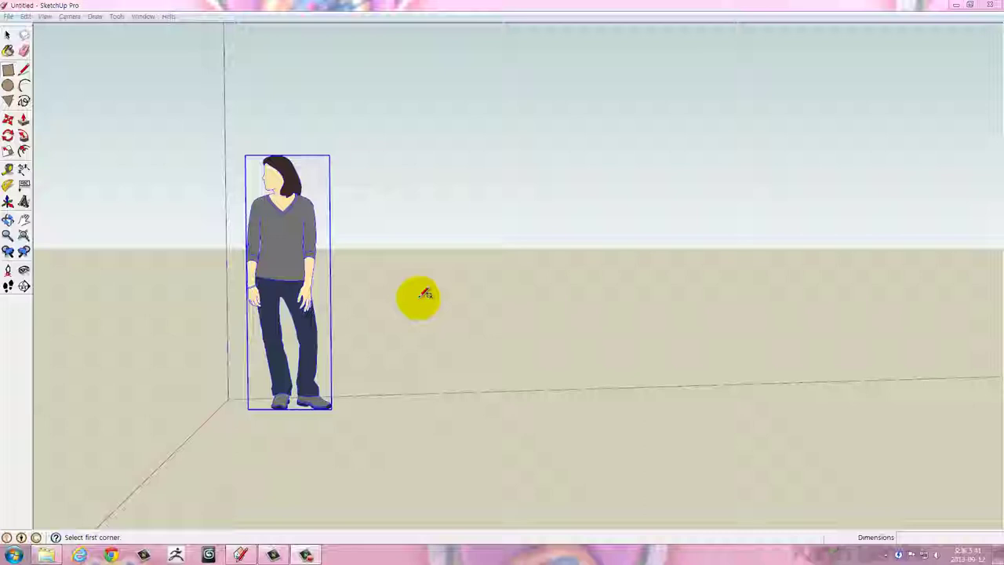
# Draw a 100 by 200 rectangle on the ground
pyautogui.moveTo(533, 359); pyautogui.dragTo(437, 376)
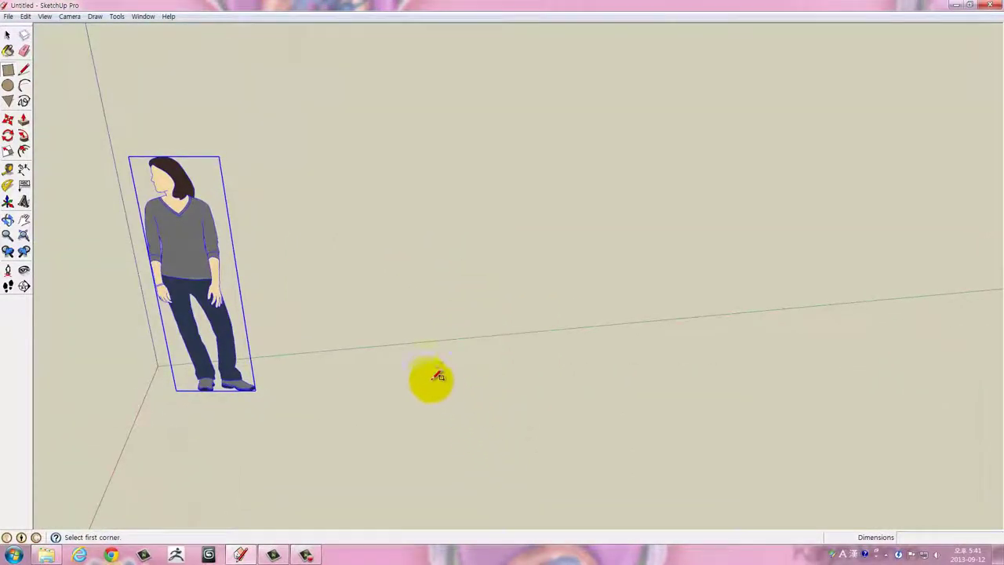
pyautogui.click(392, 357)
pyautogui.write('100,200')
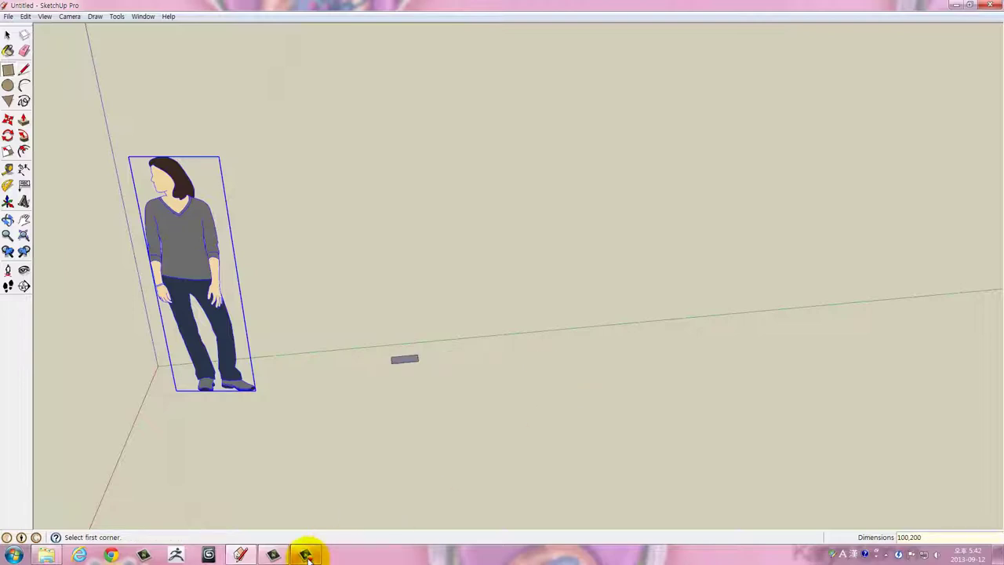
pyautogui.click(306, 555)
pyautogui.click(364, 280)
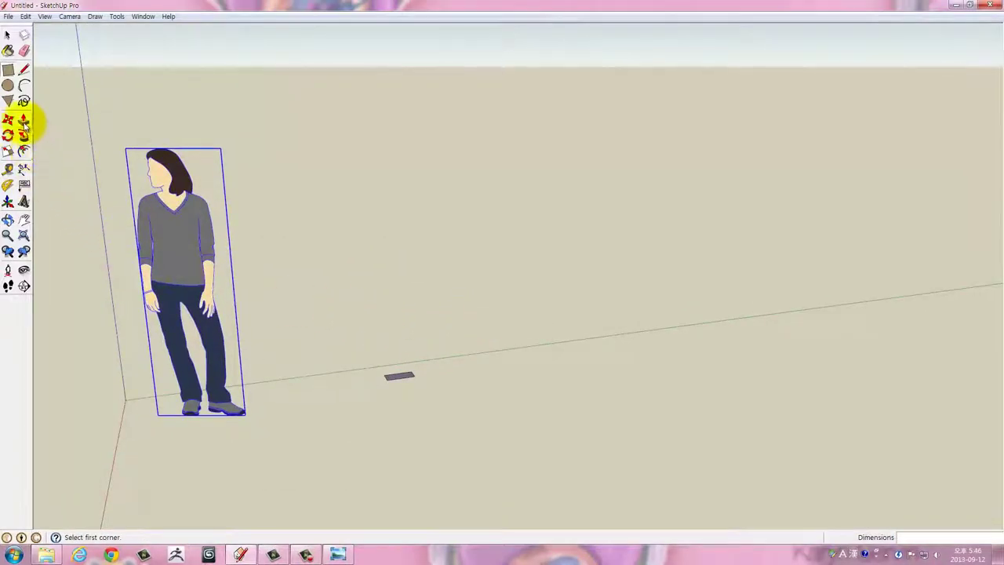
# Push/Pull the rectangle up 60 mm into a brick-shaped box
pyautogui.click(24, 119)
pyautogui.scroll(3)
pyautogui.scroll(3)
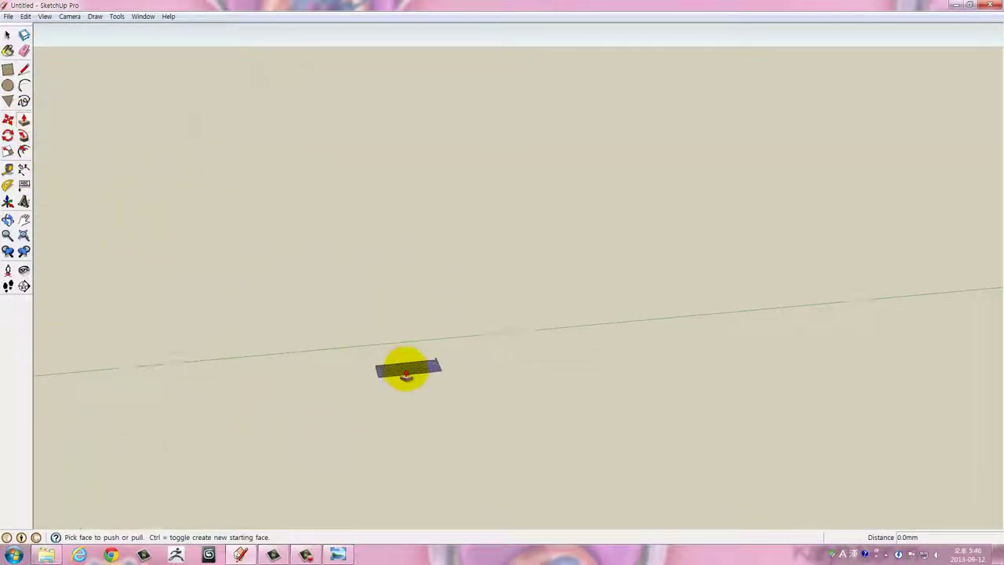
pyautogui.click(404, 369)
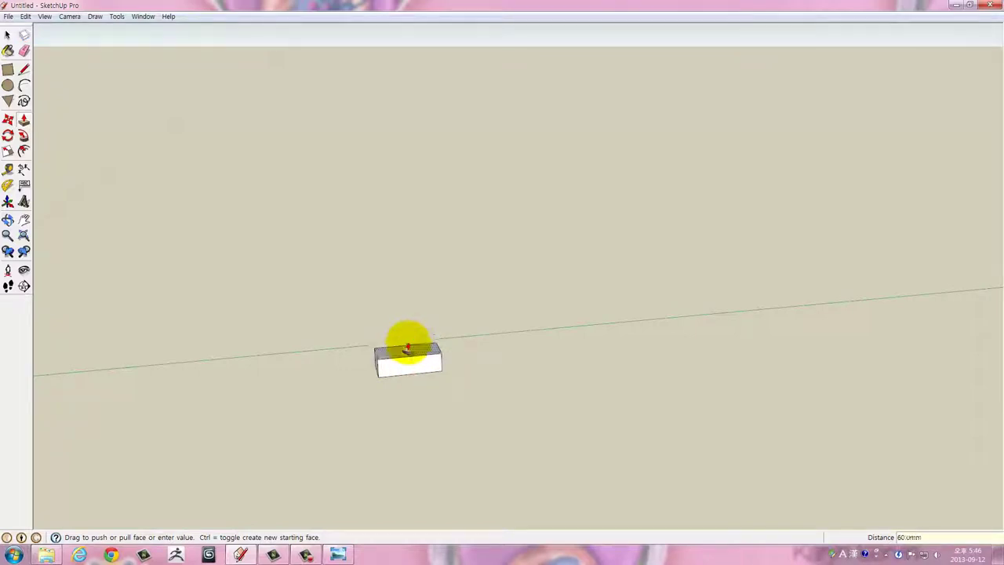
pyautogui.moveTo(459, 352); pyautogui.dragTo(494, 439)
pyautogui.press('space')
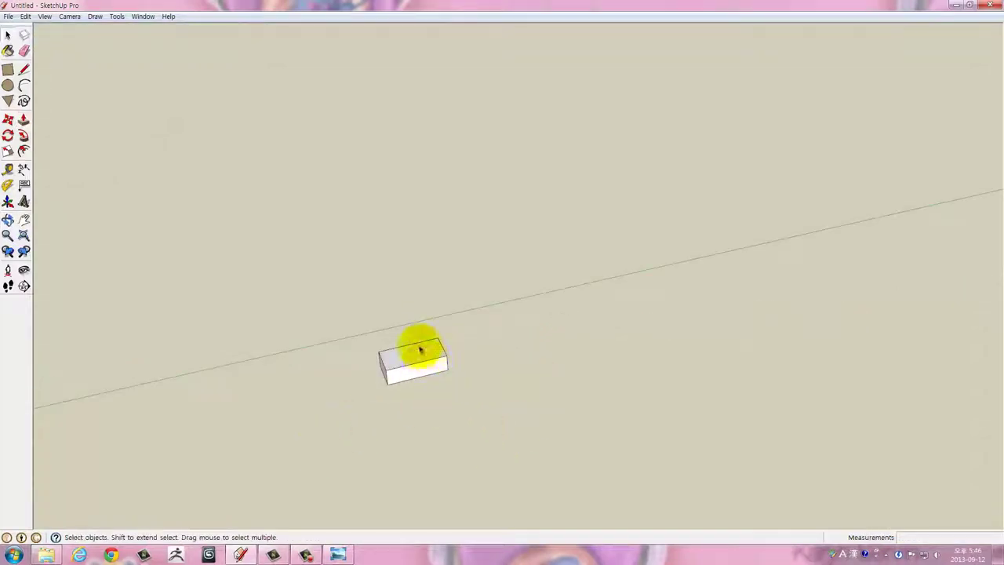
# Select the whole 100×200×60 box and make it a component named 'Block_standard'
pyautogui.tripleClick(421, 347)
pyautogui.rightClick(421, 347)
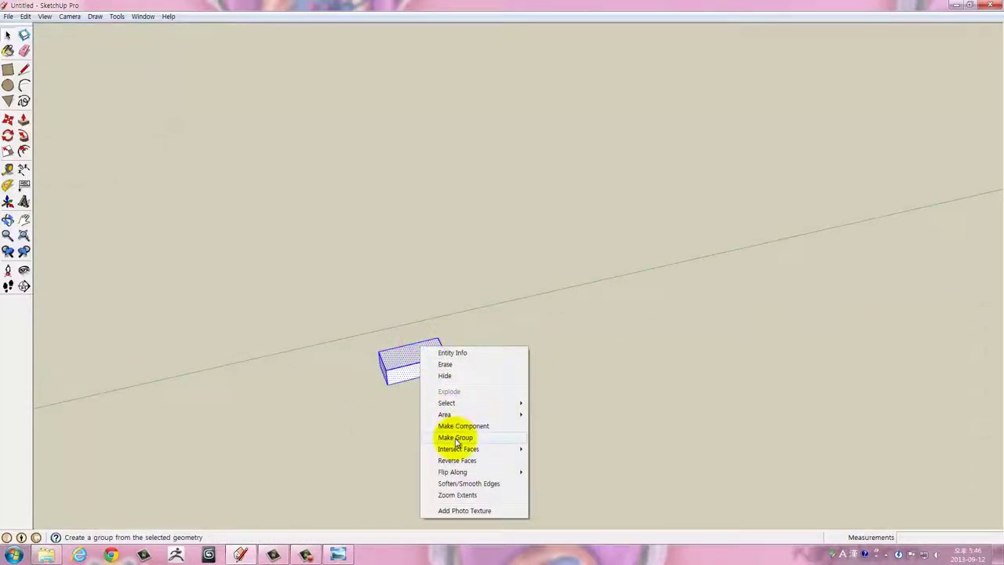
pyautogui.click(458, 426)
pyautogui.write('Block_standard')
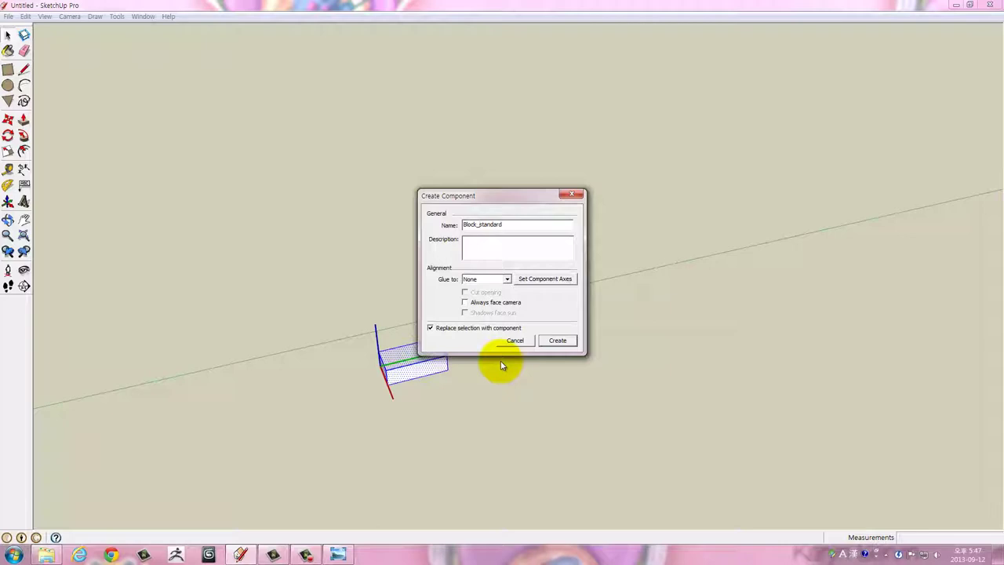
pyautogui.click(557, 342)
pyautogui.moveTo(553, 340); pyautogui.dragTo(497, 416)
pyautogui.moveTo(399, 385); pyautogui.dragTo(463, 385)
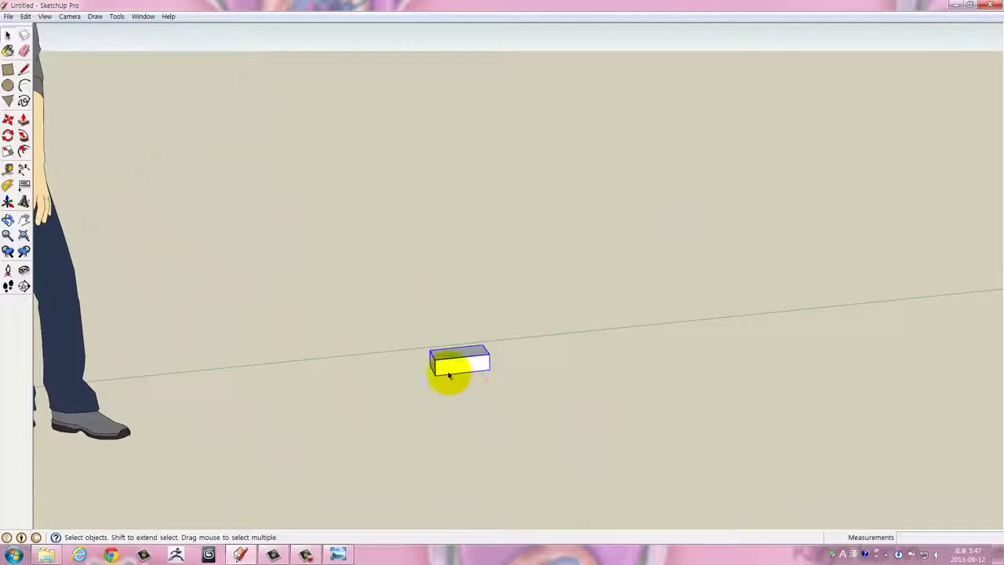
# Copy the brick end to end and array it with x20 into a row of 20
pyautogui.hotkey('shift', 'z')
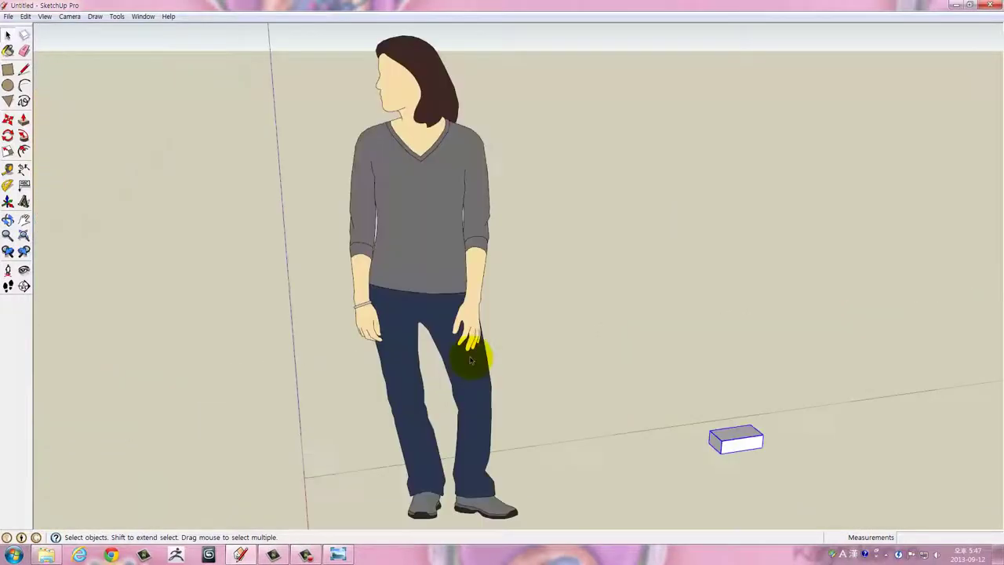
pyautogui.click(432, 269)
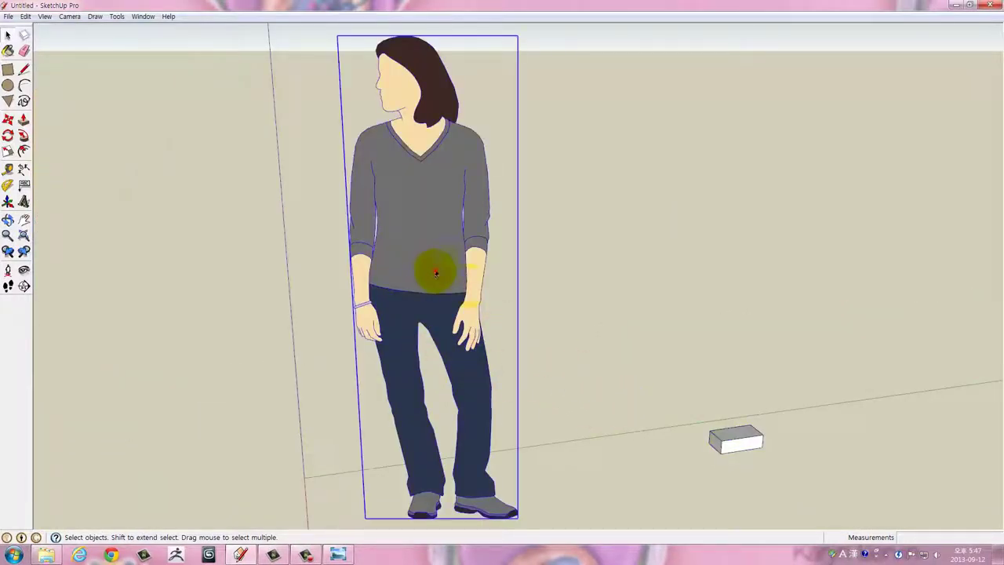
pyautogui.moveTo(538, 303); pyautogui.dragTo(370, 376)
pyautogui.scroll(3)
pyautogui.press('m')
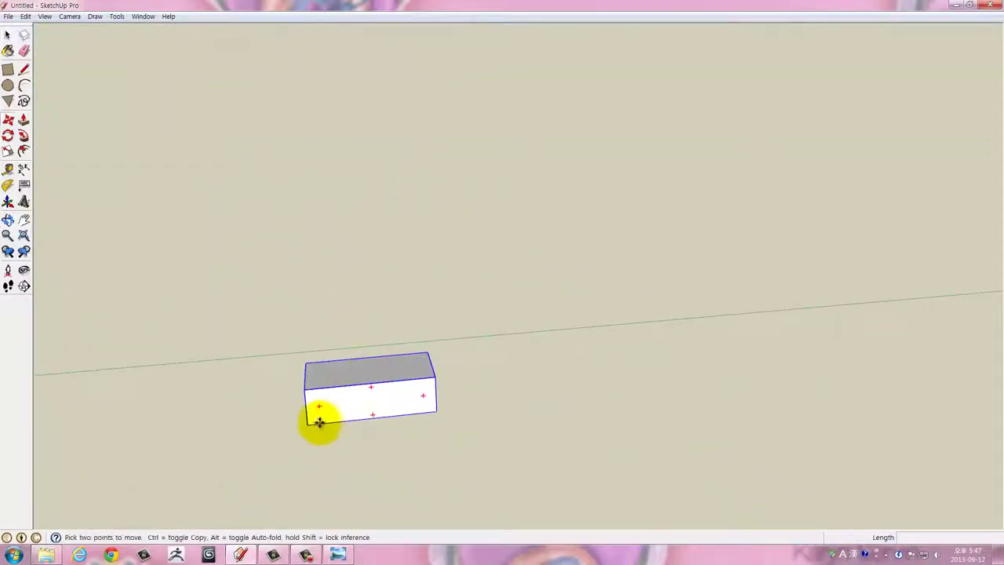
pyautogui.click(311, 424)
pyautogui.press('ctrl')
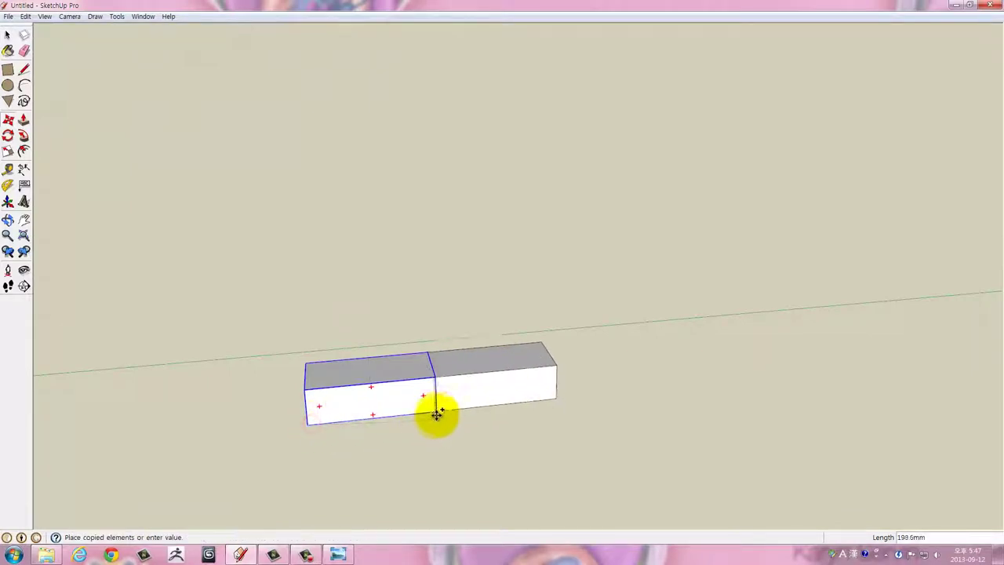
pyautogui.click(438, 409)
pyautogui.write('*20')
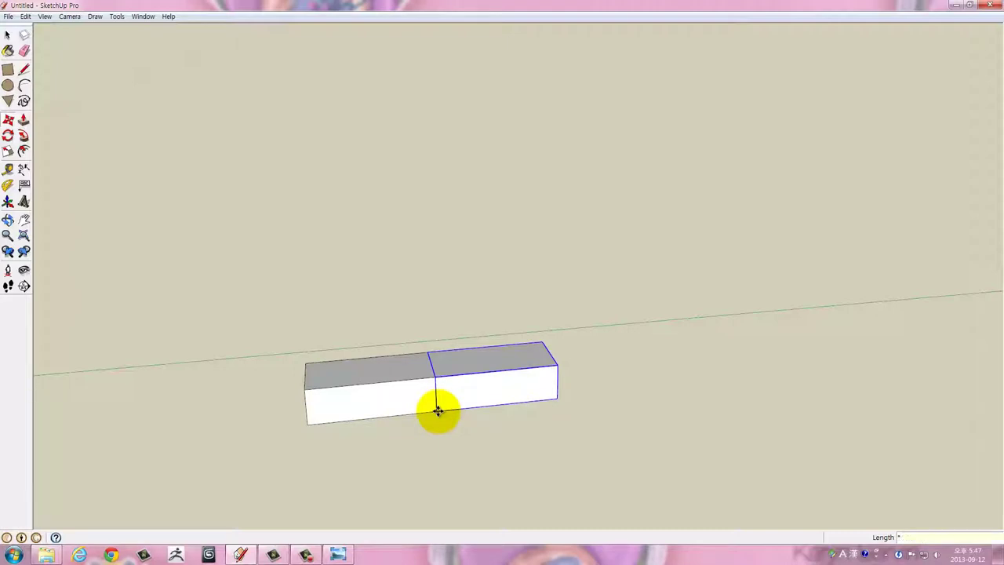
pyautogui.press('Return')
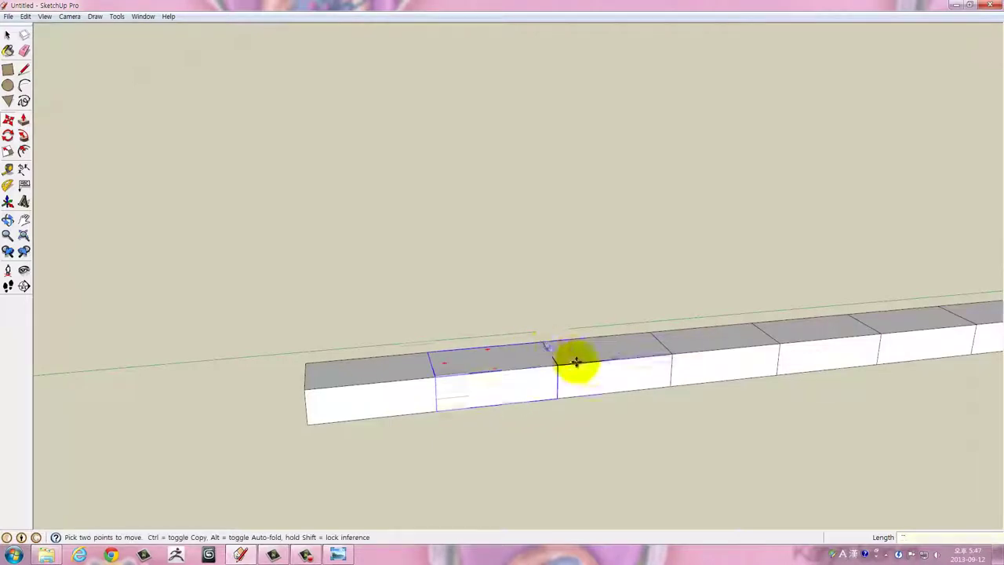
# Window-select the whole row of 20 bricks
pyautogui.moveTo(576, 353); pyautogui.dragTo(606, 305)
pyautogui.scroll(-3)
pyautogui.scroll(-3)
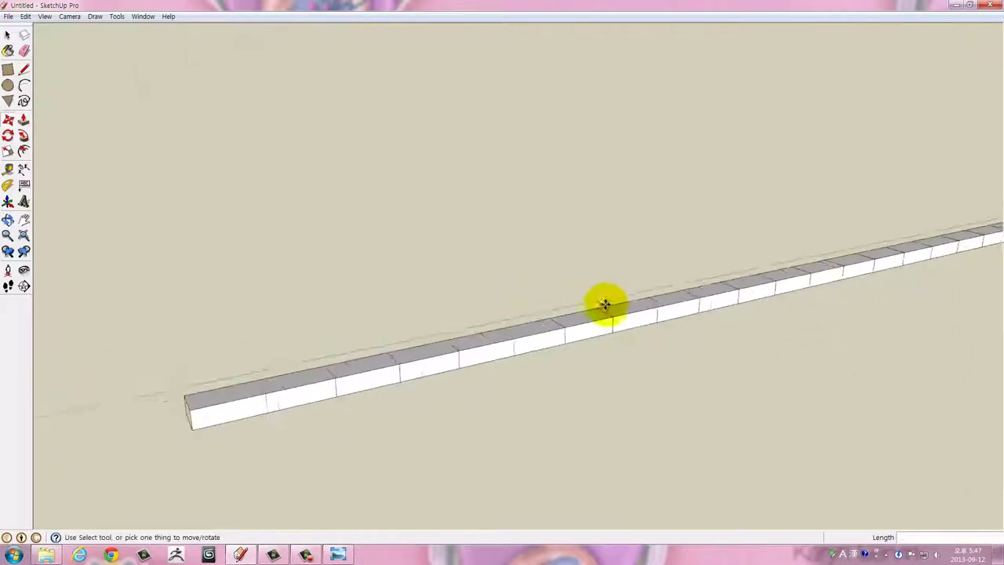
pyautogui.scroll(-3)
pyautogui.press('space')
pyautogui.moveTo(939, 416); pyautogui.dragTo(403, 152)
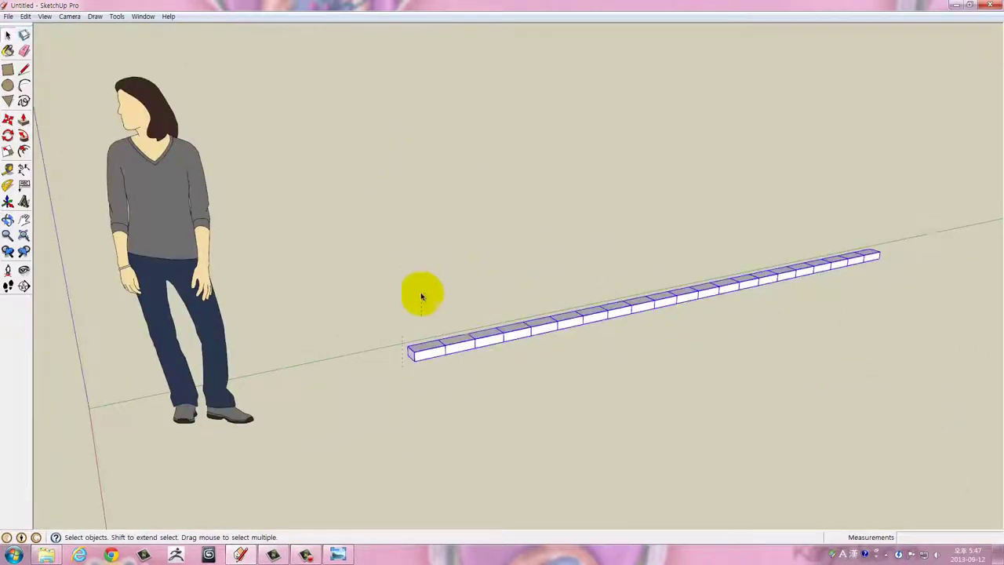
pyautogui.scroll(3)
pyautogui.scroll(3)
pyautogui.moveTo(463, 380); pyautogui.dragTo(466, 358)
# Copy the row 60 mm up onto itself and array it *30 into a wall
pyautogui.press('m')
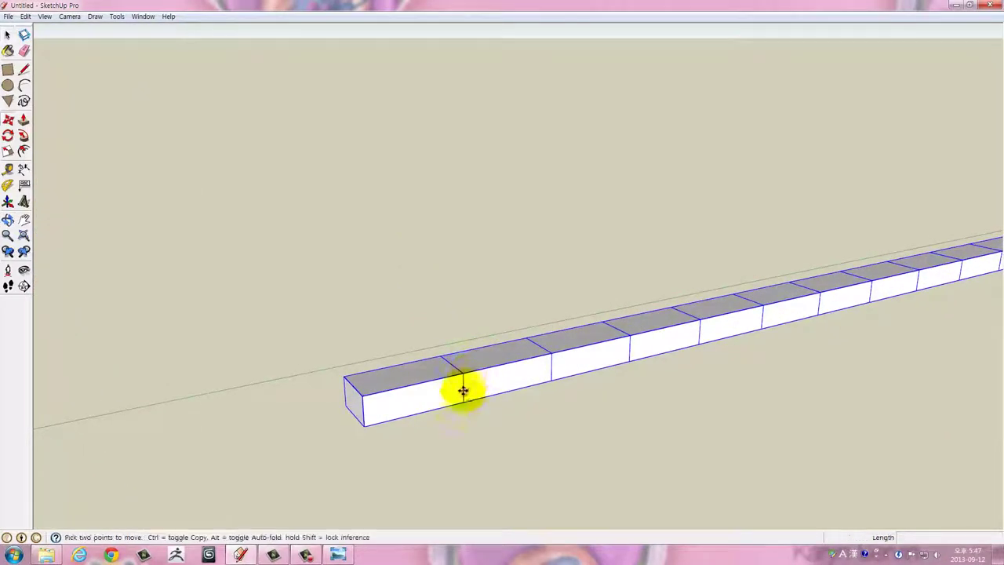
pyautogui.click(464, 404)
pyautogui.click(466, 374)
pyautogui.write('*30')
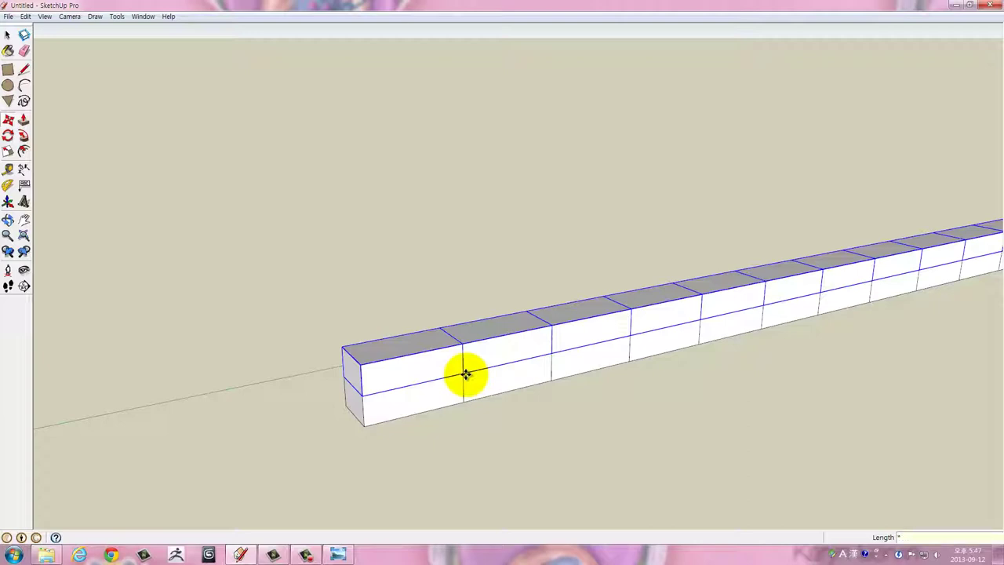
pyautogui.press('Return')
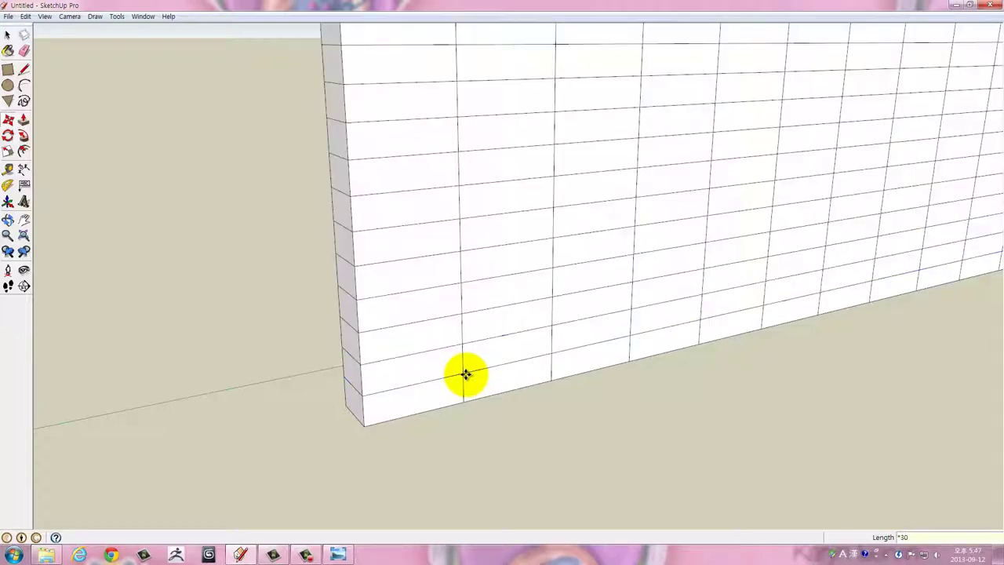
# Orbit out to view the full wall and window-select all of it
pyautogui.moveTo(710, 163); pyautogui.dragTo(531, 365)
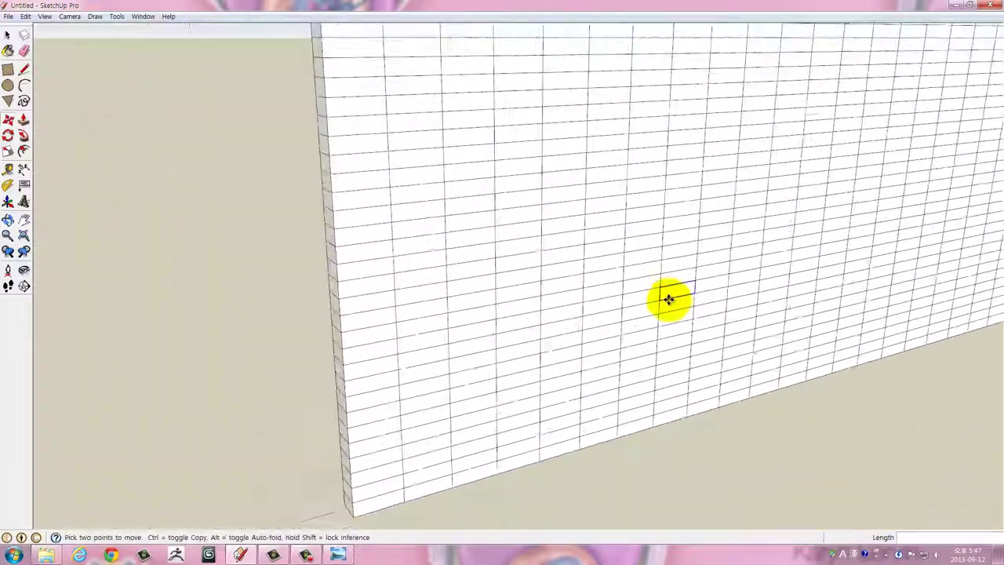
pyautogui.scroll(-3)
pyautogui.moveTo(741, 257); pyautogui.dragTo(495, 244)
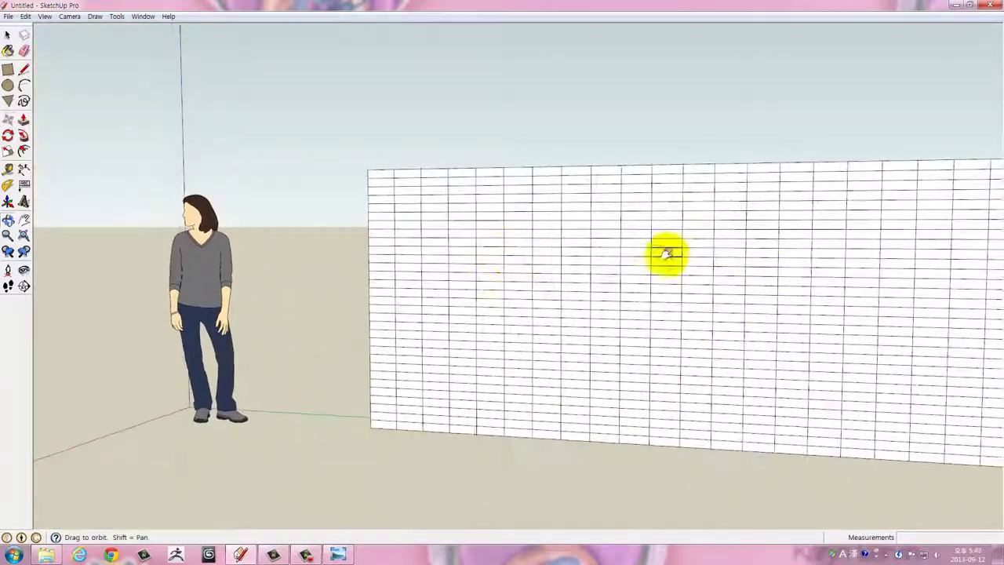
pyautogui.moveTo(666, 258); pyautogui.dragTo(538, 246)
pyautogui.press('space')
pyautogui.moveTo(558, 119); pyautogui.dragTo(737, 421)
pyautogui.scroll(-3)
pyautogui.moveTo(737, 421); pyautogui.dragTo(455, 155)
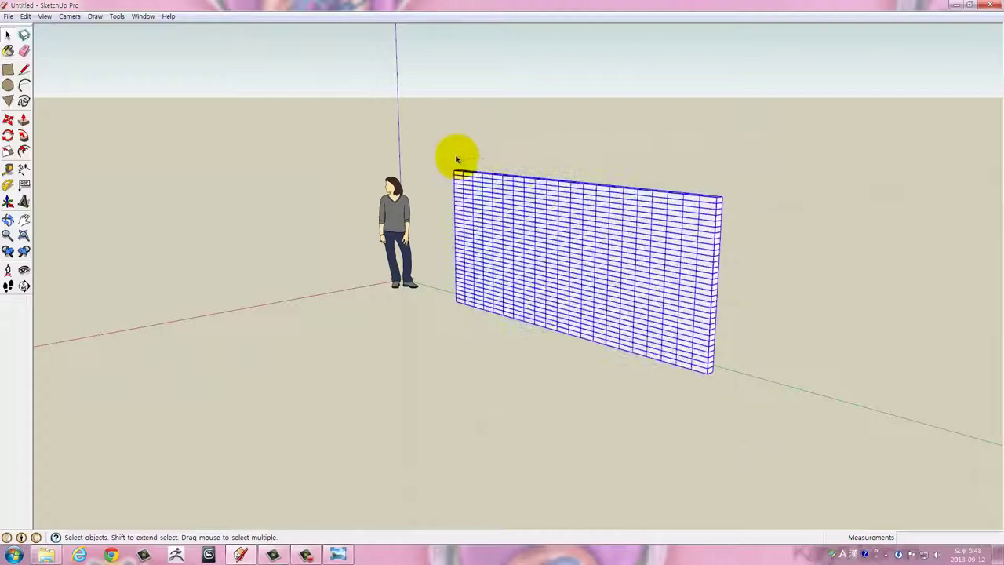
# Ctrl-copy the brick wall and place the copy parallel in front of it
pyautogui.moveTo(455, 154); pyautogui.dragTo(702, 424)
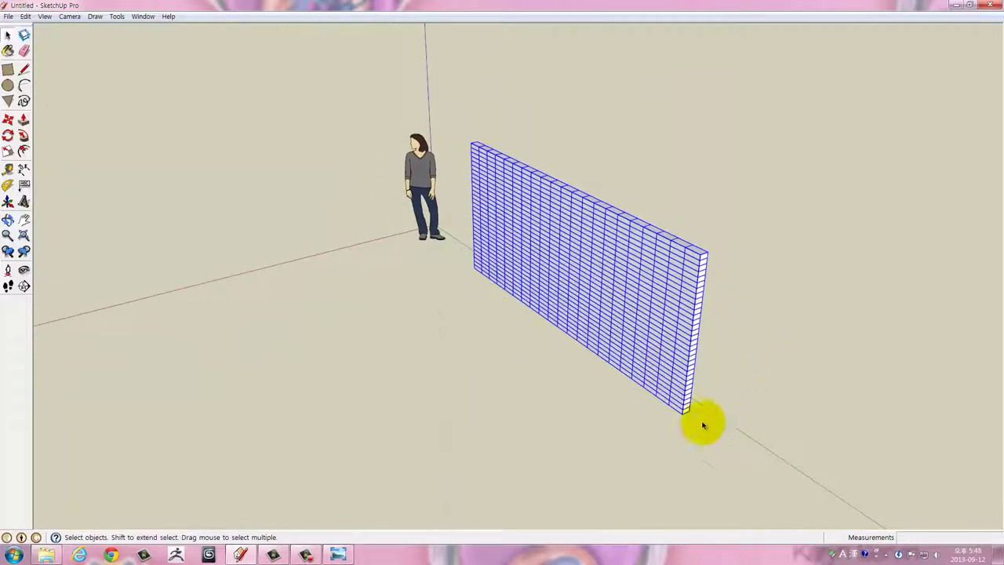
pyautogui.press('m')
pyautogui.click(684, 414)
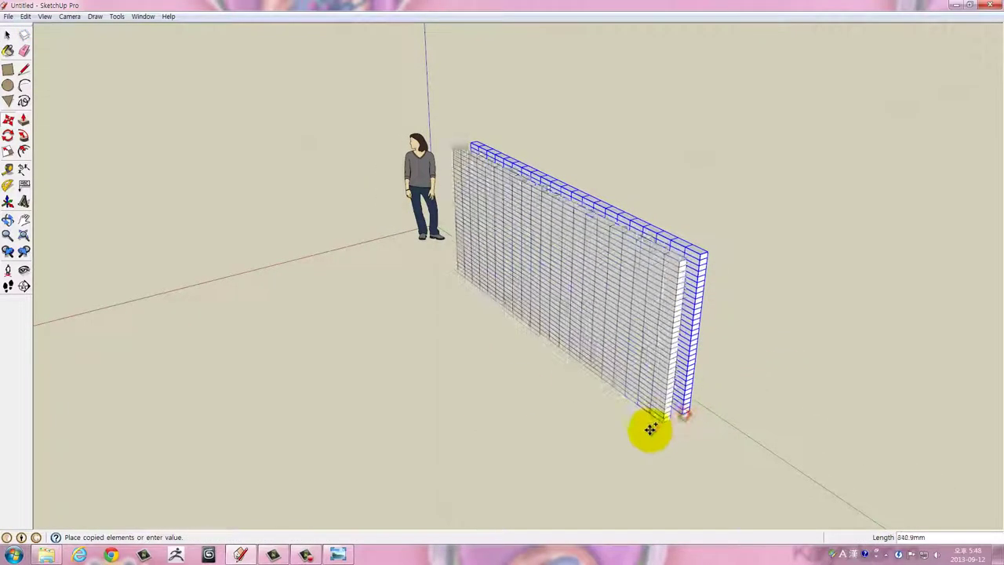
pyautogui.click(590, 457)
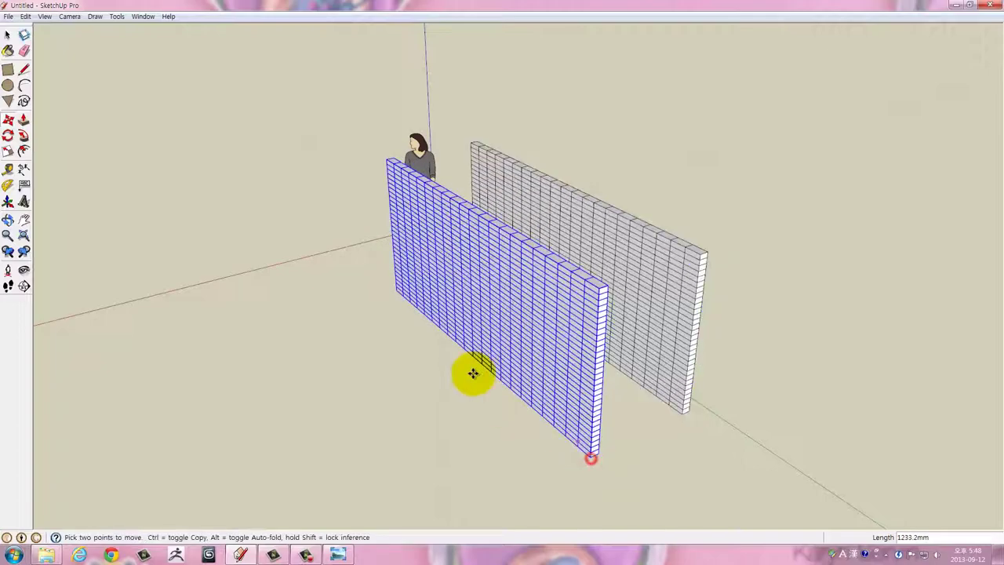
# Orbit and zoom to an oblique view of both parallel walls
pyautogui.moveTo(470, 372); pyautogui.dragTo(493, 226)
pyautogui.scroll(3)
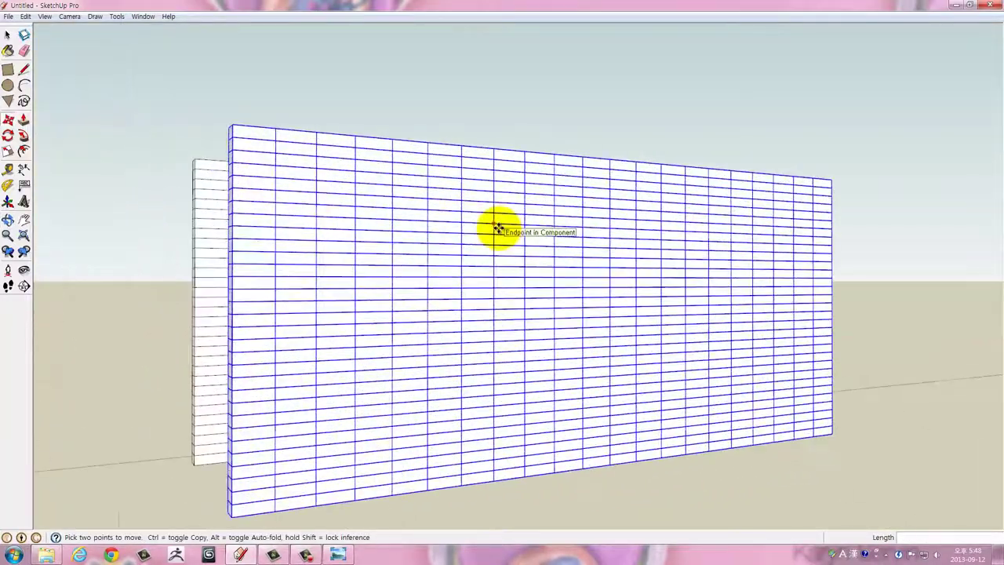
pyautogui.scroll(3)
pyautogui.press('space')
pyautogui.moveTo(578, 84); pyautogui.dragTo(426, 208)
pyautogui.scroll(-3)
pyautogui.scroll(3)
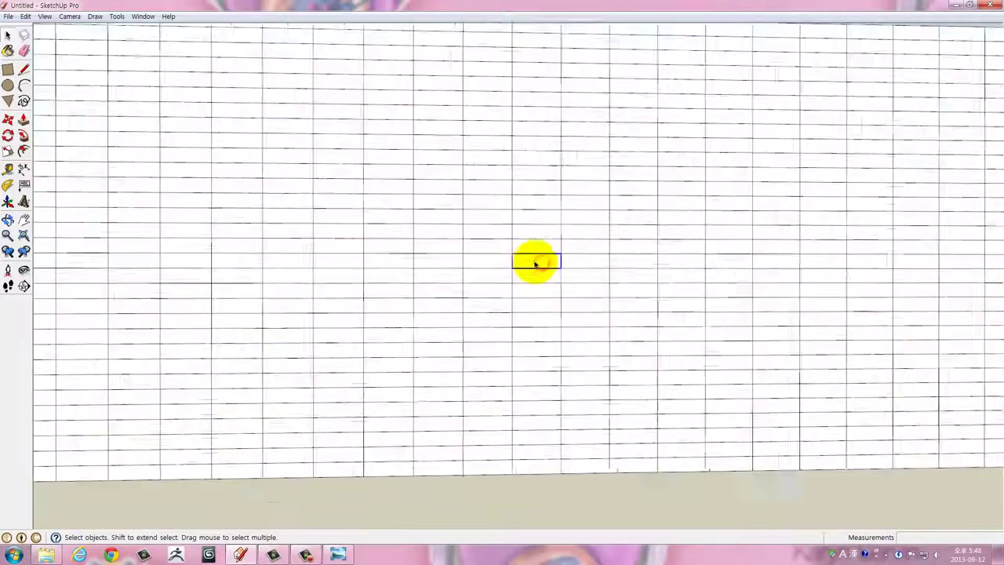
pyautogui.scroll(3)
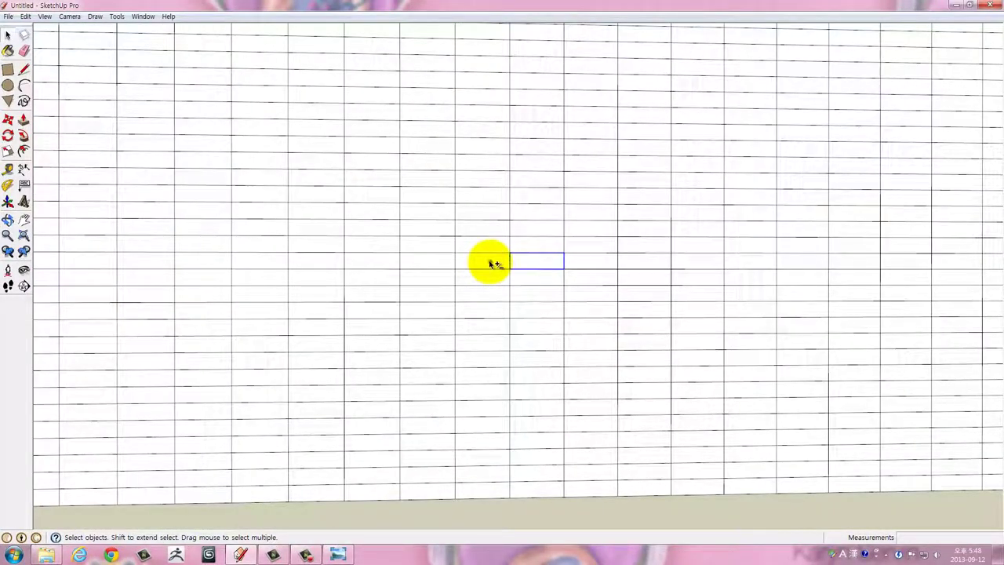
pyautogui.moveTo(575, 267); pyautogui.dragTo(654, 432)
pyautogui.scroll(-3)
pyautogui.scroll(-3)
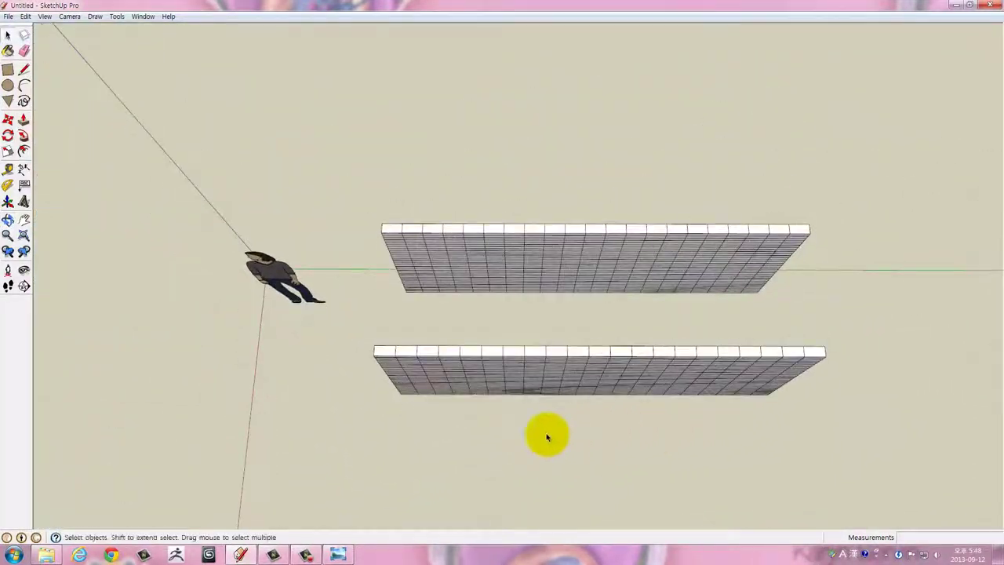
# Zoom to the front wall's end and open its end brick for editing with Offset
pyautogui.moveTo(578, 394); pyautogui.dragTo(405, 363)
pyautogui.scroll(3)
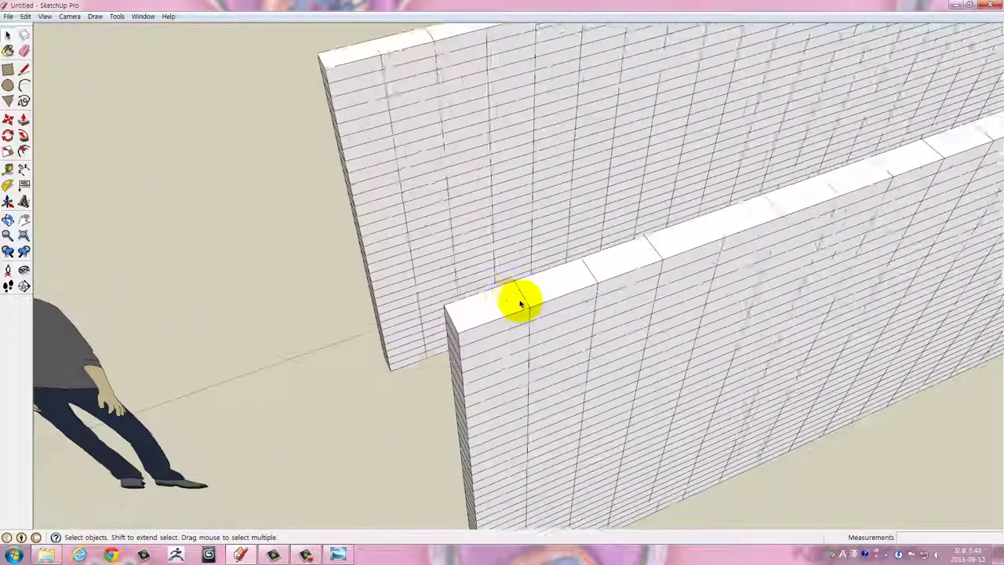
pyautogui.scroll(3)
pyautogui.scroll(3)
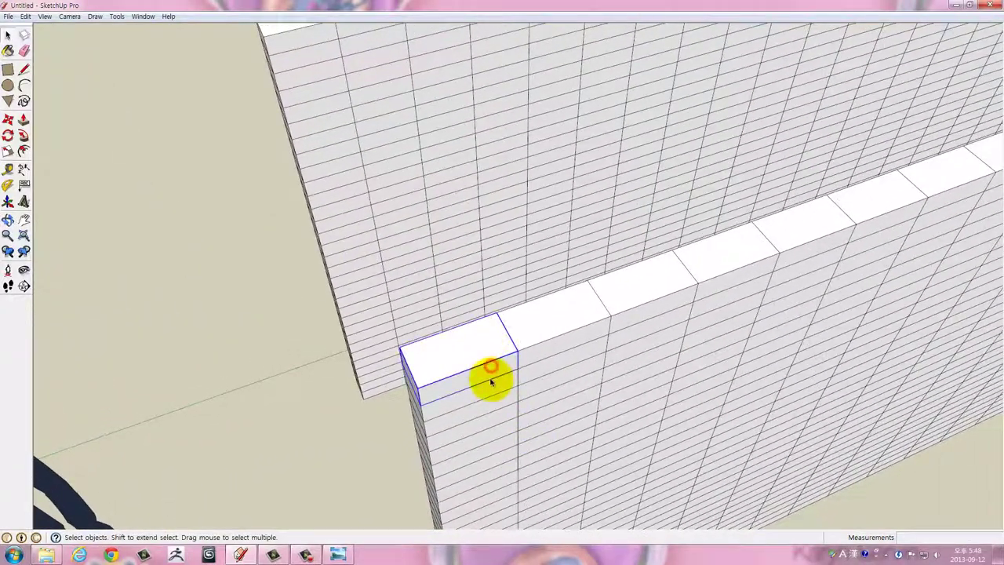
pyautogui.scroll(-3)
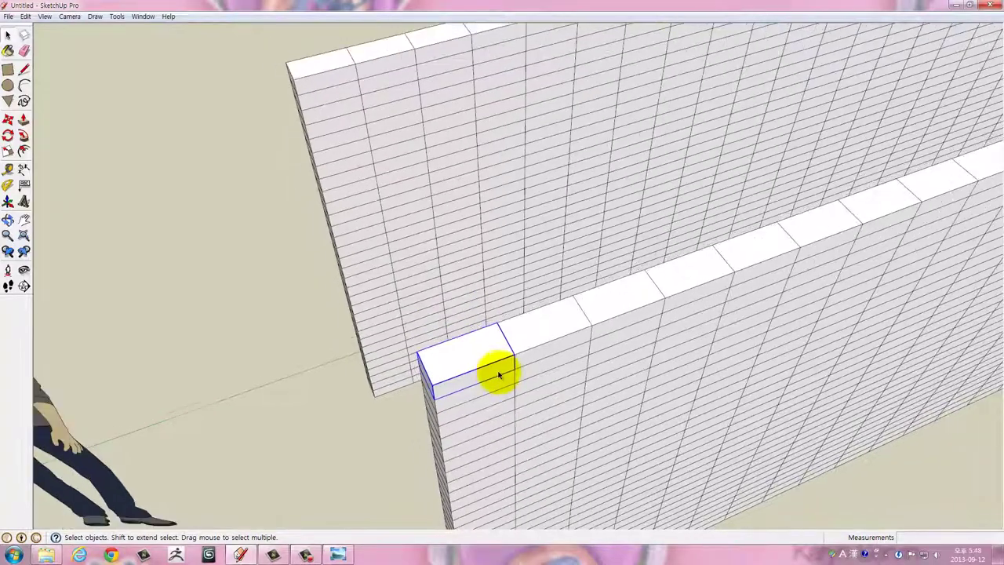
pyautogui.scroll(-3)
pyautogui.moveTo(499, 375); pyautogui.dragTo(466, 243)
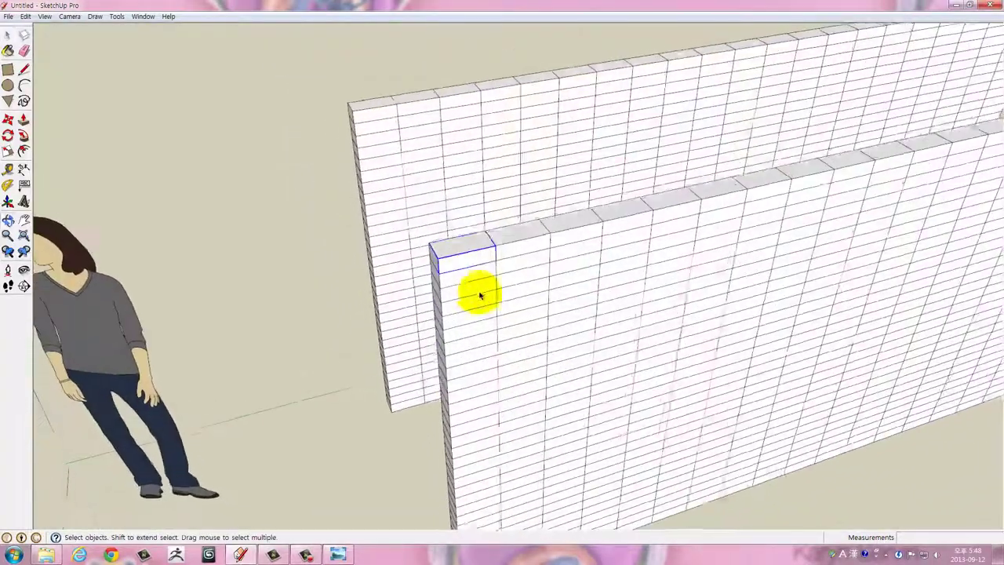
pyautogui.scroll(3)
pyautogui.tripleClick(458, 256)
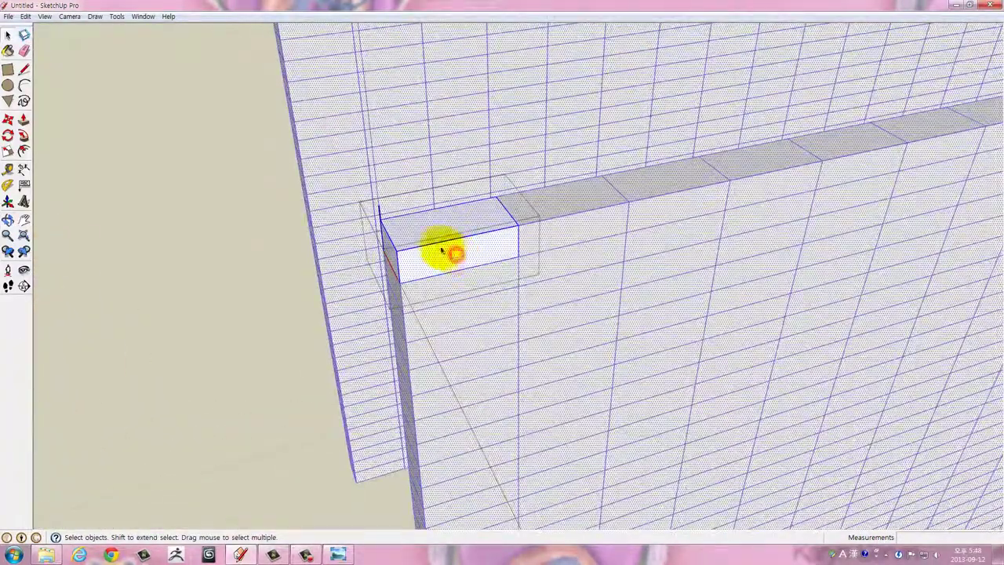
pyautogui.scroll(3)
pyautogui.scroll(3)
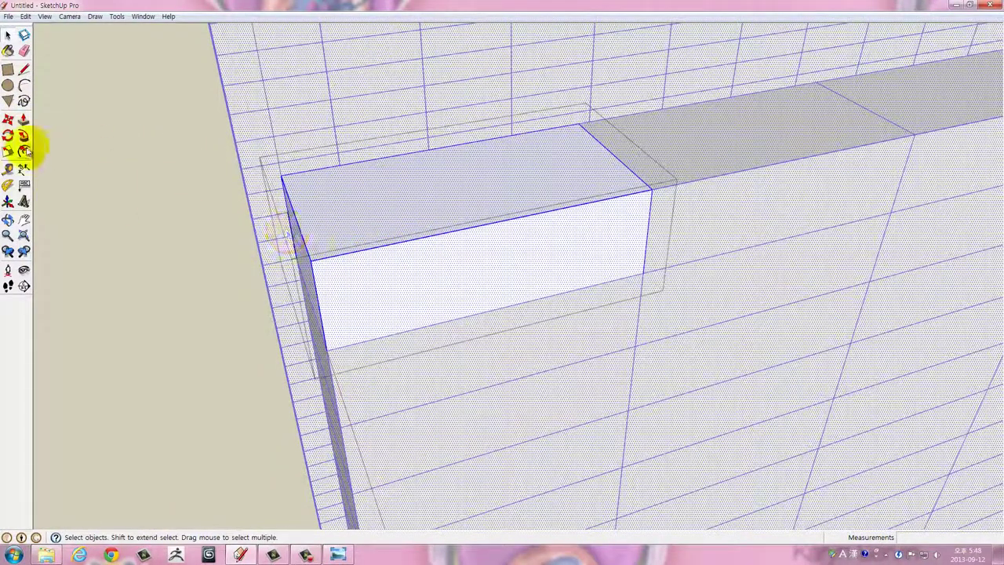
pyautogui.click(23, 151)
# Offset the brick's front face inward by 5 mm
pyautogui.click(370, 263)
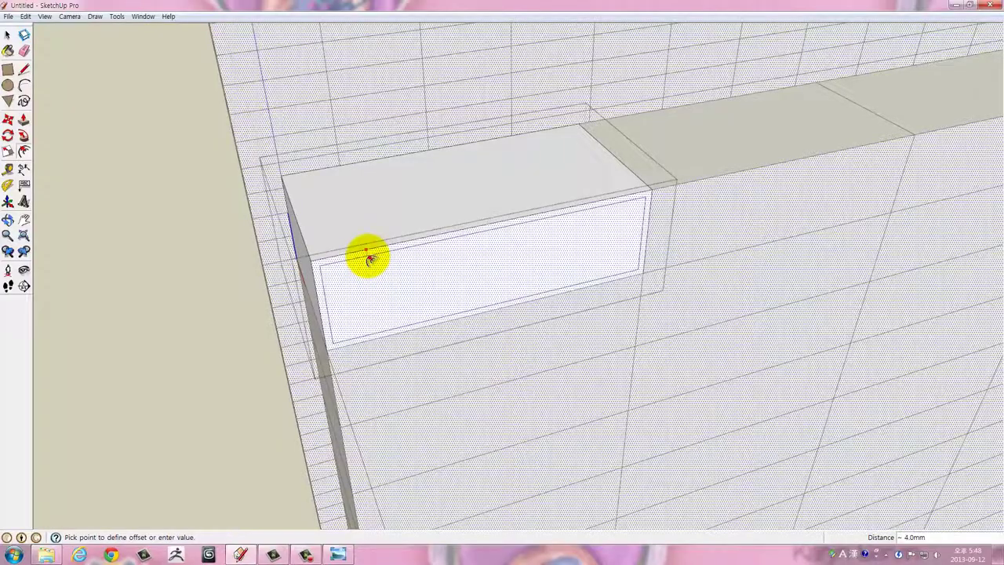
pyautogui.write('5')
pyautogui.press('Return')
pyautogui.moveTo(370, 261); pyautogui.dragTo(604, 214)
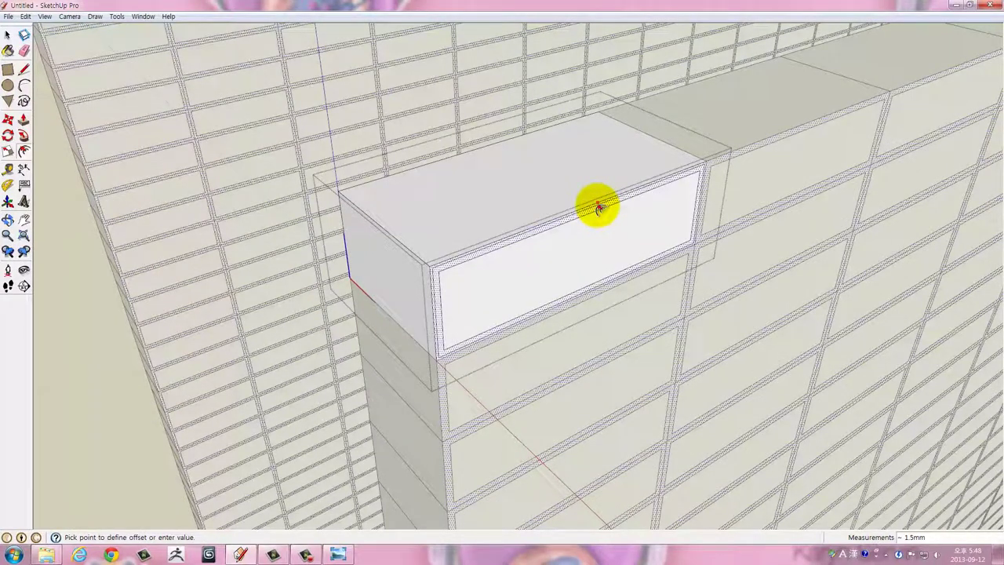
# Push the inner face in 3 mm to recess the brick's centre
pyautogui.click(23, 120)
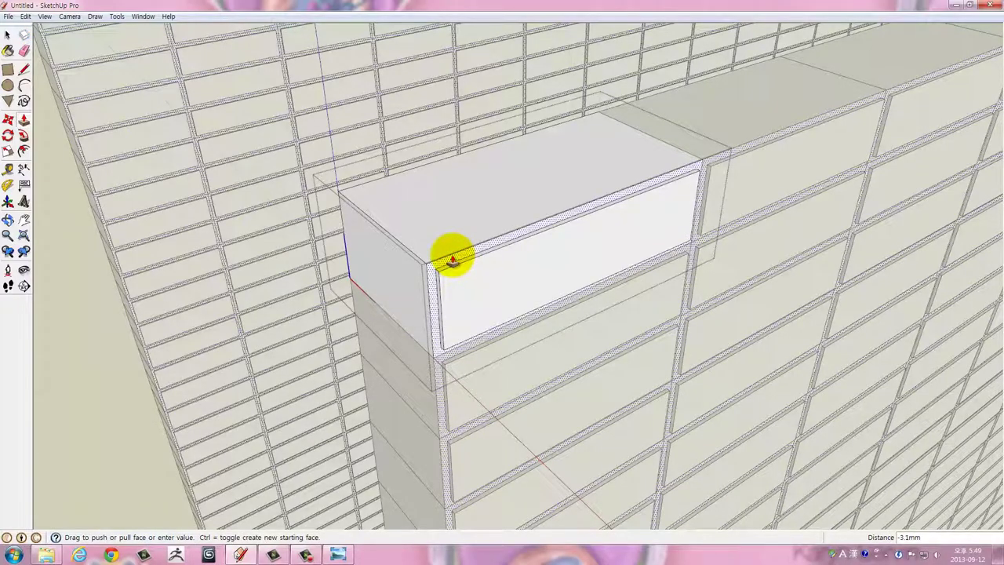
pyautogui.write('3')
pyautogui.press('Return')
pyautogui.moveTo(453, 259); pyautogui.dragTo(698, 264)
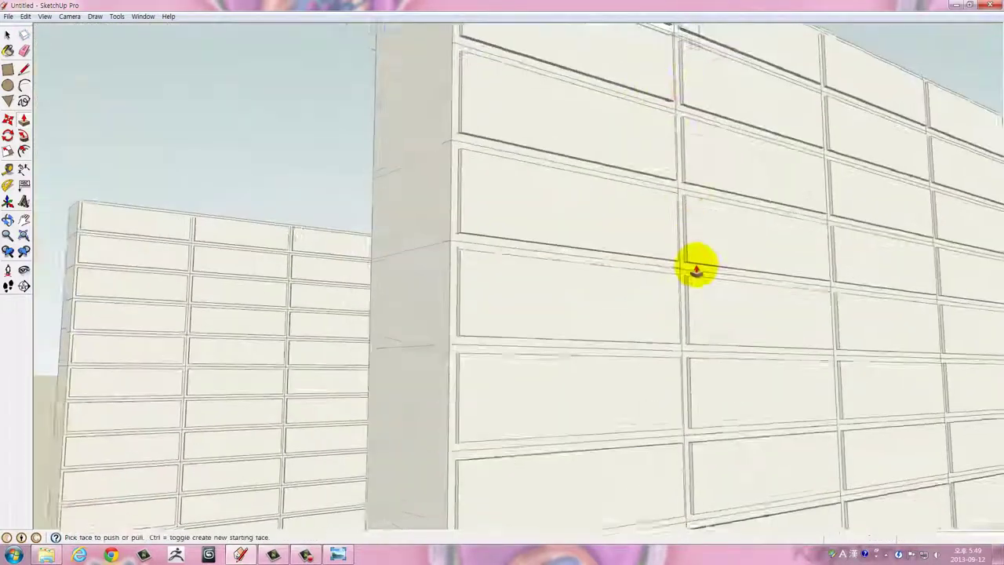
pyautogui.scroll(-3)
pyautogui.scroll(-3)
pyautogui.moveTo(812, 349); pyautogui.dragTo(575, 399)
pyautogui.press('space')
# Orbit and zoom out to view both walls, every brick showing the recessed border
pyautogui.scroll(-3)
pyautogui.scroll(-3)
pyautogui.moveTo(556, 325); pyautogui.dragTo(666, 280)
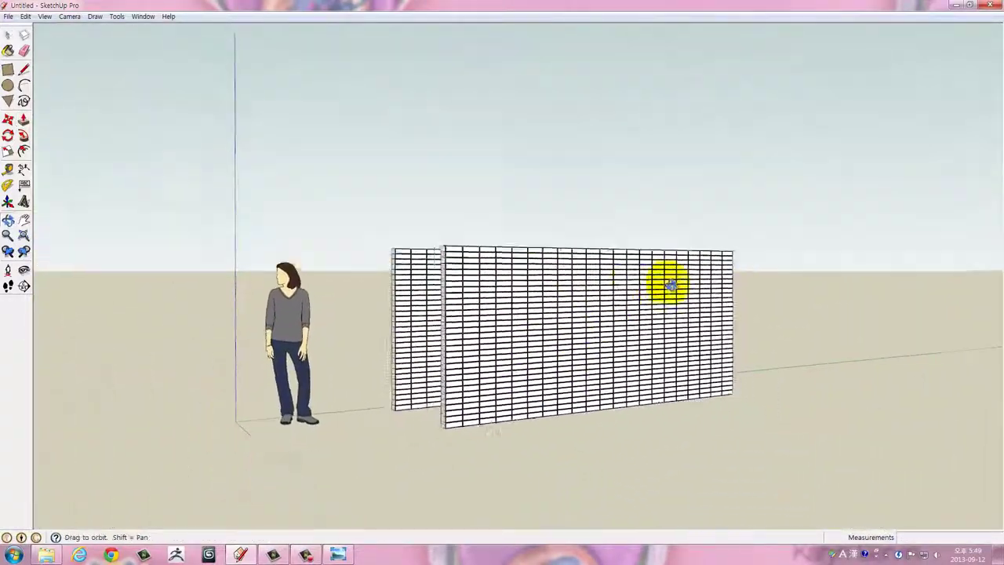
pyautogui.scroll(3)
pyautogui.moveTo(683, 325); pyautogui.dragTo(654, 343)
pyautogui.scroll(-3)
pyautogui.moveTo(578, 352); pyautogui.dragTo(784, 270)
pyautogui.scroll(-3)
pyautogui.scroll(-3)
pyautogui.scroll(-3)
pyautogui.scroll(-3)
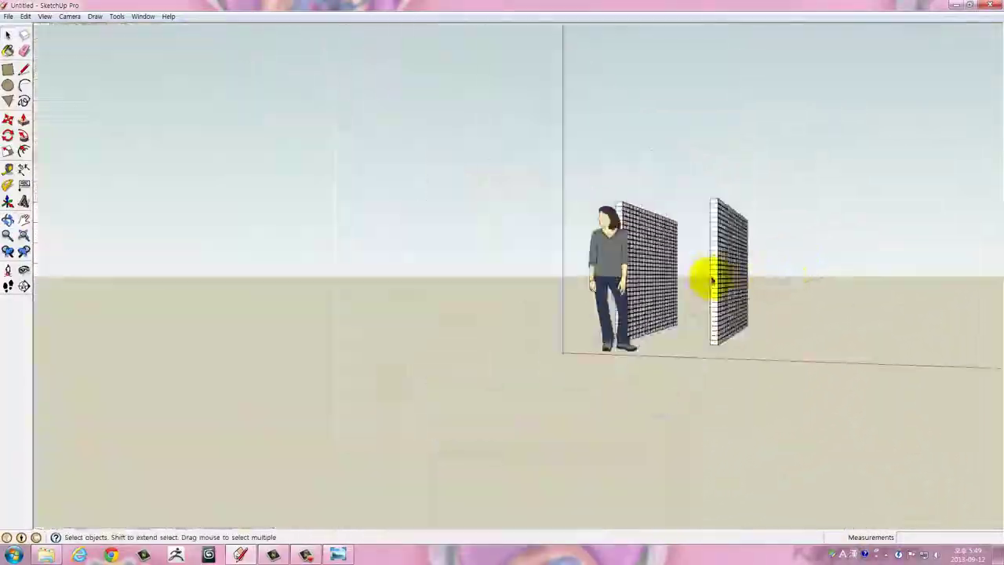
pyautogui.scroll(3)
pyautogui.scroll(3)
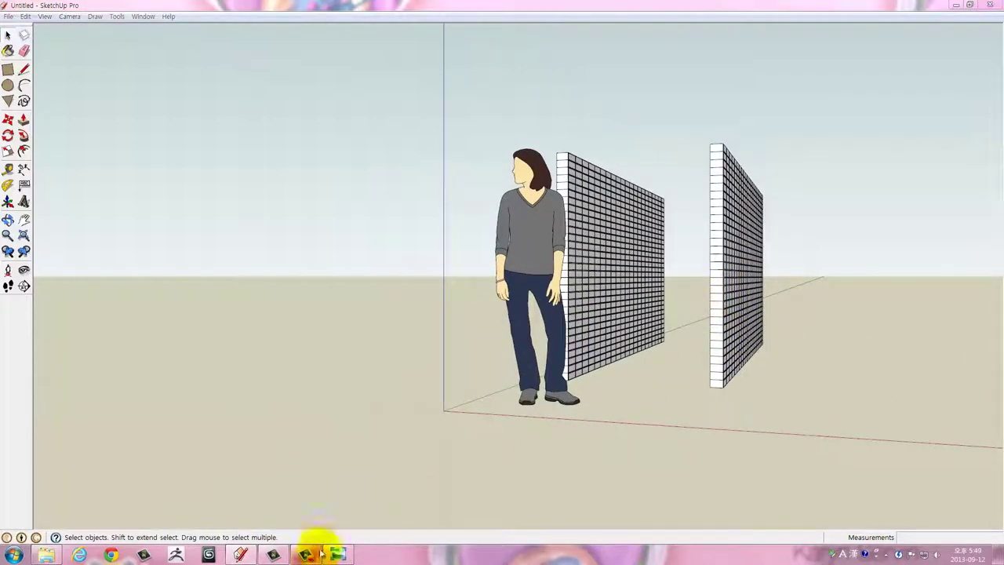
pyautogui.click(314, 554)
pyautogui.click(363, 280)
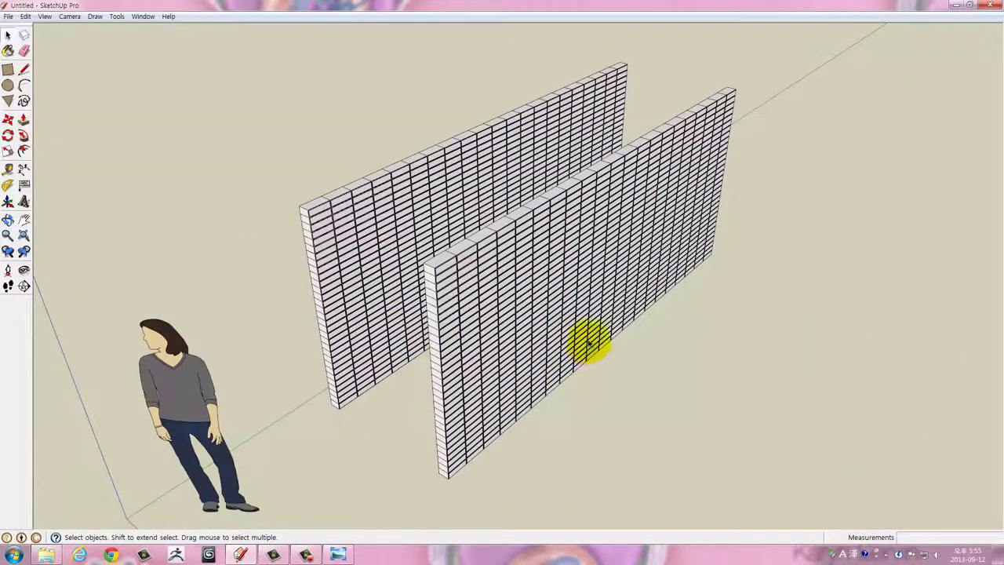
pyautogui.moveTo(589, 343); pyautogui.dragTo(505, 298)
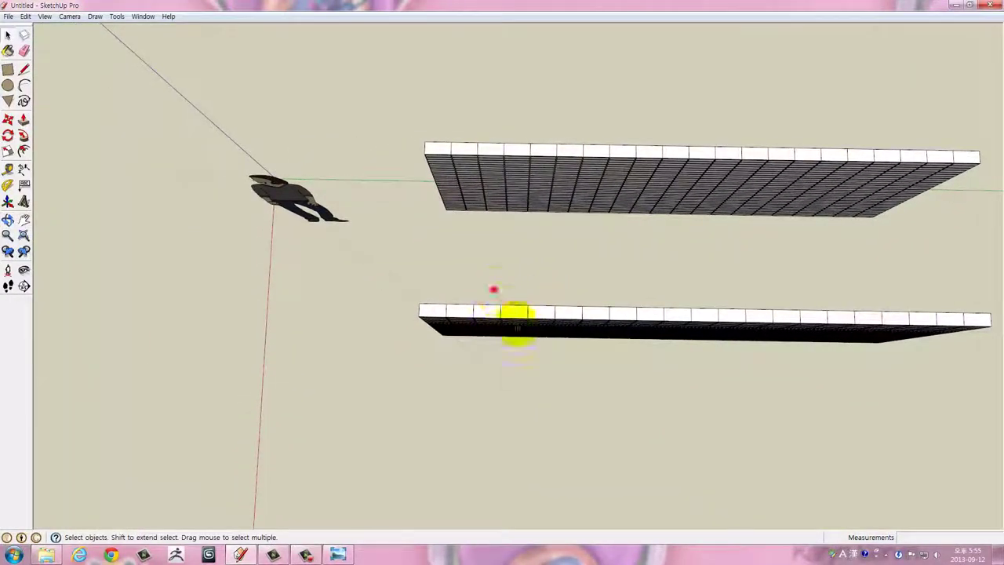
# Box-select and delete most of the front wall
pyautogui.moveTo(494, 289); pyautogui.dragTo(981, 403)
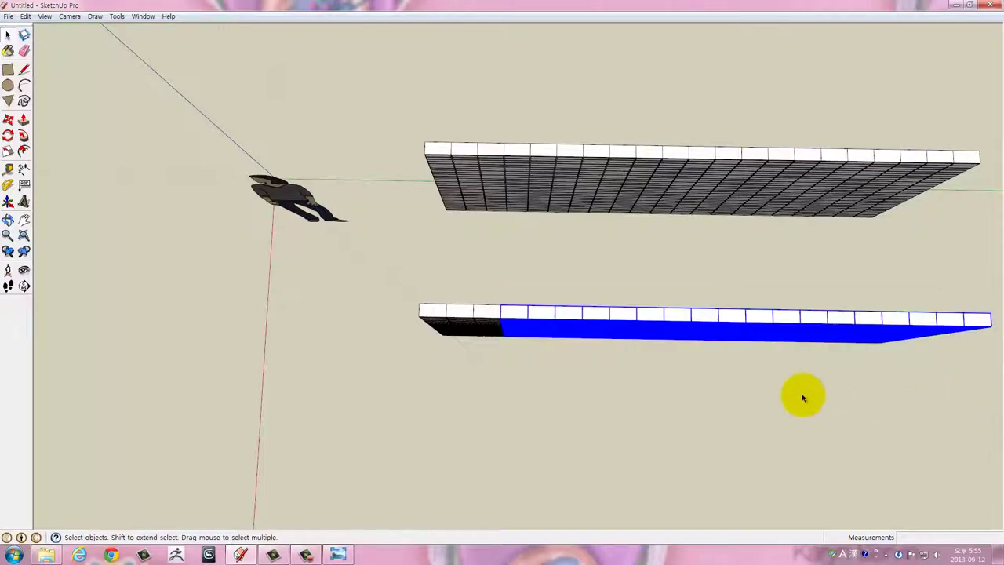
pyautogui.press('Delete')
pyautogui.moveTo(501, 363); pyautogui.dragTo(515, 178)
pyautogui.moveTo(464, 237); pyautogui.dragTo(552, 306)
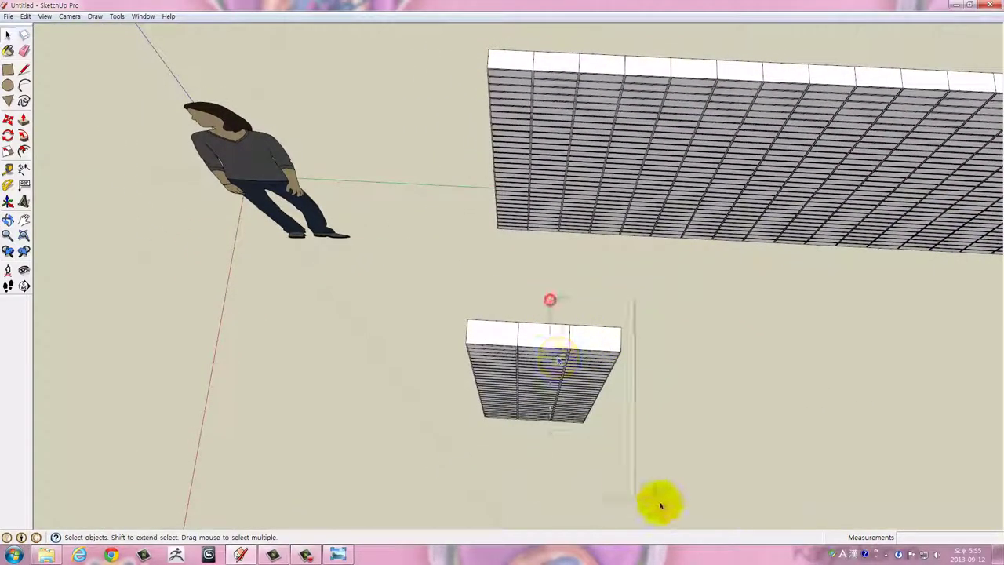
# Delete the leftover right section and the column's upper bricks, leaving two bricks
pyautogui.click(594, 393)
pyautogui.moveTo(601, 442); pyautogui.dragTo(610, 392)
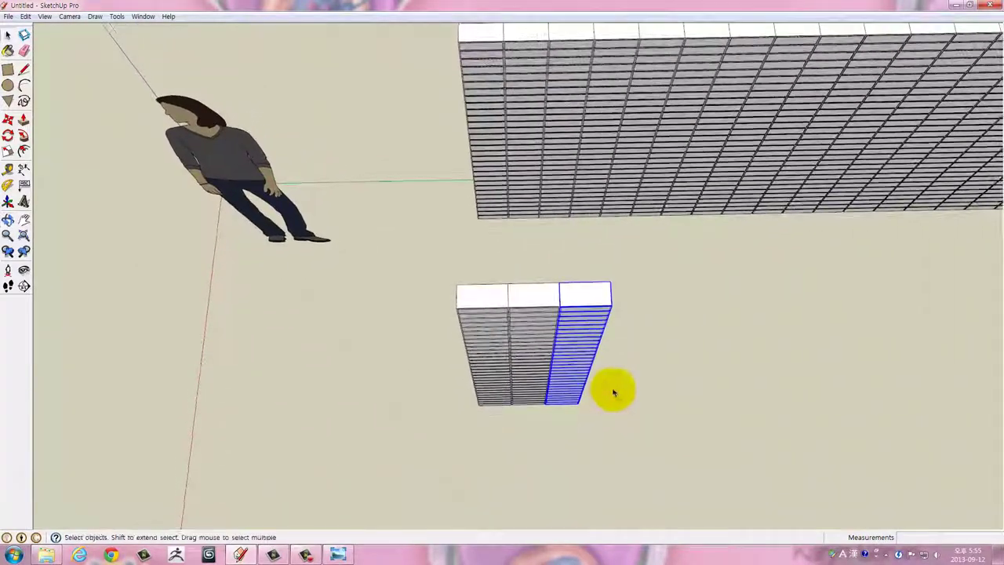
pyautogui.press('Delete')
pyautogui.moveTo(506, 329); pyautogui.dragTo(674, 211)
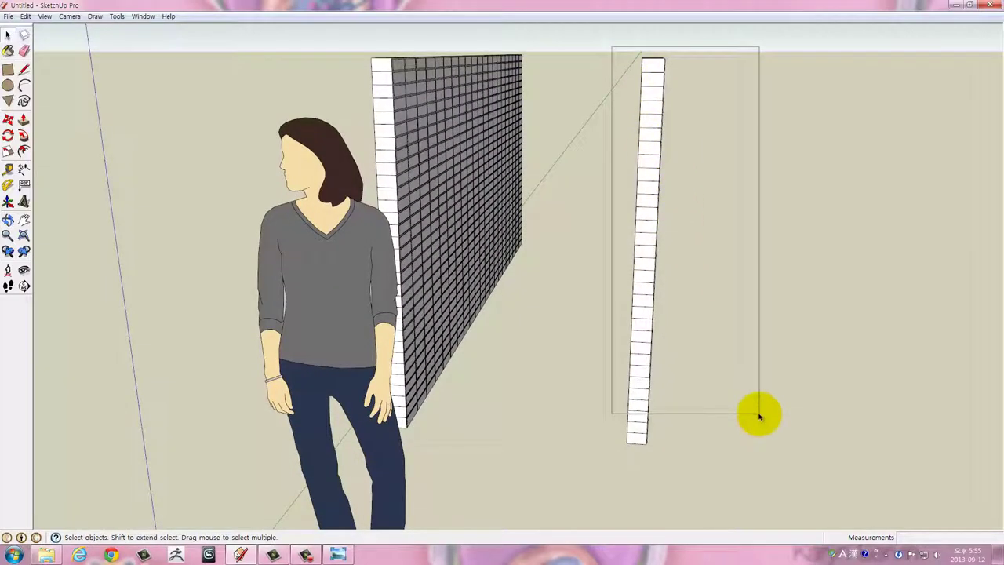
pyautogui.moveTo(759, 415); pyautogui.dragTo(744, 421)
pyautogui.moveTo(744, 420); pyautogui.dragTo(645, 357)
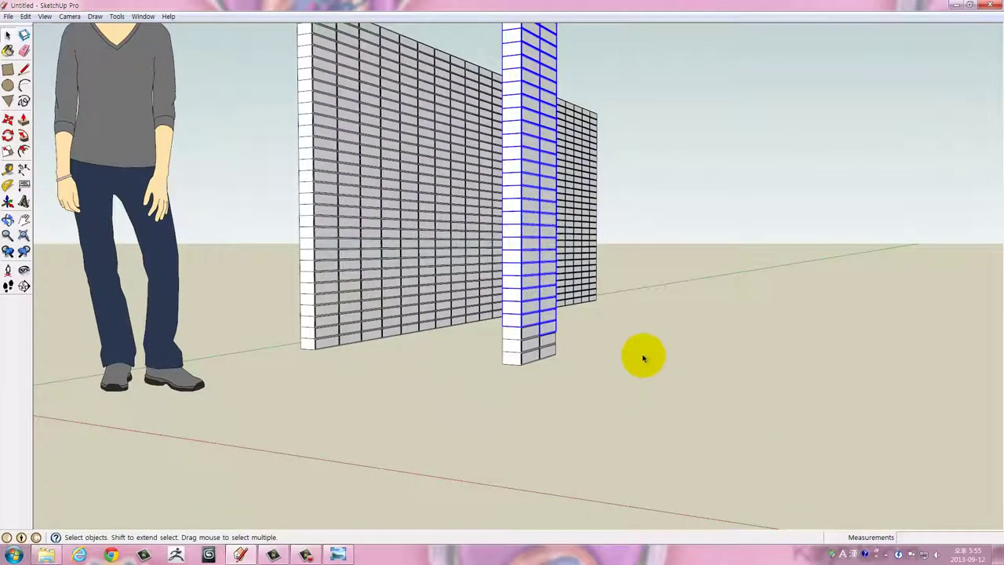
pyautogui.press('Delete')
pyautogui.click(527, 333)
pyautogui.moveTo(544, 366); pyautogui.dragTo(497, 385)
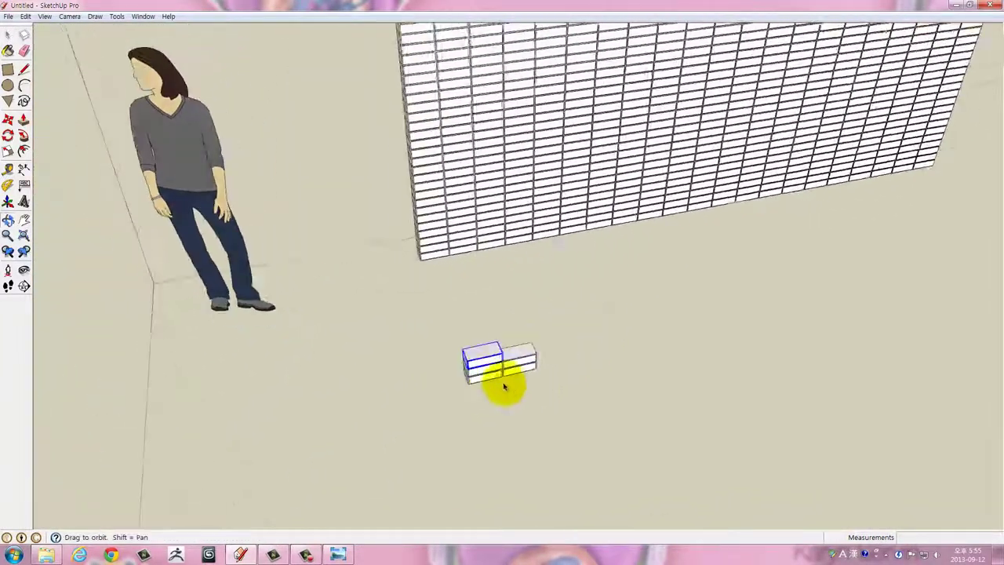
# Ctrl-copy a brick into the top-right slot of the small stack
pyautogui.scroll(3)
pyautogui.scroll(3)
pyautogui.scroll(3)
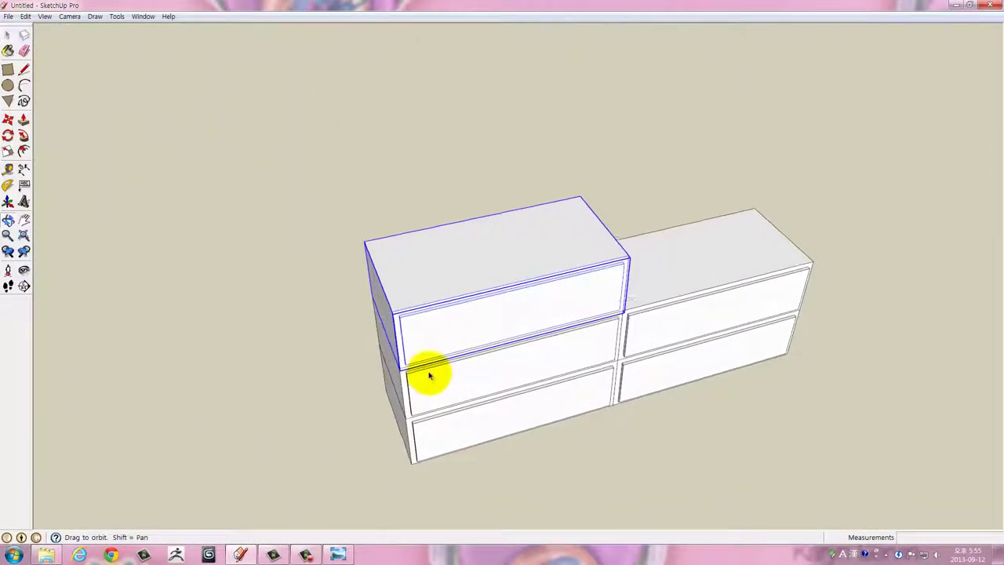
pyautogui.scroll(3)
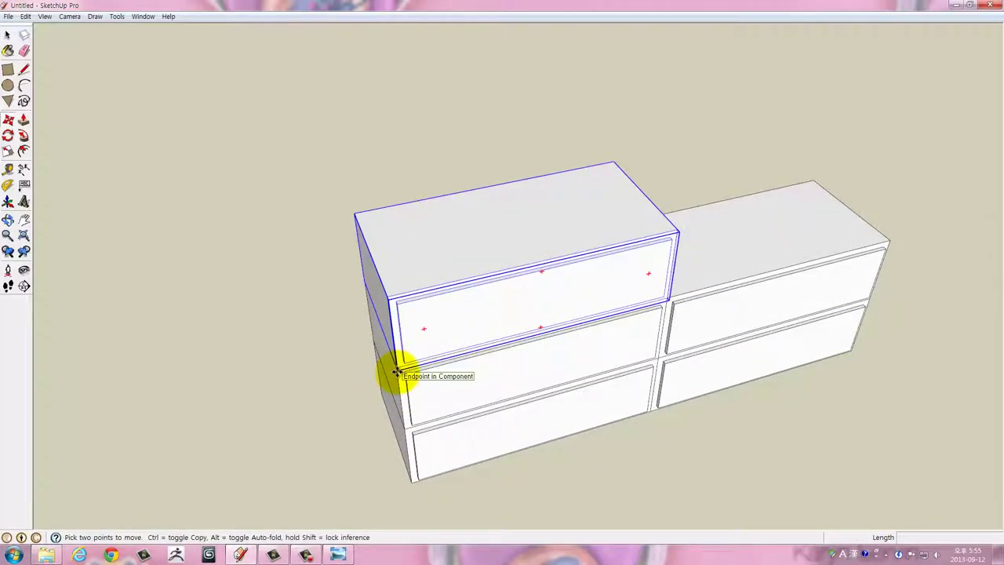
pyautogui.press('ctrl')
pyautogui.click(396, 371)
pyautogui.moveTo(730, 309); pyautogui.dragTo(494, 384)
pyautogui.click(622, 335)
pyautogui.scroll(-3)
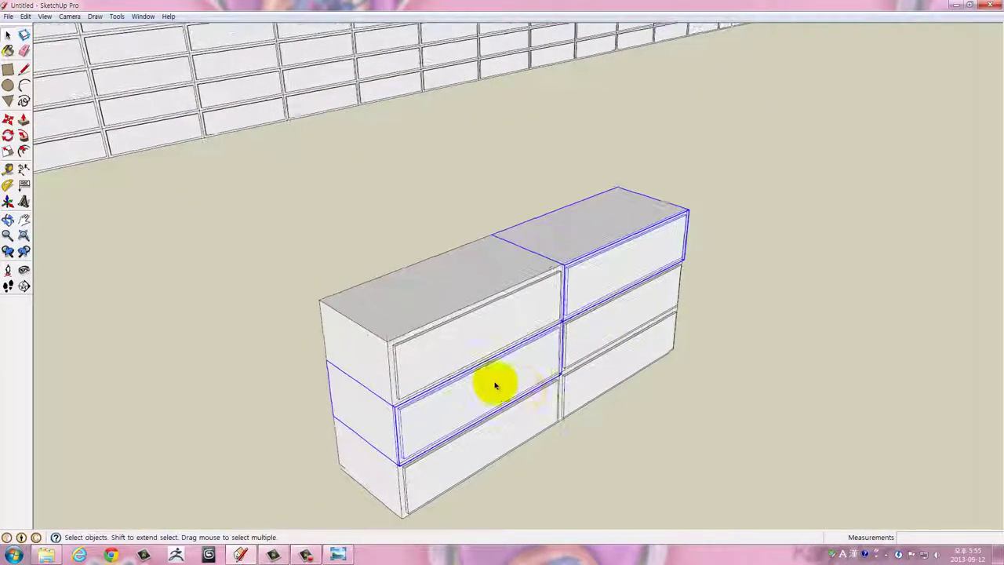
pyautogui.moveTo(594, 398); pyautogui.dragTo(569, 382)
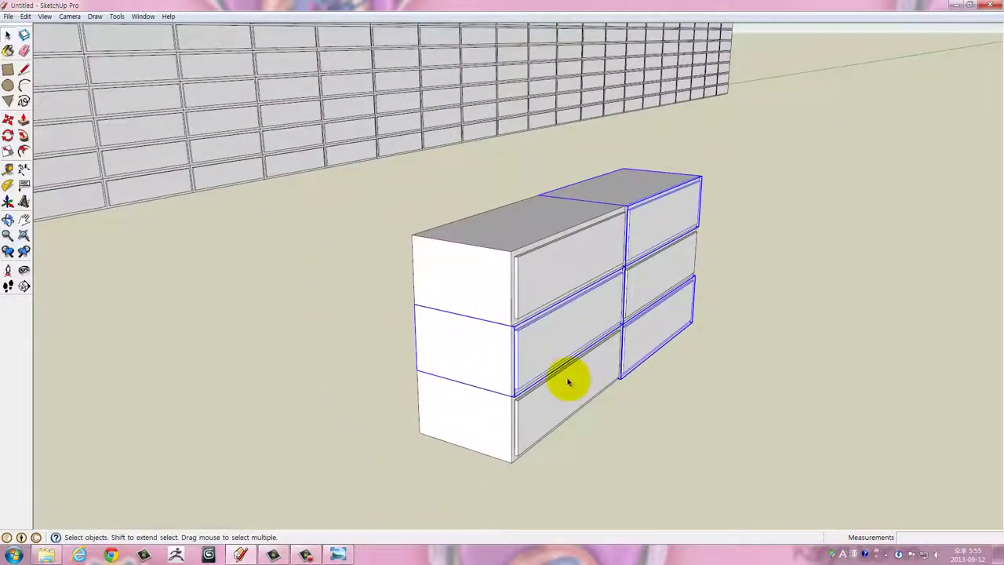
# Shift a brick 20 mm sideways to stagger the rows into a bond
pyautogui.click(512, 396)
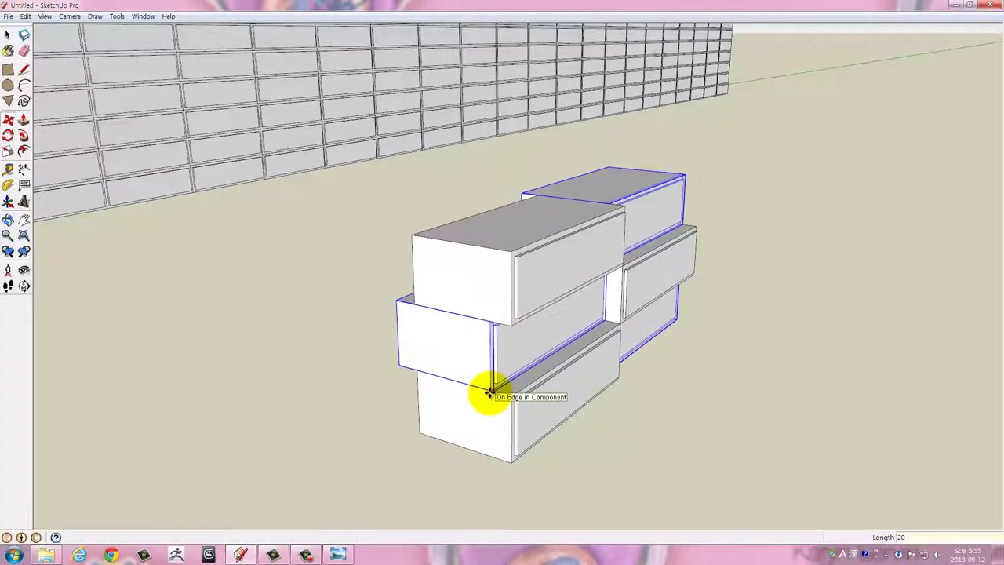
pyautogui.moveTo(638, 397); pyautogui.dragTo(497, 392)
pyautogui.press('space')
pyautogui.click(474, 271)
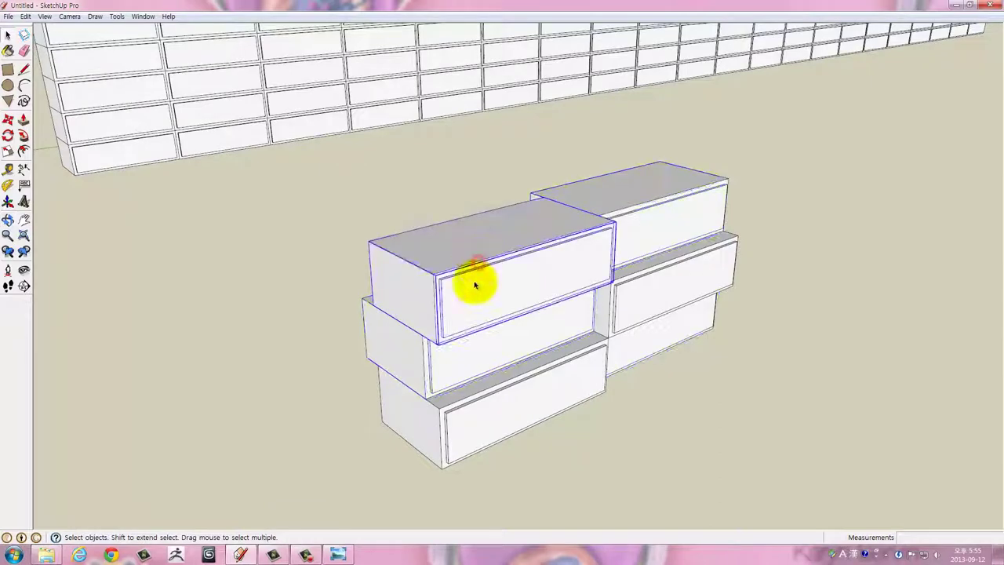
pyautogui.scroll(3)
pyautogui.scroll(3)
pyautogui.scroll(-3)
pyautogui.scroll(-3)
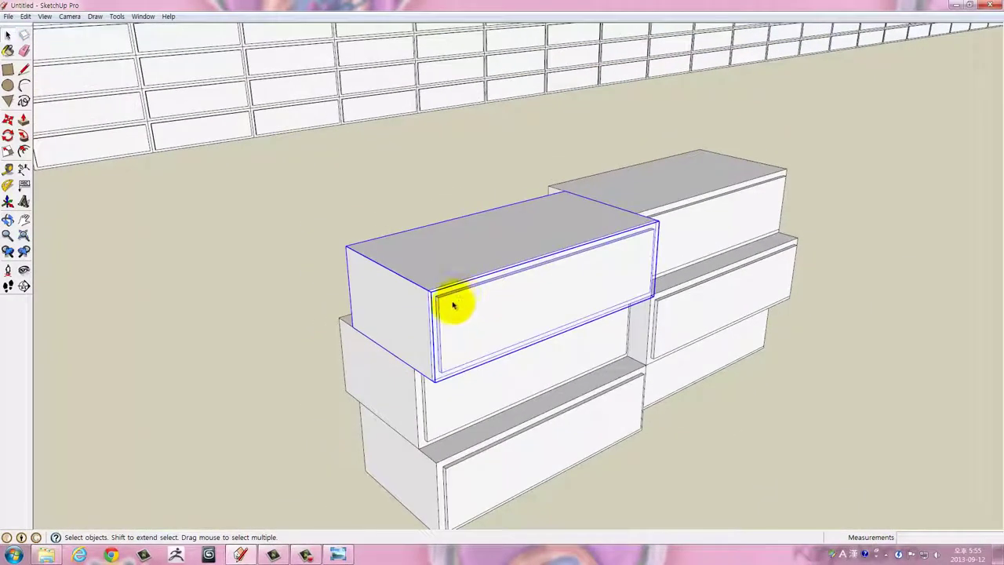
pyautogui.scroll(-3)
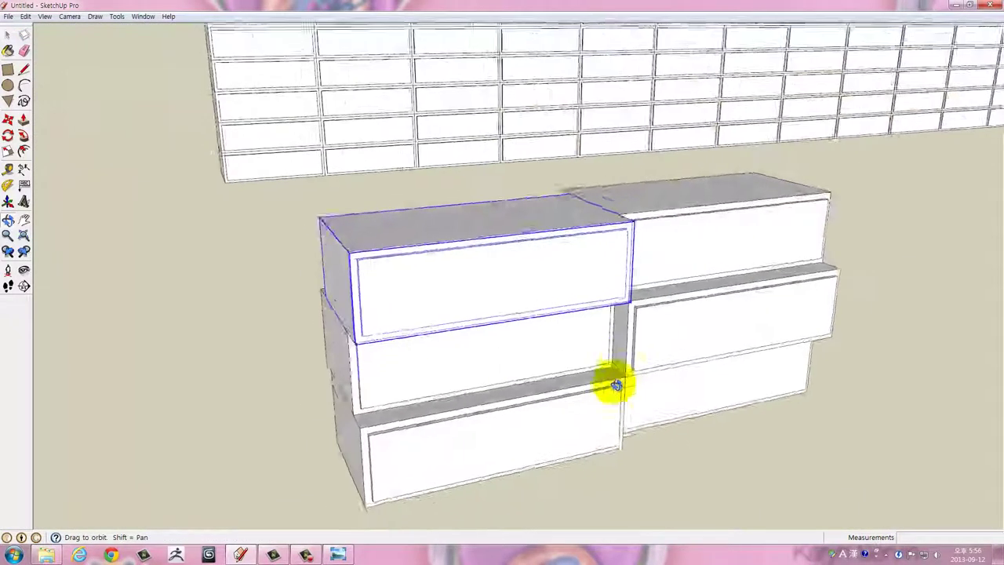
pyautogui.moveTo(609, 385); pyautogui.dragTo(780, 431)
pyautogui.moveTo(781, 430); pyautogui.dragTo(700, 167)
# Delete the upper and right-hand drawers, leaving only the bottom drawer
pyautogui.press('Delete')
pyautogui.click(521, 279)
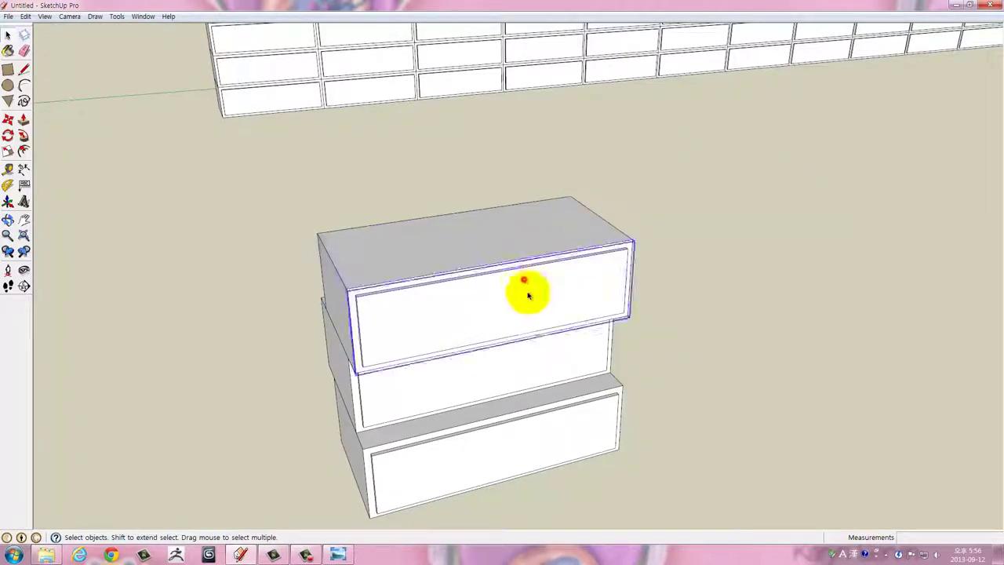
pyautogui.press('Delete')
pyautogui.click(531, 339)
pyautogui.press('Delete')
# Inside the bottom drawer group, Push/Pull its front panel out 3 mm
pyautogui.doubleClick(483, 409)
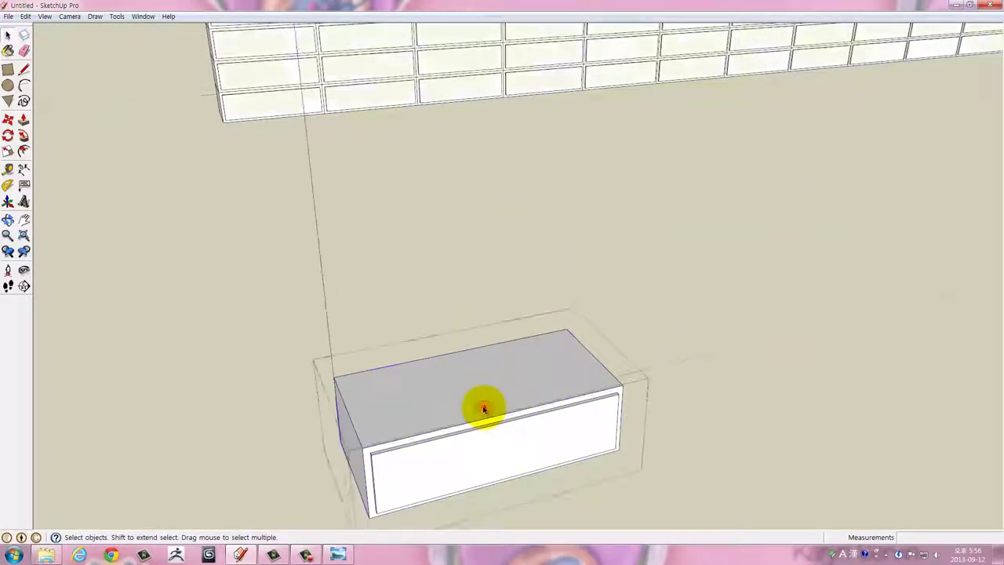
pyautogui.tripleClick(481, 410)
pyautogui.scroll(3)
pyautogui.scroll(3)
pyautogui.press('p')
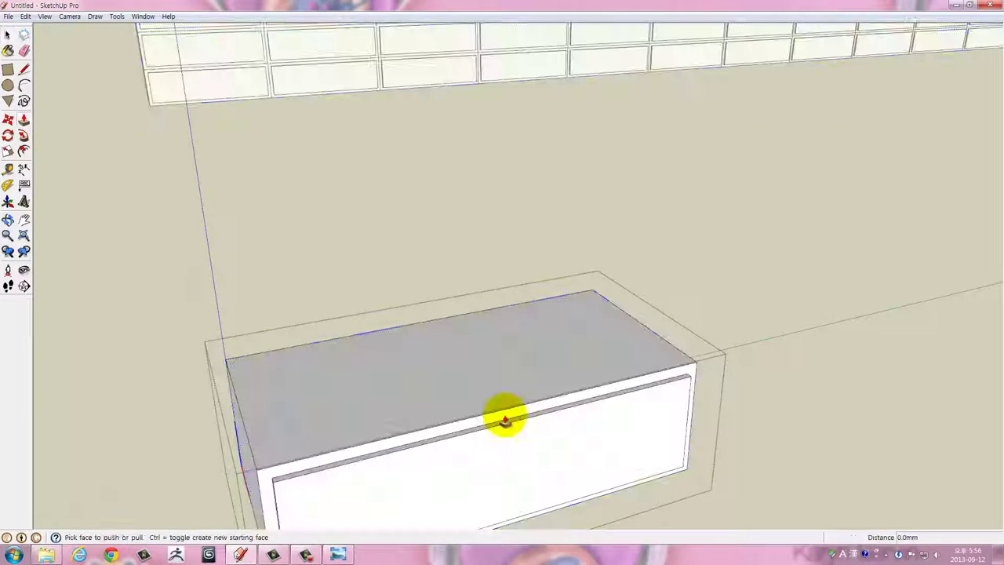
pyautogui.moveTo(508, 416); pyautogui.dragTo(556, 411)
pyautogui.moveTo(556, 411); pyautogui.dragTo(321, 243)
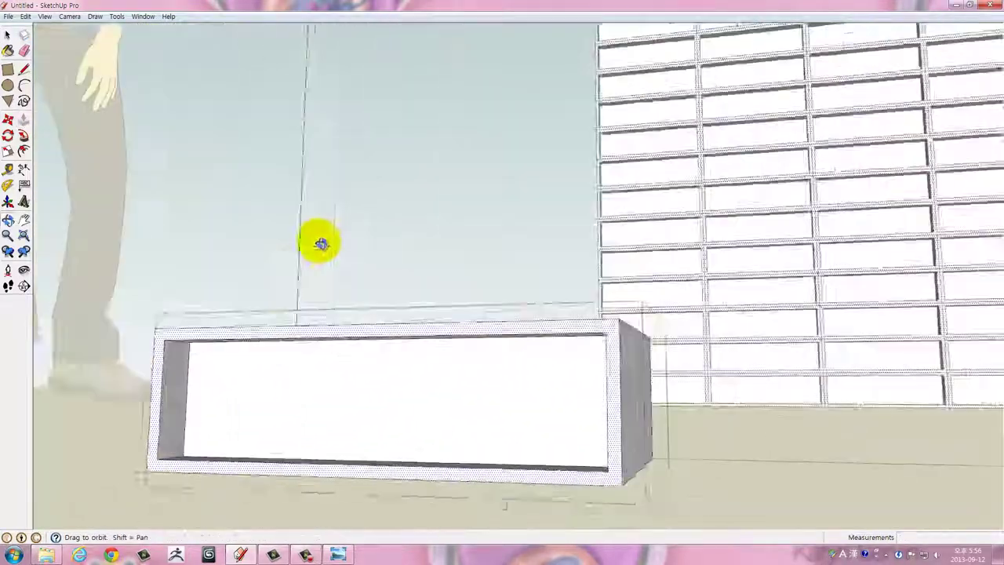
pyautogui.click(325, 348)
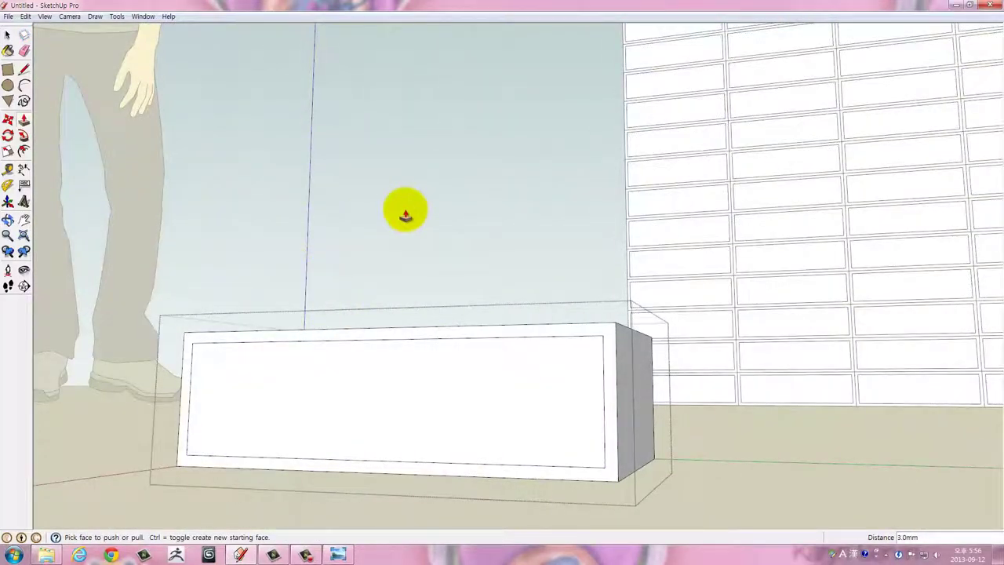
pyautogui.scroll(3)
pyautogui.scroll(-3)
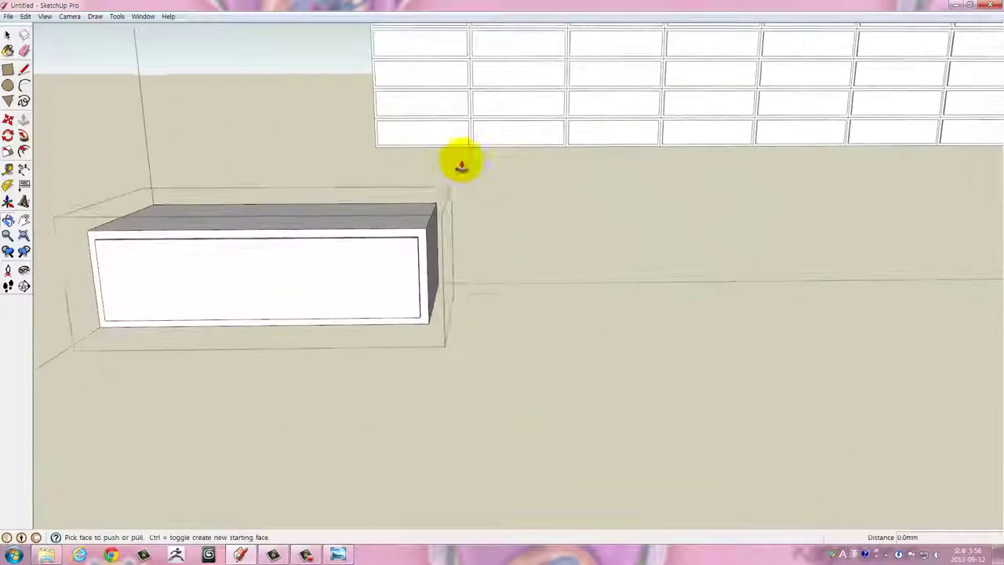
pyautogui.moveTo(460, 161); pyautogui.dragTo(573, 159)
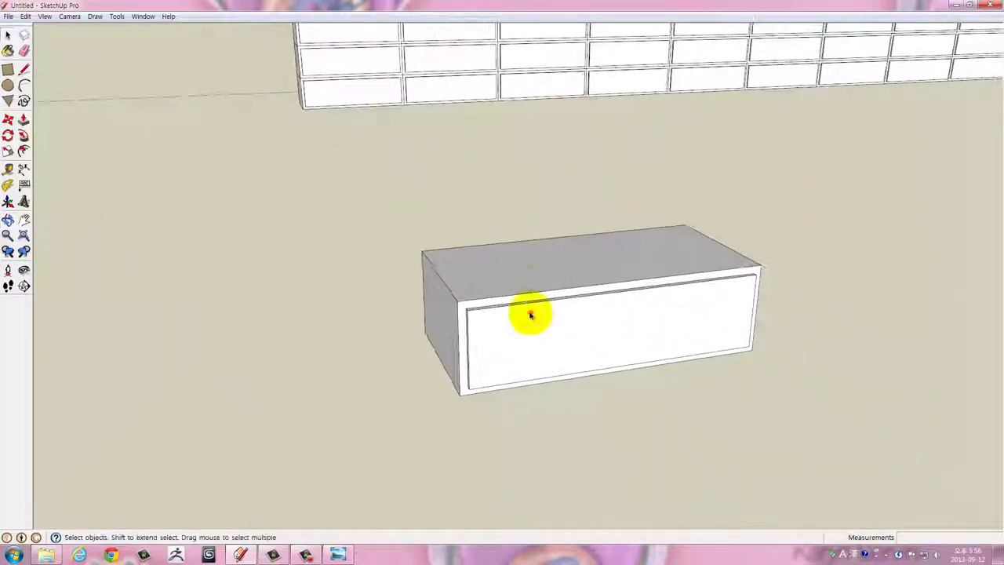
# Explode the remaining drawer group into loose geometry
pyautogui.rightClick(531, 314)
pyautogui.click(573, 142)
pyautogui.click(665, 210)
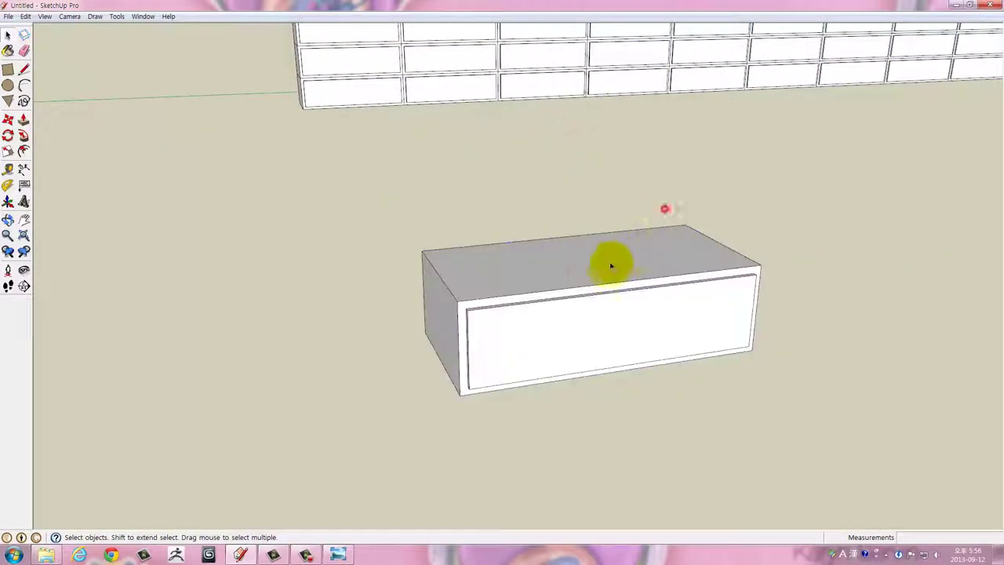
# Make all the drawer's connected geometry into a component named Block_A
pyautogui.tripleClick(589, 265)
pyautogui.rightClick(589, 269)
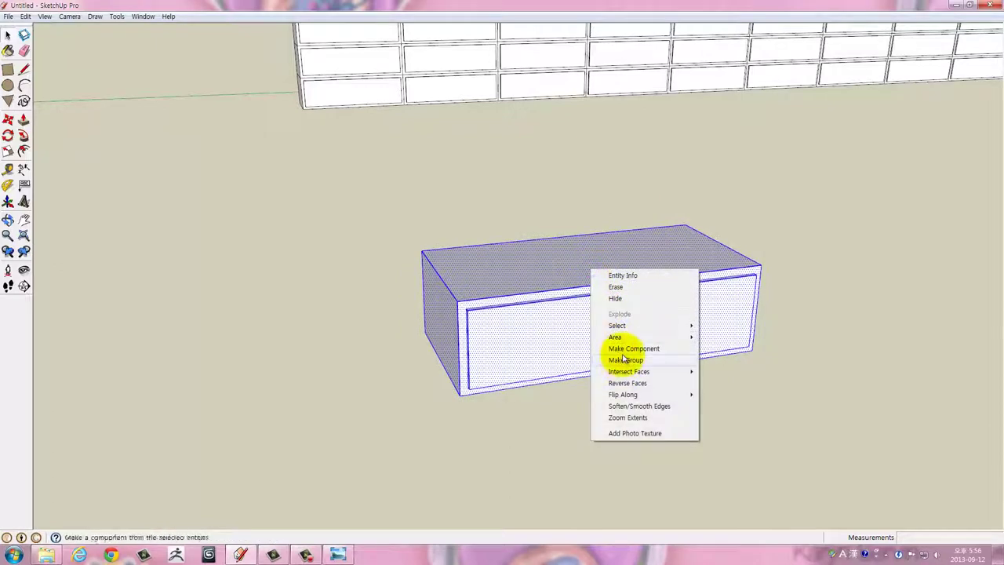
pyautogui.click(624, 349)
pyautogui.write('Block_A')
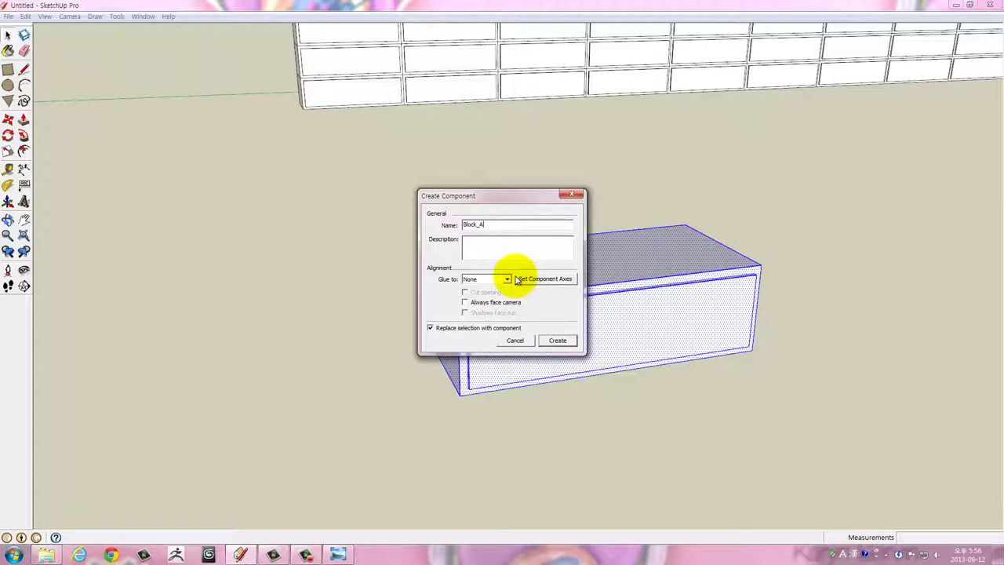
pyautogui.click(517, 279)
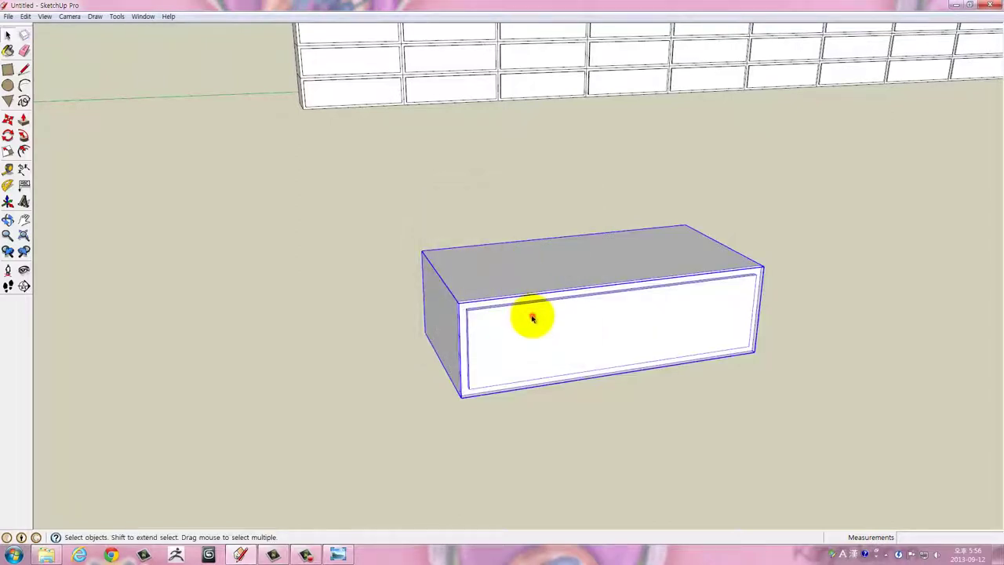
# Push/Pull Block_A's recessed front panel flush with the rest of the face
pyautogui.click(532, 316)
pyautogui.press('p')
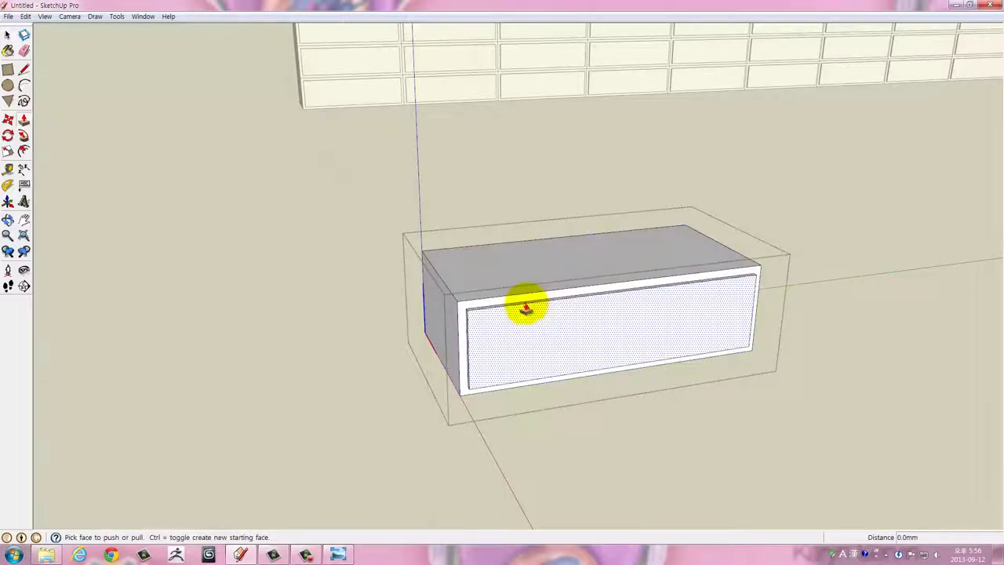
pyautogui.click(529, 312)
pyautogui.click(511, 316)
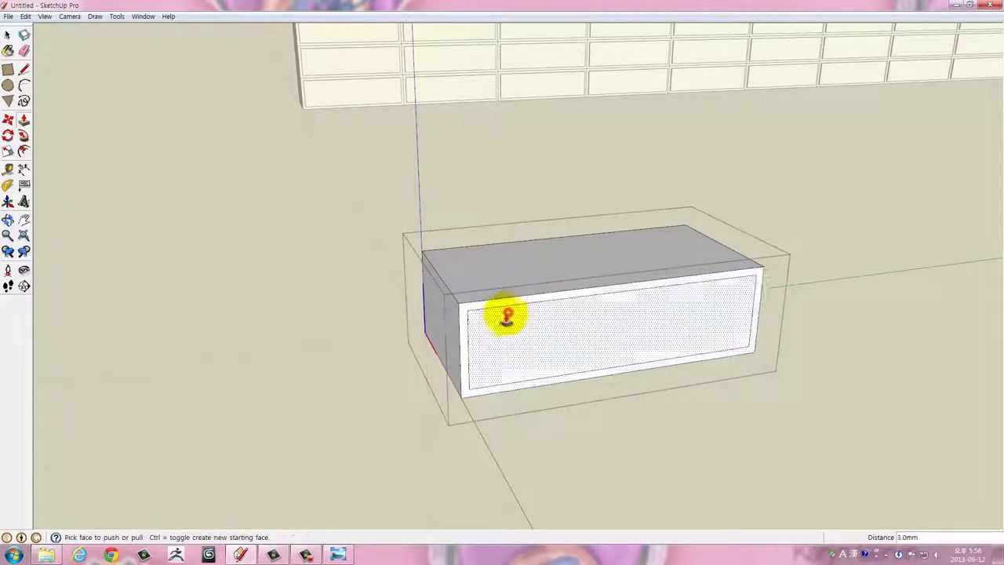
# Erase the leftover inset border edges on the front face, then inspect the plain brick
pyautogui.press('e')
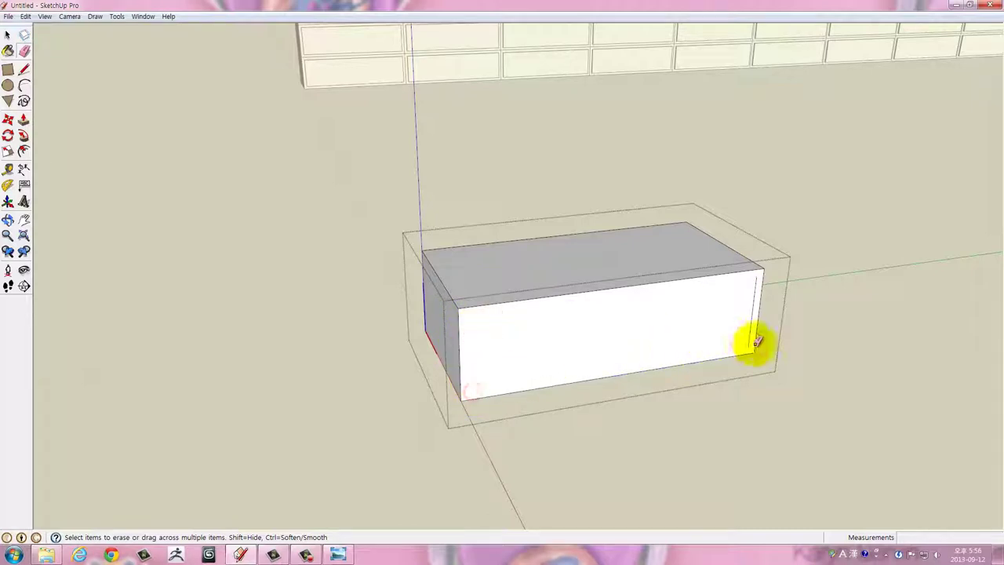
pyautogui.press('space')
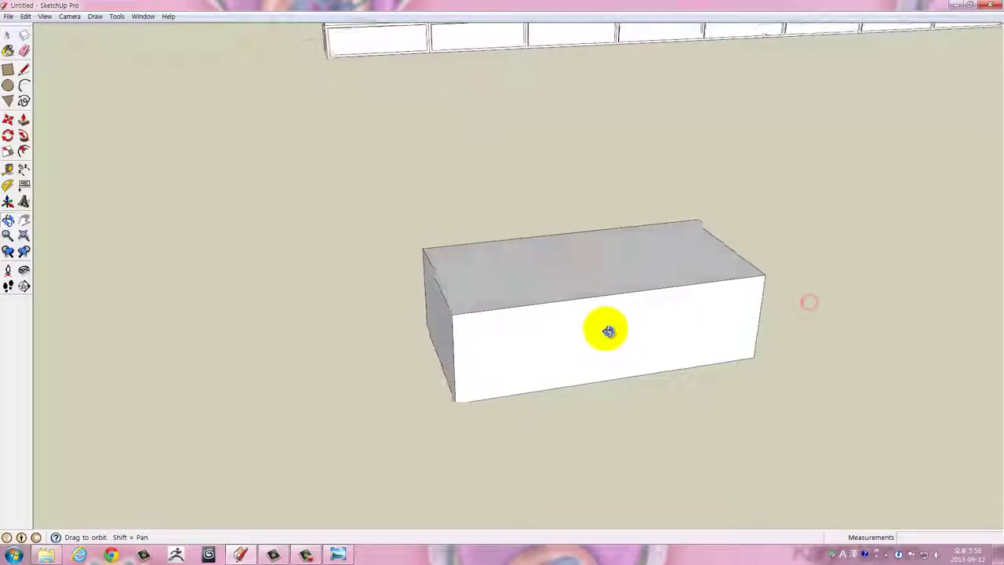
pyautogui.moveTo(607, 332); pyautogui.dragTo(551, 421)
pyautogui.click(569, 375)
pyautogui.moveTo(526, 354); pyautogui.dragTo(526, 389)
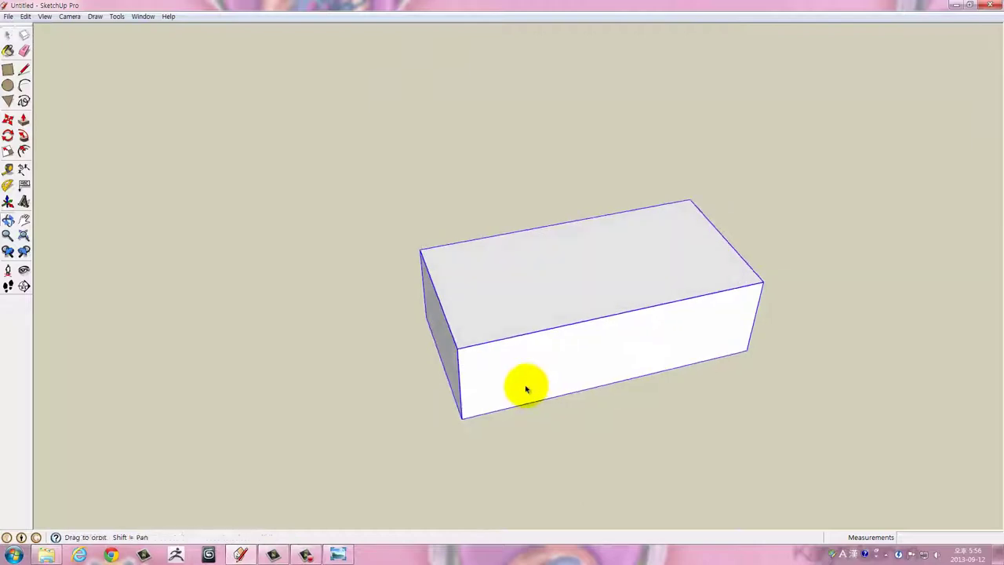
# Copy the brick alongside itself to make a pair
pyautogui.click(464, 416)
pyautogui.press('ctrl')
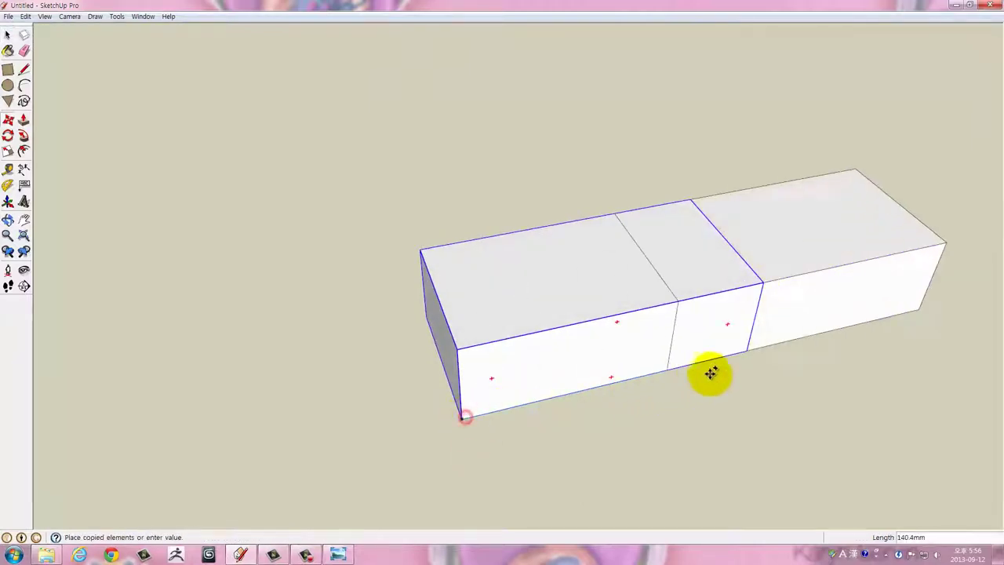
pyautogui.click(744, 351)
pyautogui.scroll(-3)
pyautogui.moveTo(646, 372); pyautogui.dragTo(697, 356)
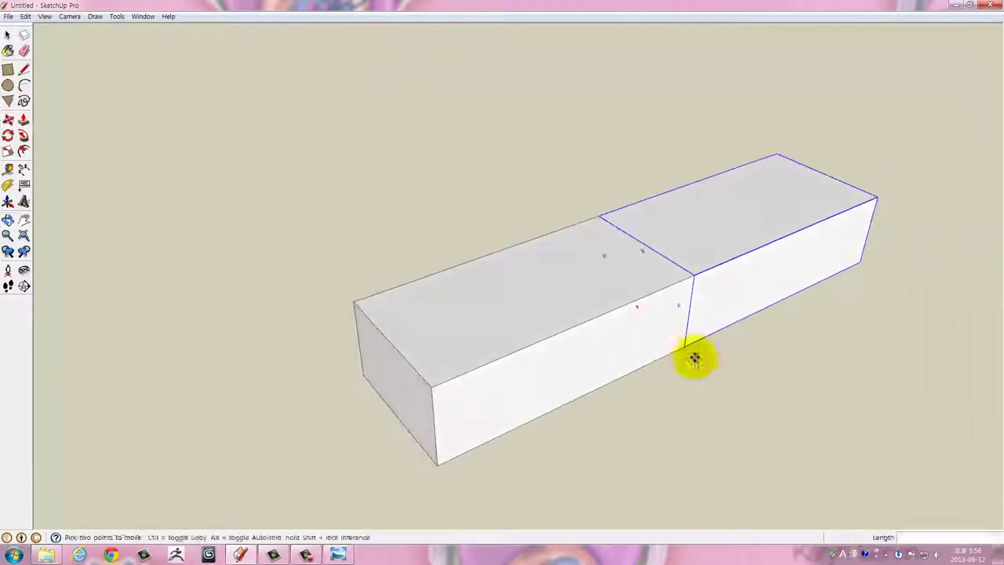
# Copy the brick pair on top of the originals as a second course
pyautogui.press('space')
pyautogui.moveTo(609, 278); pyautogui.dragTo(577, 397)
pyautogui.press('m')
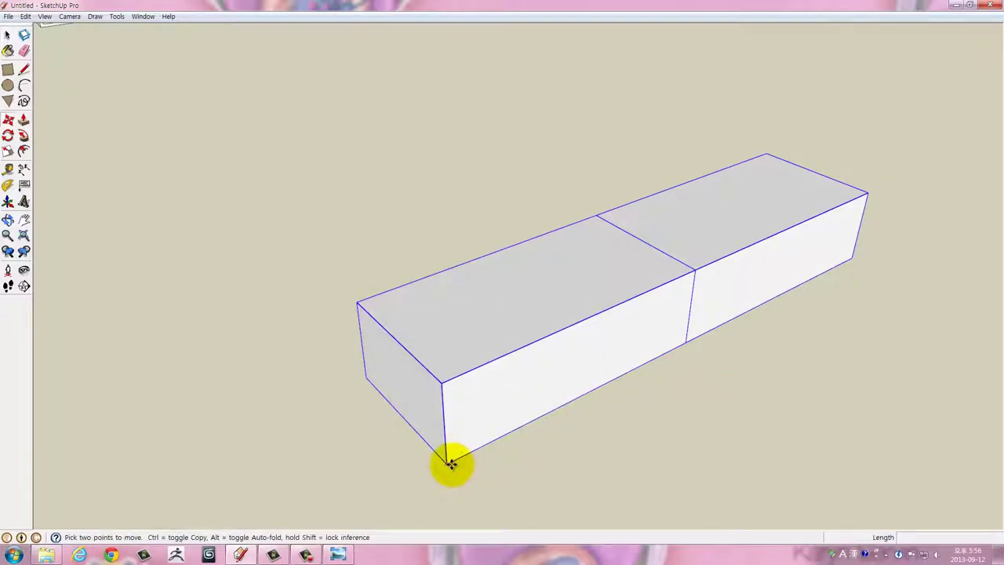
pyautogui.click(451, 463)
pyautogui.press('ctrl')
pyautogui.click(441, 386)
pyautogui.moveTo(643, 327); pyautogui.dragTo(571, 366)
pyautogui.moveTo(516, 403); pyautogui.dragTo(534, 415)
# Offset the upper course sideways by 20 to stagger the bricks
pyautogui.click(526, 417)
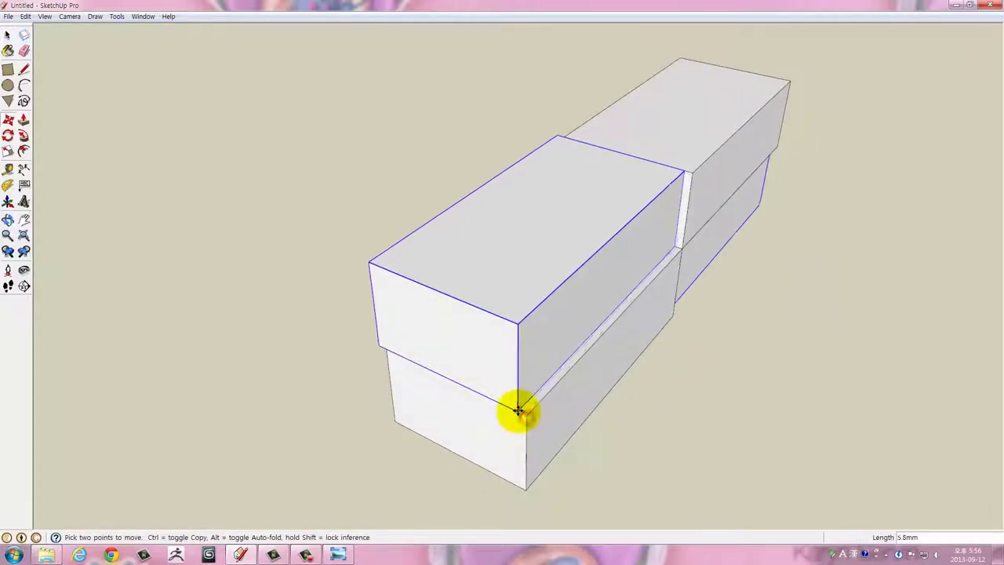
pyautogui.write('0')
pyautogui.press('Return')
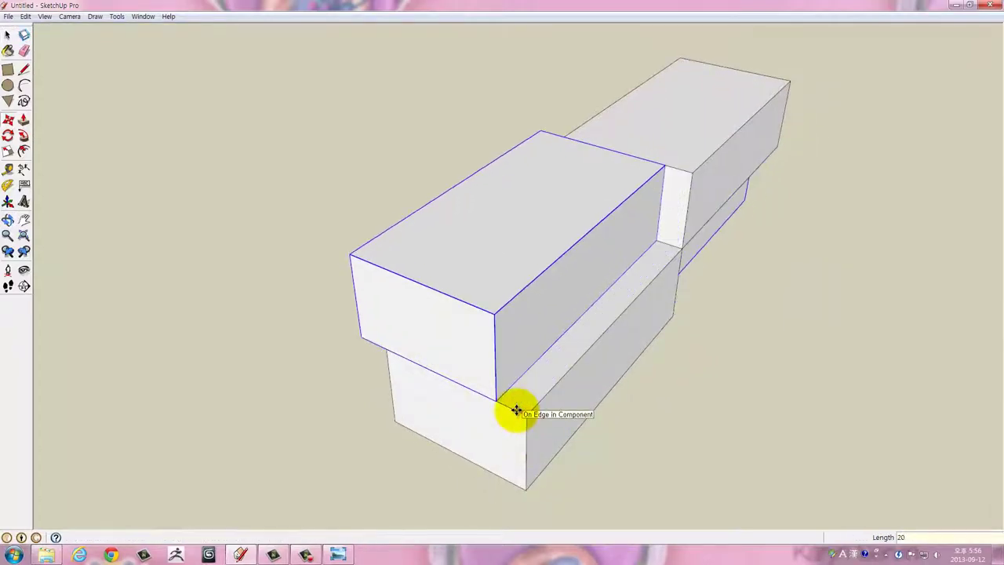
pyautogui.moveTo(517, 409); pyautogui.dragTo(226, 271)
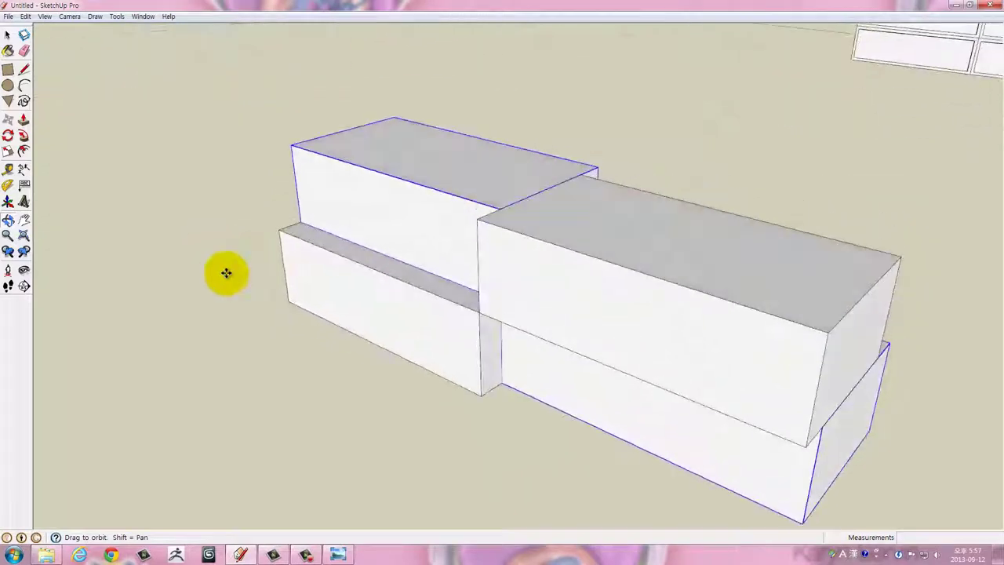
pyautogui.moveTo(440, 265); pyautogui.dragTo(538, 264)
# Copy all four bricks 120 mm upward and array them 15 times into a column
pyautogui.press('space')
pyautogui.click(562, 423)
pyautogui.moveTo(562, 423); pyautogui.dragTo(693, 438)
pyautogui.moveTo(690, 442); pyautogui.dragTo(453, 206)
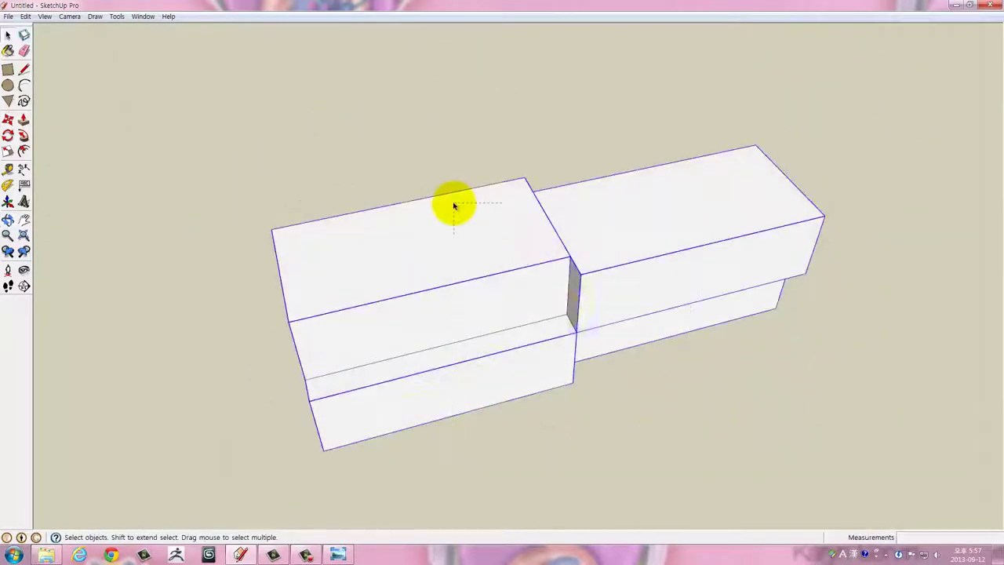
pyautogui.moveTo(453, 206); pyautogui.dragTo(543, 388)
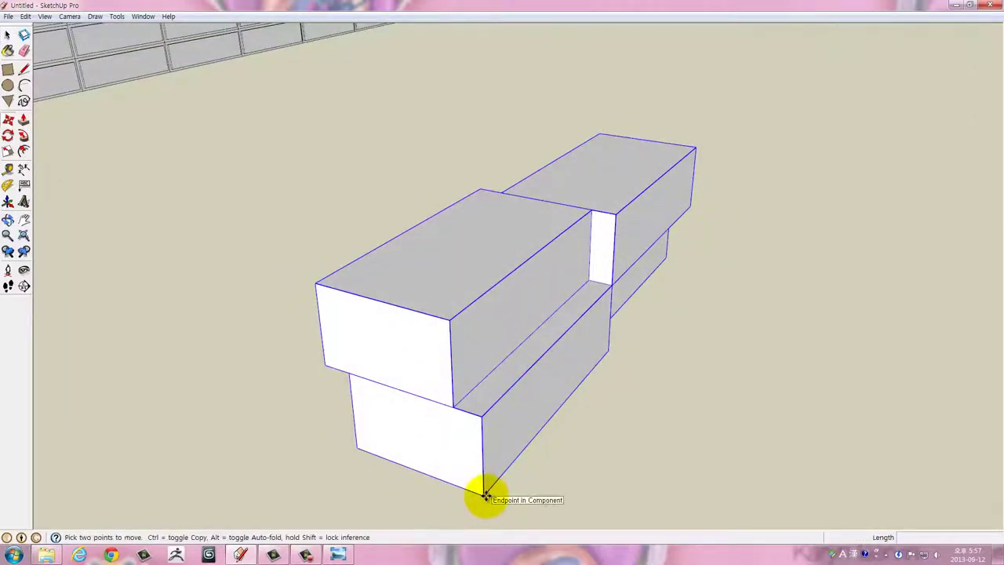
pyautogui.press('ctrl')
pyautogui.click(356, 447)
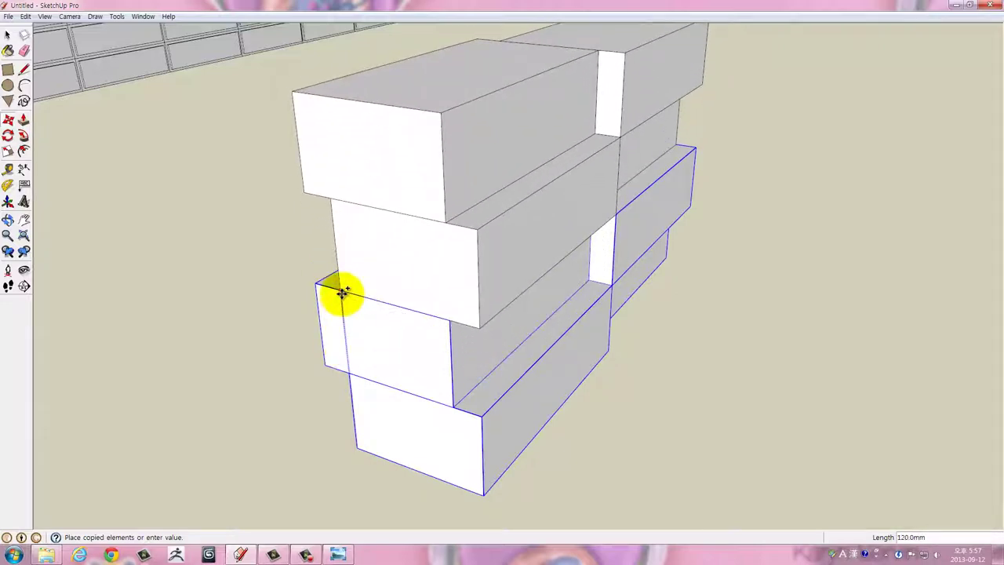
pyautogui.click(342, 291)
pyautogui.write('*15')
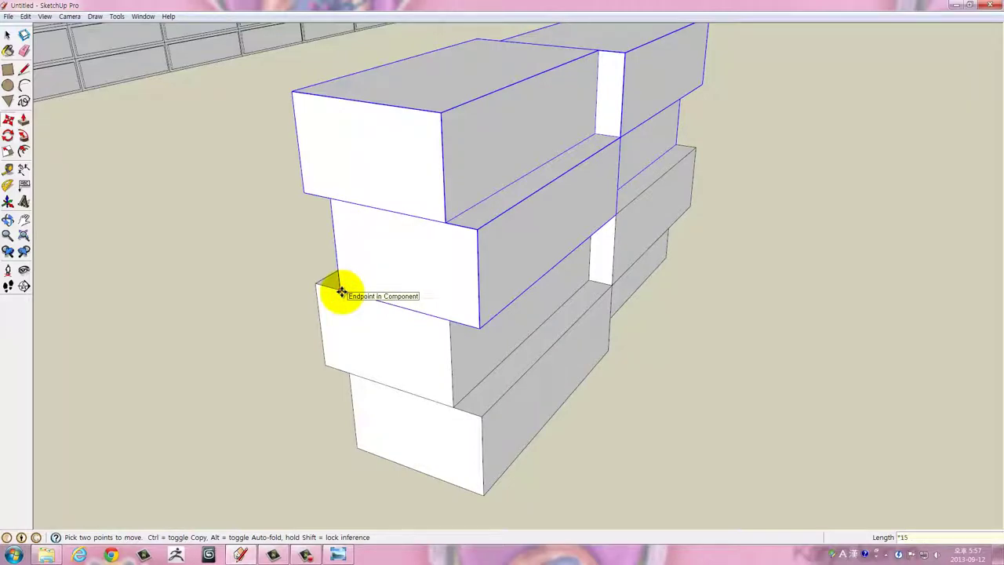
pyautogui.press('Return')
pyautogui.moveTo(341, 292); pyautogui.dragTo(426, 254)
pyautogui.scroll(-3)
pyautogui.moveTo(489, 285); pyautogui.dragTo(589, 493)
pyautogui.scroll(3)
pyautogui.scroll(3)
pyautogui.scroll(-3)
pyautogui.press('space')
# Copy the Block_A brick column sideways and array it ×10 into a wall beside the first
pyautogui.moveTo(593, 494); pyautogui.dragTo(393, 392)
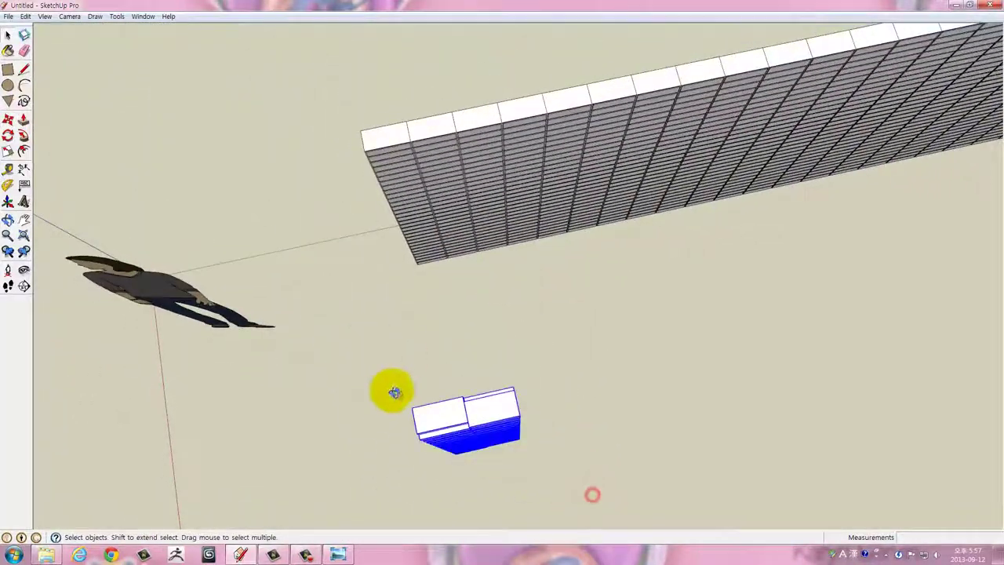
pyautogui.moveTo(394, 392); pyautogui.dragTo(506, 375)
pyautogui.press('m')
pyautogui.click(488, 401)
pyautogui.press('ctrl')
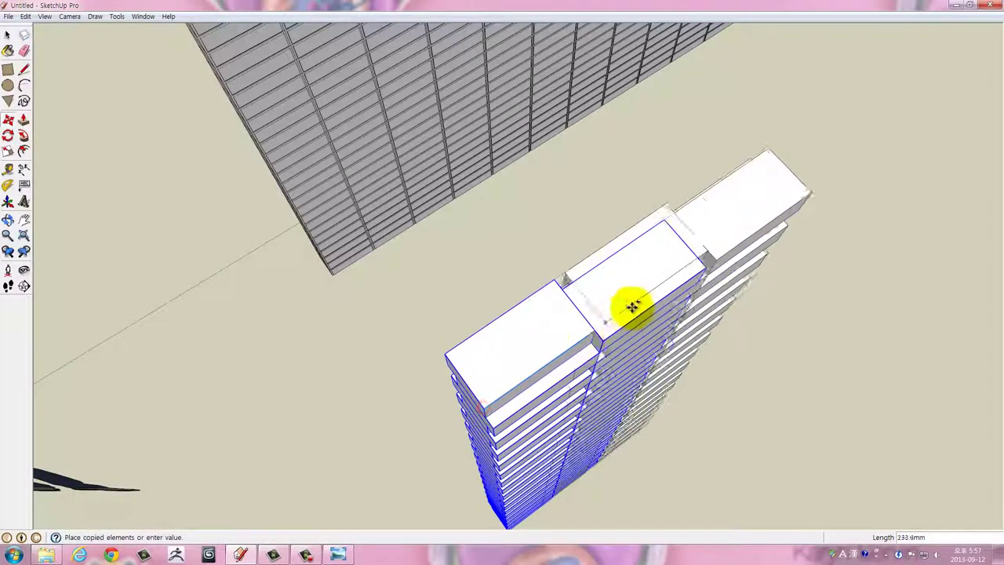
pyautogui.click(698, 260)
pyautogui.write('*10')
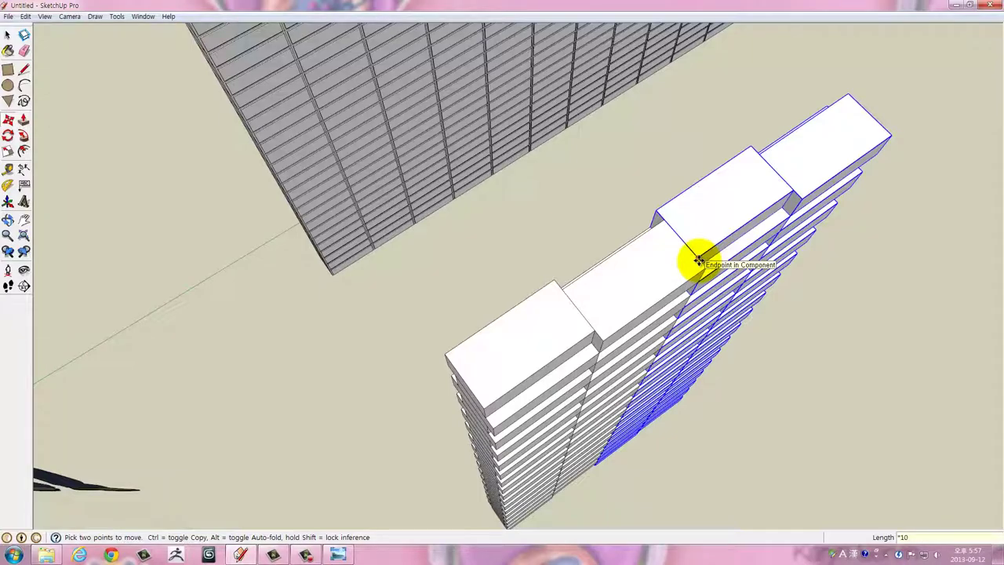
pyautogui.press('Return')
pyautogui.scroll(-3)
pyautogui.scroll(-3)
pyautogui.scroll(3)
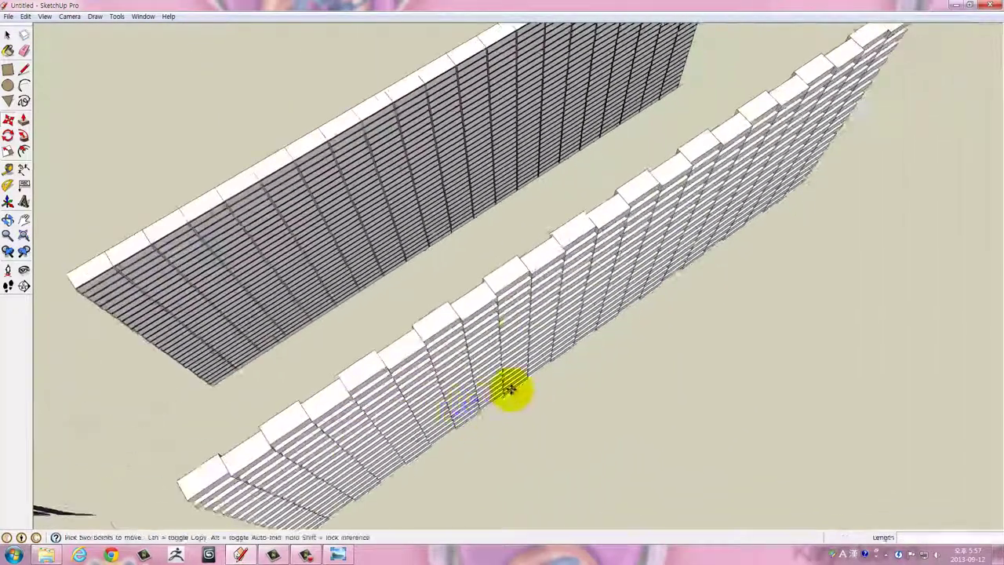
pyautogui.moveTo(510, 390); pyautogui.dragTo(666, 376)
pyautogui.press('m')
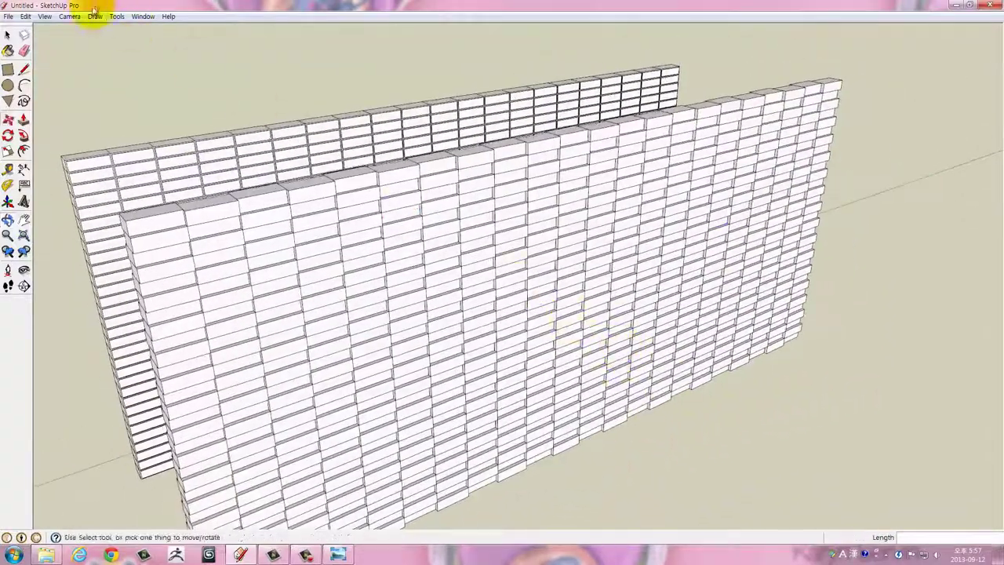
# Turn on shadows in the scene via the View menu
pyautogui.click(44, 16)
pyautogui.click(30, 118)
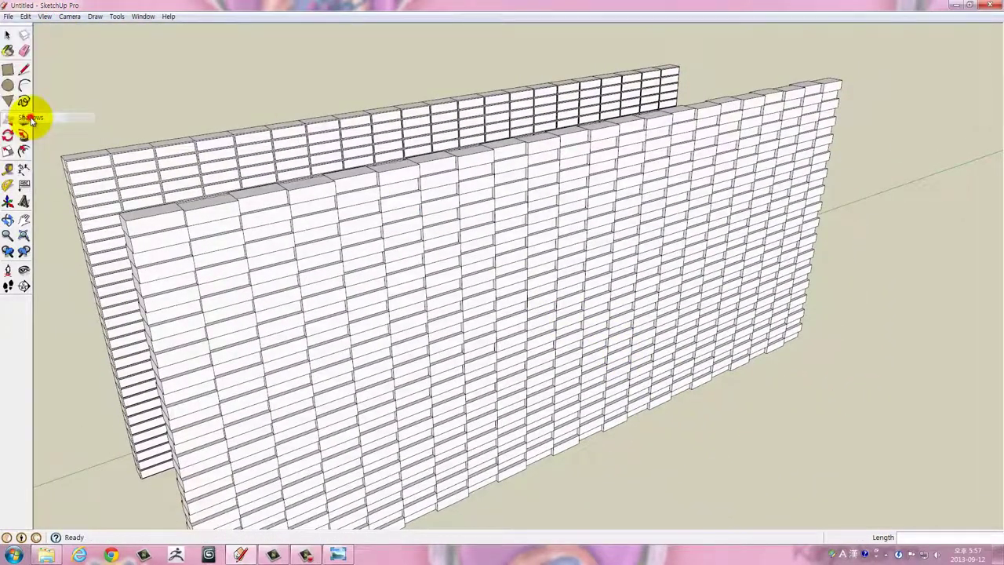
pyautogui.moveTo(435, 280); pyautogui.dragTo(418, 394)
pyautogui.scroll(-3)
pyautogui.scroll(-3)
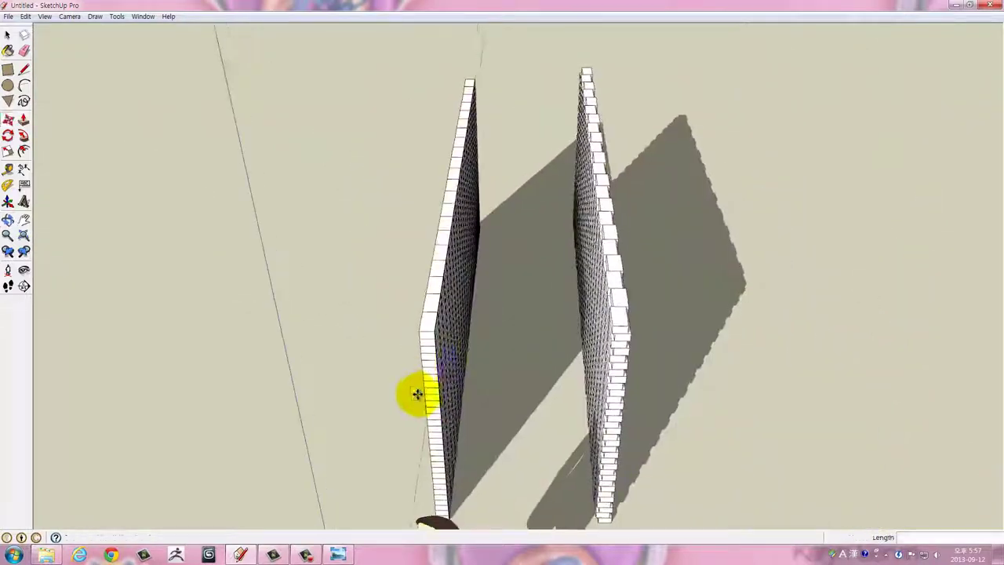
pyautogui.moveTo(440, 314); pyautogui.dragTo(446, 307)
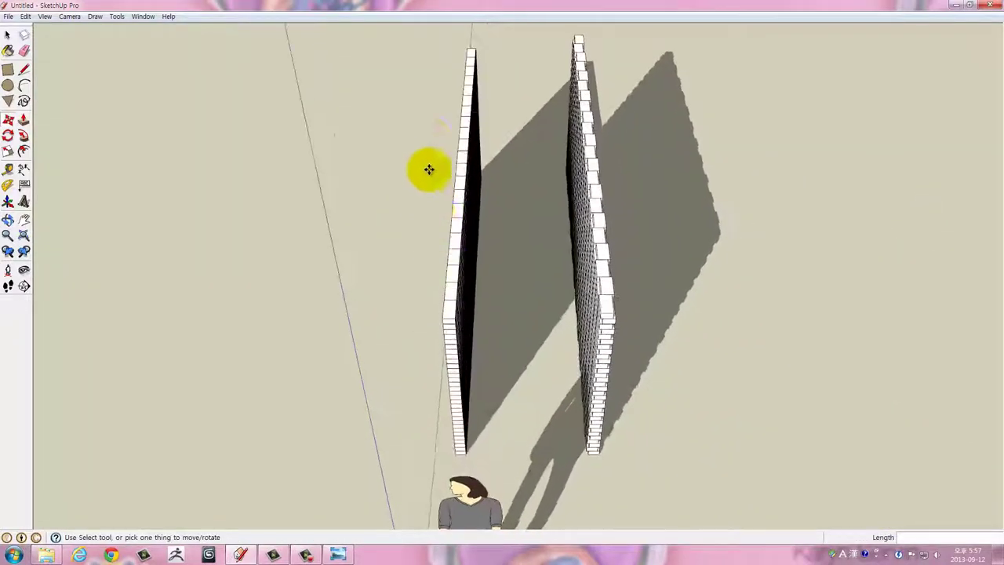
# Move the original Block_standard wall across to sit behind the Block_A wall
pyautogui.moveTo(520, 456); pyautogui.dragTo(521, 458)
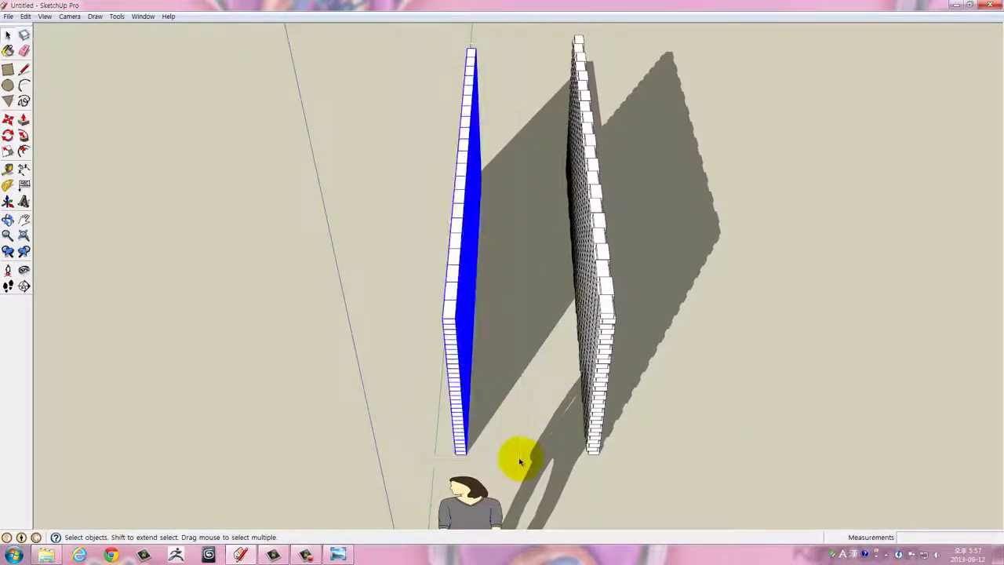
pyautogui.click(539, 491)
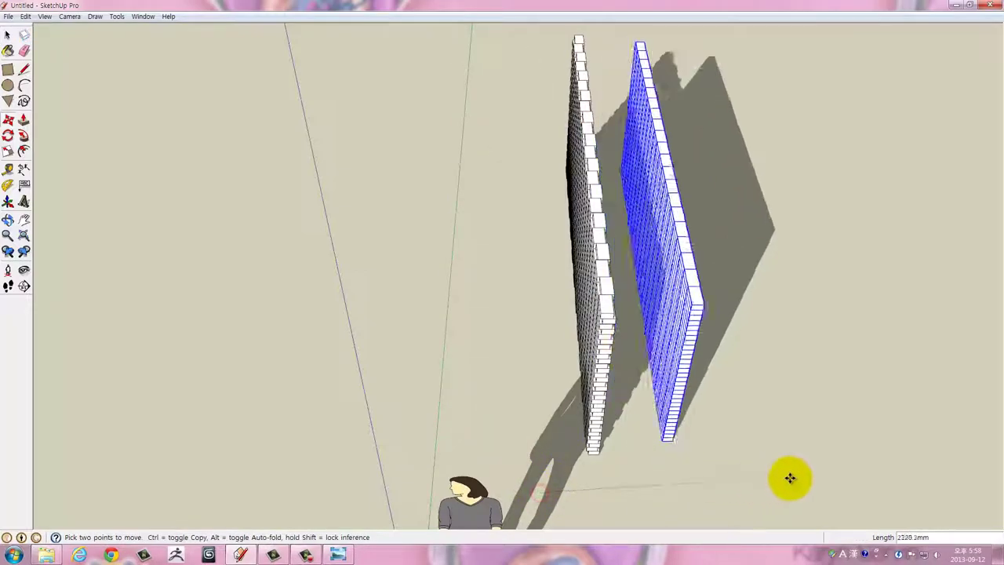
pyautogui.moveTo(827, 488); pyautogui.dragTo(641, 188)
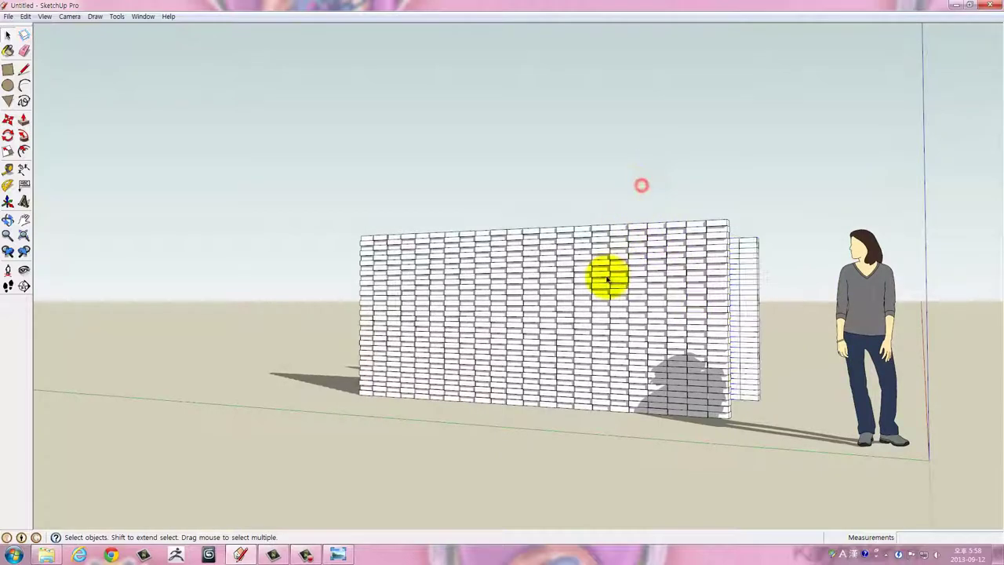
# Copy one brick off the end of the Block_A wall onto the open ground
pyautogui.scroll(3)
pyautogui.scroll(3)
pyautogui.moveTo(558, 316); pyautogui.dragTo(455, 209)
pyautogui.scroll(3)
pyautogui.scroll(3)
pyautogui.scroll(3)
pyautogui.scroll(3)
pyautogui.moveTo(549, 447); pyautogui.dragTo(713, 357)
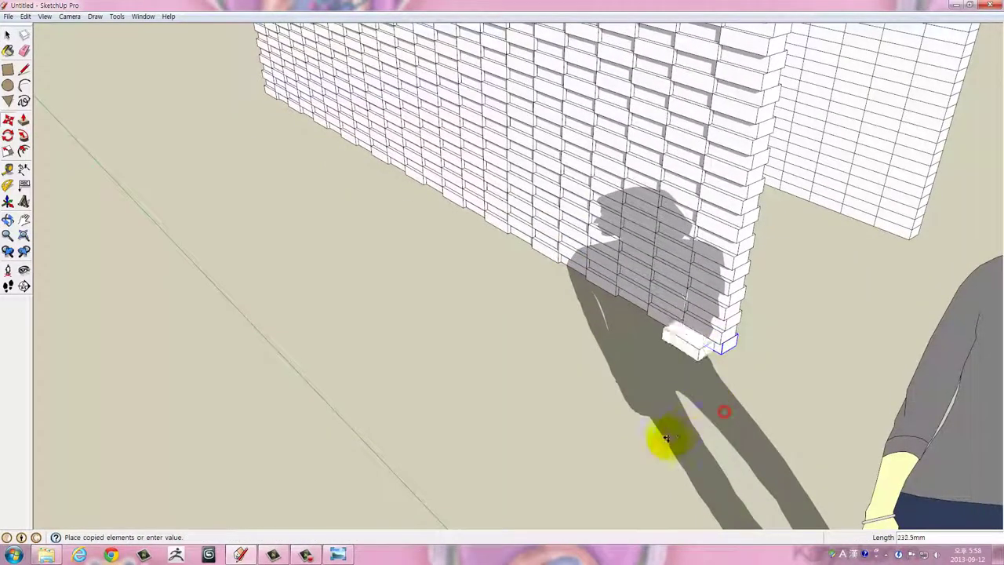
pyautogui.moveTo(460, 511); pyautogui.dragTo(418, 380)
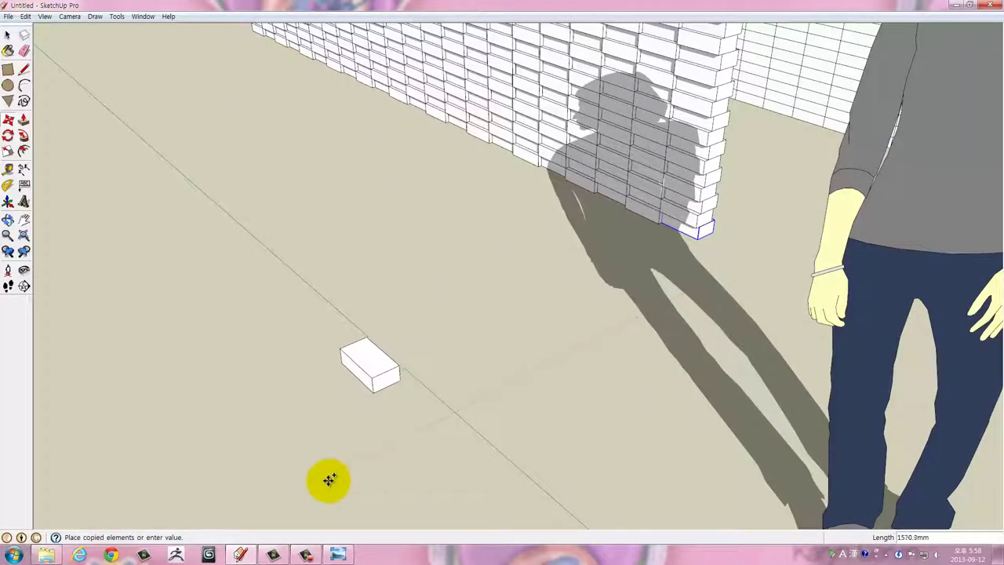
pyautogui.click(329, 480)
pyautogui.moveTo(325, 433); pyautogui.dragTo(634, 340)
# Explode the lone brick copy into raw geometry
pyautogui.scroll(3)
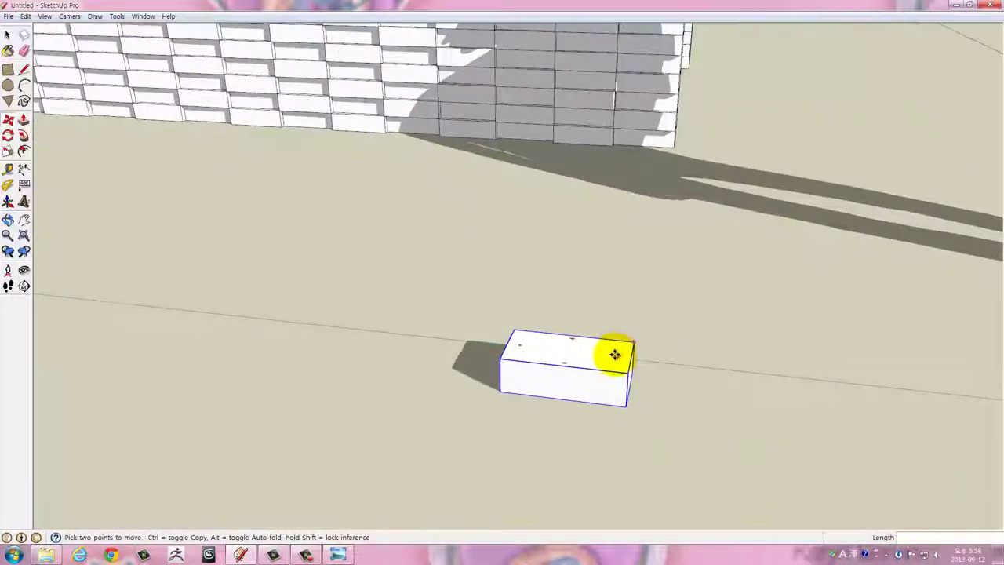
pyautogui.scroll(3)
pyautogui.scroll(3)
pyautogui.scroll(3)
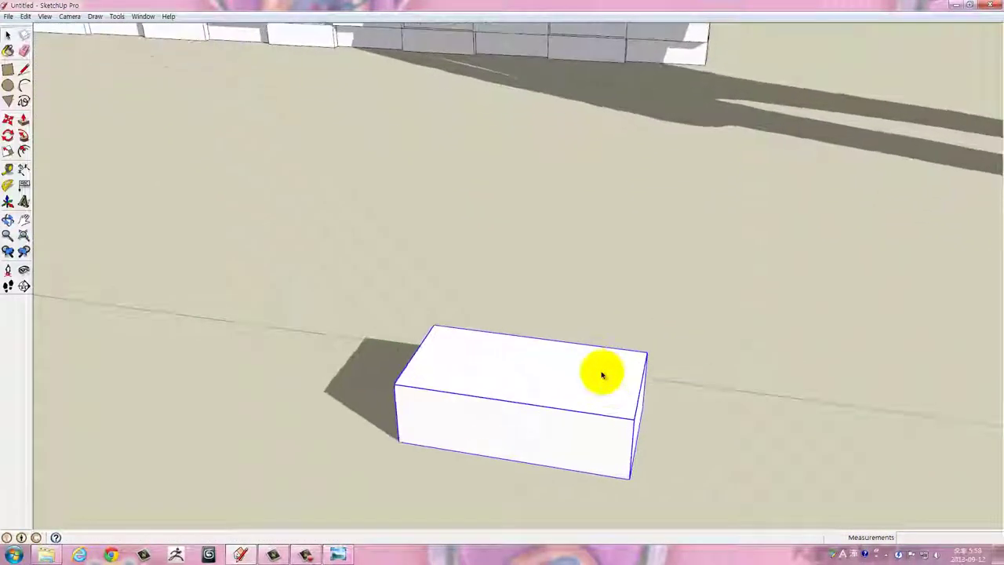
pyautogui.scroll(3)
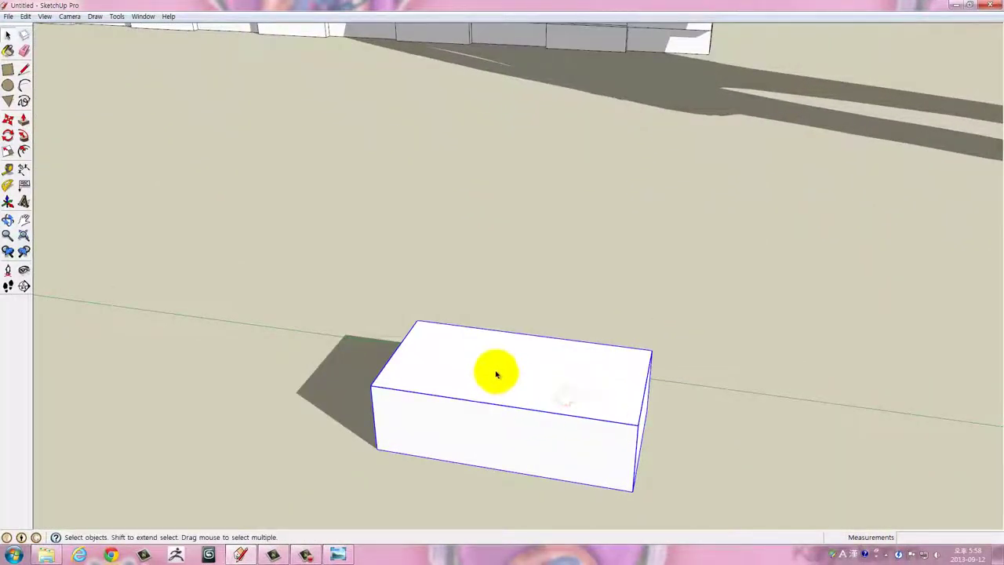
pyautogui.moveTo(544, 367); pyautogui.dragTo(589, 352)
pyautogui.press('space')
pyautogui.rightClick(603, 355)
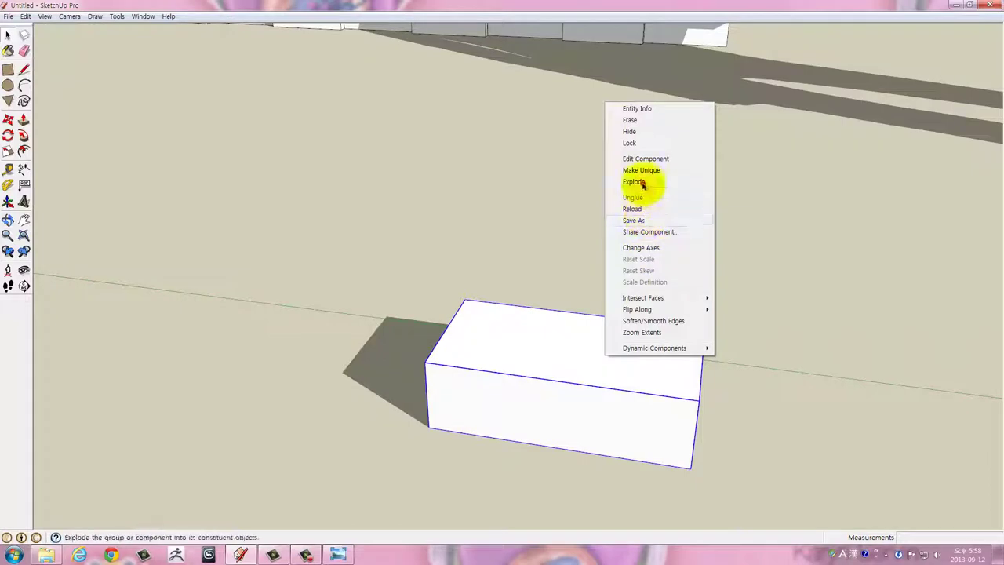
pyautogui.click(633, 181)
# Make the loose brick geometry into a new component named Block_B
pyautogui.rightClick(578, 343)
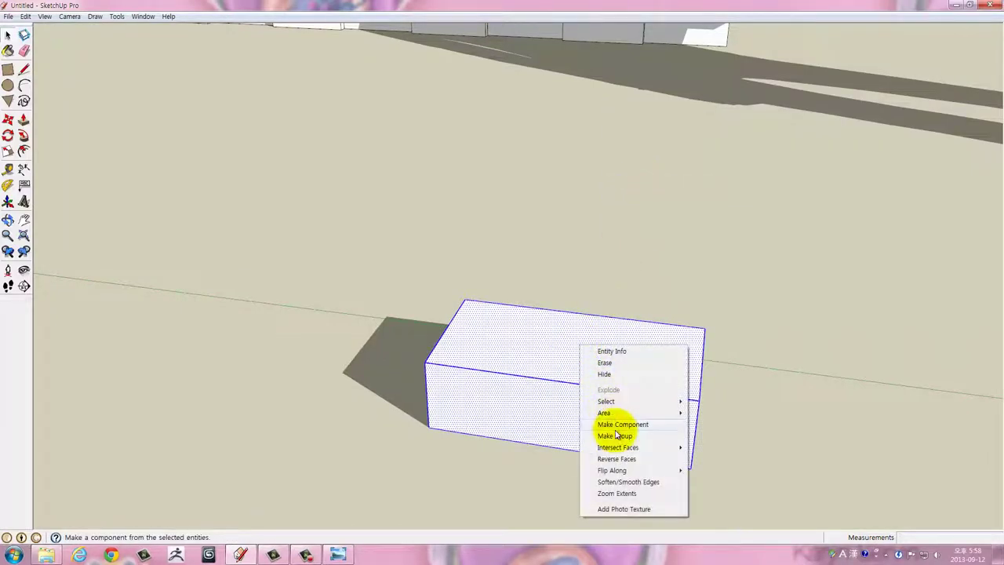
pyautogui.click(617, 427)
pyautogui.write('Block_B')
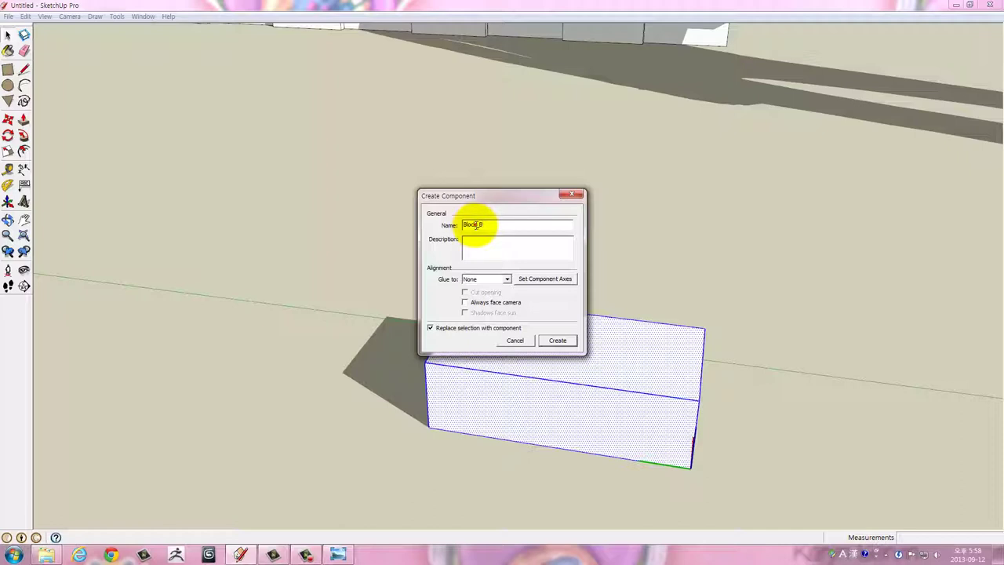
pyautogui.moveTo(476, 225); pyautogui.dragTo(417, 232)
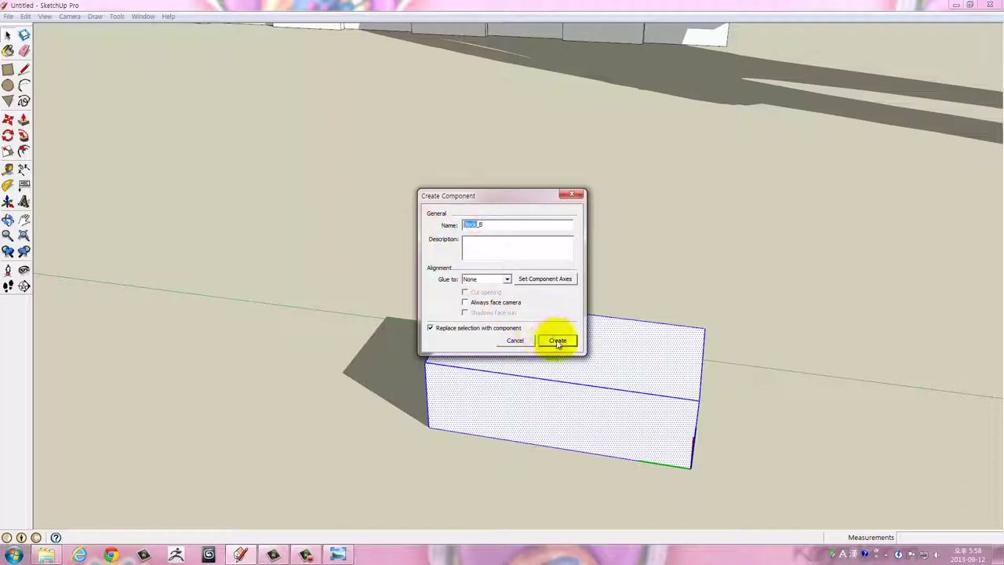
pyautogui.click(557, 342)
pyautogui.click(623, 286)
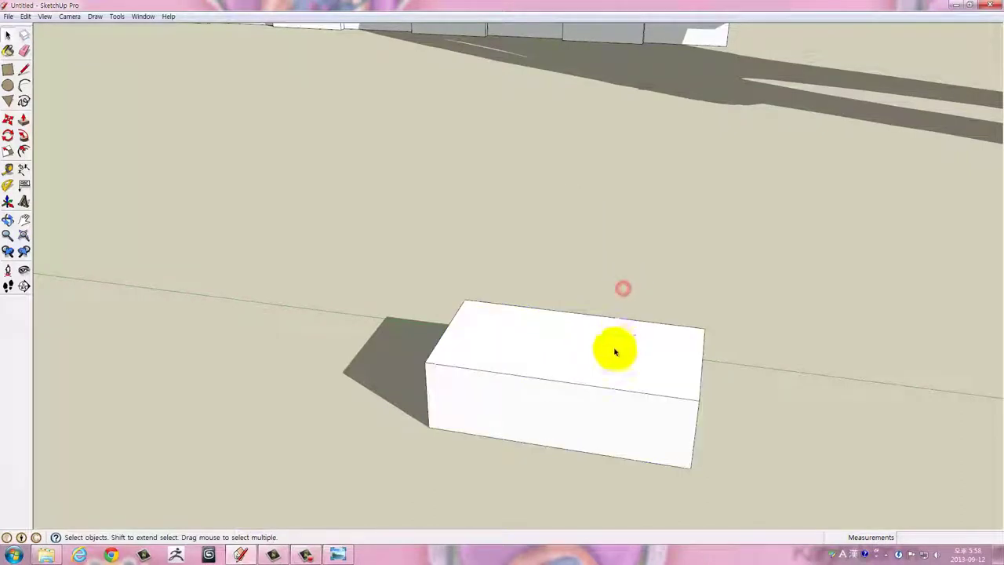
pyautogui.moveTo(614, 347); pyautogui.dragTo(608, 370)
pyautogui.click(608, 370)
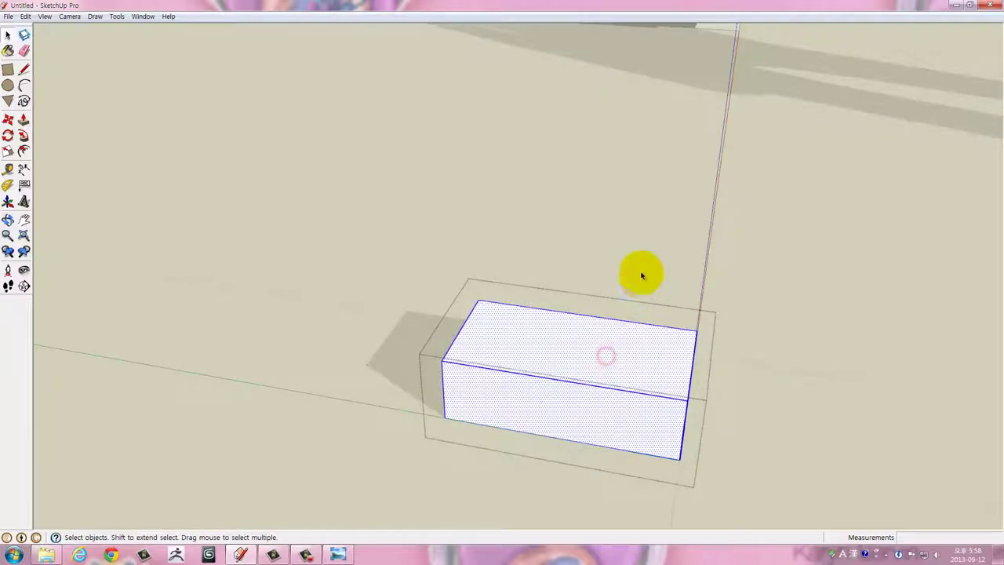
# Copy the Block_B brick 200 mm along its length so the two sit end to end
pyautogui.click(640, 274)
pyautogui.moveTo(656, 276); pyautogui.dragTo(567, 352)
pyautogui.click(550, 320)
pyautogui.press('m')
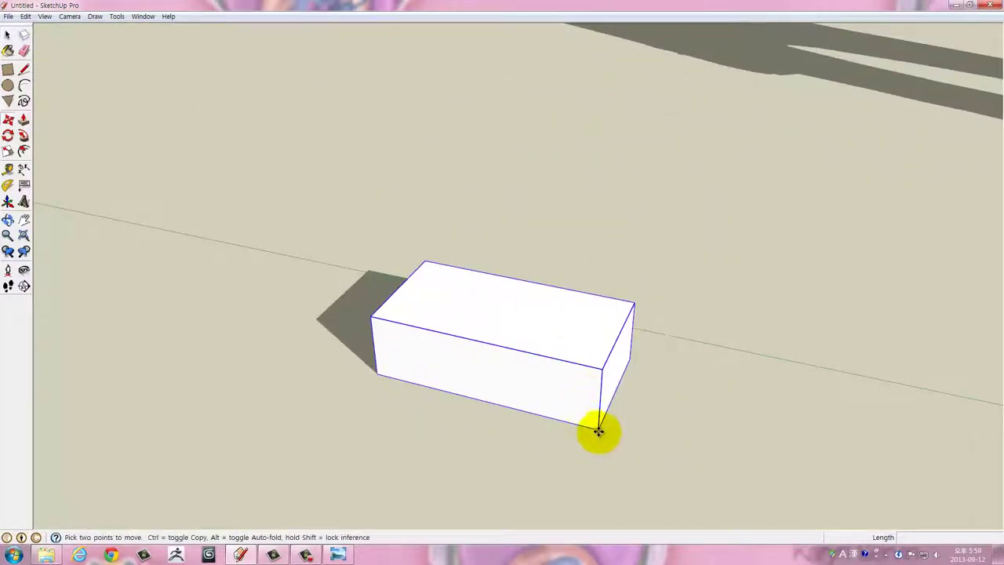
pyautogui.click(597, 429)
pyautogui.press('ctrl')
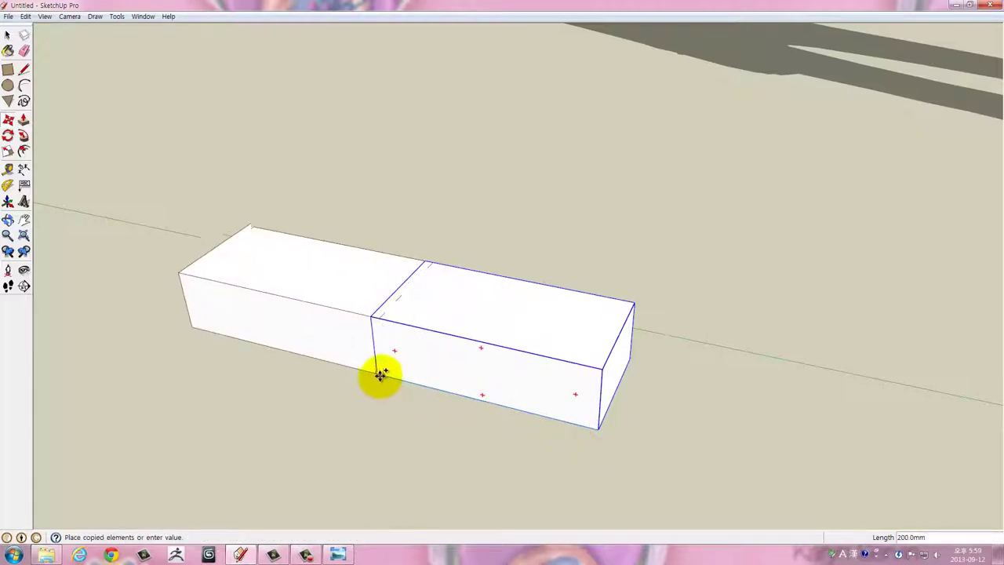
pyautogui.click(379, 375)
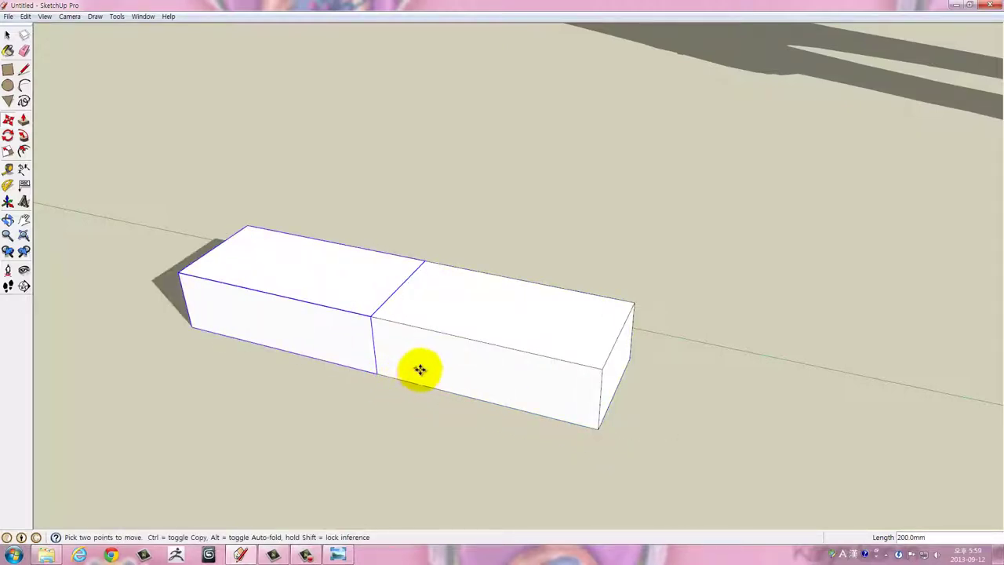
pyautogui.moveTo(422, 351); pyautogui.dragTo(549, 413)
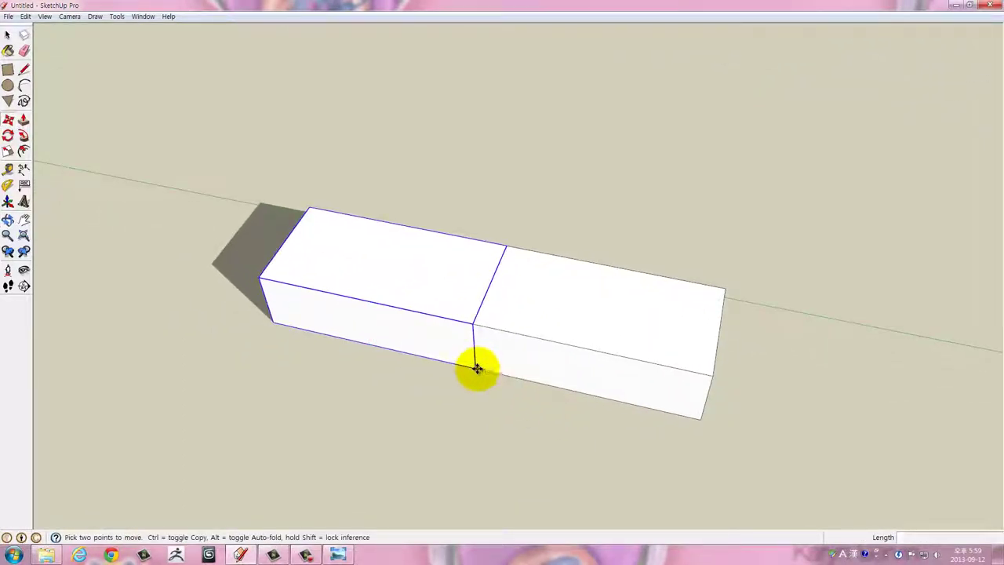
# Array the brick copy ×19 into a straight ground row of 20 bricks
pyautogui.click(476, 369)
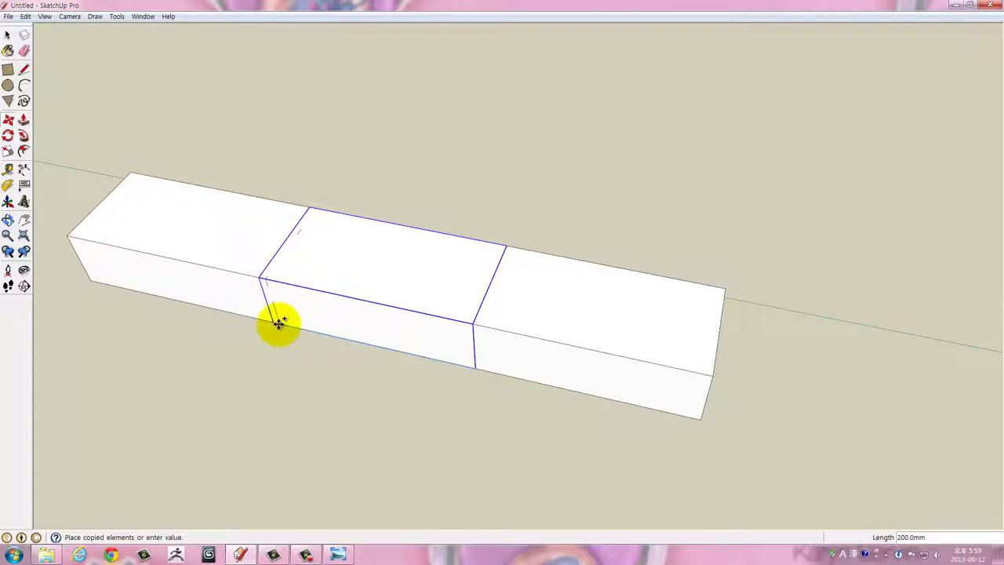
pyautogui.click(278, 324)
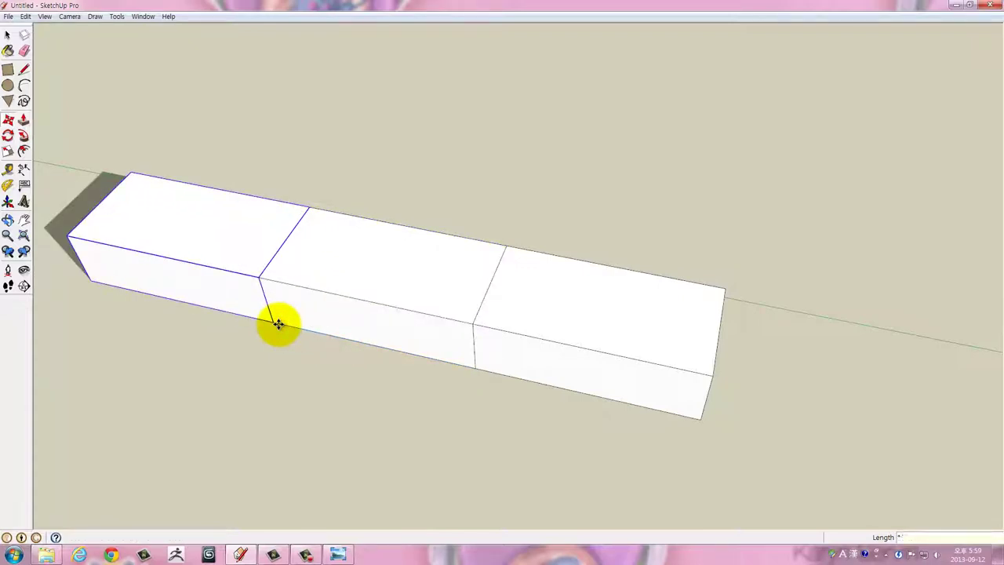
pyautogui.write('19')
pyautogui.press('Return')
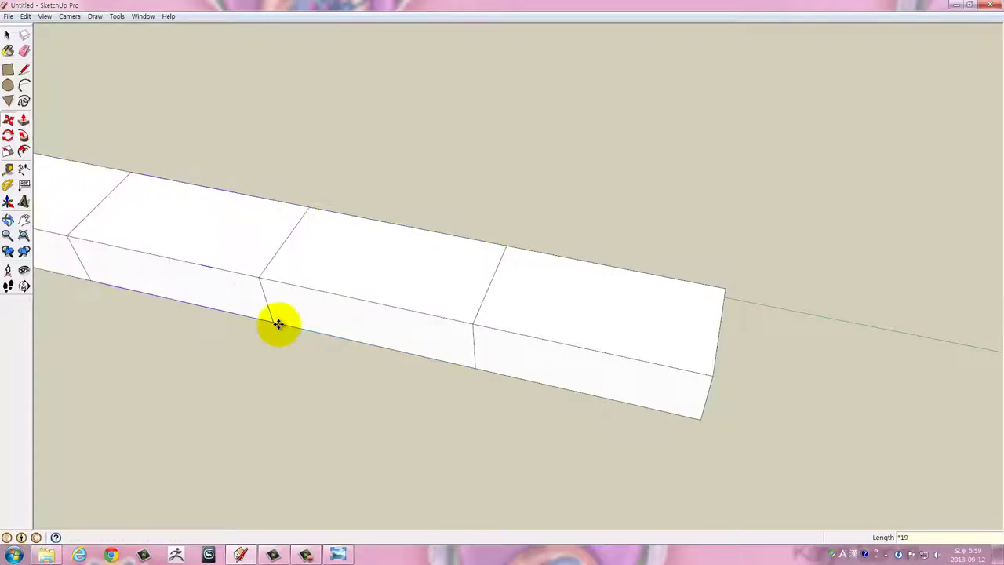
pyautogui.scroll(-3)
pyautogui.scroll(-3)
pyautogui.scroll(-3)
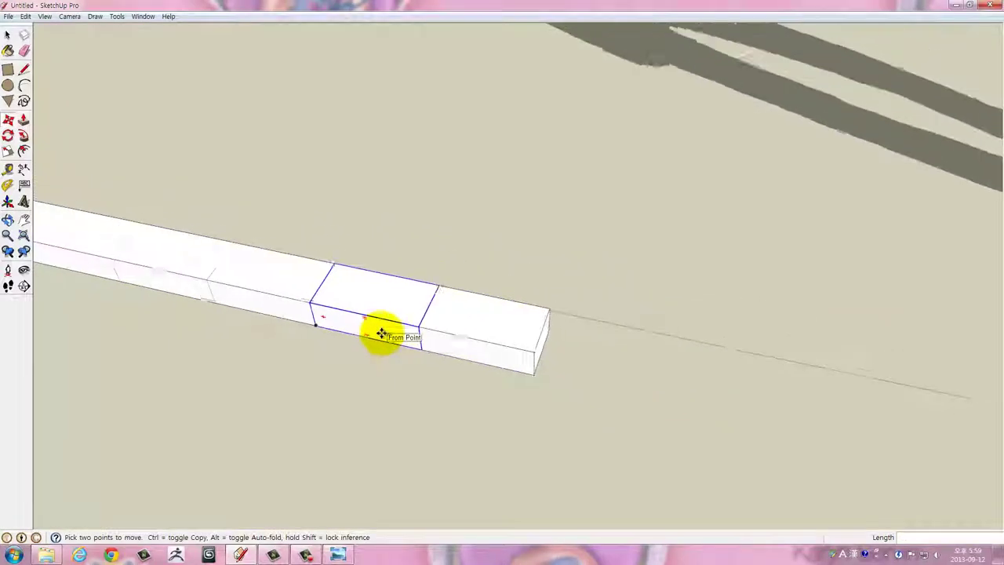
pyautogui.scroll(-3)
pyautogui.scroll(-3)
pyautogui.scroll(3)
pyautogui.scroll(3)
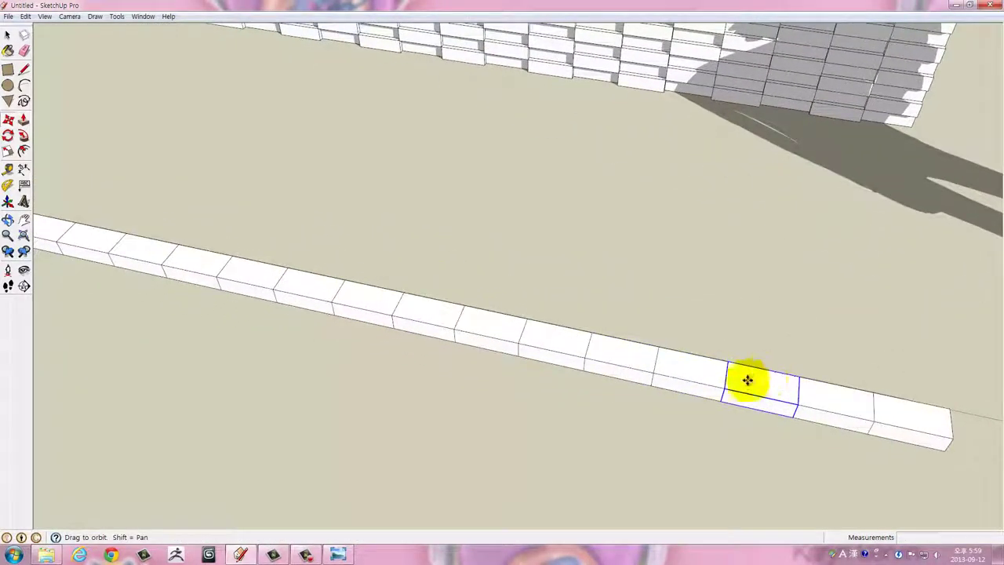
pyautogui.scroll(3)
# Select the whole row of bricks and frame it in the view
pyautogui.scroll(-3)
pyautogui.moveTo(740, 380); pyautogui.dragTo(771, 399)
pyautogui.press('space')
pyautogui.moveTo(885, 439); pyautogui.dragTo(161, 280)
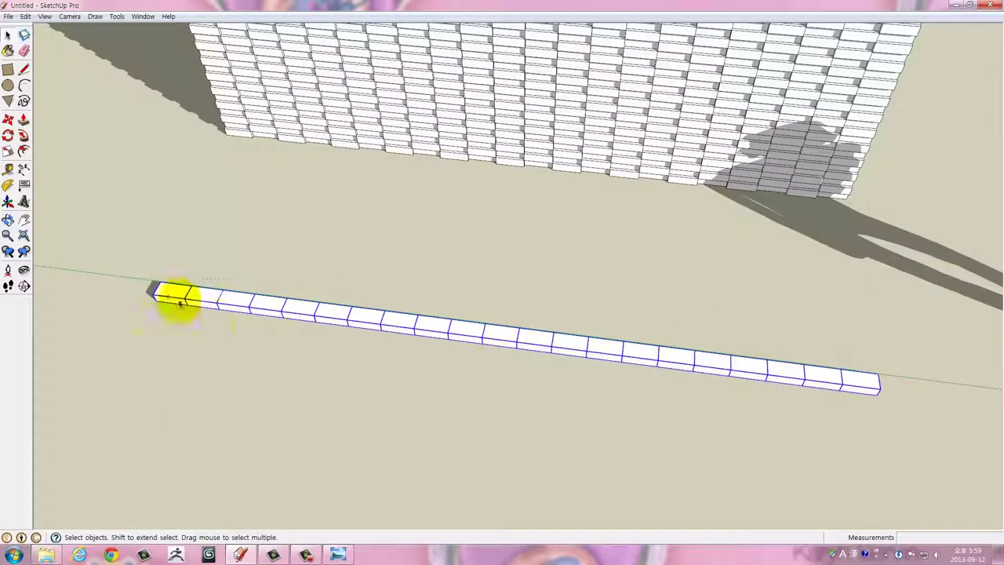
pyautogui.moveTo(641, 357); pyautogui.dragTo(664, 451)
pyautogui.scroll(3)
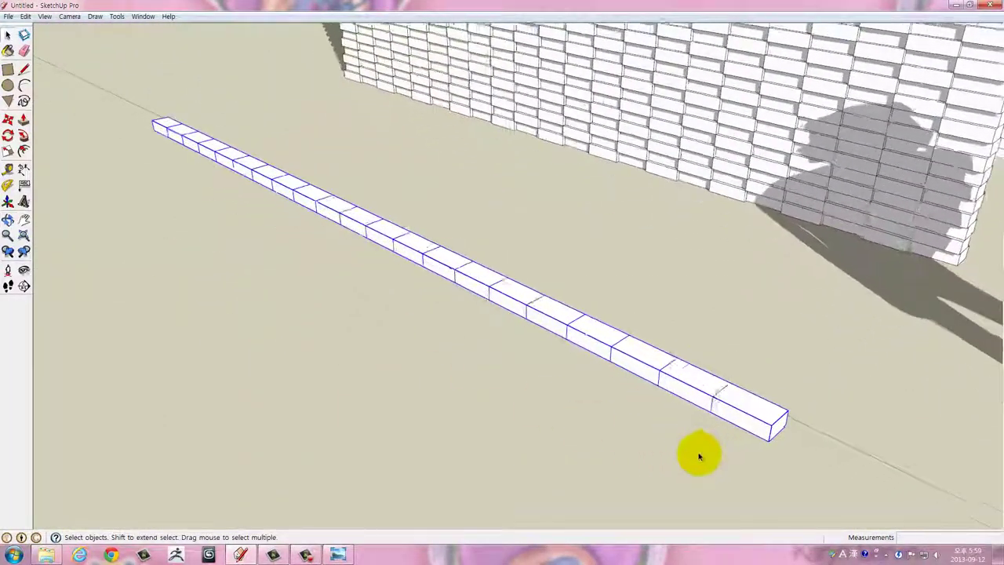
pyautogui.scroll(3)
pyautogui.scroll(3)
pyautogui.scroll(3)
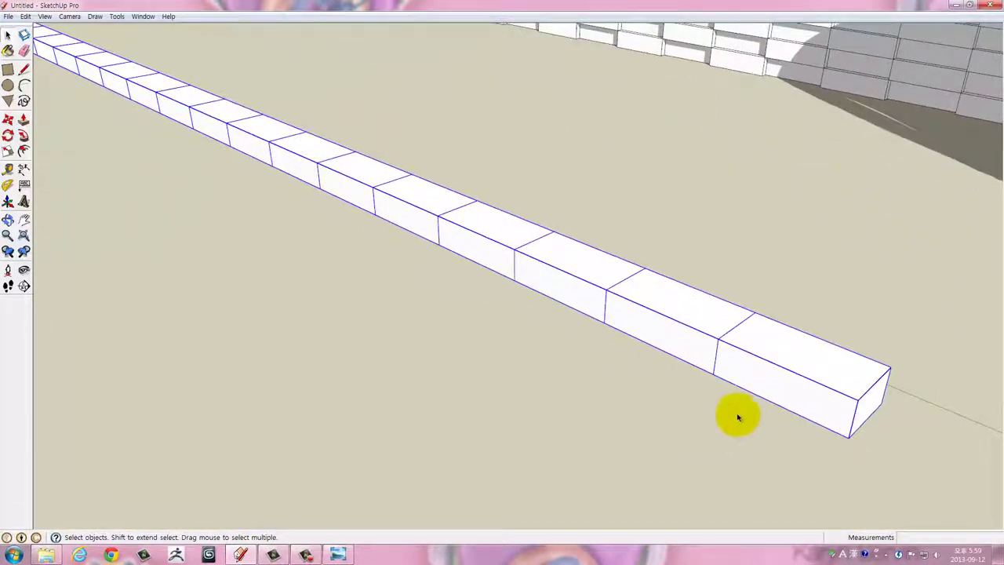
pyautogui.moveTo(678, 380); pyautogui.dragTo(479, 336)
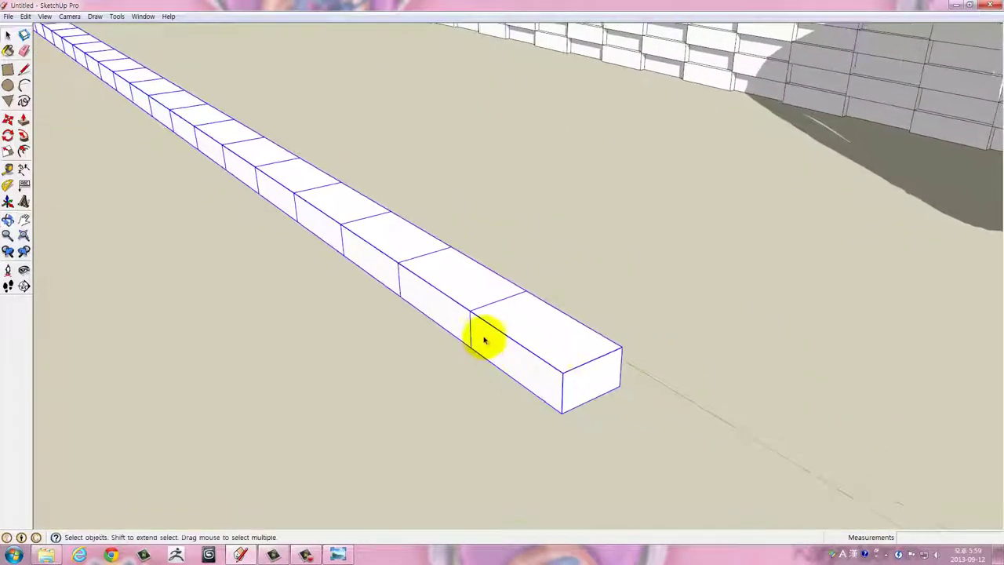
pyautogui.scroll(3)
pyautogui.scroll(3)
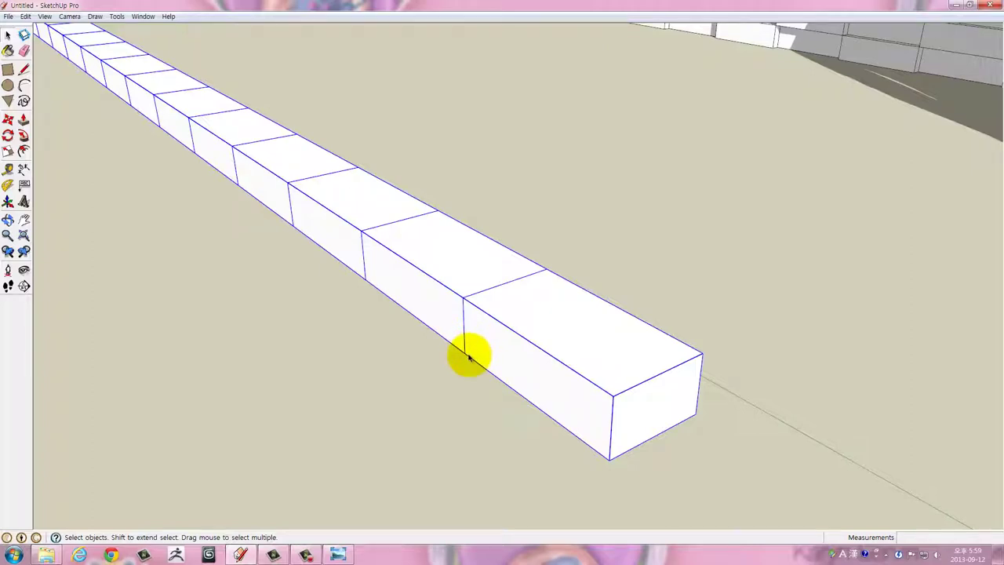
# Copy the brick row 60 mm up and array it into many stacked courses
pyautogui.click(465, 357)
pyautogui.press('ctrl')
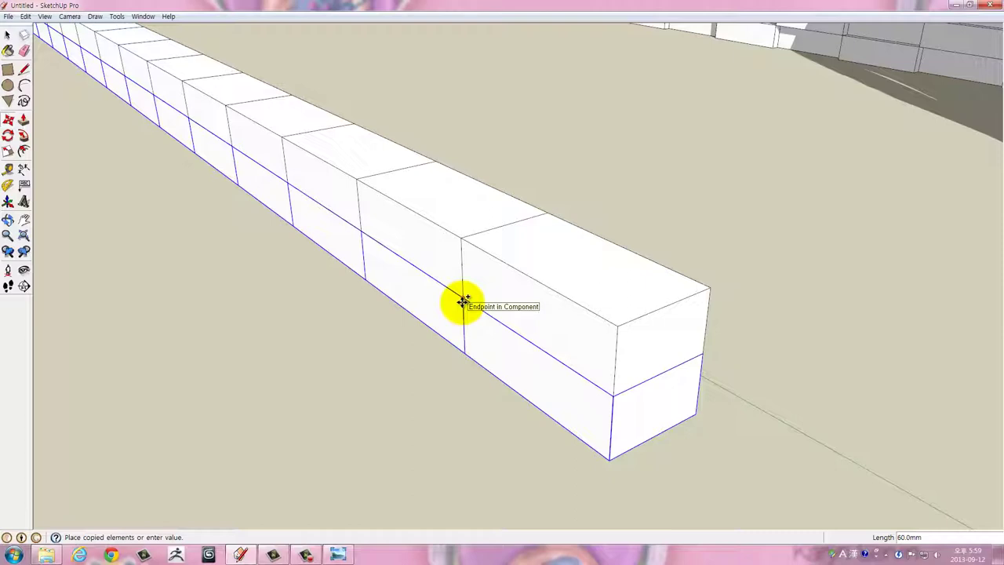
pyautogui.click(463, 302)
pyautogui.write('*20')
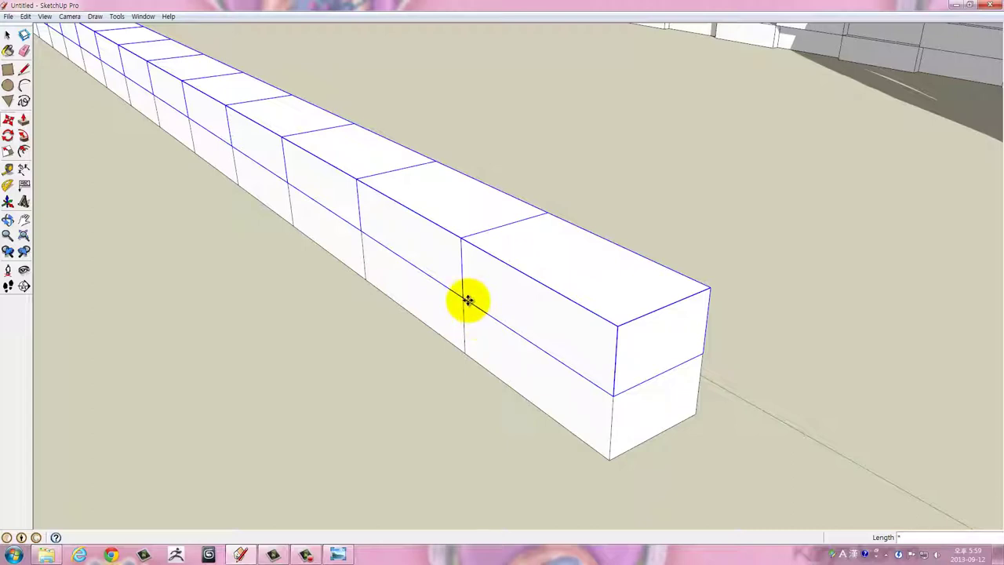
pyautogui.press('Return')
pyautogui.scroll(-3)
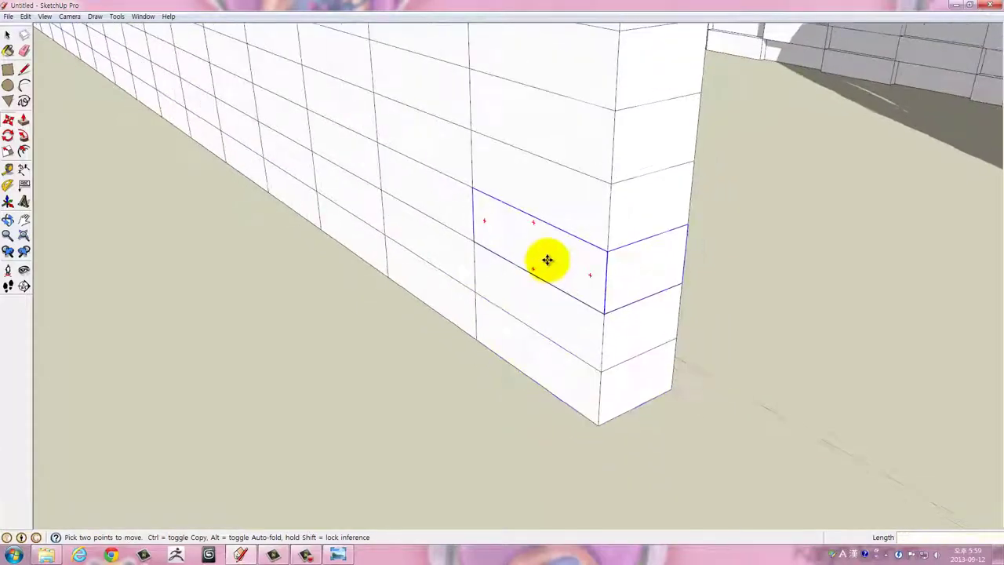
pyautogui.scroll(-3)
pyautogui.scroll(-3)
pyautogui.scroll(-3)
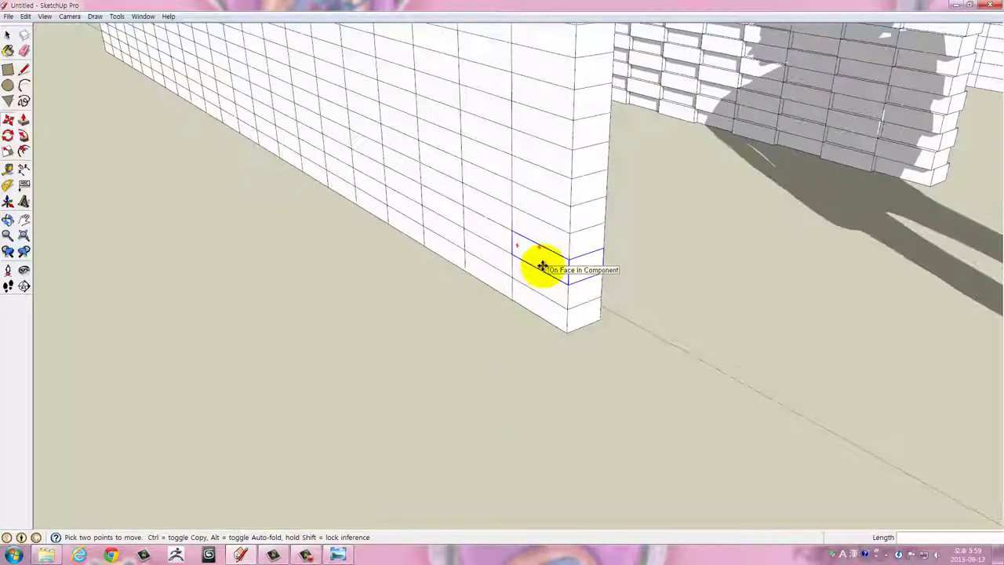
pyautogui.scroll(3)
pyautogui.moveTo(533, 281); pyautogui.dragTo(505, 363)
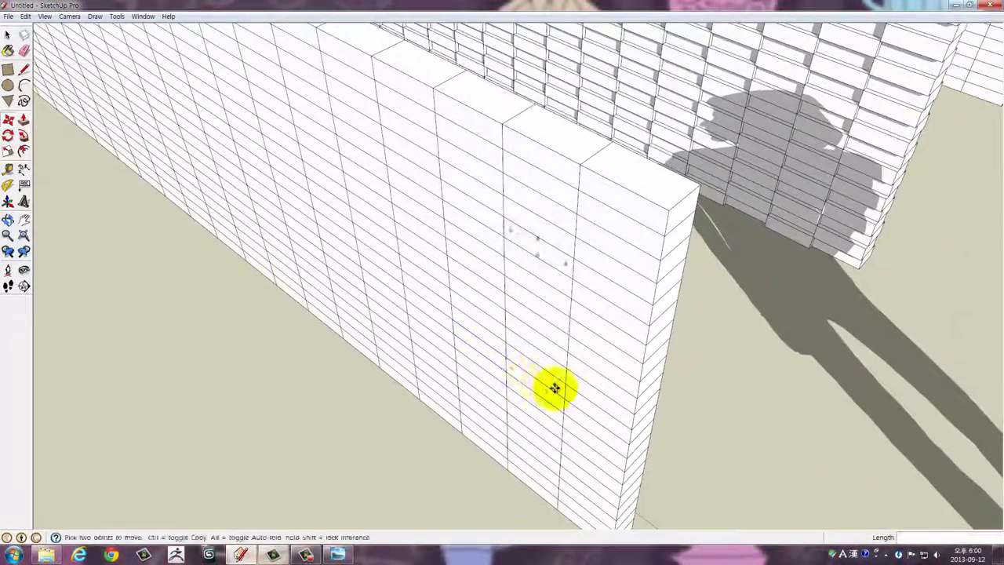
# Select the tall brick wall and bring its end corner into view
pyautogui.moveTo(553, 385); pyautogui.dragTo(486, 334)
pyautogui.scroll(3)
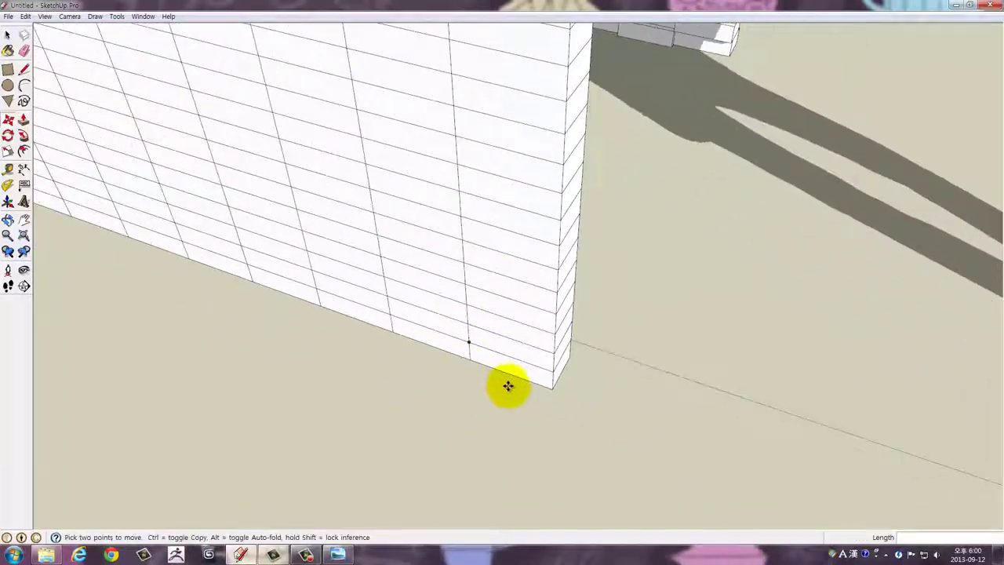
pyautogui.scroll(3)
pyautogui.press('space')
pyautogui.click(523, 378)
pyautogui.scroll(3)
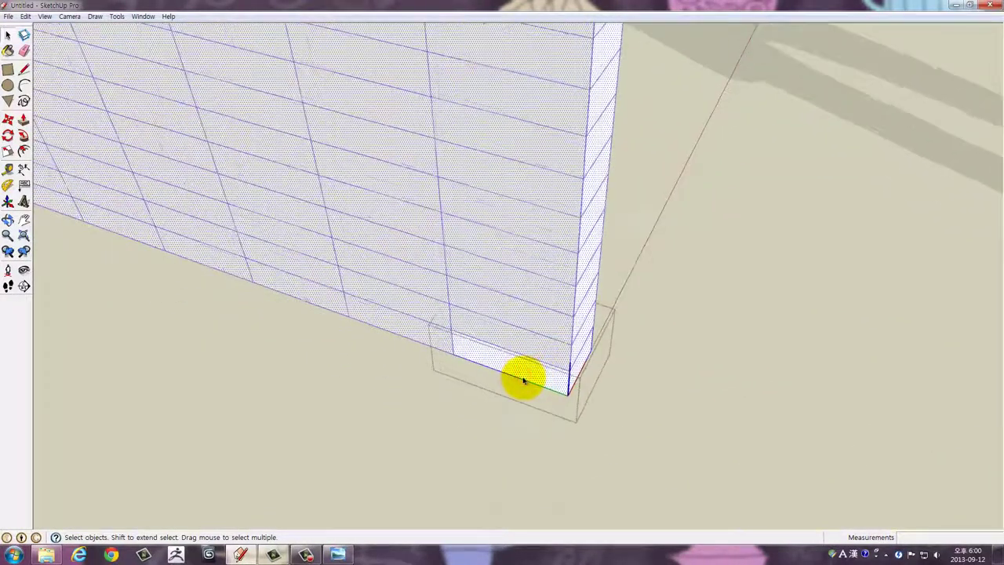
pyautogui.scroll(3)
pyautogui.scroll(3)
pyautogui.scroll(-3)
pyautogui.moveTo(509, 341); pyautogui.dragTo(359, 283)
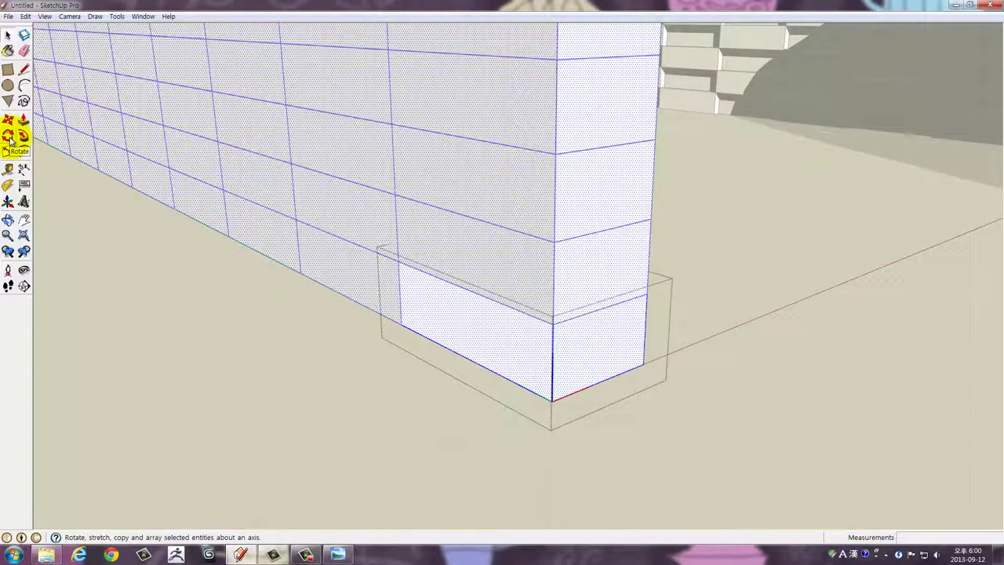
# Rotate the wall 10° about its bottom corner, aligned along its base
pyautogui.click(14, 139)
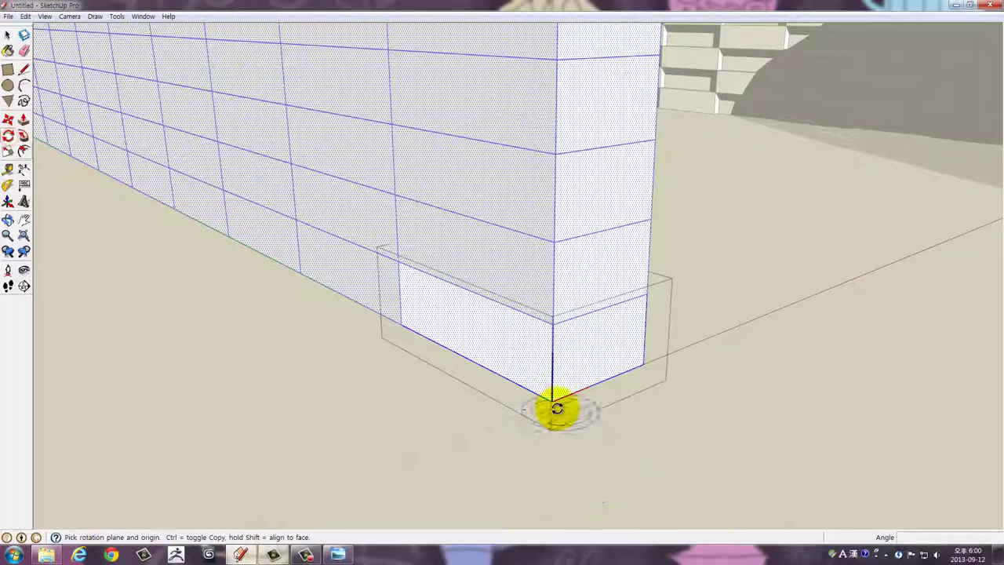
pyautogui.moveTo(553, 403); pyautogui.dragTo(583, 394)
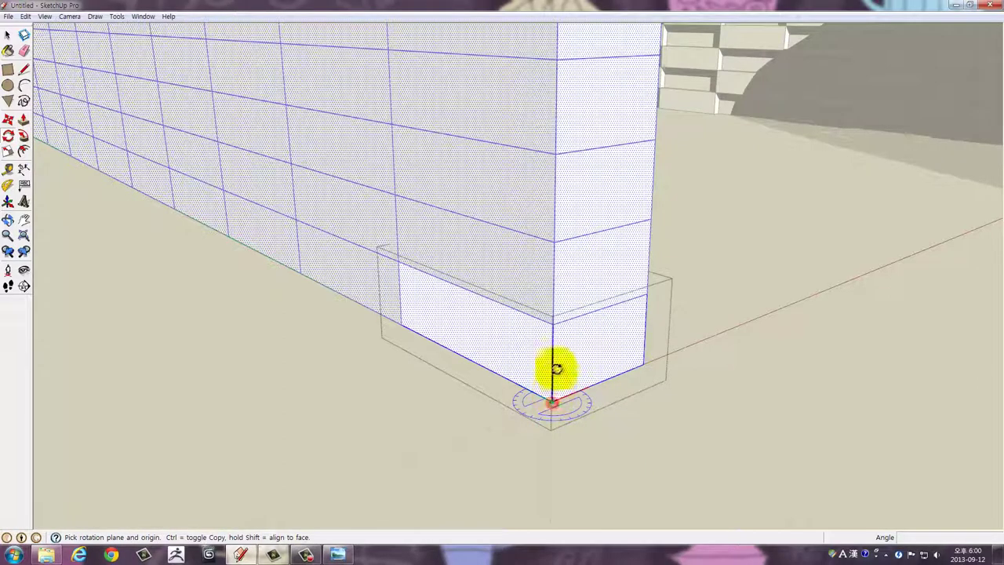
pyautogui.moveTo(552, 401); pyautogui.dragTo(624, 376)
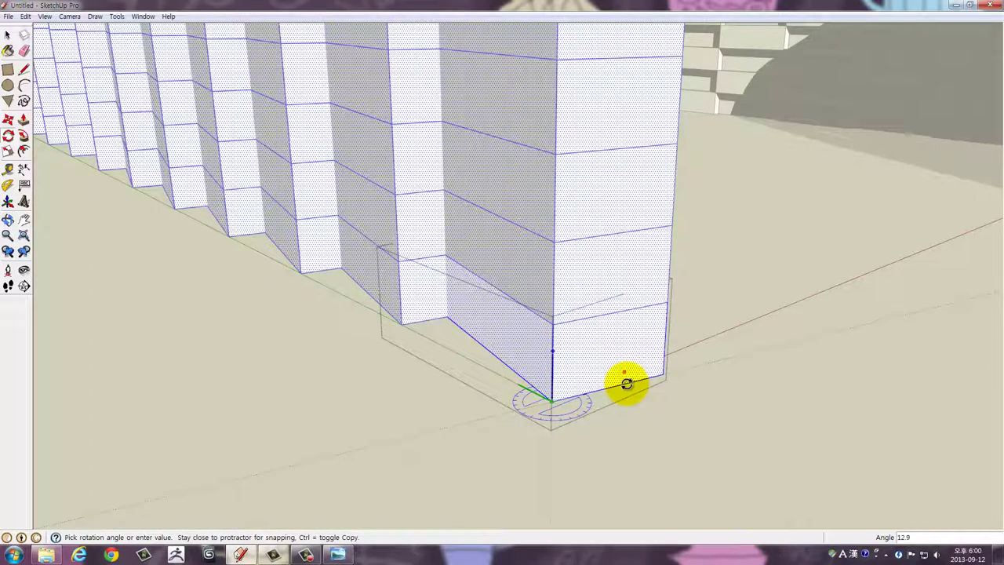
pyautogui.write('10')
pyautogui.click(627, 384)
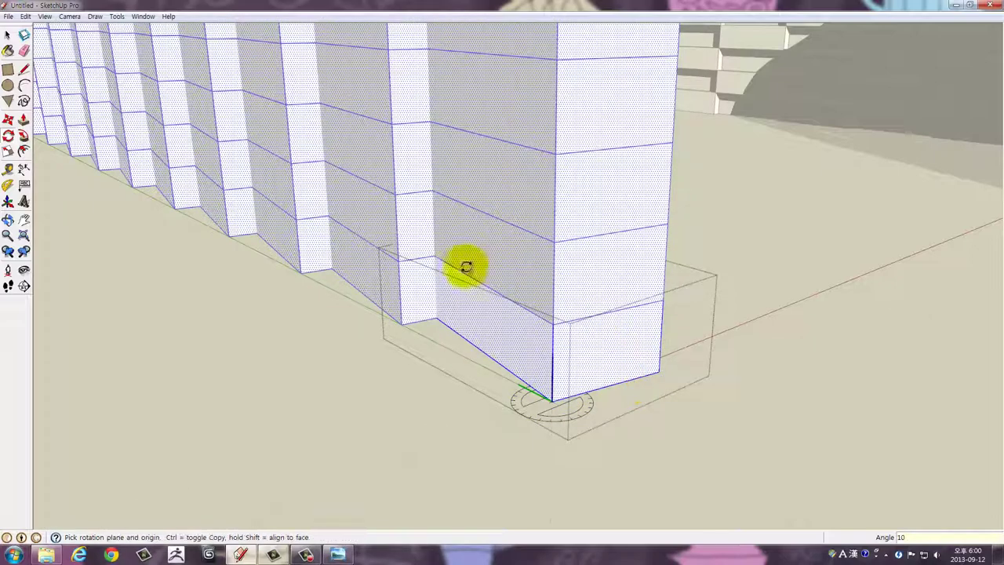
pyautogui.moveTo(464, 267); pyautogui.dragTo(527, 431)
pyautogui.scroll(-3)
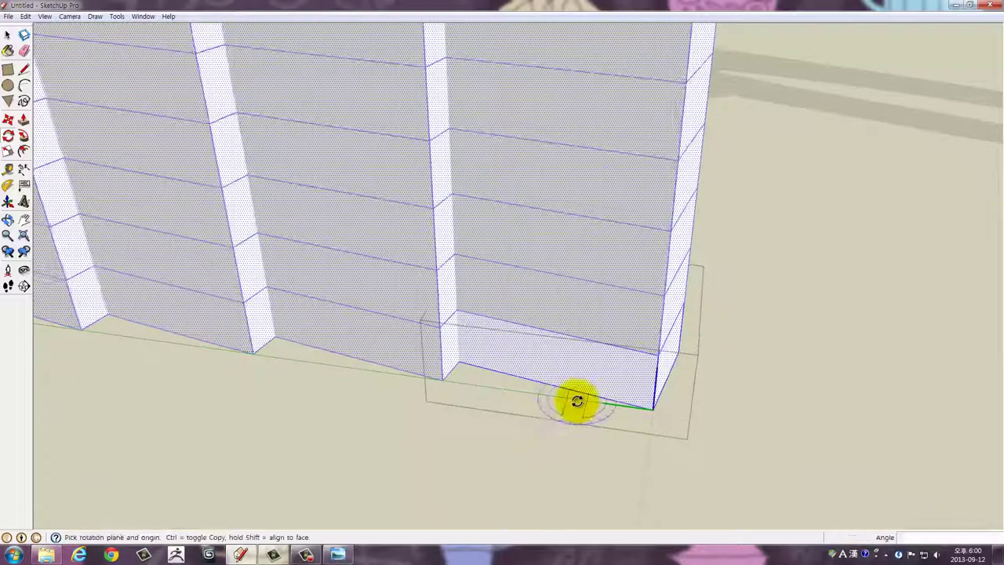
pyautogui.scroll(3)
pyautogui.scroll(3)
pyautogui.moveTo(586, 390); pyautogui.dragTo(679, 415)
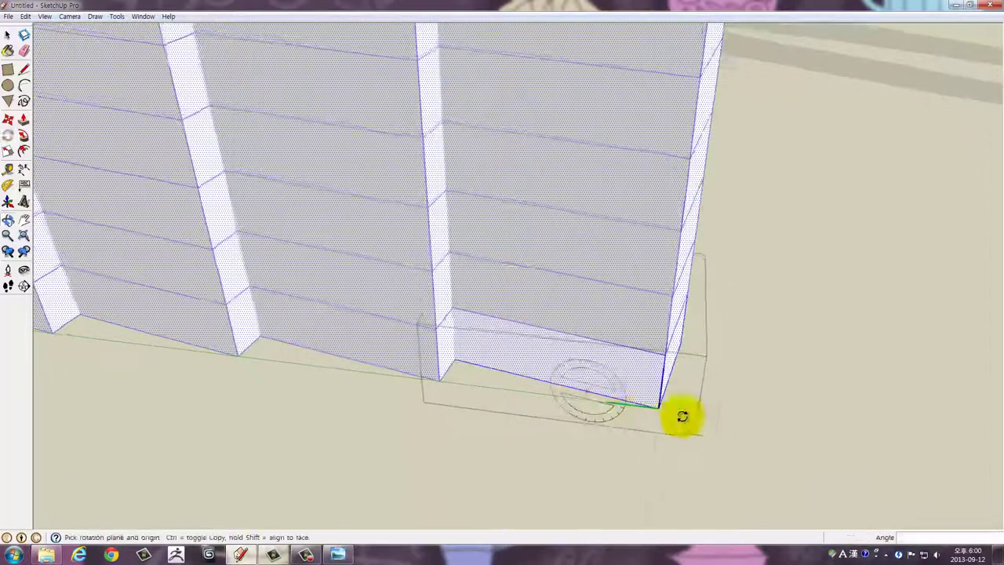
# Clear the selection and view the rotated walls from another angle
pyautogui.press('space')
pyautogui.click(746, 408)
pyautogui.moveTo(743, 406); pyautogui.dragTo(219, 267)
pyautogui.scroll(-3)
pyautogui.scroll(-3)
pyautogui.scroll(-3)
pyautogui.scroll(-3)
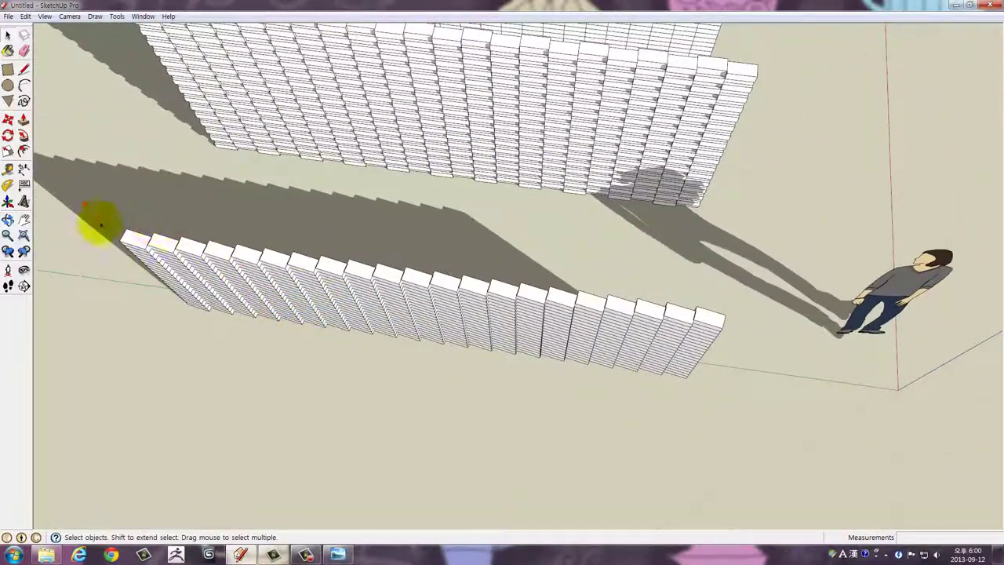
# Delete most of the front brick wall and two of the remaining columns
pyautogui.moveTo(100, 225); pyautogui.dragTo(628, 428)
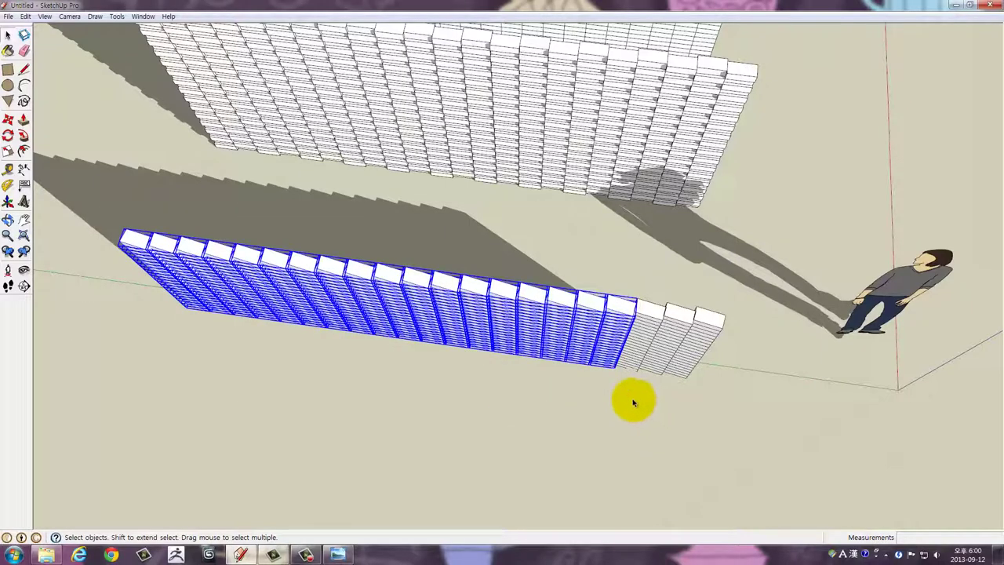
pyautogui.press('Delete')
pyautogui.moveTo(579, 276); pyautogui.dragTo(695, 396)
pyautogui.press('Delete')
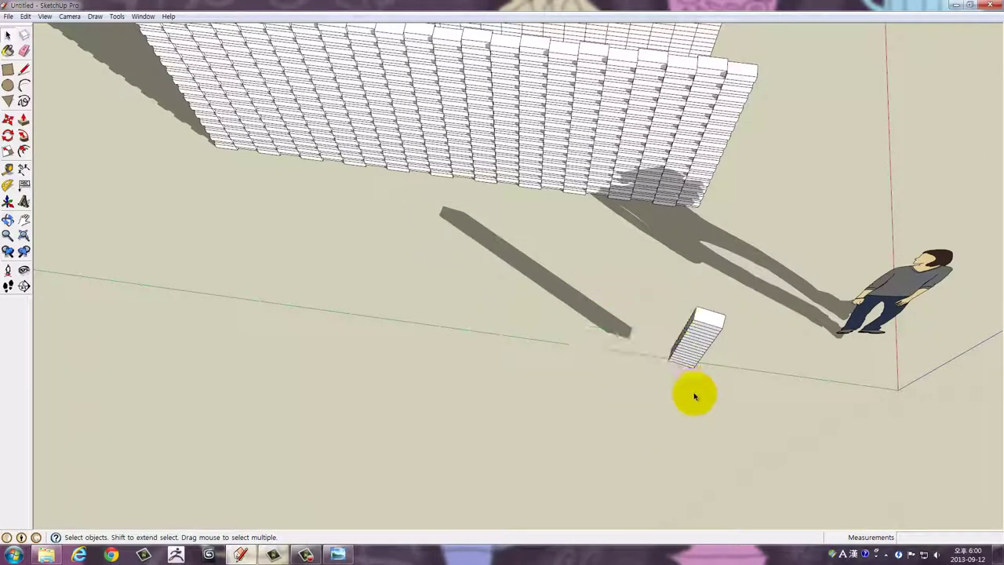
# Delete the two leftover brick stacks on the left
pyautogui.moveTo(710, 379); pyautogui.dragTo(540, 292)
pyautogui.scroll(3)
pyautogui.scroll(3)
pyautogui.scroll(3)
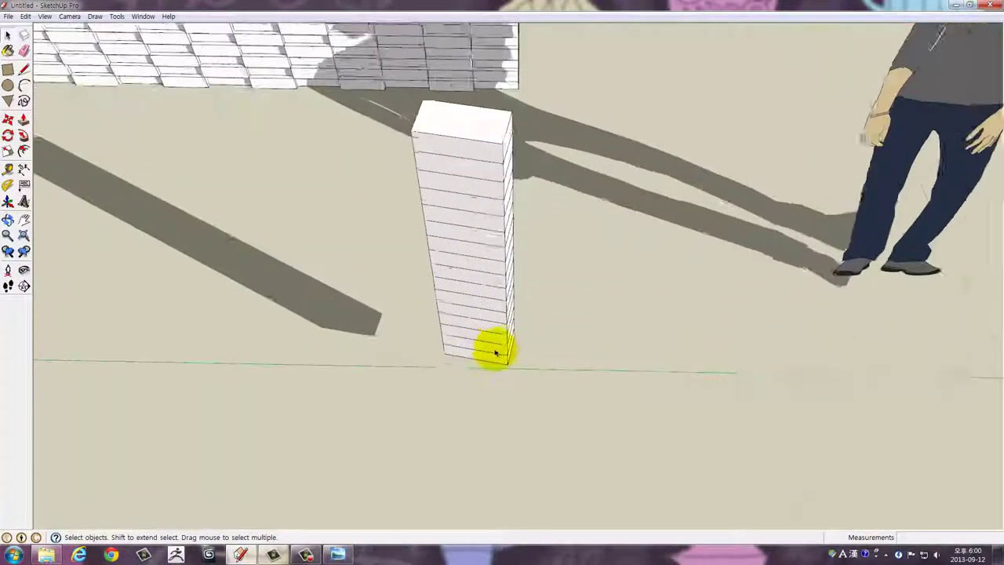
pyautogui.moveTo(493, 347); pyautogui.dragTo(511, 180)
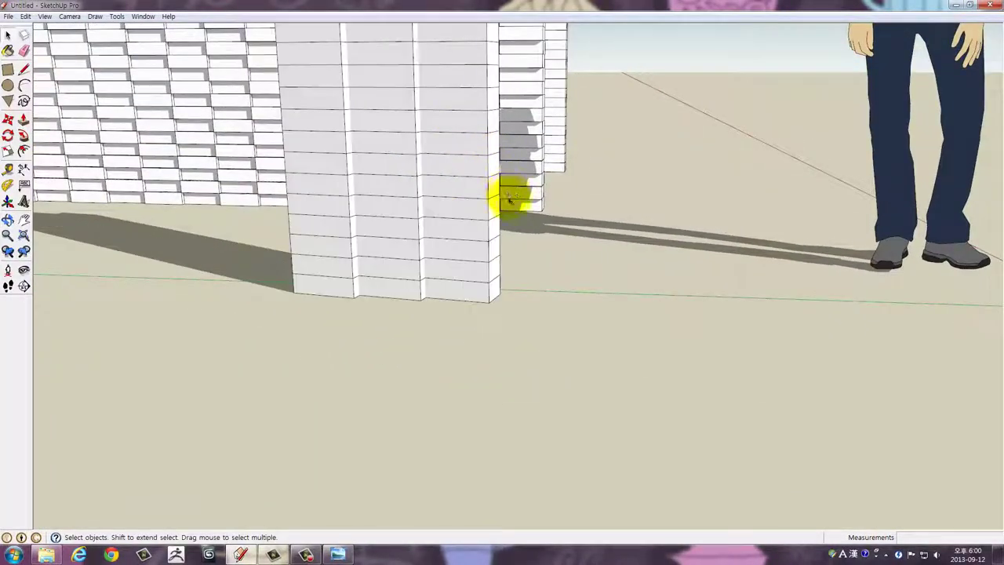
pyautogui.moveTo(476, 225); pyautogui.dragTo(547, 393)
pyautogui.scroll(-3)
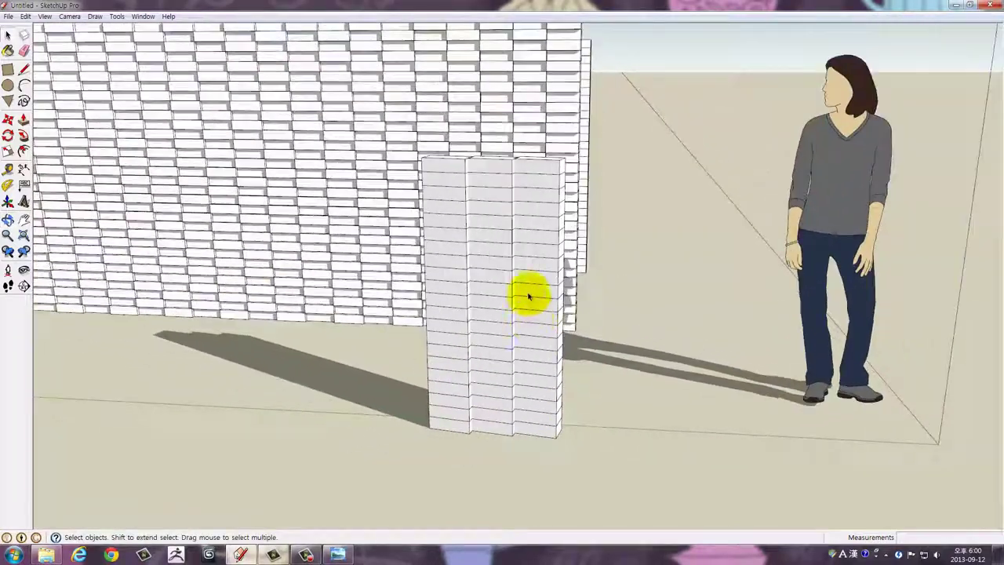
pyautogui.moveTo(528, 291); pyautogui.dragTo(515, 471)
pyautogui.moveTo(516, 471); pyautogui.dragTo(432, 274)
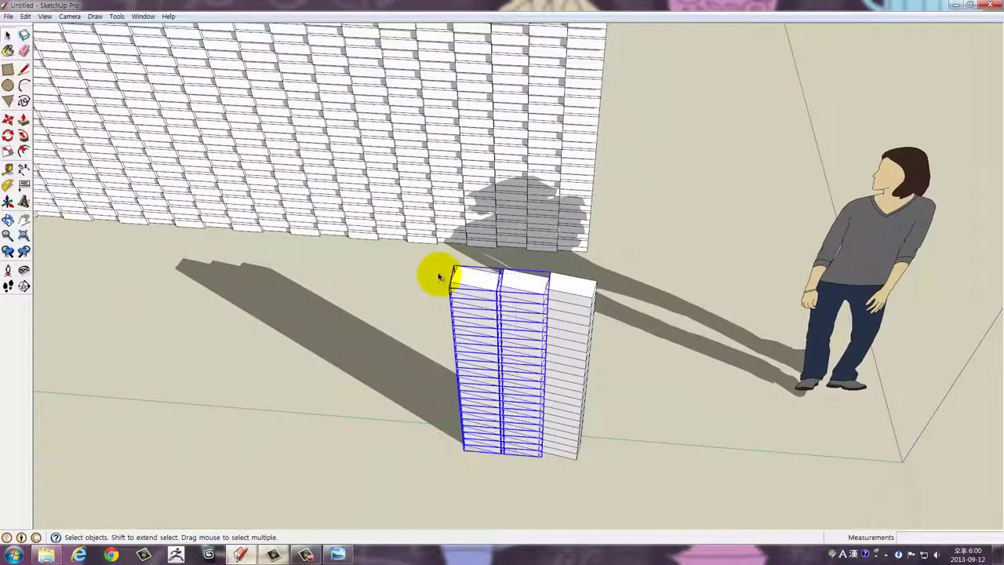
pyautogui.moveTo(432, 274); pyautogui.dragTo(559, 339)
pyautogui.press('Delete')
# Select the last remaining brick column
pyautogui.click(570, 353)
pyautogui.moveTo(617, 432); pyautogui.dragTo(538, 324)
pyautogui.scroll(3)
pyautogui.scroll(3)
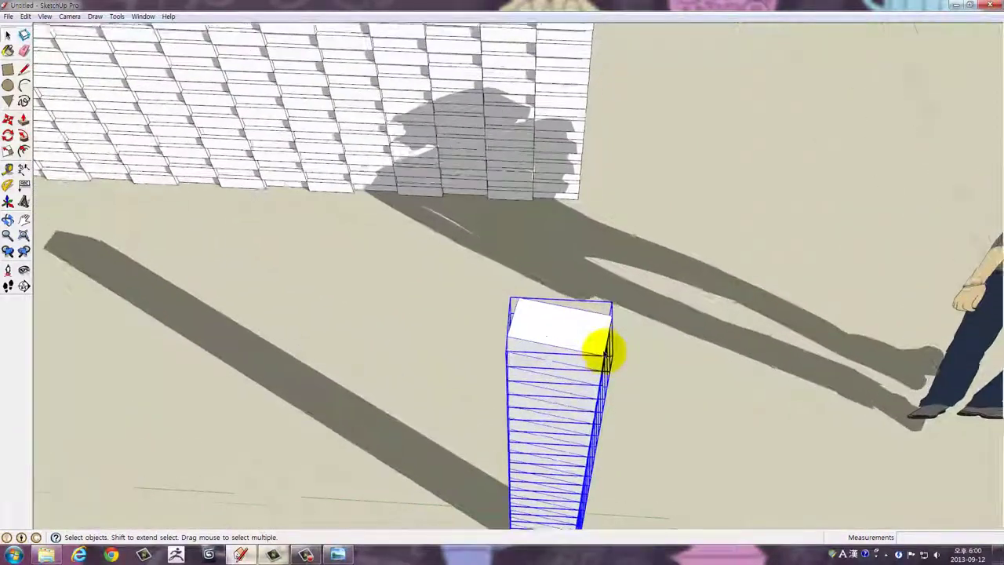
pyautogui.moveTo(593, 340); pyautogui.dragTo(594, 278)
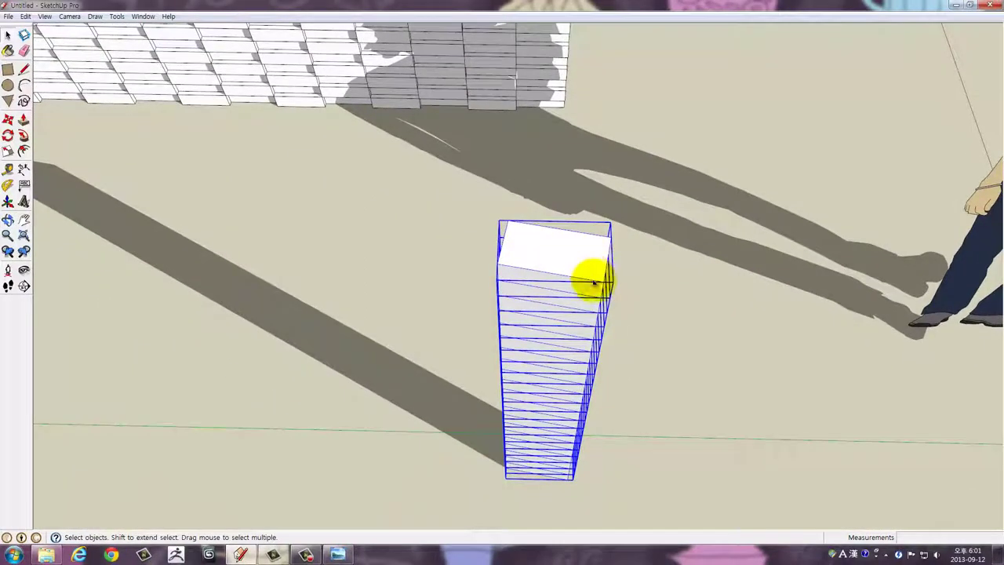
# Tape-measure from the green axis to the column's bottom corner, placing a guide at its base
pyautogui.press('t')
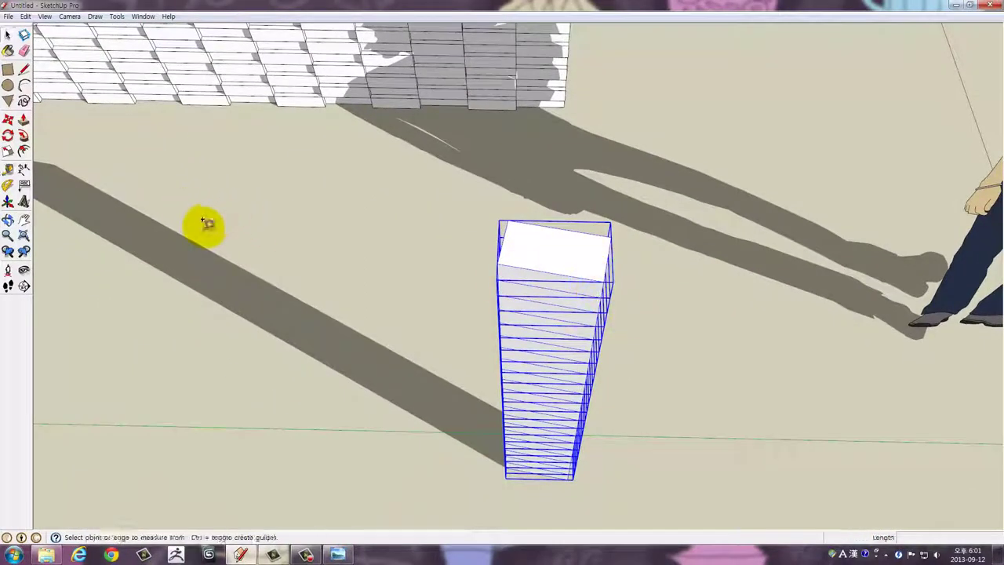
pyautogui.click(371, 430)
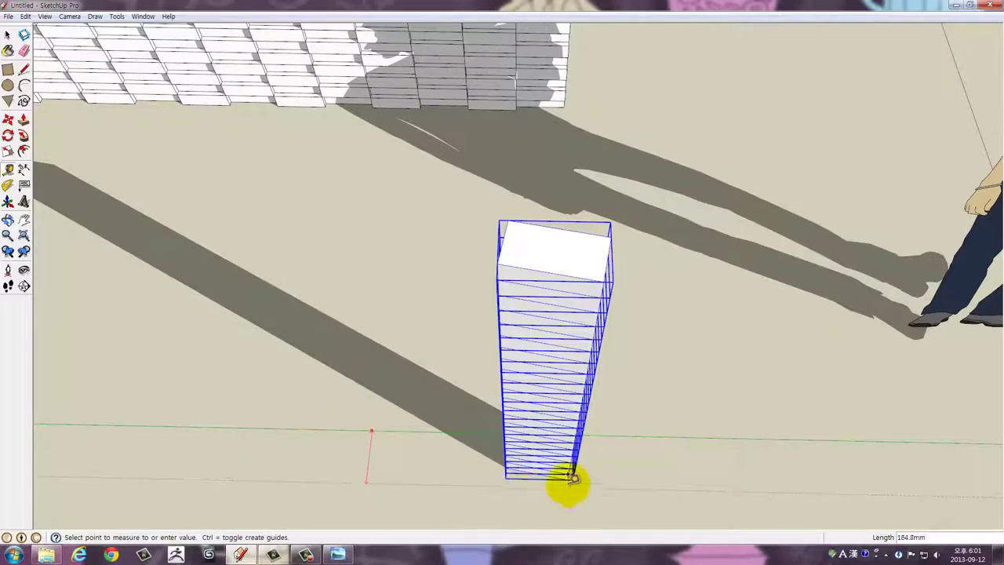
pyautogui.click(571, 473)
pyautogui.moveTo(538, 471); pyautogui.dragTo(908, 194)
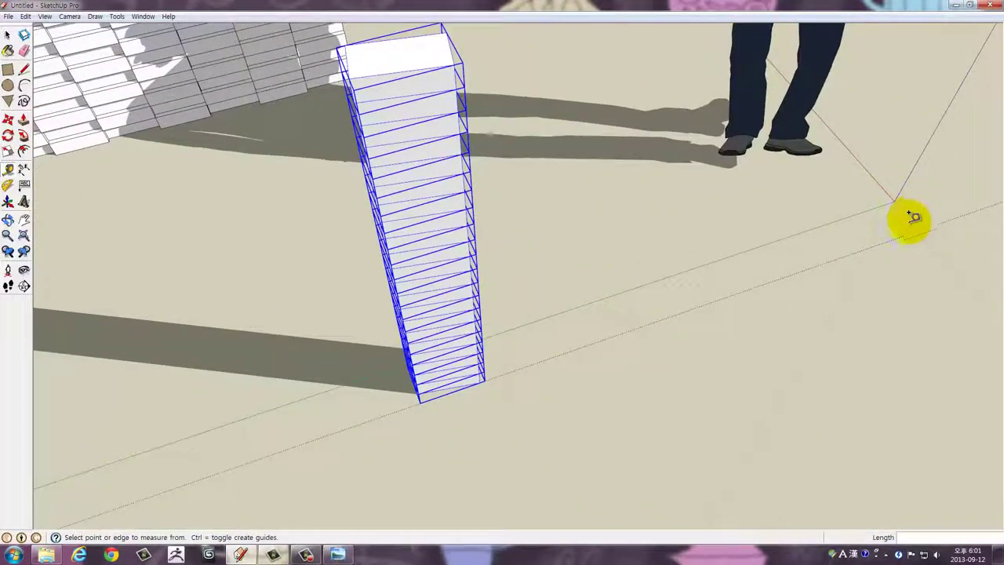
pyautogui.moveTo(426, 448); pyautogui.dragTo(531, 422)
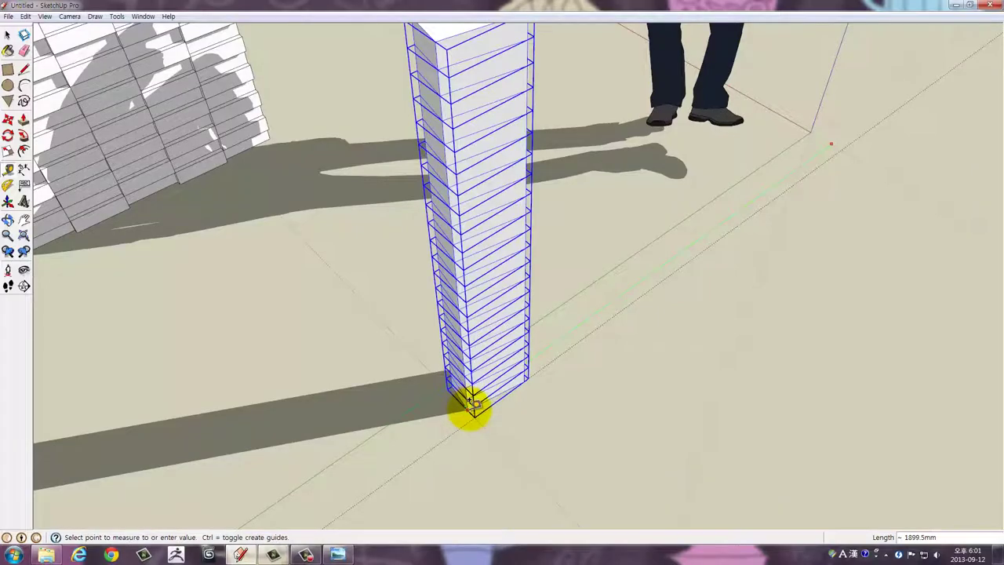
pyautogui.click(473, 404)
pyautogui.moveTo(556, 415); pyautogui.dragTo(538, 390)
pyautogui.press('space')
# Window-select the whole stacked brick tower
pyautogui.click(575, 398)
pyautogui.scroll(3)
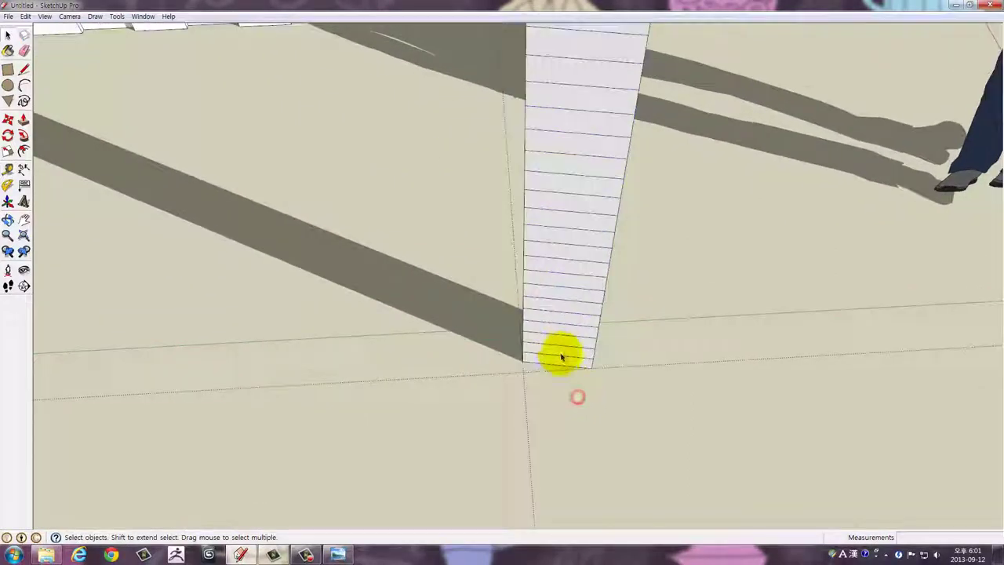
pyautogui.scroll(3)
pyautogui.scroll(-3)
pyautogui.scroll(-3)
pyautogui.moveTo(579, 319); pyautogui.dragTo(567, 374)
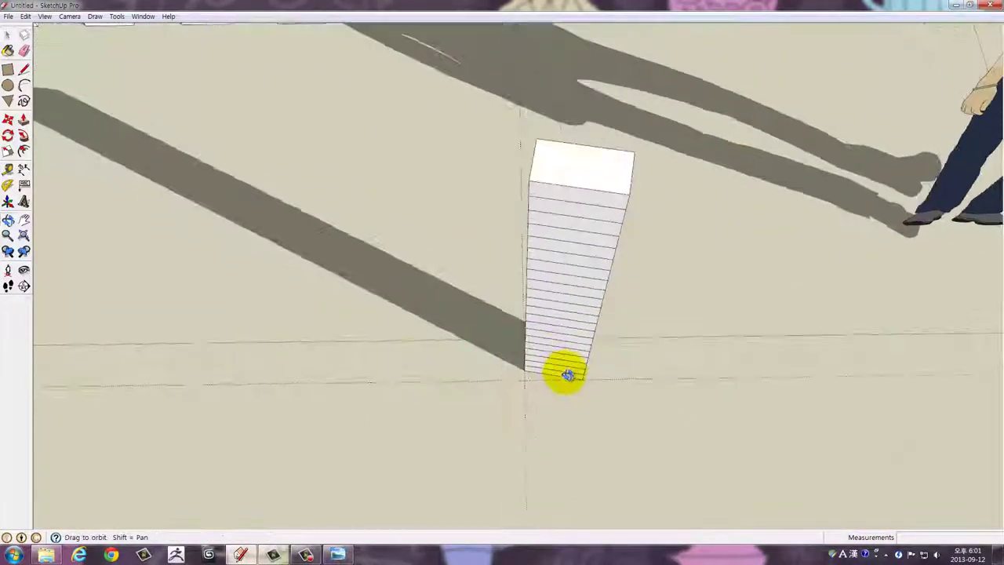
pyautogui.moveTo(453, 132); pyautogui.dragTo(701, 457)
pyautogui.scroll(3)
pyautogui.scroll(3)
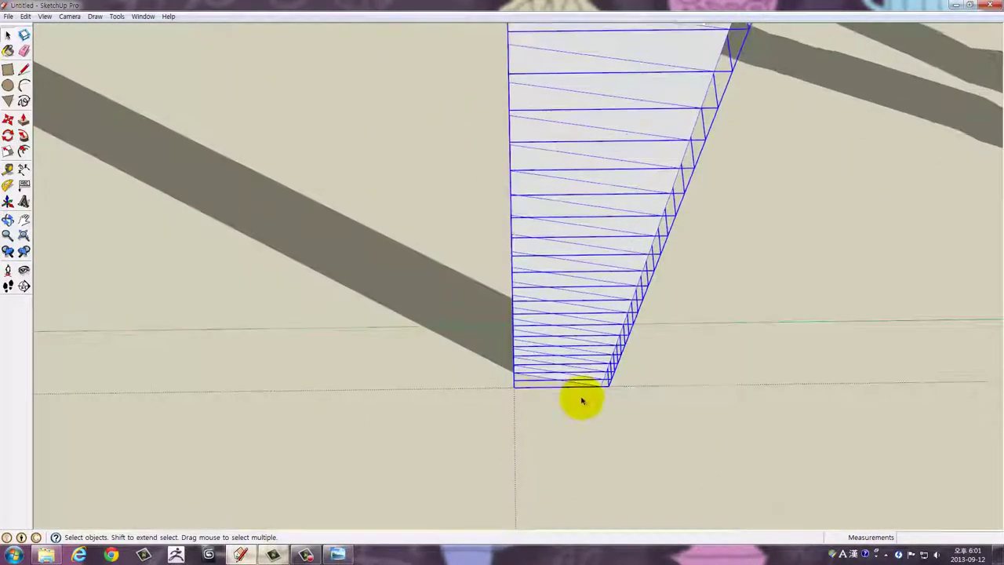
pyautogui.moveTo(582, 401); pyautogui.dragTo(610, 400)
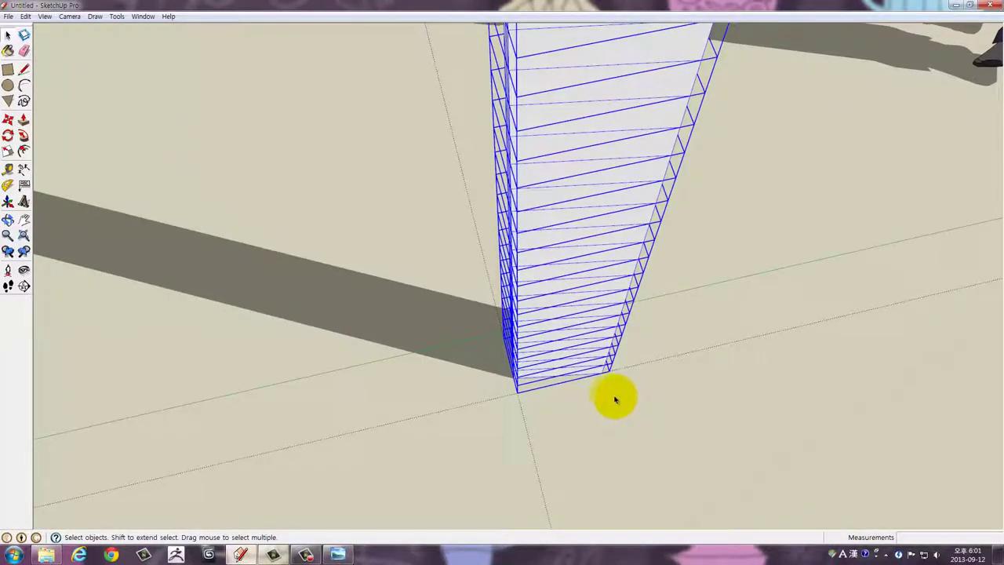
# Copy the tower sideways from its base corner and repeat it 19 more times
pyautogui.press('m')
pyautogui.press('ctrl')
pyautogui.click(604, 375)
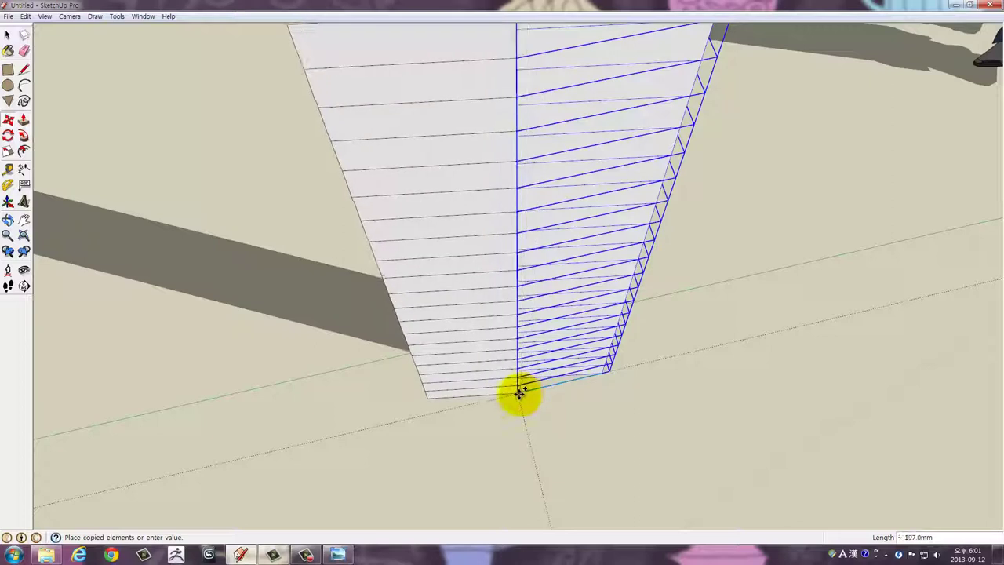
pyautogui.click(519, 392)
pyautogui.write('*19')
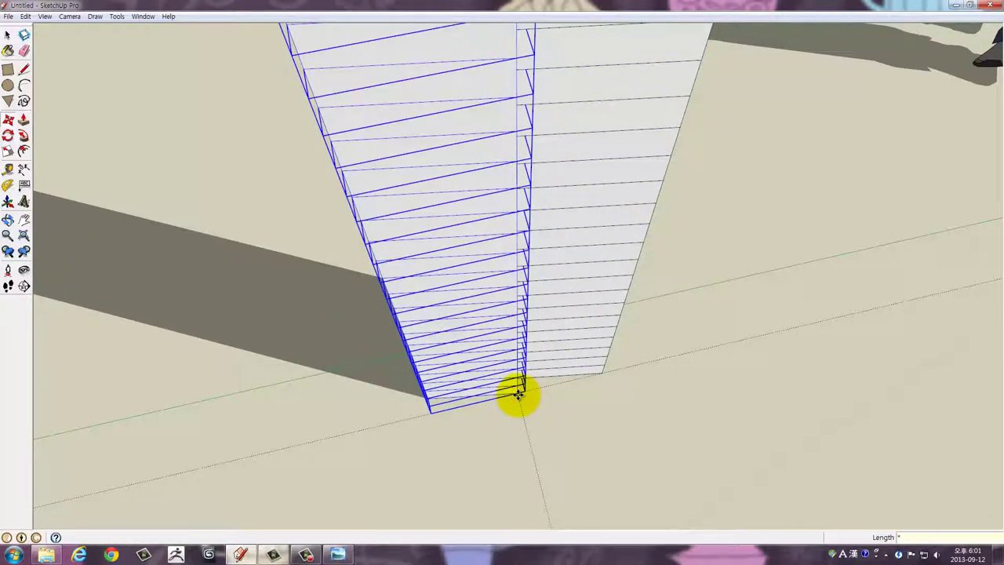
pyautogui.press('Return')
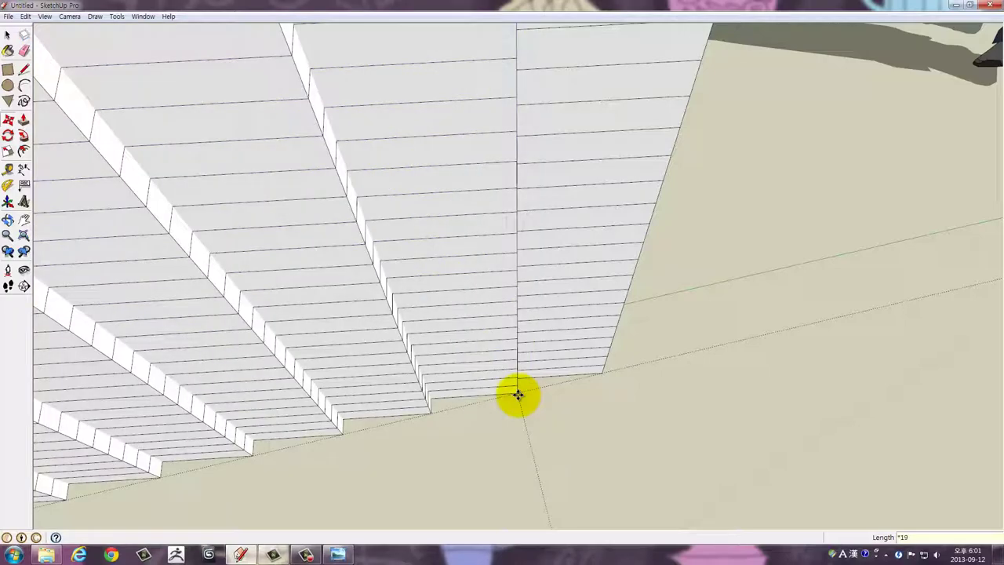
pyautogui.press('m')
pyautogui.moveTo(515, 384); pyautogui.dragTo(459, 424)
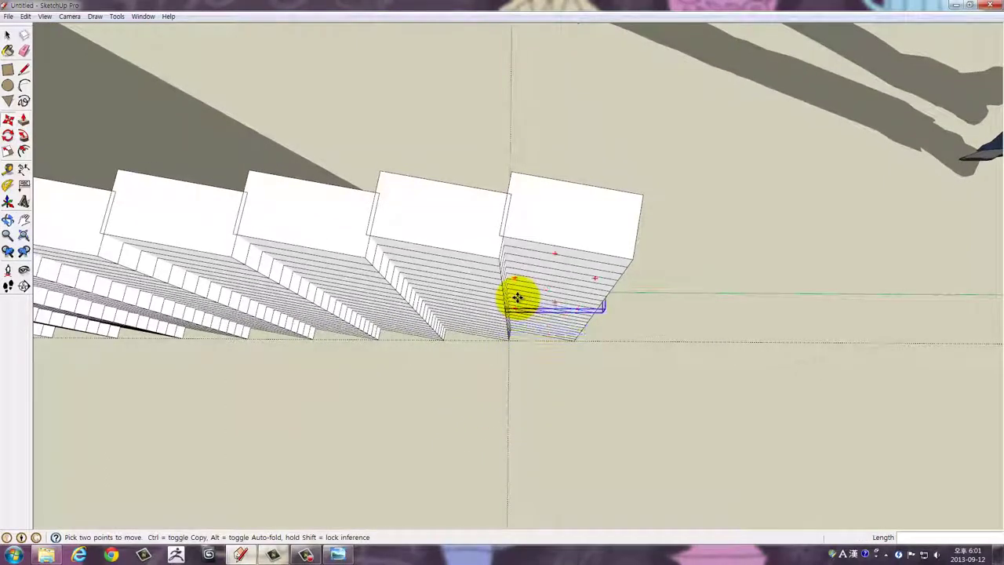
# Undo the row of copied towers and measure from the remaining tower's base corner with Tape Measure
pyautogui.scroll(3)
pyautogui.scroll(3)
pyautogui.hotkey('ctrl', 'z')
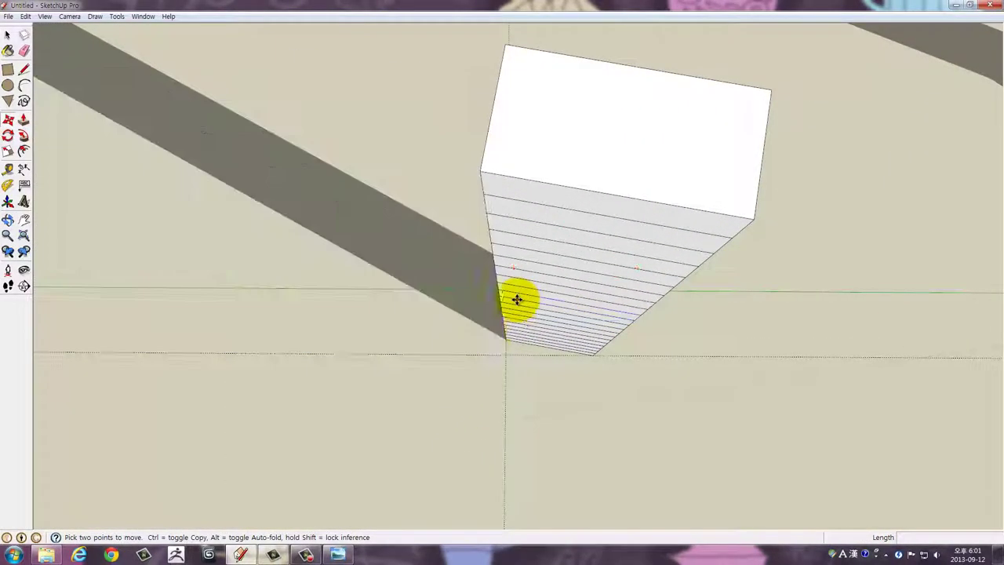
pyautogui.moveTo(528, 335); pyautogui.dragTo(685, 318)
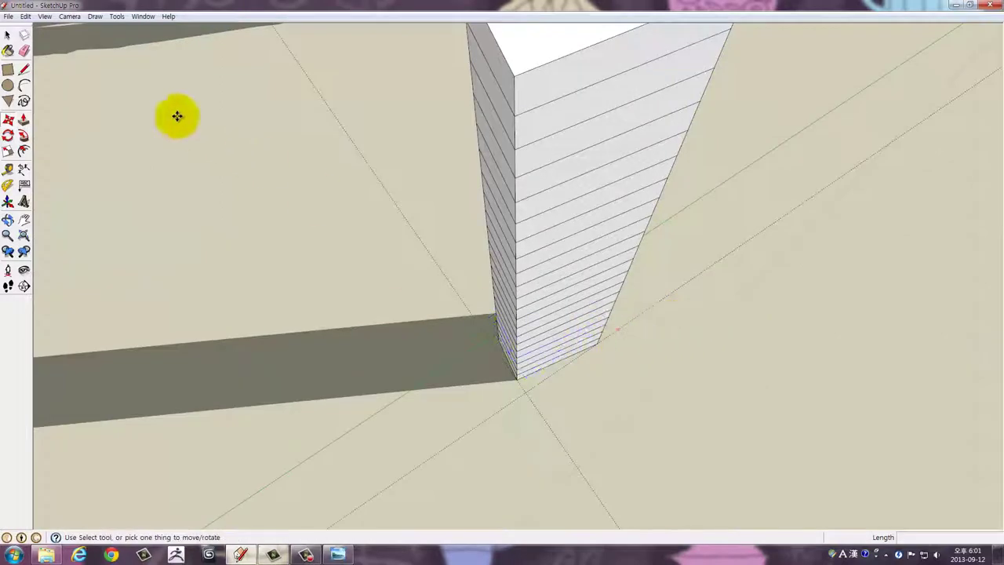
pyautogui.click(11, 169)
pyautogui.moveTo(502, 359); pyautogui.dragTo(513, 385)
pyautogui.click(514, 385)
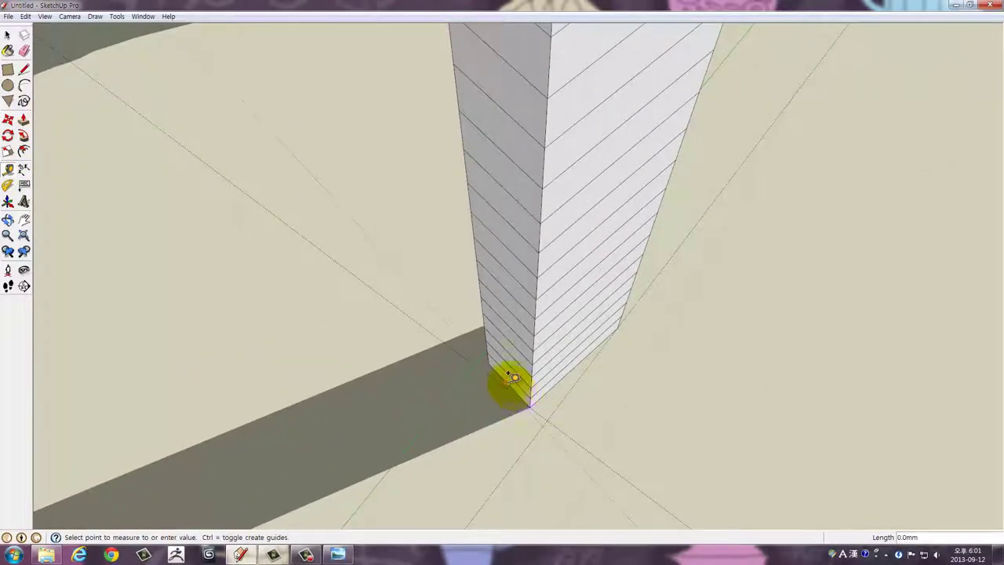
pyautogui.moveTo(510, 383); pyautogui.dragTo(433, 341)
# Select the whole brick column
pyautogui.press('space')
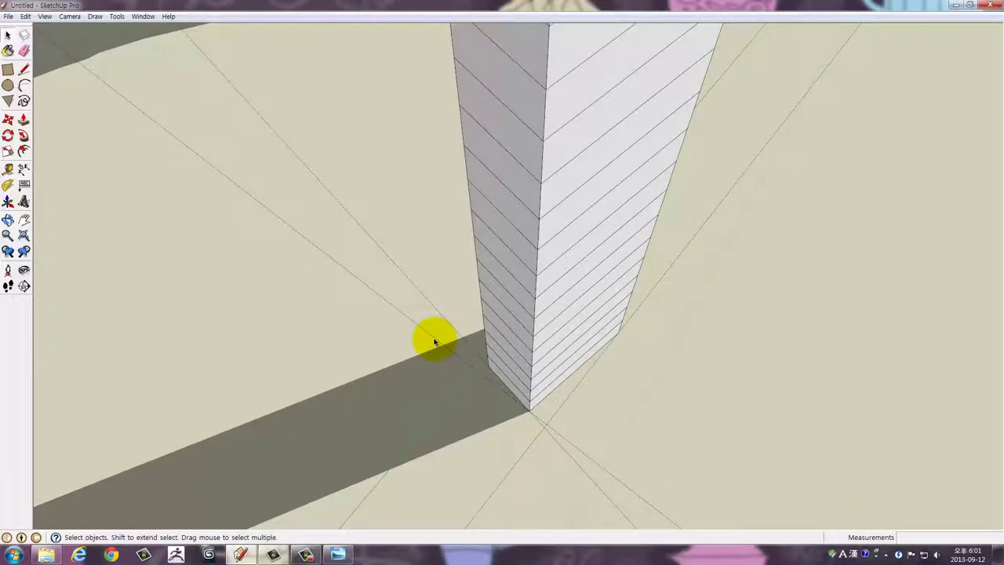
pyautogui.moveTo(577, 379); pyautogui.dragTo(307, 419)
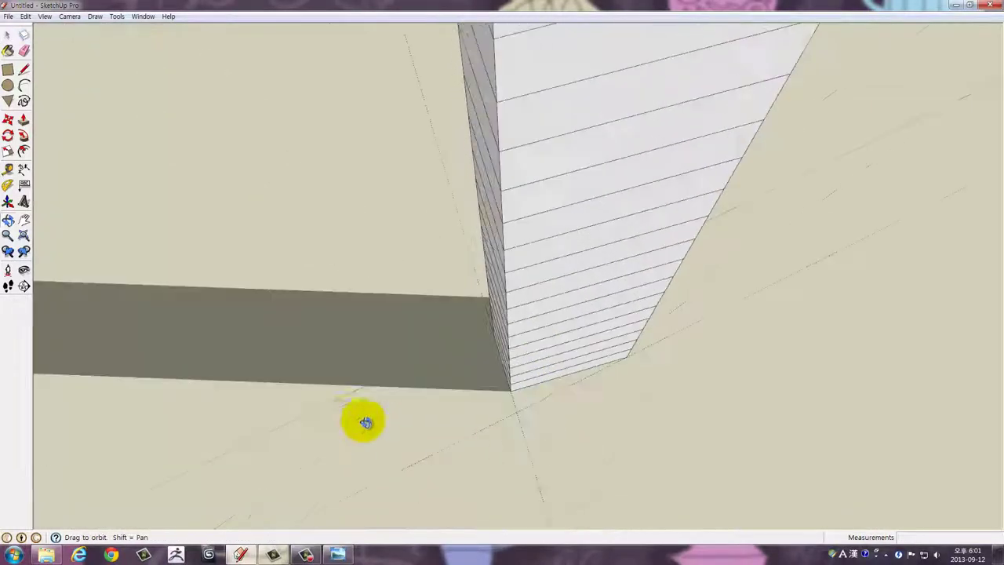
pyautogui.moveTo(376, 418); pyautogui.dragTo(376, 435)
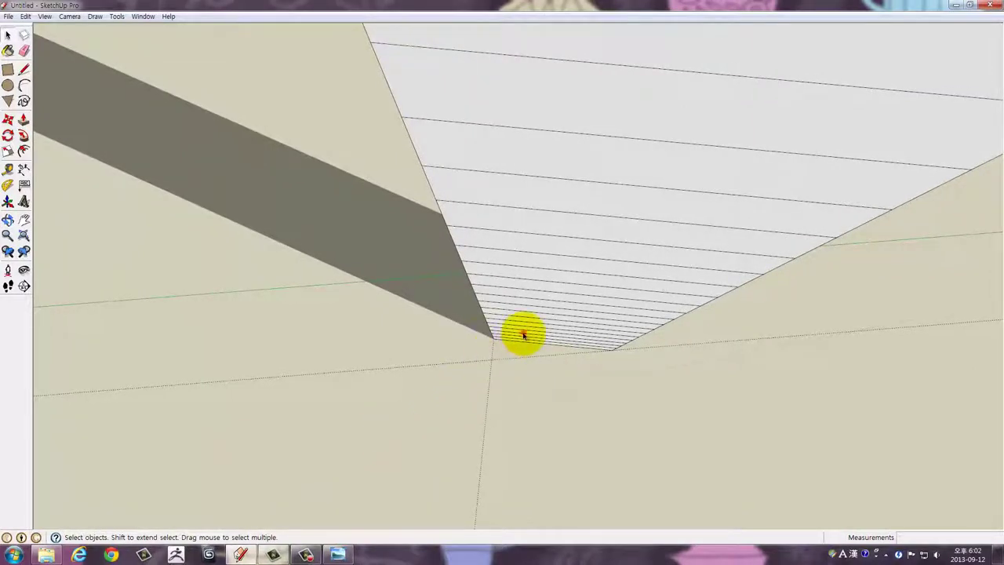
pyautogui.moveTo(523, 335); pyautogui.dragTo(695, 366)
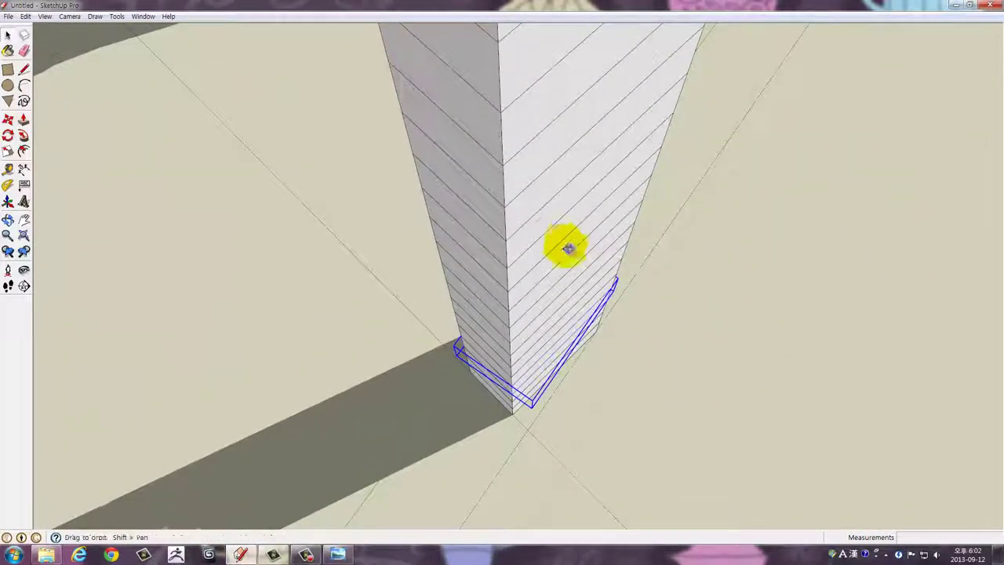
pyautogui.moveTo(568, 249); pyautogui.dragTo(568, 321)
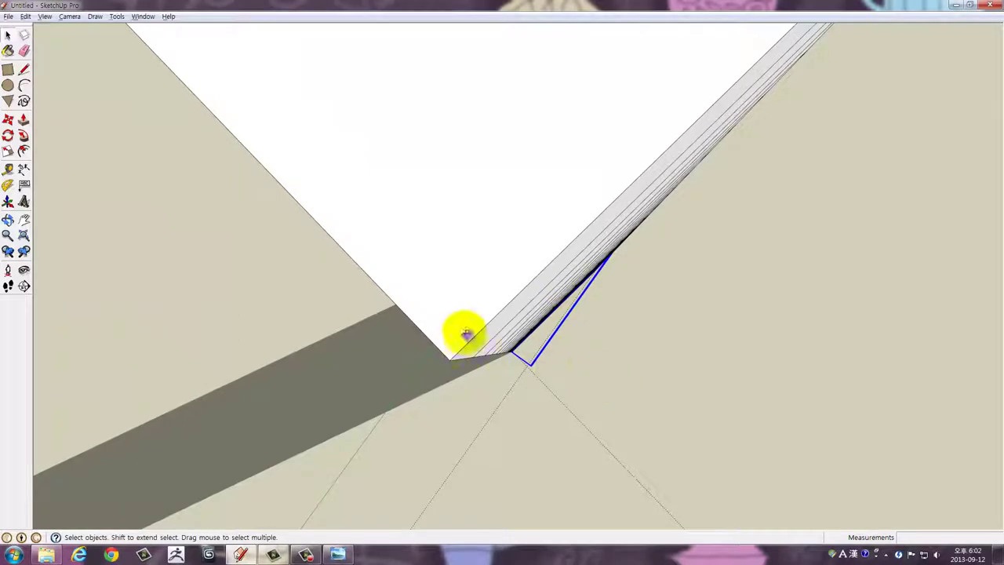
pyautogui.moveTo(466, 334); pyautogui.dragTo(431, 401)
pyautogui.scroll(3)
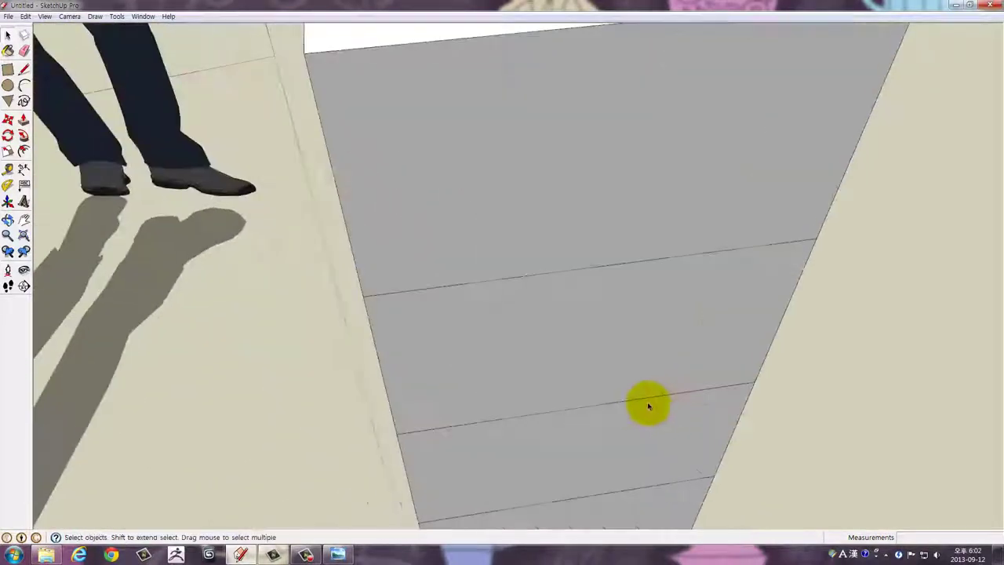
pyautogui.scroll(-3)
pyautogui.scroll(-3)
pyautogui.scroll(-3)
pyautogui.moveTo(612, 413); pyautogui.dragTo(430, 196)
pyautogui.scroll(-3)
pyautogui.scroll(-3)
pyautogui.press('space')
pyautogui.moveTo(426, 168); pyautogui.dragTo(676, 502)
pyautogui.moveTo(664, 491); pyautogui.dragTo(560, 332)
# Copy the column flush alongside itself and repeat it 19 times to form a third wall
pyautogui.press('m')
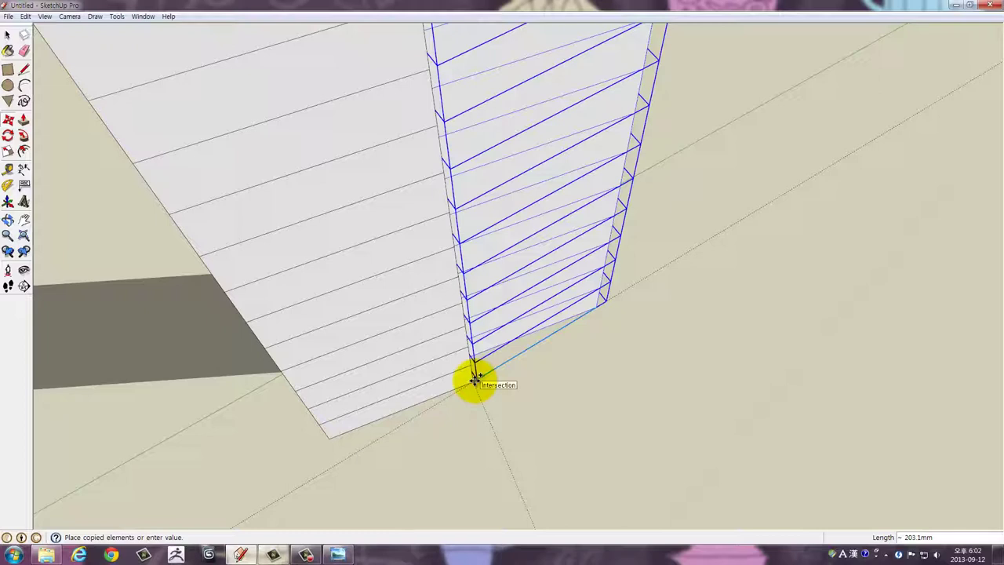
pyautogui.click(474, 378)
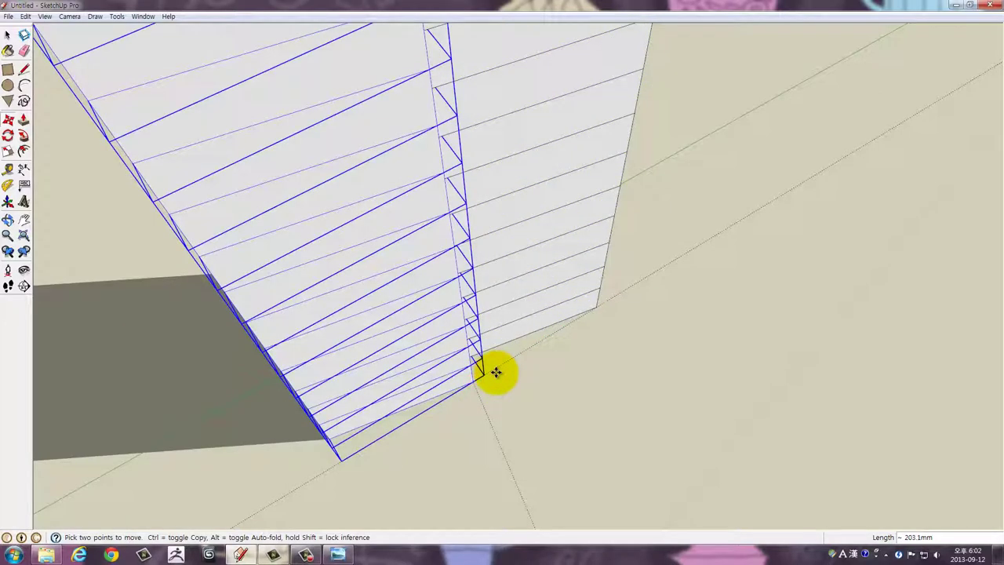
pyautogui.write('*19')
pyautogui.press('Return')
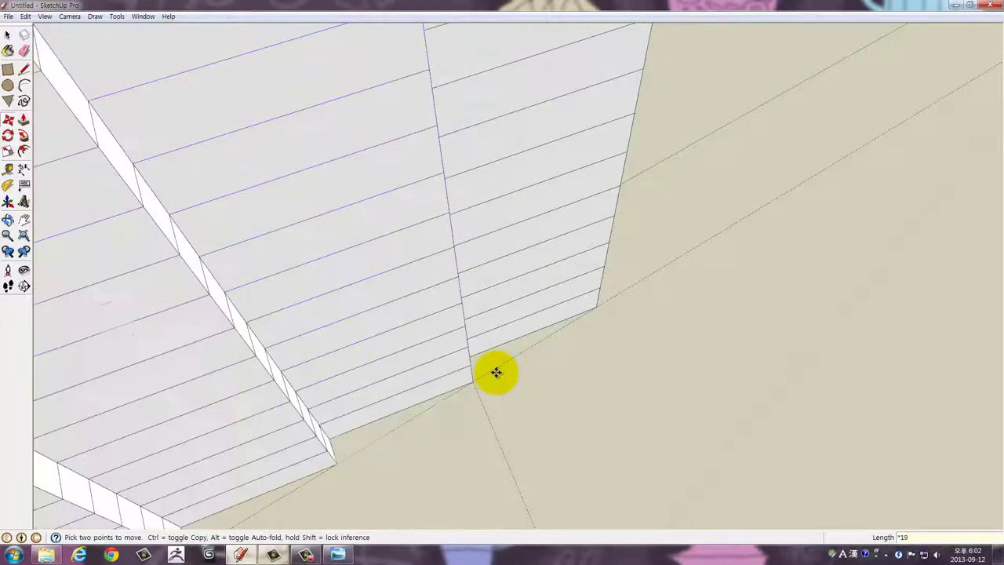
pyautogui.moveTo(580, 403); pyautogui.dragTo(517, 437)
pyautogui.scroll(-3)
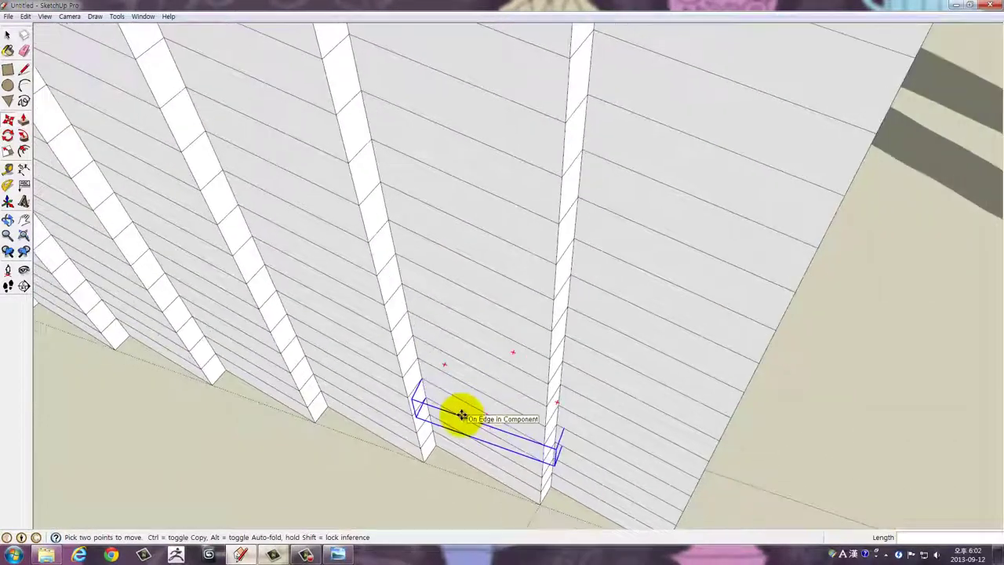
pyautogui.scroll(-3)
pyautogui.scroll(-3)
pyautogui.moveTo(459, 411); pyautogui.dragTo(307, 332)
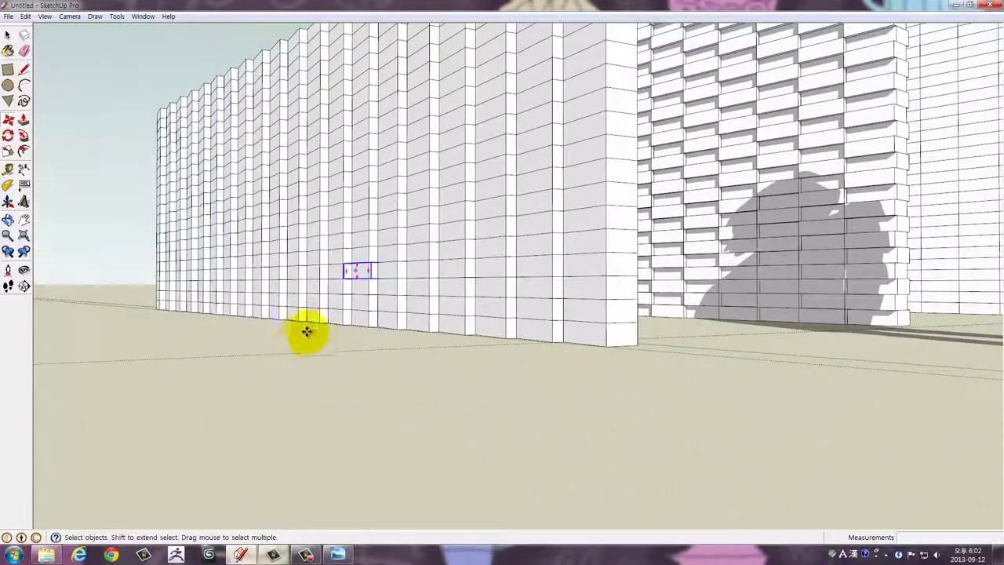
# Orbit around the new serrated wall to inspect it in front of the staggered walls
pyautogui.moveTo(320, 226); pyautogui.dragTo(549, 410)
pyautogui.scroll(-3)
pyautogui.scroll(-3)
pyautogui.scroll(-3)
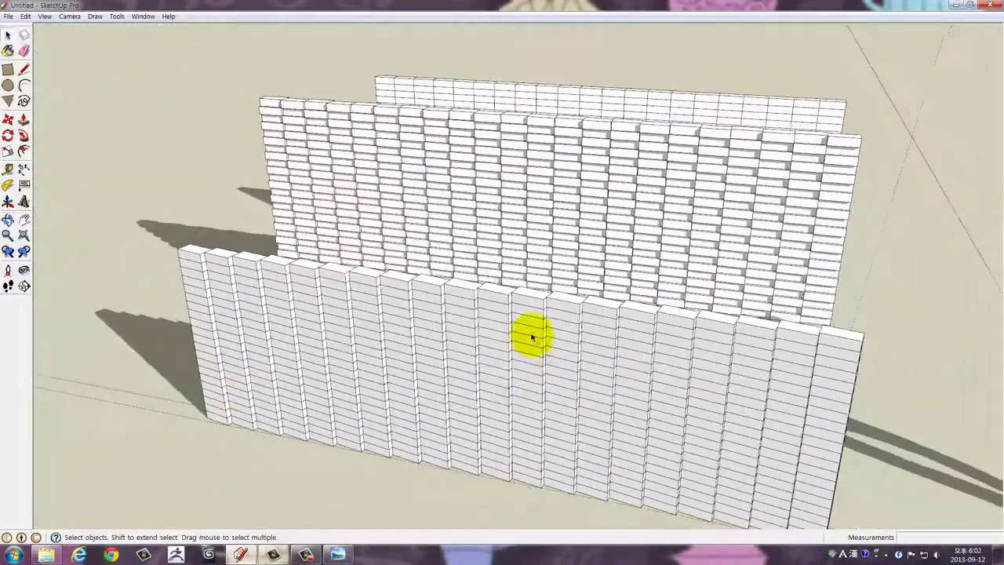
pyautogui.moveTo(531, 336); pyautogui.dragTo(712, 390)
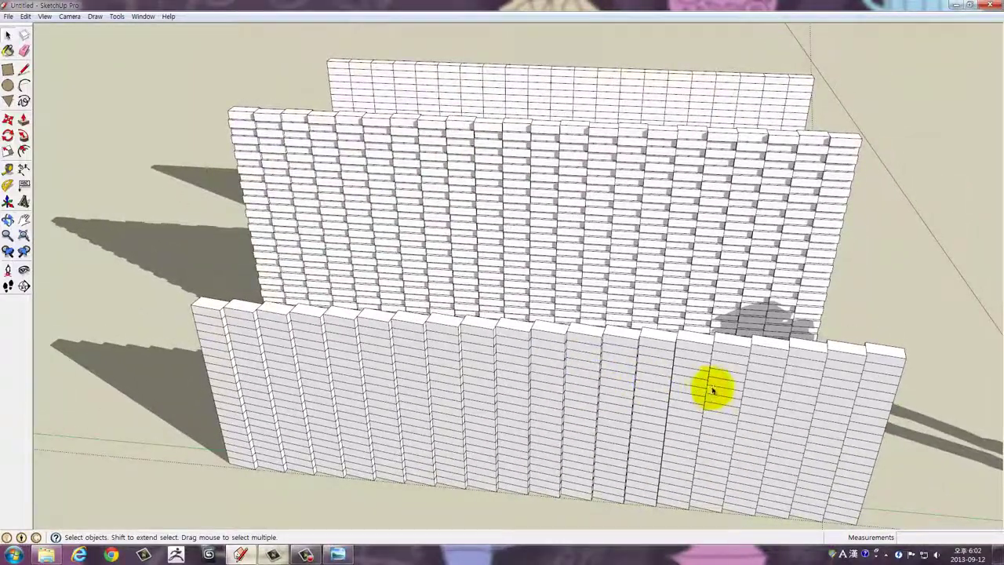
pyautogui.moveTo(617, 392); pyautogui.dragTo(365, 219)
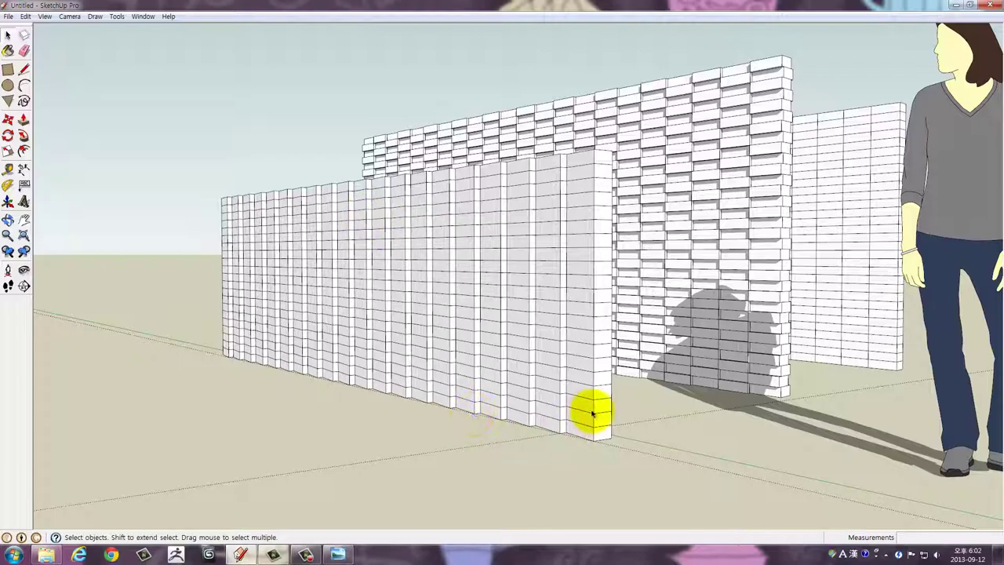
pyautogui.moveTo(533, 413); pyautogui.dragTo(697, 446)
pyautogui.scroll(3)
pyautogui.scroll(3)
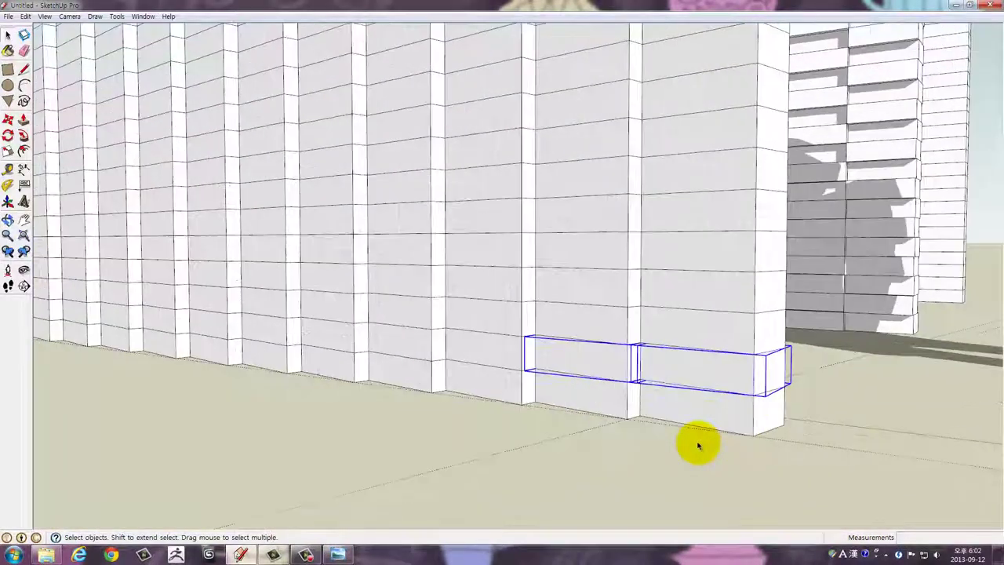
pyautogui.scroll(-3)
pyautogui.scroll(-3)
pyautogui.moveTo(650, 408); pyautogui.dragTo(644, 455)
pyautogui.moveTo(633, 411); pyautogui.dragTo(431, 325)
pyautogui.scroll(3)
pyautogui.scroll(3)
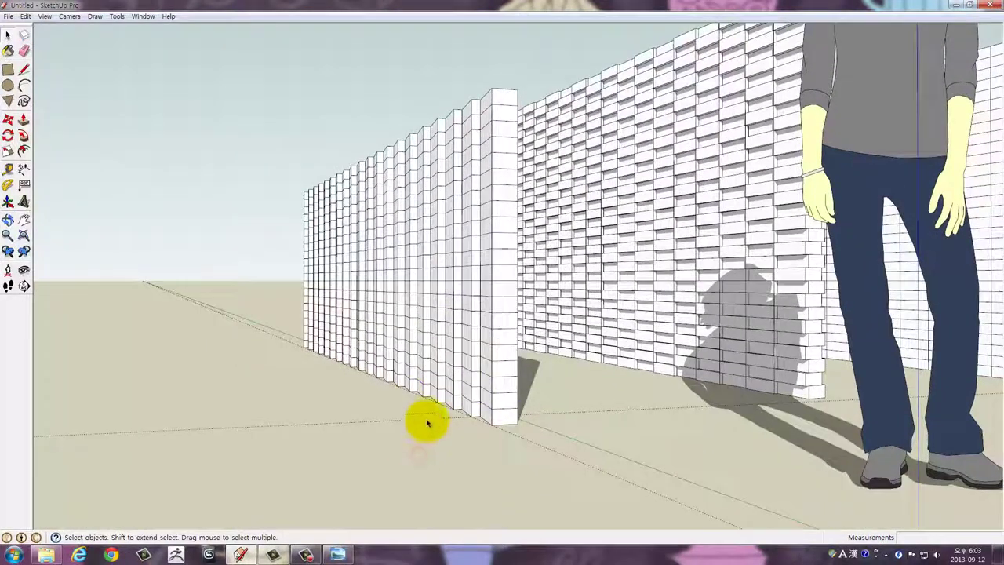
pyautogui.moveTo(428, 423); pyautogui.dragTo(399, 392)
pyautogui.scroll(3)
pyautogui.scroll(3)
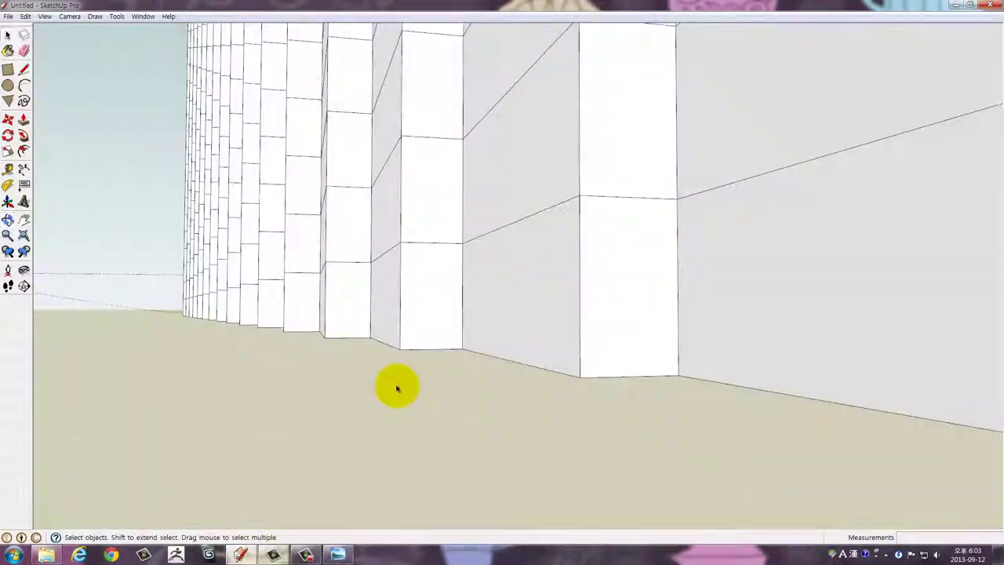
pyautogui.scroll(-3)
pyautogui.moveTo(378, 322); pyautogui.dragTo(470, 404)
pyautogui.moveTo(643, 285); pyautogui.dragTo(347, 227)
pyautogui.scroll(-3)
pyautogui.scroll(-3)
# Copy a single brick from the wall and drop it on the open ground
pyautogui.click(415, 403)
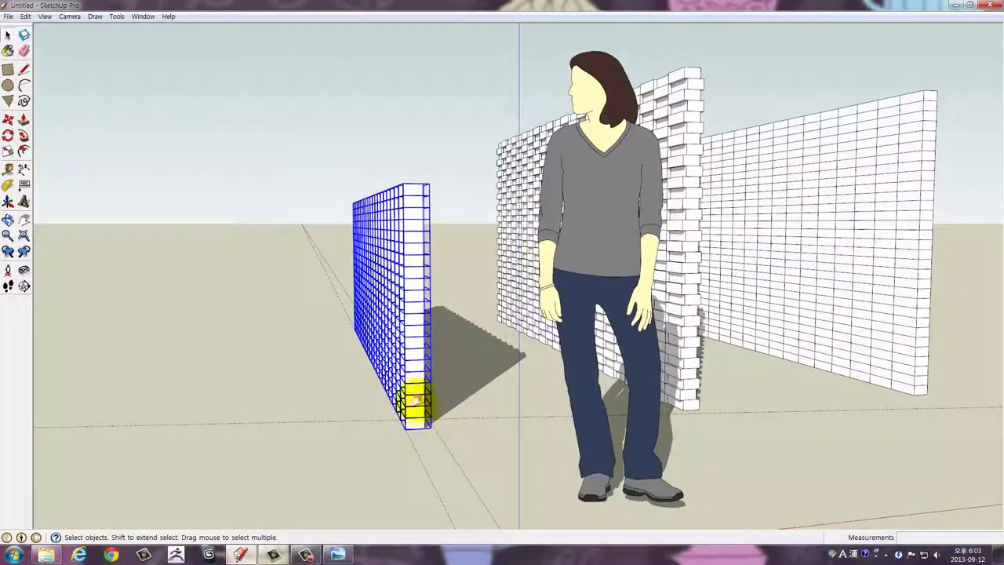
pyautogui.moveTo(415, 403); pyautogui.dragTo(788, 377)
pyautogui.click(726, 407)
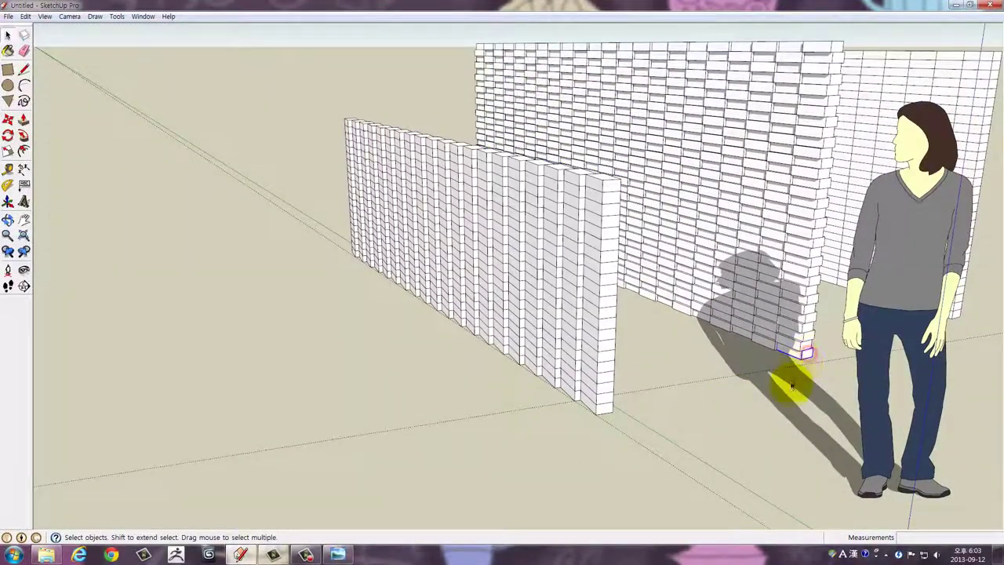
pyautogui.click(795, 417)
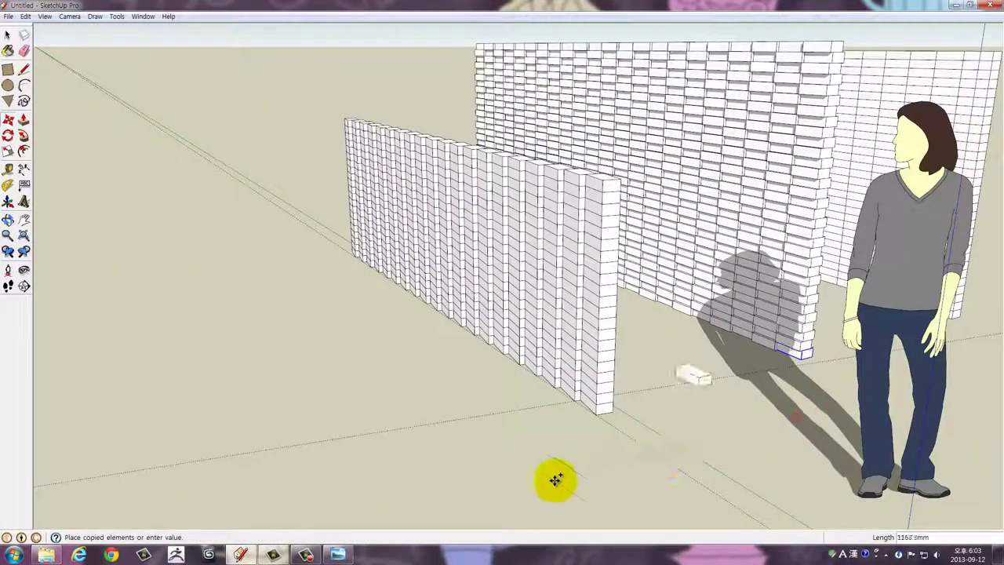
pyautogui.press('Escape')
pyautogui.scroll(3)
pyautogui.click(465, 418)
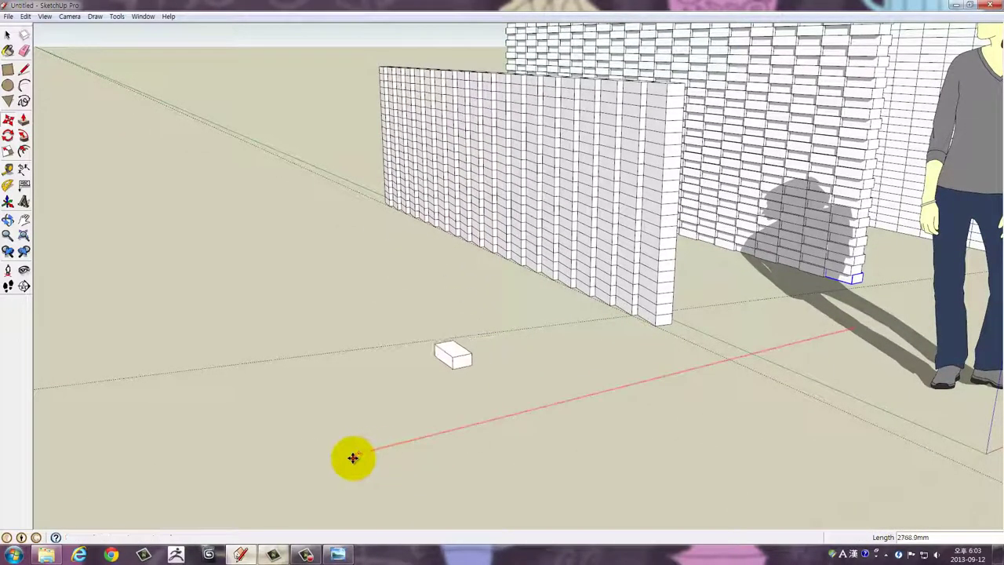
pyautogui.click(352, 457)
# Orbit to view all three brick walls end-on
pyautogui.moveTo(466, 426); pyautogui.dragTo(680, 305)
pyautogui.scroll(3)
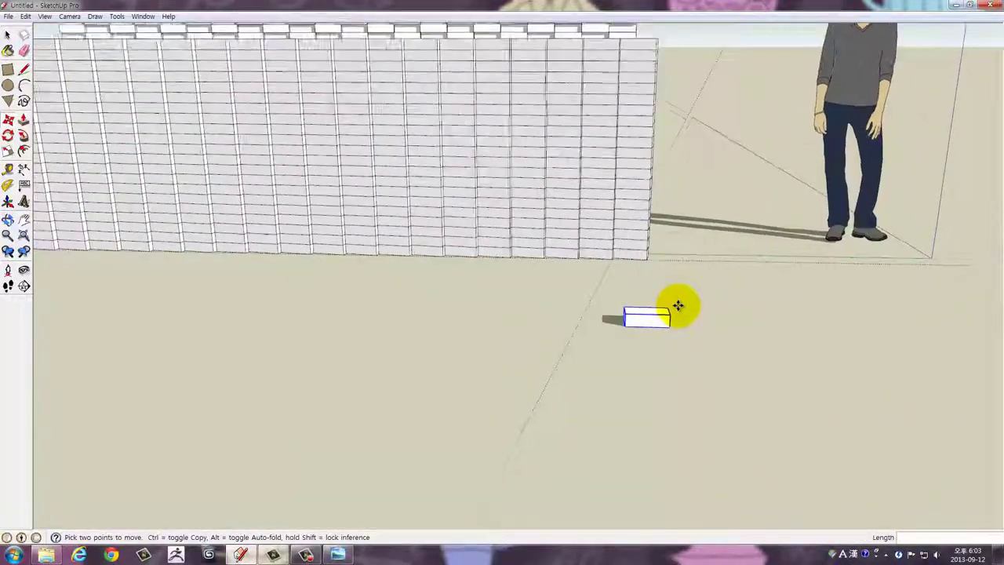
pyautogui.scroll(3)
pyautogui.scroll(3)
pyautogui.press('space')
pyautogui.scroll(-3)
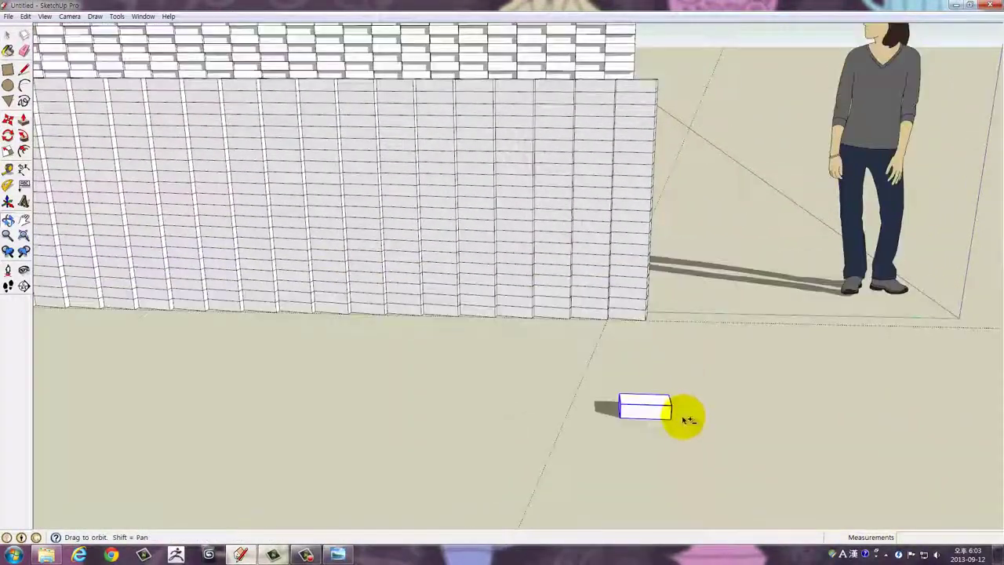
pyautogui.moveTo(680, 415); pyautogui.dragTo(609, 309)
pyautogui.scroll(3)
pyautogui.scroll(3)
pyautogui.scroll(-3)
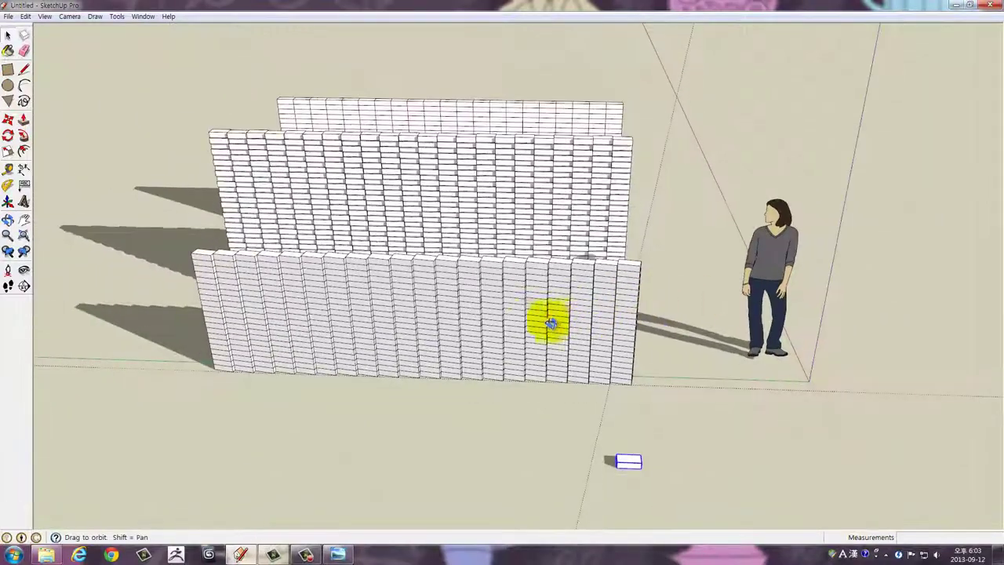
pyautogui.moveTo(549, 321); pyautogui.dragTo(235, 314)
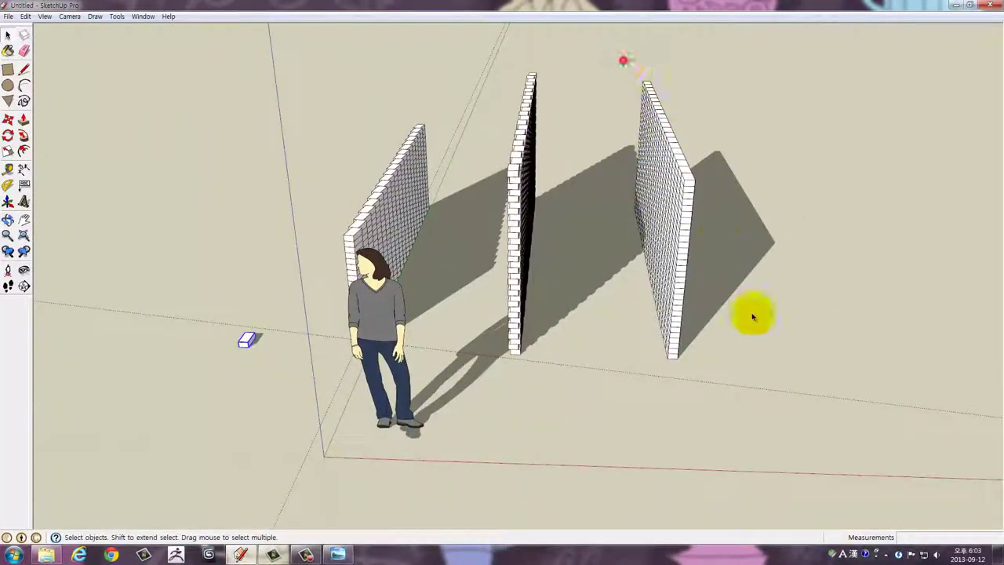
# Select the right brick wall and add a new layer named standard in the Layers panel
pyautogui.click(679, 353)
pyautogui.click(143, 16)
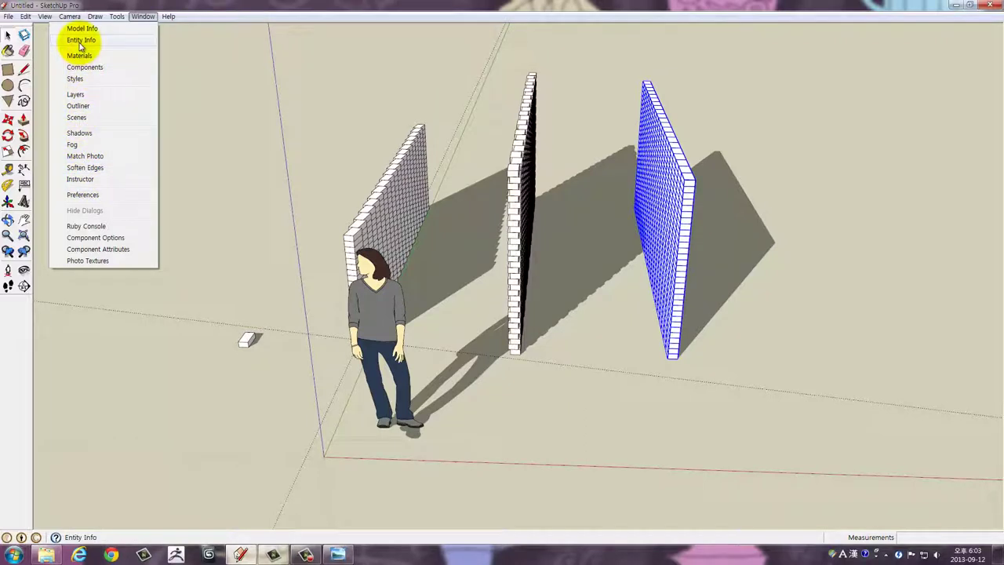
pyautogui.click(78, 95)
pyautogui.moveTo(101, 94); pyautogui.dragTo(273, 41)
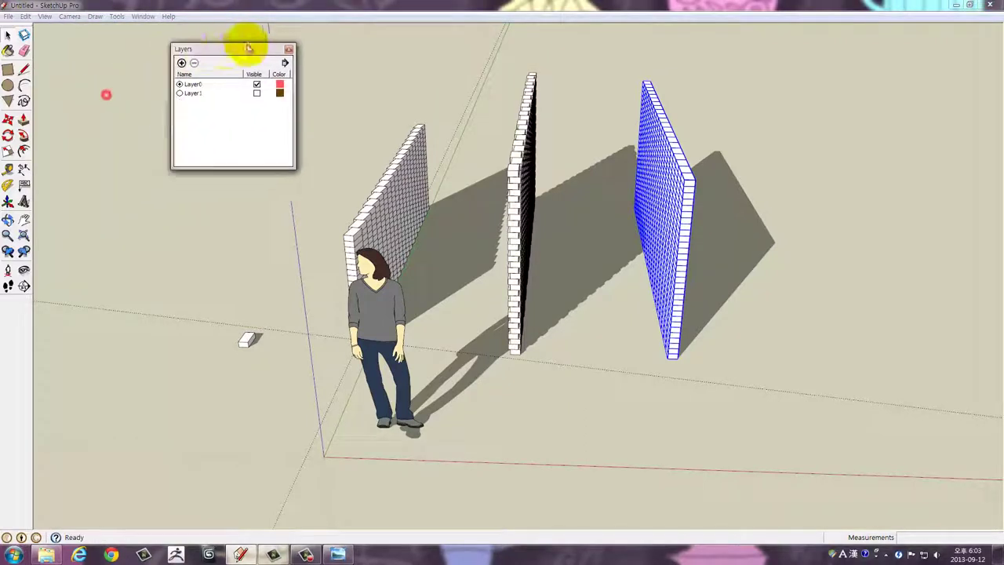
pyautogui.click(251, 57)
pyautogui.write('standard')
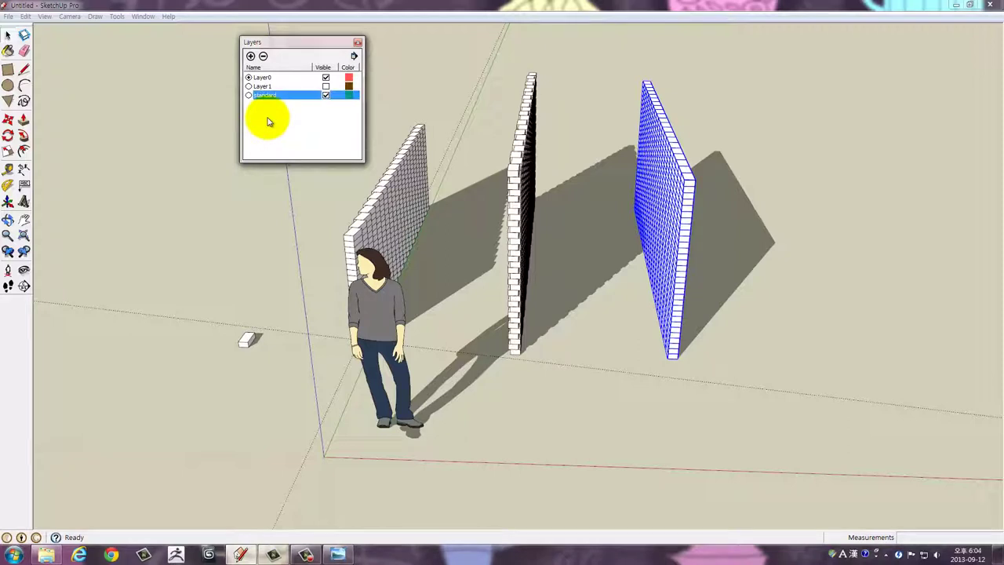
pyautogui.press('Return')
# Assign the wall to the standard layer via Entity Info and hide that layer
pyautogui.rightClick(672, 206)
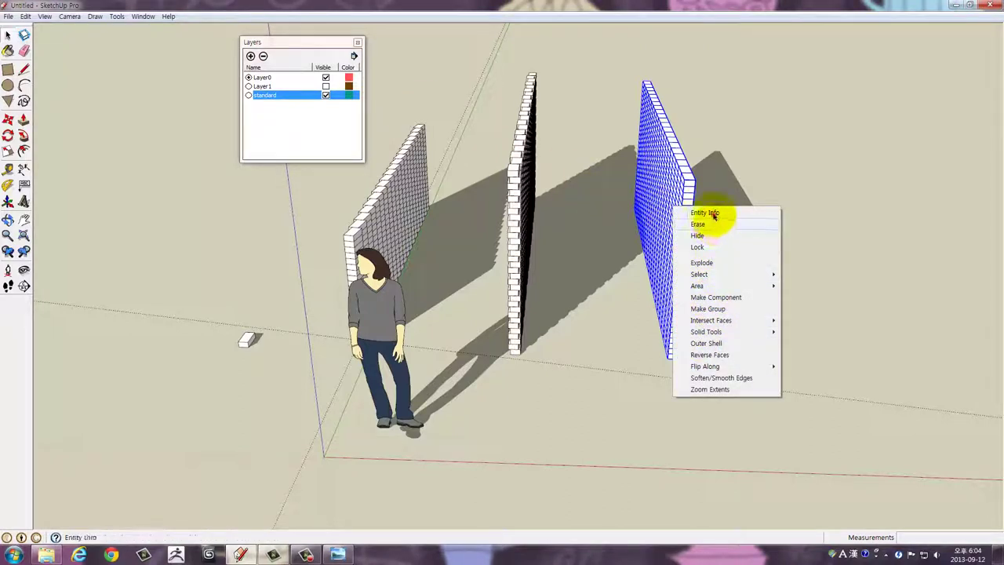
pyautogui.click(704, 212)
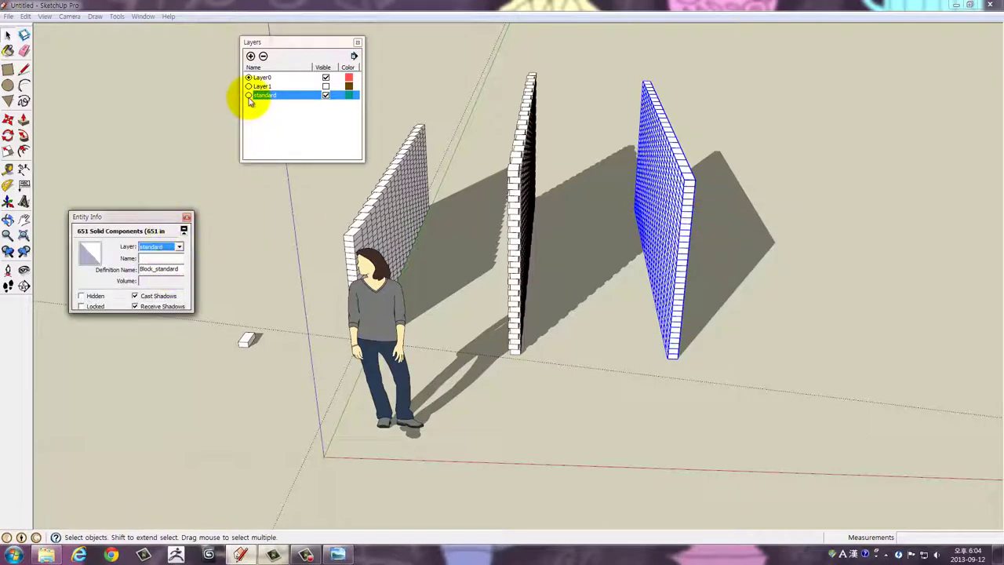
pyautogui.click(325, 95)
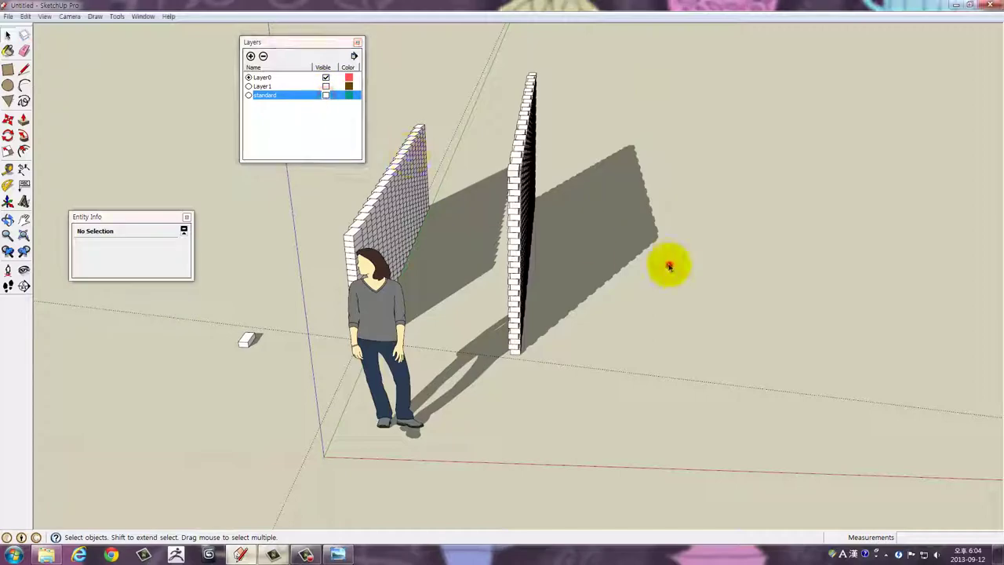
# Put the remaining right wall on a new layer B_a and hide B_a
pyautogui.moveTo(543, 326); pyautogui.dragTo(508, 90)
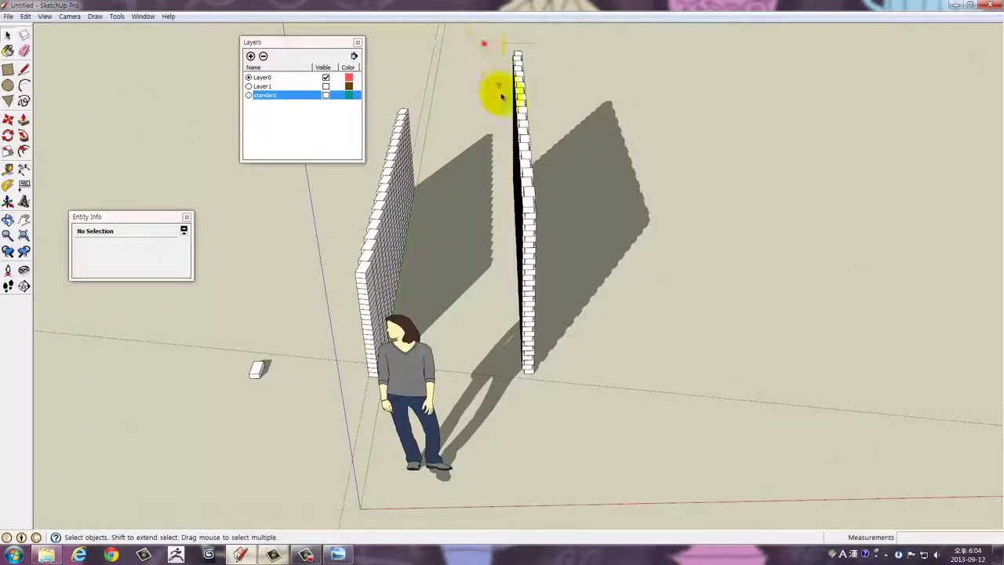
pyautogui.moveTo(481, 41); pyautogui.dragTo(593, 442)
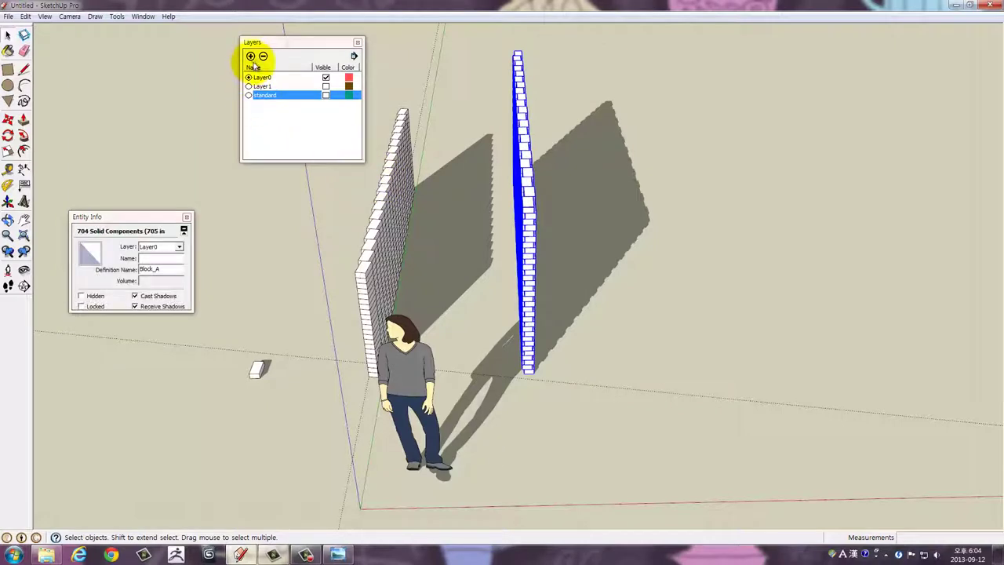
pyautogui.click(251, 58)
pyautogui.write('B_a')
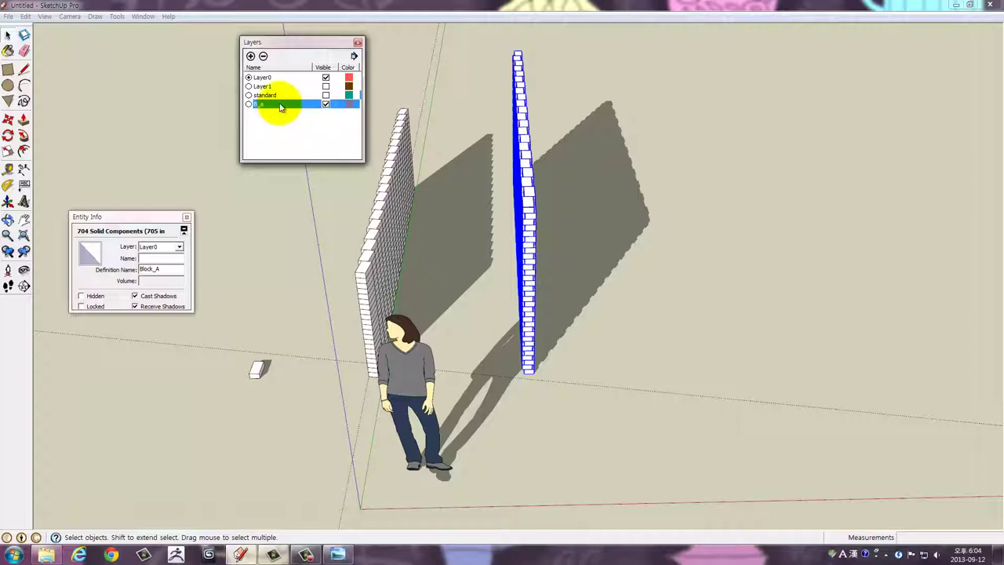
pyautogui.rightClick(525, 202)
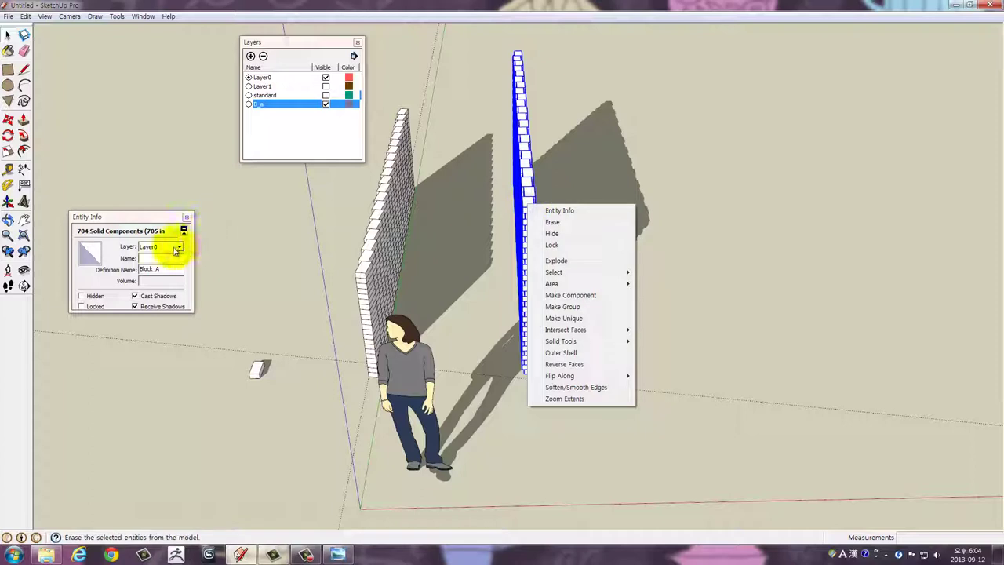
pyautogui.click(149, 248)
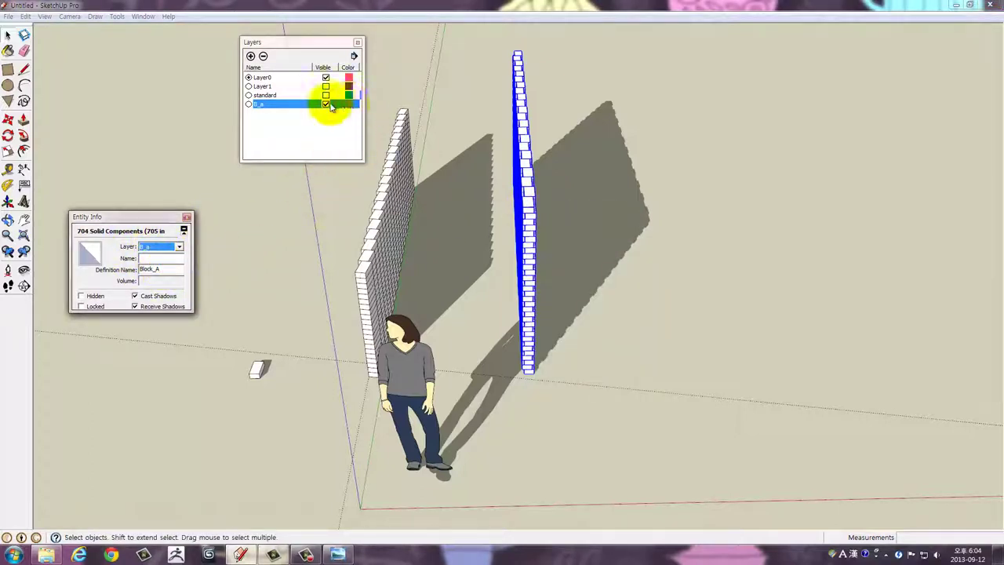
pyautogui.click(326, 104)
# Close the Layers and Entity Info panels
pyautogui.moveTo(385, 291); pyautogui.dragTo(506, 243)
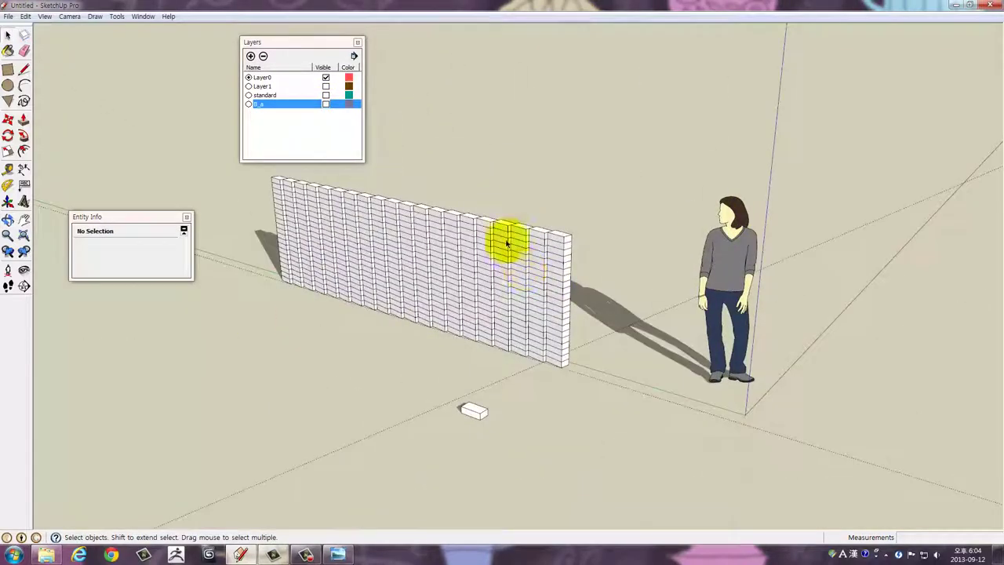
pyautogui.click(358, 42)
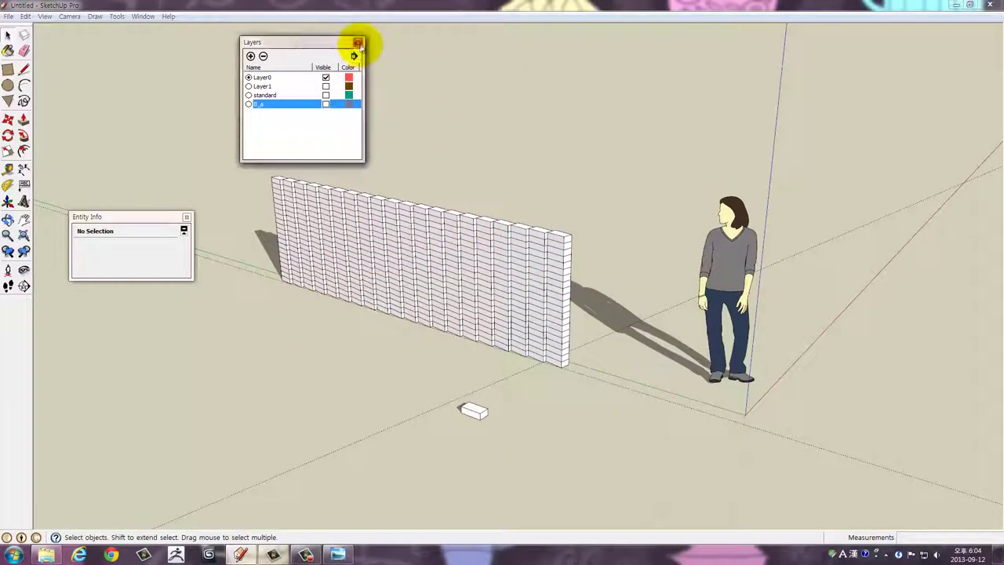
pyautogui.click(189, 217)
pyautogui.click(189, 218)
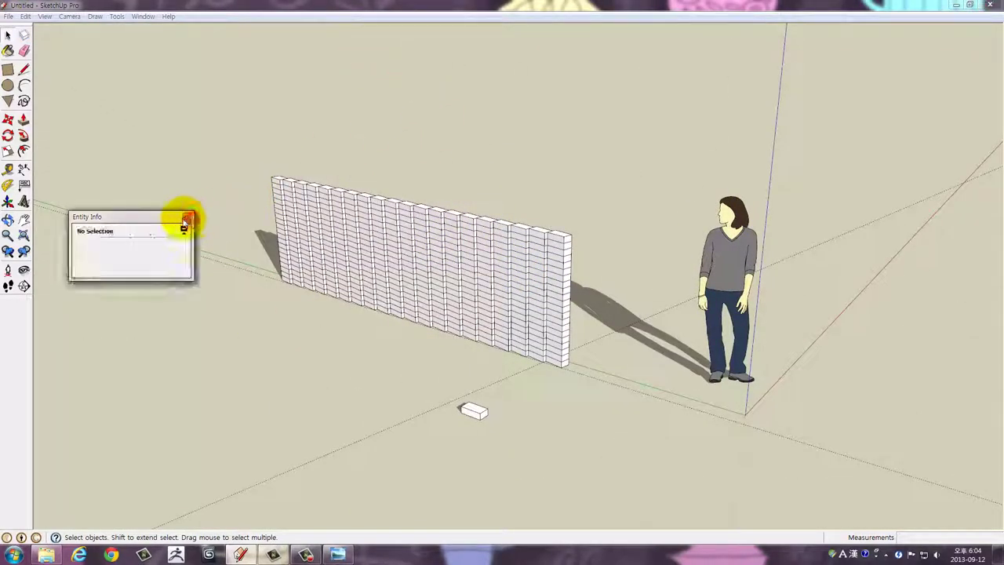
pyautogui.click(186, 216)
# Stack copies on top of the brick with a 2x repeat, making a three-brick stack
pyautogui.moveTo(484, 321); pyautogui.dragTo(402, 245)
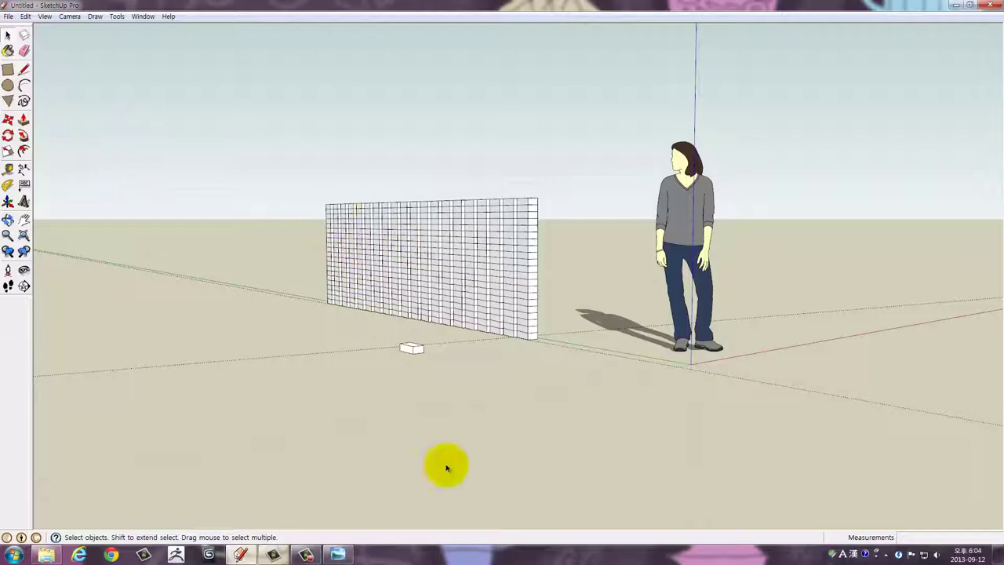
pyautogui.moveTo(445, 468); pyautogui.dragTo(460, 331)
pyautogui.scroll(3)
pyautogui.scroll(3)
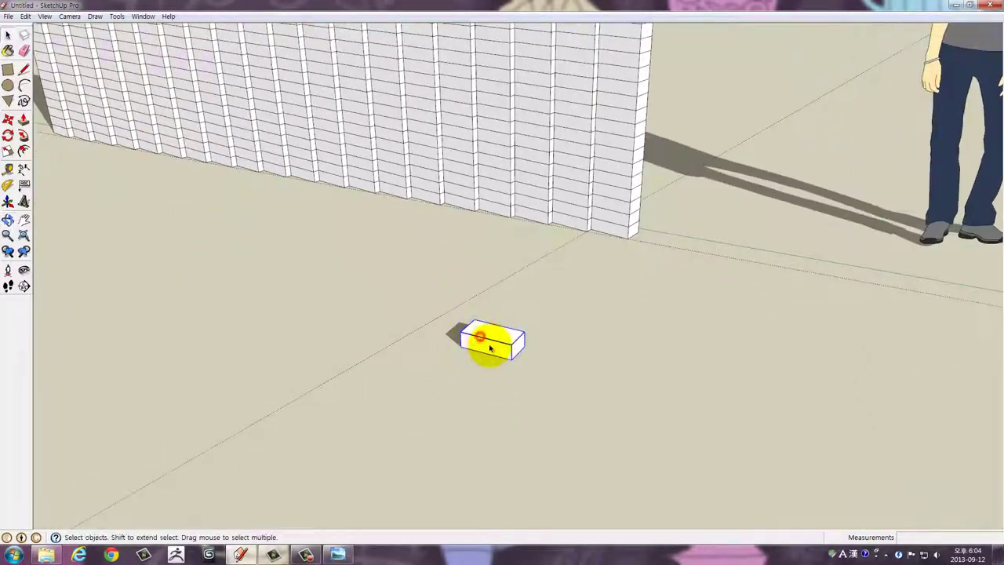
pyautogui.scroll(3)
pyautogui.scroll(3)
pyautogui.moveTo(489, 352); pyautogui.dragTo(561, 388)
pyautogui.press('m')
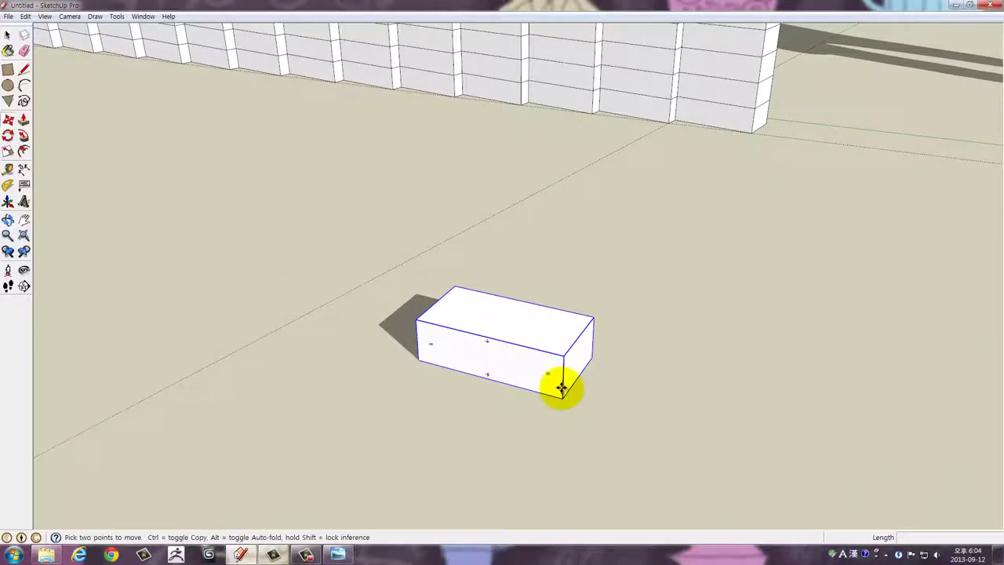
pyautogui.click(563, 398)
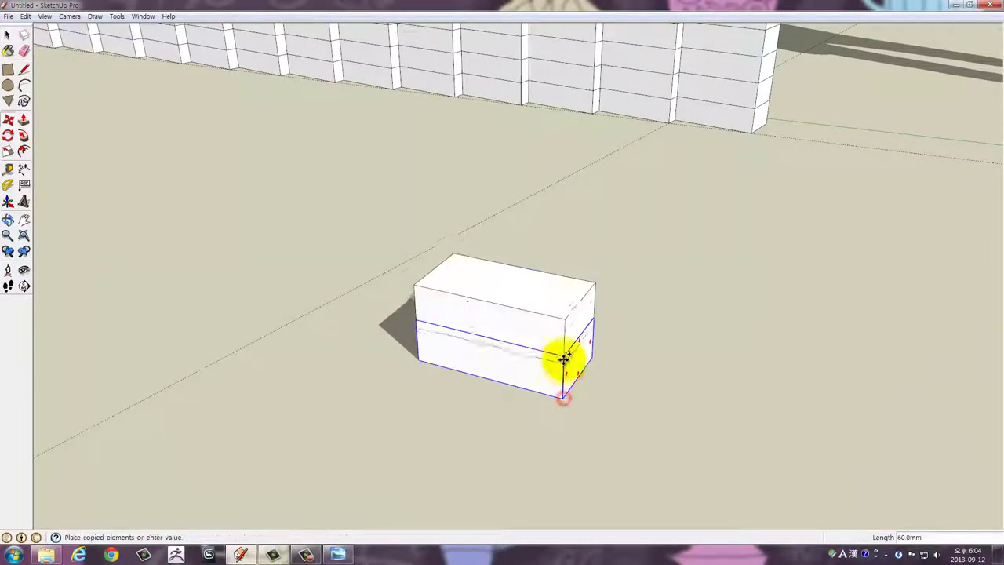
pyautogui.click(563, 357)
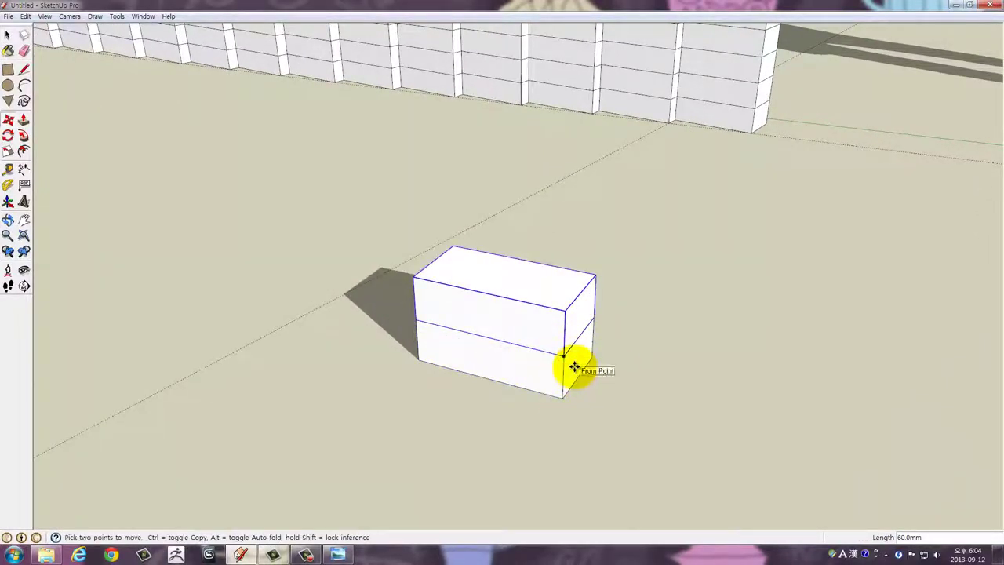
pyautogui.write('2x')
pyautogui.press('Return')
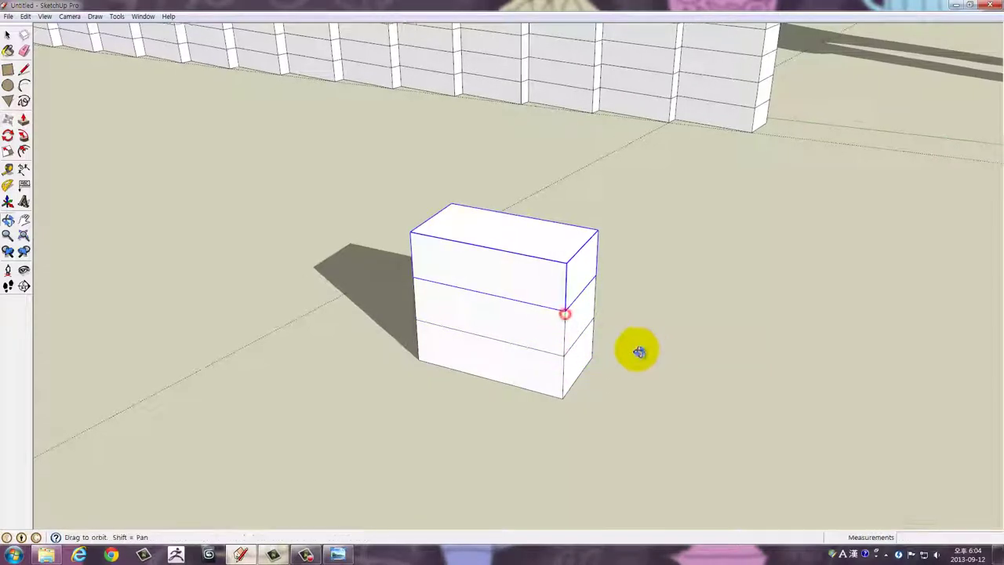
# Copy the three-brick stack to sit beside the original
pyautogui.moveTo(638, 352); pyautogui.dragTo(373, 415)
pyautogui.press('space')
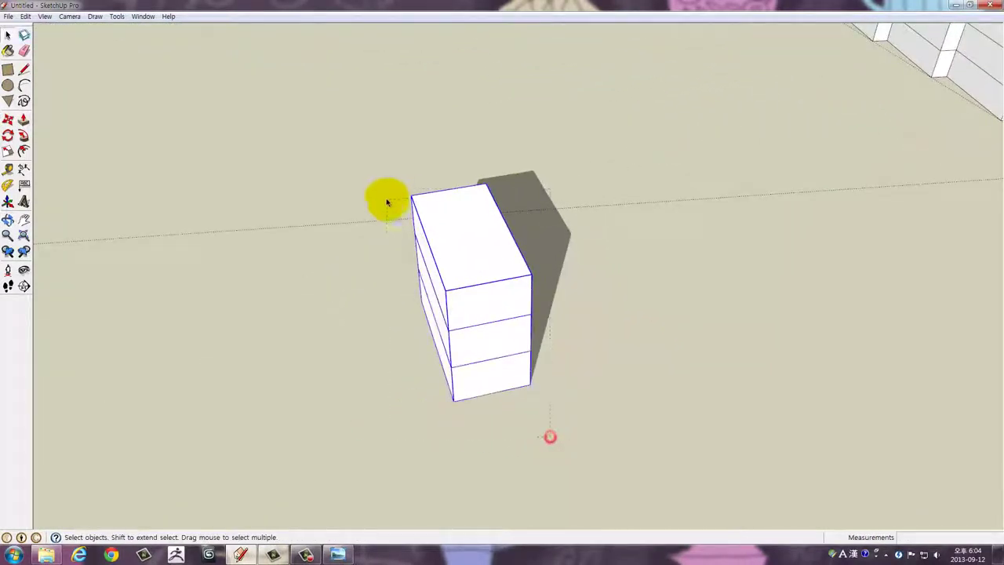
pyautogui.scroll(3)
pyautogui.scroll(3)
pyautogui.press('m')
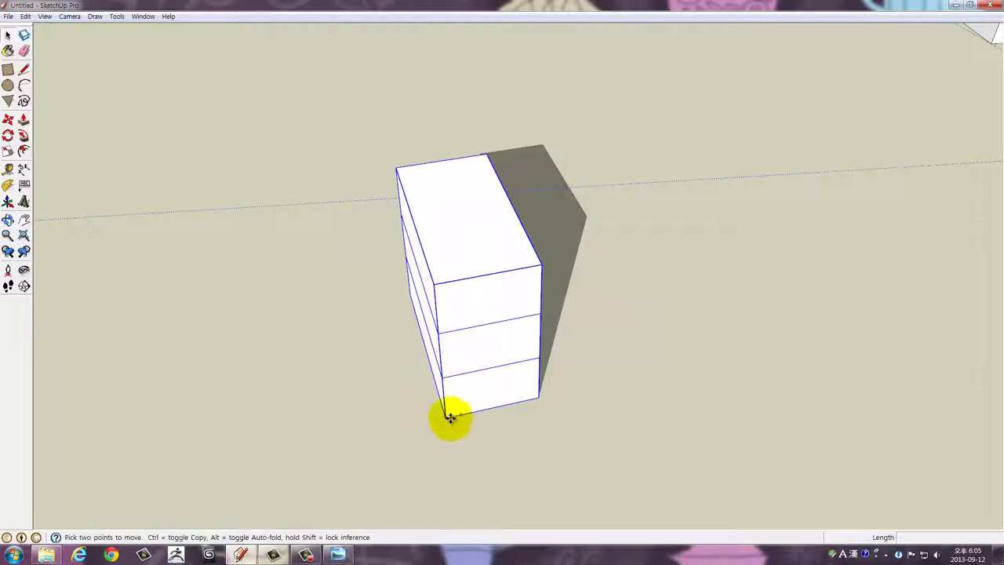
pyautogui.click(448, 419)
pyautogui.press('ctrl')
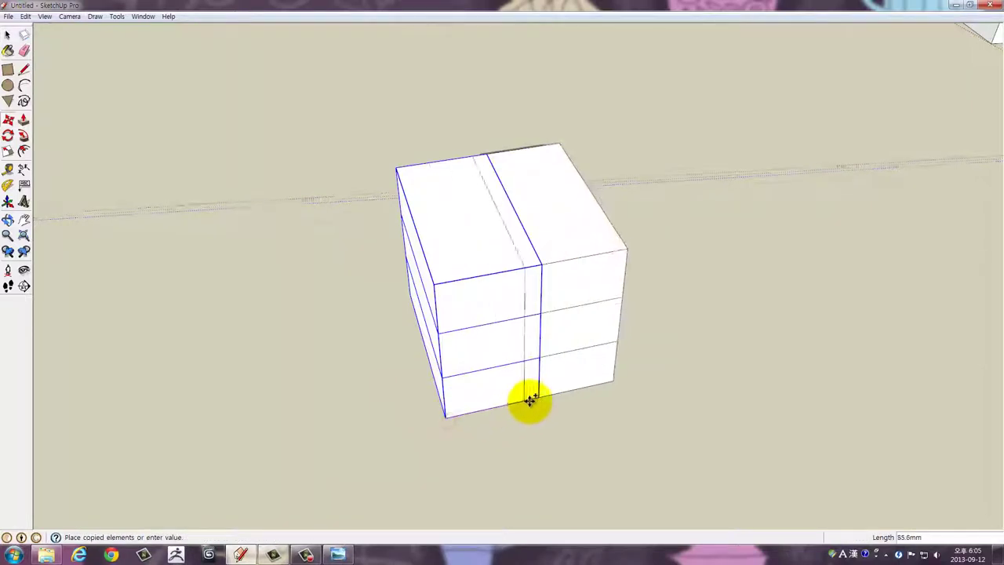
pyautogui.click(537, 399)
pyautogui.moveTo(480, 404); pyautogui.dragTo(652, 388)
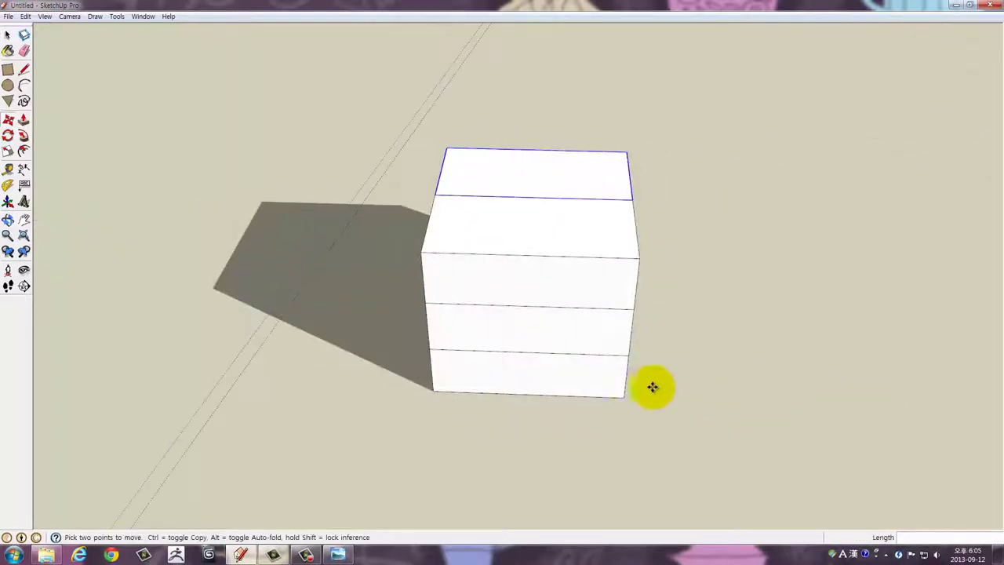
# Select the whole block and place a copy directly on top of it
pyautogui.press('space')
pyautogui.tripleClick(470, 345)
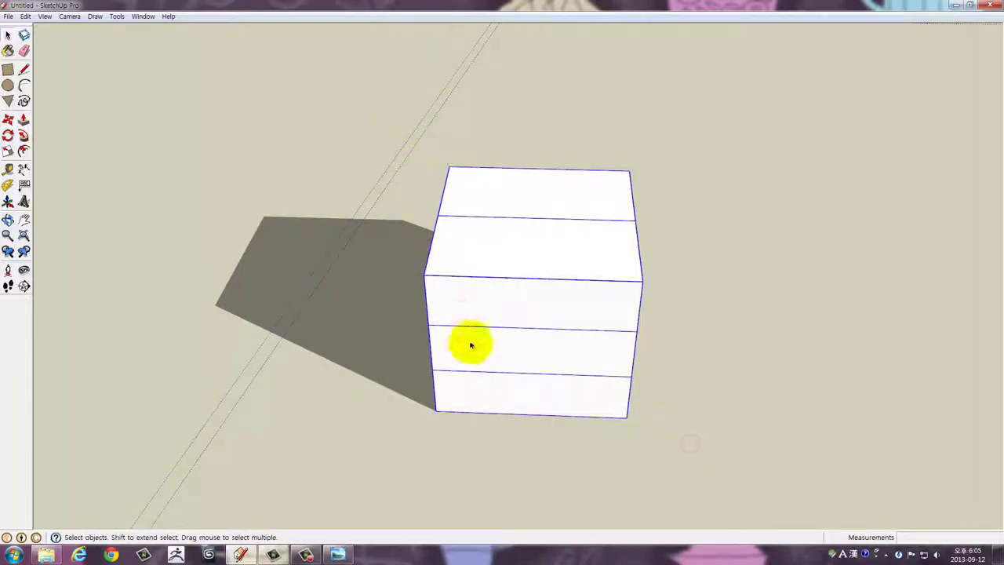
pyautogui.press('m')
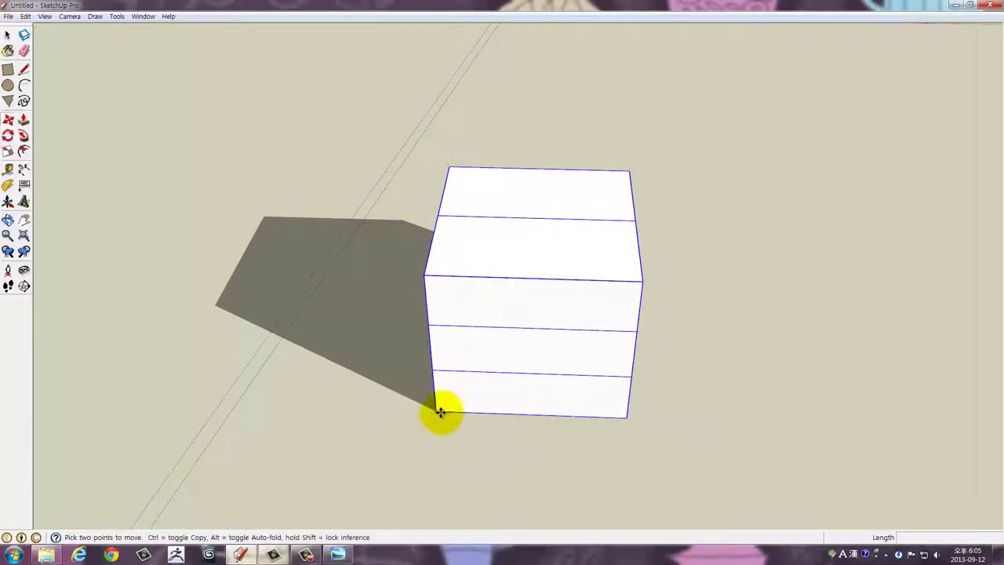
pyautogui.click(441, 412)
pyautogui.press('ctrl')
pyautogui.click(426, 273)
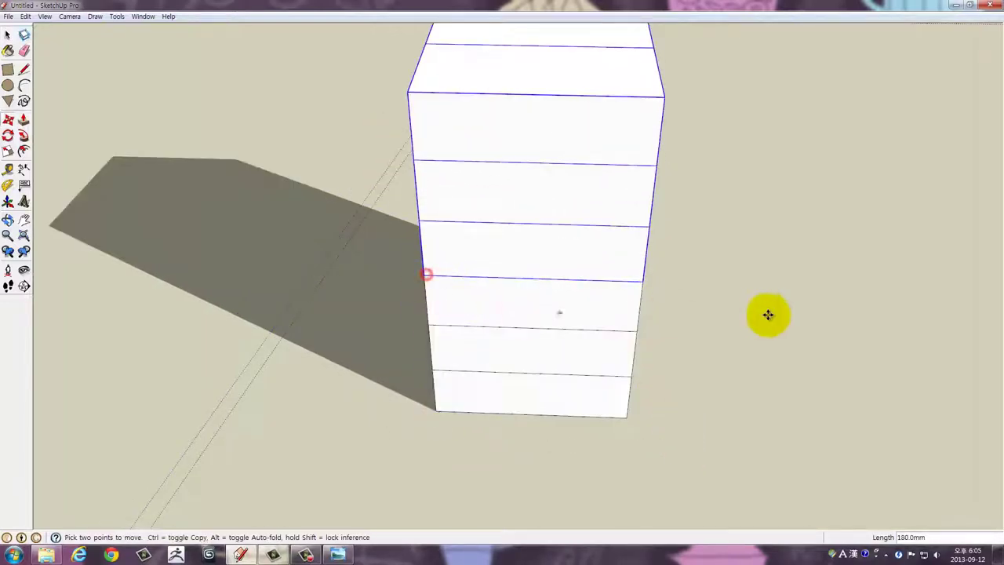
pyautogui.moveTo(769, 314); pyautogui.dragTo(222, 274)
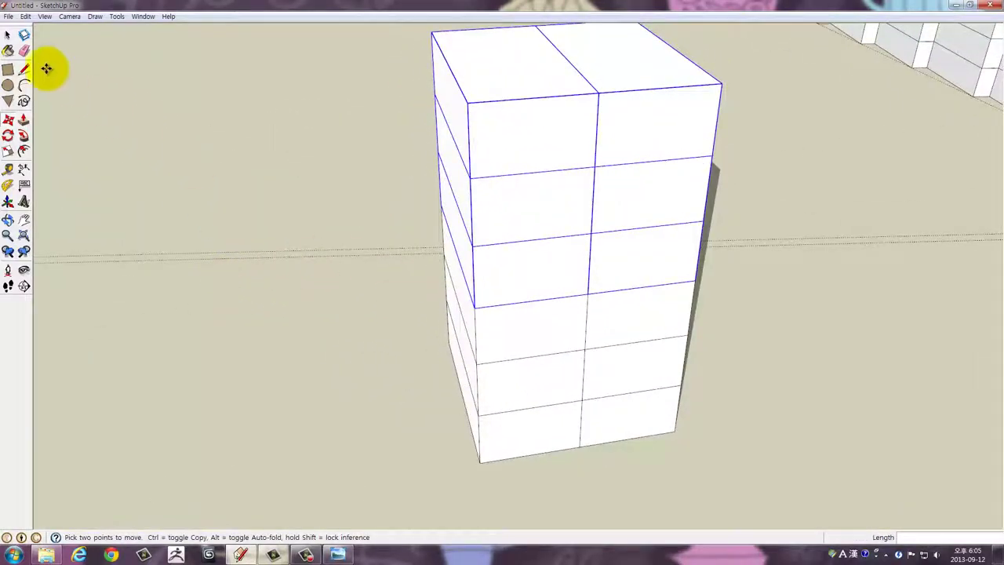
pyautogui.click(9, 137)
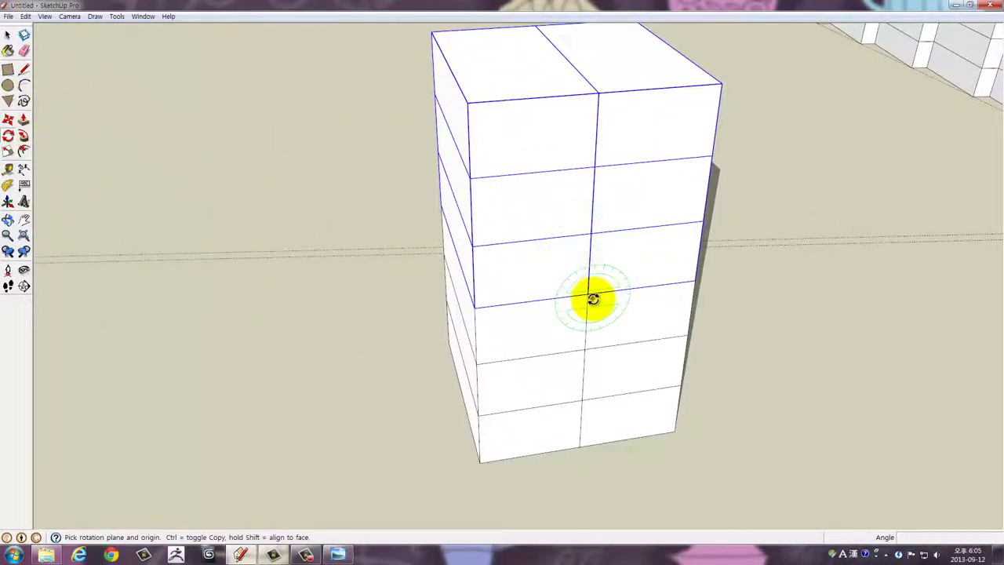
# Rotate the upper block 90° so its bricks run crosswise
pyautogui.click(589, 295)
pyautogui.click(636, 289)
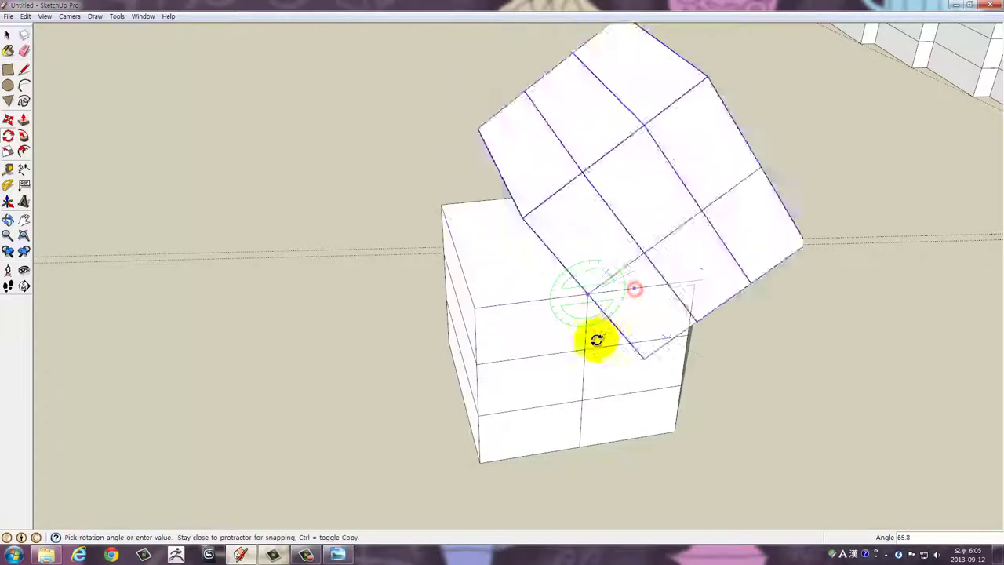
pyautogui.click(580, 349)
pyautogui.moveTo(600, 384); pyautogui.dragTo(641, 403)
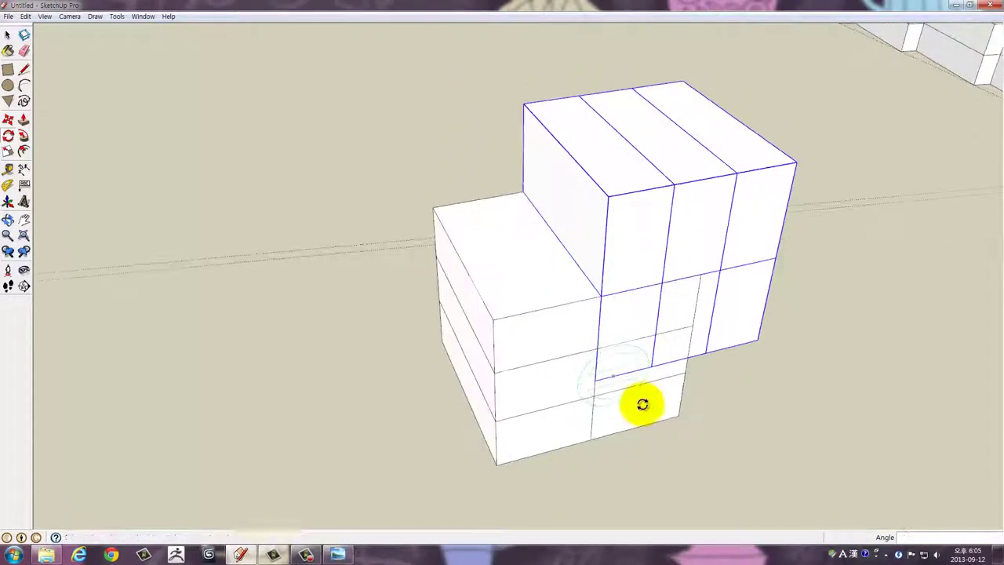
# Set the rotated block back onto the base and shift it 10mm into line
pyautogui.press('m')
pyautogui.click(599, 382)
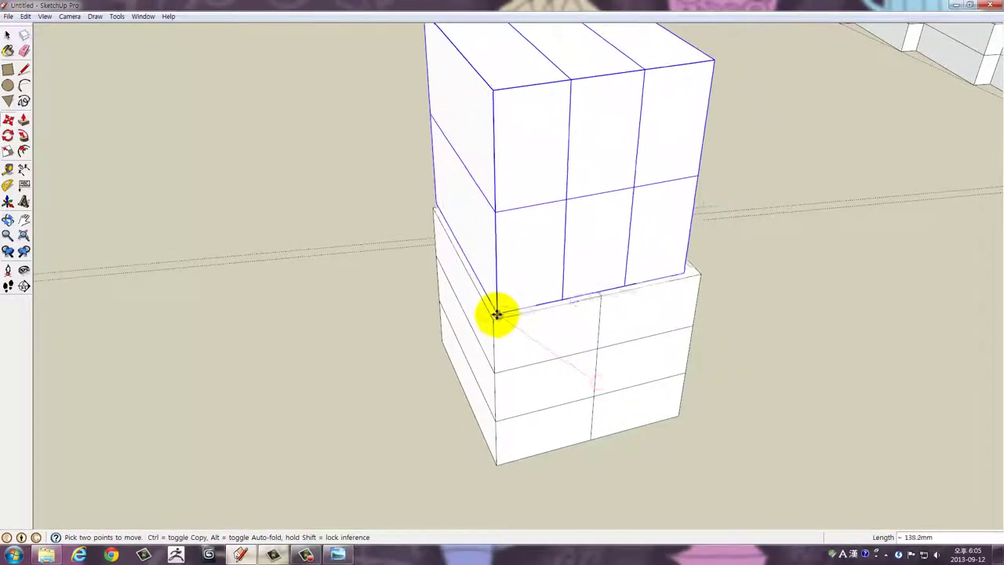
pyautogui.click(497, 317)
pyautogui.scroll(-3)
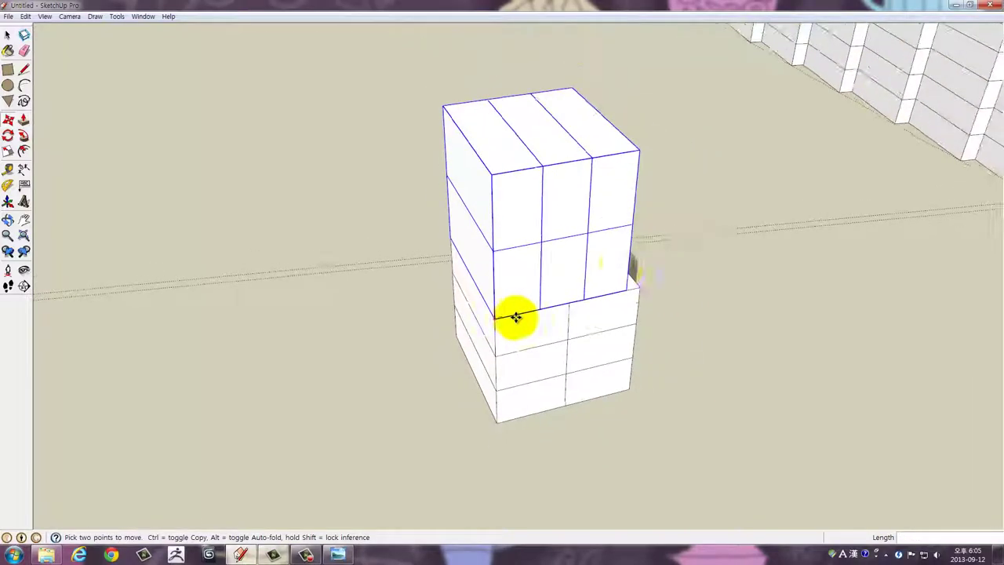
pyautogui.moveTo(515, 314); pyautogui.dragTo(489, 421)
pyautogui.moveTo(468, 281); pyautogui.dragTo(479, 376)
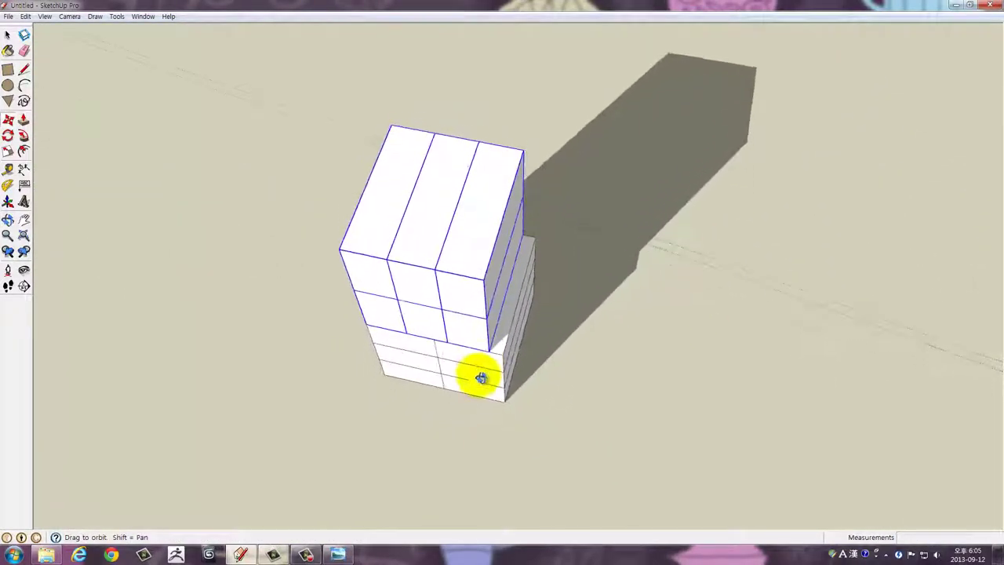
pyautogui.moveTo(494, 340); pyautogui.dragTo(489, 341)
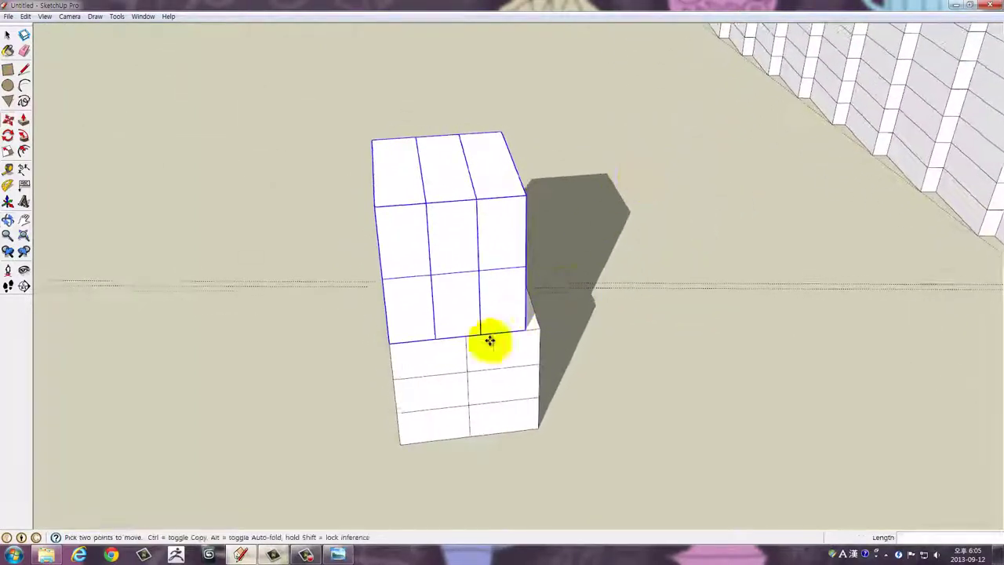
pyautogui.moveTo(453, 338); pyautogui.dragTo(460, 337)
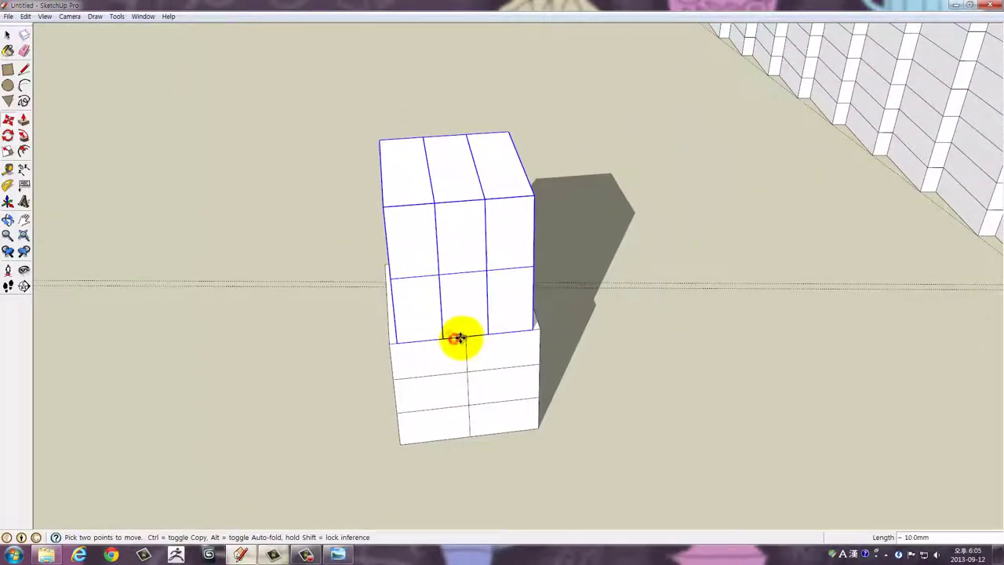
pyautogui.moveTo(462, 338); pyautogui.dragTo(567, 366)
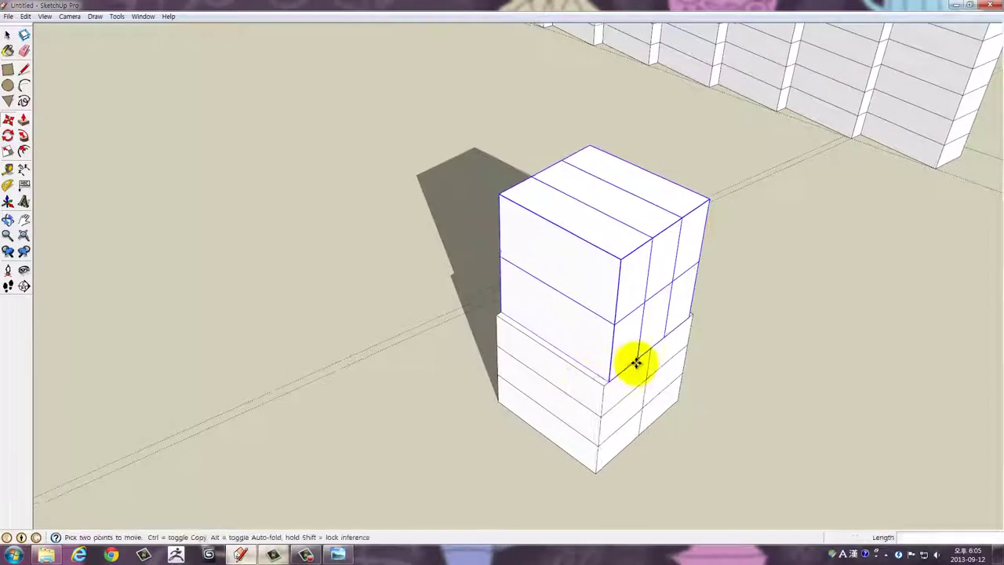
pyautogui.moveTo(636, 359); pyautogui.dragTo(554, 336)
# Rotate the upper three courses 90° about the vertical so their bricks cross the courses below
pyautogui.press('m')
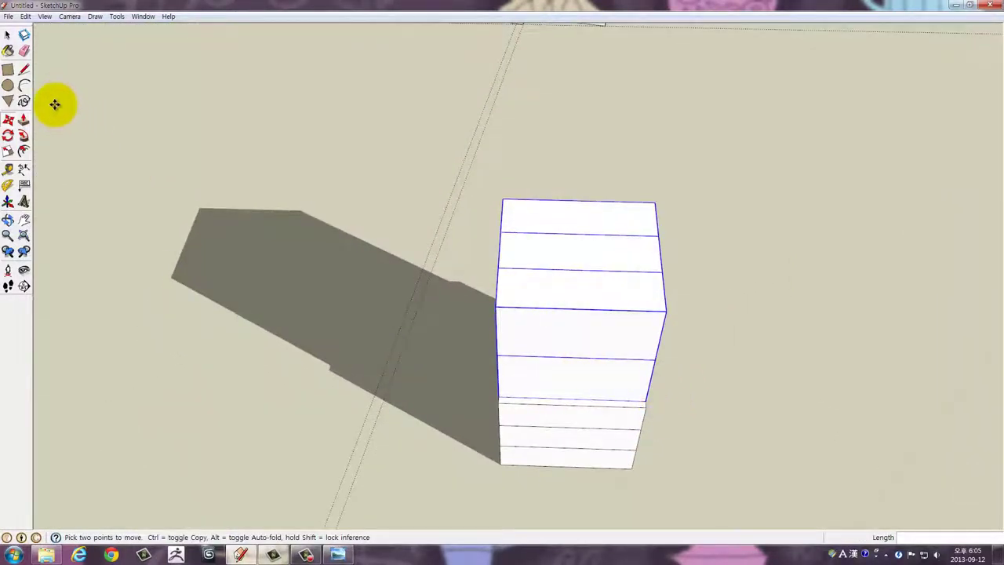
pyautogui.click(9, 135)
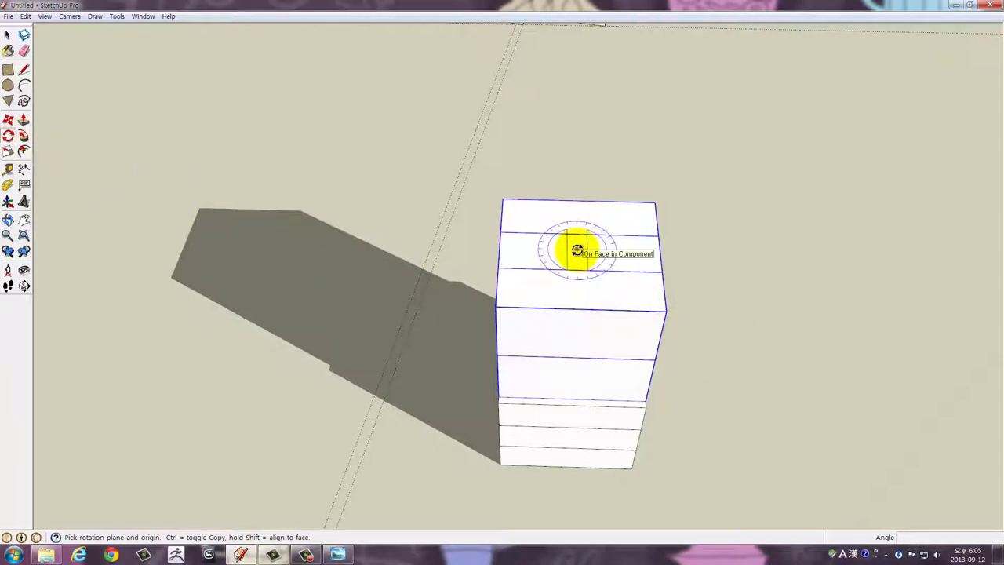
pyautogui.moveTo(648, 265); pyautogui.dragTo(478, 256)
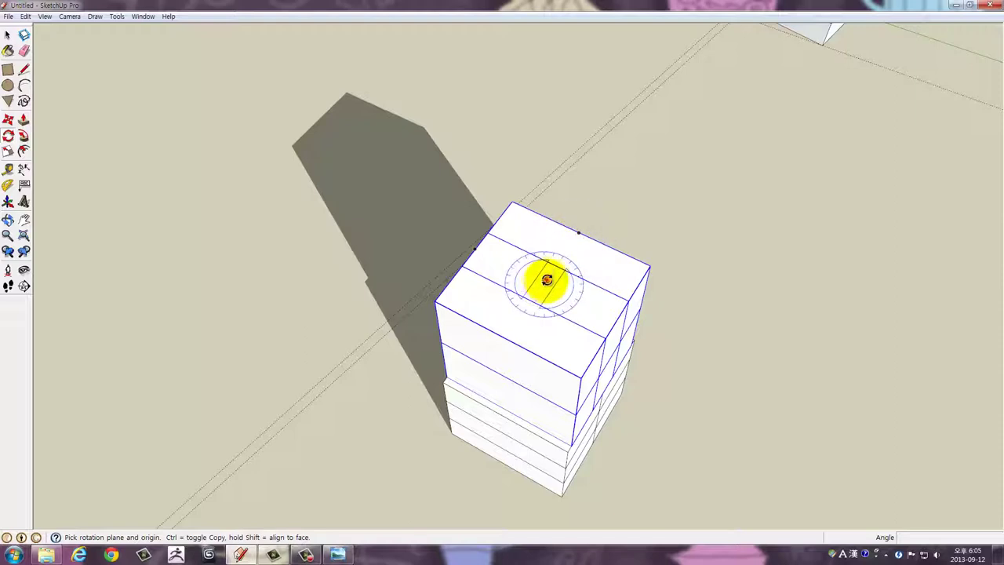
pyautogui.click(577, 234)
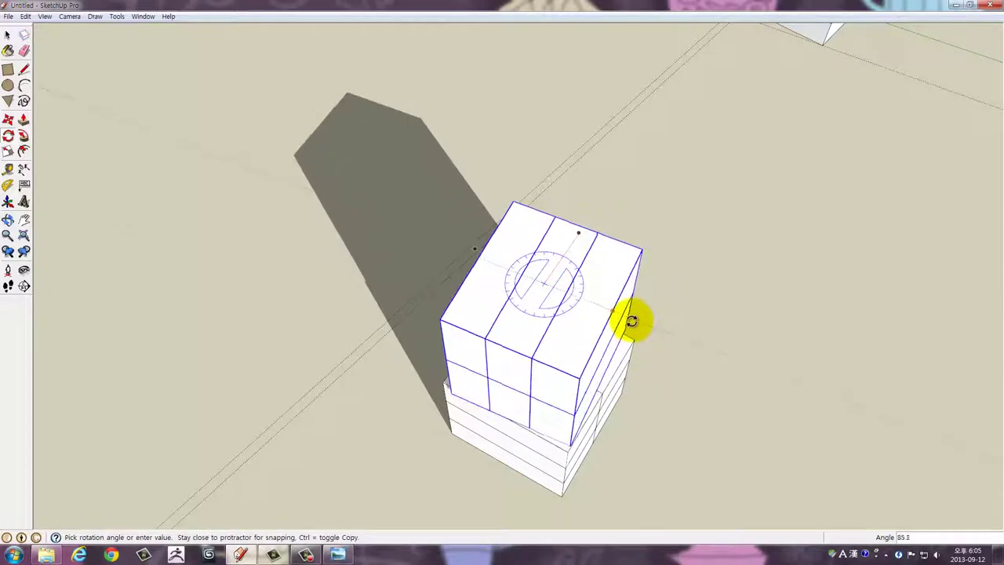
pyautogui.moveTo(631, 324); pyautogui.dragTo(739, 314)
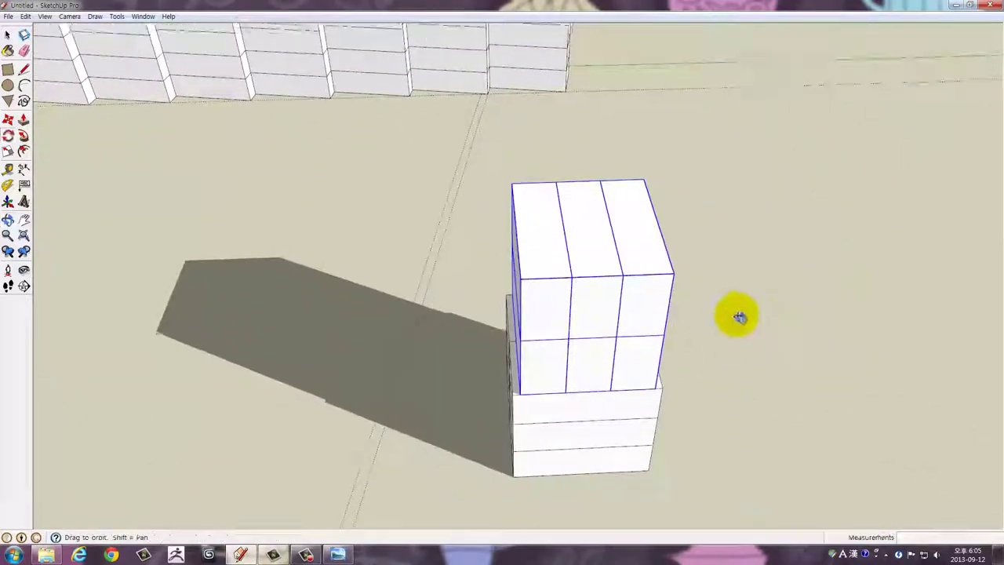
pyautogui.moveTo(683, 455); pyautogui.dragTo(729, 477)
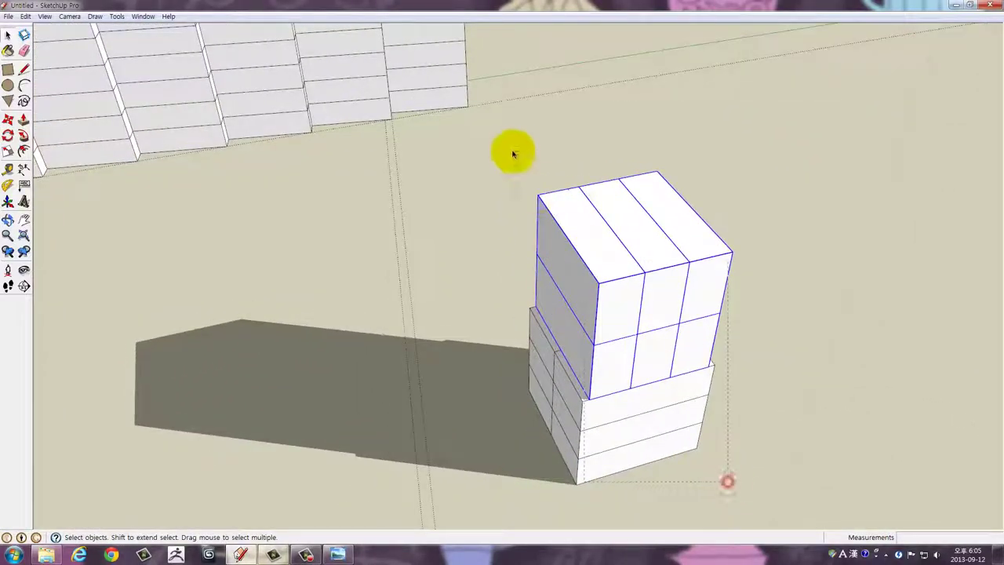
# Copy the crossed block pair and place the copy on top of it
pyautogui.moveTo(643, 382); pyautogui.dragTo(627, 365)
pyautogui.press('m')
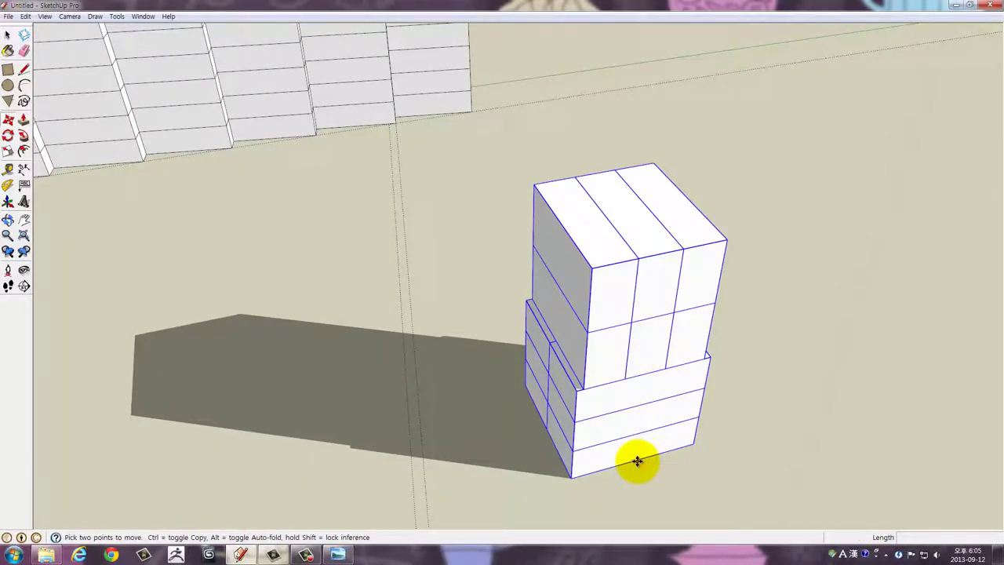
pyautogui.press('ctrl')
pyautogui.click(636, 461)
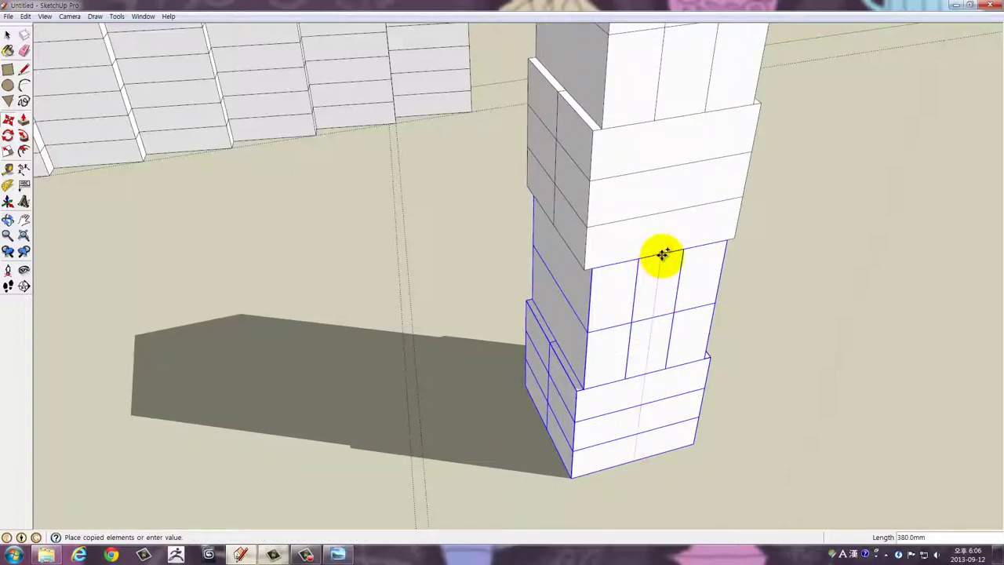
pyautogui.click(662, 253)
pyautogui.scroll(-3)
pyautogui.scroll(-3)
pyautogui.write('*2')
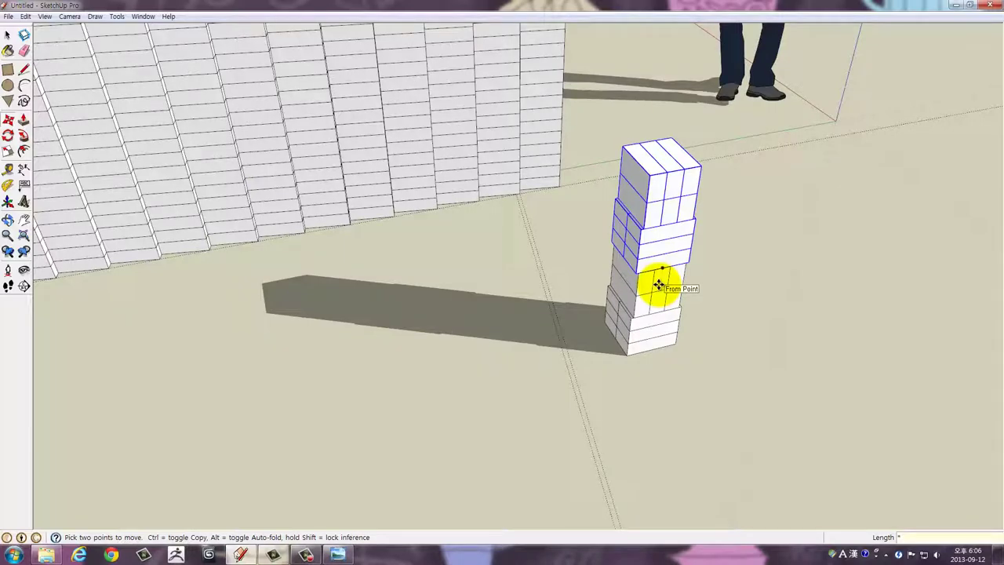
# Repeat the copy upward to heighten the tower, then window-select the whole tower
pyautogui.press('Return')
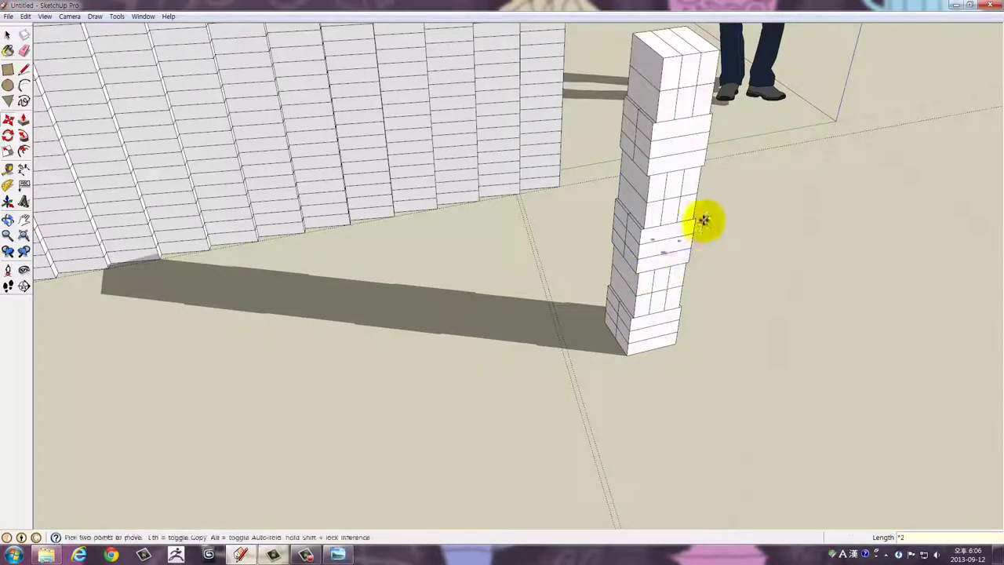
pyautogui.moveTo(704, 217); pyautogui.dragTo(695, 455)
pyautogui.moveTo(703, 460); pyautogui.dragTo(578, 224)
pyautogui.moveTo(578, 224); pyautogui.dragTo(622, 362)
pyautogui.scroll(3)
pyautogui.scroll(3)
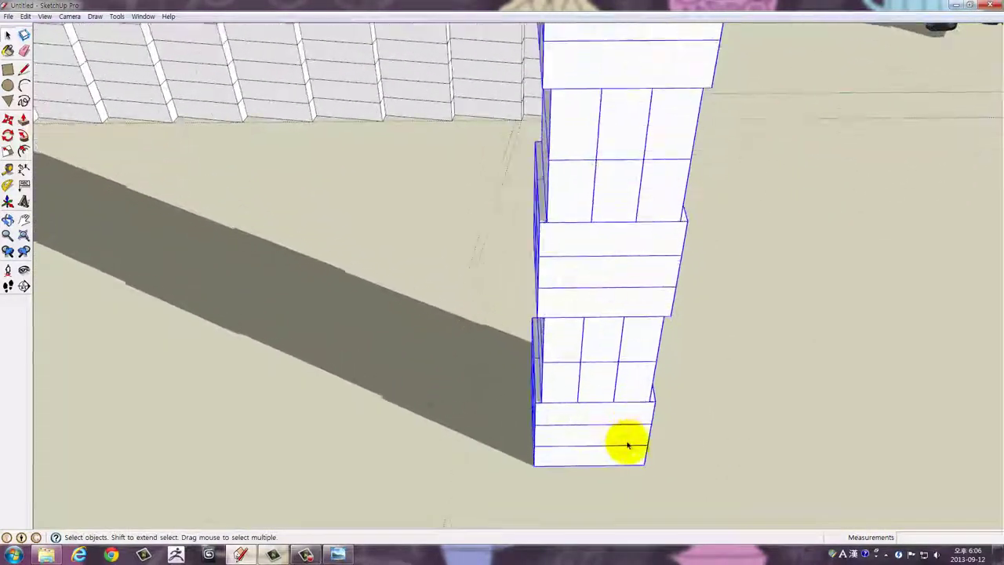
# Copy the tower and place it beside the original
pyautogui.press('m')
pyautogui.press('ctrl')
pyautogui.click(643, 466)
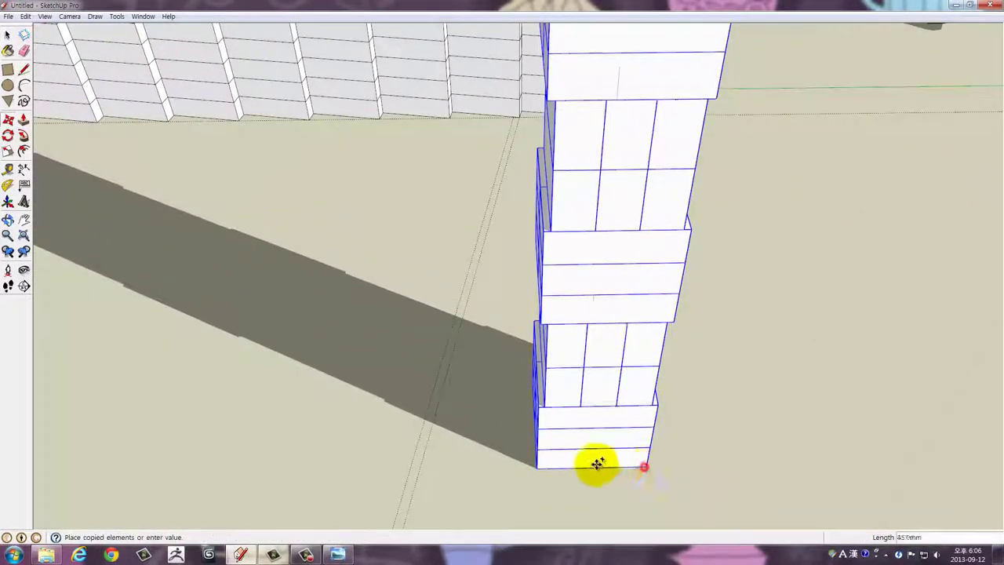
pyautogui.click(536, 469)
pyautogui.moveTo(460, 410); pyautogui.dragTo(170, 45)
# Rotate the copied tower 90° so its courses alternate with the first tower
pyautogui.click(23, 119)
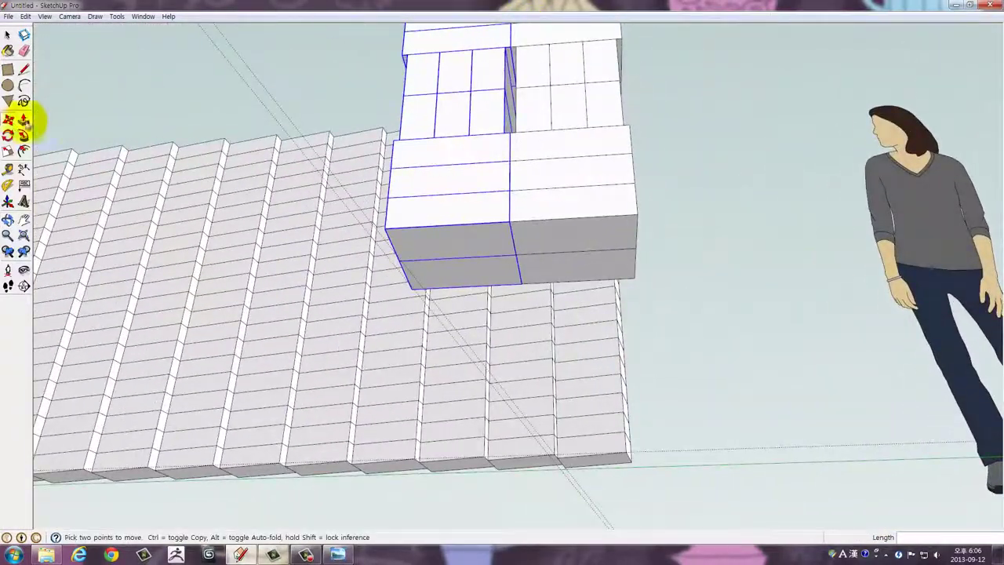
pyautogui.click(9, 137)
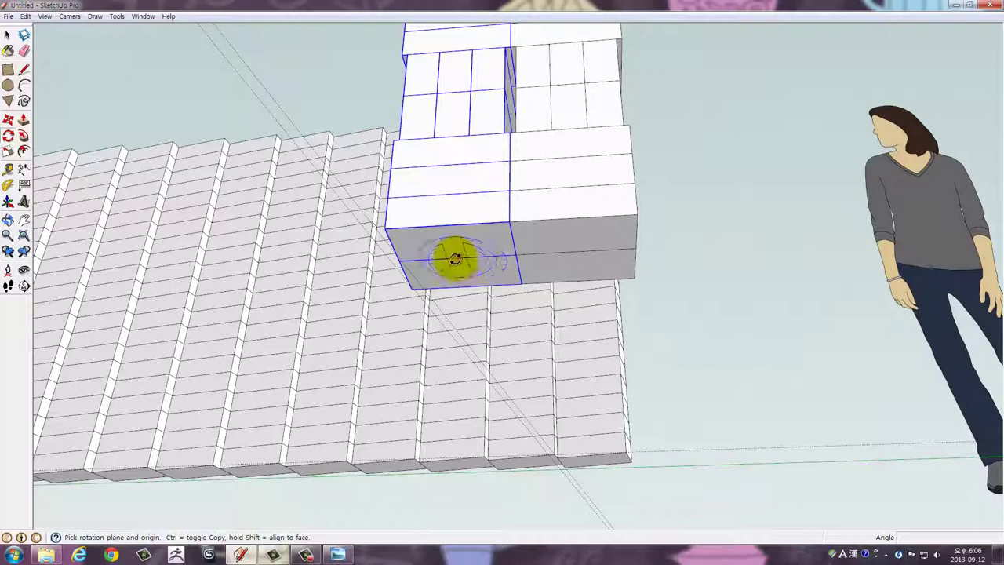
pyautogui.click(455, 258)
pyautogui.click(479, 242)
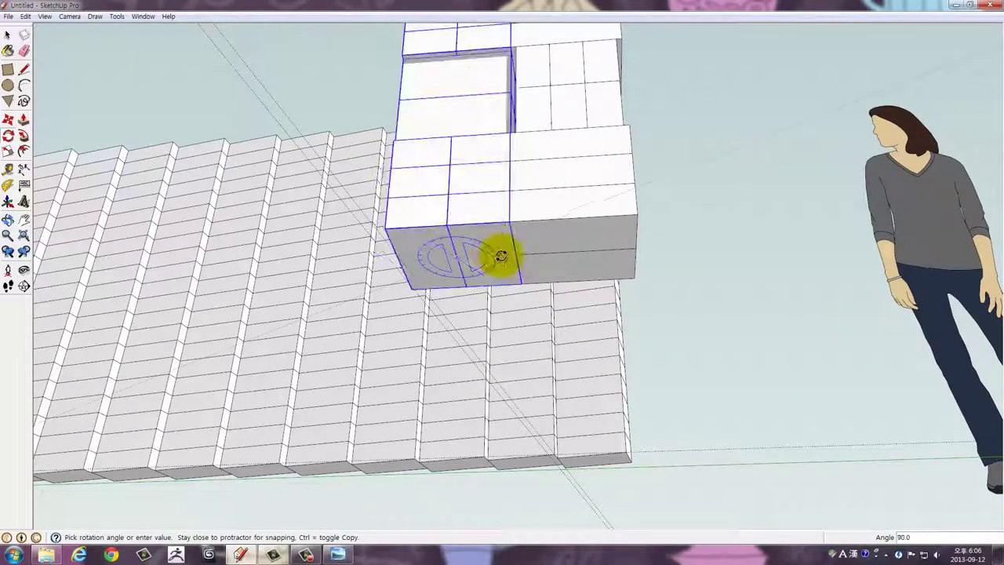
pyautogui.click(502, 256)
pyautogui.moveTo(502, 256); pyautogui.dragTo(468, 278)
# Window-select the pair of crossed towers
pyautogui.press('space')
pyautogui.moveTo(433, 227); pyautogui.dragTo(630, 475)
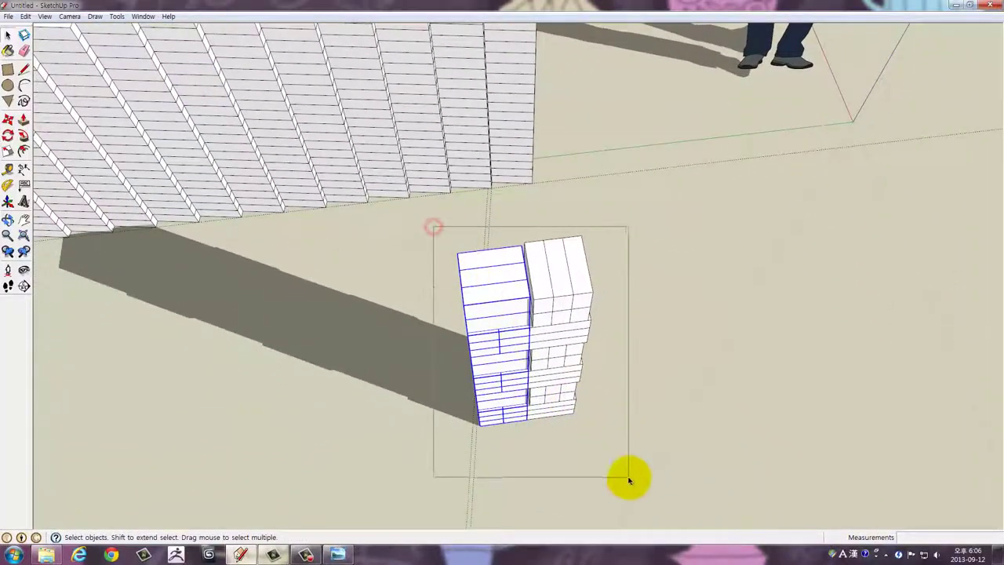
pyautogui.moveTo(629, 475); pyautogui.dragTo(578, 401)
pyautogui.scroll(3)
pyautogui.scroll(3)
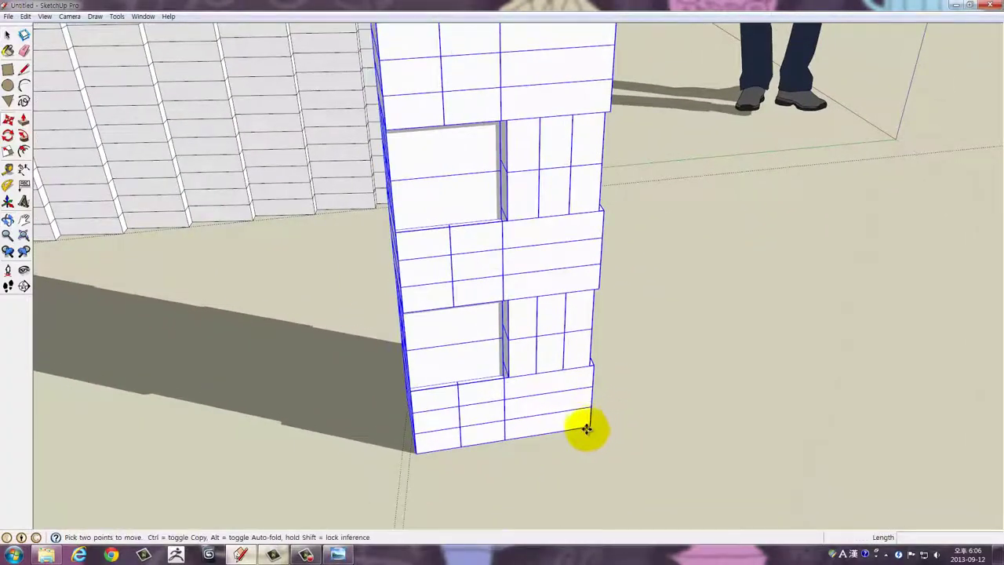
# Copy the towers sideways 400 mm, array them to five, and view the wall frontally
pyautogui.click(587, 428)
pyautogui.press('ctrl')
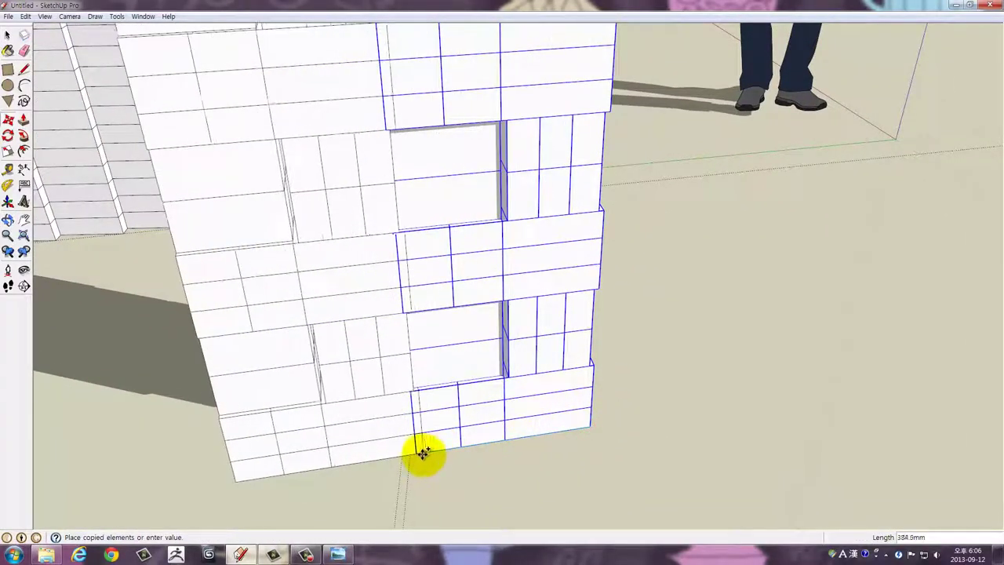
pyautogui.click(416, 455)
pyautogui.write('*5')
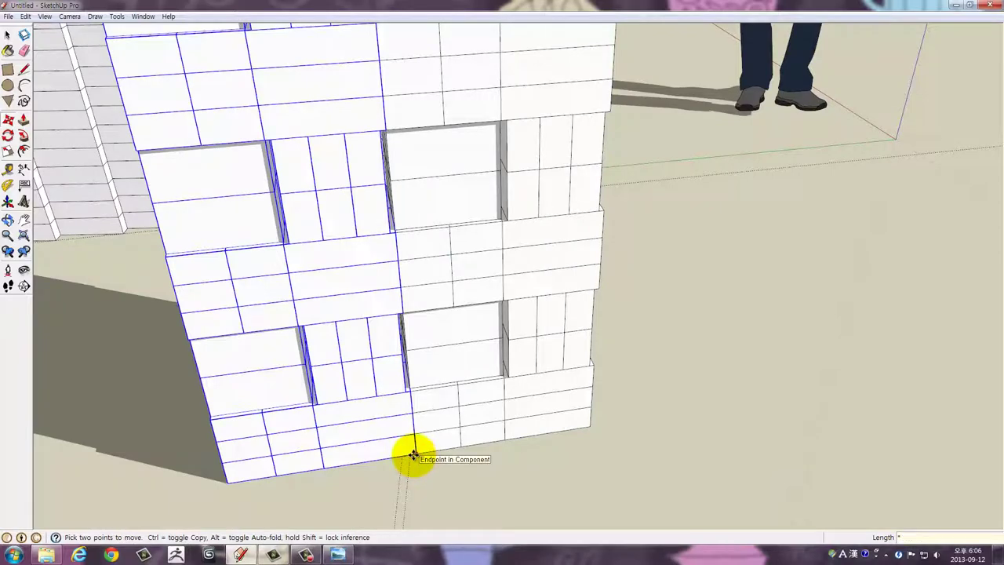
pyautogui.press('Return')
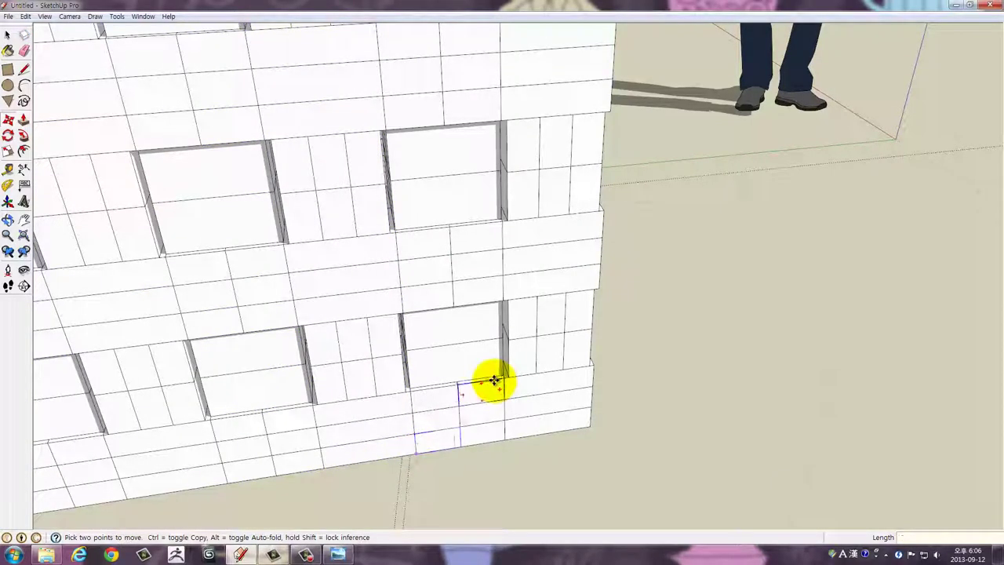
pyautogui.moveTo(494, 380); pyautogui.dragTo(287, 206)
# Window-select the bottom course of blocks along the row of towers
pyautogui.scroll(3)
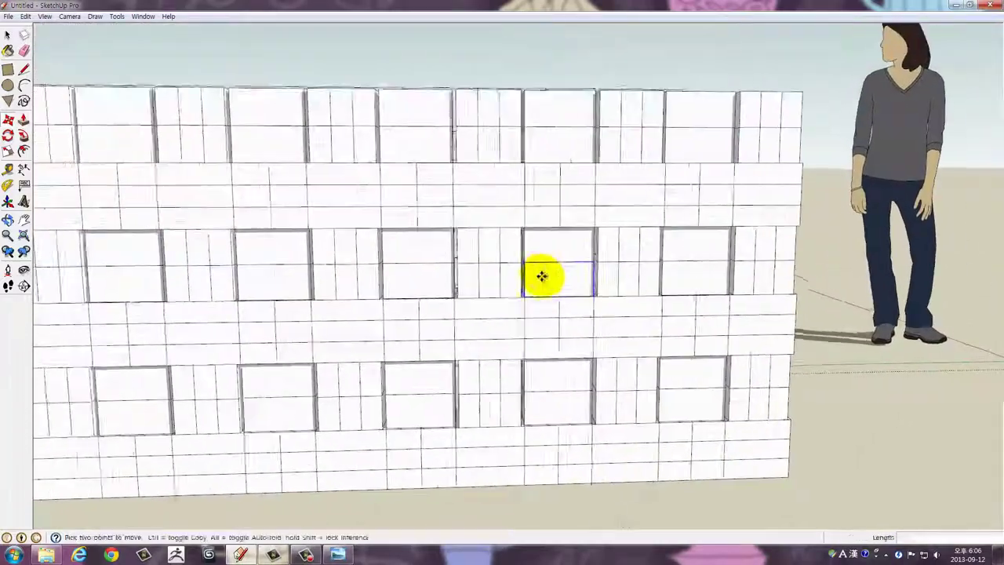
pyautogui.scroll(-3)
pyautogui.moveTo(542, 276); pyautogui.dragTo(254, 245)
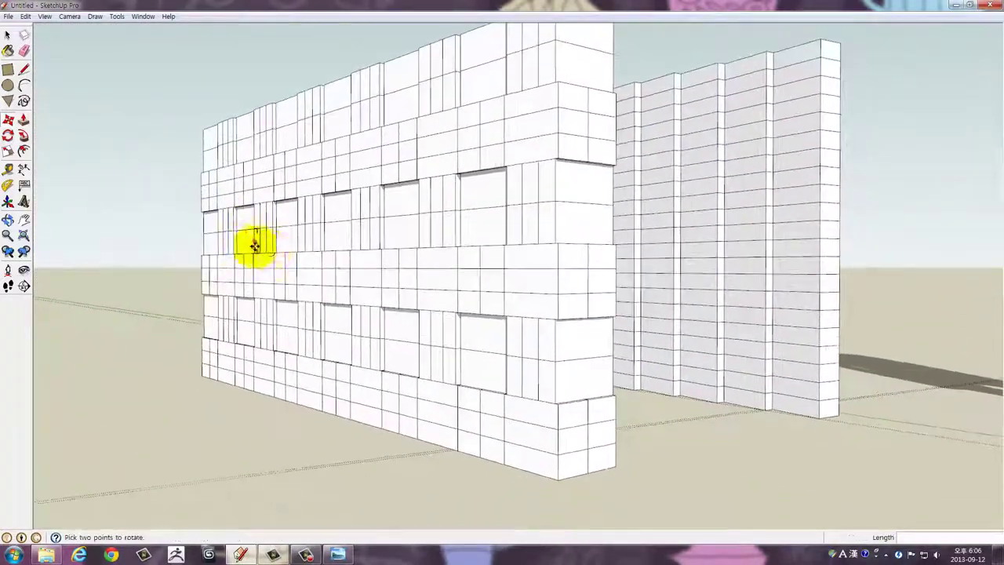
pyautogui.moveTo(157, 224); pyautogui.dragTo(233, 337)
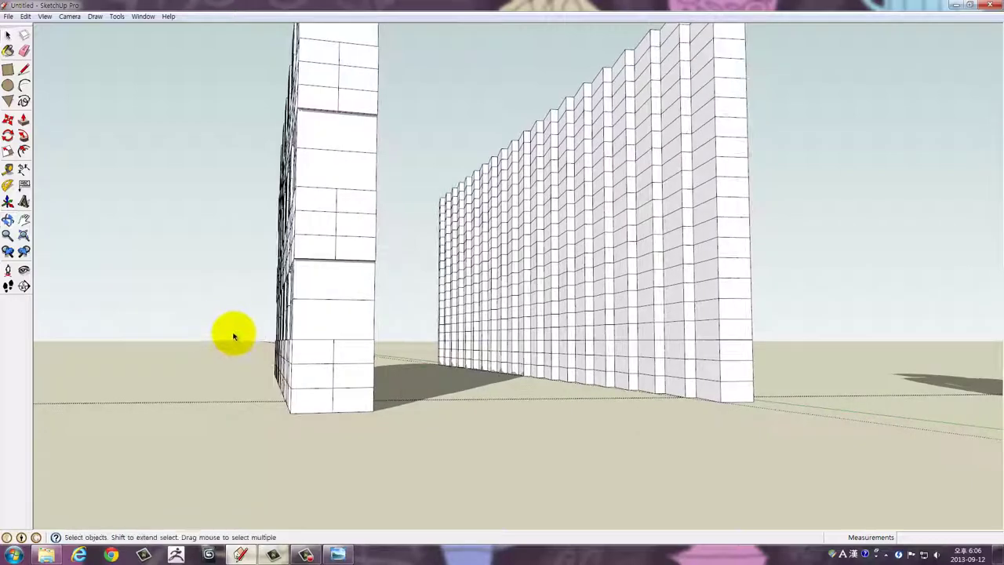
pyautogui.moveTo(233, 337); pyautogui.dragTo(399, 450)
pyautogui.moveTo(399, 451); pyautogui.dragTo(387, 449)
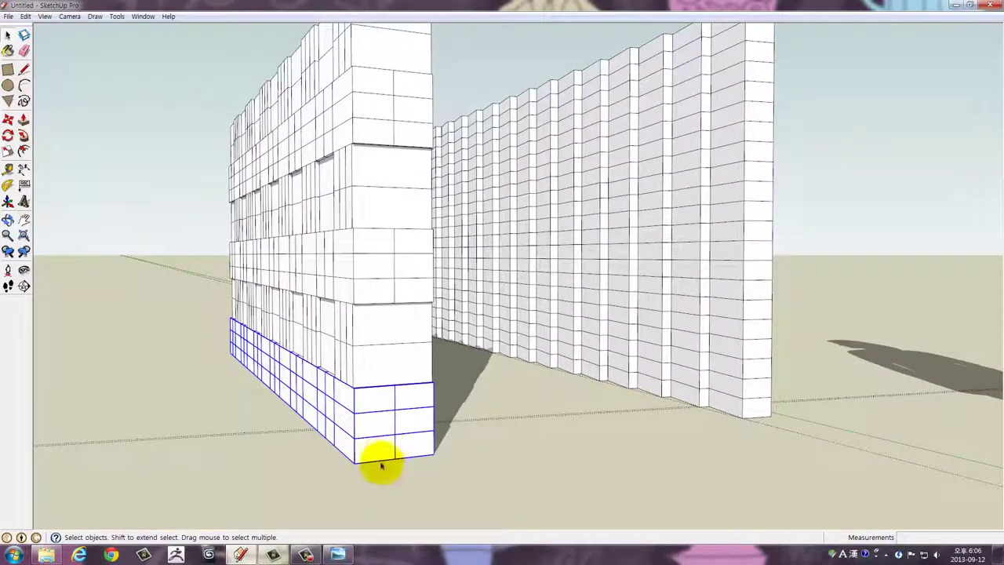
pyautogui.scroll(-3)
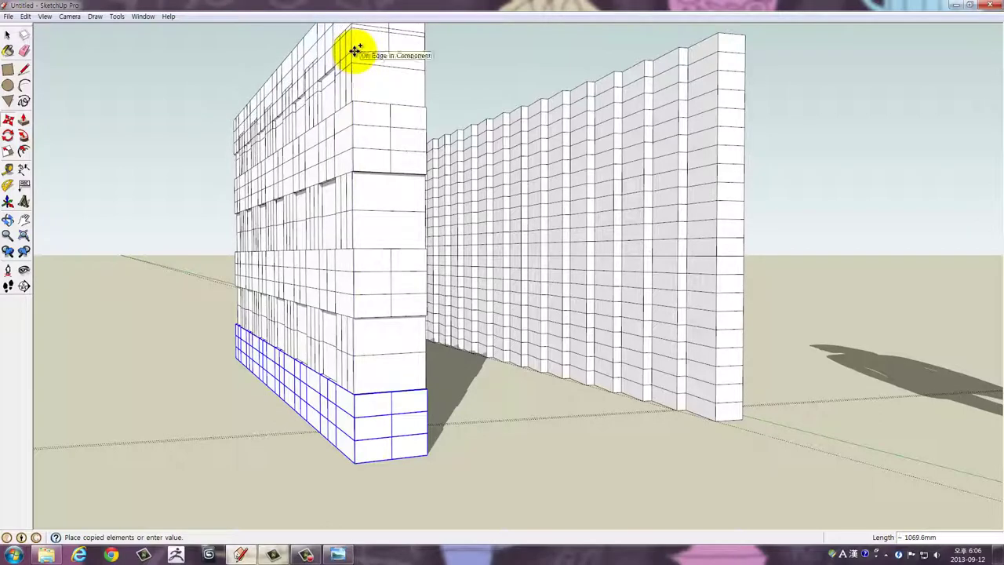
# Place two copies of the base course higher up the tower
pyautogui.click(352, 102)
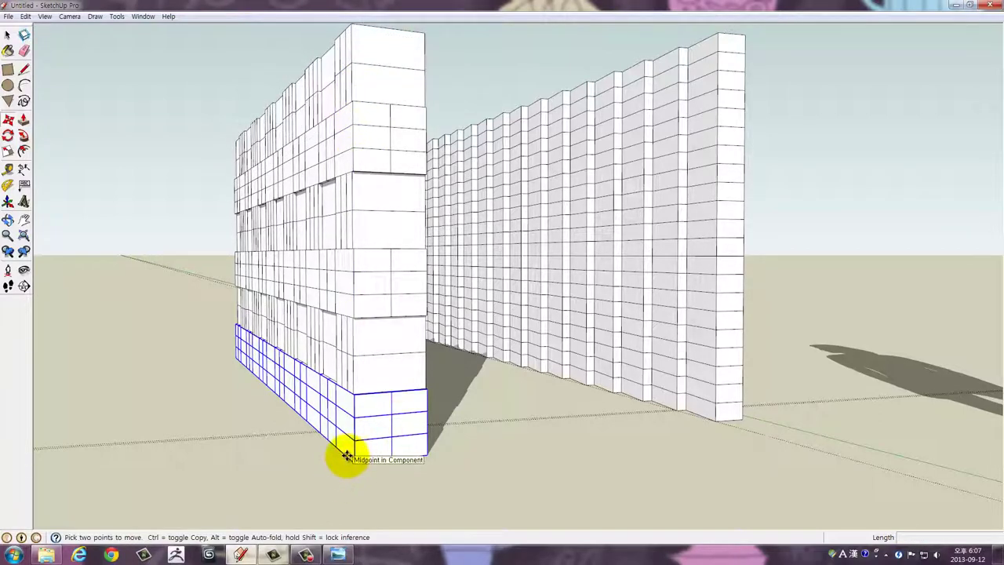
pyautogui.middleClick(355, 84)
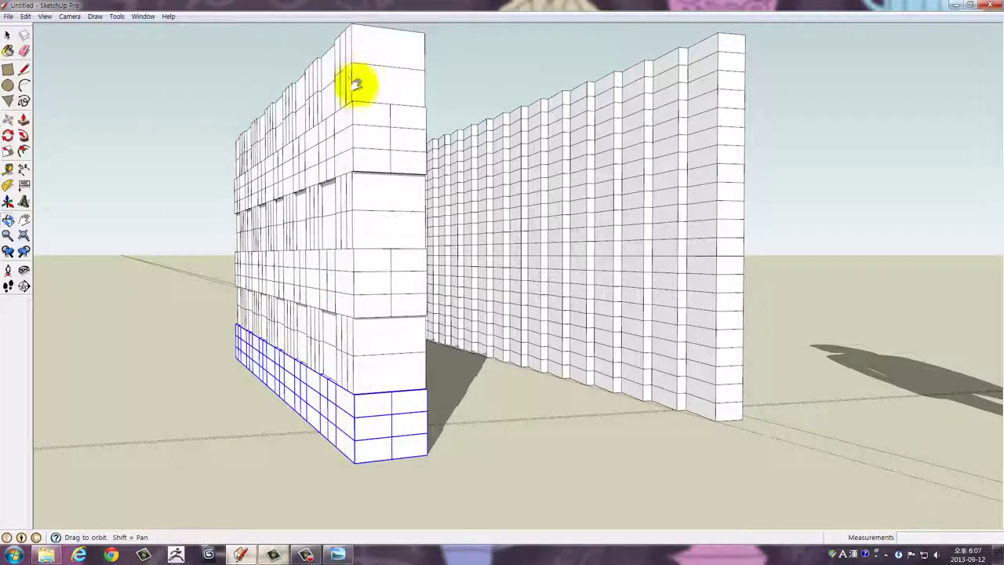
pyautogui.moveTo(356, 84); pyautogui.dragTo(381, 279)
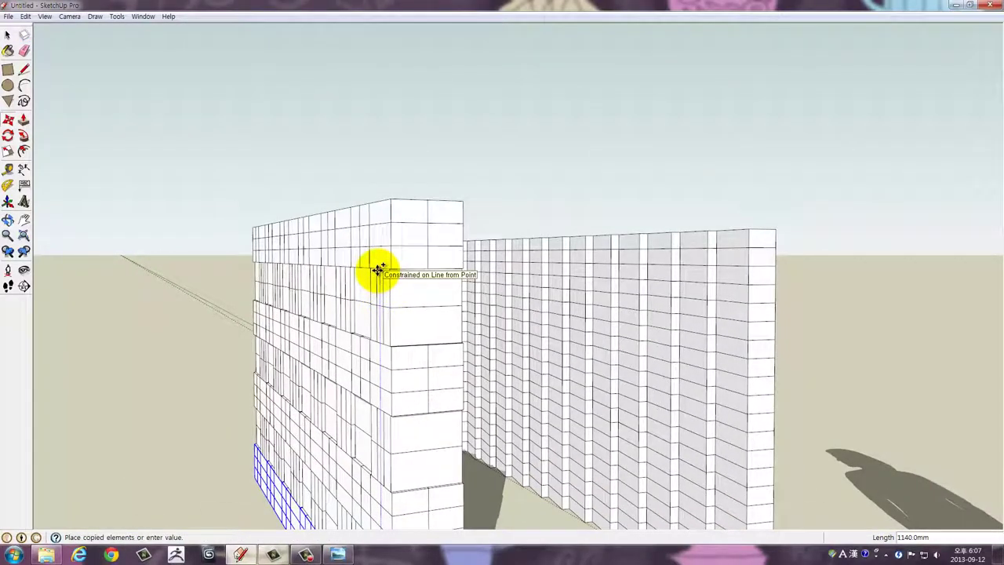
pyautogui.click(378, 271)
pyautogui.press('space')
# Open the right and left wall groups in turn to inspect each one
pyautogui.moveTo(432, 139); pyautogui.dragTo(665, 287)
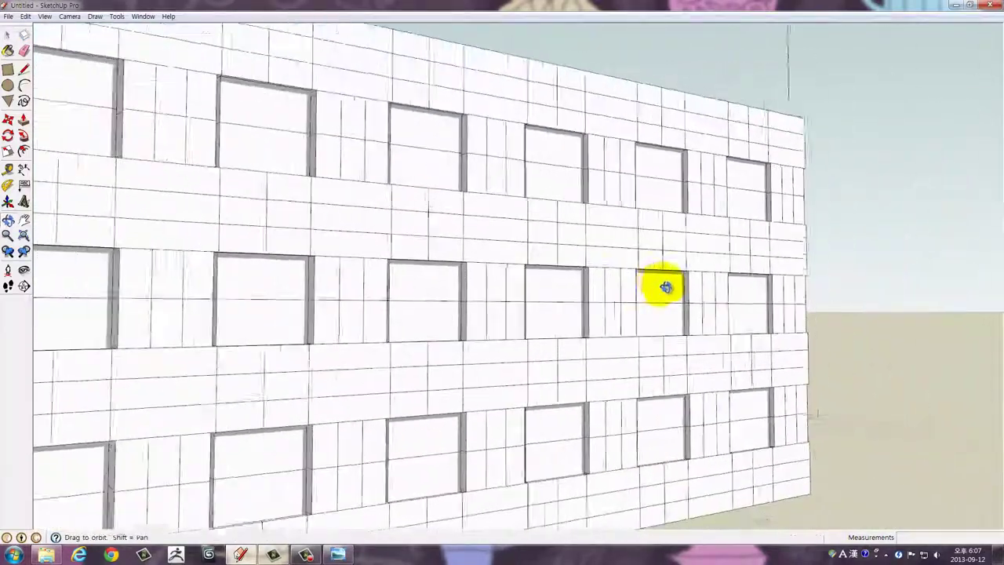
pyautogui.scroll(-3)
pyautogui.scroll(-3)
pyautogui.scroll(3)
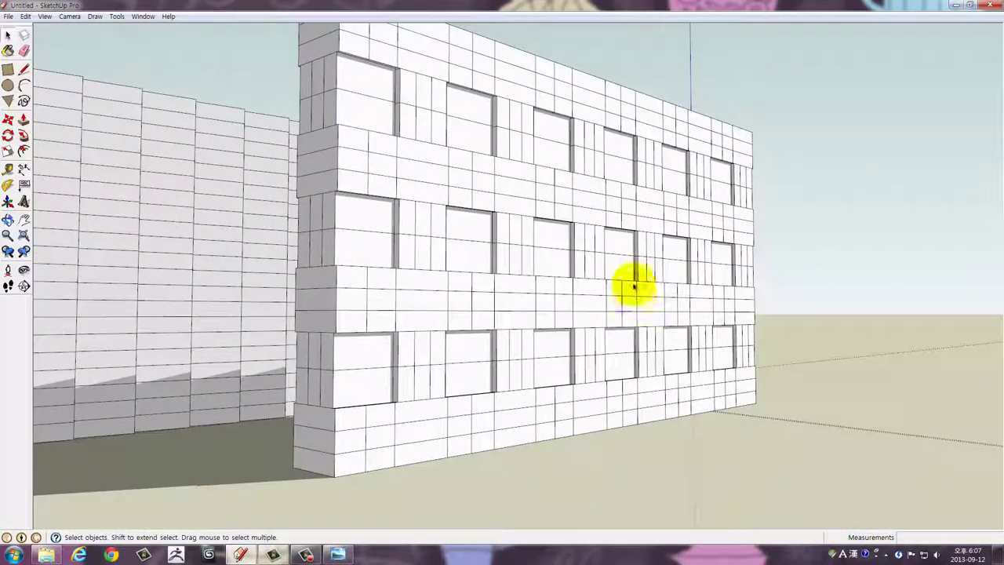
pyautogui.click(870, 269)
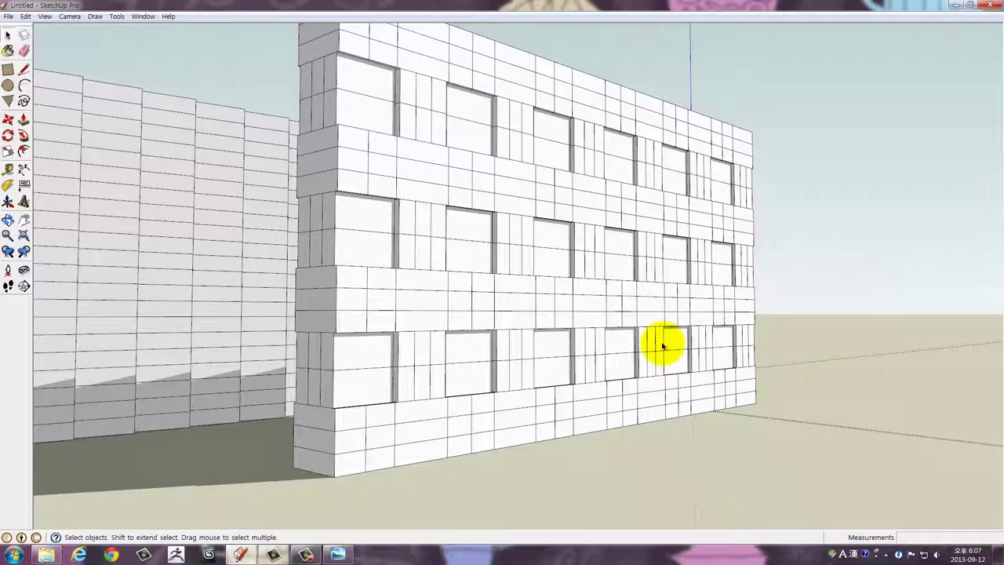
pyautogui.moveTo(706, 340); pyautogui.dragTo(385, 363)
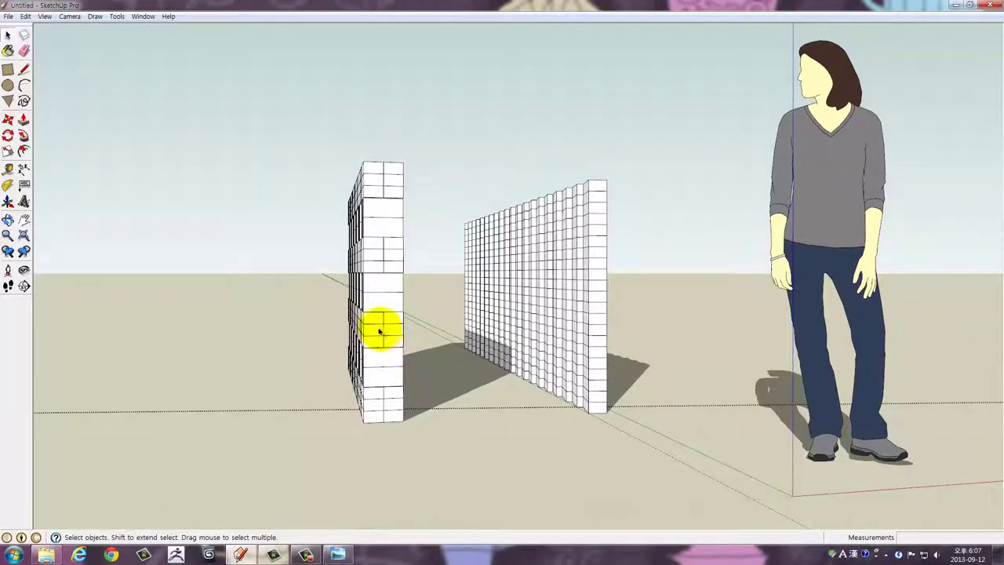
pyautogui.moveTo(362, 312); pyautogui.dragTo(426, 286)
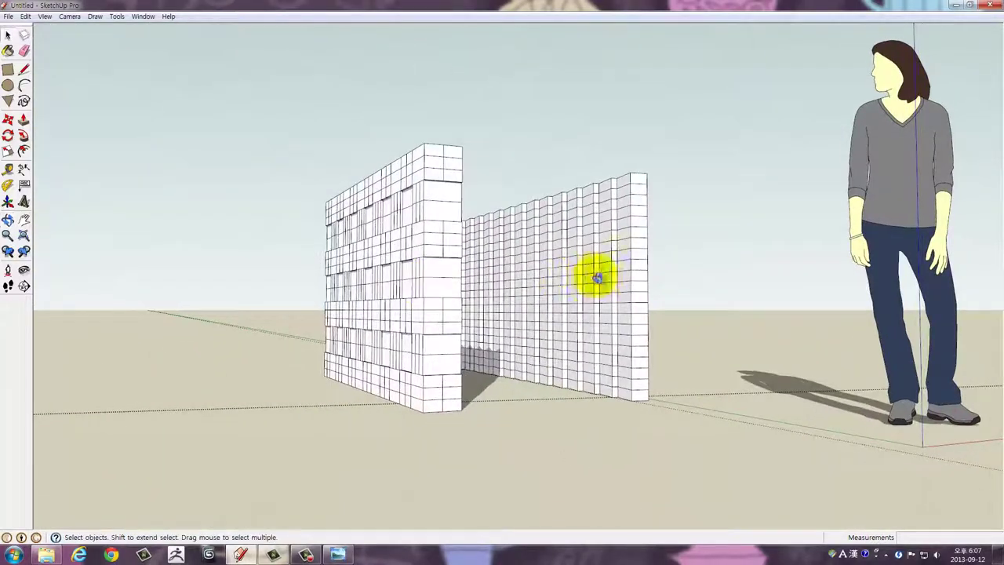
pyautogui.moveTo(597, 277); pyautogui.dragTo(619, 439)
pyautogui.doubleClick(619, 400)
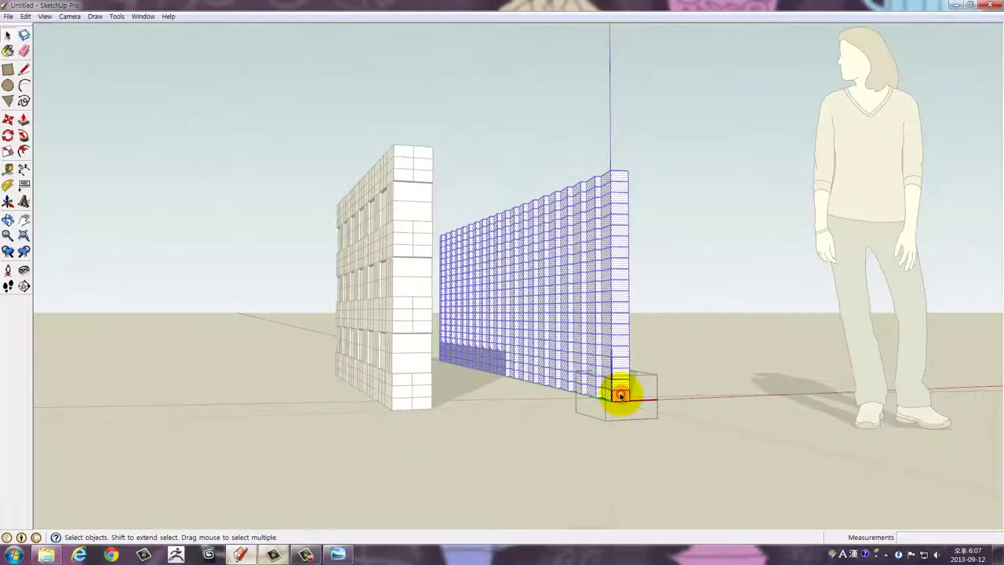
pyautogui.click(682, 377)
pyautogui.doubleClick(397, 405)
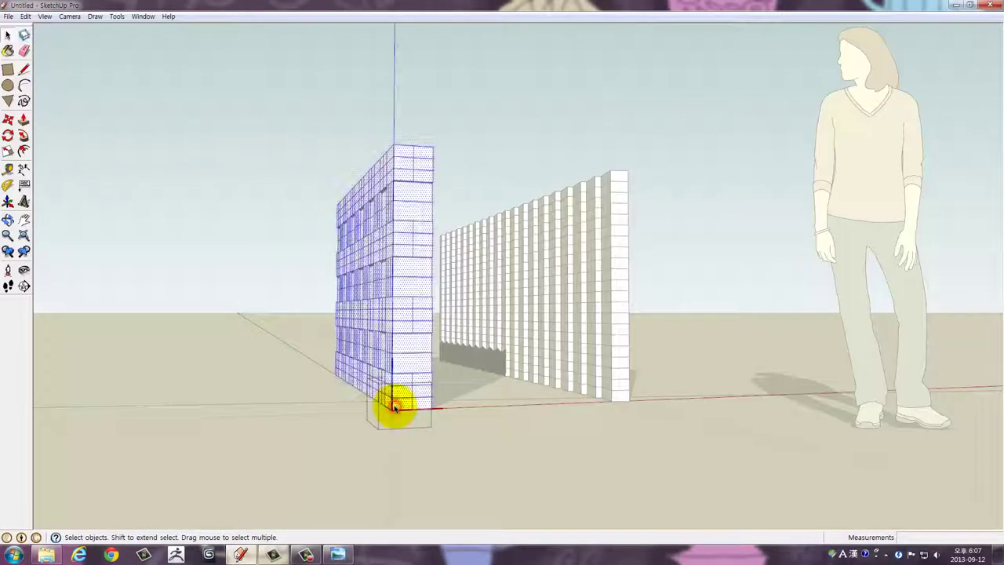
pyautogui.click(482, 427)
pyautogui.moveTo(481, 426); pyautogui.dragTo(498, 381)
pyautogui.scroll(-3)
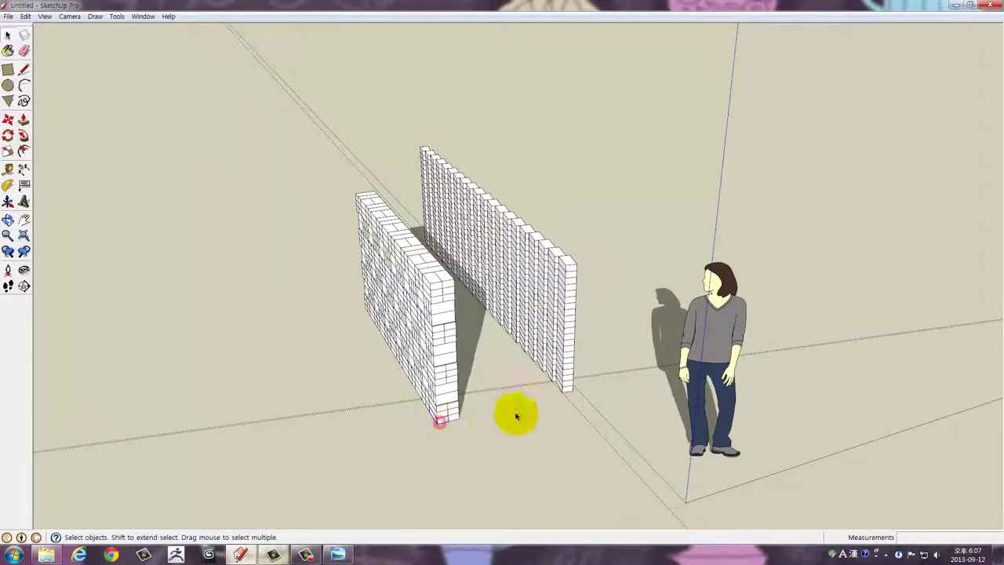
# Copy the bottom brick out onto the ground beside the walls
pyautogui.press('m')
pyautogui.click(471, 446)
pyautogui.press('ctrl')
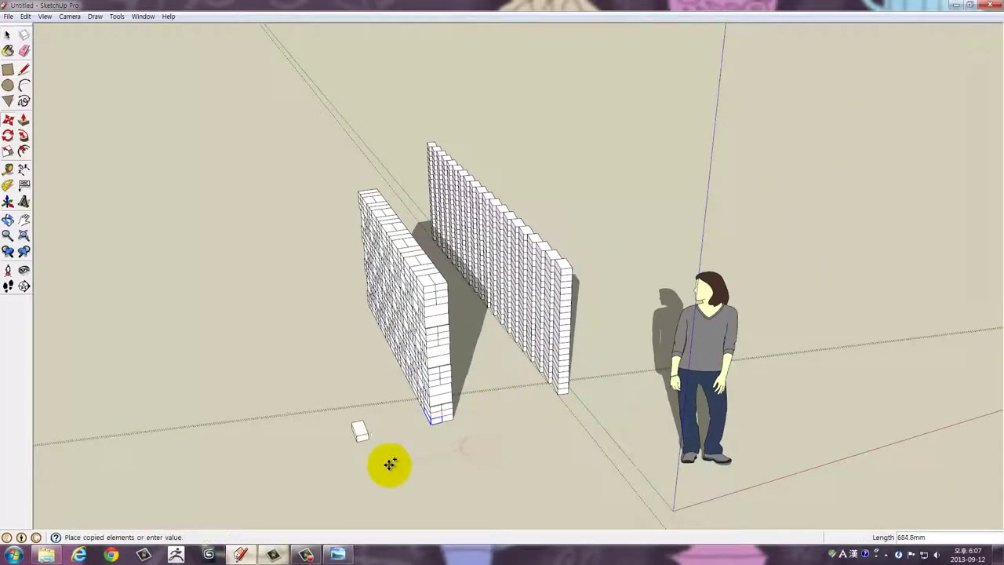
pyautogui.moveTo(456, 462); pyautogui.dragTo(541, 293)
pyautogui.press('space')
# Select the right brick wall and open the Layers manager from the Window menu
pyautogui.click(528, 353)
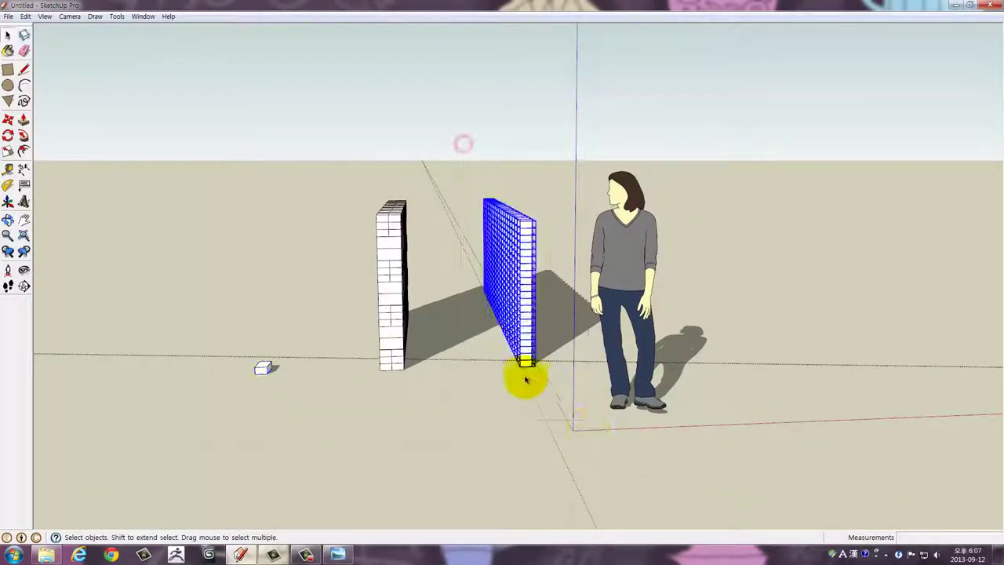
pyautogui.click(37, 17)
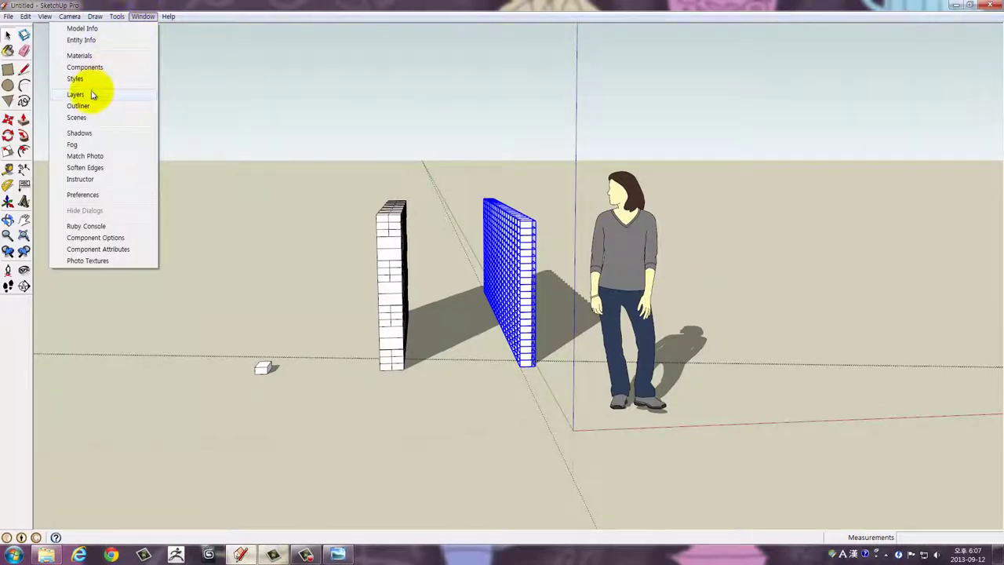
pyautogui.click(92, 94)
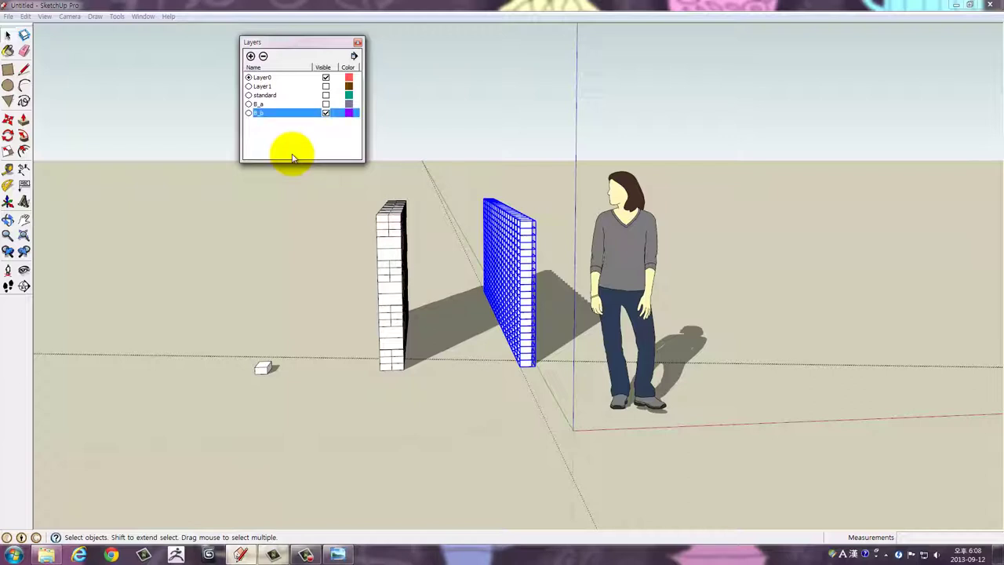
# Assign the selected wall to layer B_b and hide B_b
pyautogui.rightClick(534, 247)
pyautogui.click(537, 248)
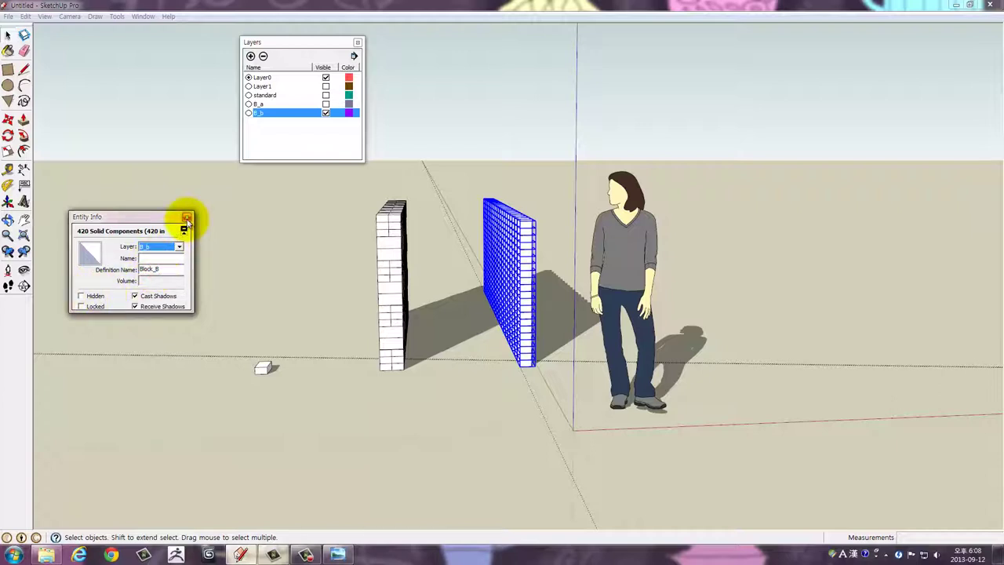
pyautogui.click(186, 218)
pyautogui.click(326, 112)
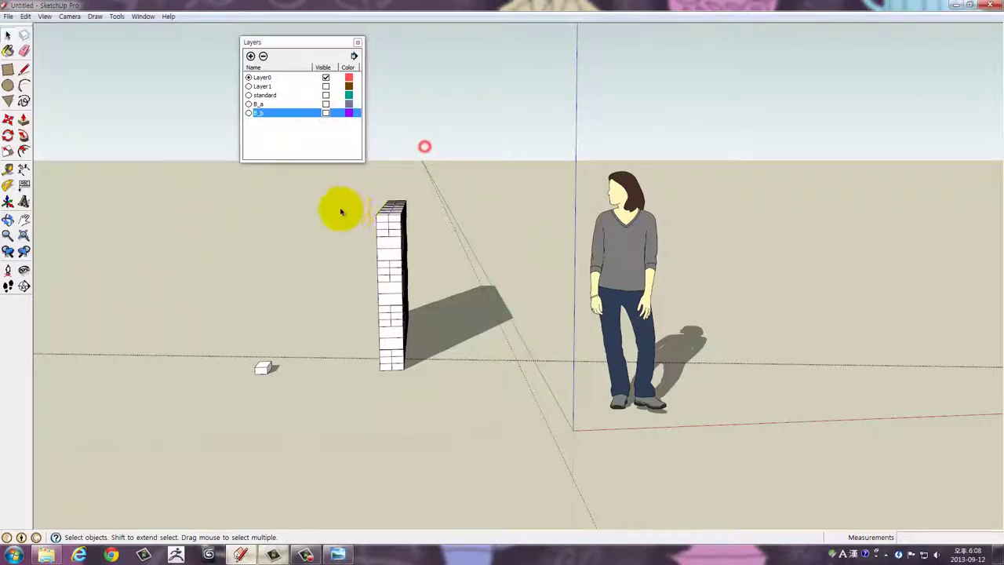
# Add layer B_c, put the remaining wall on it, and hide B_c
pyautogui.click(250, 55)
pyautogui.write('B_c')
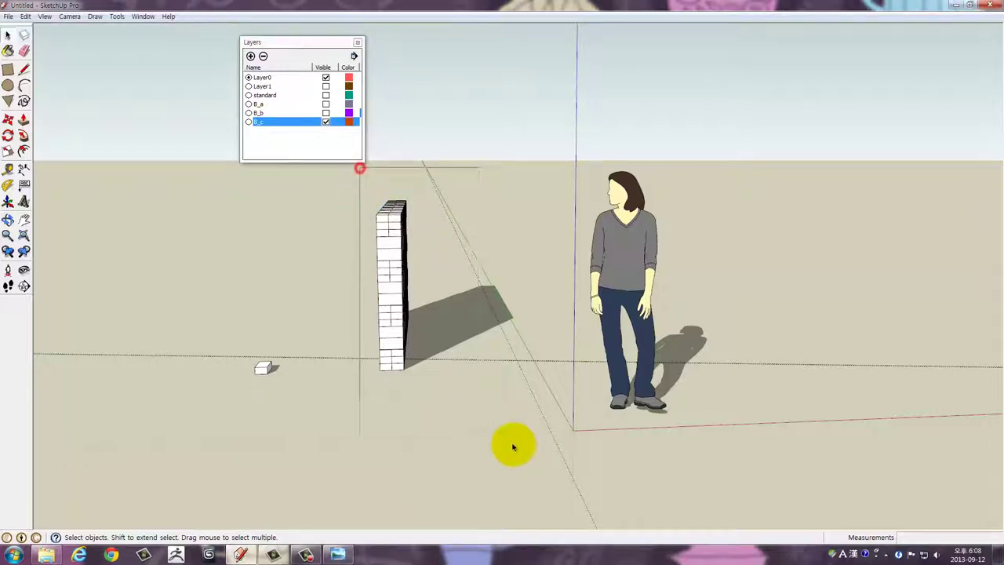
pyautogui.click(392, 264)
pyautogui.rightClick(397, 261)
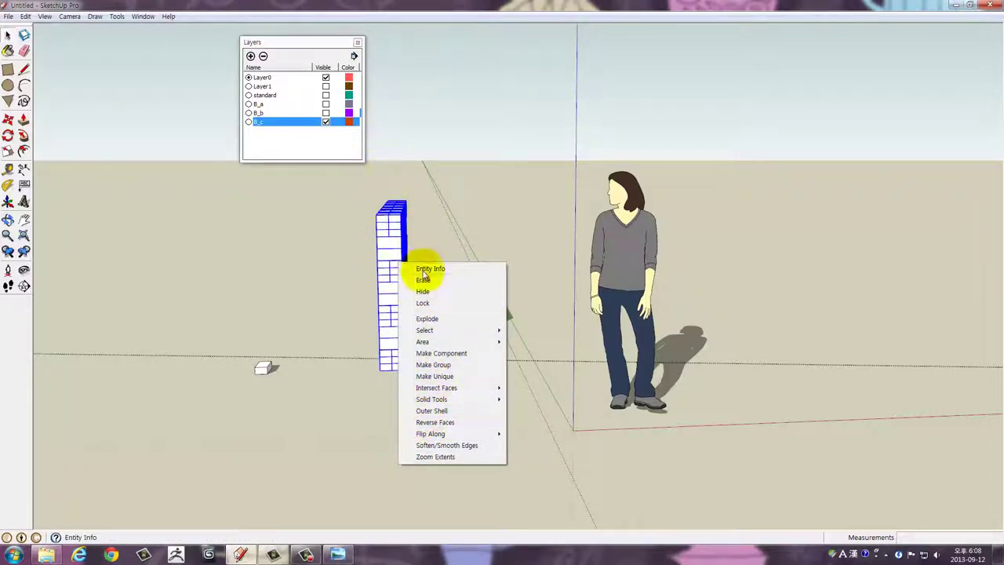
pyautogui.click(428, 269)
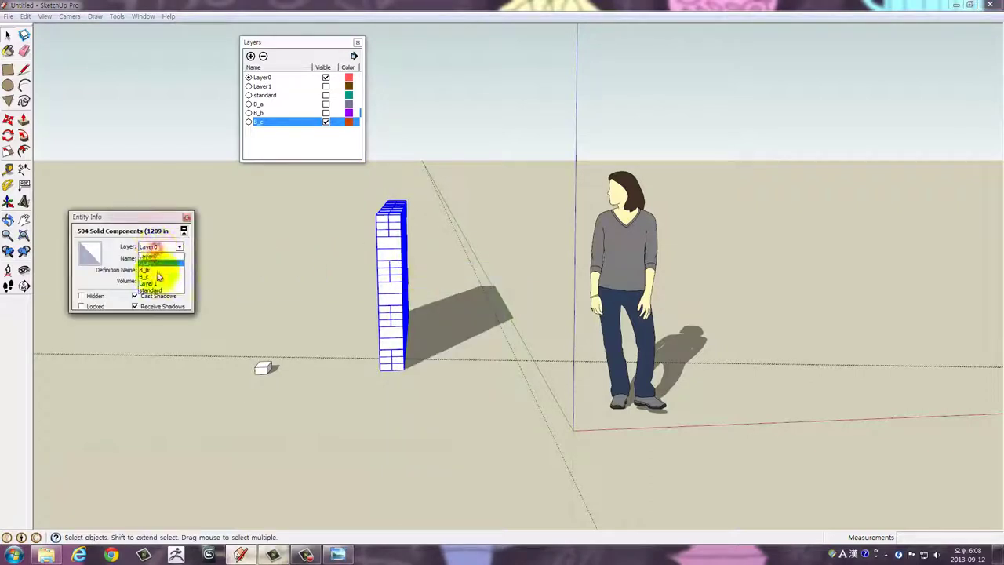
pyautogui.click(157, 277)
pyautogui.click(326, 122)
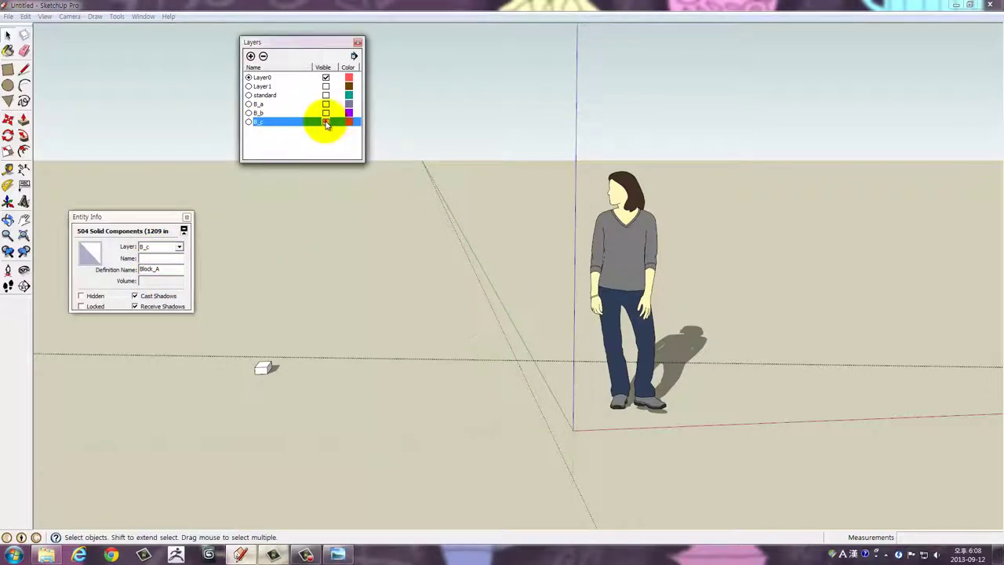
pyautogui.moveTo(260, 307); pyautogui.dragTo(379, 301)
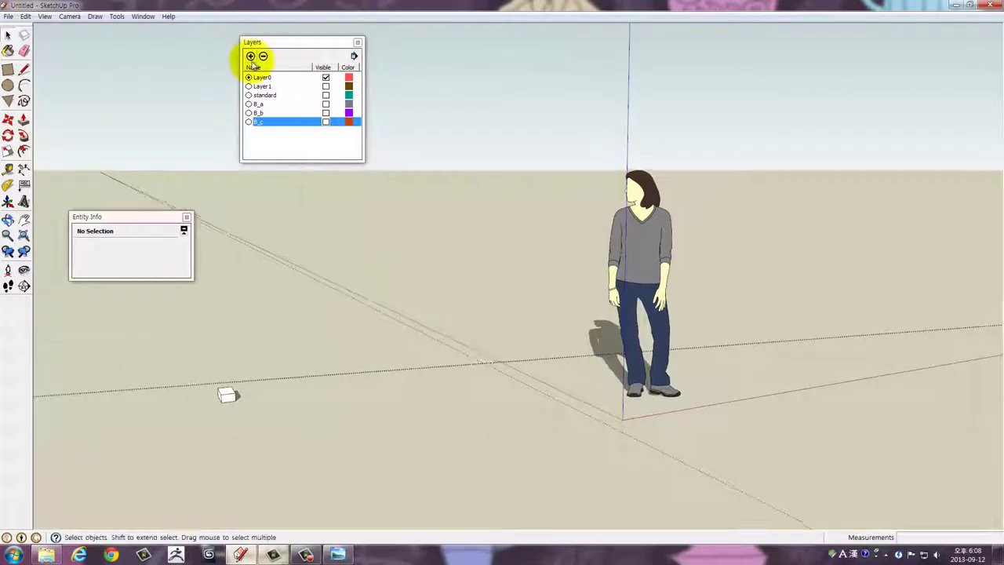
# Add layer B_d and put the lone brick box on it
pyautogui.click(250, 55)
pyautogui.write('B_d')
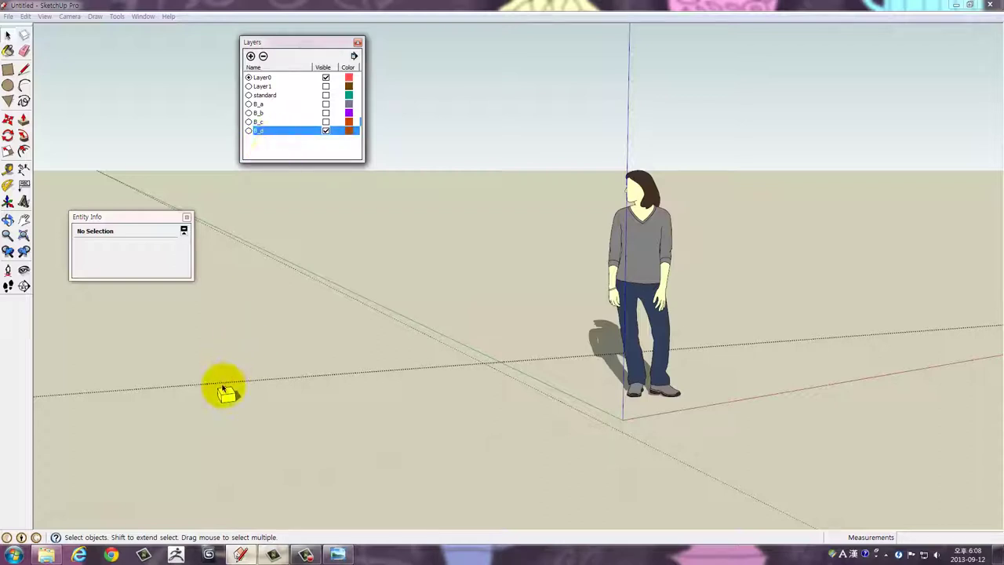
pyautogui.doubleClick(228, 394)
pyautogui.rightClick(233, 395)
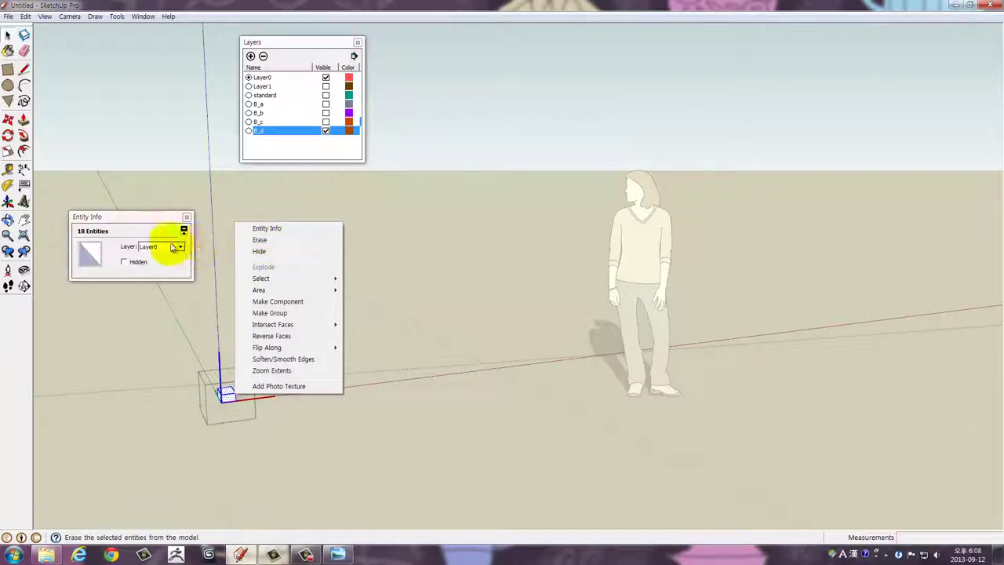
pyautogui.click(179, 246)
pyautogui.click(165, 284)
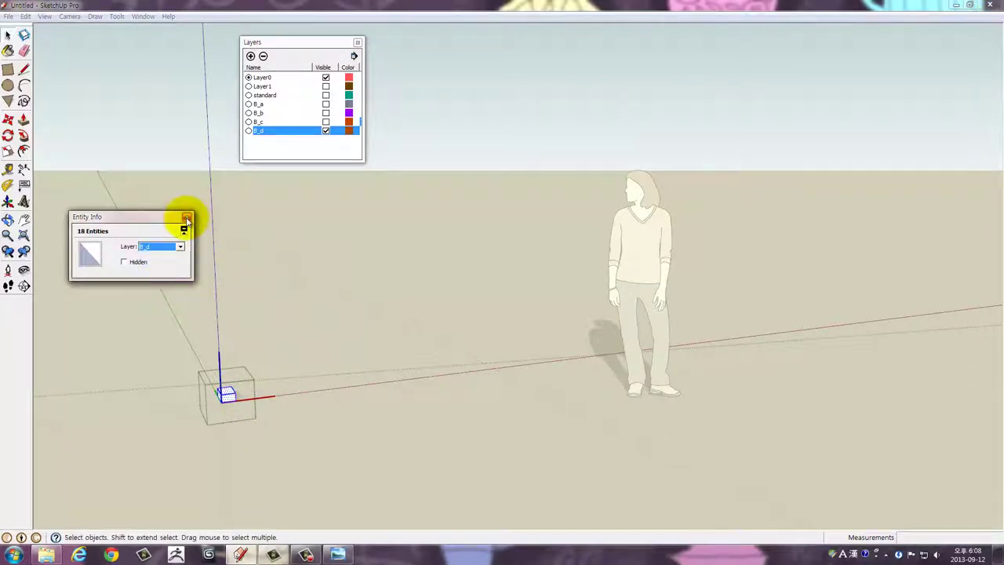
pyautogui.click(187, 219)
pyautogui.click(249, 269)
pyautogui.moveTo(254, 374); pyautogui.dragTo(326, 314)
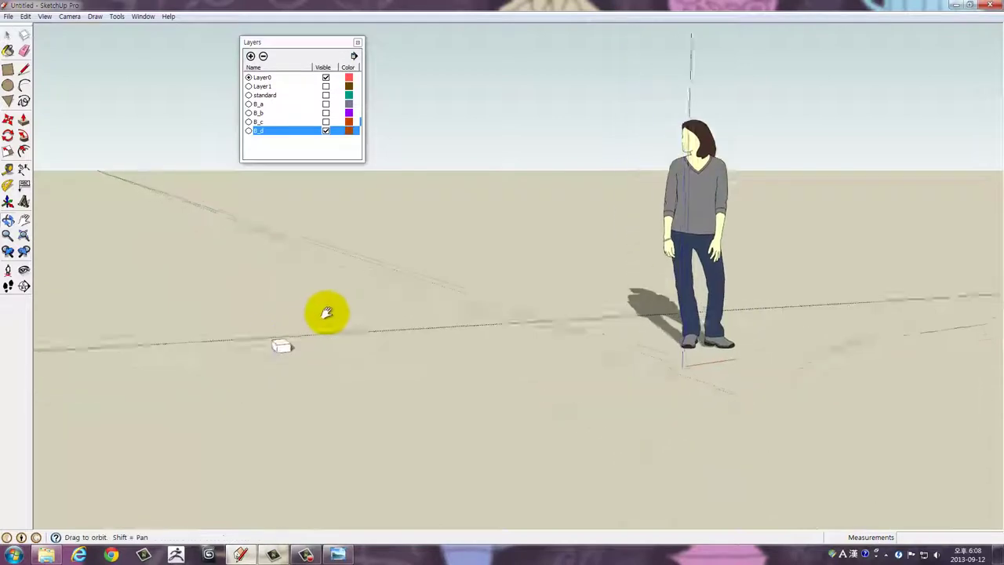
# Explode the brick box into loose geometry and start making it a component
pyautogui.doubleClick(306, 331)
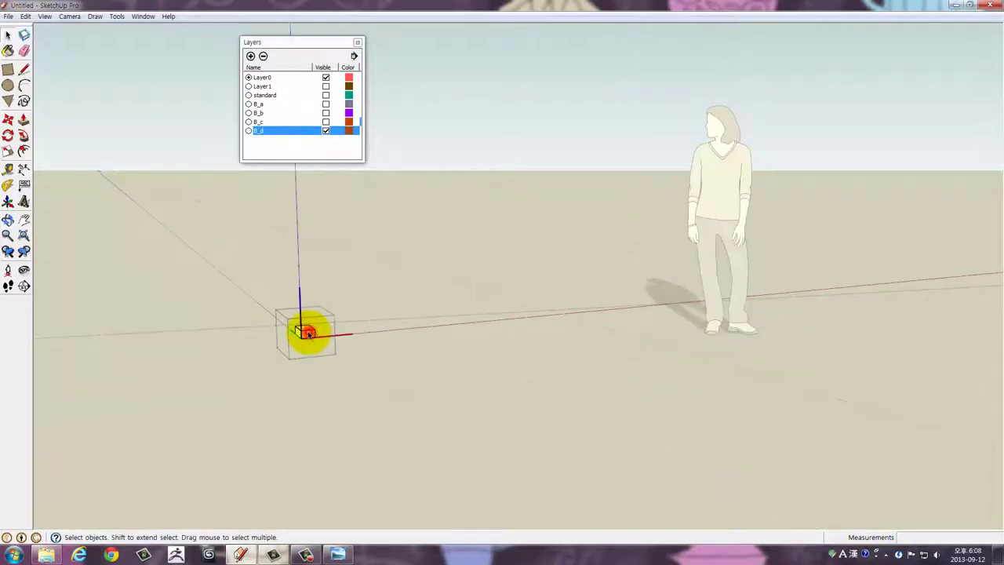
pyautogui.click(369, 318)
pyautogui.rightClick(306, 333)
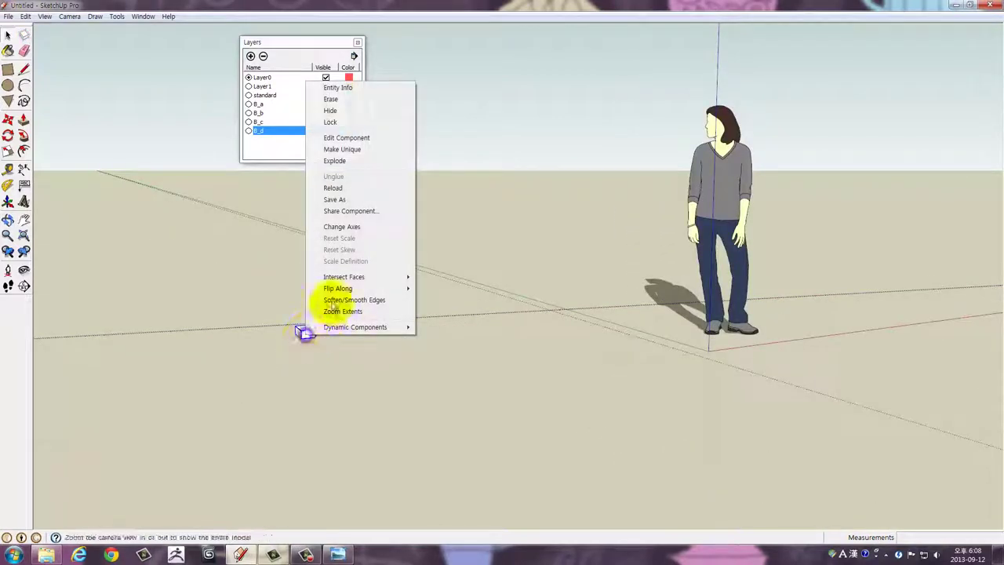
pyautogui.click(334, 160)
pyautogui.rightClick(306, 332)
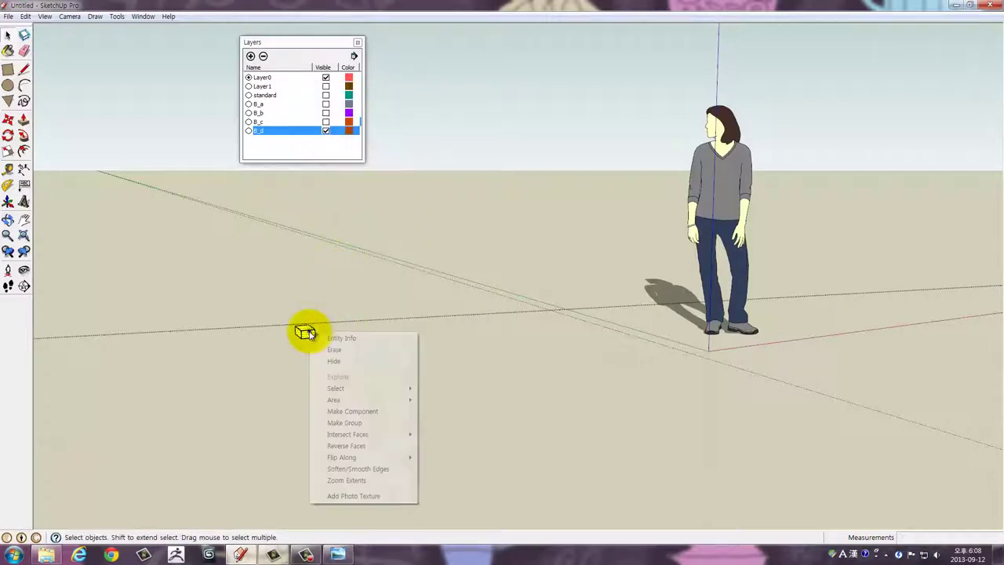
pyautogui.click(350, 414)
pyautogui.write('Block_D')
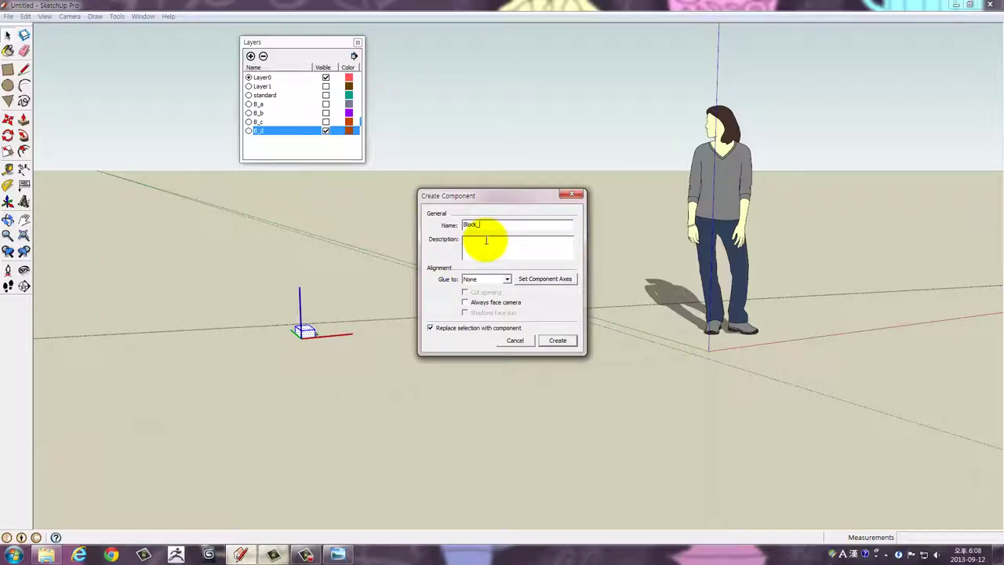
# Confirm the new brick component and orbit to look down on it
pyautogui.press('Return')
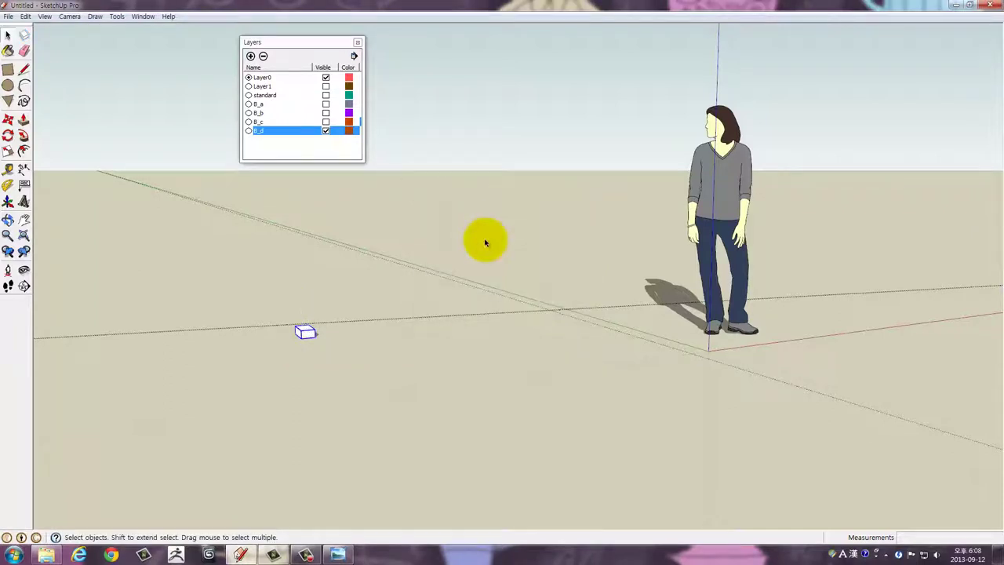
pyautogui.moveTo(377, 392); pyautogui.dragTo(690, 437)
pyautogui.moveTo(526, 365); pyautogui.dragTo(547, 424)
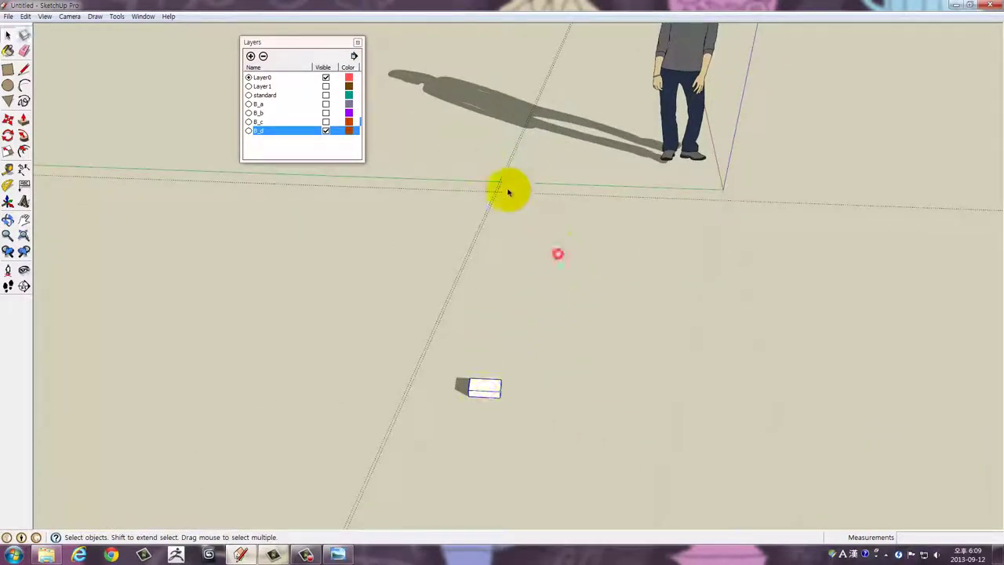
pyautogui.moveTo(528, 314); pyautogui.dragTo(538, 298)
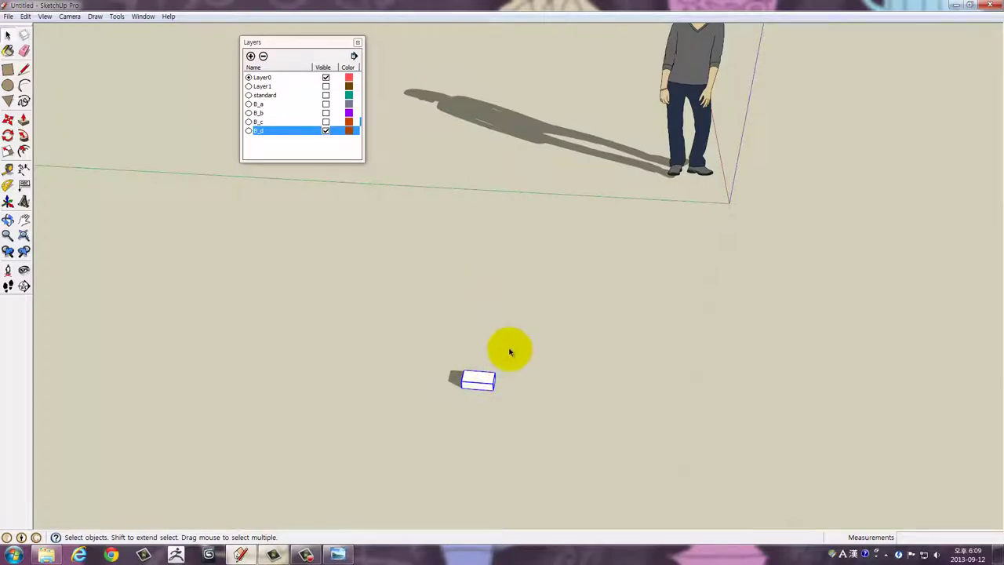
# Move the brick box across the ground to sit beside the green axis line
pyautogui.press('m')
pyautogui.click(594, 454)
pyautogui.click(635, 251)
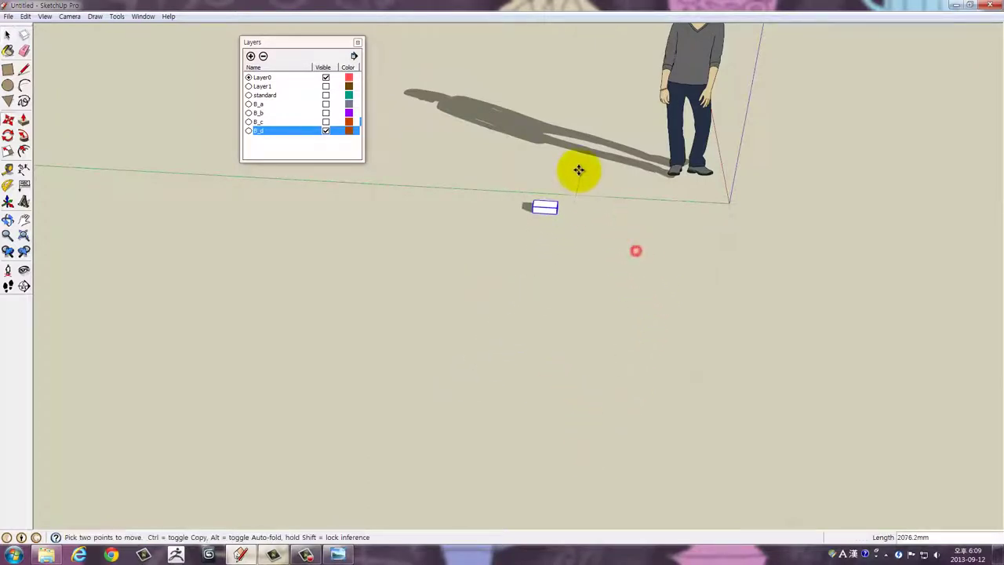
pyautogui.moveTo(578, 170); pyautogui.dragTo(722, 253)
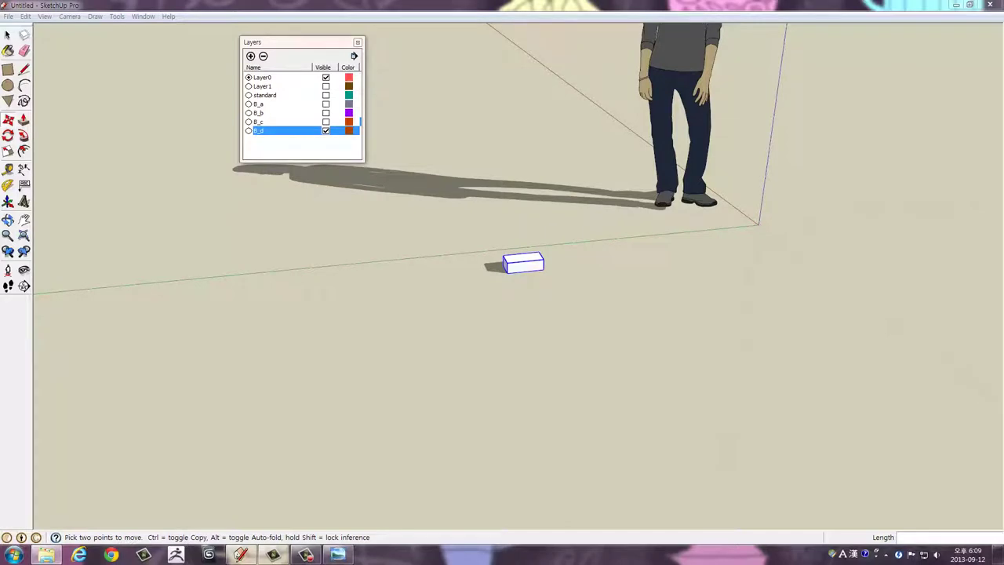
pyautogui.scroll(3)
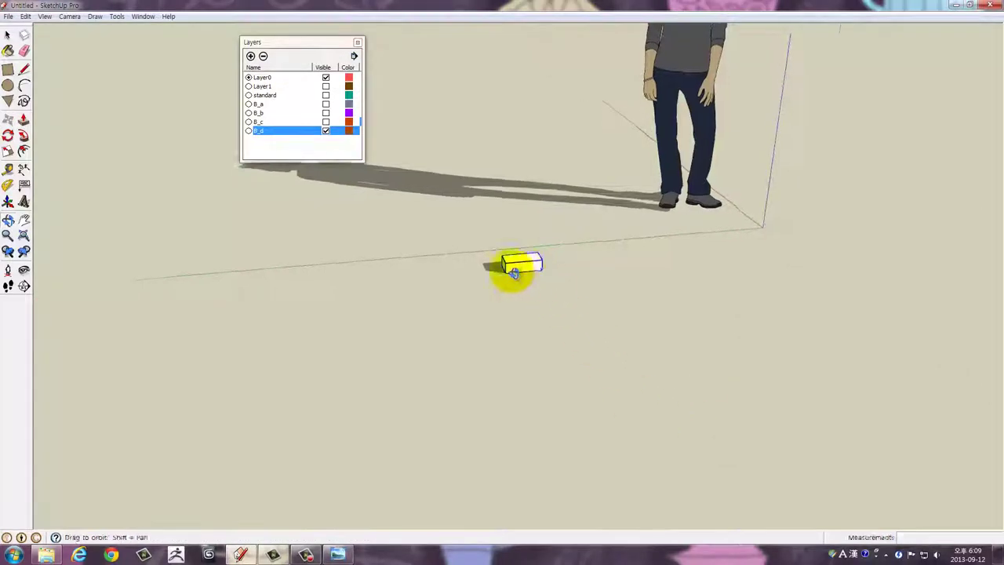
pyautogui.scroll(3)
pyautogui.scroll(3)
pyautogui.scroll(-3)
pyautogui.scroll(-3)
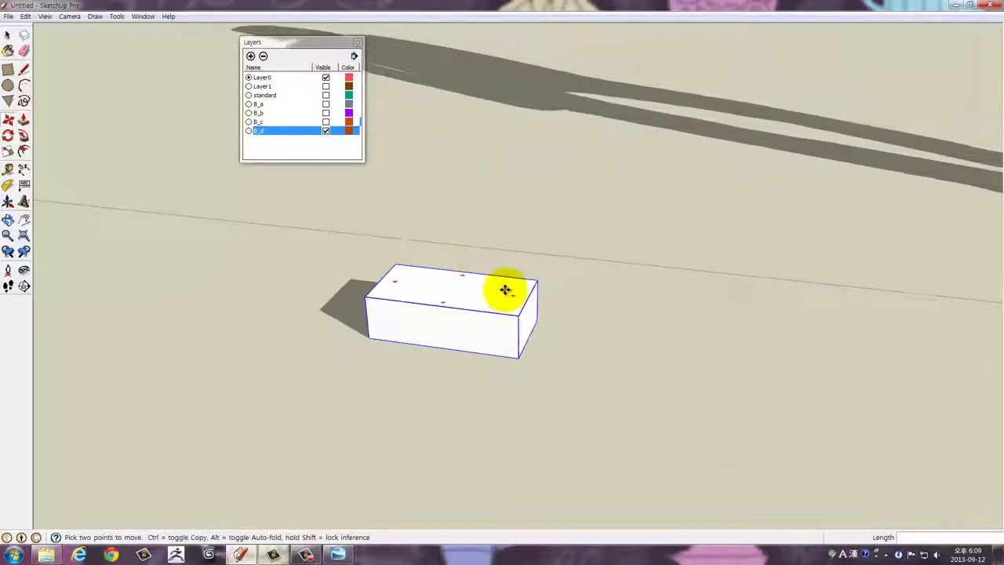
pyautogui.moveTo(509, 288); pyautogui.dragTo(500, 260)
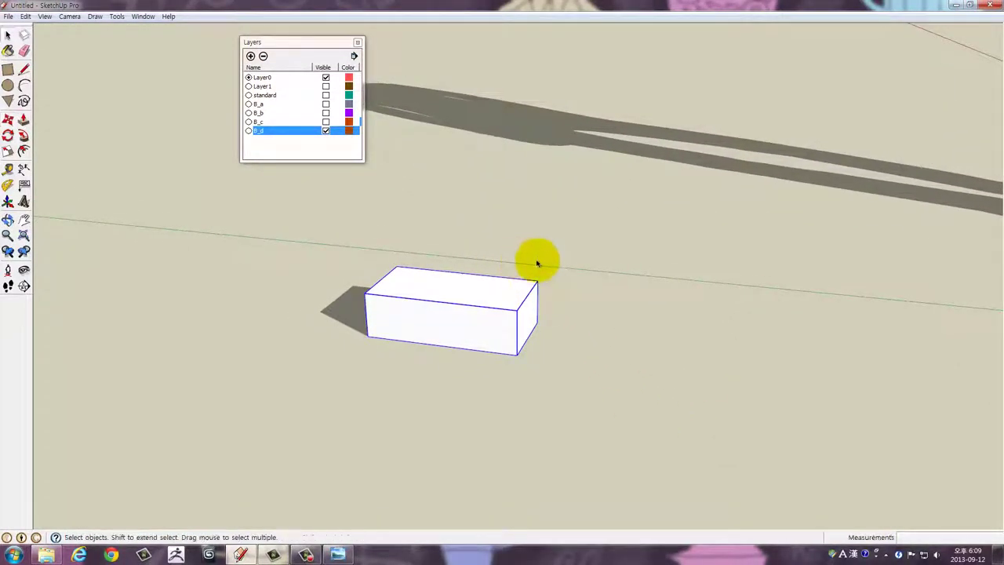
pyautogui.moveTo(477, 293); pyautogui.dragTo(488, 324)
# Enter the brick component and orbit around it to view the box from lower down
pyautogui.doubleClick(487, 324)
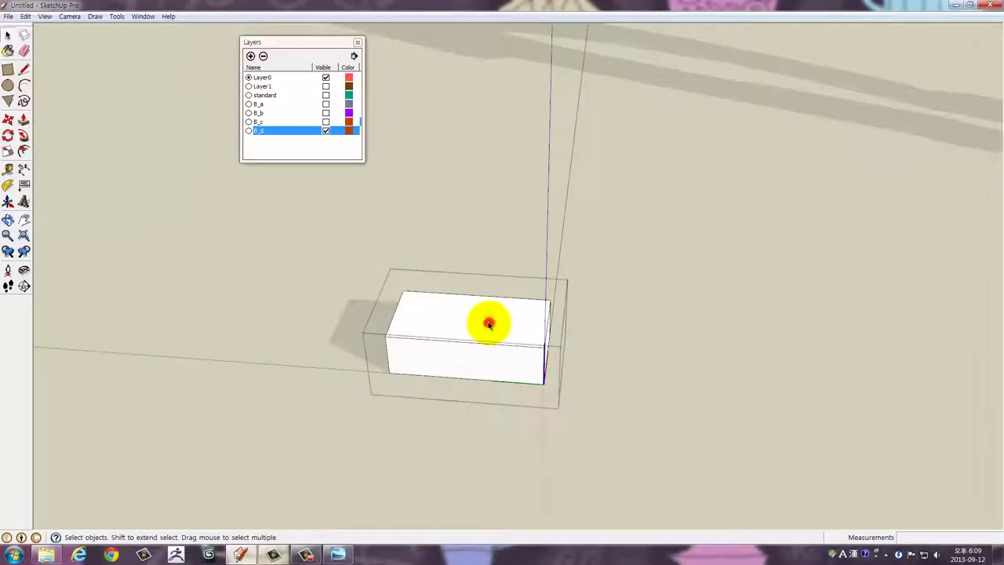
pyautogui.click(627, 322)
pyautogui.click(518, 326)
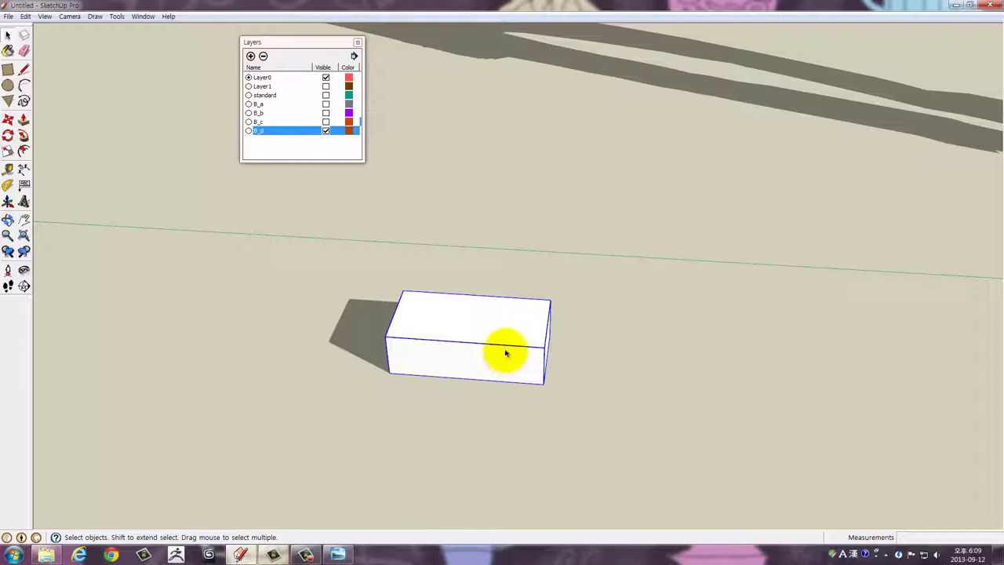
pyautogui.moveTo(507, 336); pyautogui.dragTo(512, 208)
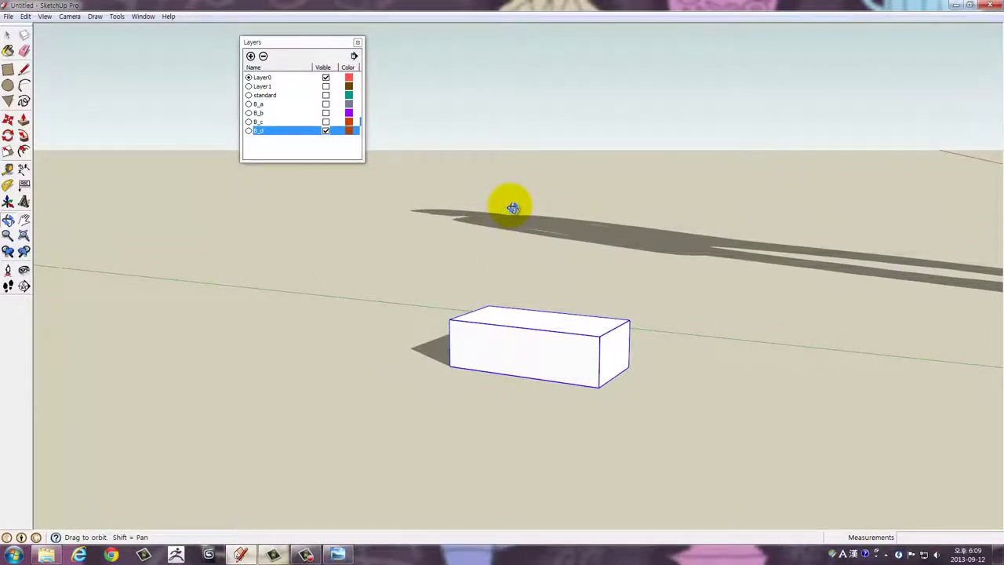
pyautogui.moveTo(513, 208); pyautogui.dragTo(769, 375)
pyautogui.doubleClick(566, 343)
pyautogui.tripleClick(567, 342)
pyautogui.click(580, 433)
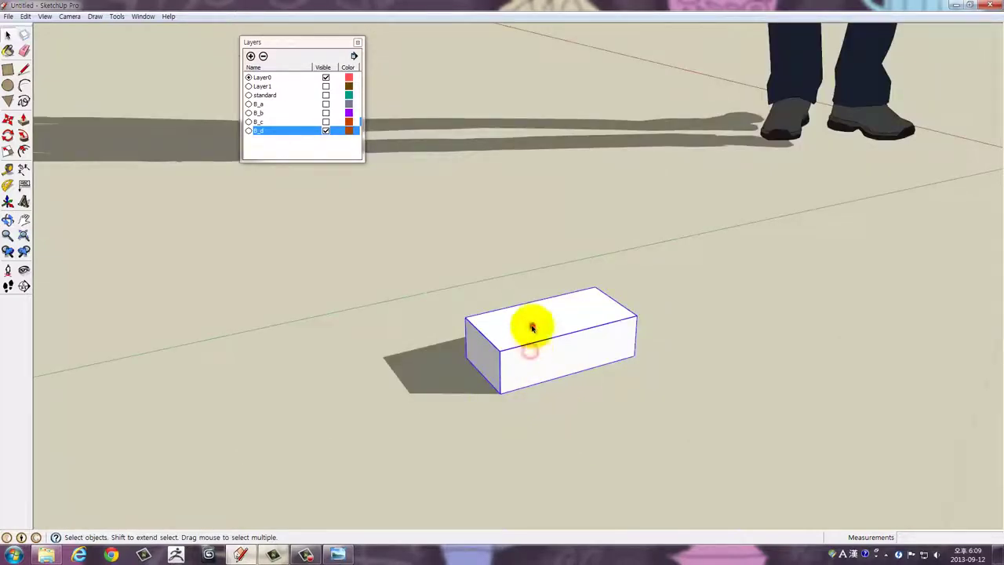
# Inside the brick component, pull its top face up about 130 mm with Push/Pull
pyautogui.doubleClick(532, 328)
pyautogui.tripleClick(532, 327)
pyautogui.moveTo(532, 328); pyautogui.dragTo(581, 340)
pyautogui.click(559, 321)
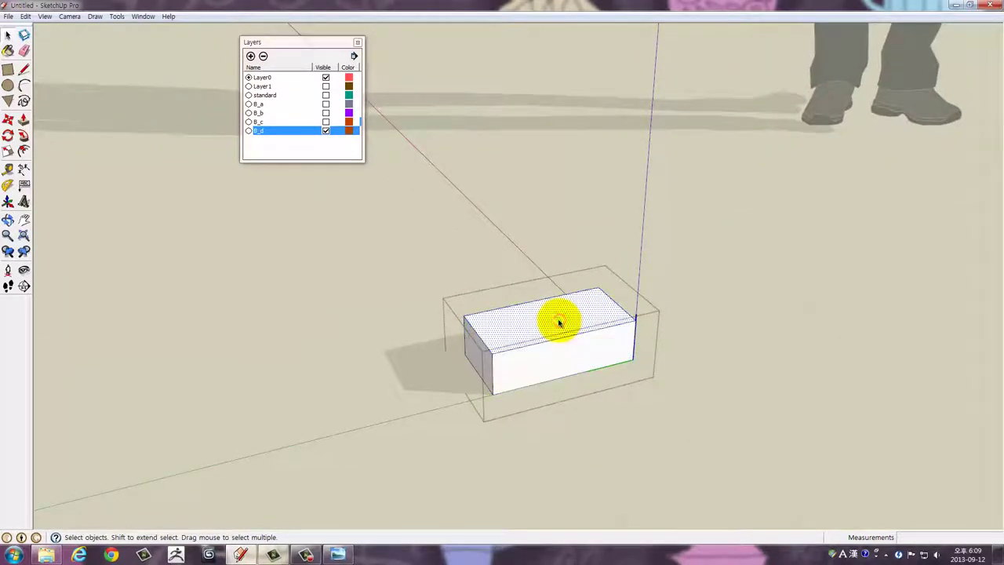
pyautogui.press('p')
pyautogui.click(557, 321)
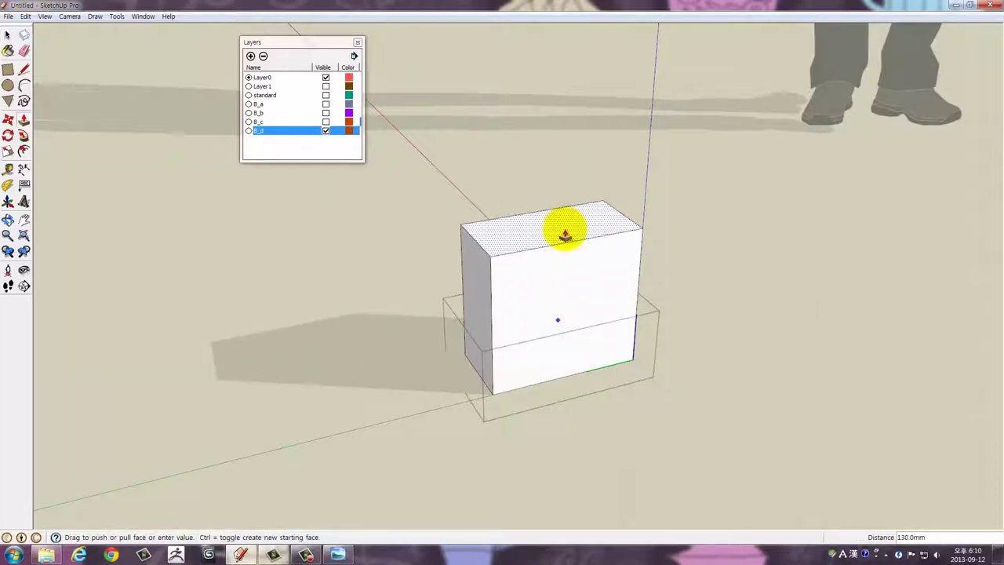
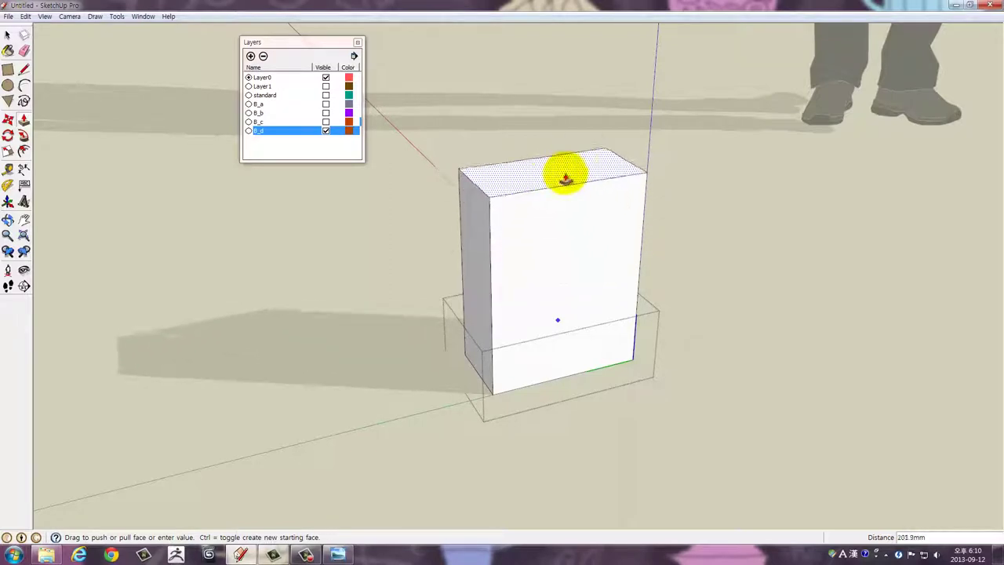
# Set the box's added height to 201.9 mm and check it with the Tape Measure
pyautogui.click(565, 179)
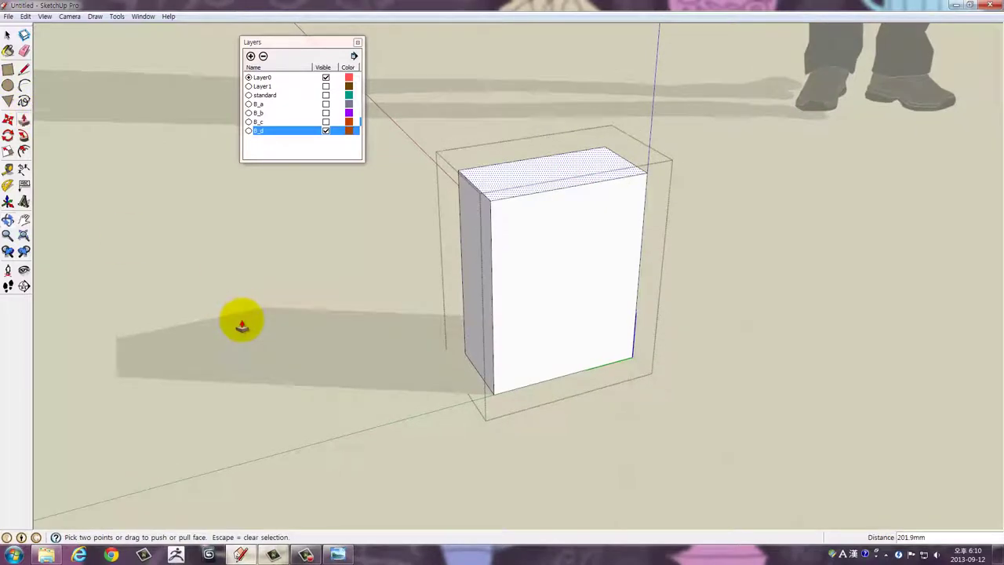
pyautogui.press('t')
pyautogui.click(541, 381)
pyautogui.write('500')
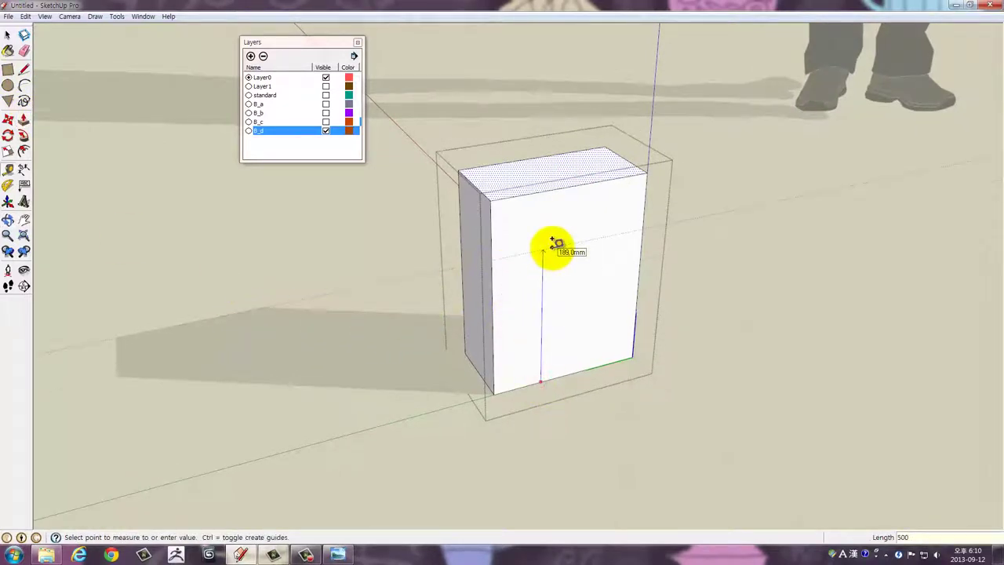
pyautogui.press('Escape')
pyautogui.scroll(-3)
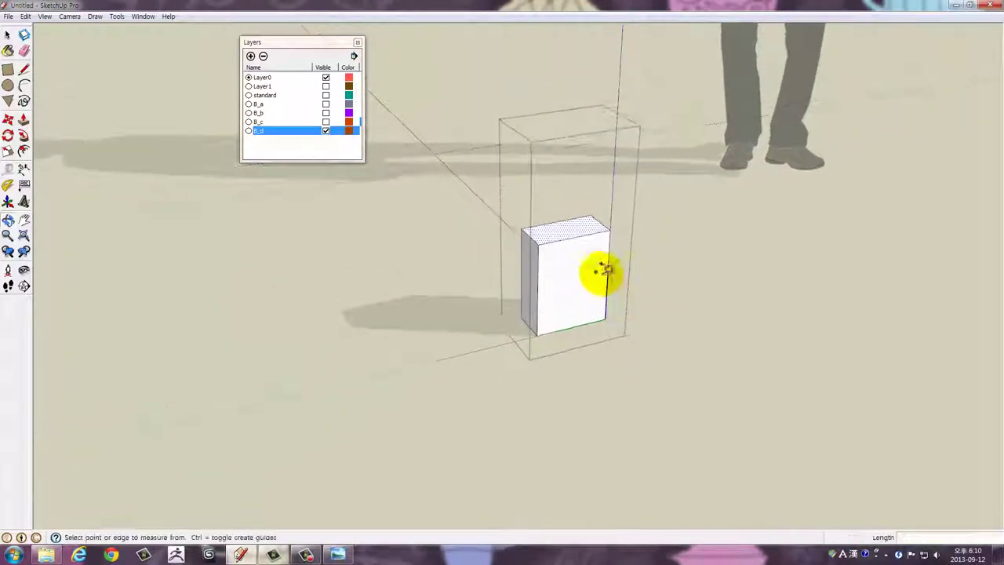
pyautogui.moveTo(604, 270); pyautogui.dragTo(487, 262)
pyautogui.moveTo(571, 291); pyautogui.dragTo(545, 306)
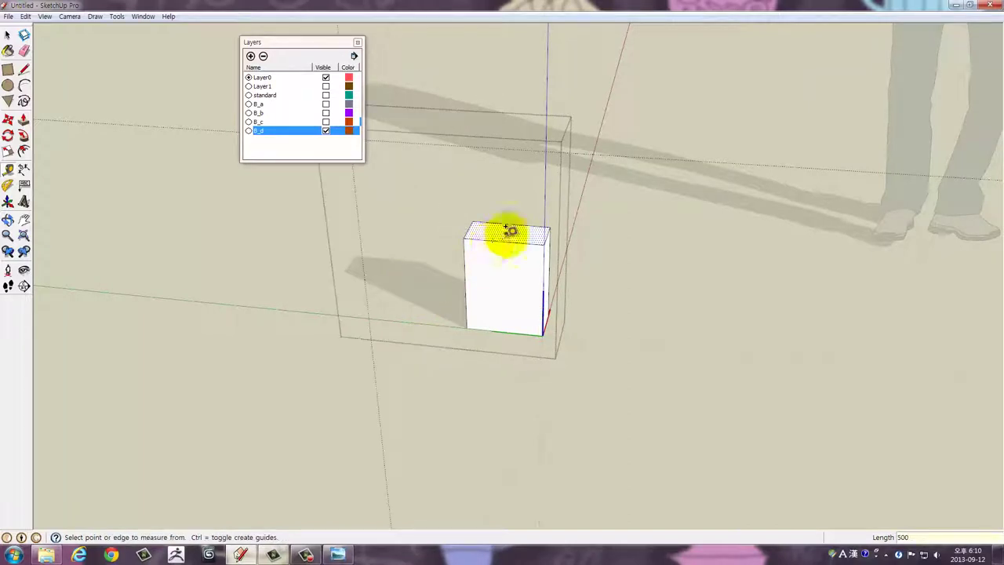
pyautogui.moveTo(511, 229); pyautogui.dragTo(181, 132)
# Push/Pull the top face up, then widen the left face out to 295.6 mm
pyautogui.press('p')
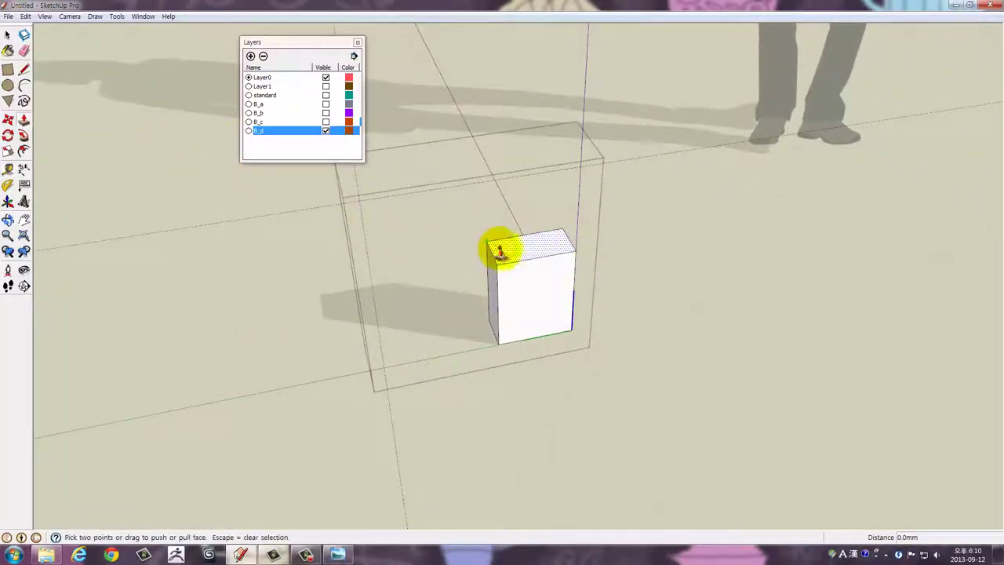
pyautogui.moveTo(500, 248); pyautogui.dragTo(583, 179)
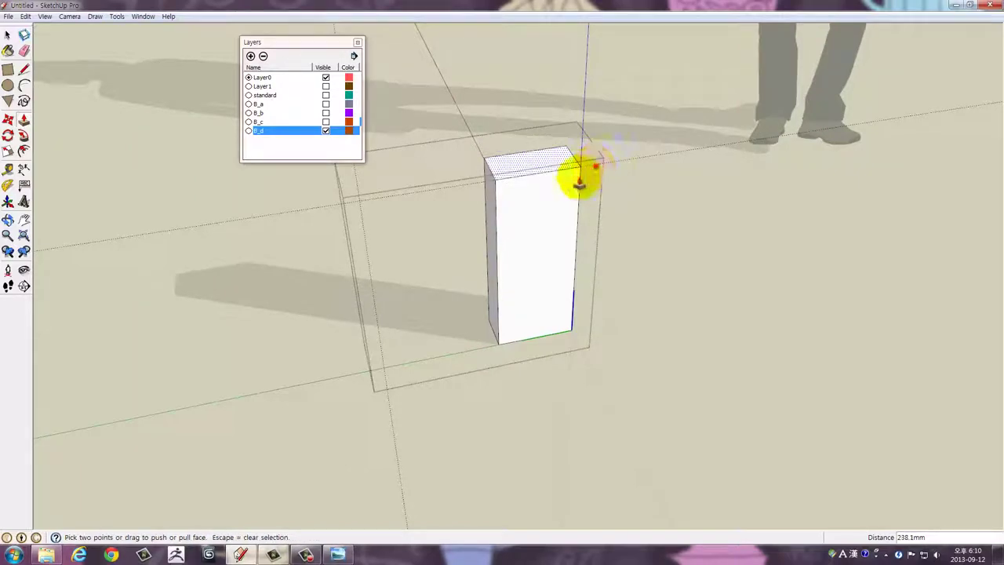
pyautogui.moveTo(475, 258); pyautogui.dragTo(590, 291)
pyautogui.press('space')
pyautogui.click(540, 286)
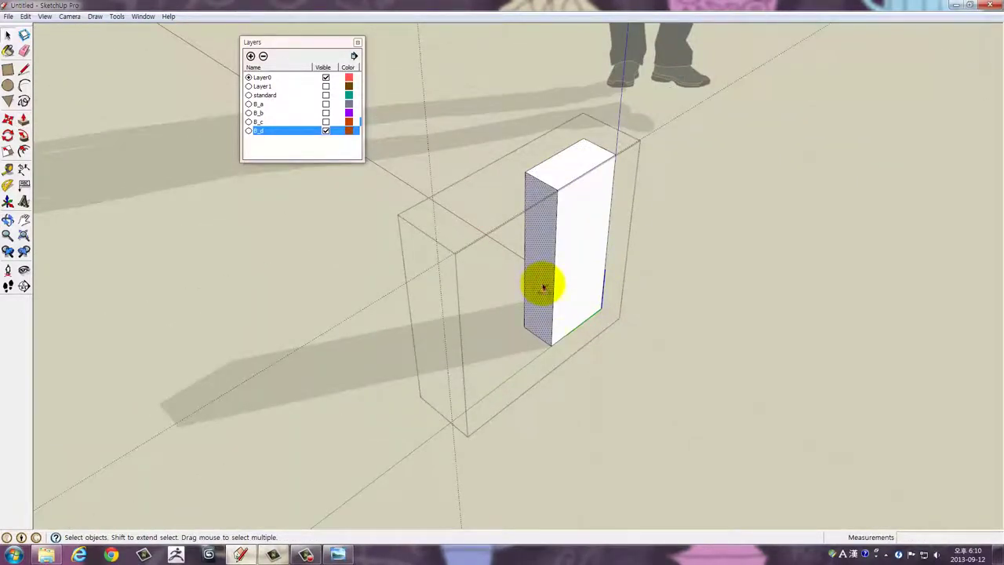
pyautogui.press('p')
pyautogui.moveTo(545, 284); pyautogui.dragTo(441, 308)
pyautogui.moveTo(605, 327); pyautogui.dragTo(621, 399)
# Measure the box from its bottom corner, viewing it from higher up
pyautogui.press('p')
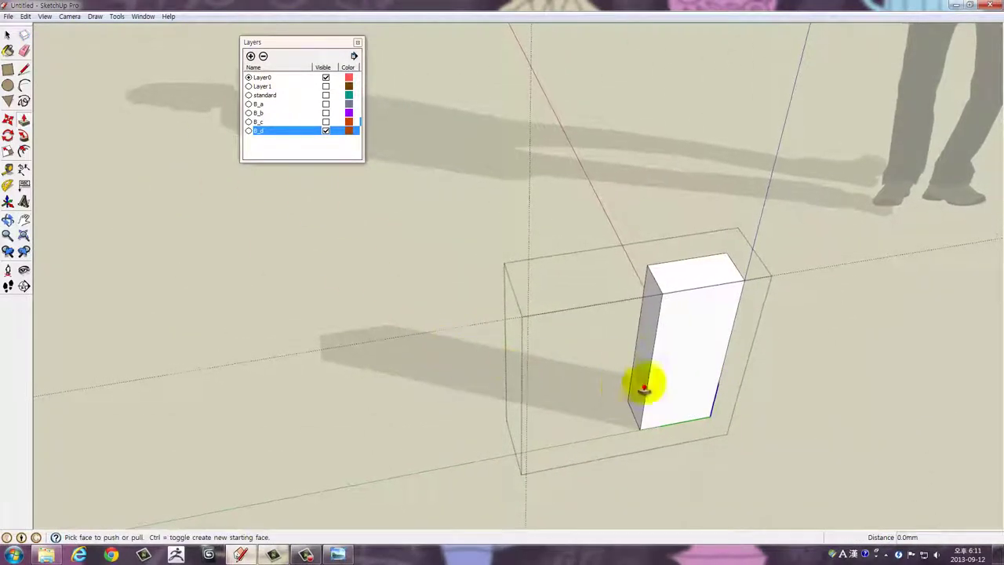
pyautogui.press('t')
pyautogui.click(715, 393)
pyautogui.write('500')
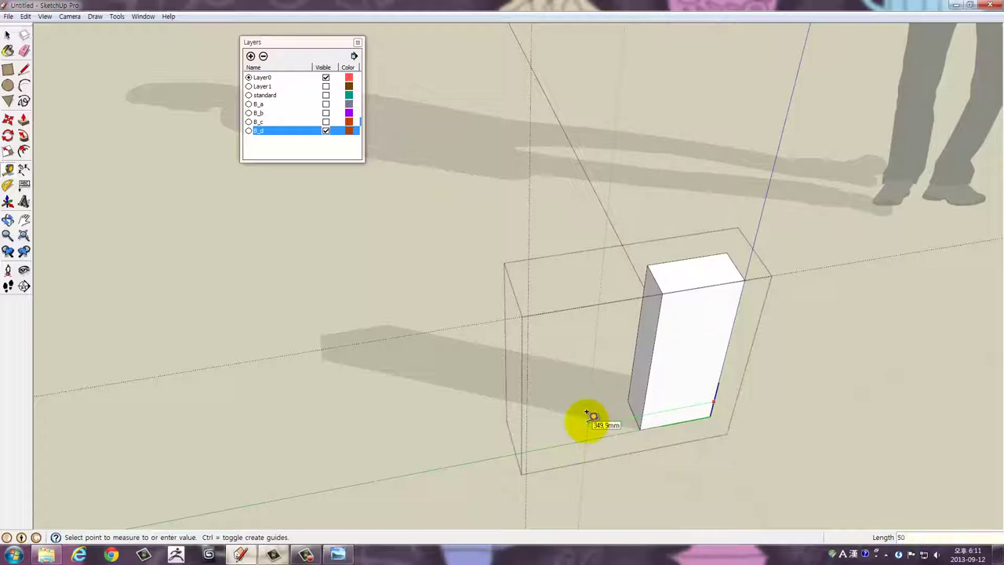
pyautogui.moveTo(605, 332); pyautogui.dragTo(463, 375)
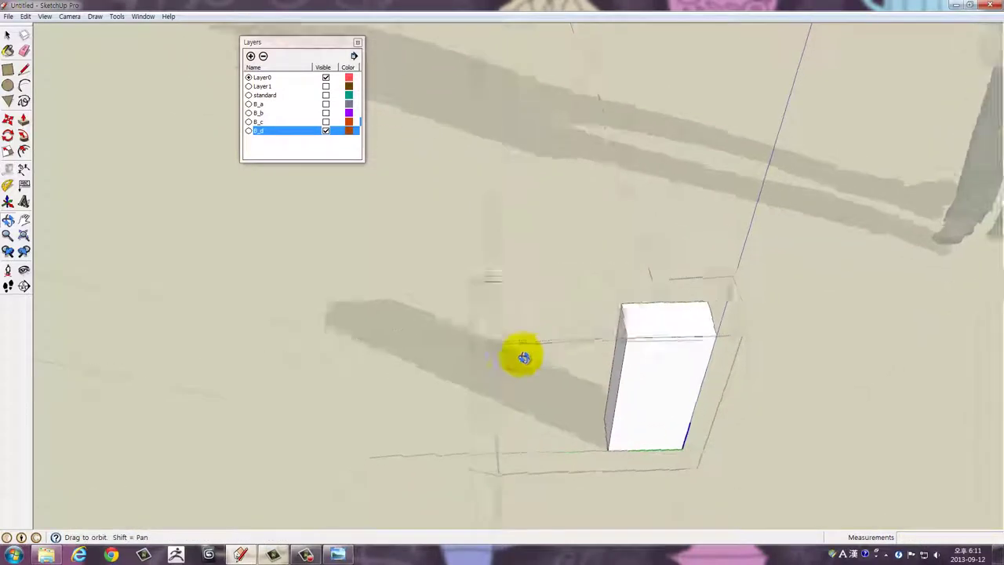
pyautogui.press('space')
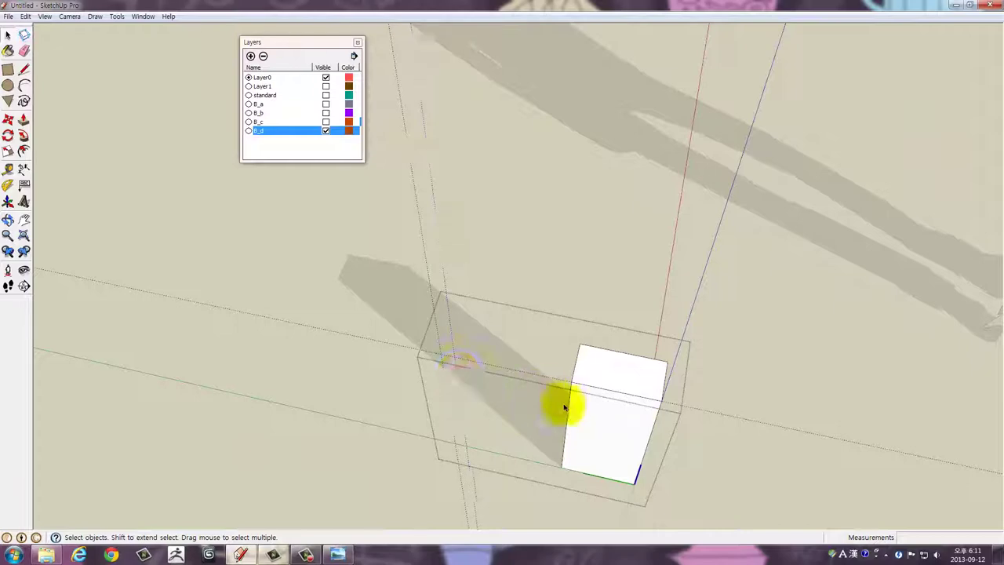
pyautogui.moveTo(561, 403); pyautogui.dragTo(664, 385)
# Widen the block about 300 mm to the left into a square slab and select it
pyautogui.press('p')
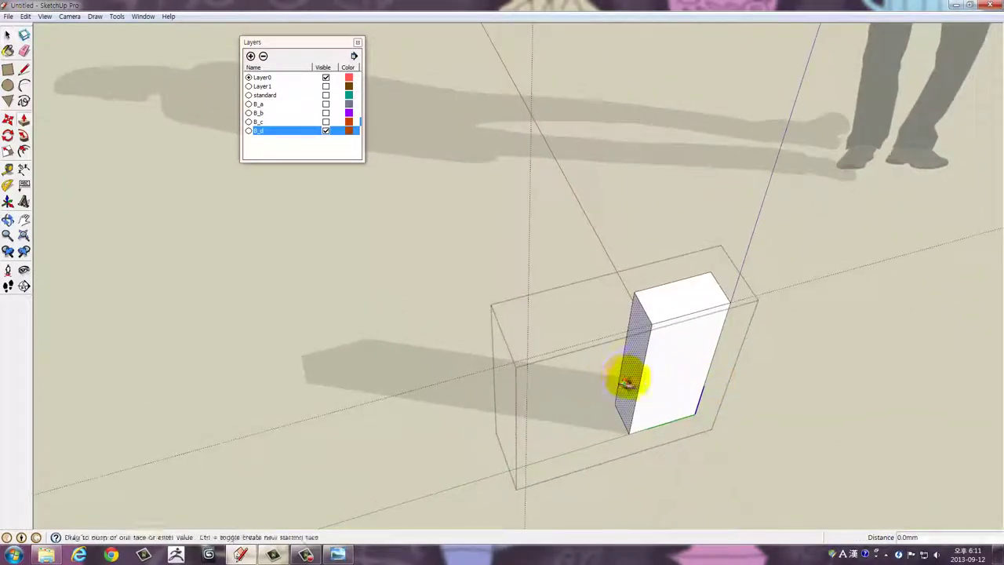
pyautogui.moveTo(615, 377); pyautogui.dragTo(530, 309)
pyautogui.click(701, 389)
pyautogui.moveTo(701, 388); pyautogui.dragTo(515, 195)
pyautogui.moveTo(527, 404); pyautogui.dragTo(486, 381)
pyautogui.click(486, 376)
pyautogui.moveTo(632, 385); pyautogui.dragTo(578, 441)
# Undo an accidental delete and select the whole wall block
pyautogui.press('m')
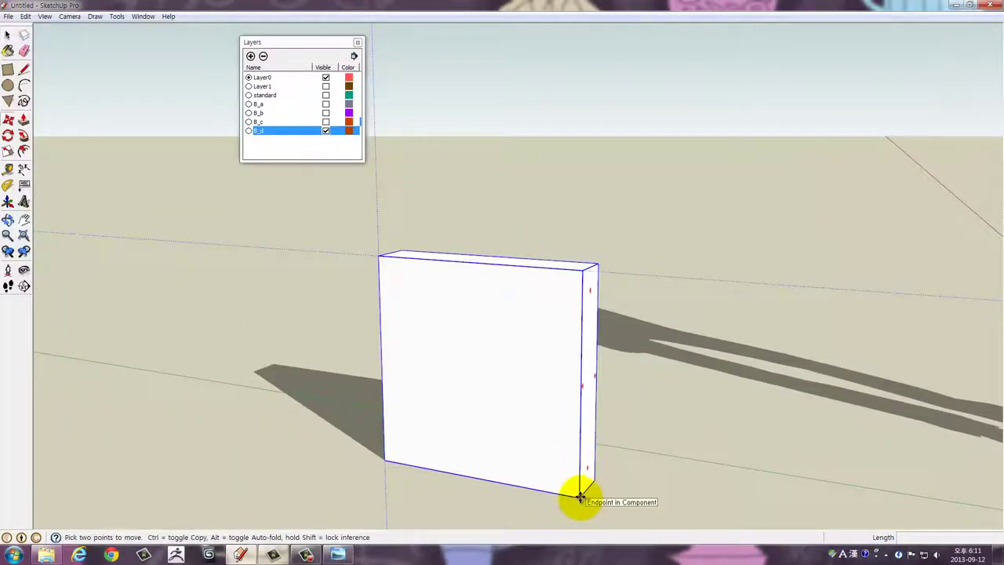
pyautogui.click(581, 496)
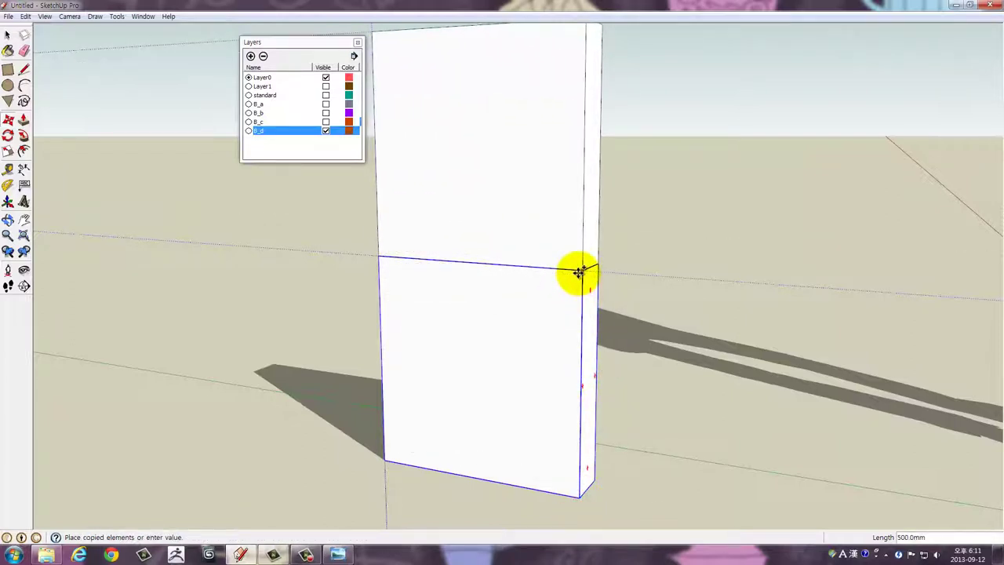
pyautogui.press('Escape')
pyautogui.press('space')
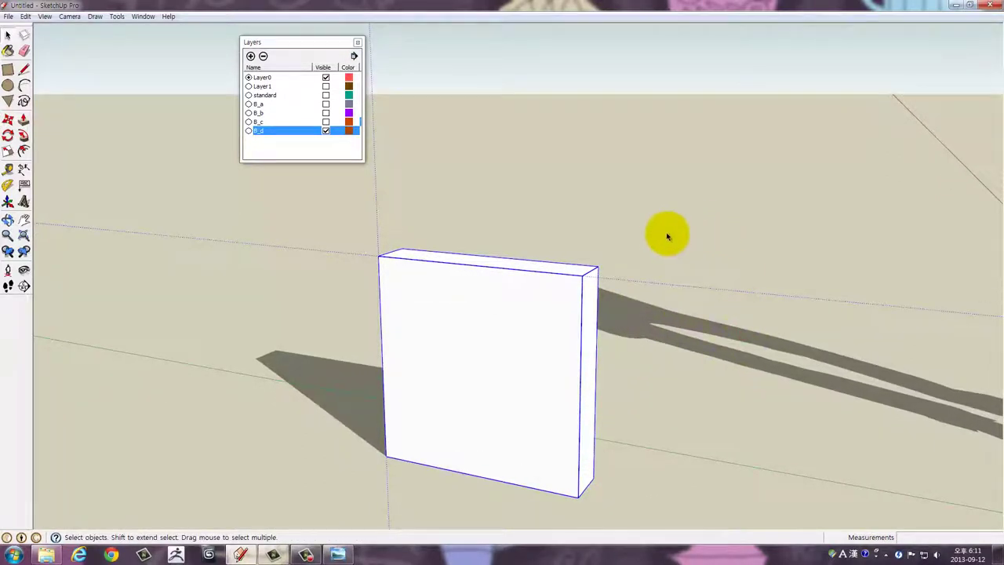
pyautogui.press('Delete')
pyautogui.hotkey('ctrl', 'z')
pyautogui.click(531, 331)
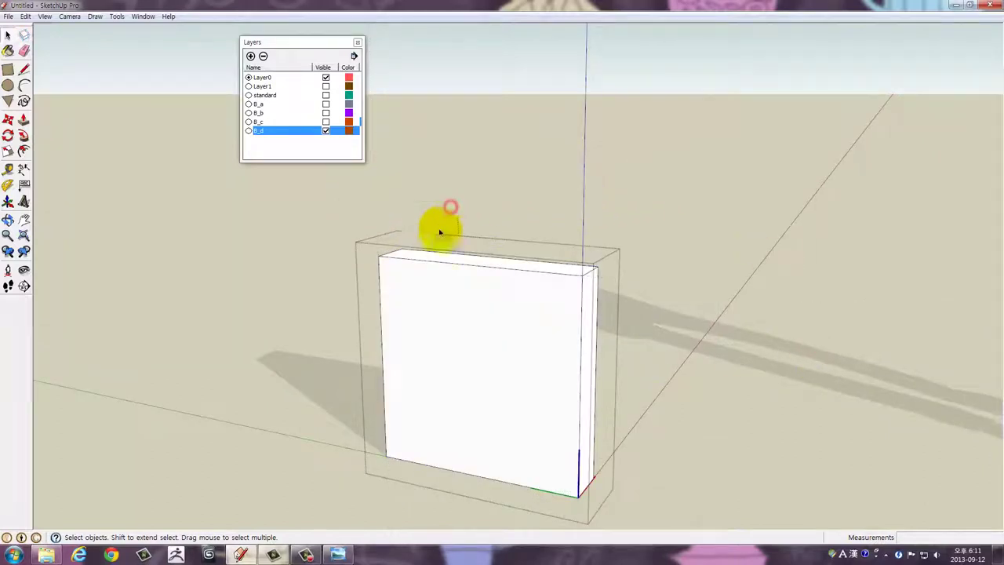
pyautogui.click(721, 388)
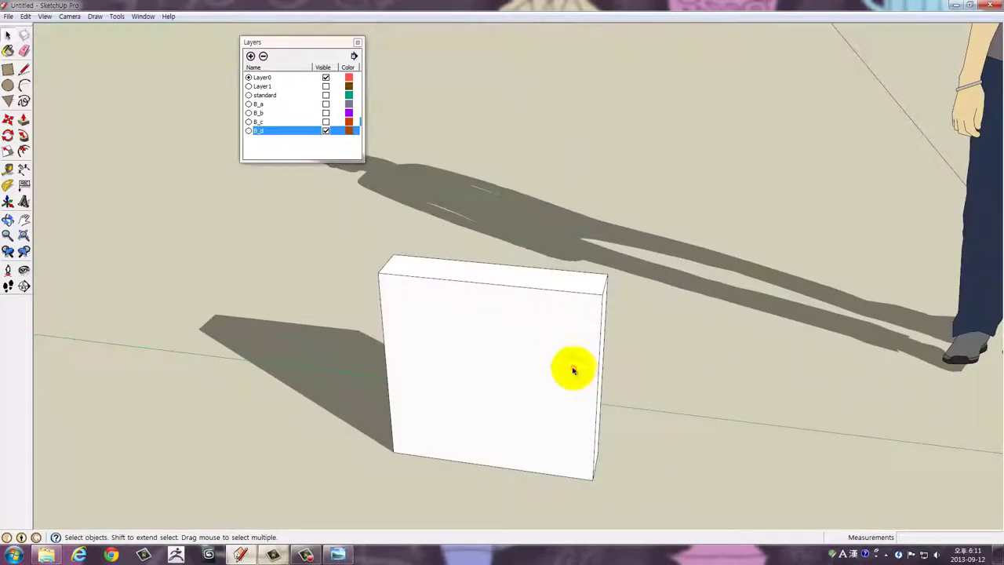
pyautogui.click(570, 368)
# Copy the block on top of itself and array it *3 into a four-high column
pyautogui.press('m')
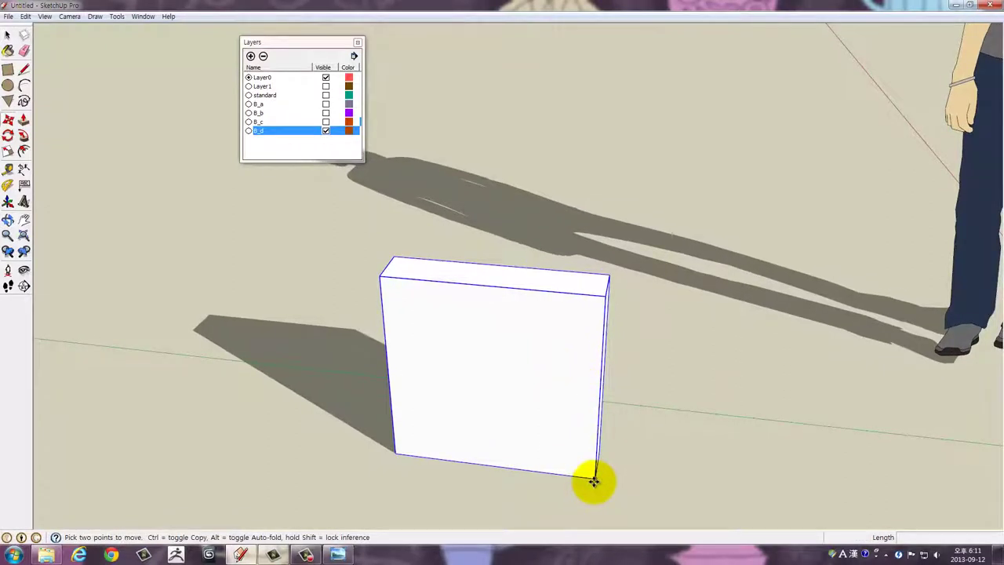
pyautogui.click(594, 480)
pyautogui.press('ctrl')
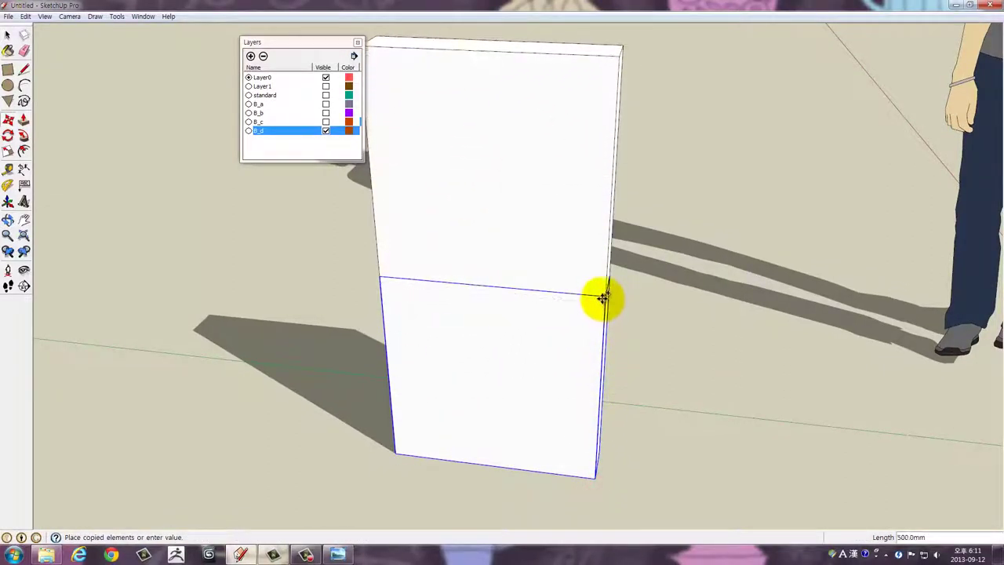
pyautogui.click(601, 298)
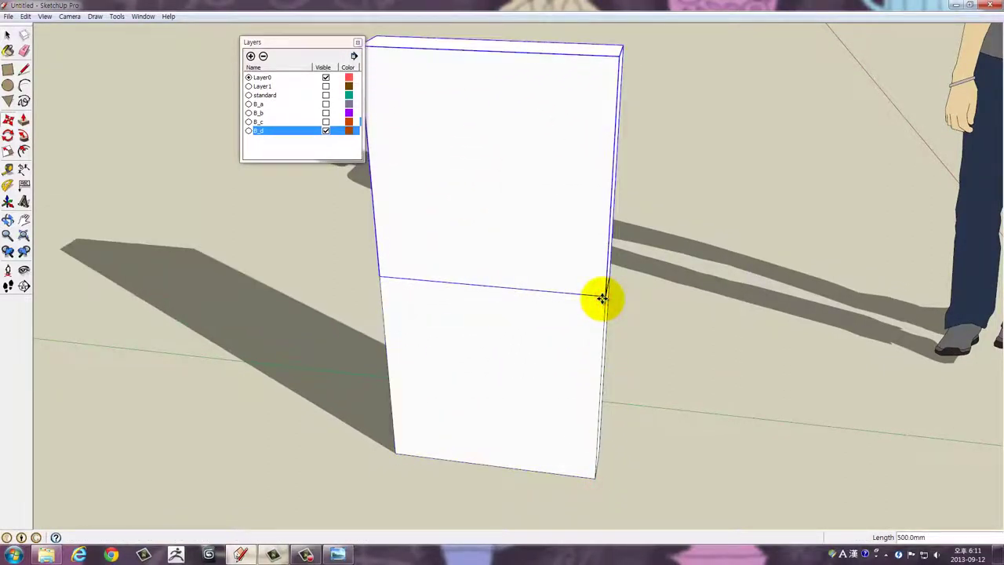
pyautogui.write('*3')
pyautogui.press('Return')
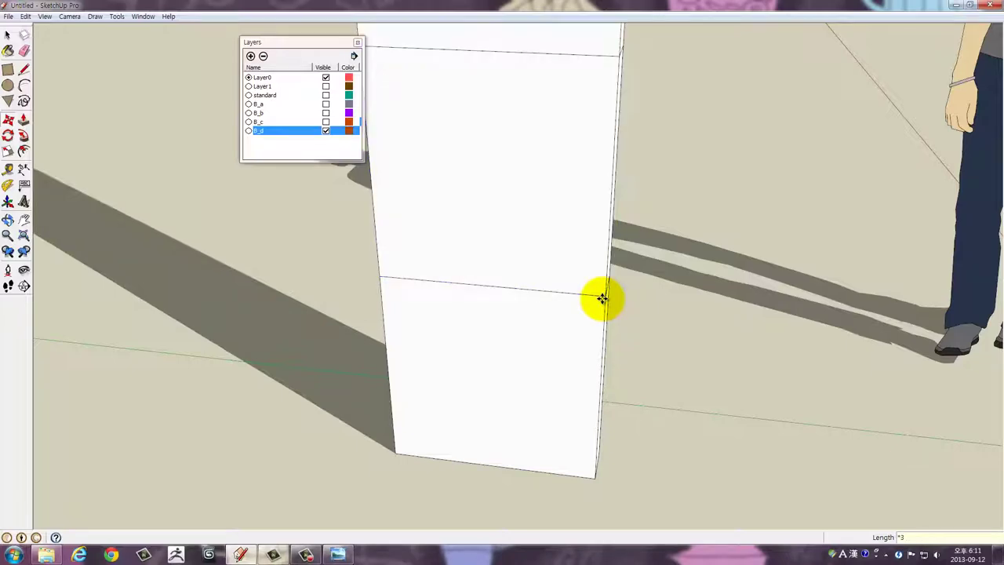
pyautogui.scroll(-3)
pyautogui.moveTo(598, 321); pyautogui.dragTo(645, 463)
# Copy the column 250 mm sideways and repeat it *10 into a long wall
pyautogui.click(522, 141)
pyautogui.moveTo(522, 141); pyautogui.dragTo(592, 386)
pyautogui.press('m')
pyautogui.press('ctrl')
pyautogui.click(599, 474)
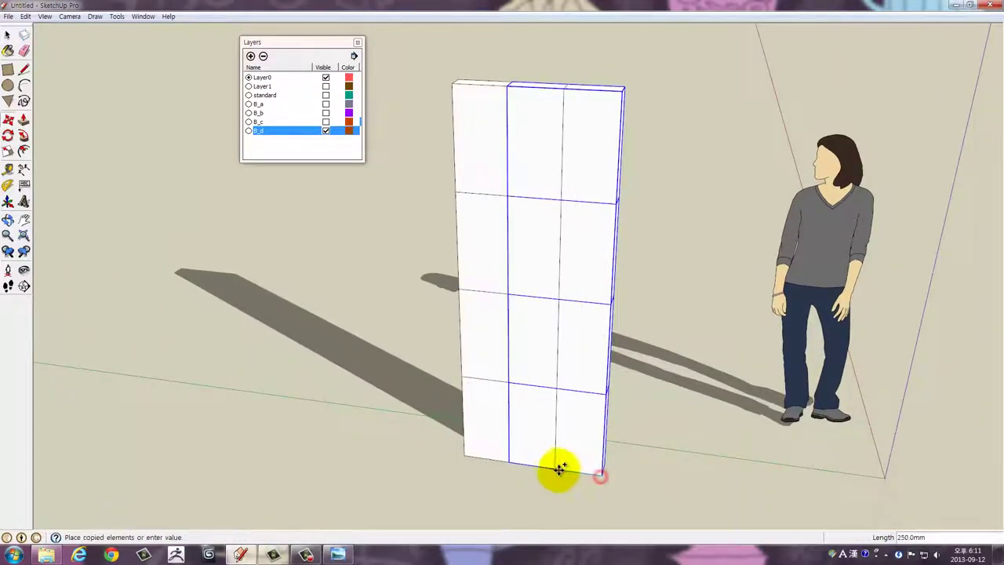
pyautogui.click(510, 463)
pyautogui.write('*10')
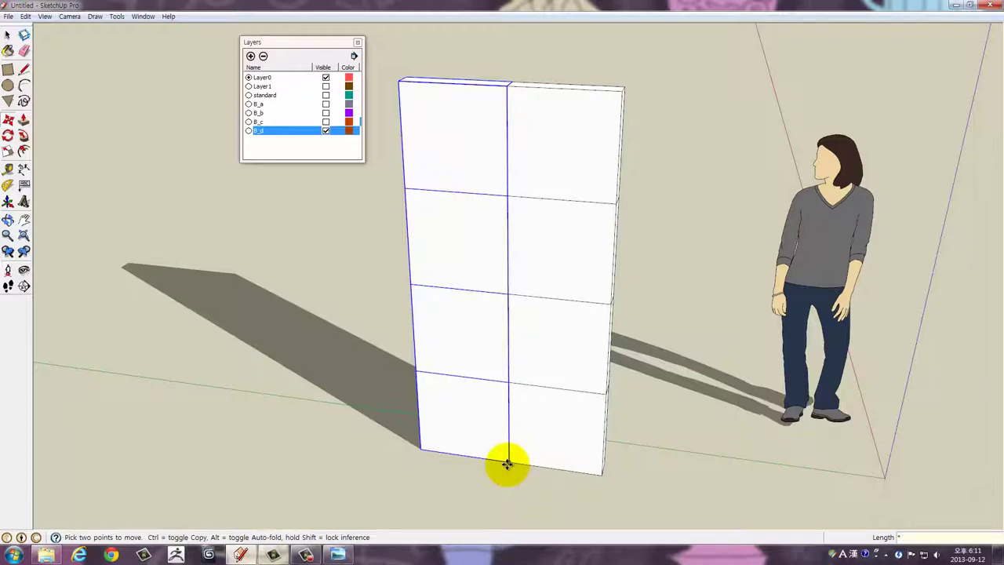
pyautogui.press('Return')
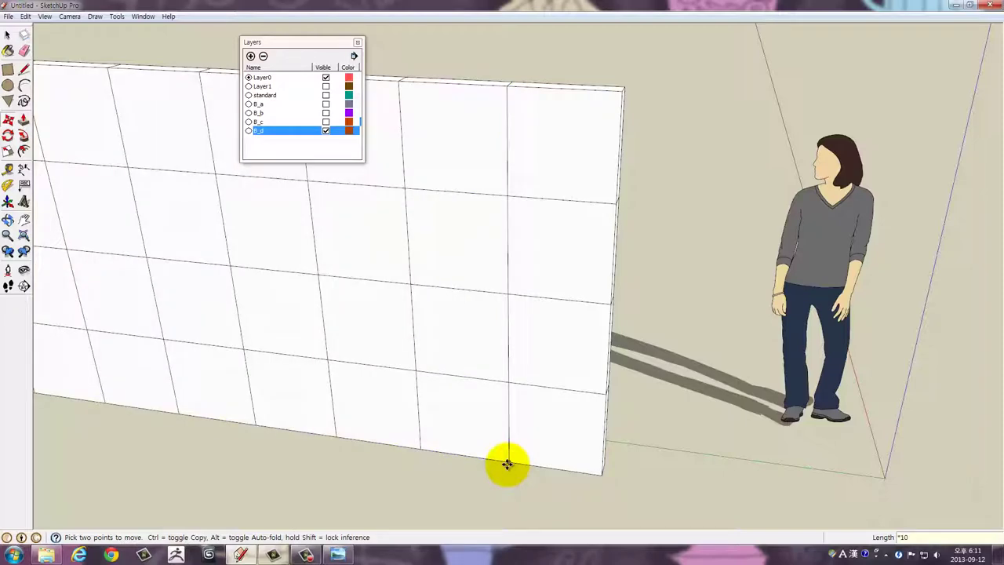
pyautogui.moveTo(508, 463); pyautogui.dragTo(729, 448)
pyautogui.moveTo(706, 308); pyautogui.dragTo(672, 354)
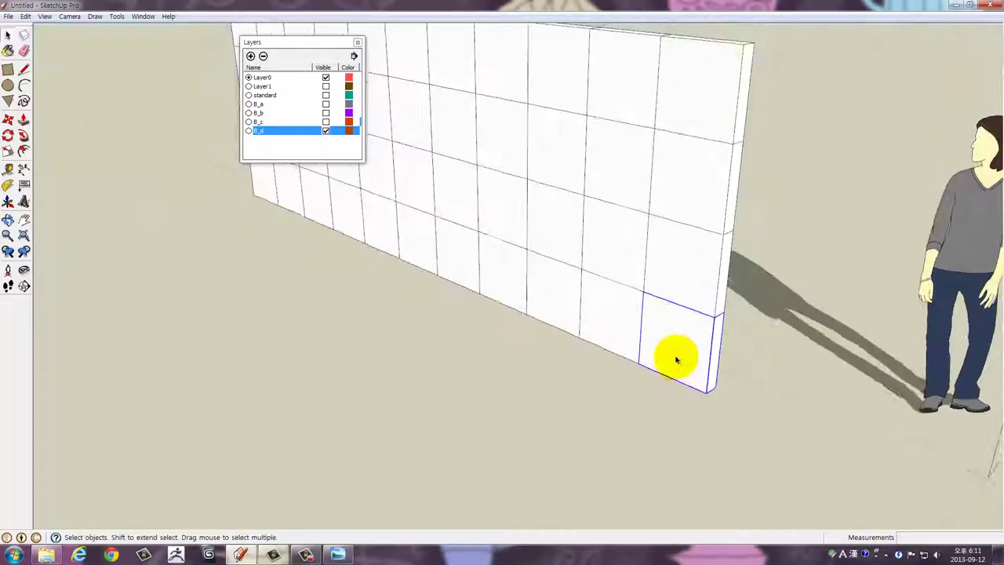
pyautogui.press('m')
pyautogui.click(739, 453)
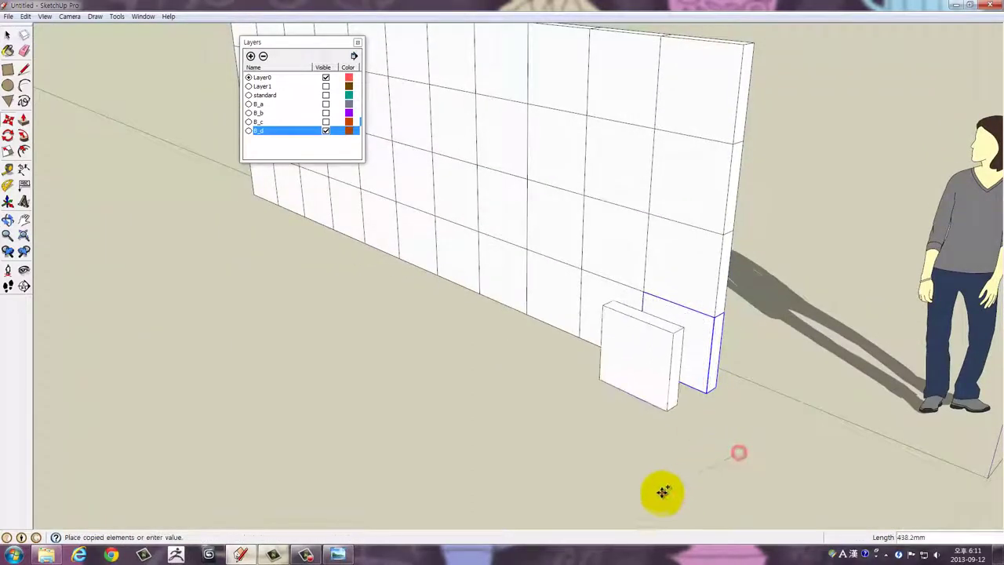
pyautogui.moveTo(601, 502); pyautogui.dragTo(580, 392)
pyautogui.press('ctrl')
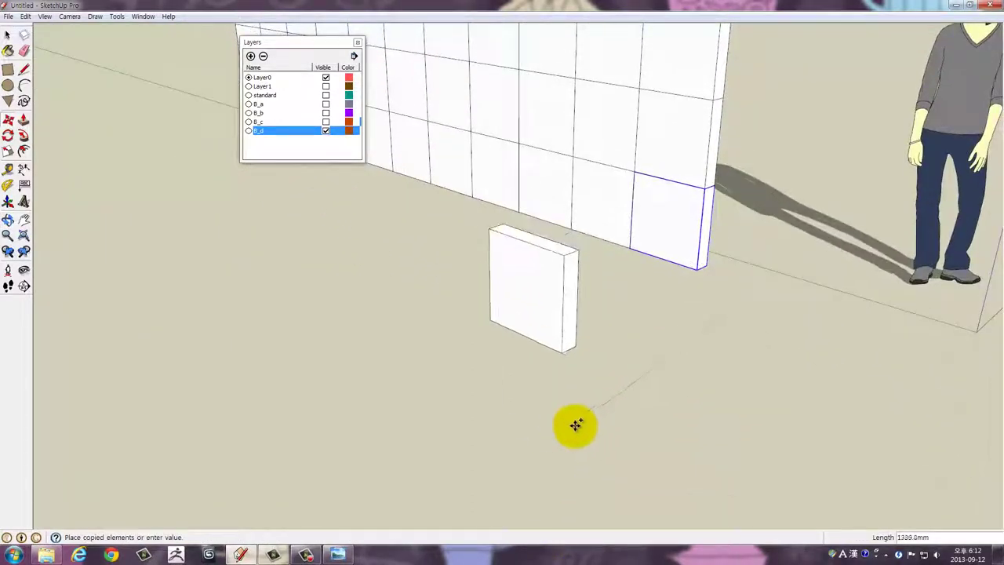
pyautogui.click(564, 405)
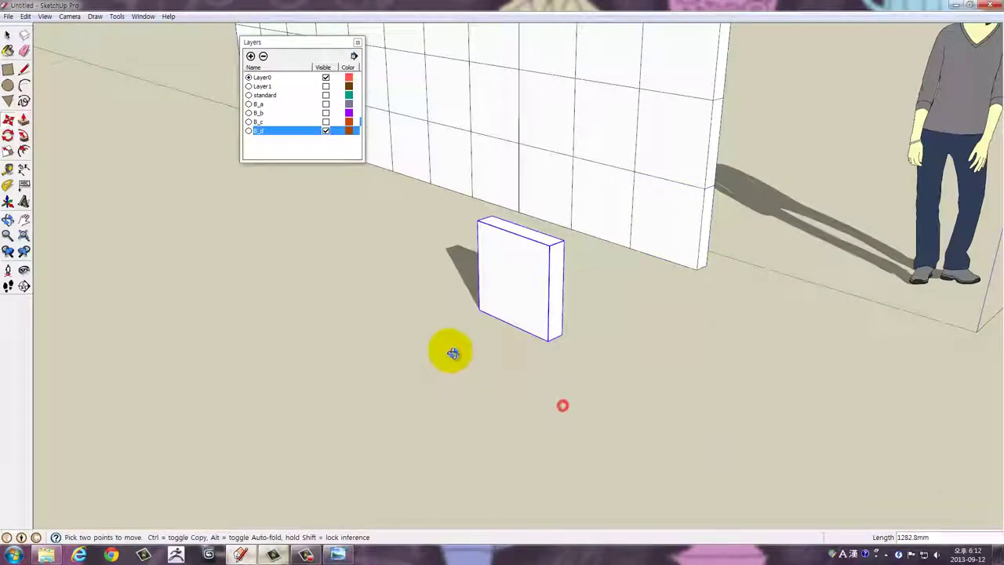
pyautogui.moveTo(450, 352); pyautogui.dragTo(502, 293)
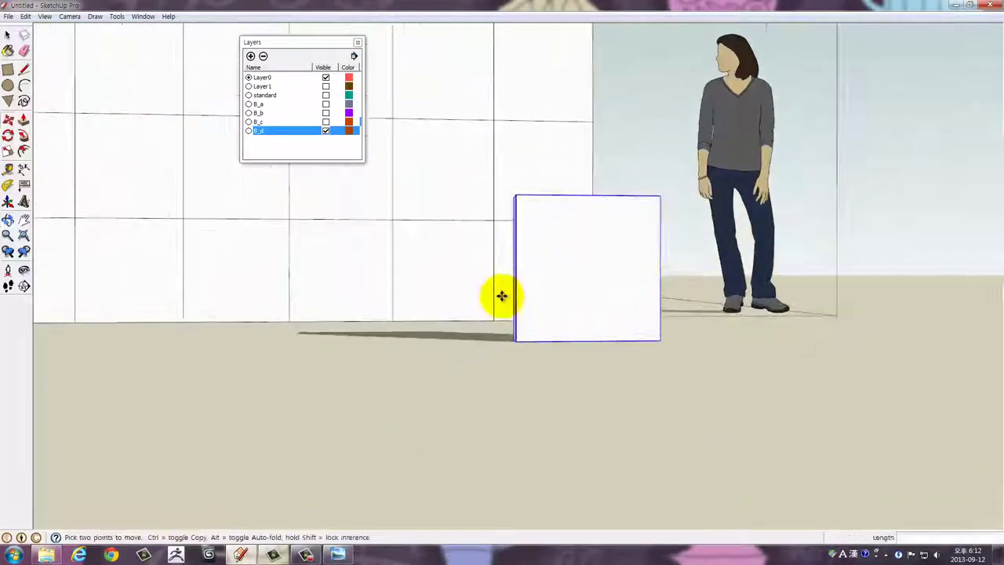
pyautogui.scroll(3)
pyautogui.press('space')
pyautogui.moveTo(639, 317); pyautogui.dragTo(493, 402)
pyautogui.scroll(-3)
pyautogui.scroll(-3)
pyautogui.scroll(-3)
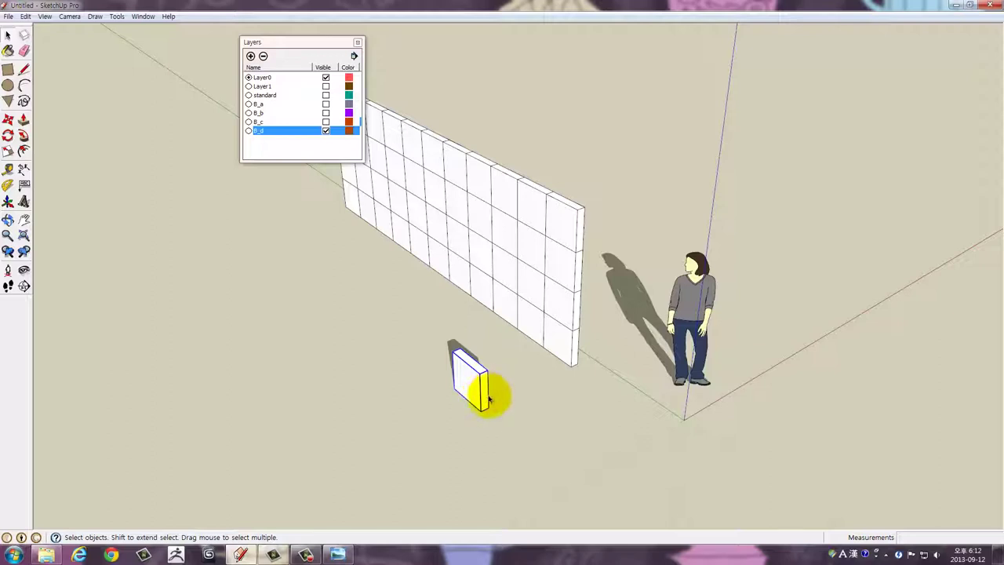
pyautogui.moveTo(475, 401); pyautogui.dragTo(604, 353)
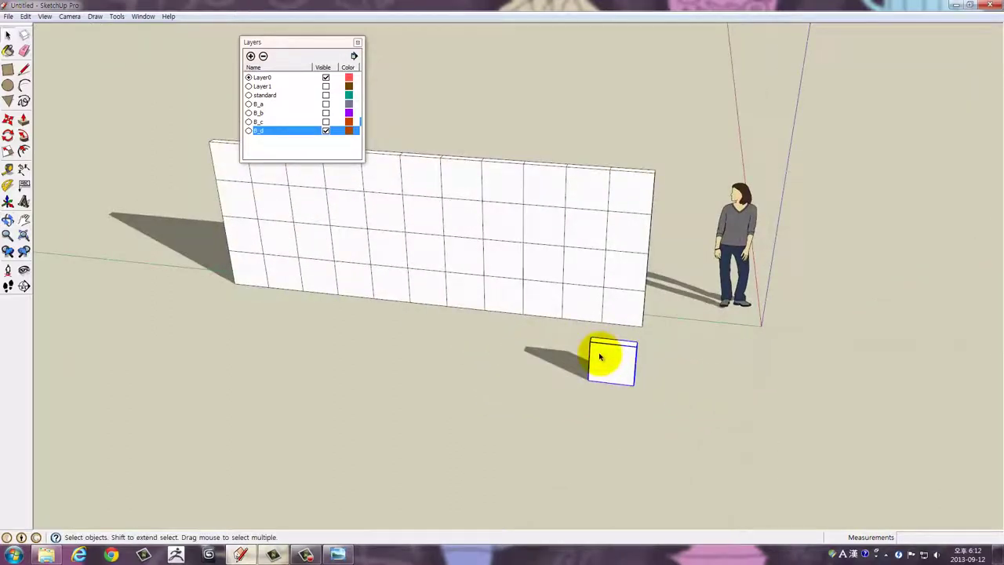
pyautogui.scroll(3)
pyautogui.scroll(3)
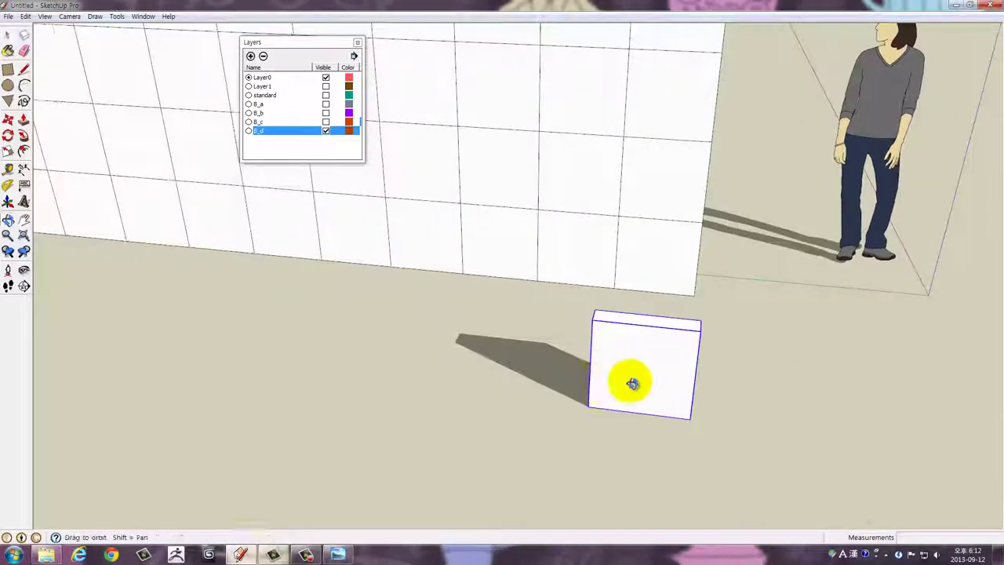
pyautogui.scroll(3)
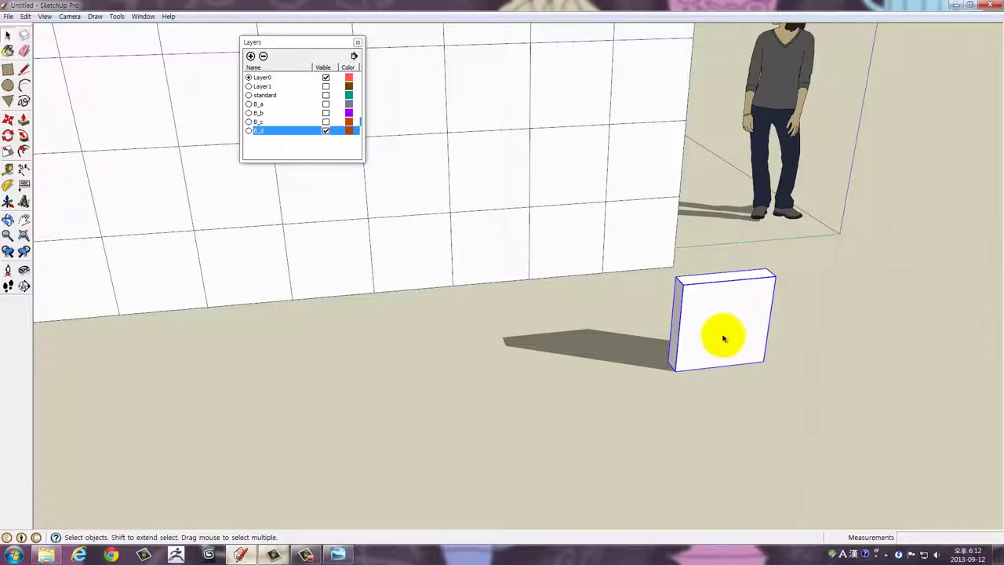
# Draw a vertical line from the top edge's midpoint down, splitting the box face
pyautogui.moveTo(723, 337); pyautogui.dragTo(549, 242)
pyautogui.tripleClick(685, 284)
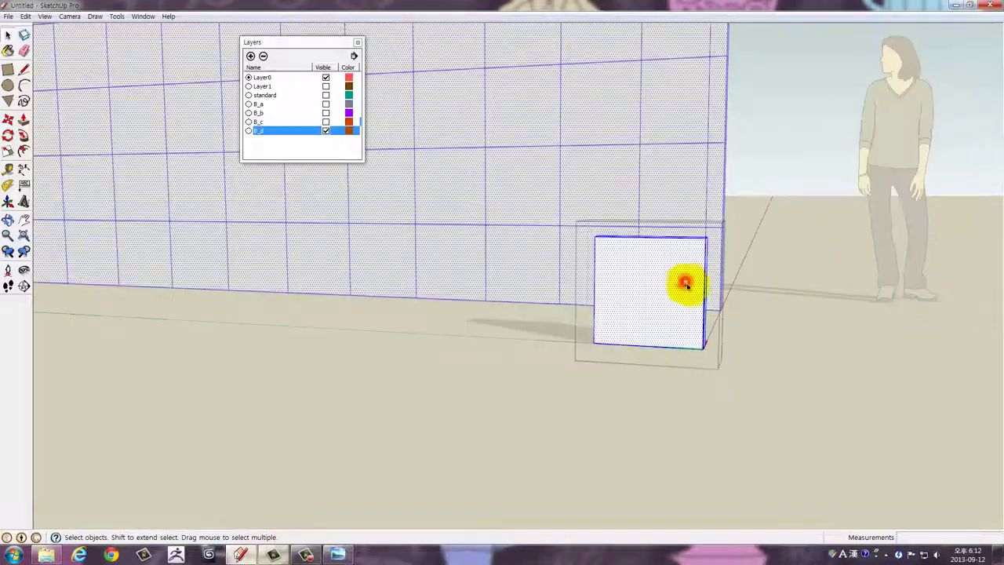
pyautogui.moveTo(685, 284); pyautogui.dragTo(654, 298)
pyautogui.scroll(3)
pyautogui.scroll(-3)
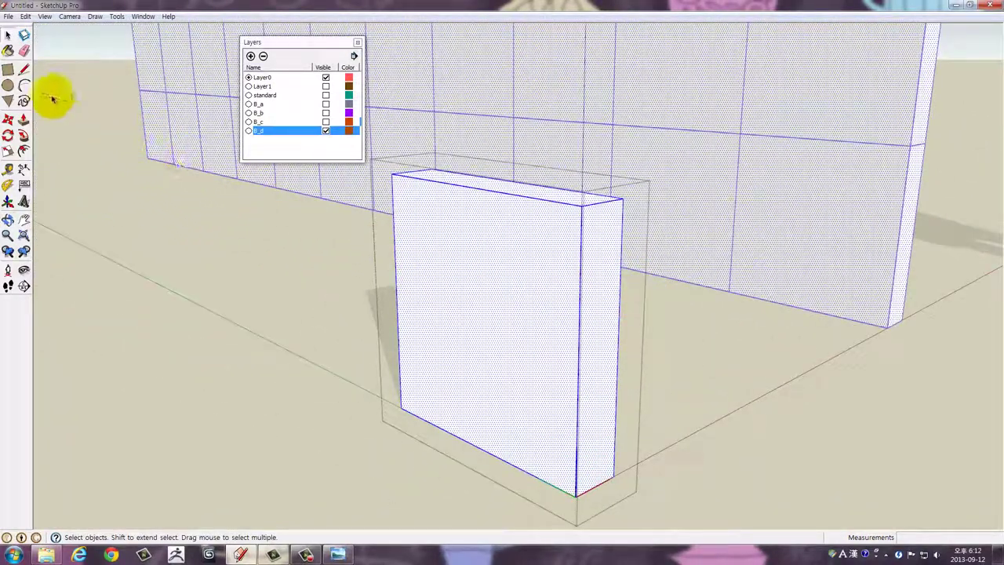
pyautogui.click(23, 71)
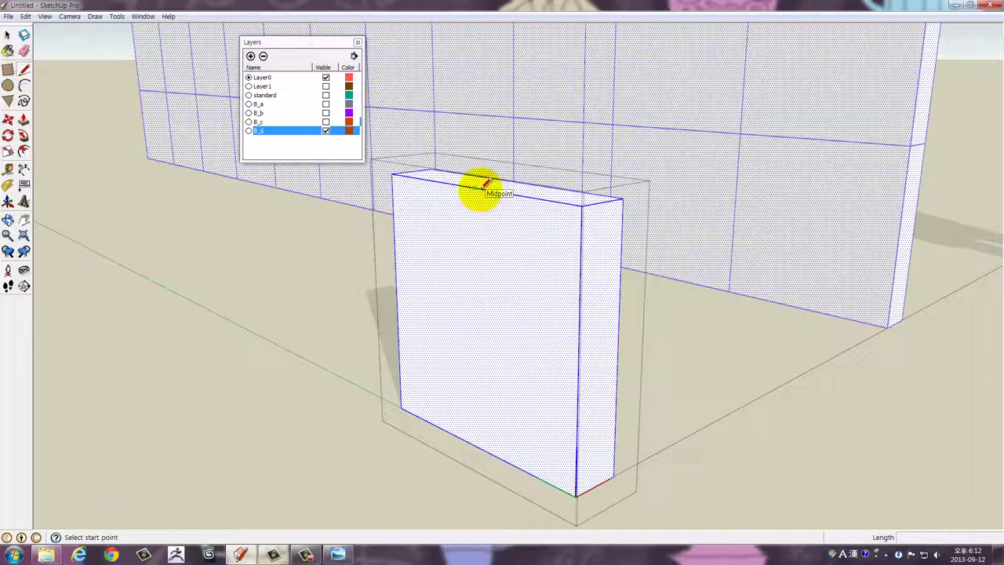
pyautogui.click(480, 186)
pyautogui.click(480, 437)
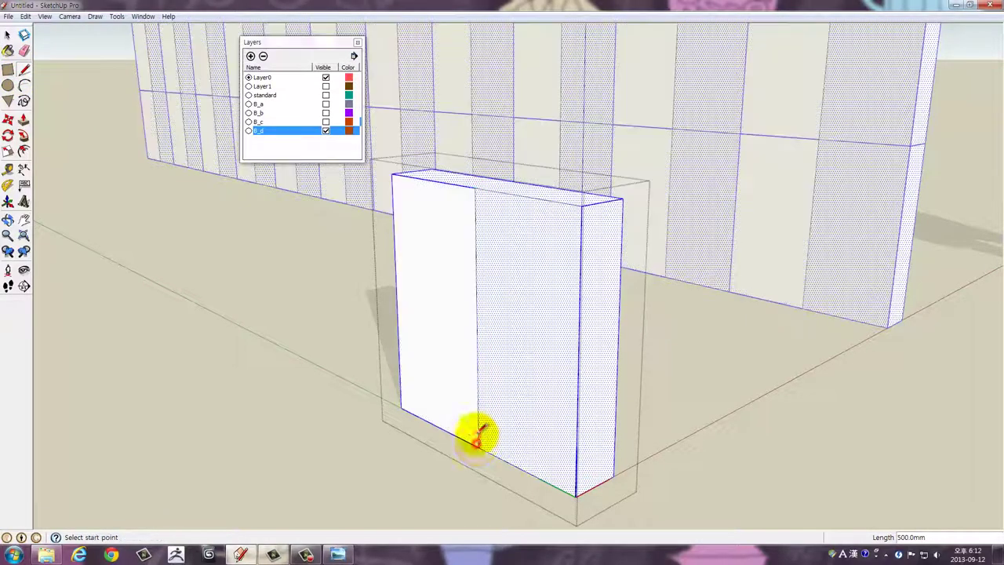
# Add a horizontal line across the face and a diagonal to the right edge
pyautogui.moveTo(475, 431); pyautogui.dragTo(496, 287)
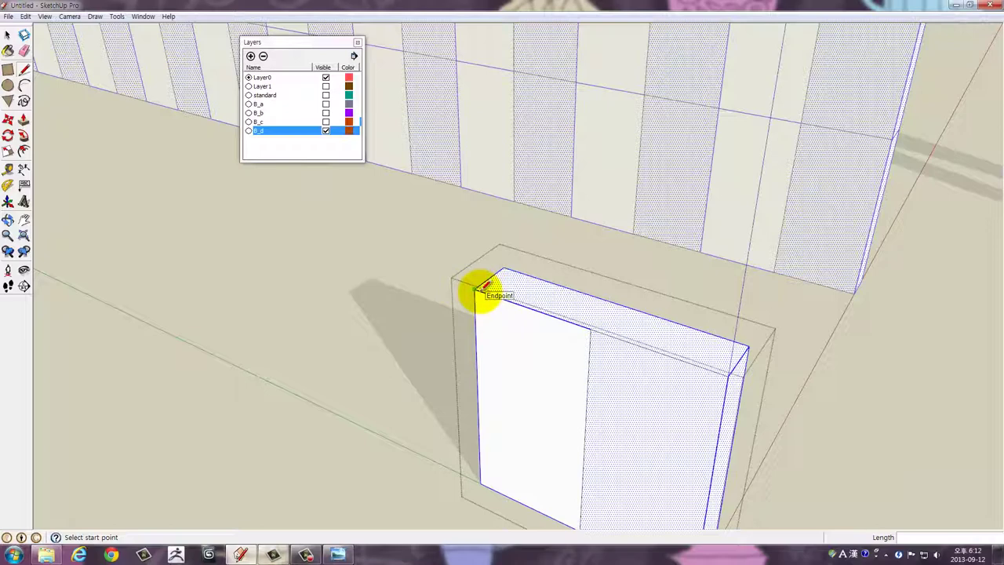
pyautogui.click(478, 393)
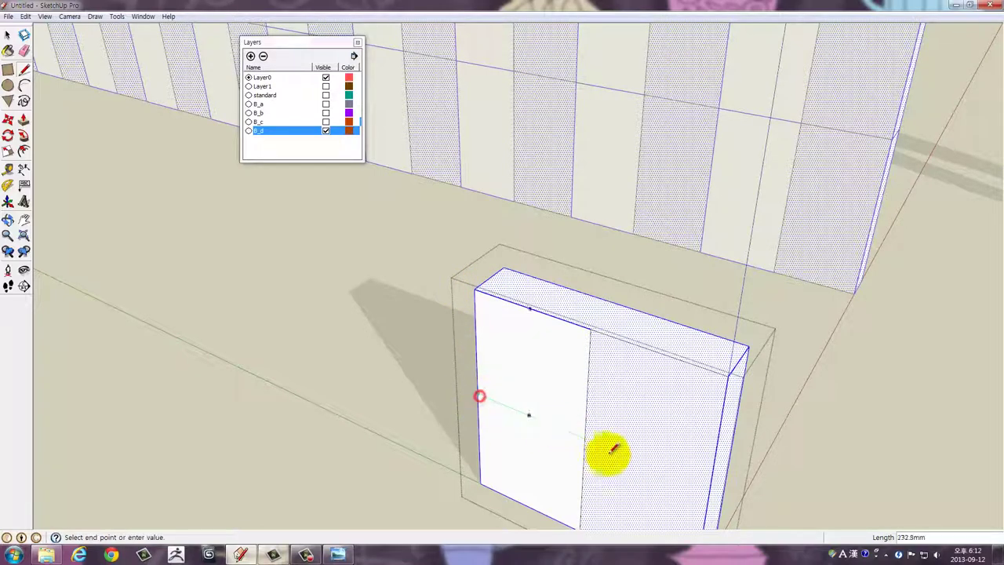
pyautogui.click(715, 484)
pyautogui.moveTo(708, 486); pyautogui.dragTo(520, 409)
pyautogui.click(520, 408)
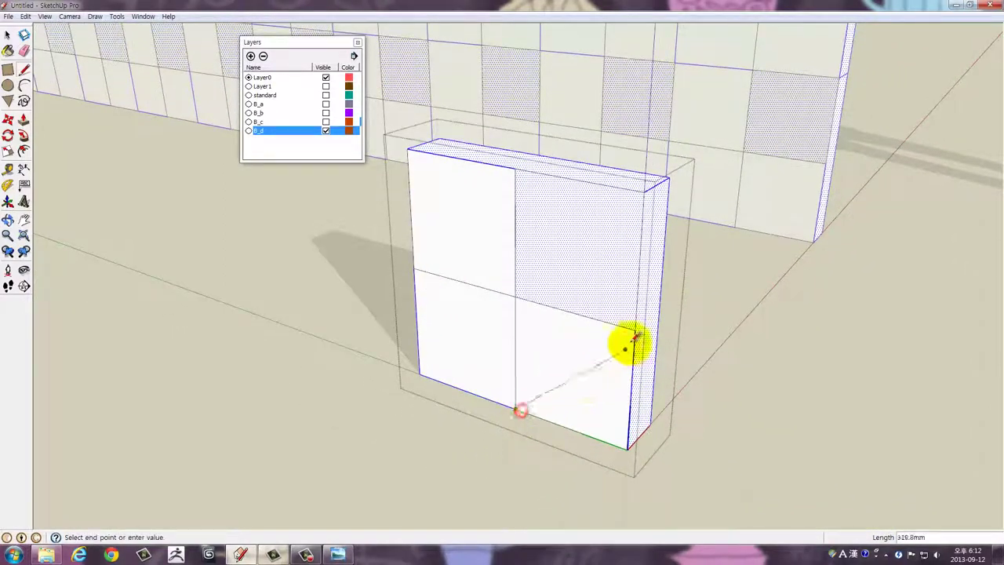
pyautogui.click(640, 328)
pyautogui.moveTo(650, 381); pyautogui.dragTo(527, 385)
# Triangulate the box's side with lines from where the diagonal meets the corner
pyautogui.press('space')
pyautogui.scroll(3)
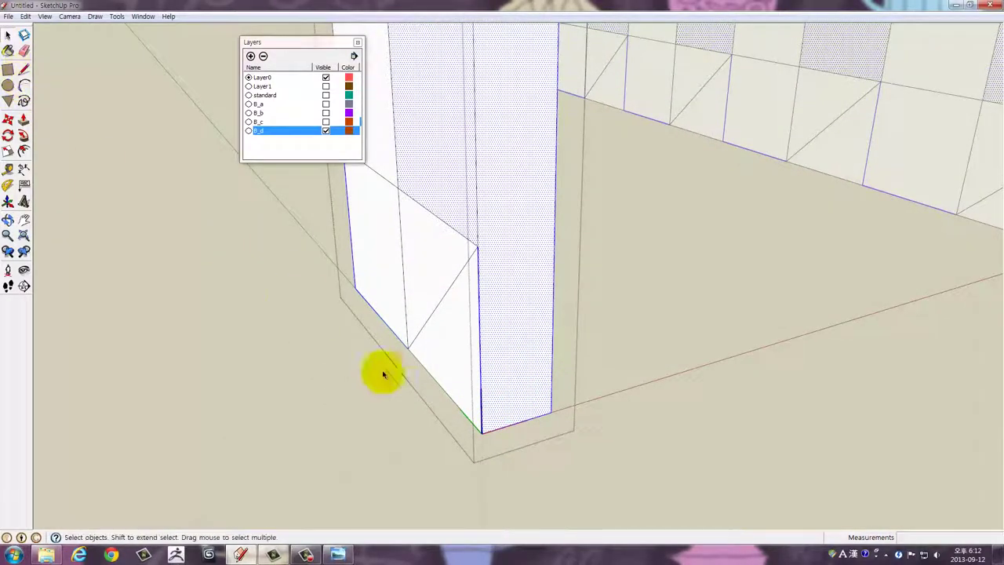
pyautogui.click(483, 432)
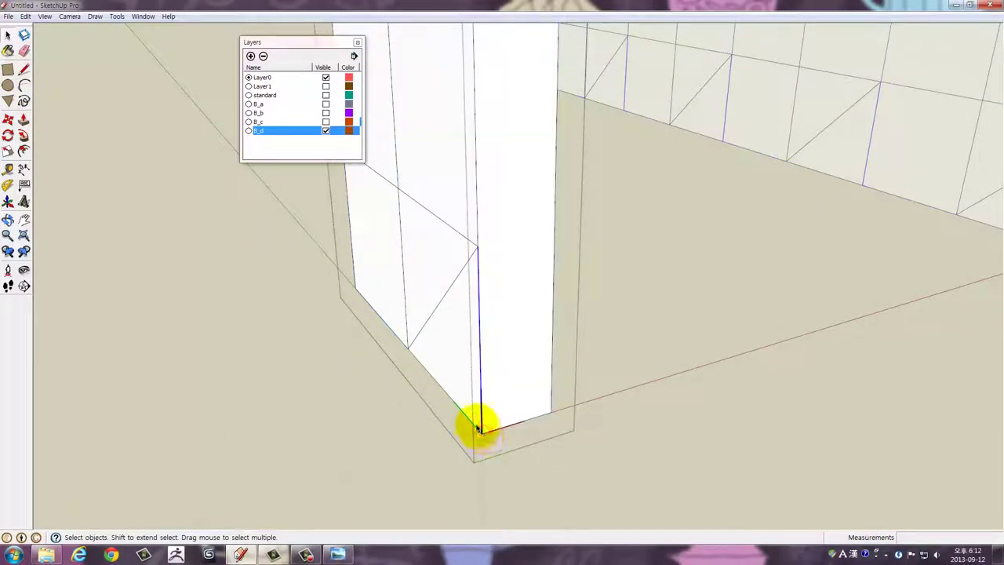
pyautogui.click(497, 426)
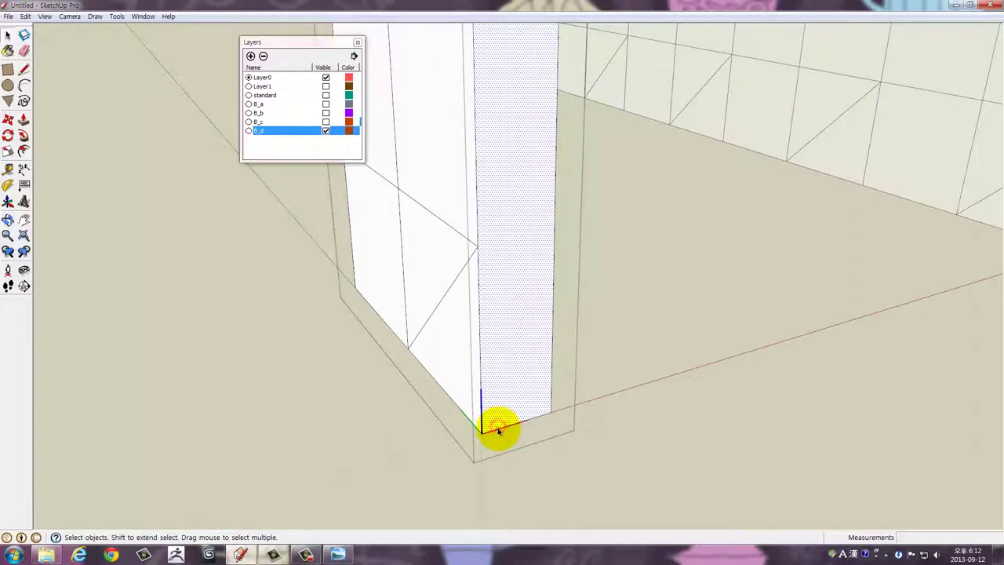
pyautogui.click(498, 429)
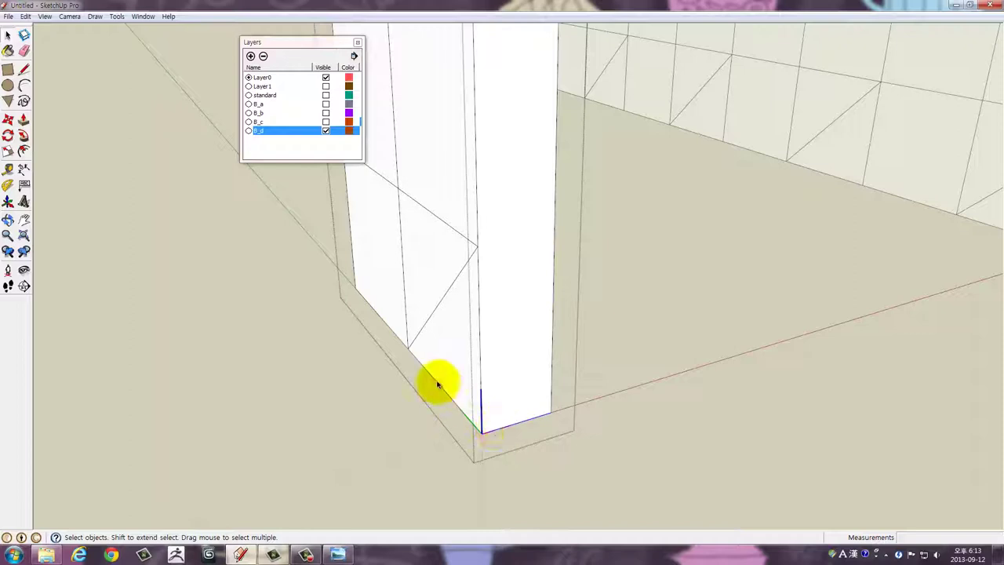
pyautogui.moveTo(437, 384); pyautogui.dragTo(448, 365)
pyautogui.click(23, 69)
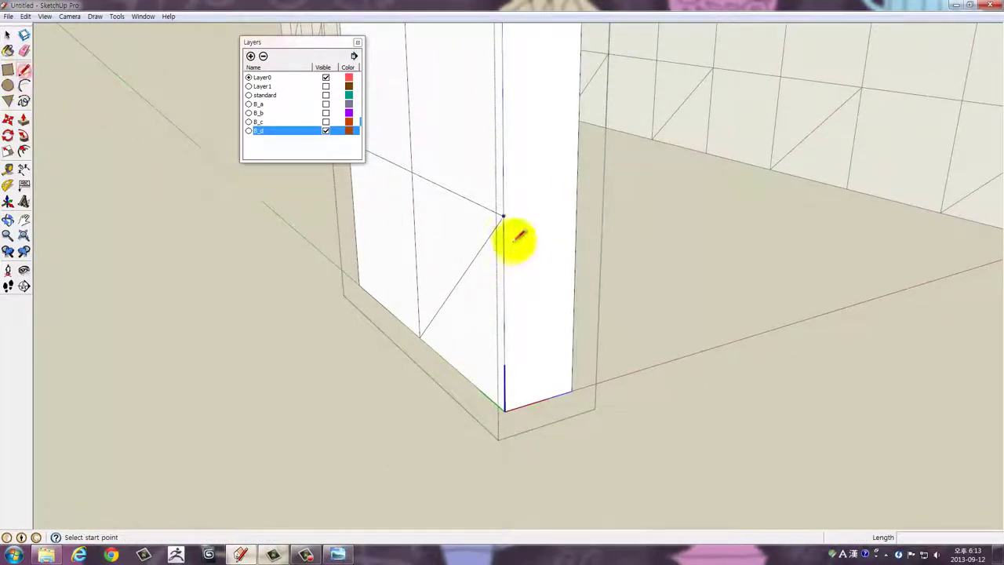
pyautogui.click(502, 217)
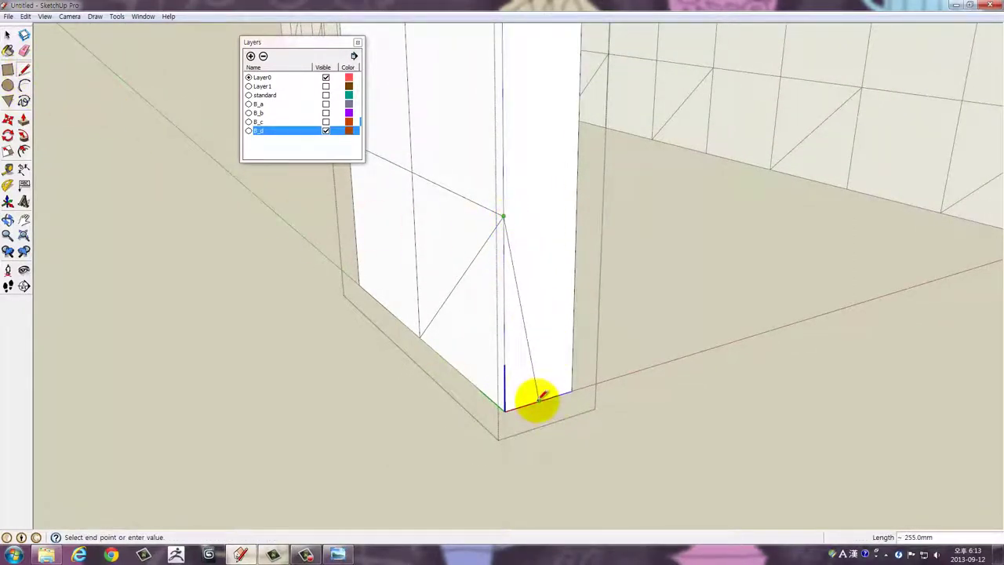
pyautogui.moveTo(538, 400); pyautogui.dragTo(573, 200)
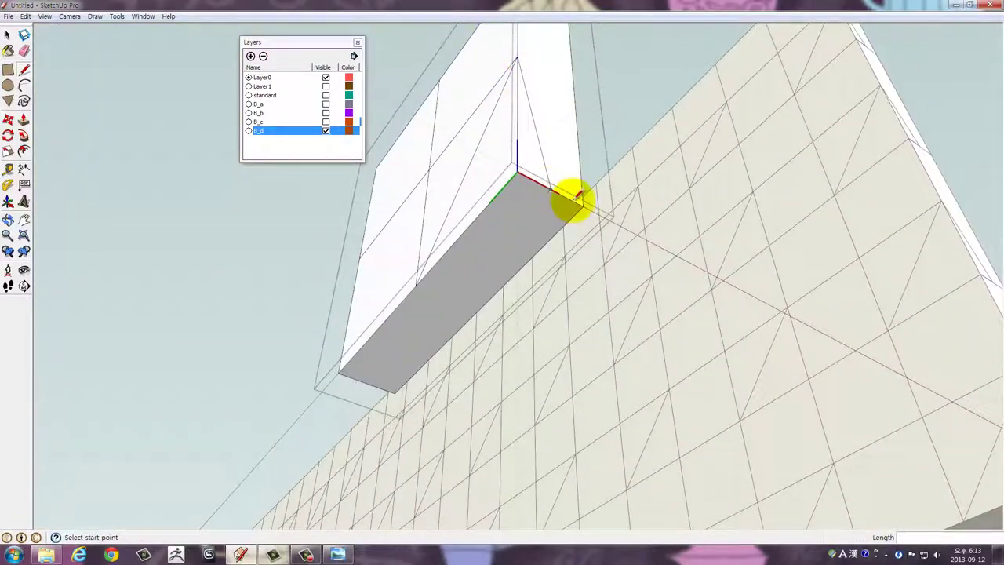
pyautogui.click(551, 186)
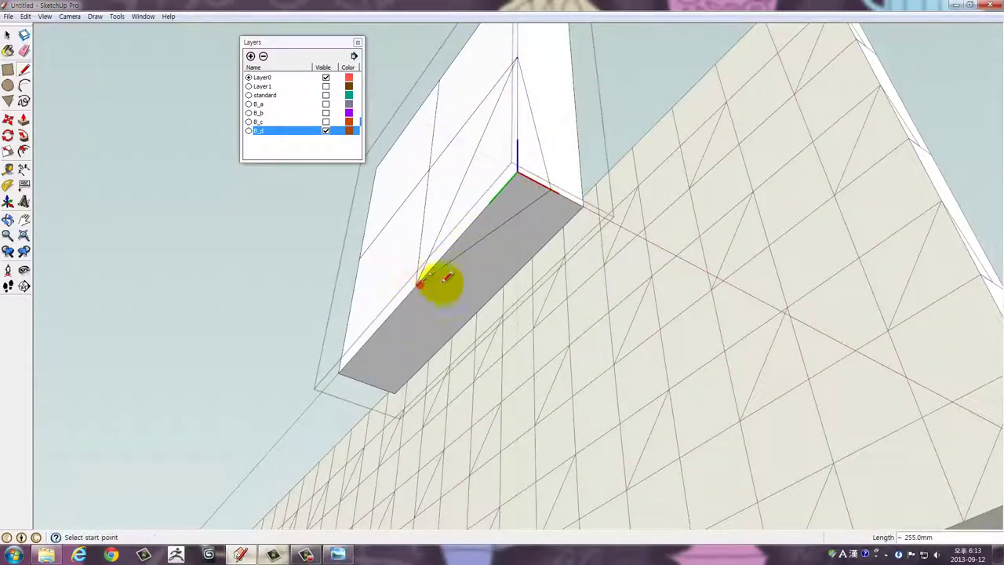
pyautogui.moveTo(443, 280); pyautogui.dragTo(547, 433)
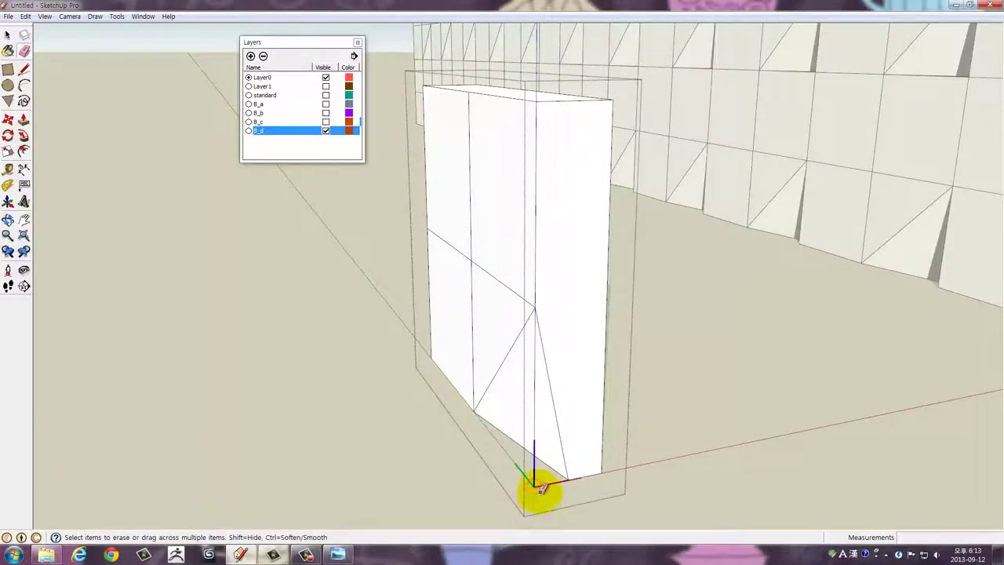
pyautogui.moveTo(556, 466); pyautogui.dragTo(672, 385)
pyautogui.press('space')
# Orbit and zoom to view the divided block in front of the wall
pyautogui.scroll(-3)
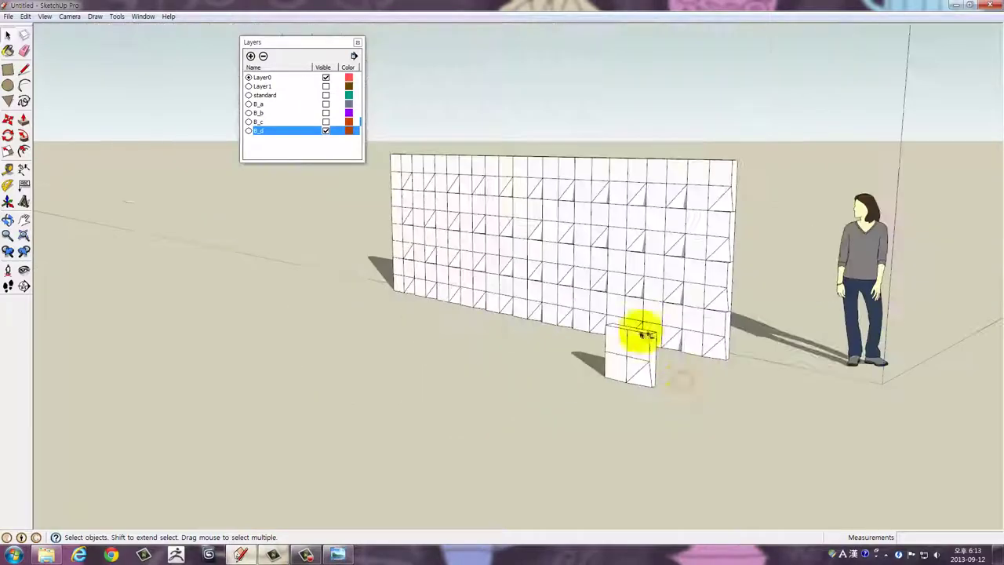
pyautogui.moveTo(643, 332); pyautogui.dragTo(620, 415)
pyautogui.scroll(3)
pyautogui.scroll(3)
pyautogui.scroll(3)
pyautogui.scroll(-3)
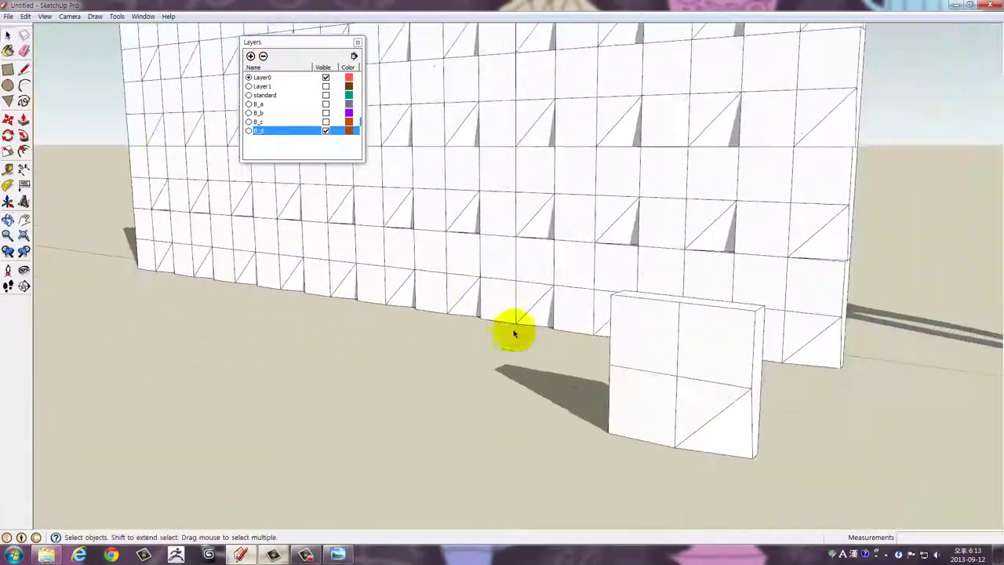
pyautogui.moveTo(515, 331); pyautogui.dragTo(539, 285)
pyautogui.scroll(3)
pyautogui.scroll(3)
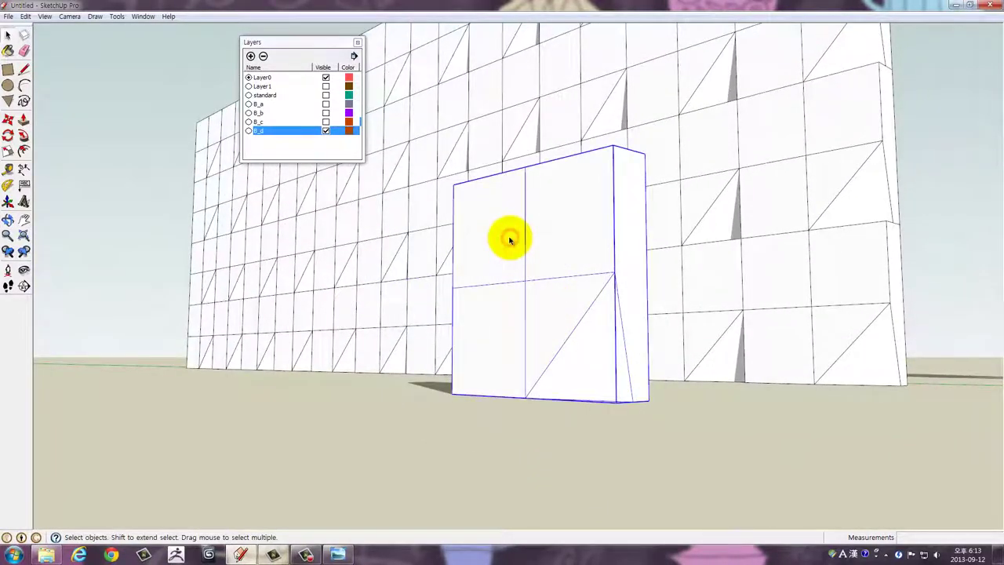
# Inside the box group, draw a second diagonal from the top edge across the upper-left cell
pyautogui.doubleClick(510, 239)
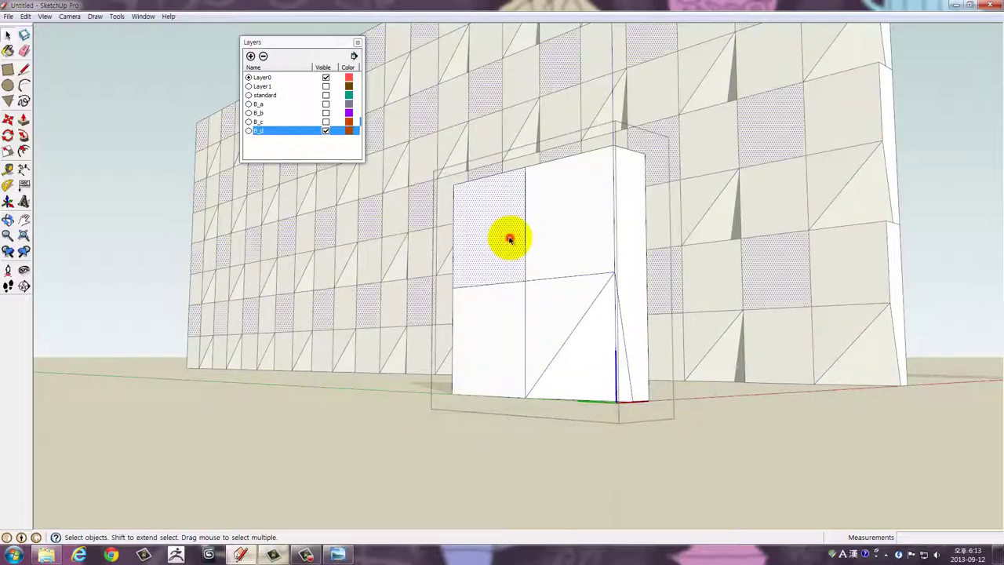
pyautogui.moveTo(511, 238); pyautogui.dragTo(446, 333)
pyautogui.click(357, 368)
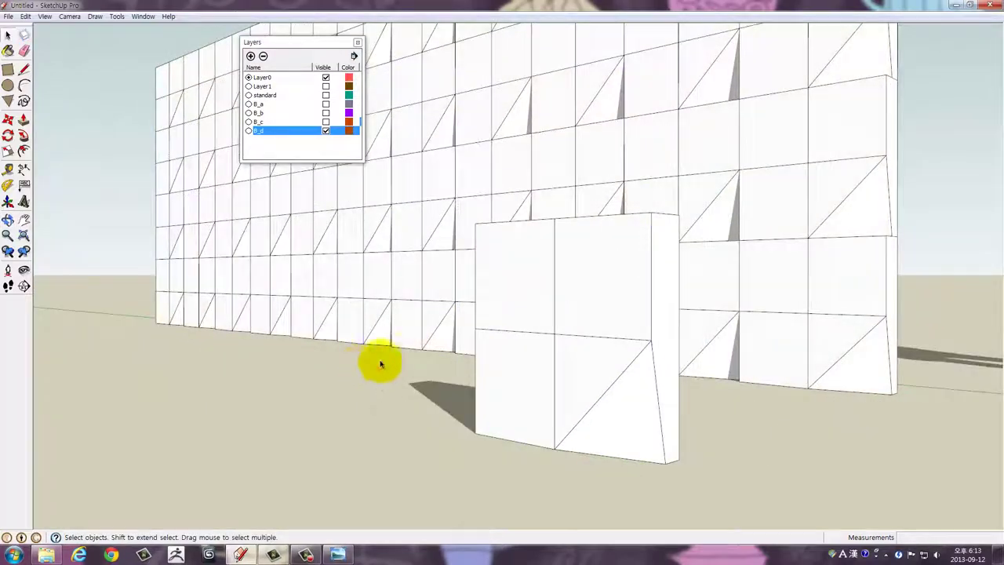
pyautogui.moveTo(529, 301); pyautogui.dragTo(598, 294)
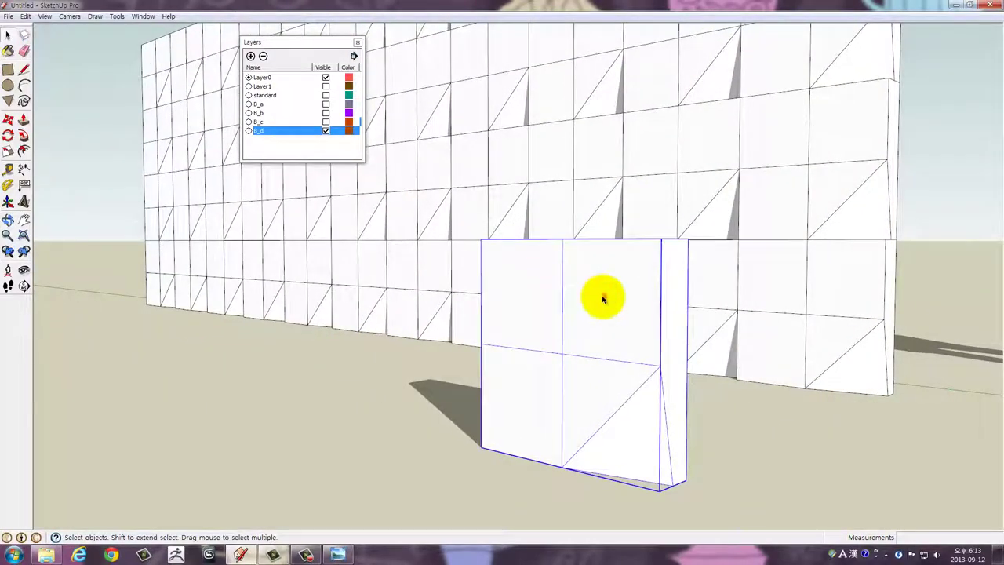
pyautogui.doubleClick(598, 293)
pyautogui.click(600, 295)
pyautogui.click(24, 69)
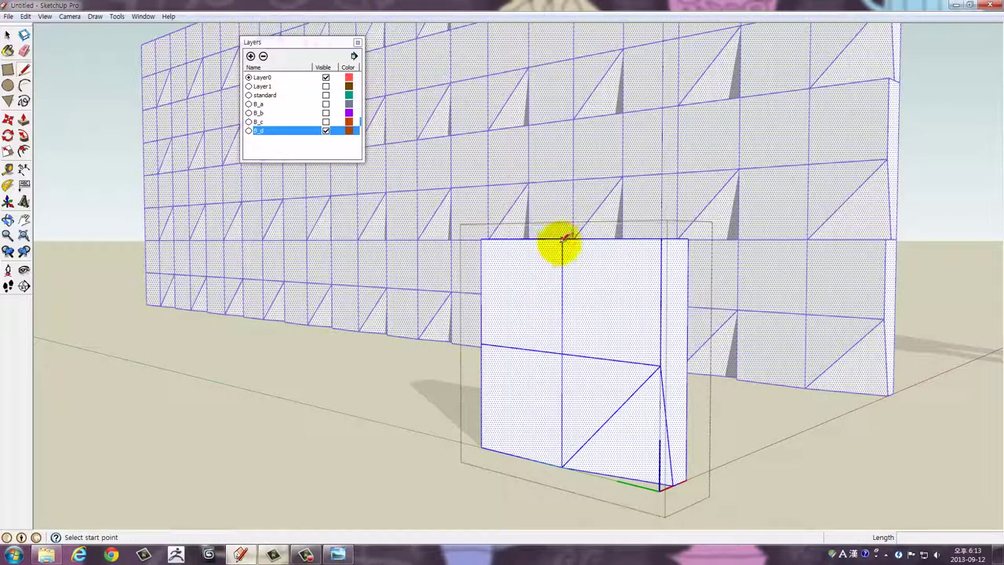
pyautogui.click(562, 240)
pyautogui.click(488, 339)
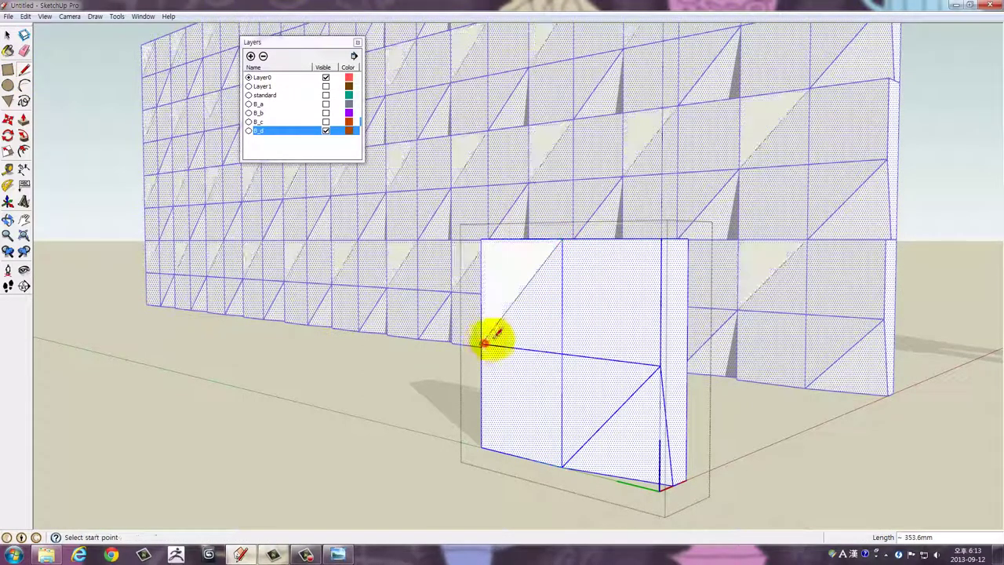
pyautogui.moveTo(489, 338); pyautogui.dragTo(526, 409)
pyautogui.press('space')
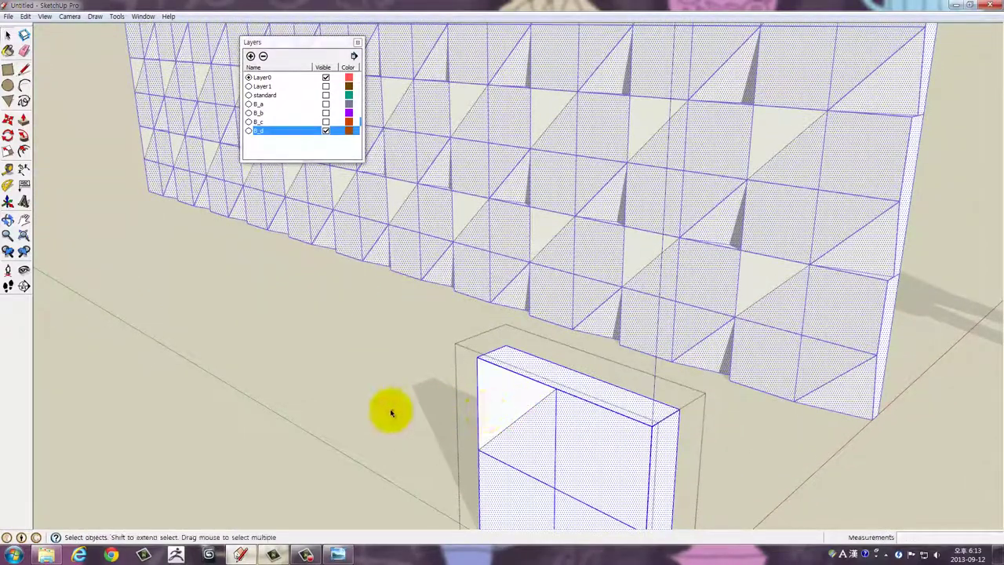
pyautogui.click(392, 410)
# Reopen the block, select its diagonal edge and zoom in close on it
pyautogui.moveTo(393, 411); pyautogui.dragTo(524, 348)
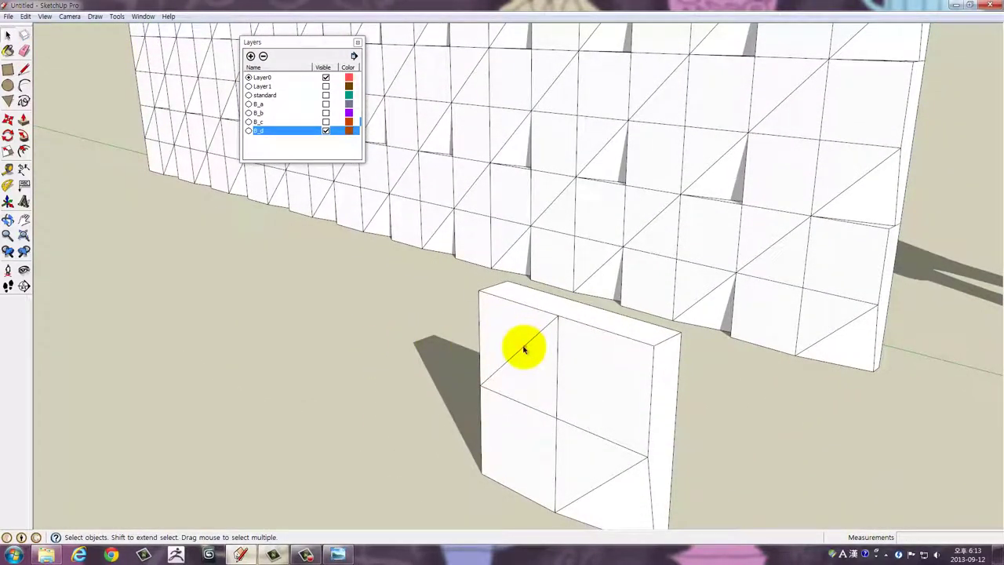
pyautogui.doubleClick(524, 348)
pyautogui.click(524, 347)
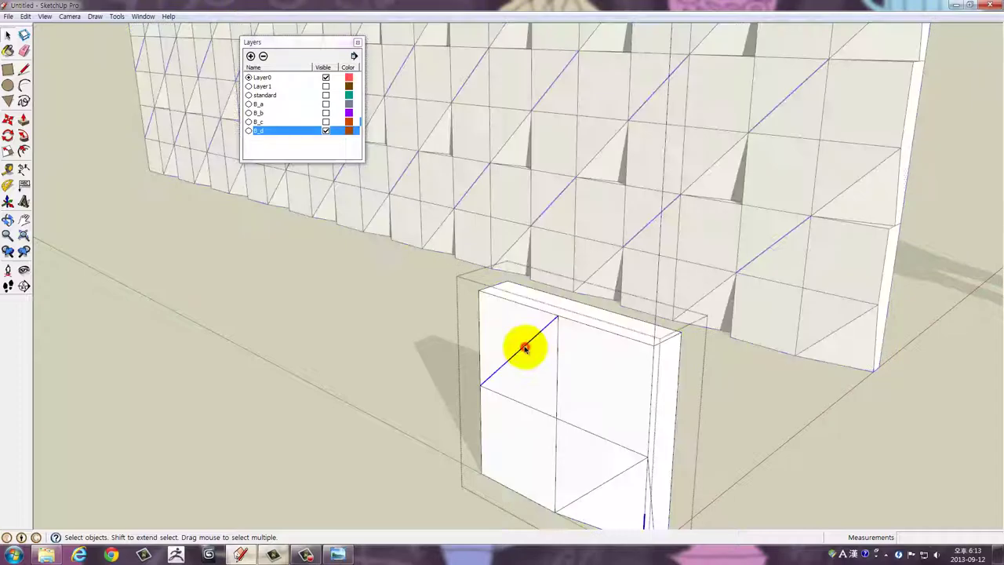
pyautogui.moveTo(533, 354); pyautogui.dragTo(535, 362)
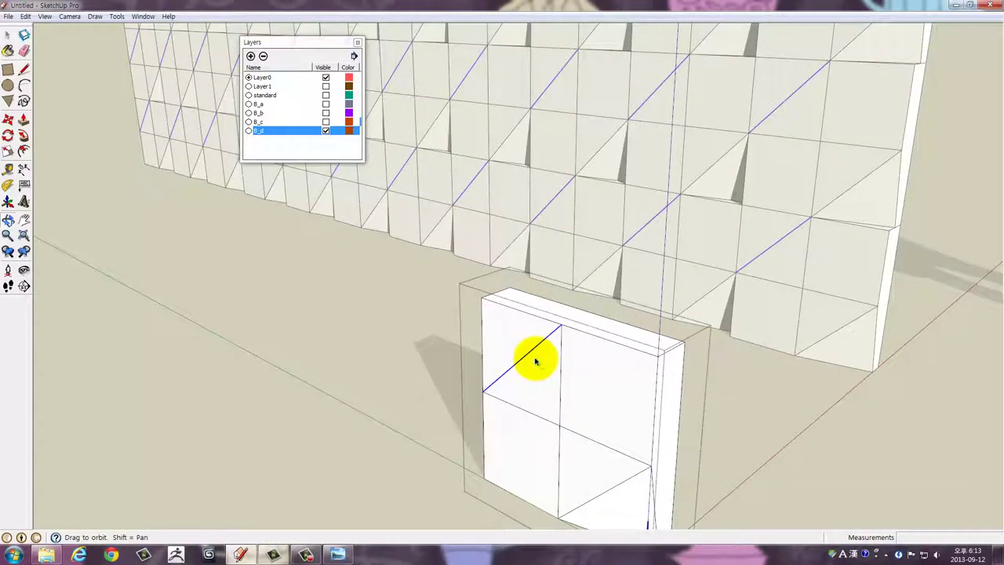
pyautogui.scroll(3)
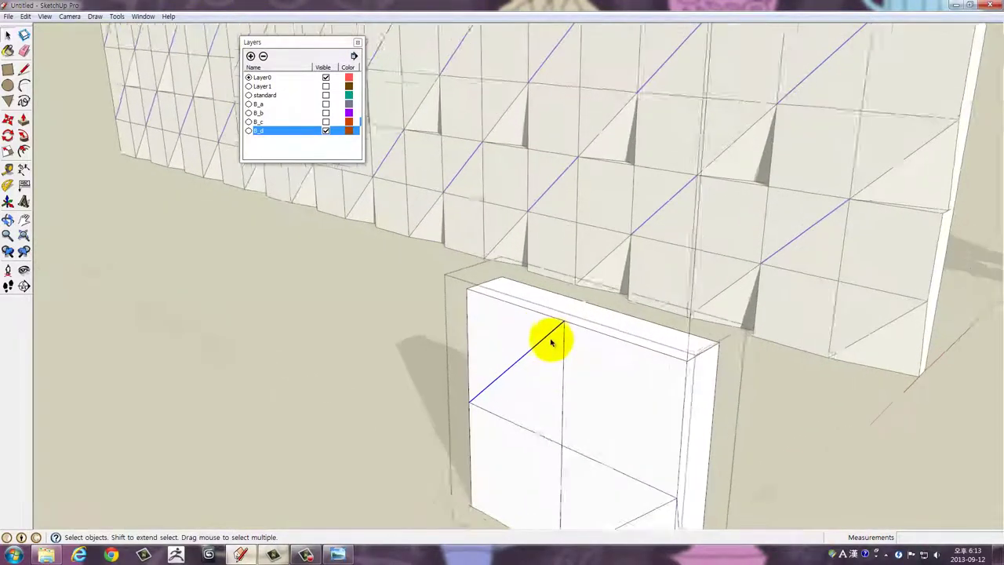
pyautogui.scroll(3)
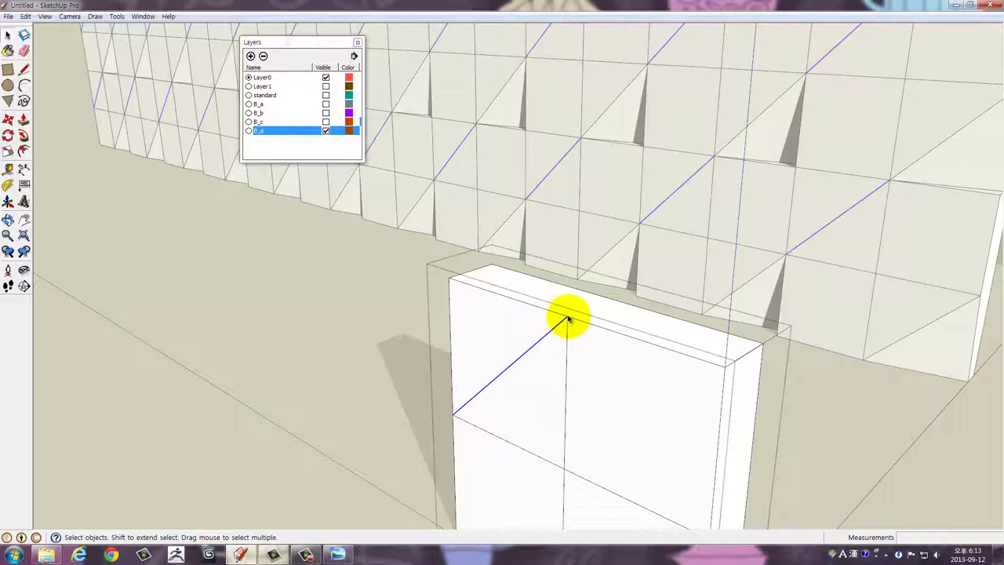
pyautogui.moveTo(513, 321); pyautogui.dragTo(560, 303)
pyautogui.click(24, 69)
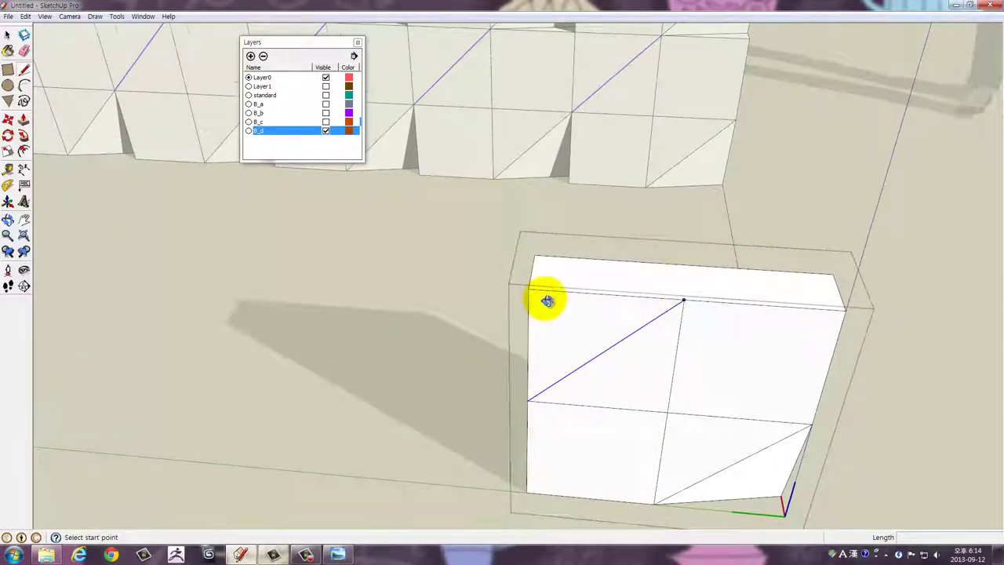
# Copy the block's corner edge a little way inward across its face
pyautogui.moveTo(547, 302); pyautogui.dragTo(517, 314)
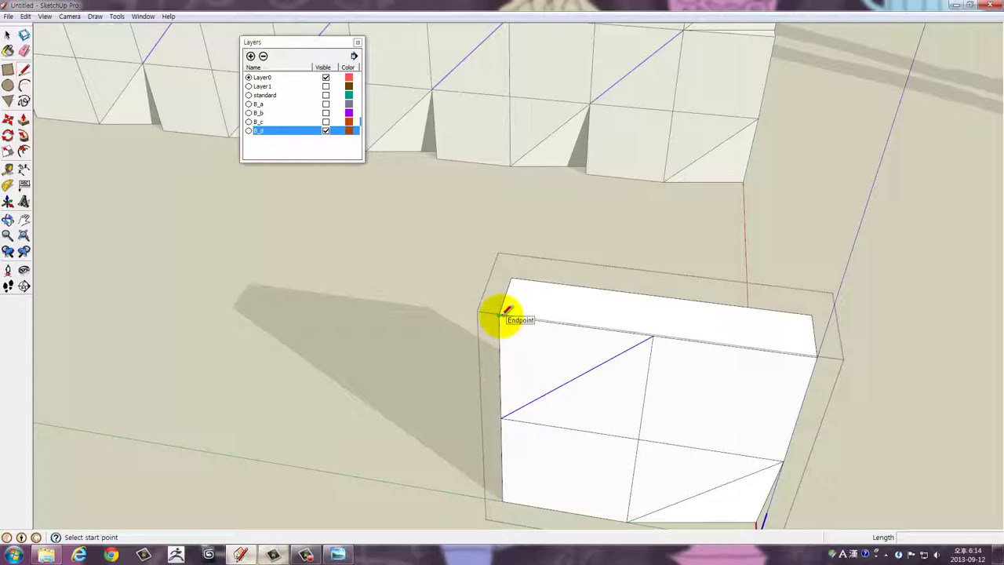
pyautogui.moveTo(503, 318); pyautogui.dragTo(643, 346)
pyautogui.press('space')
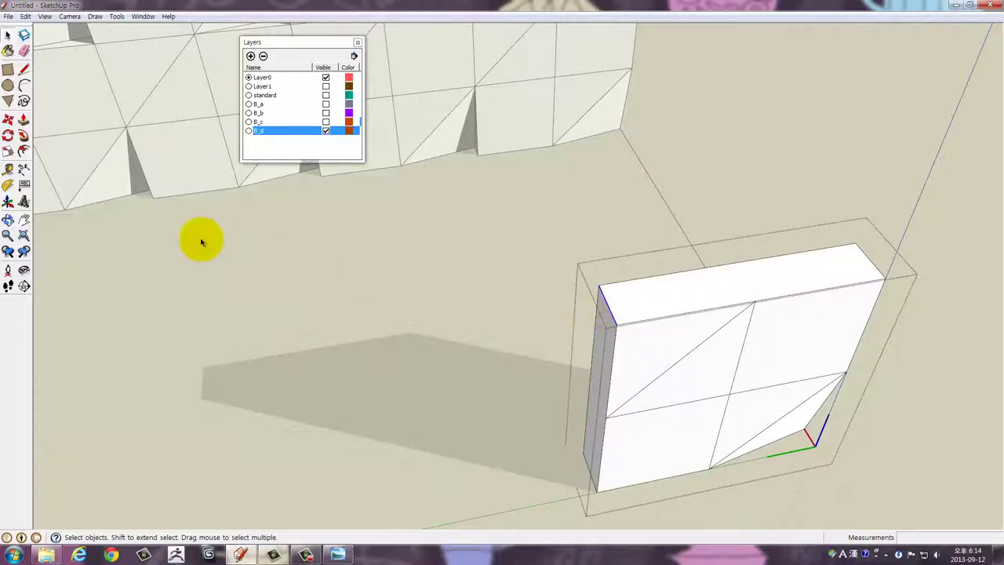
pyautogui.moveTo(672, 377); pyautogui.dragTo(707, 320)
pyautogui.scroll(3)
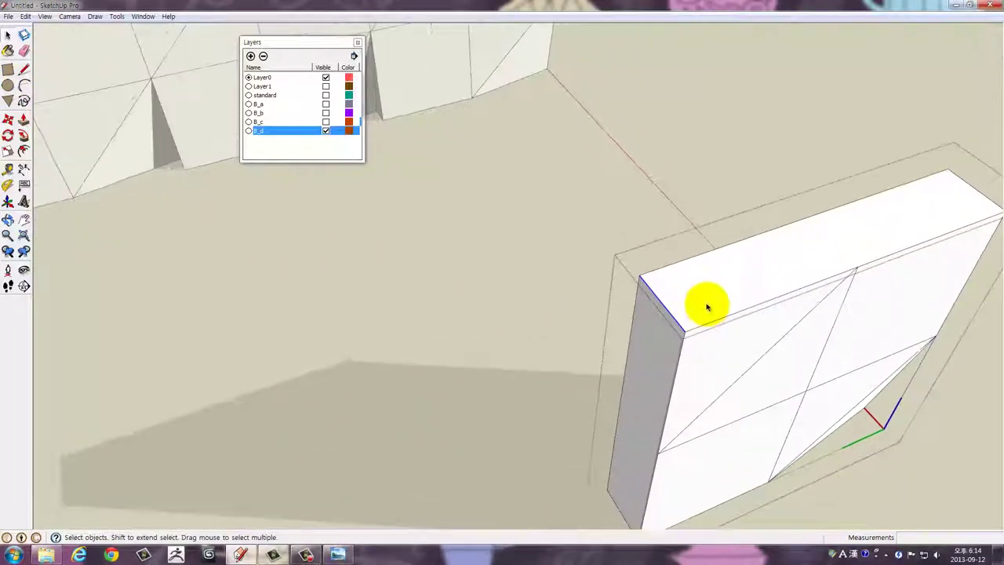
pyautogui.press('m')
pyautogui.click(643, 280)
pyautogui.press('ctrl')
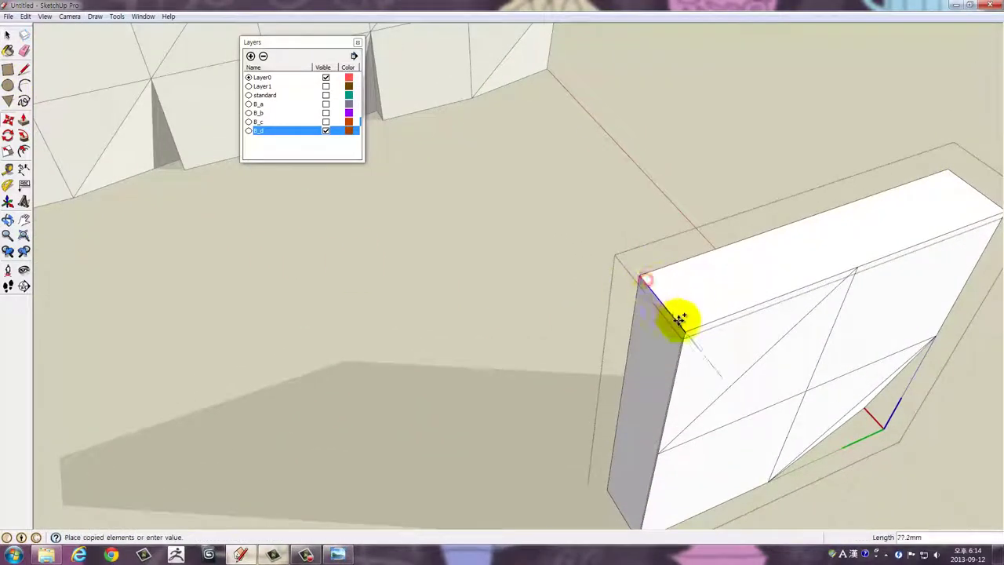
pyautogui.click(732, 391)
# Select the top edge at the block's corner and view it from another angle
pyautogui.press('space')
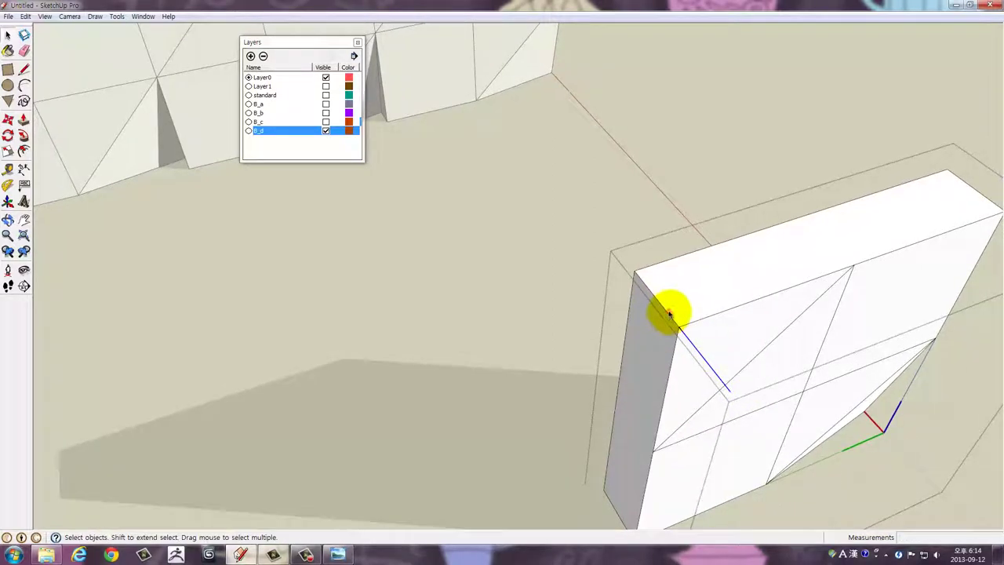
pyautogui.click(668, 313)
pyautogui.click(668, 314)
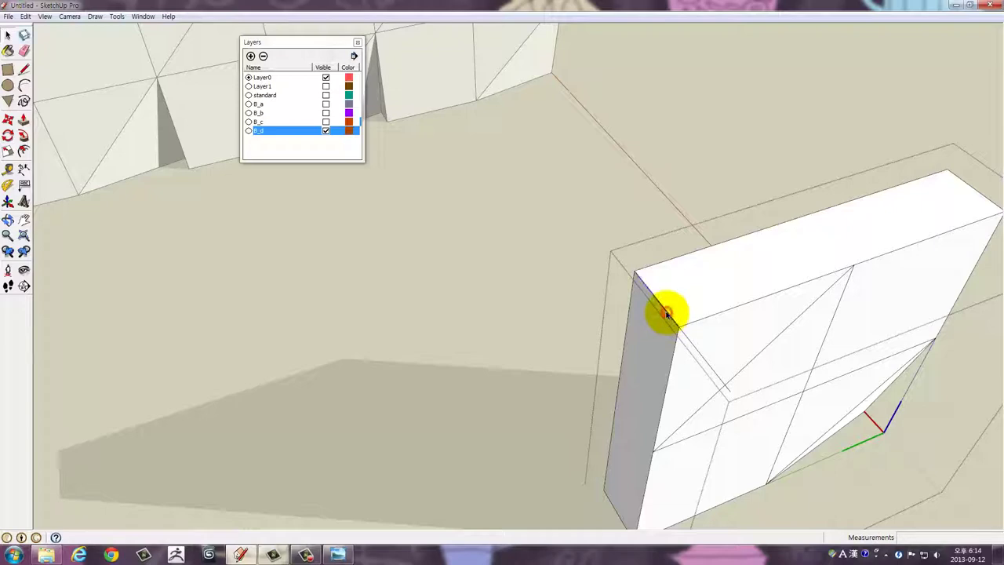
pyautogui.scroll(3)
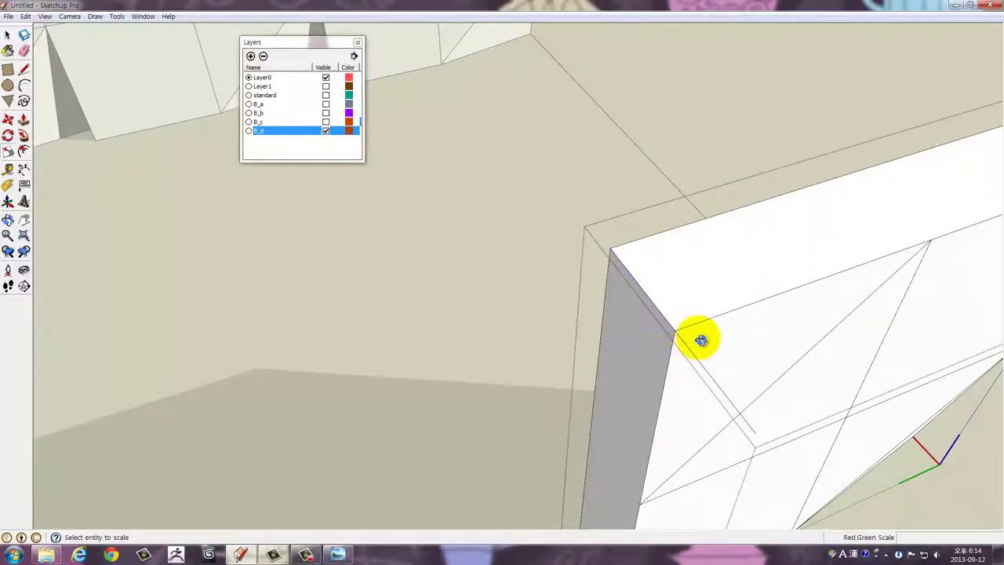
pyautogui.moveTo(701, 337); pyautogui.dragTo(477, 321)
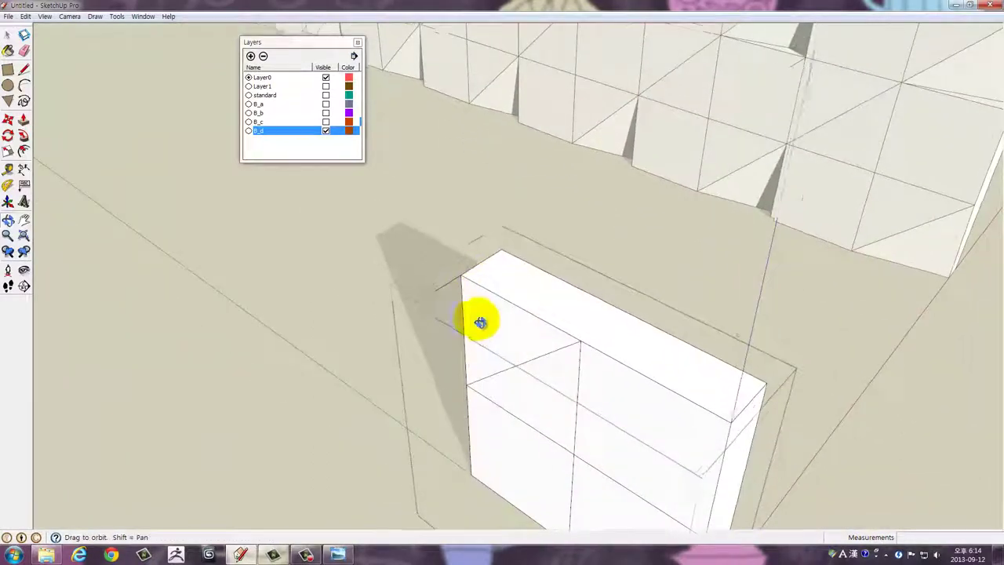
# Delete the triangular face at the block's upper-left corner
pyautogui.scroll(3)
pyautogui.scroll(-3)
pyautogui.click(24, 69)
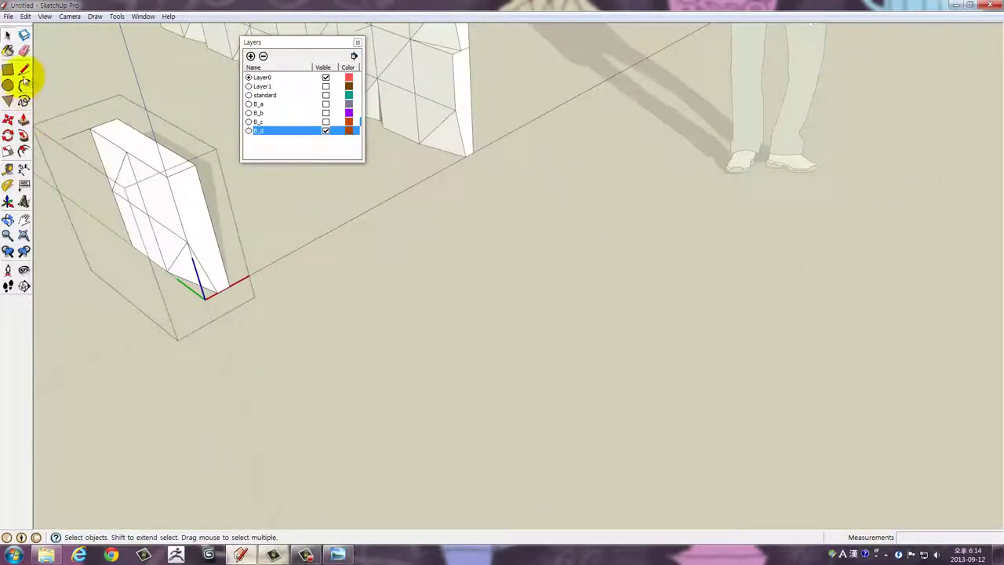
pyautogui.moveTo(297, 259); pyautogui.dragTo(578, 361)
pyautogui.scroll(3)
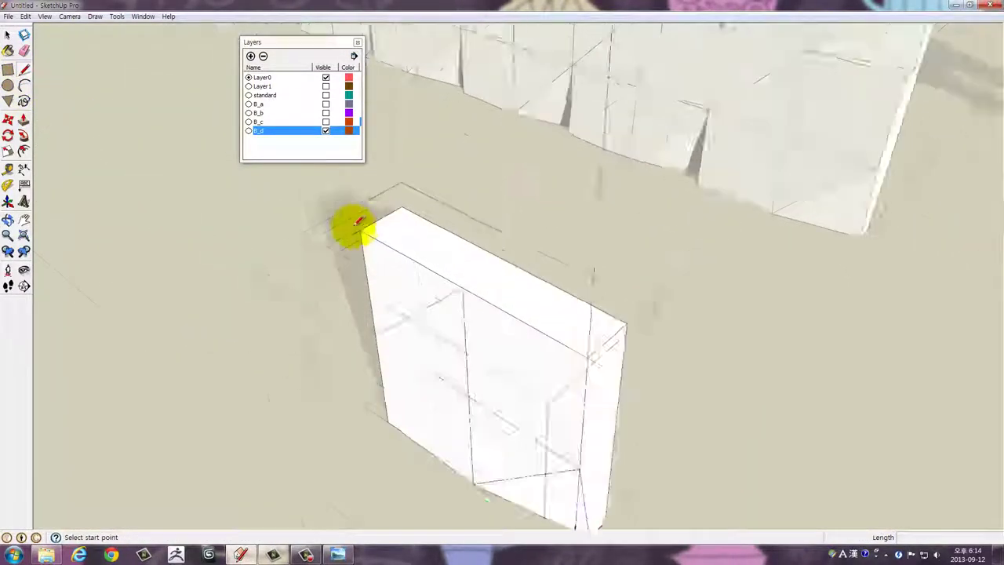
pyautogui.scroll(3)
pyautogui.scroll(-3)
pyautogui.click(388, 279)
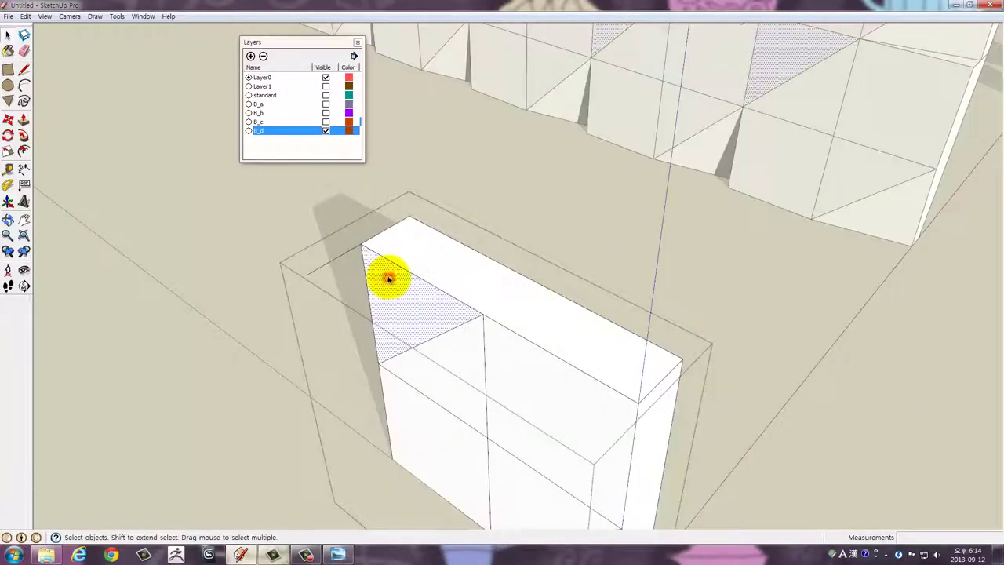
pyautogui.press('Delete')
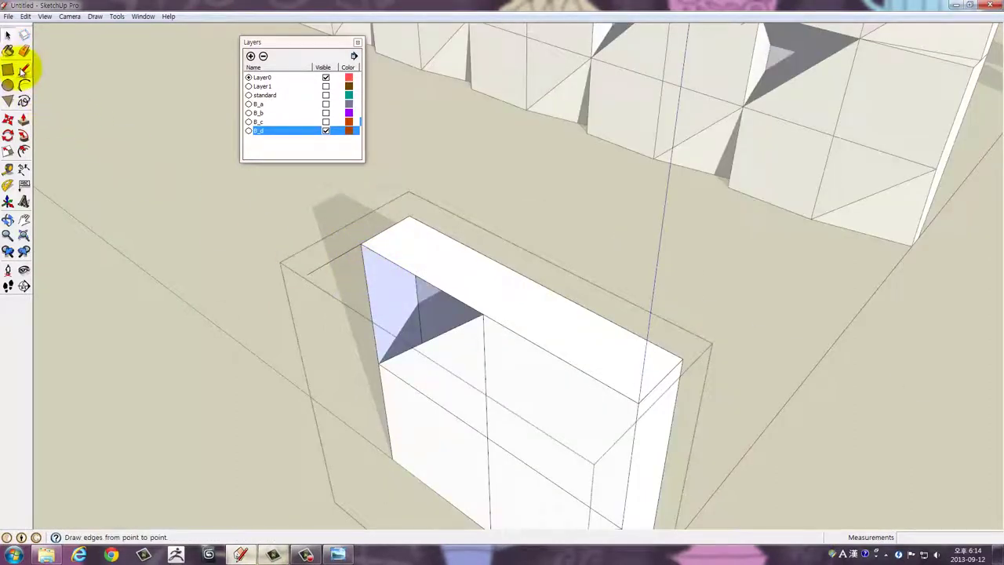
# Draw new edges from the triangle's endpoint to close sloped facets across the cut corner
pyautogui.click(23, 70)
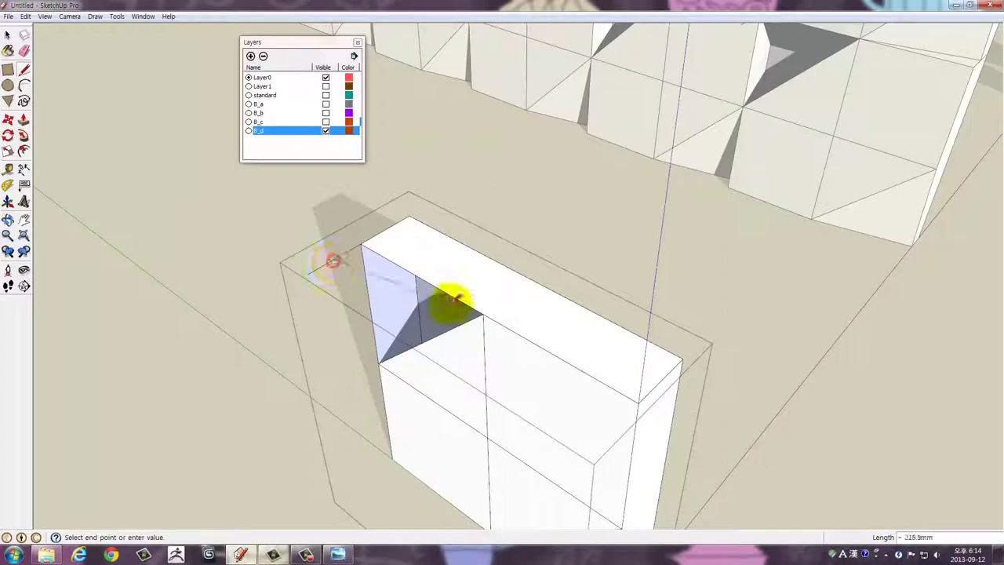
pyautogui.click(482, 313)
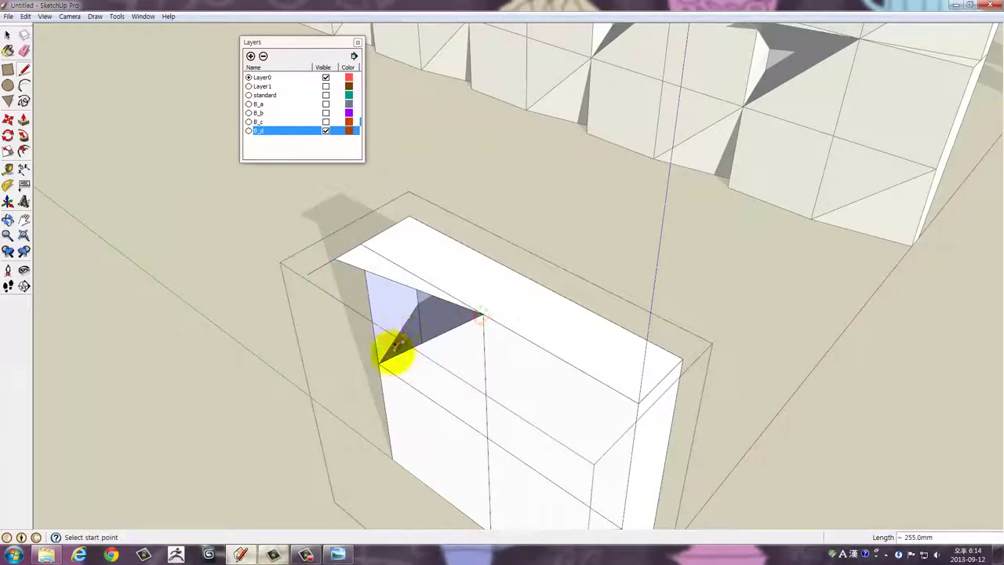
pyautogui.click(381, 360)
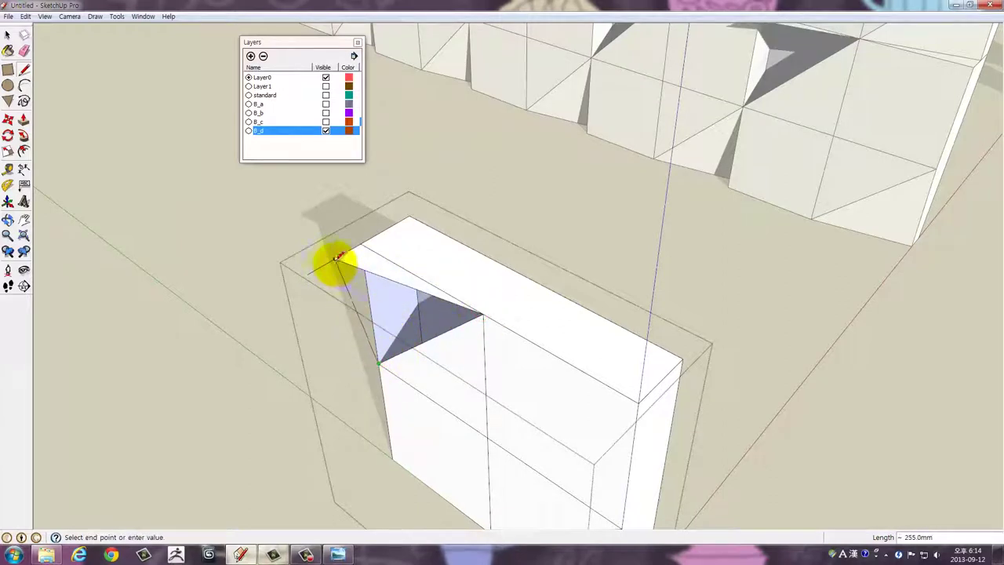
pyautogui.click(339, 259)
pyautogui.moveTo(332, 262); pyautogui.dragTo(557, 369)
pyautogui.press('e')
pyautogui.press('space')
# Pull back and orbit around the wall and block, briefly entering and leaving the block's edit context
pyautogui.scroll(-3)
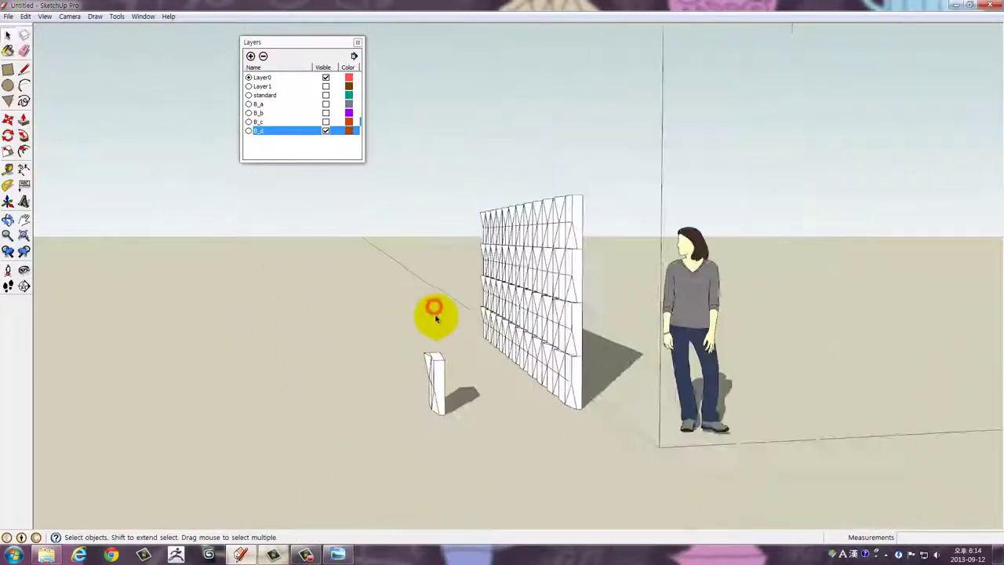
pyautogui.moveTo(435, 316); pyautogui.dragTo(634, 354)
pyautogui.scroll(3)
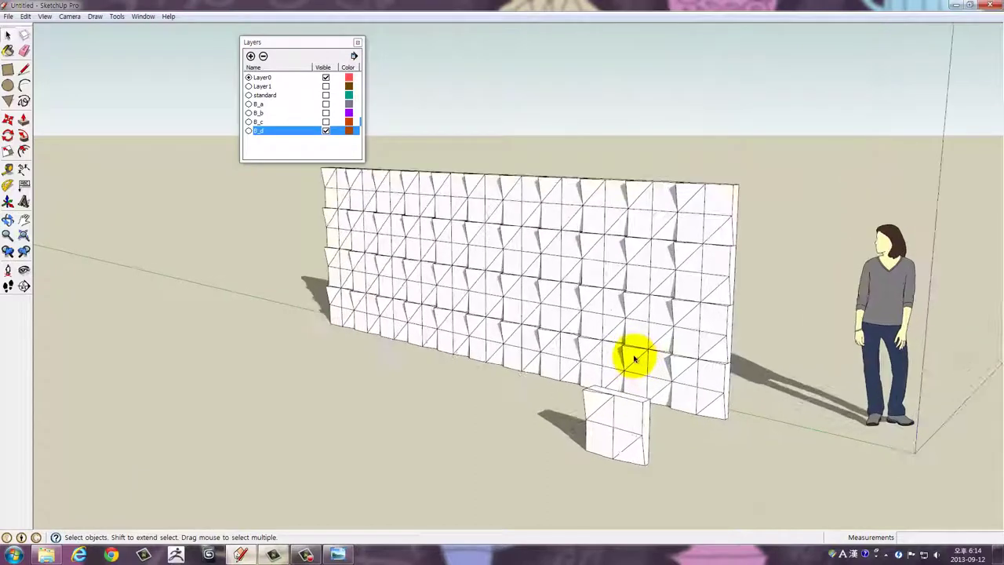
pyautogui.scroll(3)
pyautogui.doubleClick(614, 437)
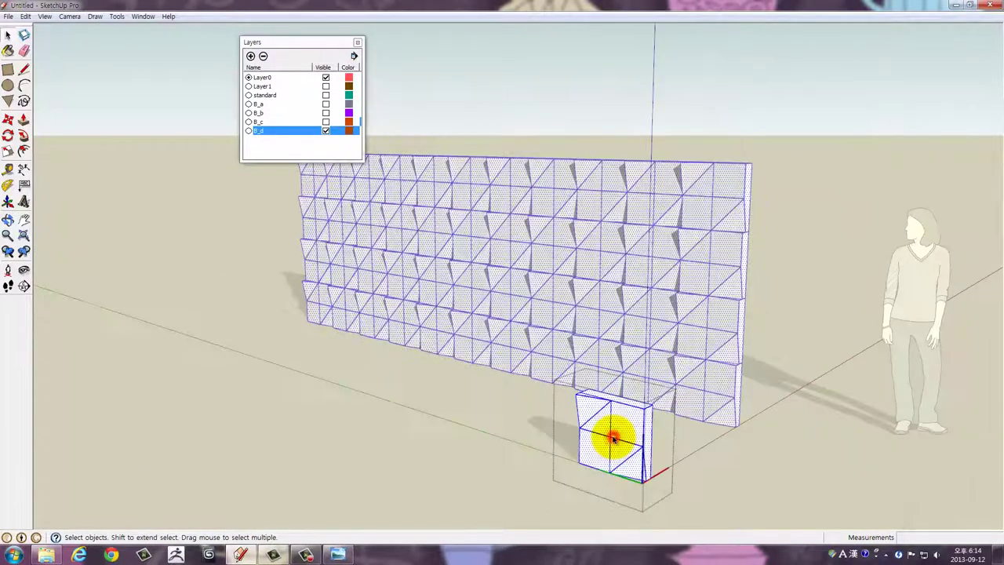
pyautogui.moveTo(616, 439); pyautogui.dragTo(672, 426)
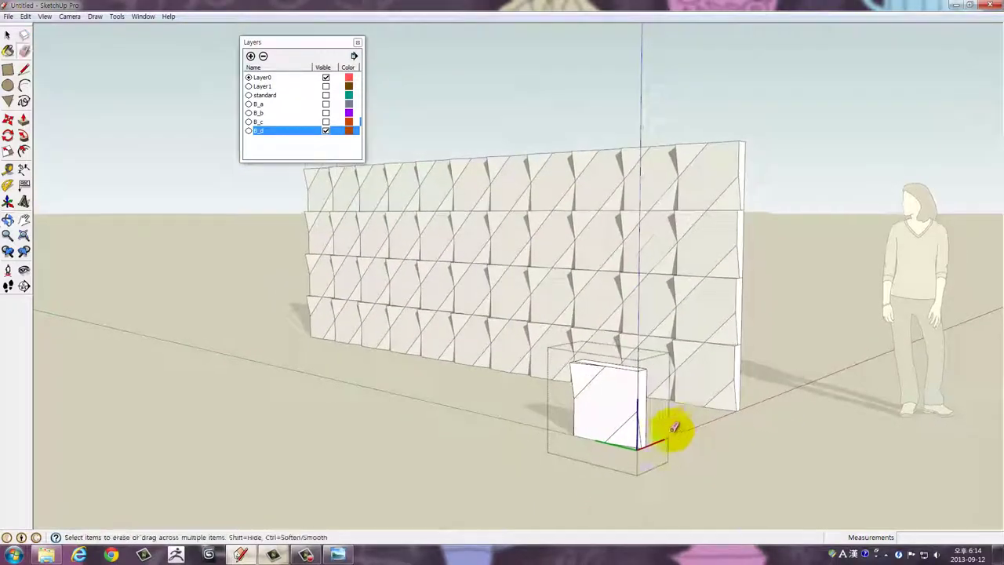
pyautogui.scroll(3)
pyautogui.scroll(3)
pyautogui.moveTo(563, 375); pyautogui.dragTo(403, 385)
pyautogui.press('space')
pyautogui.click(317, 410)
# Orbit to face the gridded wall, reshaped block and figure more directly
pyautogui.scroll(-3)
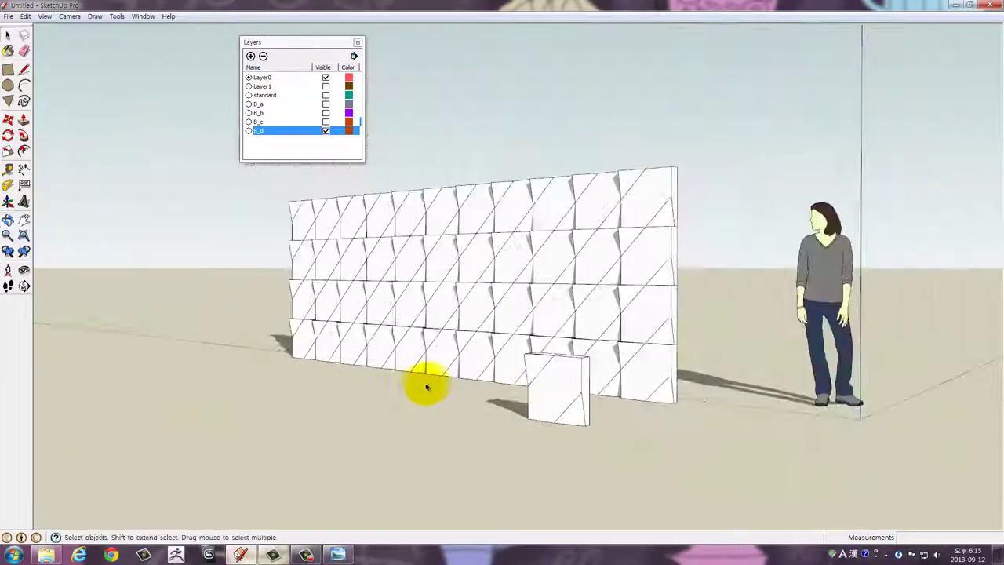
pyautogui.moveTo(643, 296); pyautogui.dragTo(511, 385)
pyautogui.scroll(-3)
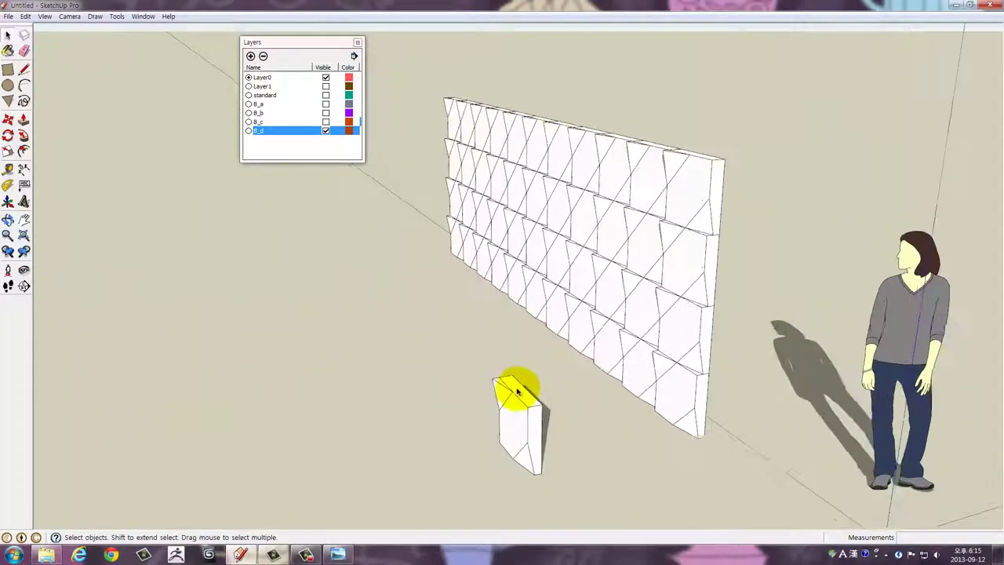
pyautogui.scroll(3)
pyautogui.moveTo(530, 427); pyautogui.dragTo(613, 388)
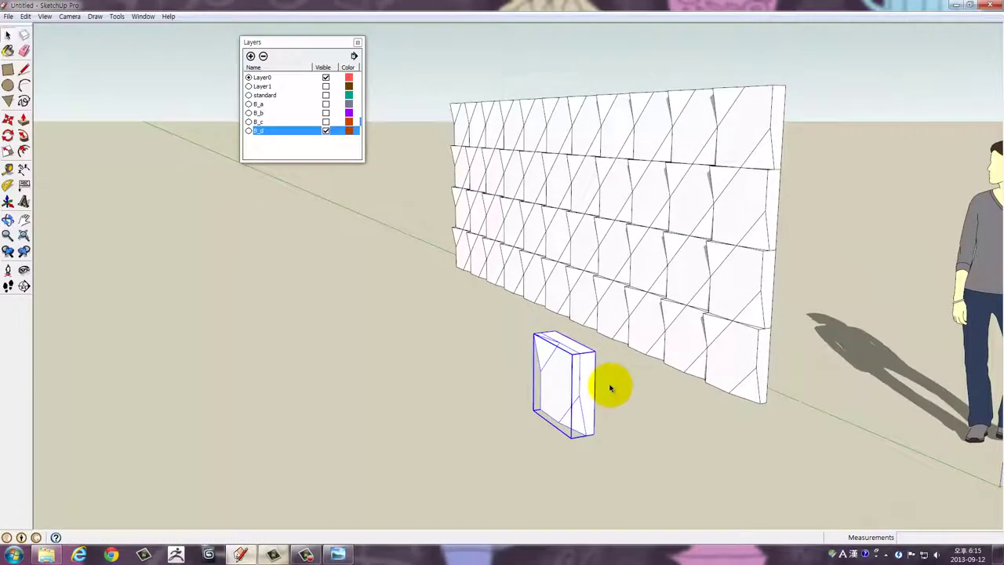
pyautogui.scroll(-3)
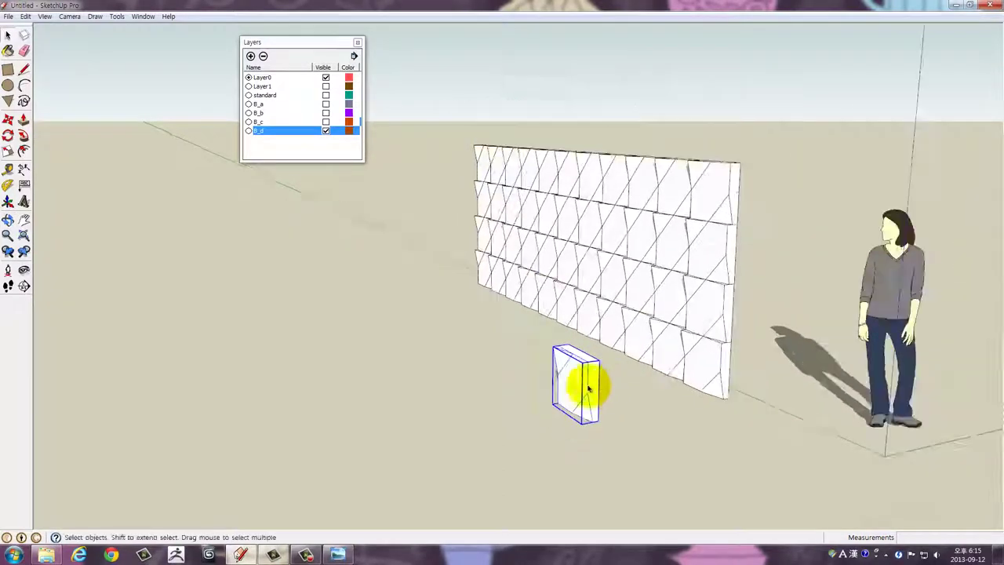
pyautogui.moveTo(588, 385); pyautogui.dragTo(733, 419)
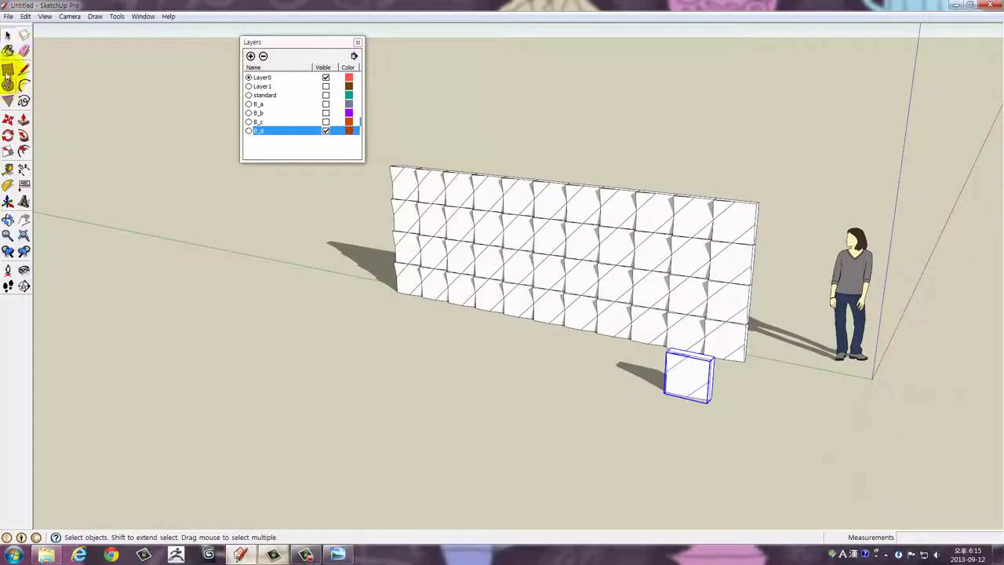
# Draw a 200 x 400 ground rectangle and push/pull it up 400 mm into a box
pyautogui.click(8, 69)
pyautogui.moveTo(578, 358); pyautogui.dragTo(575, 366)
pyautogui.scroll(3)
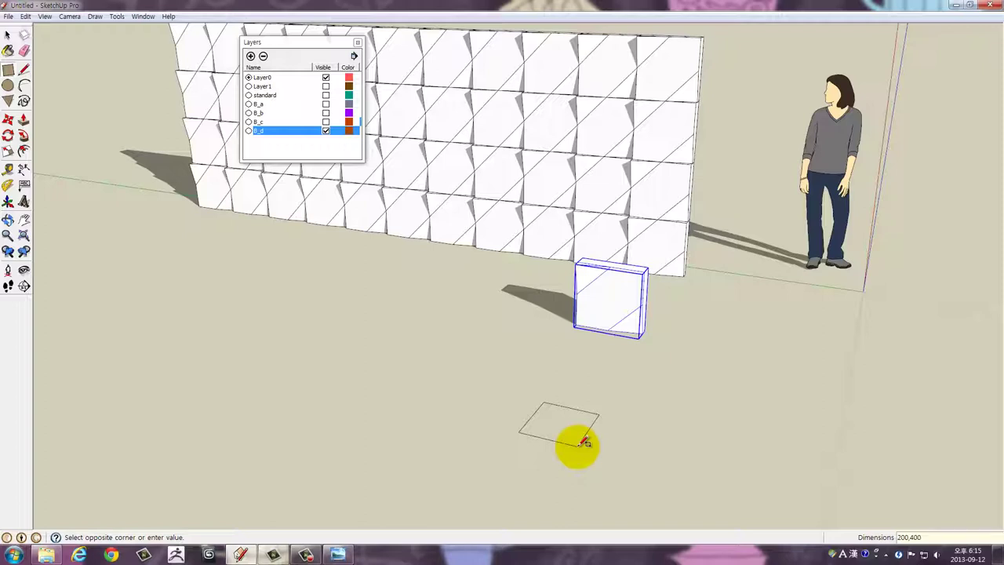
pyautogui.moveTo(590, 432); pyautogui.dragTo(605, 455)
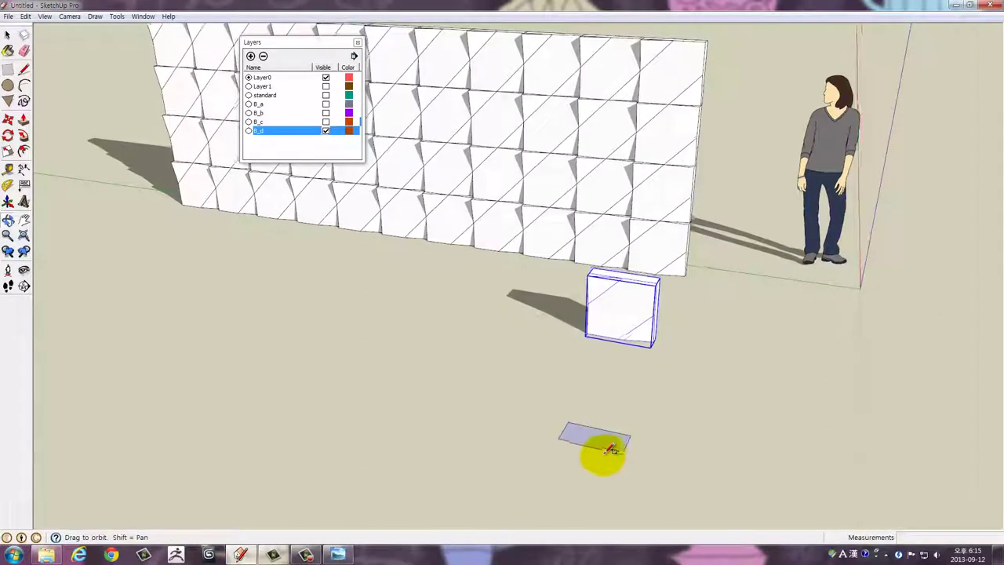
pyautogui.press('p')
pyautogui.moveTo(582, 446); pyautogui.dragTo(592, 415)
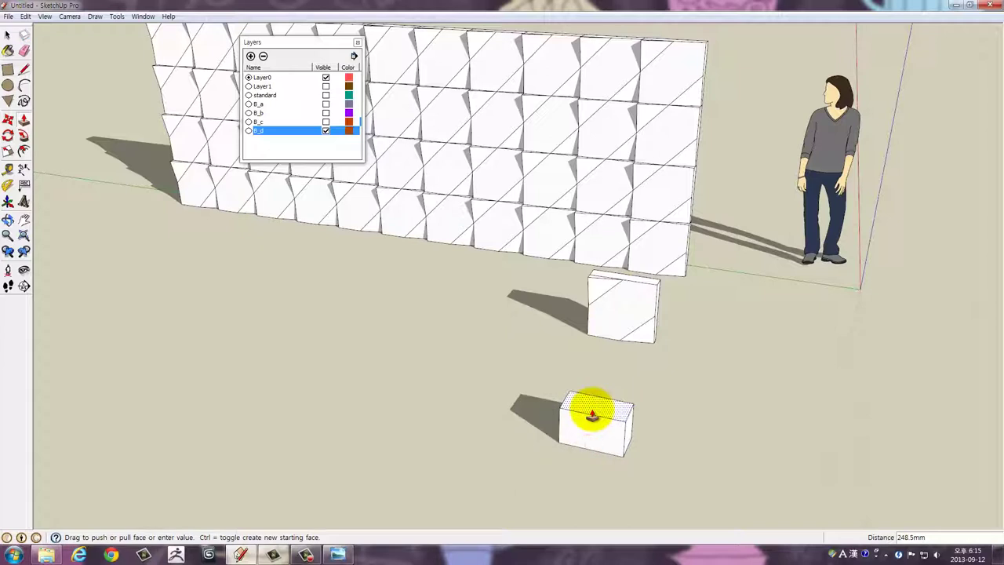
pyautogui.press('Return')
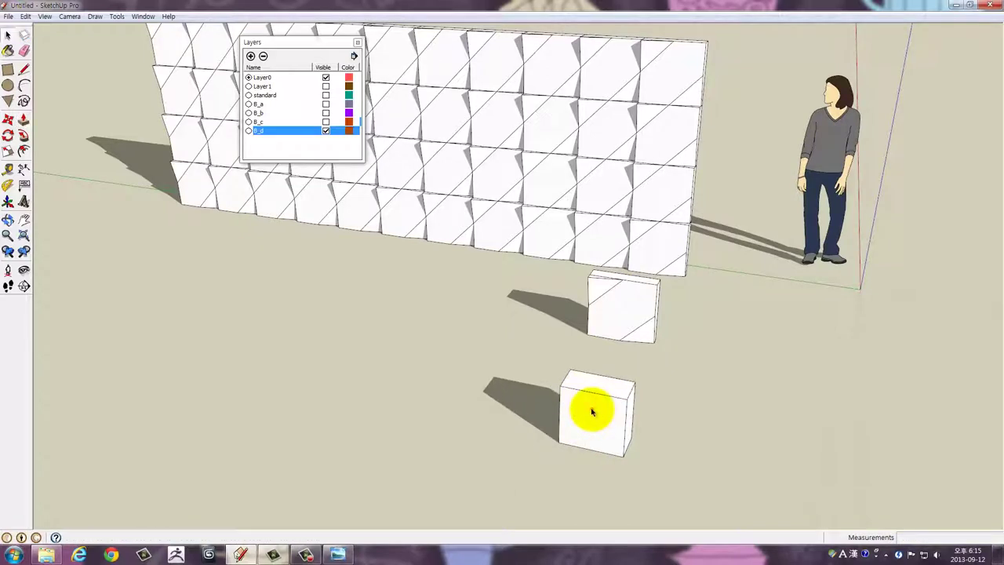
# Group the new box's geometry, then convert that group into a component
pyautogui.tripleClick(592, 412)
pyautogui.rightClick(591, 410)
pyautogui.click(639, 328)
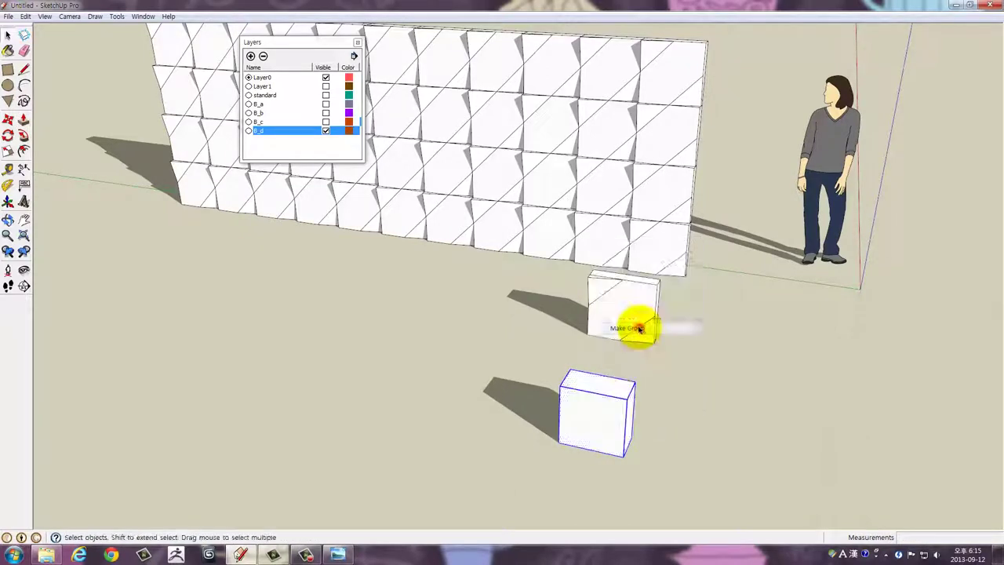
pyautogui.rightClick(606, 414)
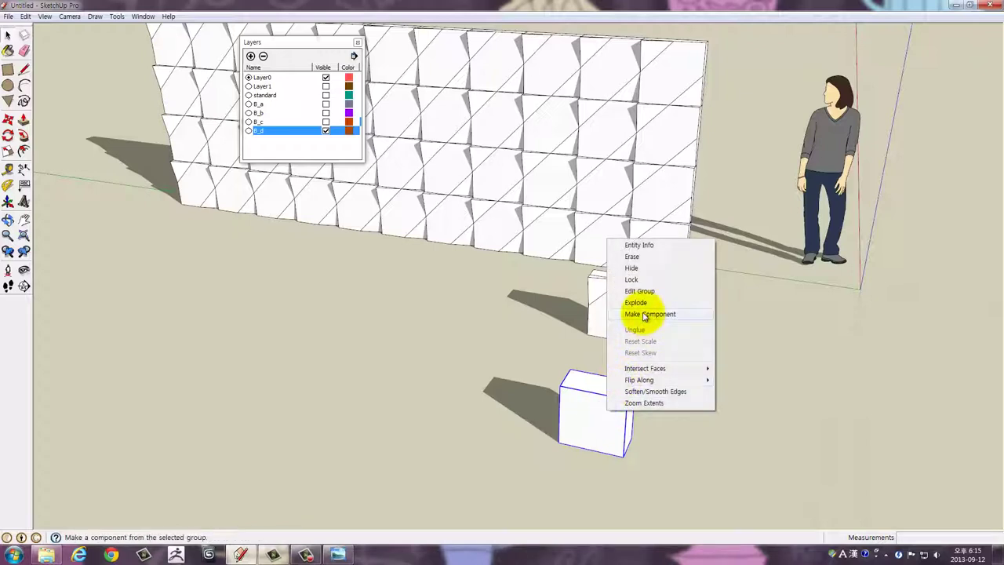
pyautogui.click(542, 320)
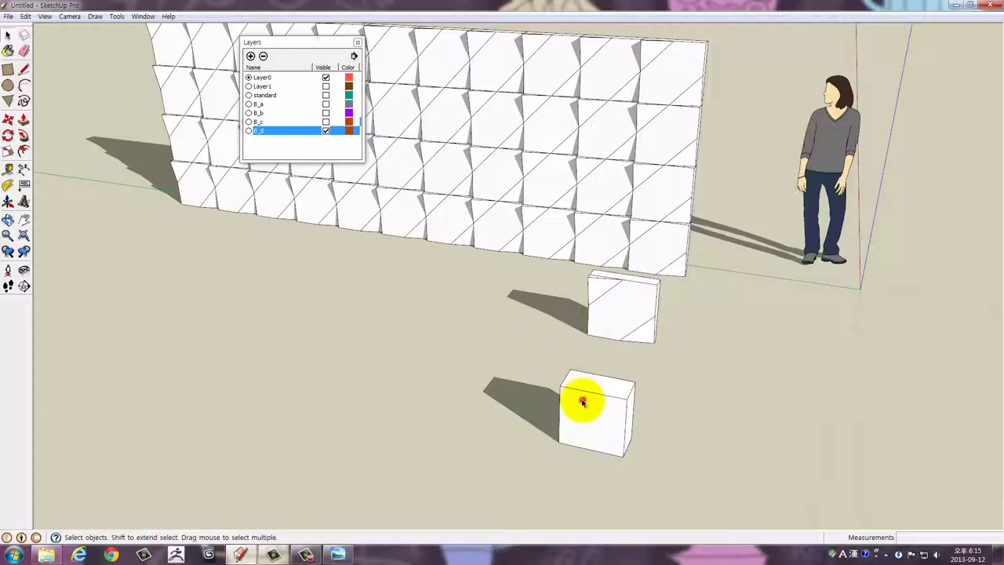
pyautogui.rightClick(582, 403)
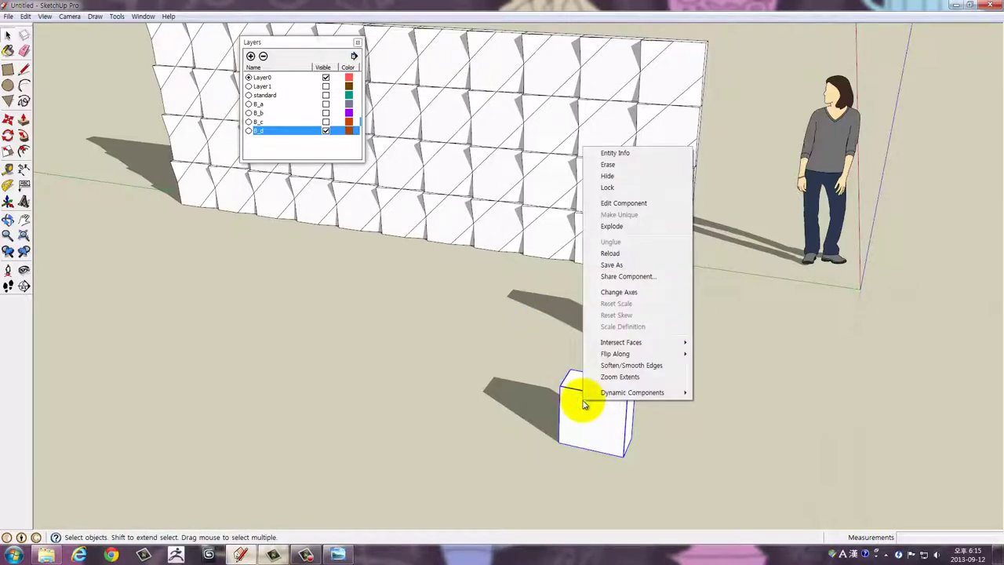
pyautogui.middleClick(493, 397)
pyautogui.moveTo(628, 419); pyautogui.dragTo(632, 421)
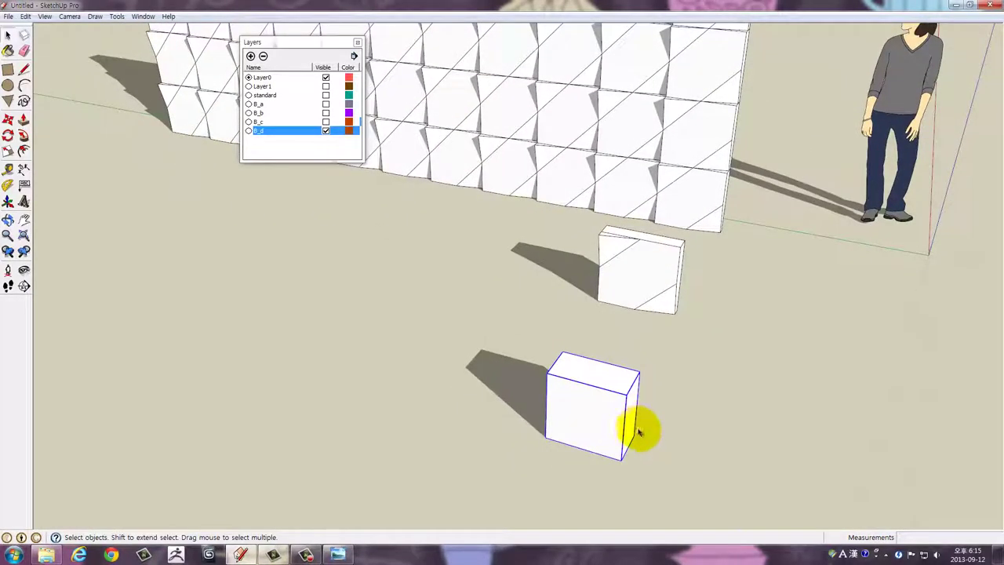
# Copy the box with Move so the copy sits right beside the original
pyautogui.press('m')
pyautogui.click(620, 459)
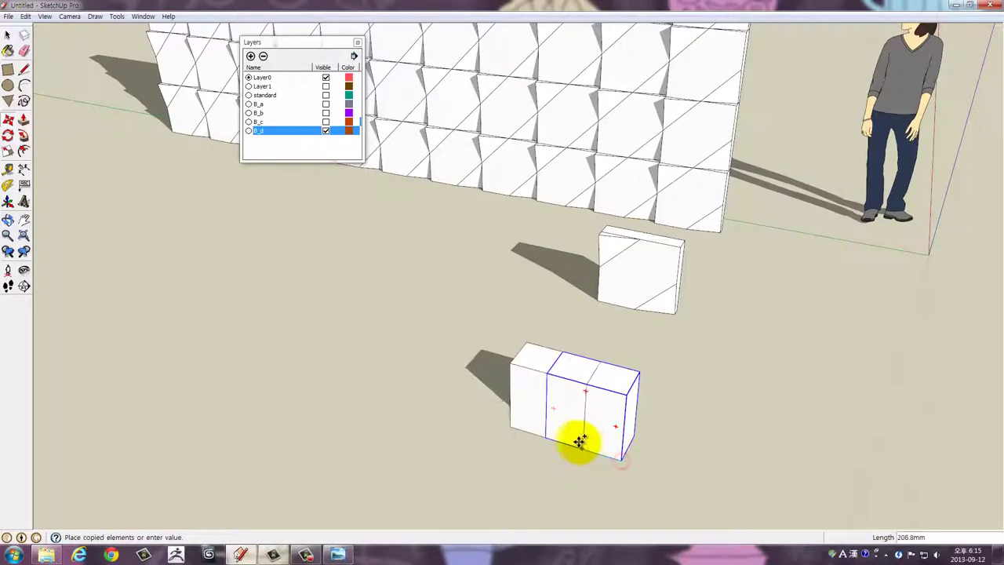
pyautogui.click(552, 436)
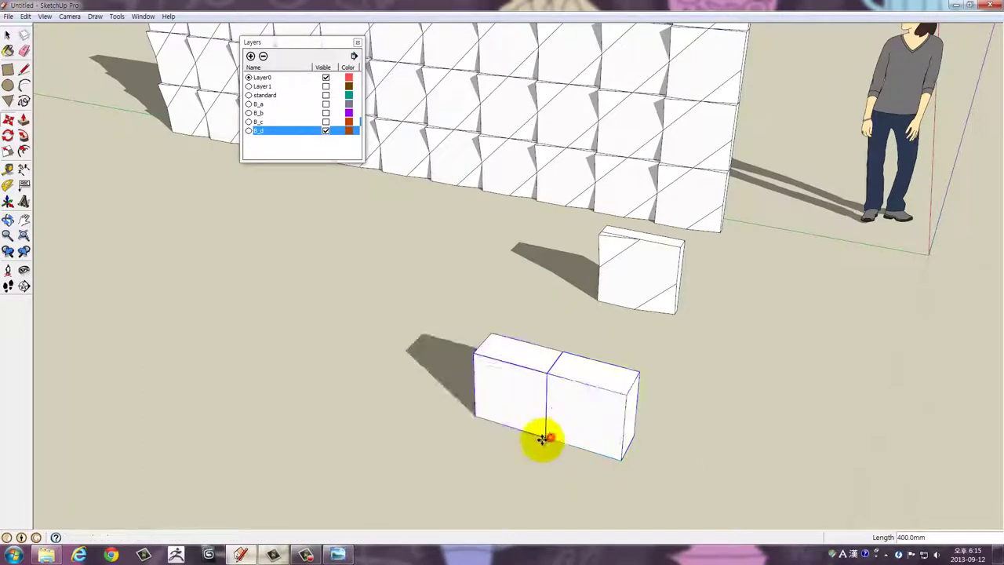
pyautogui.press('space')
# Explode the left block's component and regroup its loose geometry as a standalone group
pyautogui.rightClick(522, 405)
pyautogui.doubleClick(522, 407)
pyautogui.rightClick(521, 407)
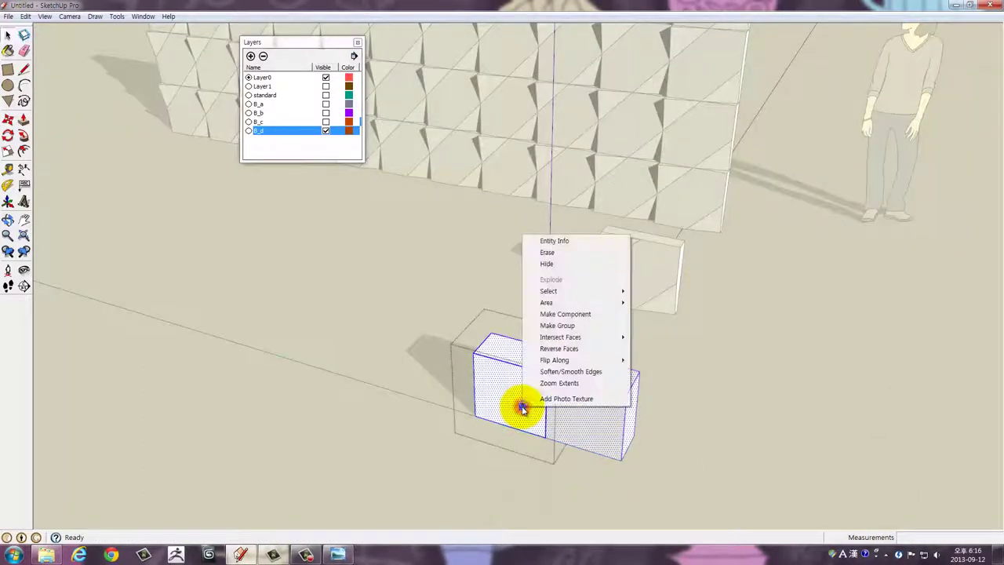
pyautogui.click(416, 421)
pyautogui.rightClick(499, 396)
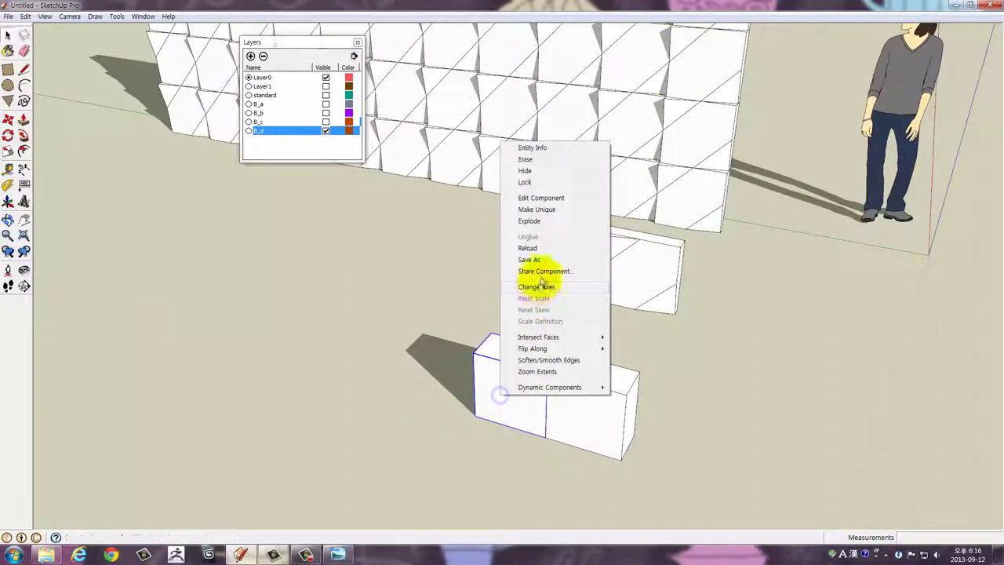
pyautogui.click(536, 222)
pyautogui.click(410, 317)
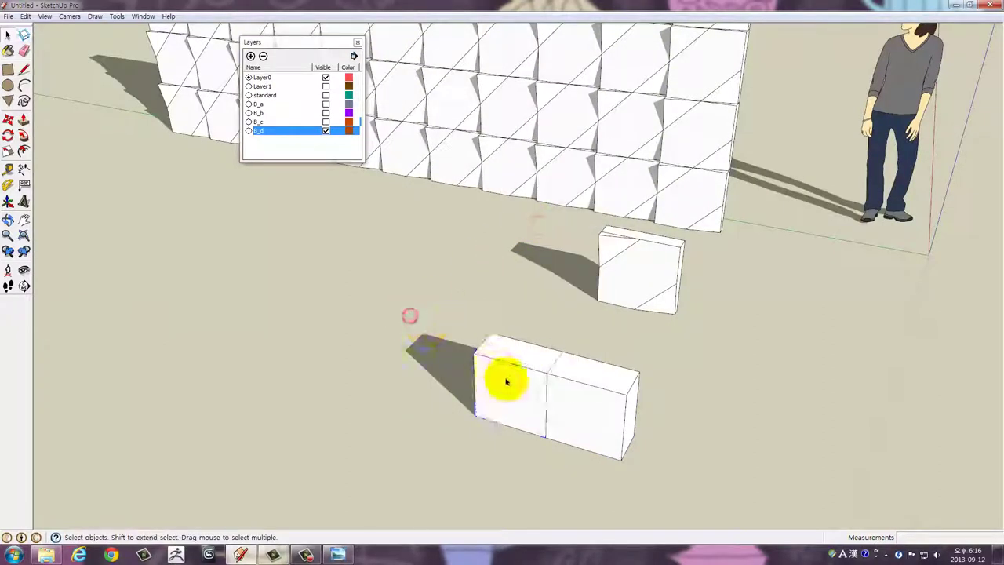
pyautogui.click(507, 381)
pyautogui.rightClick(506, 379)
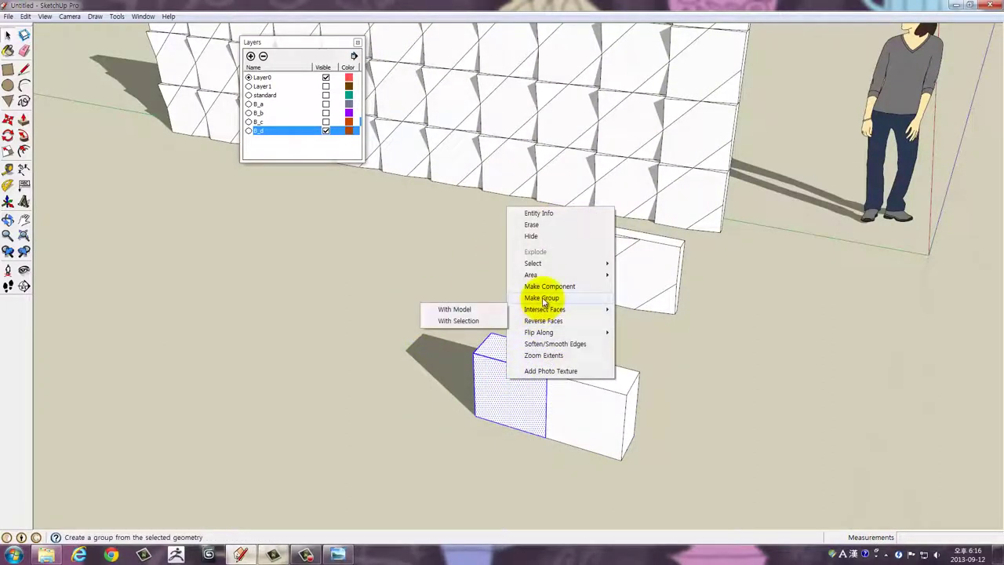
pyautogui.click(542, 297)
pyautogui.rightClick(509, 382)
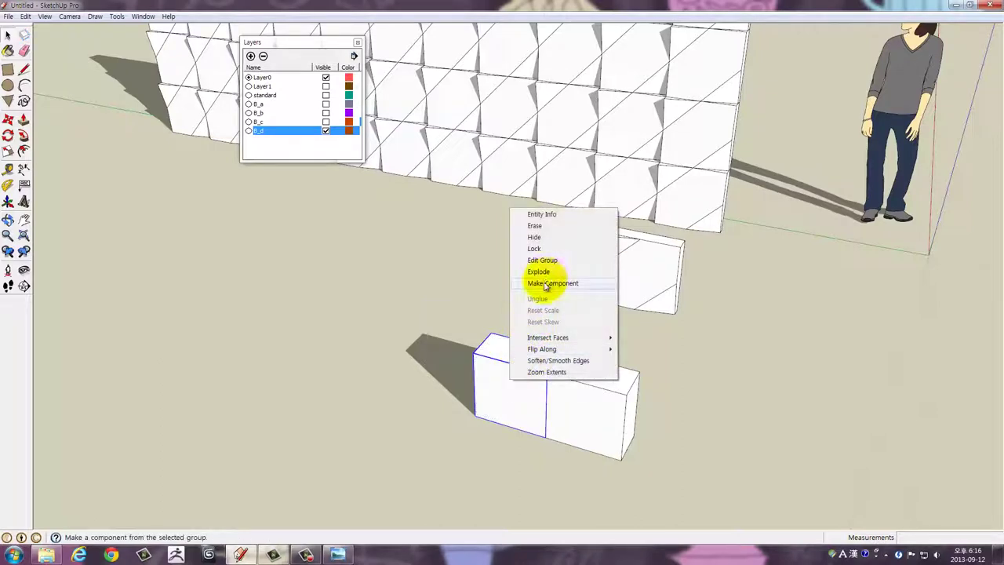
pyautogui.click(545, 284)
# Select the left block's front face and bring up the Materials panel
pyautogui.doubleClick(519, 390)
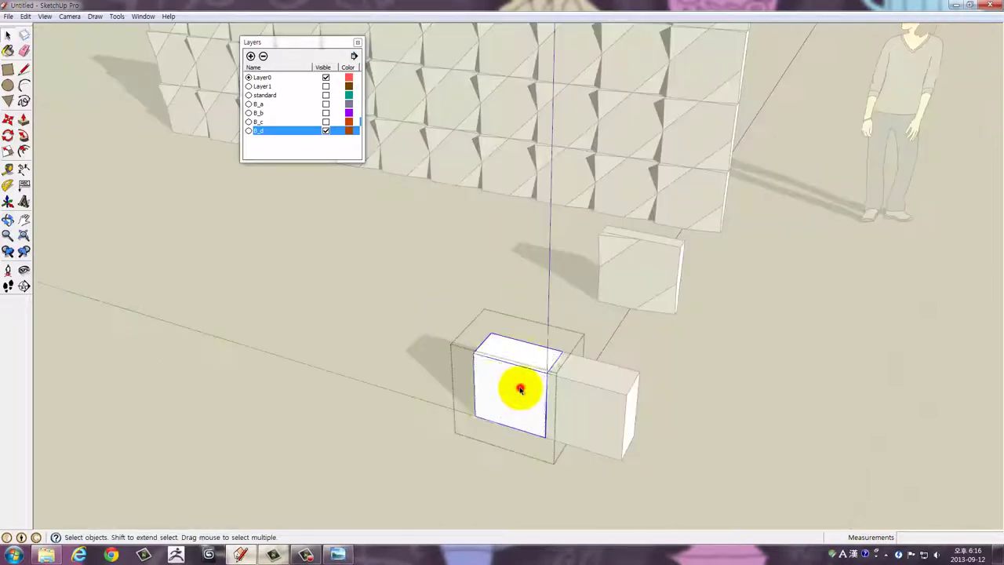
pyautogui.click(519, 390)
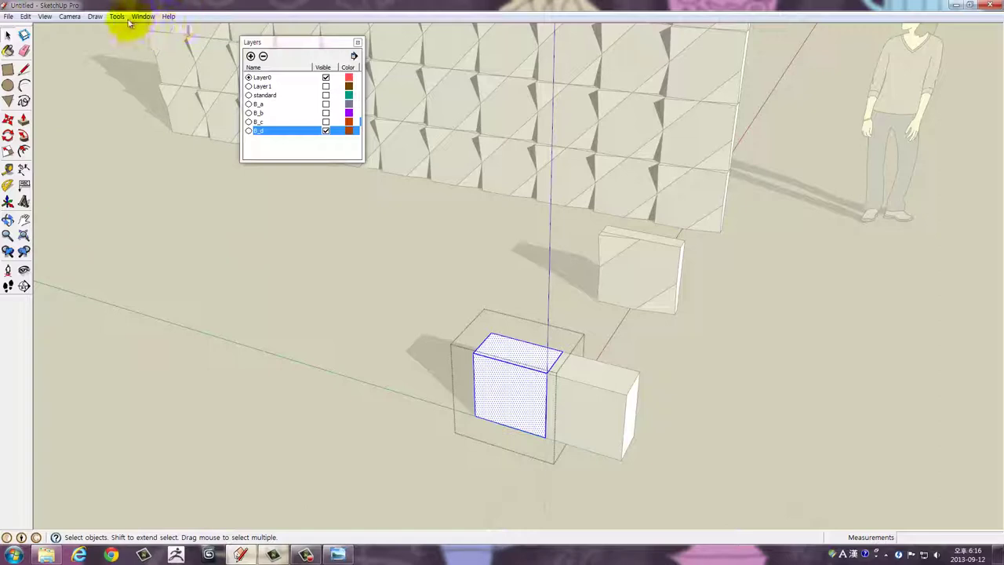
pyautogui.click(137, 17)
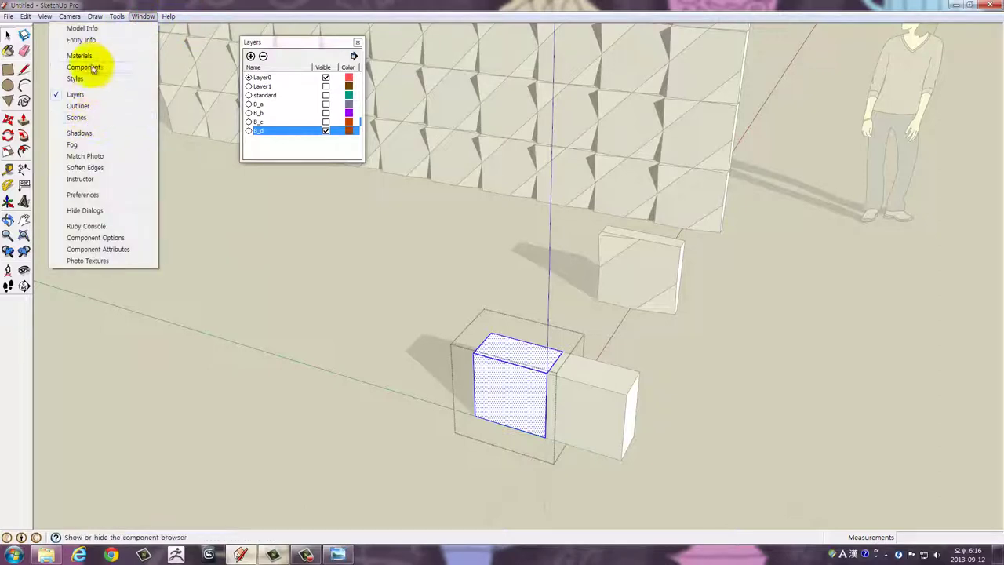
pyautogui.click(79, 55)
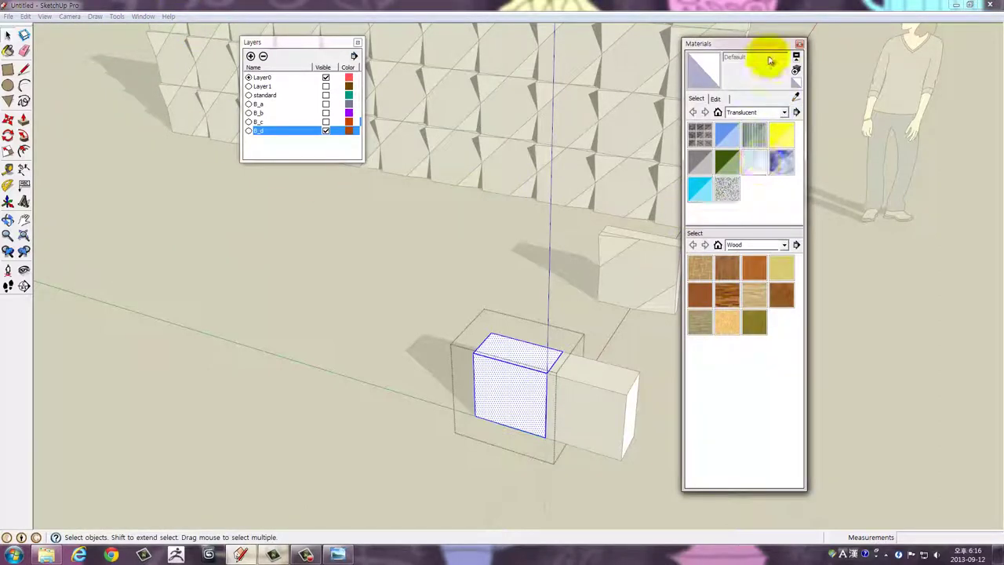
pyautogui.click(757, 112)
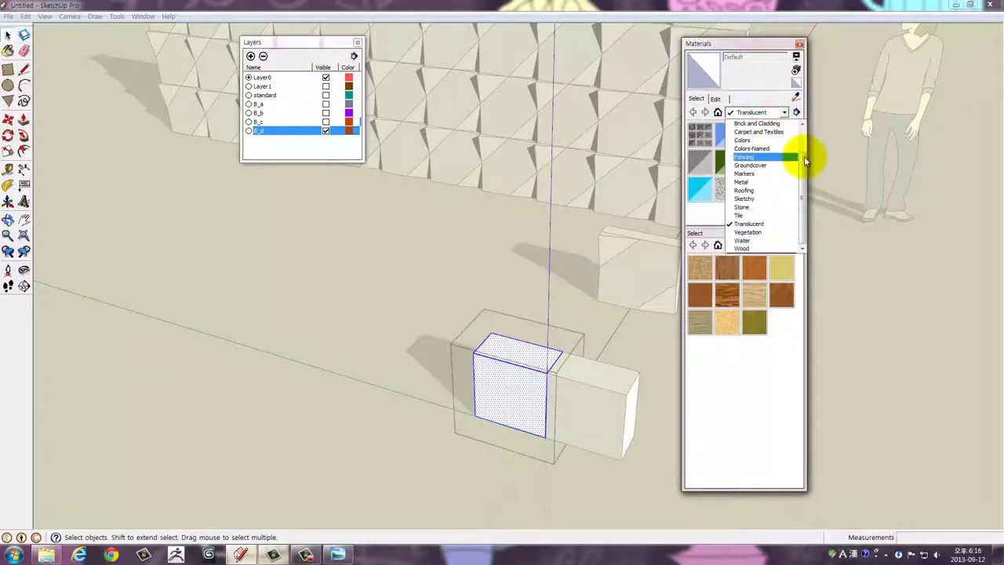
pyautogui.scroll(3)
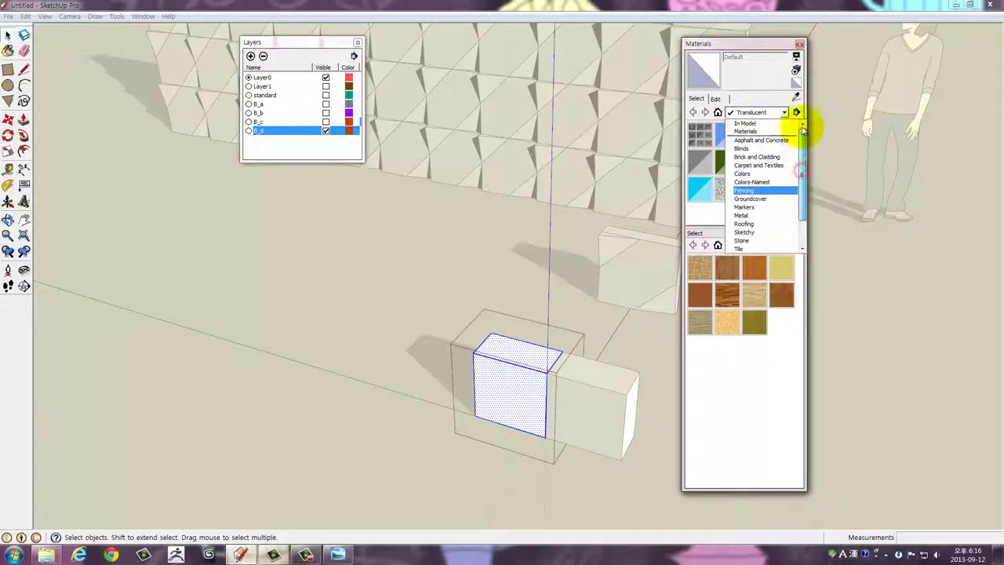
pyautogui.click(772, 126)
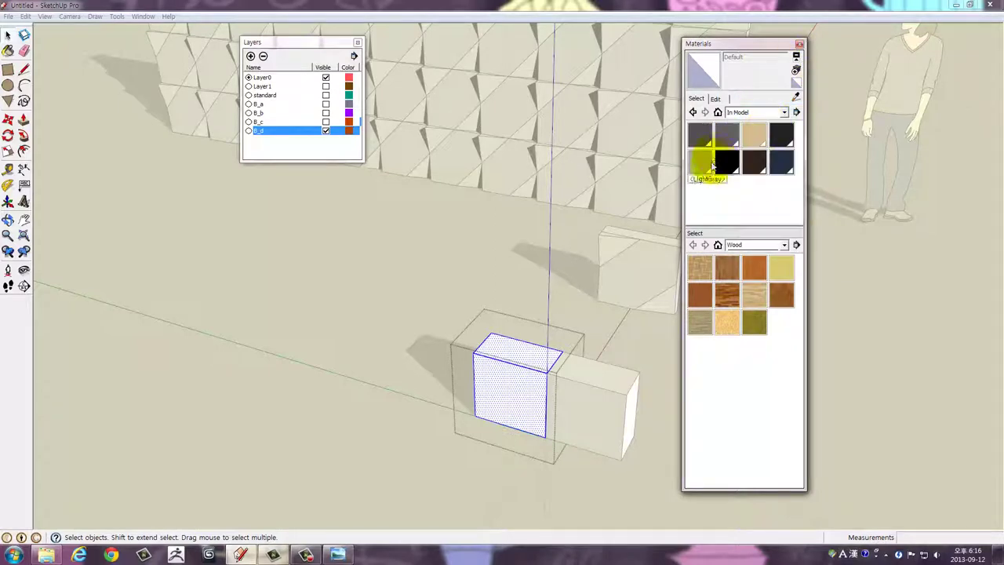
# Paint the left block's front face with Color_001 from the Colors collection
pyautogui.click(757, 113)
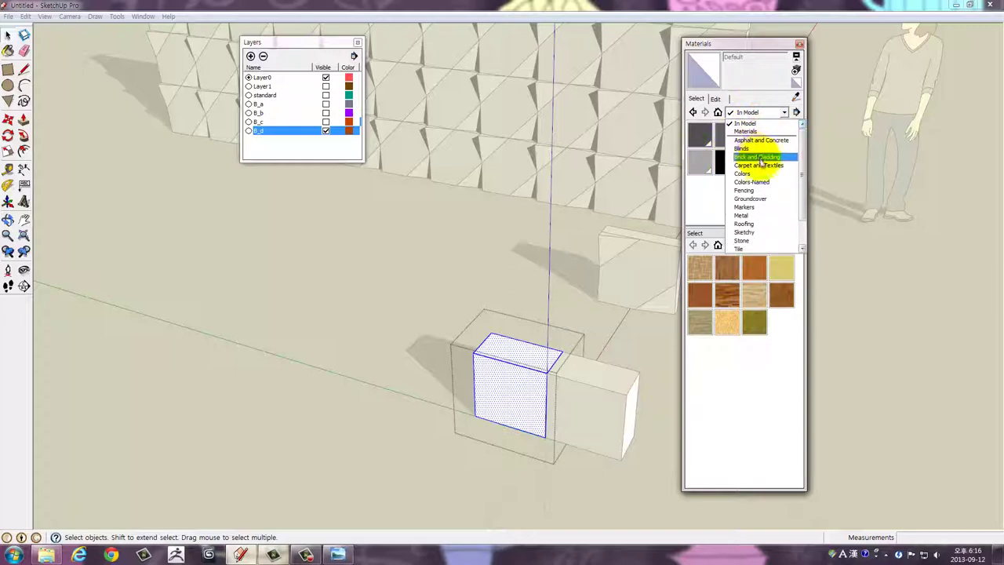
pyautogui.click(763, 173)
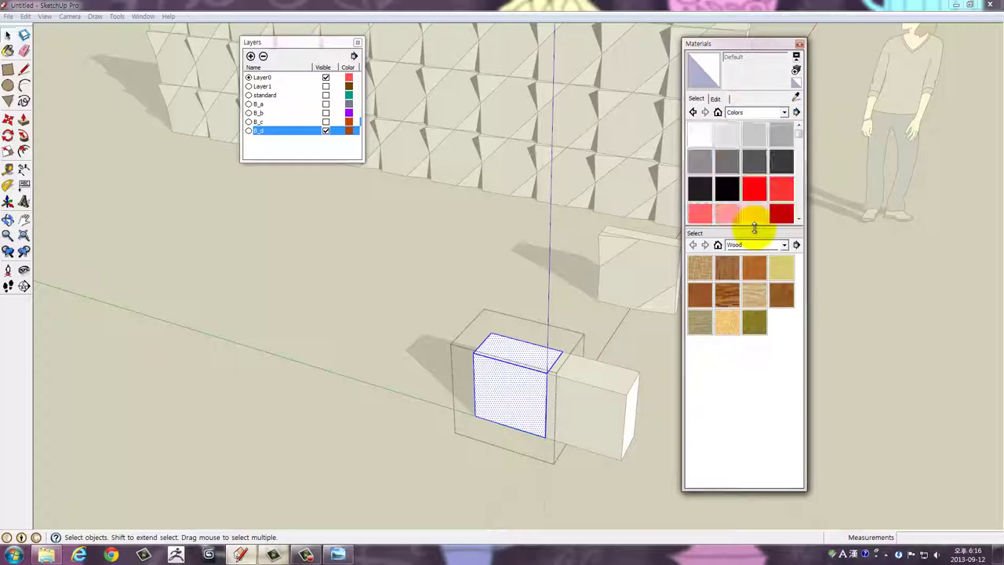
pyautogui.click(728, 137)
pyautogui.click(522, 374)
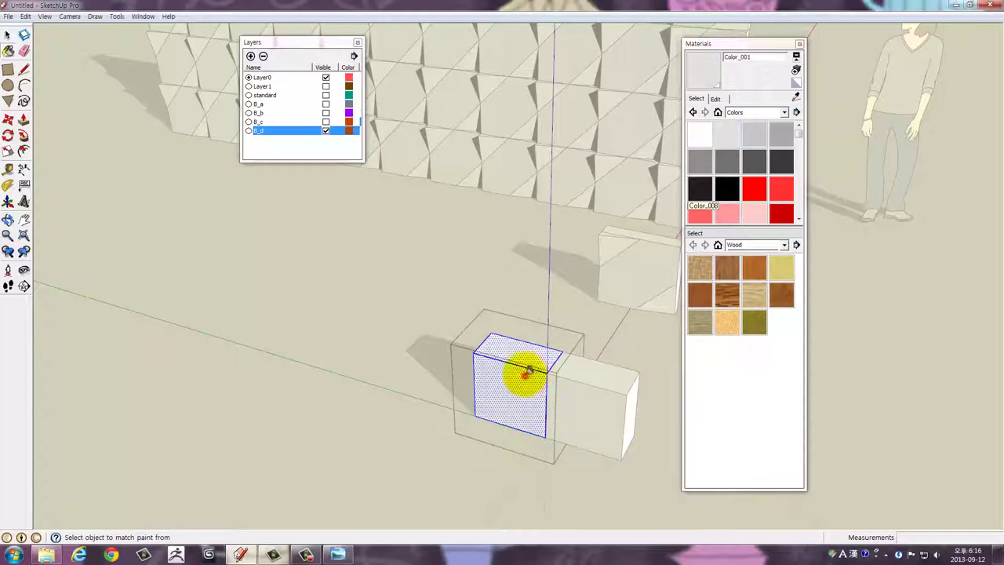
pyautogui.moveTo(385, 314); pyautogui.dragTo(342, 328)
pyautogui.click(342, 326)
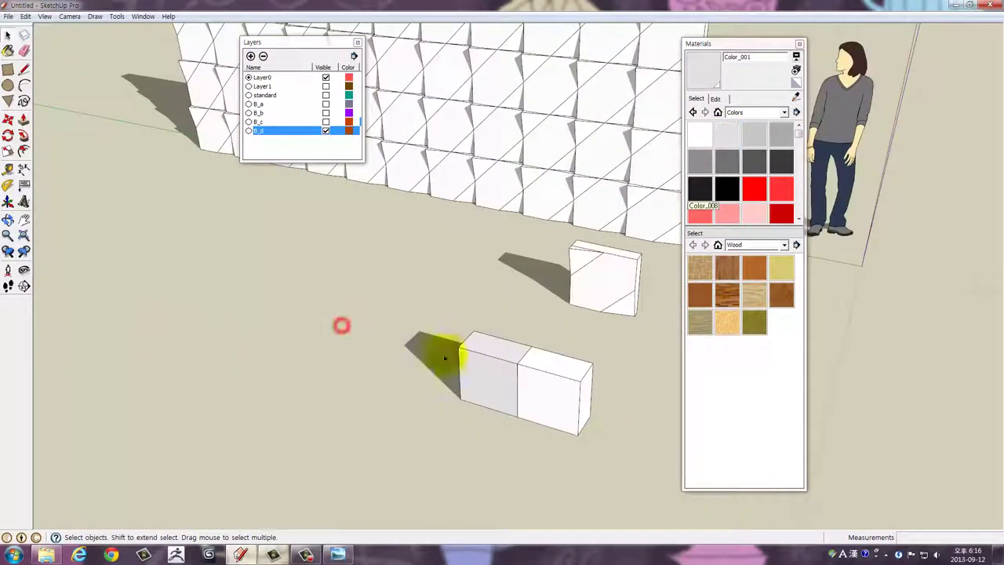
pyautogui.click(798, 44)
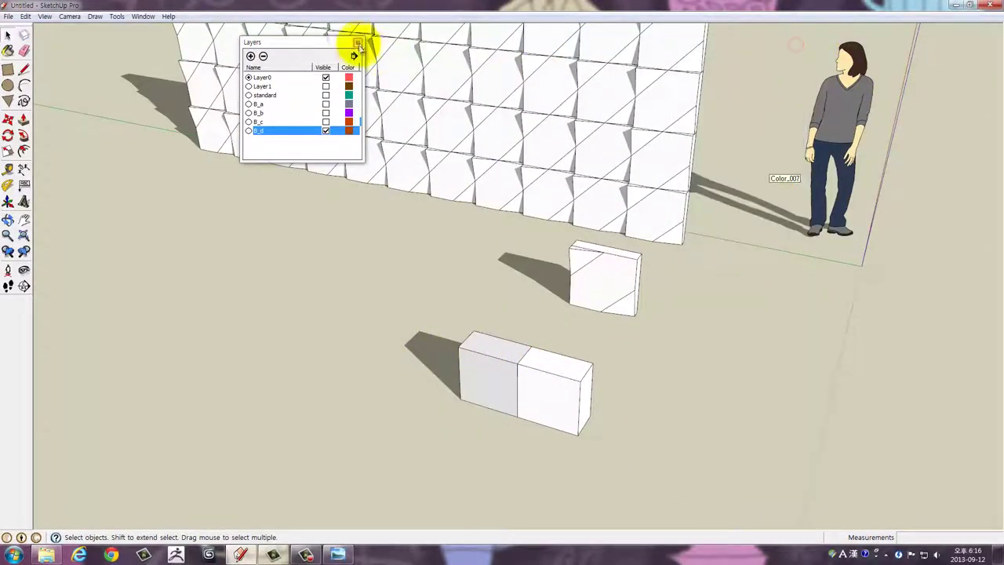
# Close the Layers list, orbit toward the boxes and select the two-block unit
pyautogui.click(357, 45)
pyautogui.moveTo(494, 330); pyautogui.dragTo(527, 393)
pyautogui.scroll(3)
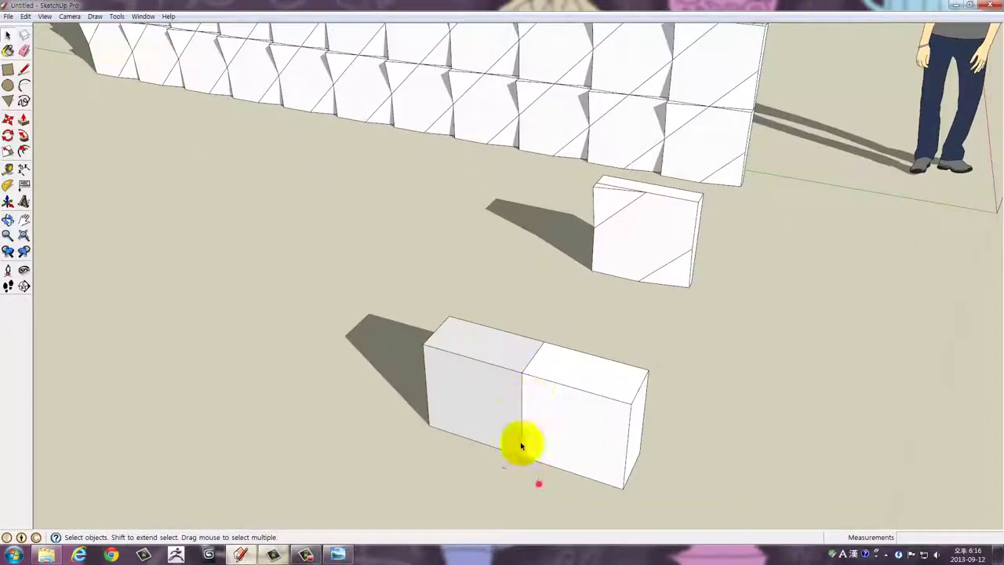
pyautogui.click(523, 443)
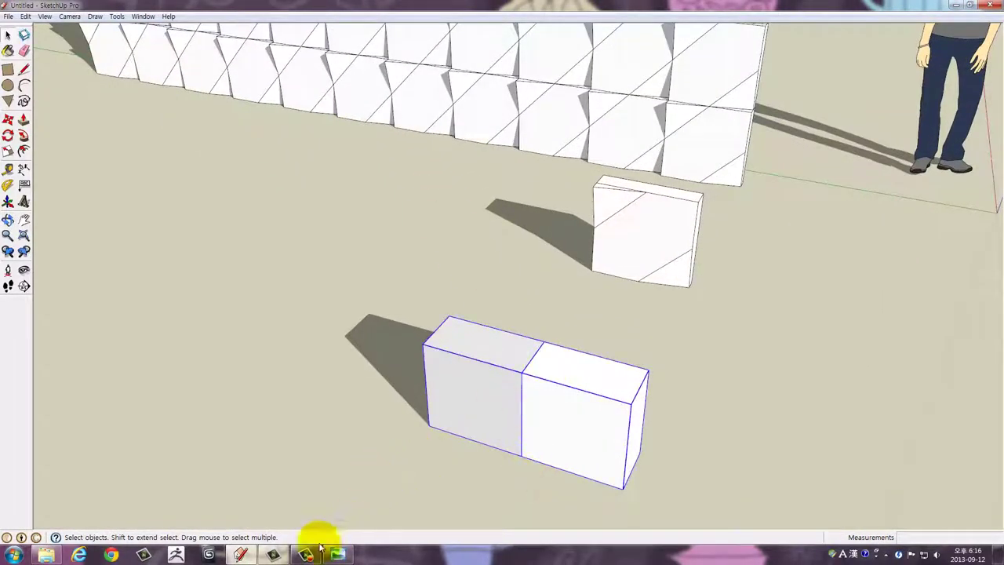
pyautogui.click(308, 554)
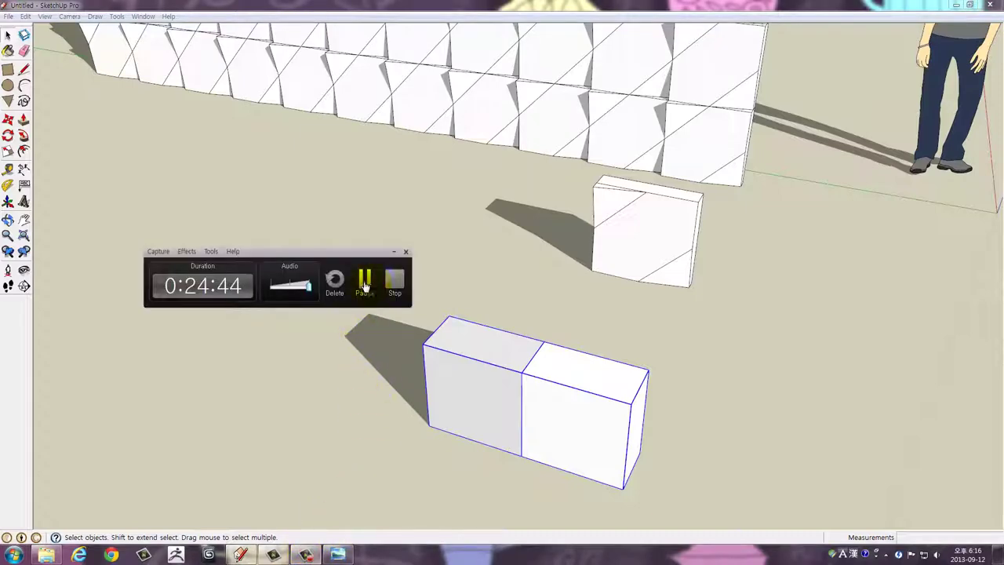
pyautogui.click(365, 280)
# Zoom in close on the two-block unit and open its group for editing
pyautogui.moveTo(554, 360); pyautogui.dragTo(471, 287)
pyautogui.scroll(3)
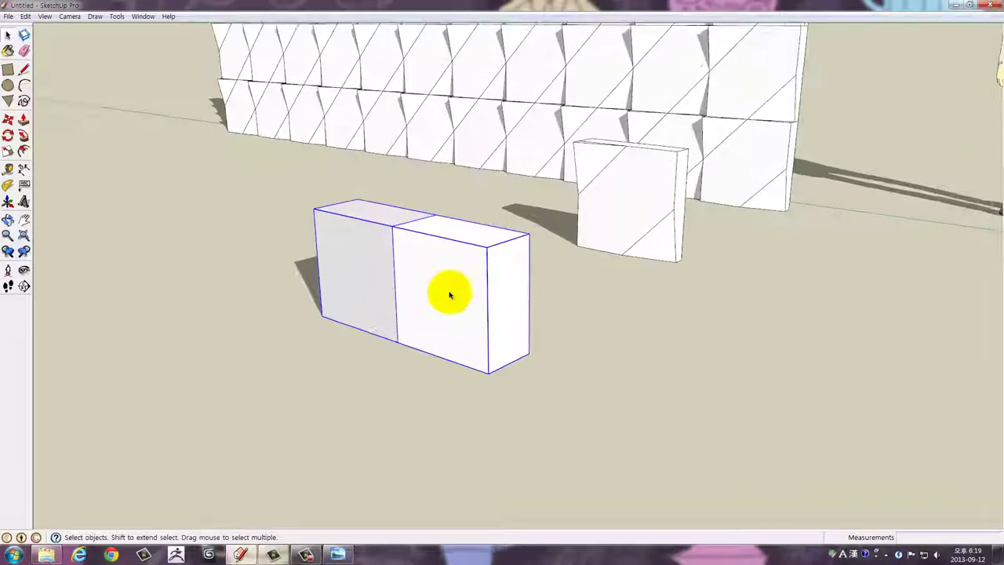
pyautogui.scroll(3)
pyautogui.moveTo(457, 283); pyautogui.dragTo(624, 286)
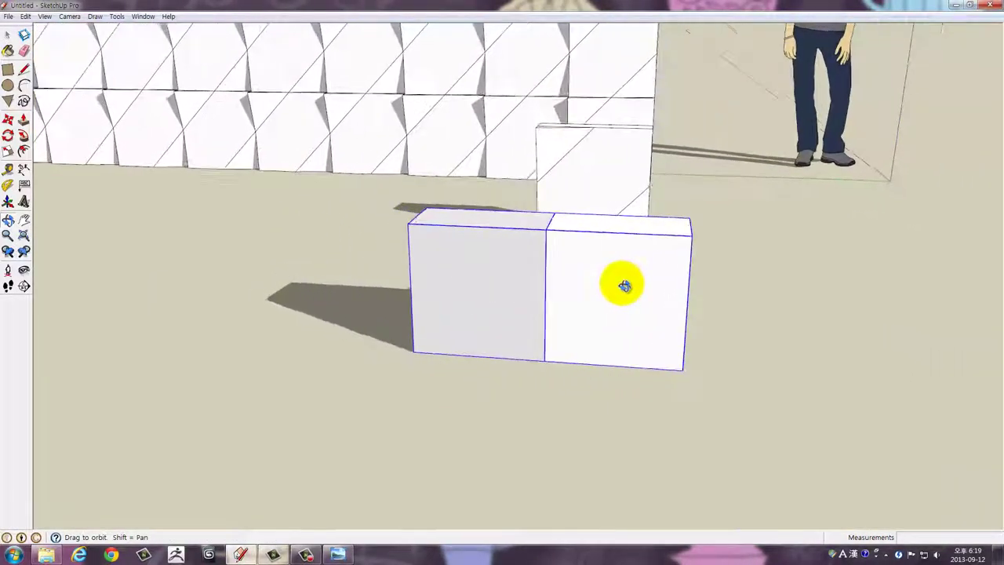
pyautogui.scroll(3)
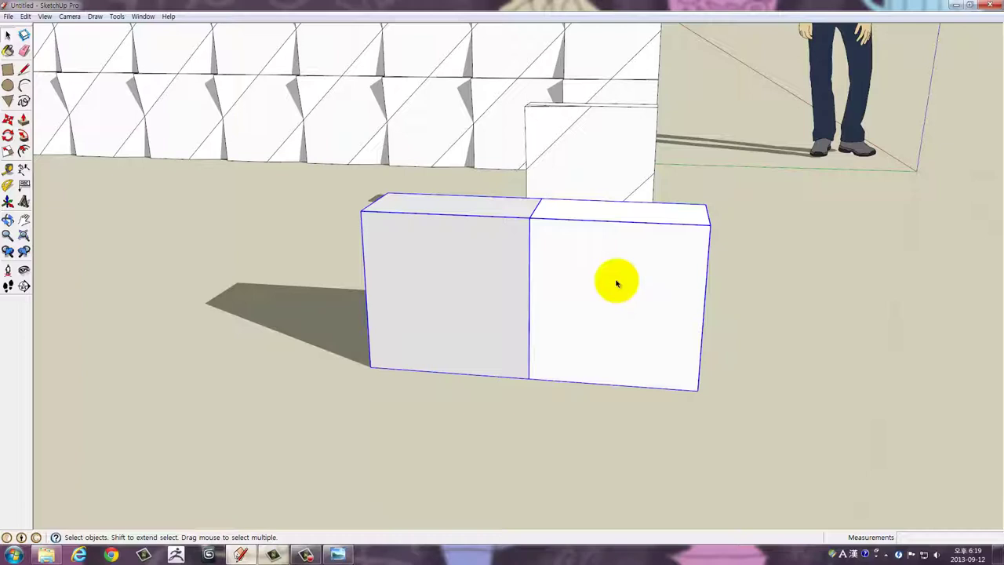
pyautogui.moveTo(596, 325); pyautogui.dragTo(541, 365)
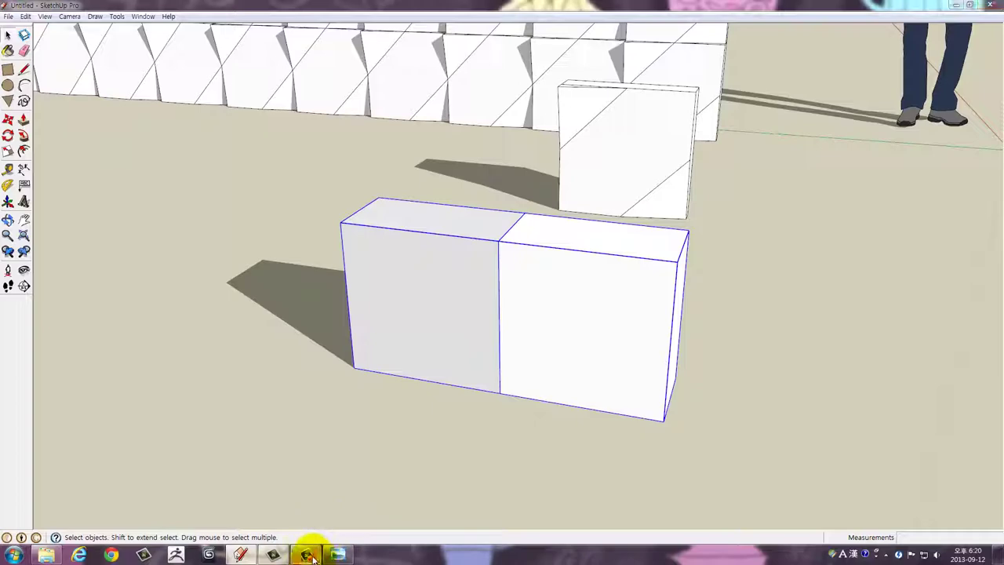
pyautogui.click(310, 554)
pyautogui.click(363, 284)
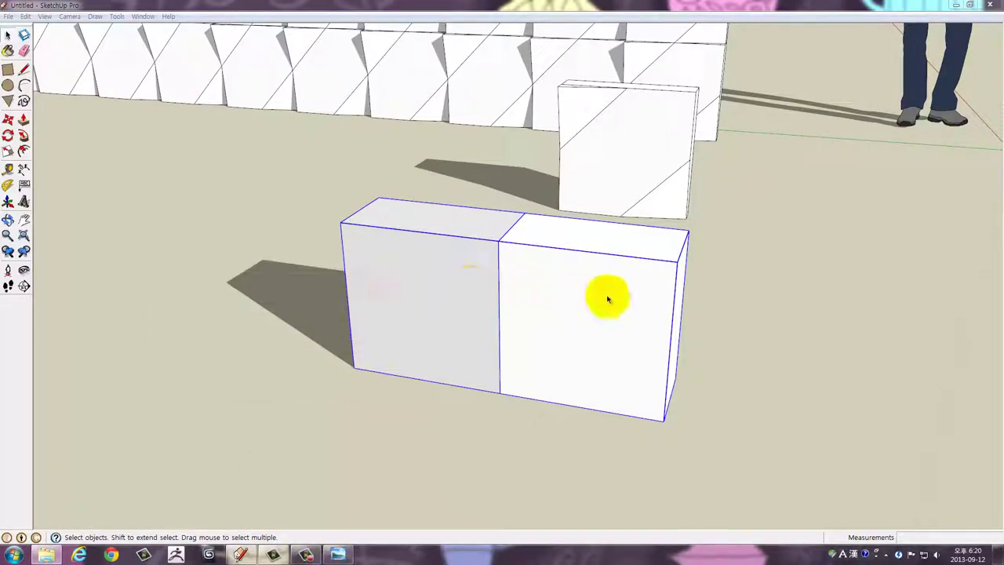
pyautogui.moveTo(605, 291); pyautogui.dragTo(656, 269)
pyautogui.scroll(3)
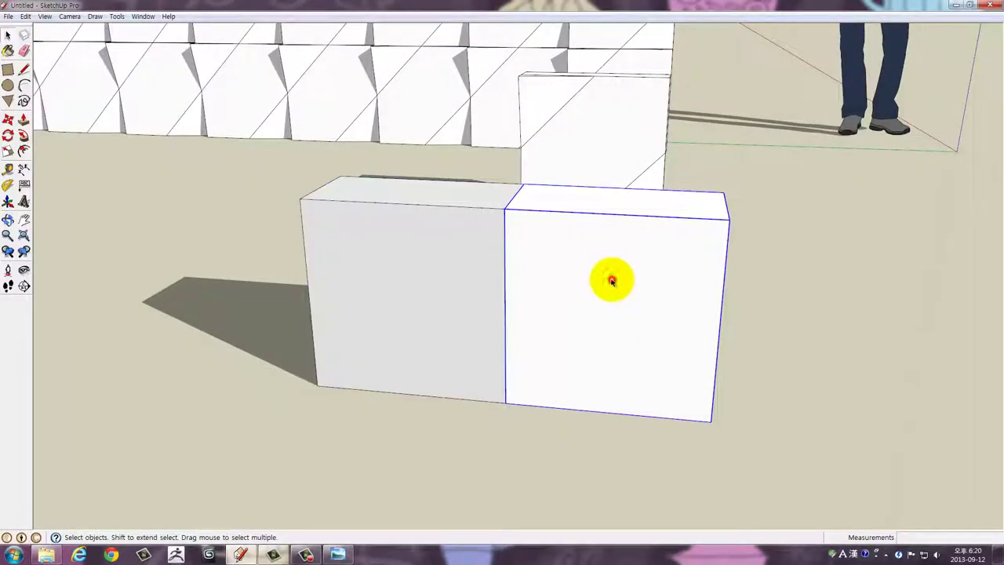
pyautogui.doubleClick(612, 281)
# Copy the two-block unit 800 mm to the left to extend the row
pyautogui.click(757, 306)
pyautogui.moveTo(758, 306); pyautogui.dragTo(639, 477)
pyautogui.click(499, 314)
pyautogui.press('m')
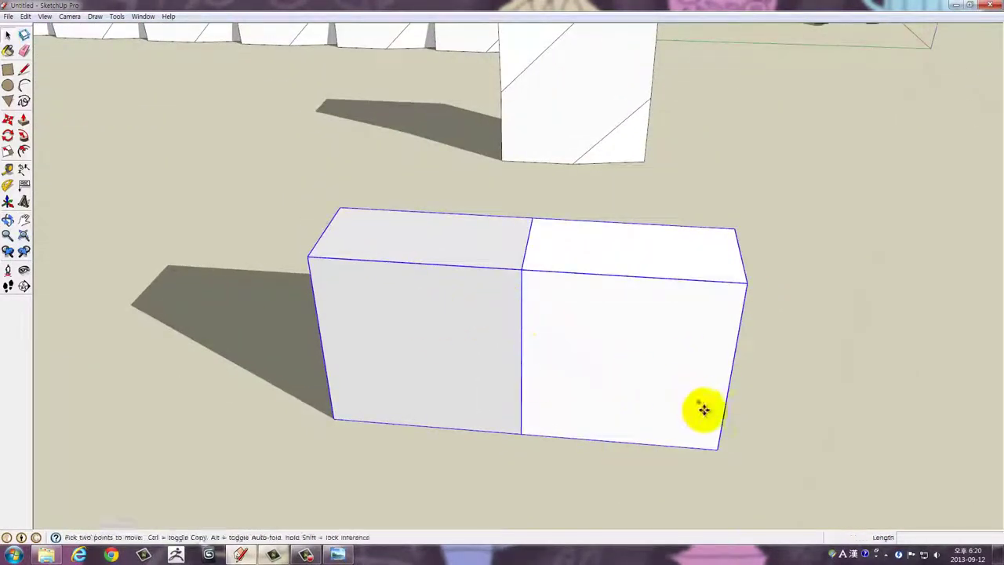
pyautogui.click(719, 449)
pyautogui.press('ctrl')
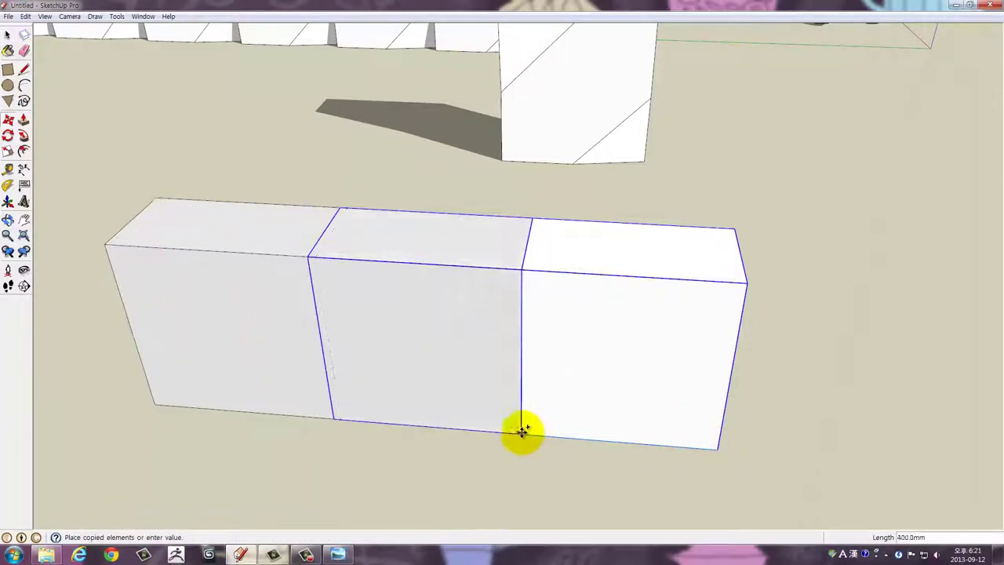
pyautogui.click(334, 419)
pyautogui.write('*5')
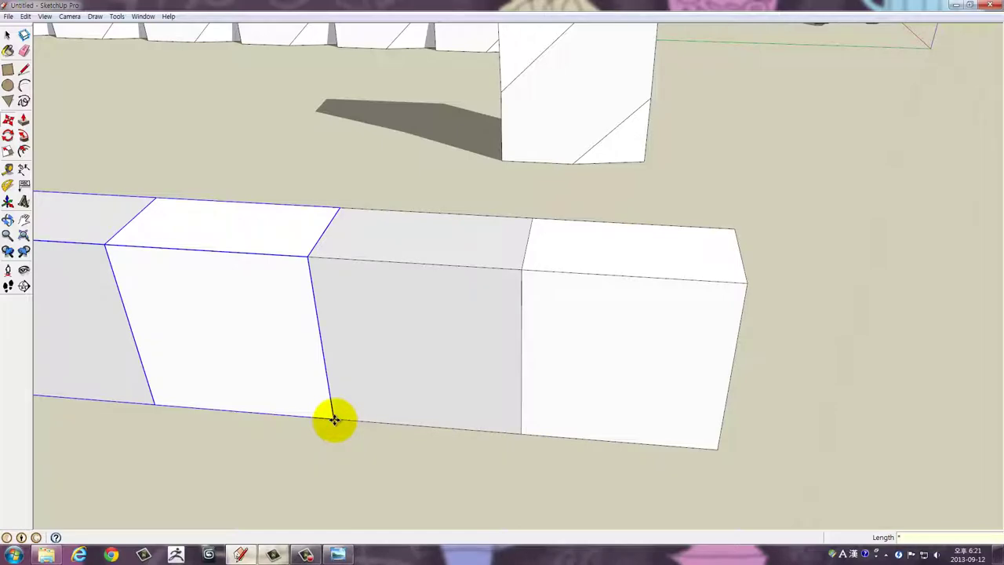
pyautogui.scroll(-3)
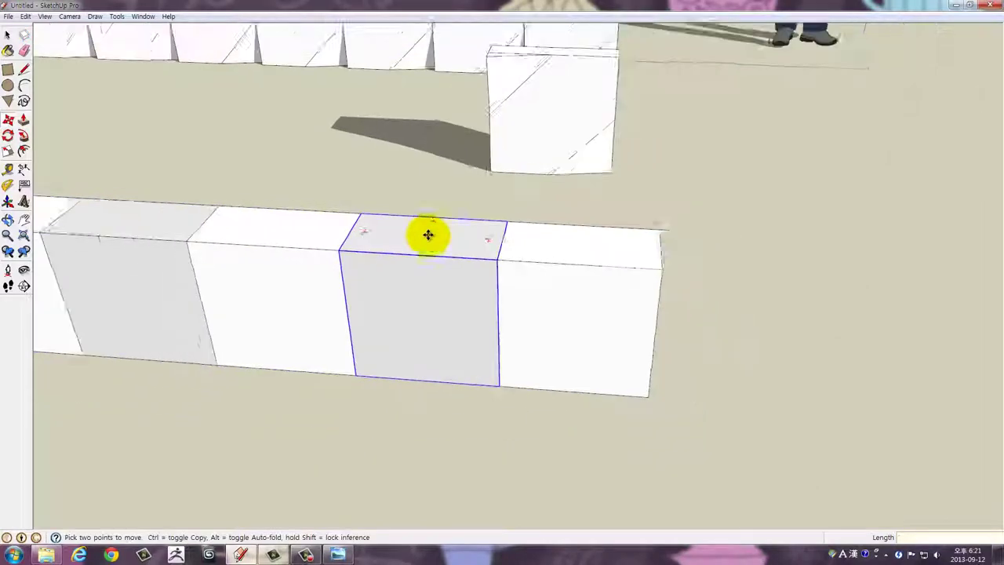
pyautogui.moveTo(426, 233); pyautogui.dragTo(452, 261)
pyautogui.scroll(-3)
pyautogui.scroll(-3)
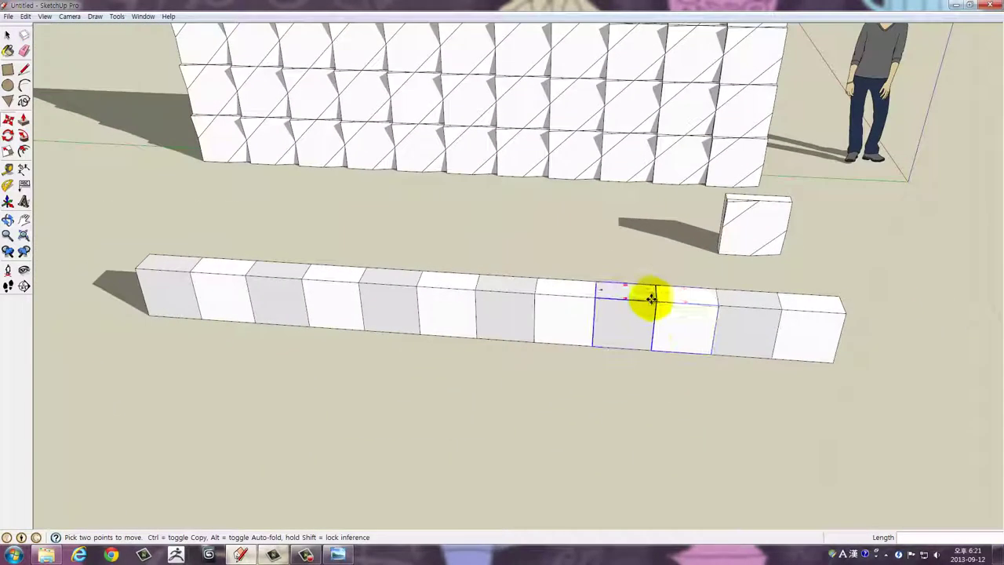
# Copy the row on top of itself and move its left end block to the right end to stagger it
pyautogui.press('space')
pyautogui.click(816, 432)
pyautogui.moveTo(229, 359); pyautogui.dragTo(123, 332)
pyautogui.moveTo(124, 332); pyautogui.dragTo(791, 394)
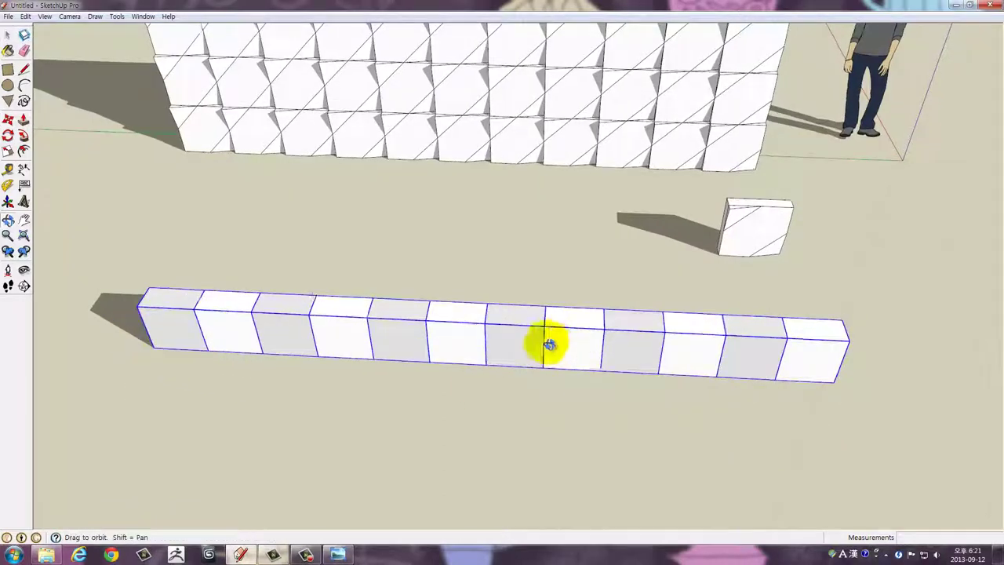
pyautogui.press('m')
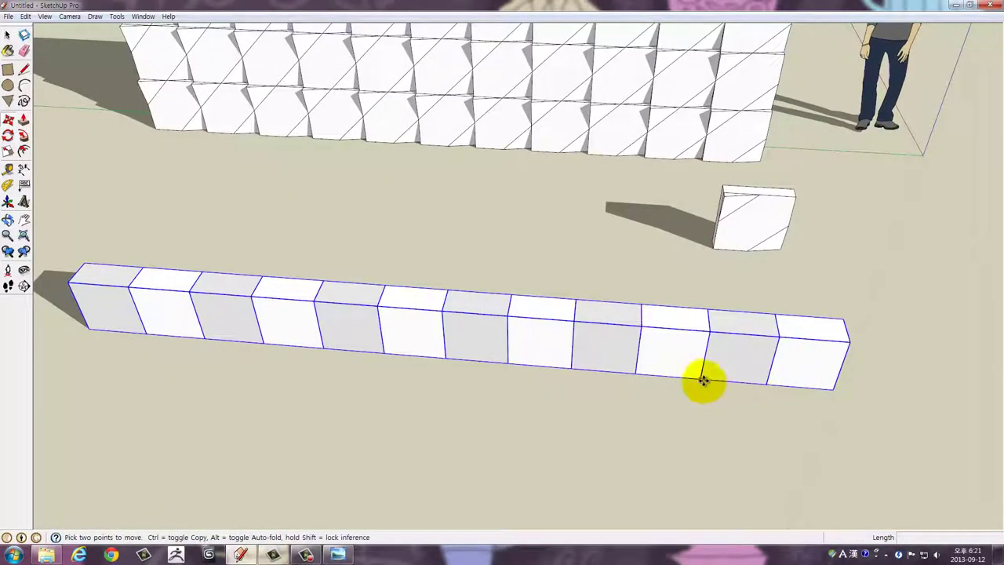
pyautogui.click(703, 381)
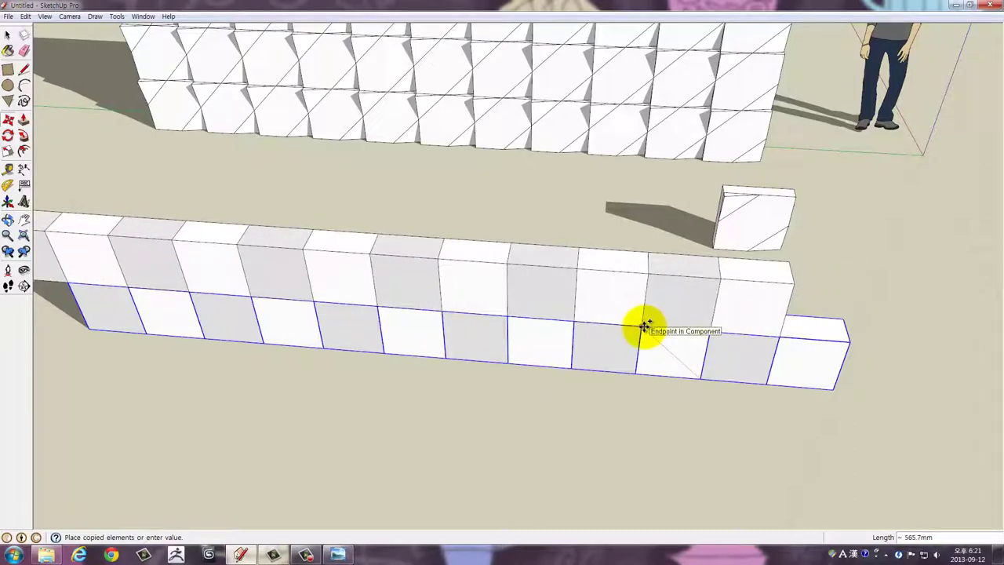
pyautogui.click(644, 326)
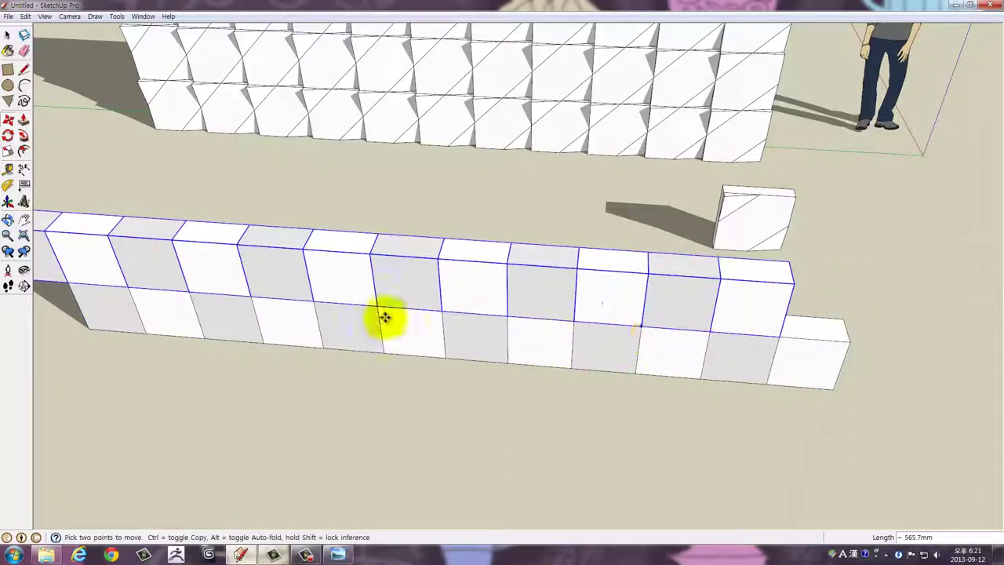
pyautogui.press('space')
pyautogui.click(49, 270)
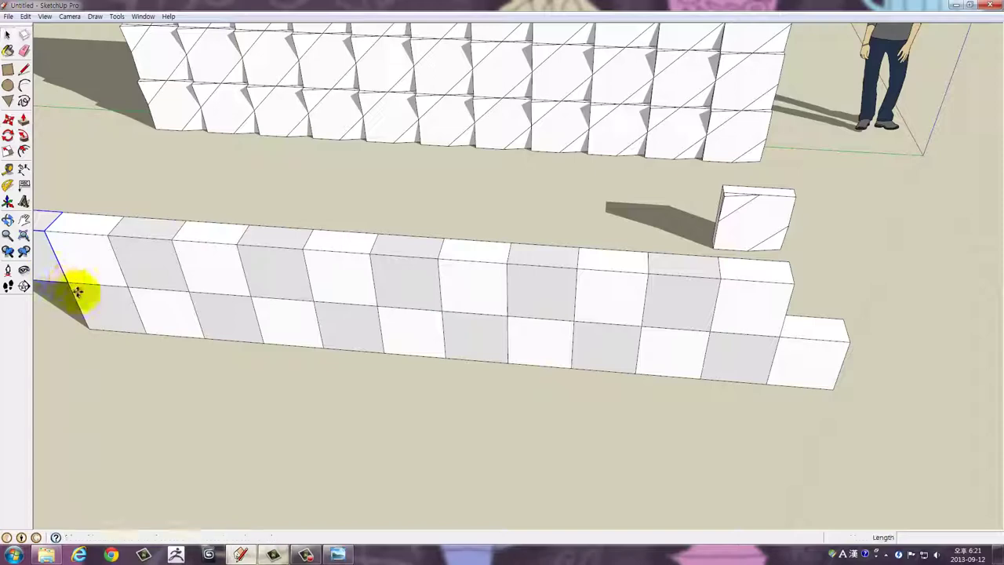
pyautogui.click(71, 280)
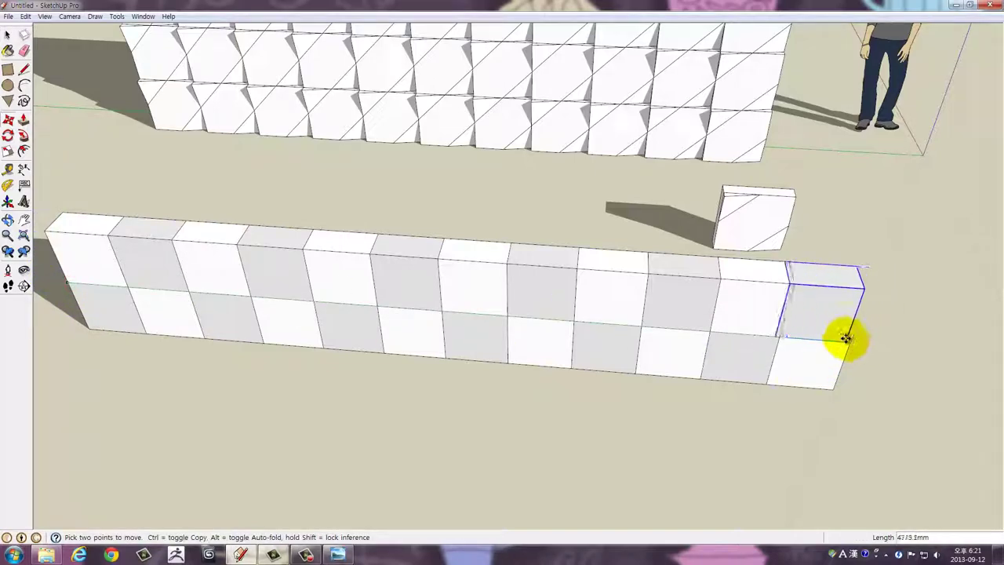
pyautogui.click(849, 343)
# Select both rows and copy them upward into the tall checkerboard wall
pyautogui.moveTo(869, 379); pyautogui.dragTo(850, 390)
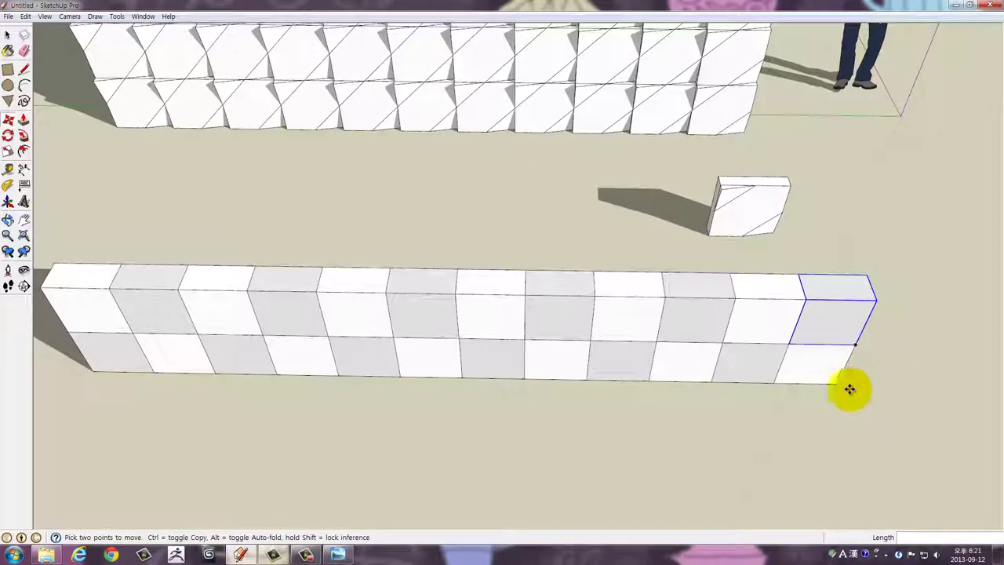
pyautogui.press('space')
pyautogui.moveTo(847, 430); pyautogui.dragTo(107, 305)
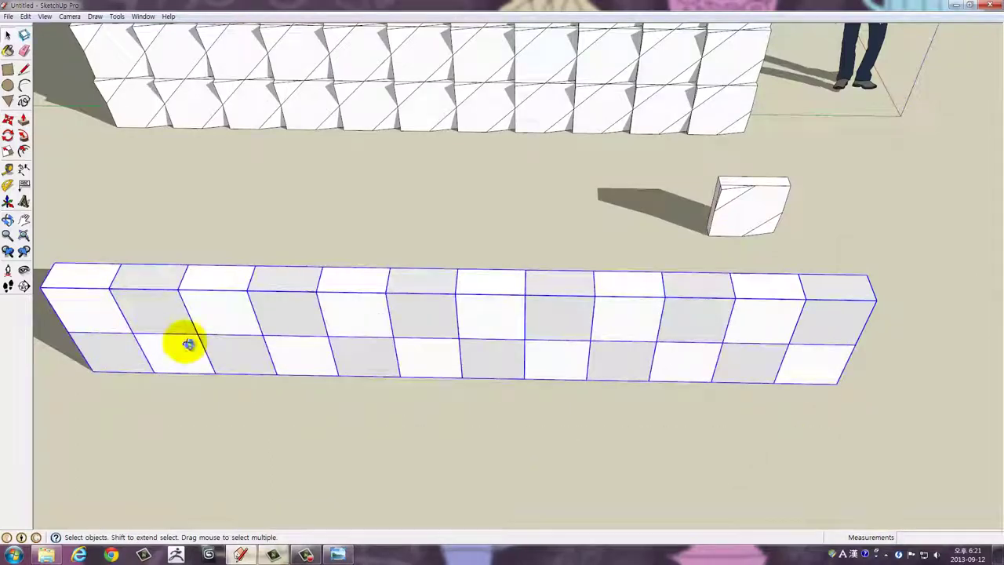
pyautogui.press('m')
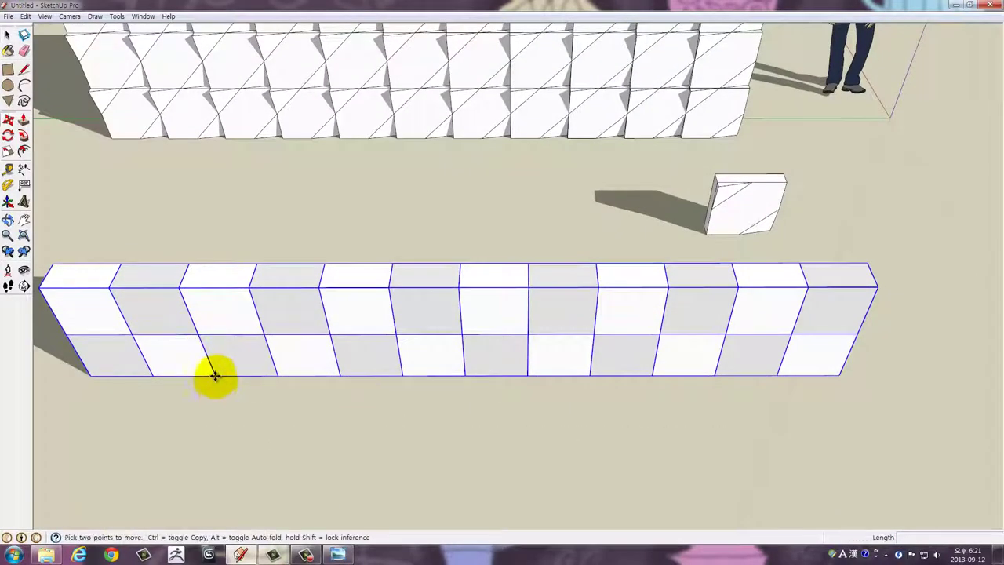
pyautogui.click(215, 377)
pyautogui.press('ctrl')
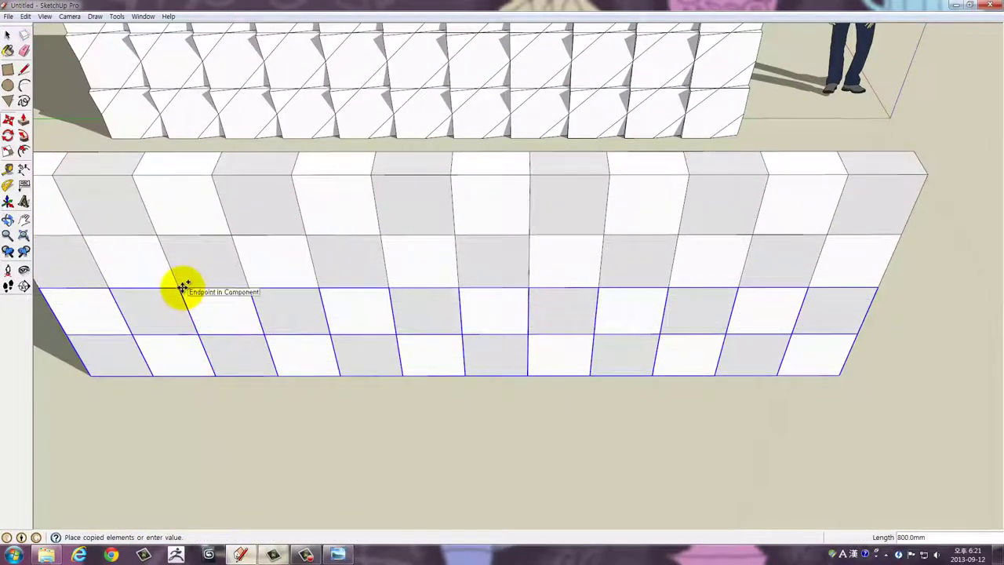
pyautogui.click(183, 288)
pyautogui.write('*3')
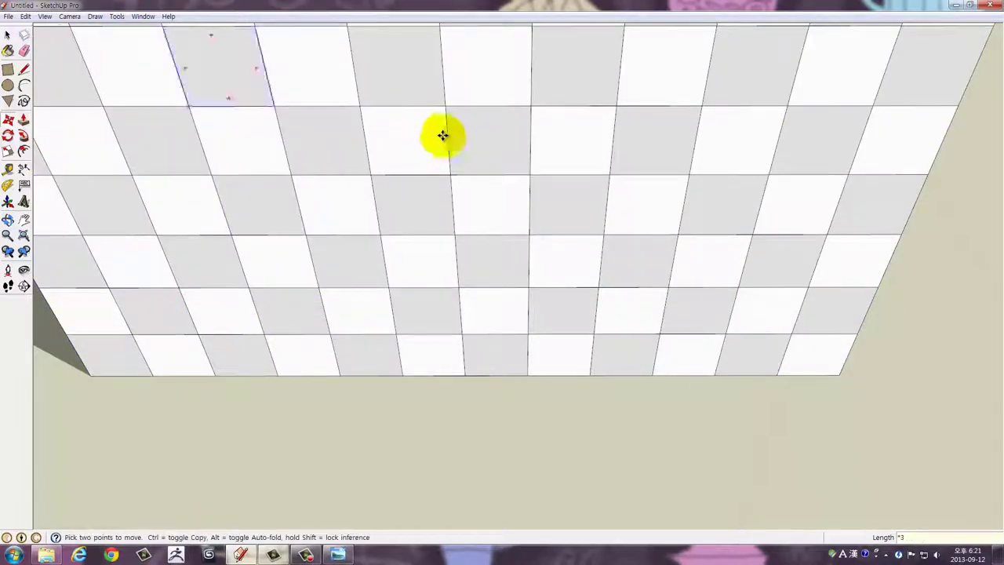
pyautogui.moveTo(565, 143); pyautogui.dragTo(416, 179)
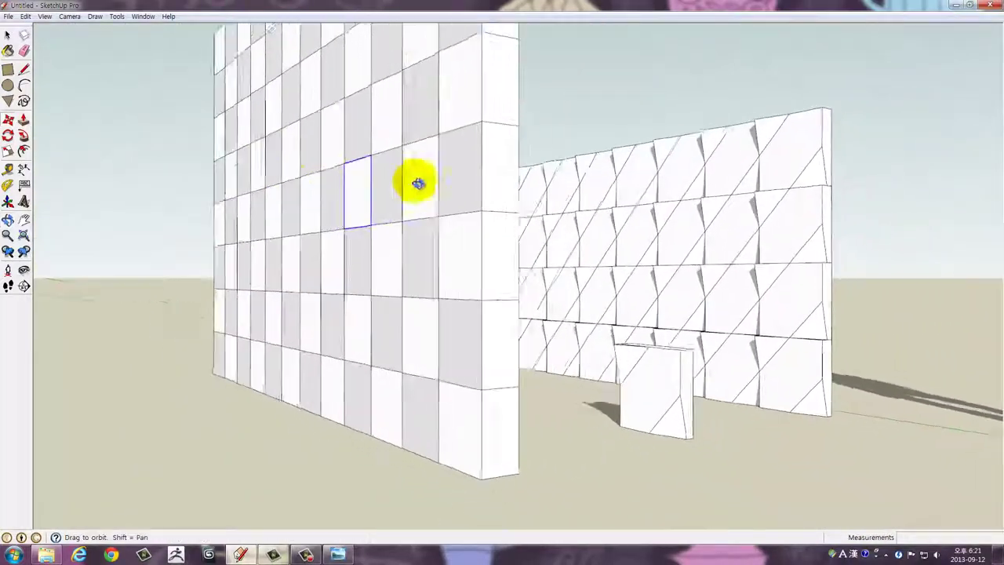
pyautogui.scroll(3)
pyautogui.moveTo(746, 383); pyautogui.dragTo(460, 264)
# Copy the corner cube down to sit in front of the wall
pyautogui.press('space')
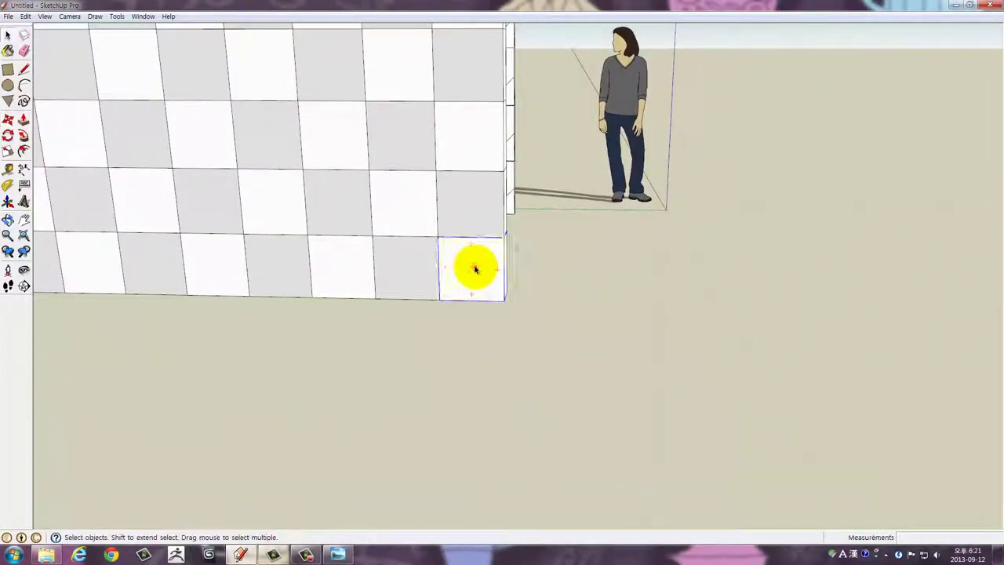
pyautogui.press('m')
pyautogui.click(560, 325)
pyautogui.press('ctrl')
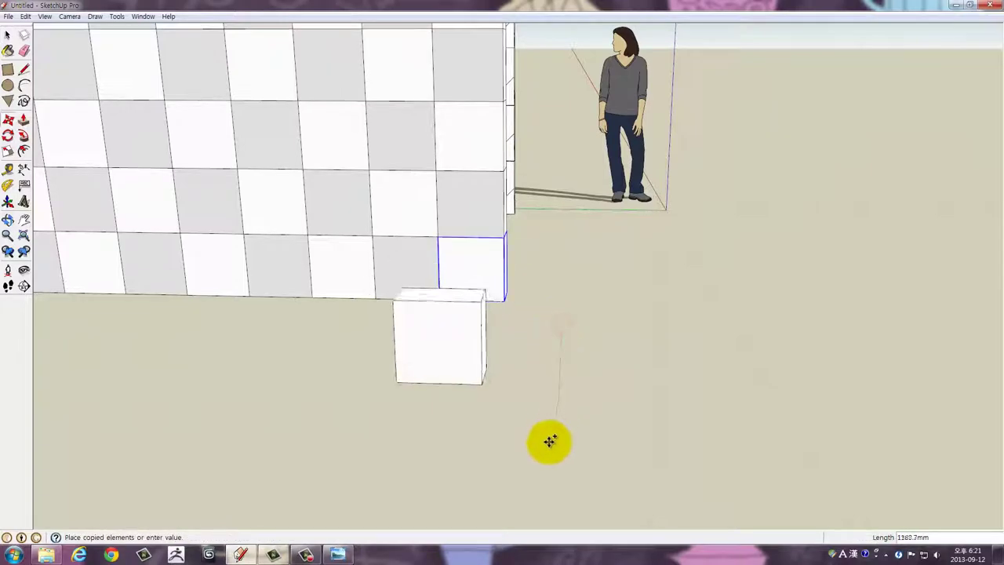
pyautogui.click(560, 463)
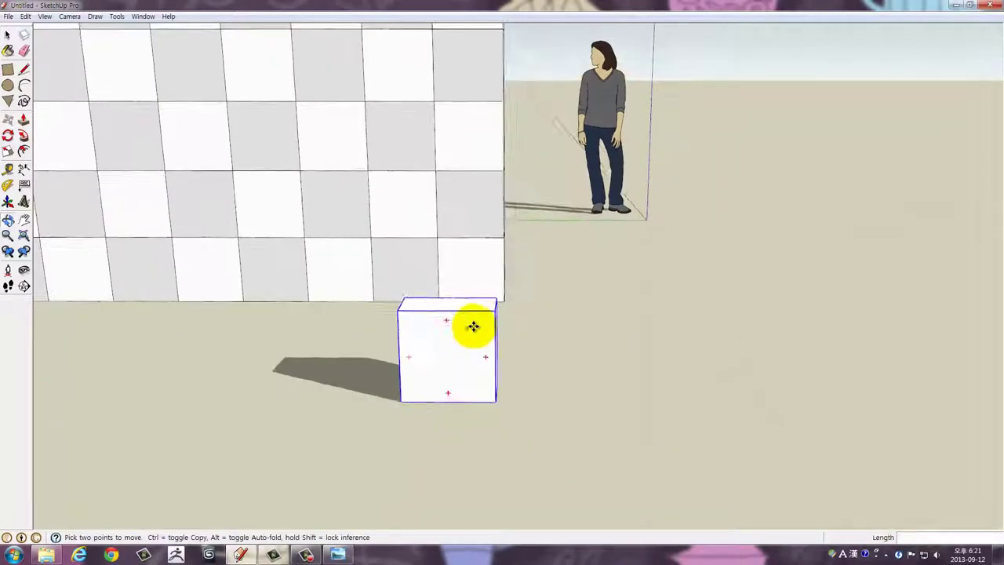
pyautogui.scroll(3)
pyautogui.press('space')
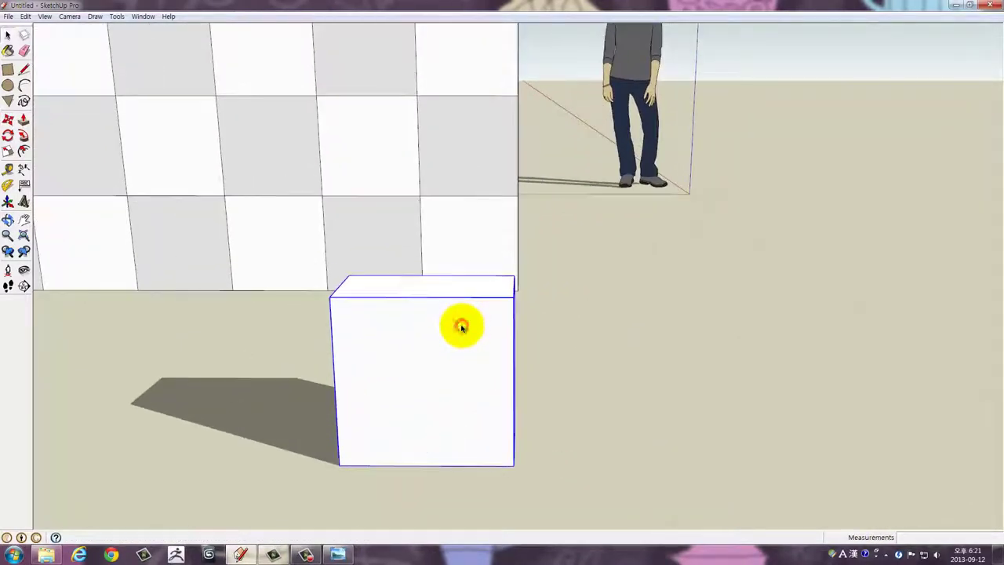
# Inside the cube group, draw an arc across the top face from the left edge to the opposite corner
pyautogui.moveTo(461, 327); pyautogui.dragTo(506, 263)
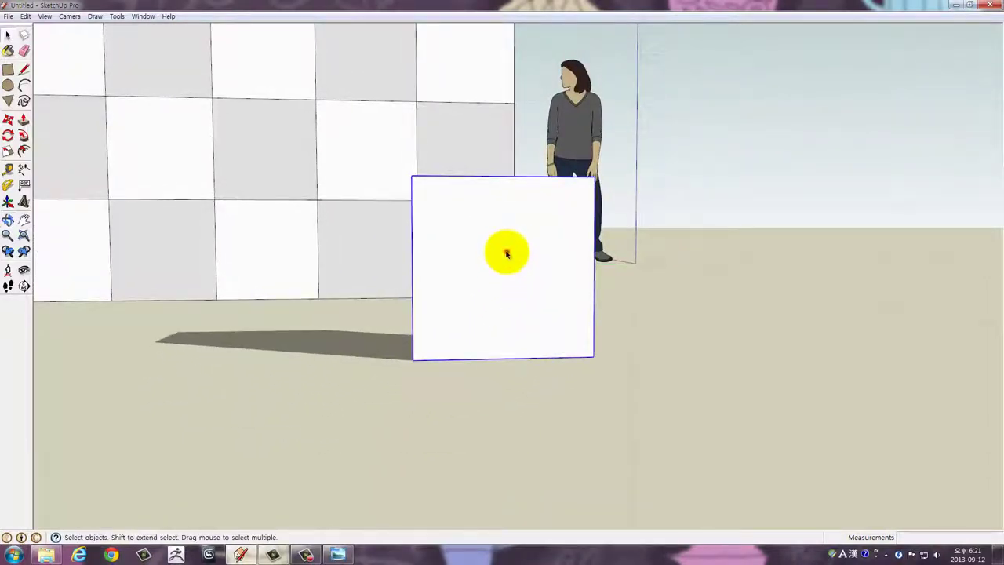
pyautogui.doubleClick(506, 253)
pyautogui.hotkey('ctrl', 'a')
pyautogui.moveTo(506, 253); pyautogui.dragTo(455, 264)
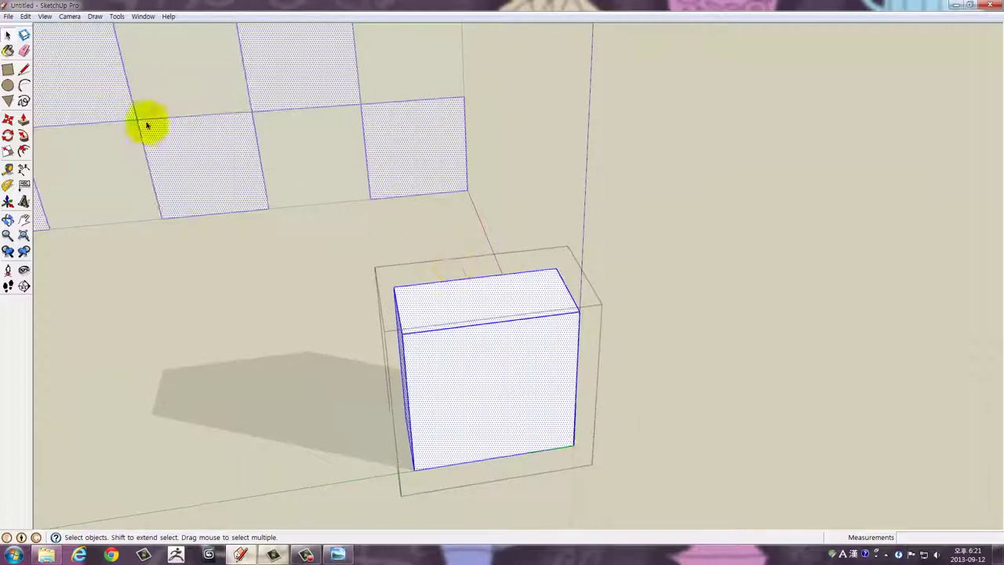
pyautogui.click(24, 85)
pyautogui.moveTo(471, 345); pyautogui.dragTo(518, 400)
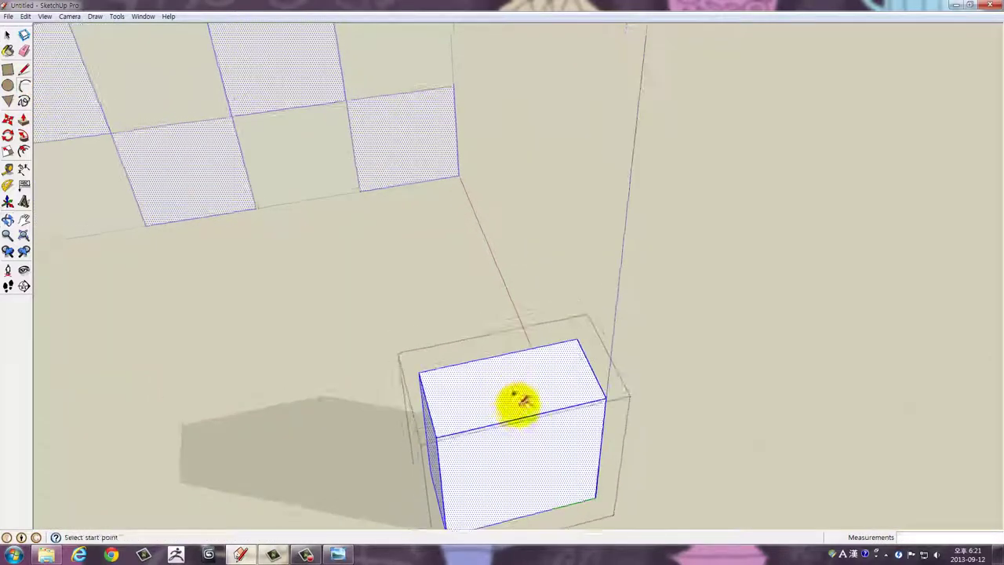
pyautogui.click(433, 435)
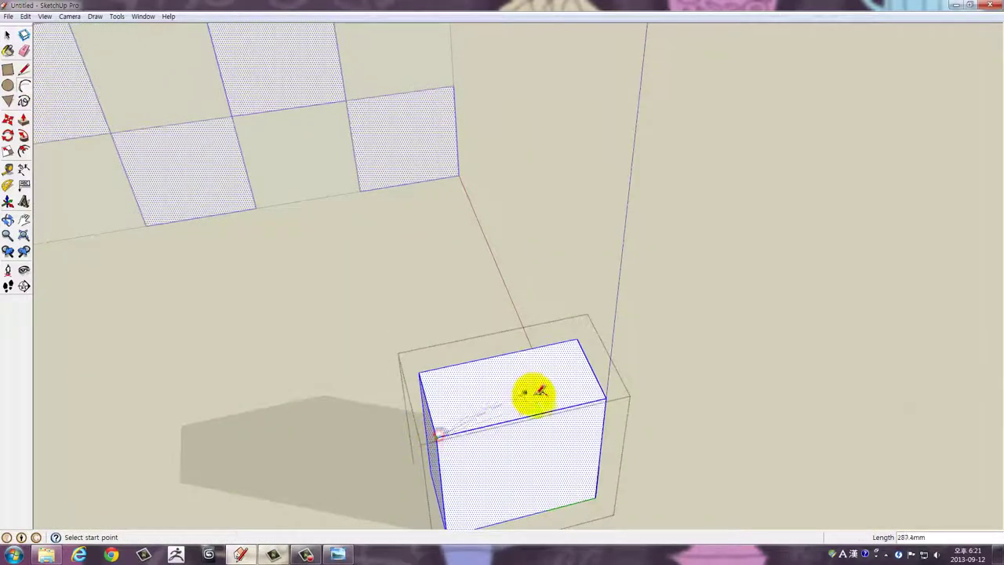
pyautogui.click(607, 395)
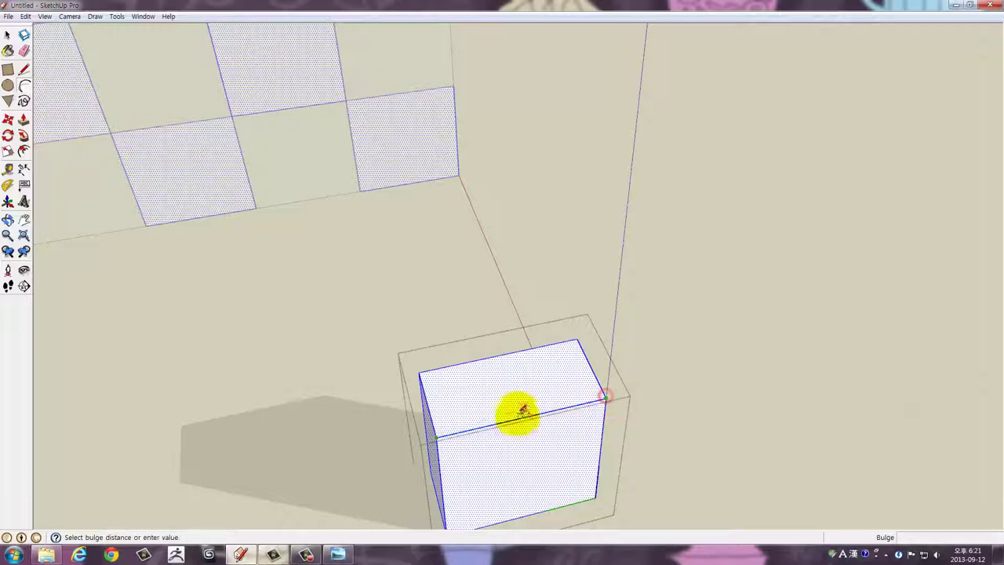
pyautogui.click(522, 402)
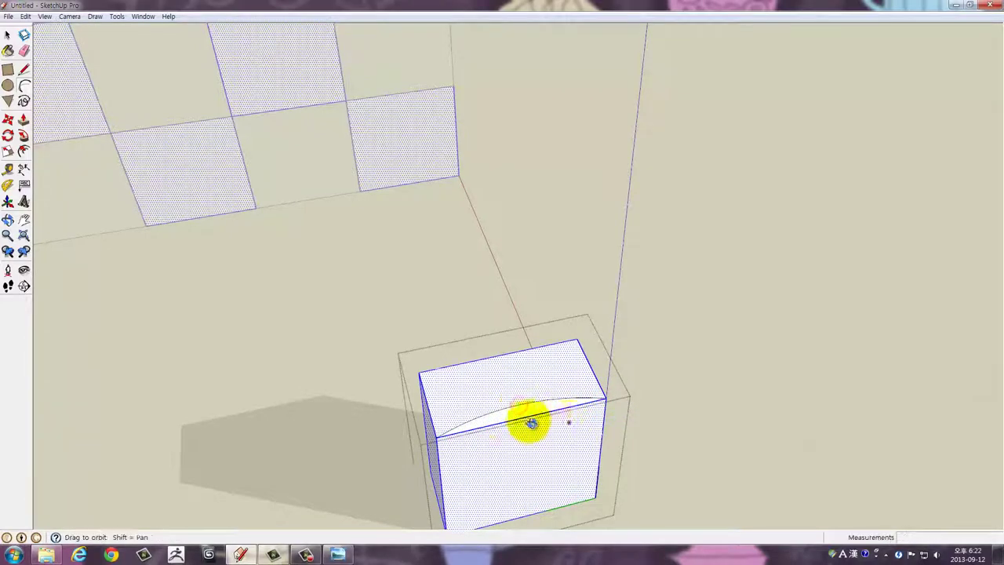
# Push the face beyond the arc inward, leaving a curved concave face
pyautogui.moveTo(531, 421); pyautogui.dragTo(486, 328)
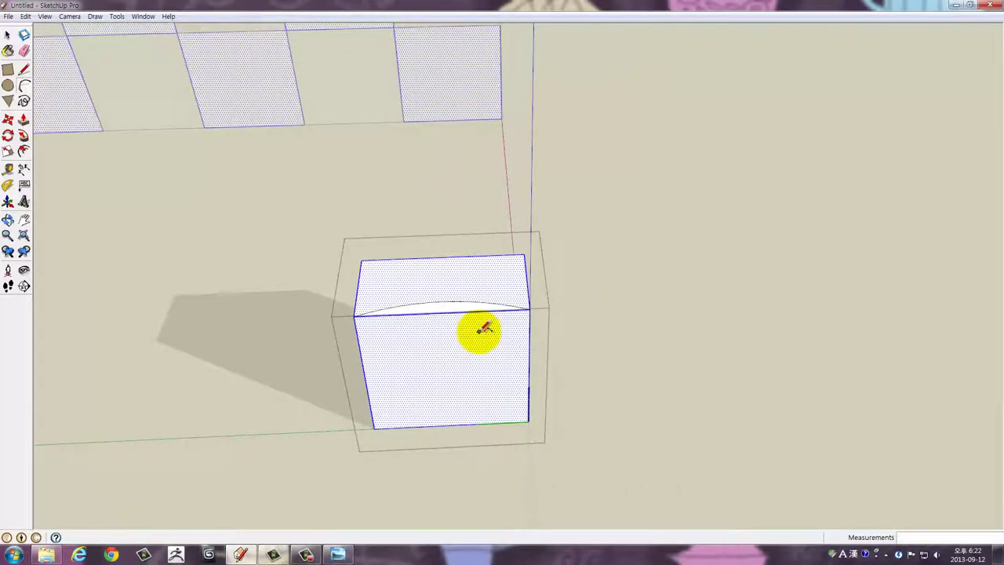
pyautogui.press('p')
pyautogui.moveTo(446, 310); pyautogui.dragTo(527, 416)
pyautogui.moveTo(527, 415); pyautogui.dragTo(258, 315)
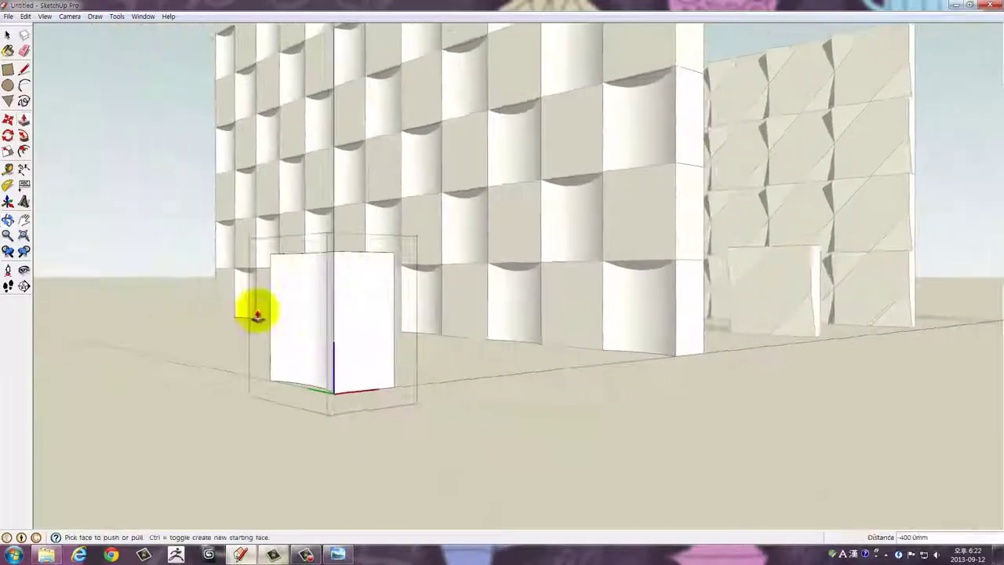
pyautogui.press('space')
# Copy a curved wall block and place it beside the cube
pyautogui.click(164, 213)
pyautogui.moveTo(197, 227); pyautogui.dragTo(441, 295)
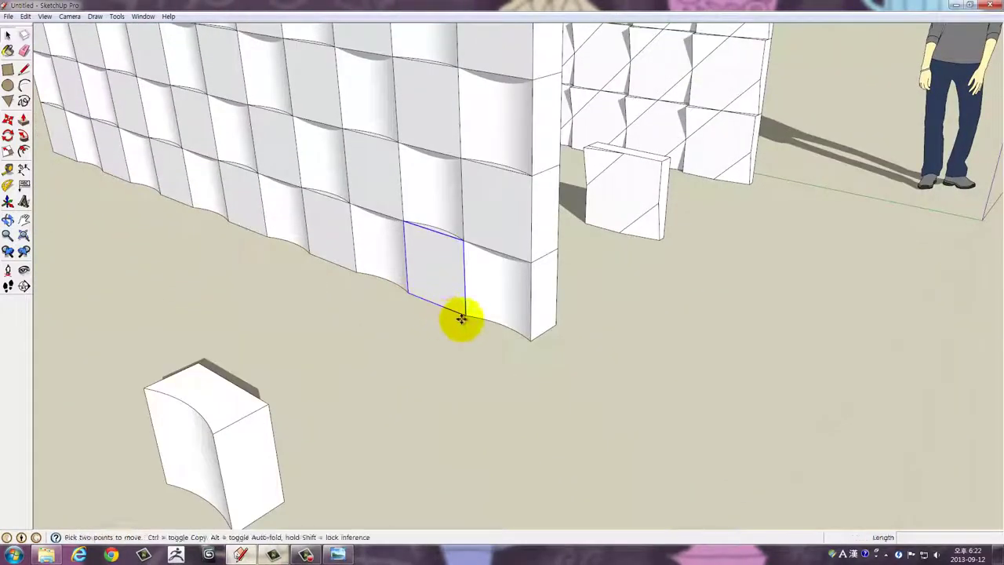
pyautogui.click(465, 317)
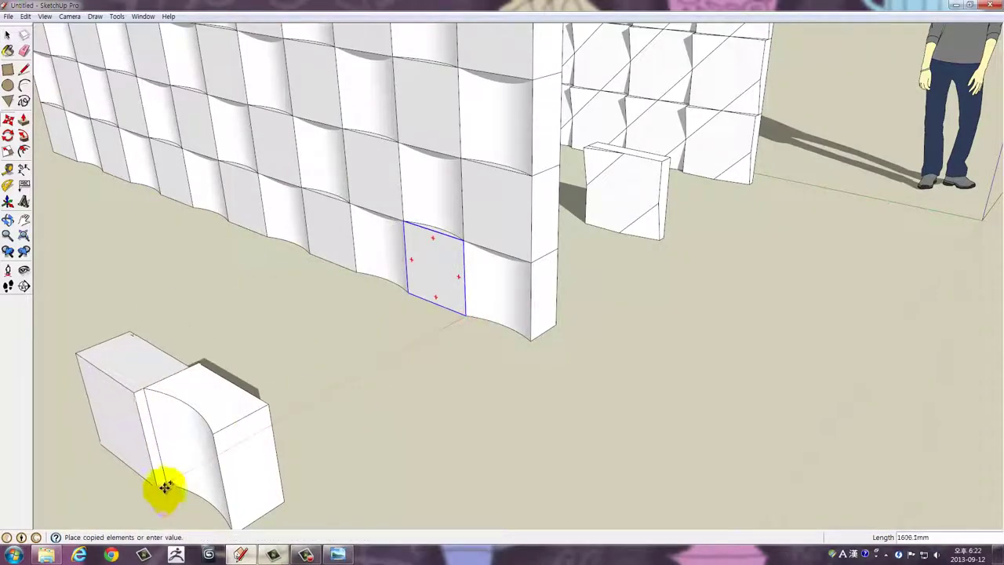
pyautogui.click(168, 484)
pyautogui.moveTo(168, 484); pyautogui.dragTo(432, 415)
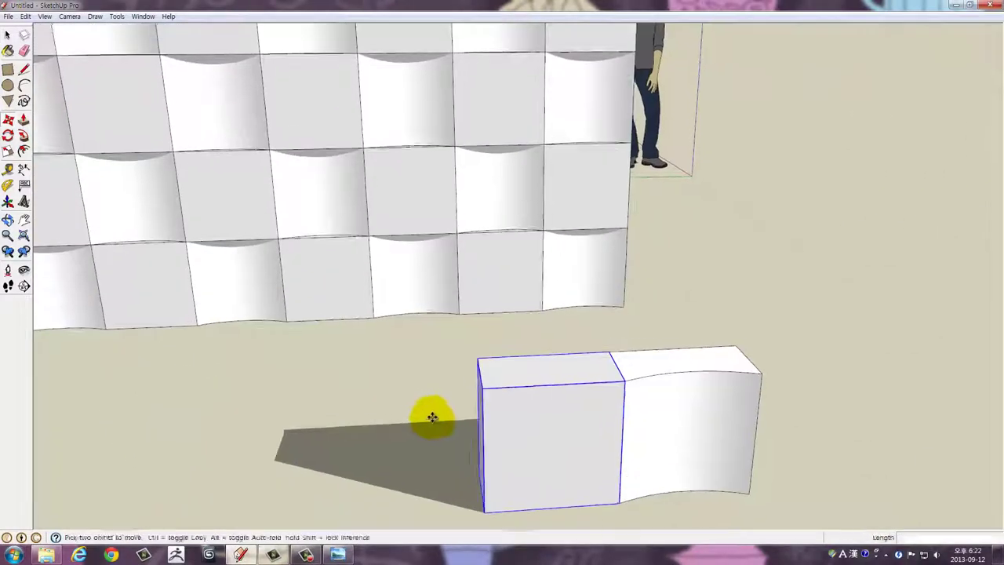
pyautogui.press('space')
# Push the box's curved top section down through its 400 mm height and erase stray edges
pyautogui.click(554, 444)
pyautogui.moveTo(402, 280); pyautogui.dragTo(587, 354)
pyautogui.scroll(3)
pyautogui.scroll(3)
pyautogui.scroll(3)
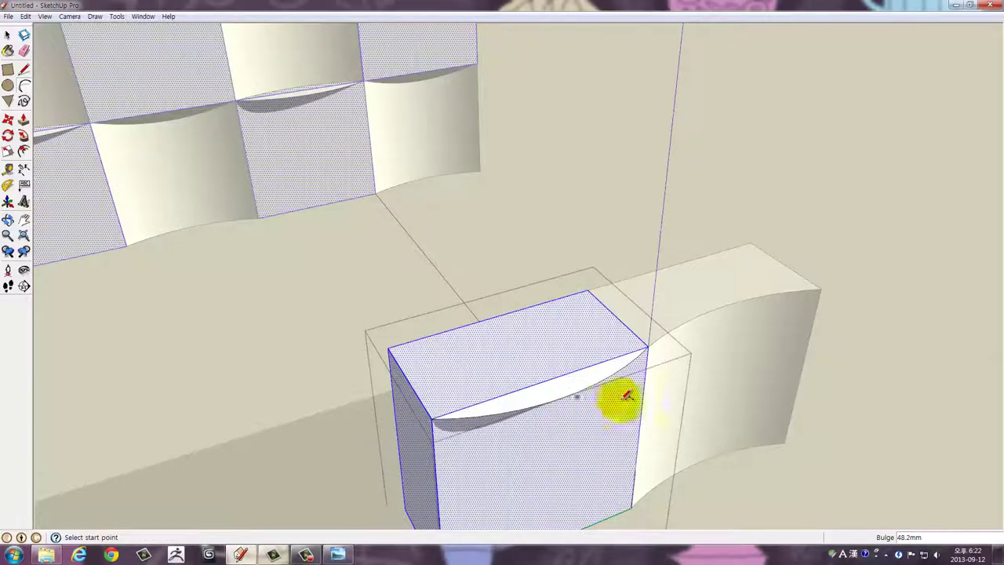
pyautogui.moveTo(625, 395); pyautogui.dragTo(543, 342)
pyautogui.moveTo(453, 262); pyautogui.dragTo(553, 449)
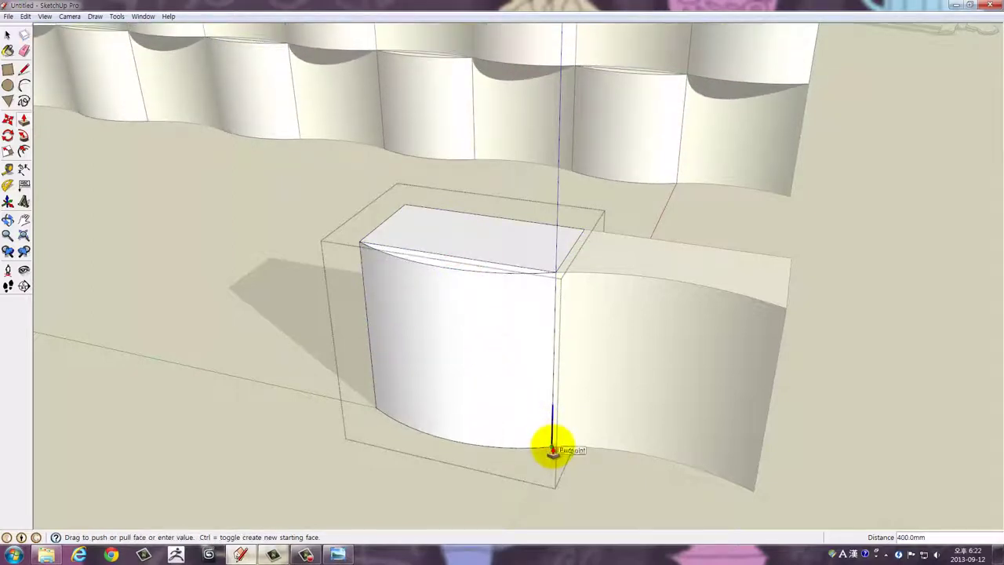
pyautogui.moveTo(495, 292); pyautogui.dragTo(270, 250)
pyautogui.press('e')
pyautogui.press('space')
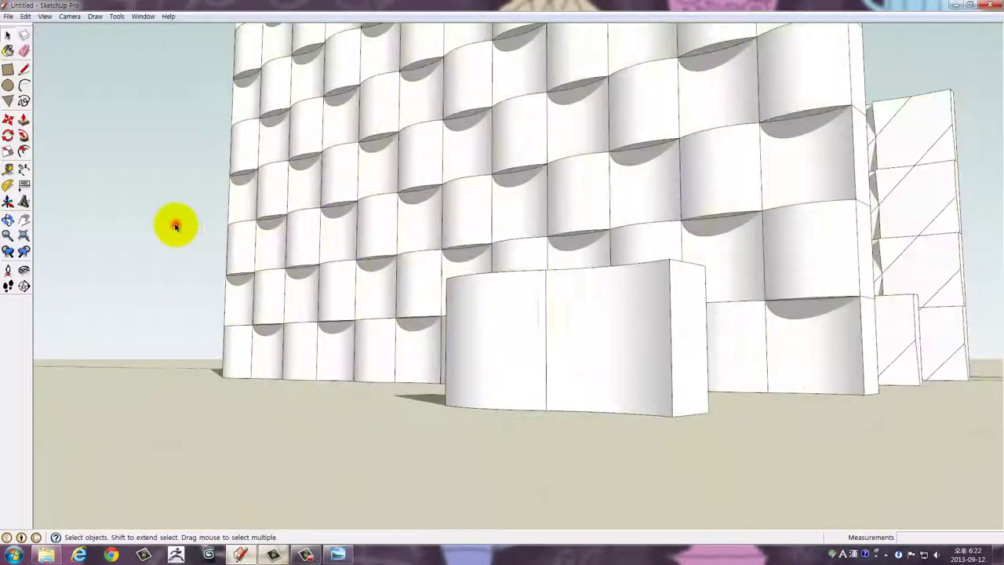
# Orbit around the model to inspect the wavy wall, triangle panel wall and figure from several angles
pyautogui.moveTo(484, 233); pyautogui.dragTo(306, 258)
pyautogui.moveTo(466, 249); pyautogui.dragTo(656, 281)
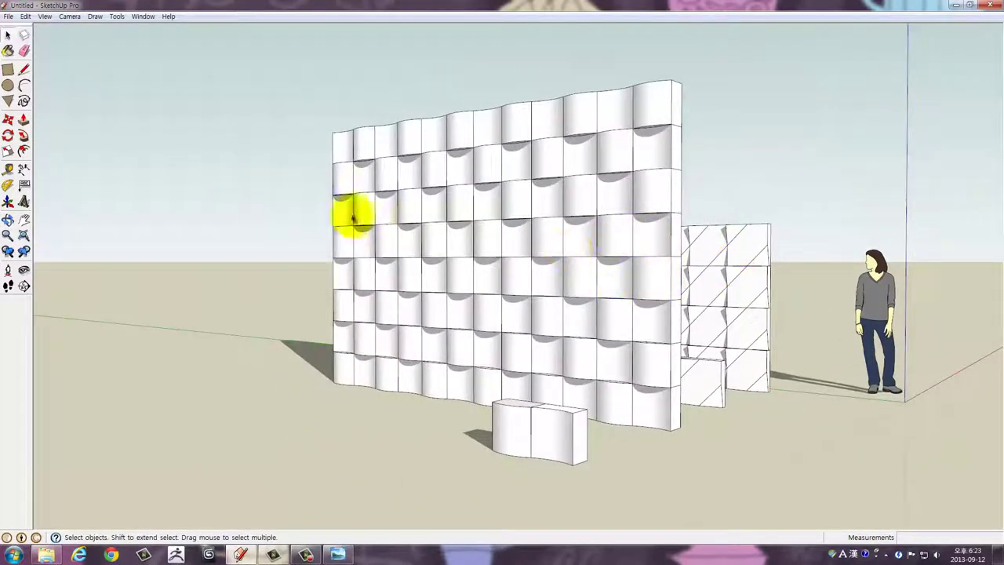
pyautogui.moveTo(353, 218); pyautogui.dragTo(68, 115)
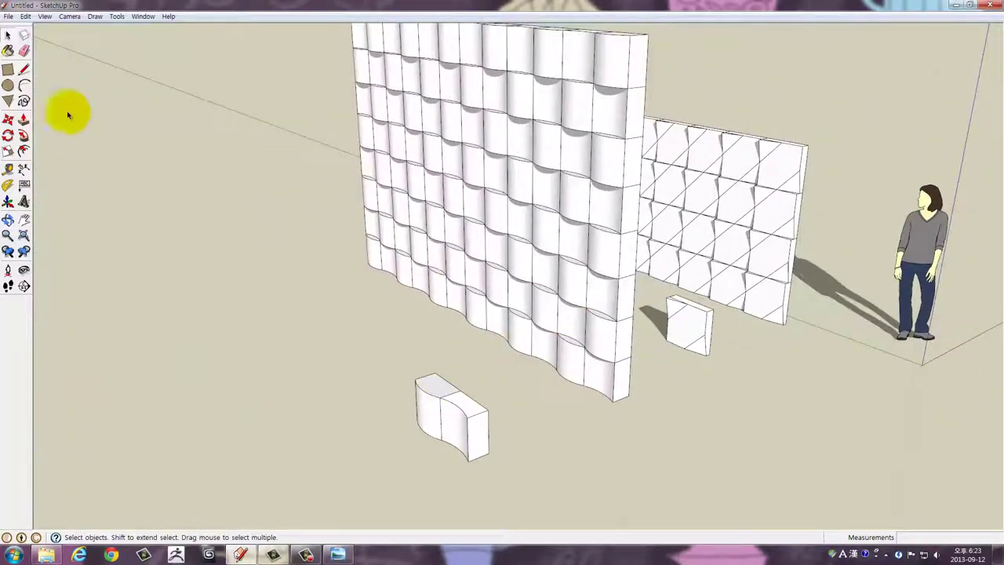
pyautogui.moveTo(235, 302); pyautogui.dragTo(579, 368)
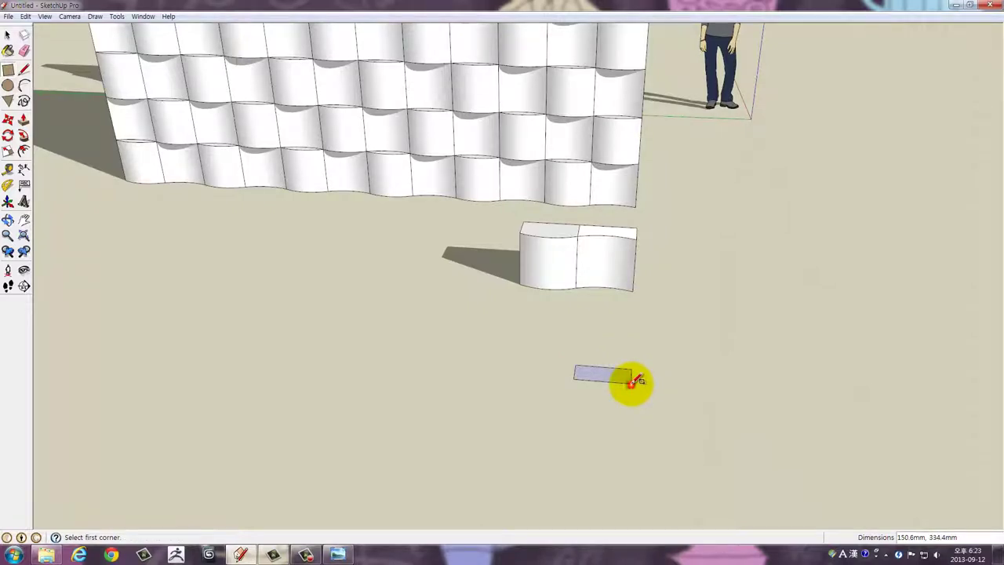
# Finish the narrow ground rectangle and raise it into a small solid box
pyautogui.moveTo(638, 380); pyautogui.dragTo(610, 386)
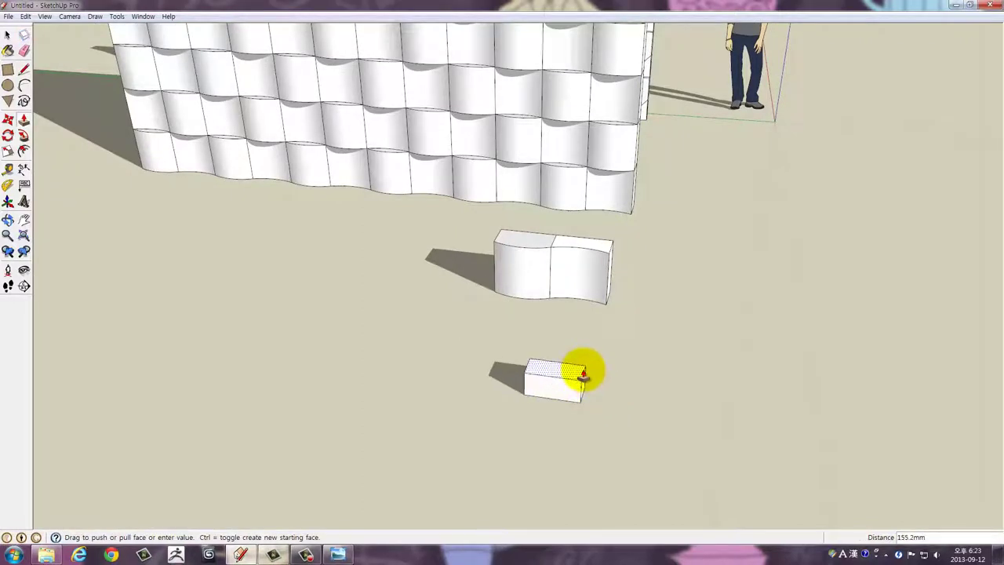
pyautogui.scroll(3)
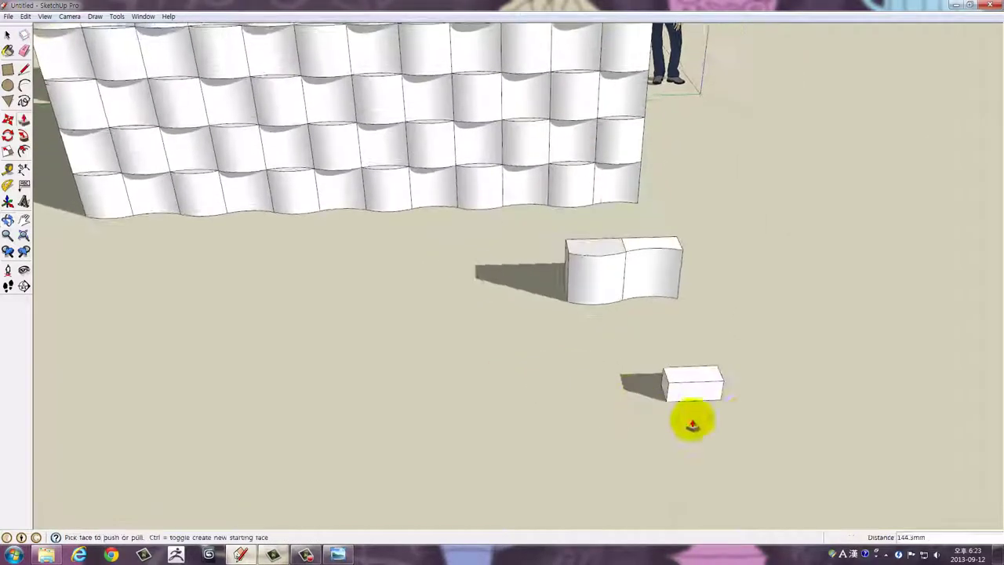
pyautogui.scroll(3)
pyautogui.scroll(3)
pyautogui.scroll(3)
pyautogui.moveTo(726, 390); pyautogui.dragTo(578, 437)
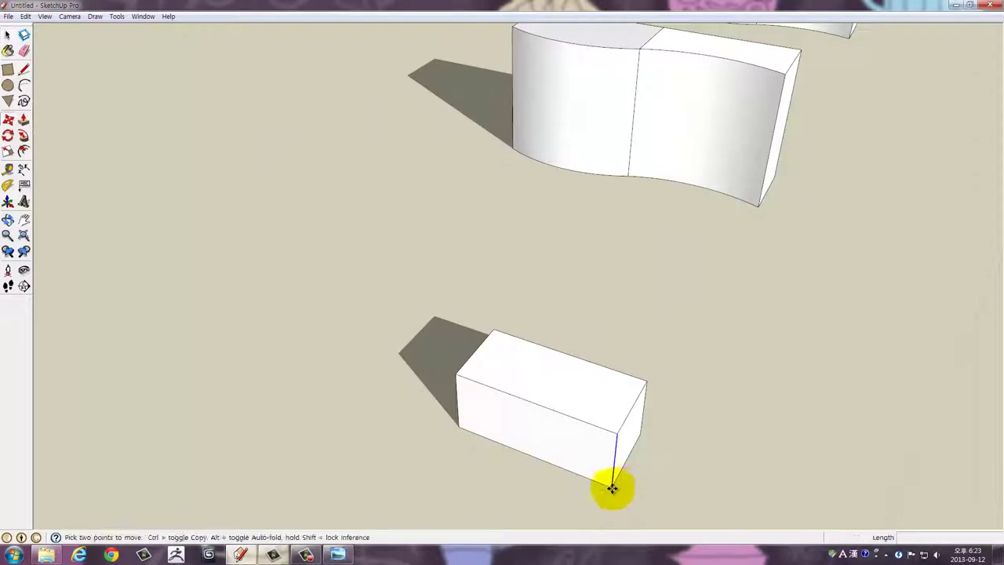
pyautogui.moveTo(614, 460); pyautogui.dragTo(789, 421)
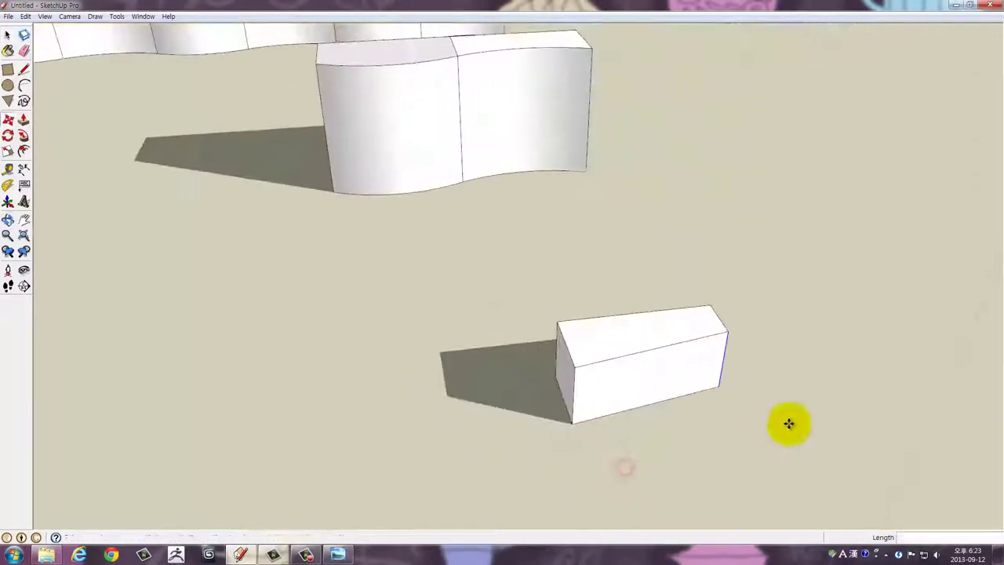
pyautogui.press('space')
pyautogui.click(662, 376)
# Make the small box into a component
pyautogui.rightClick(662, 376)
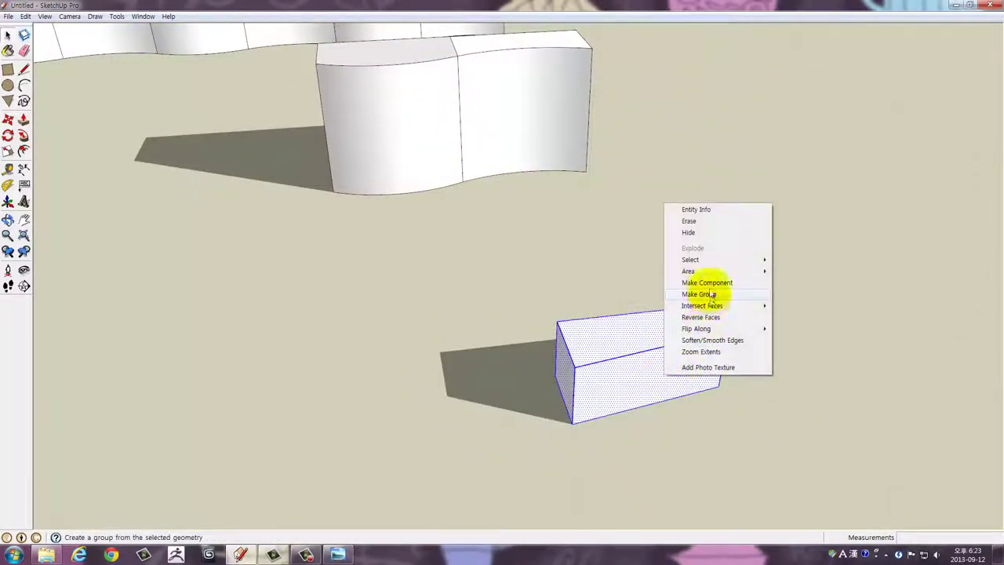
pyautogui.click(707, 284)
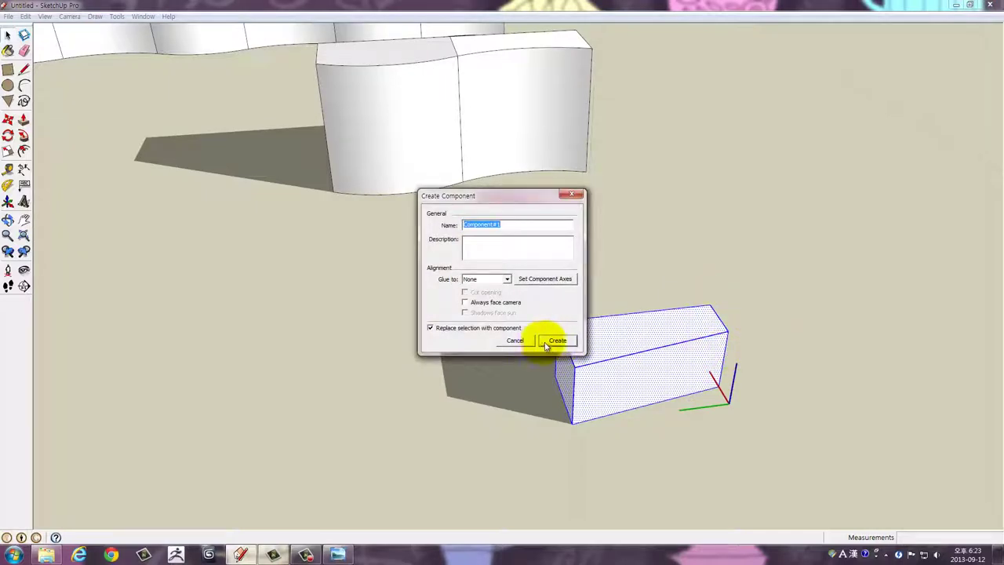
pyautogui.click(556, 342)
pyautogui.moveTo(627, 340); pyautogui.dragTo(720, 371)
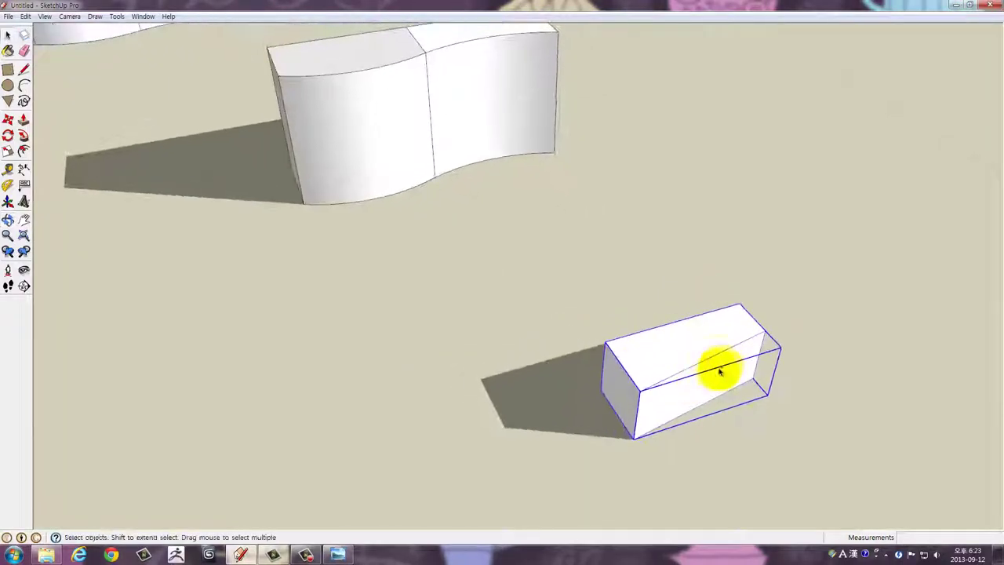
pyautogui.scroll(3)
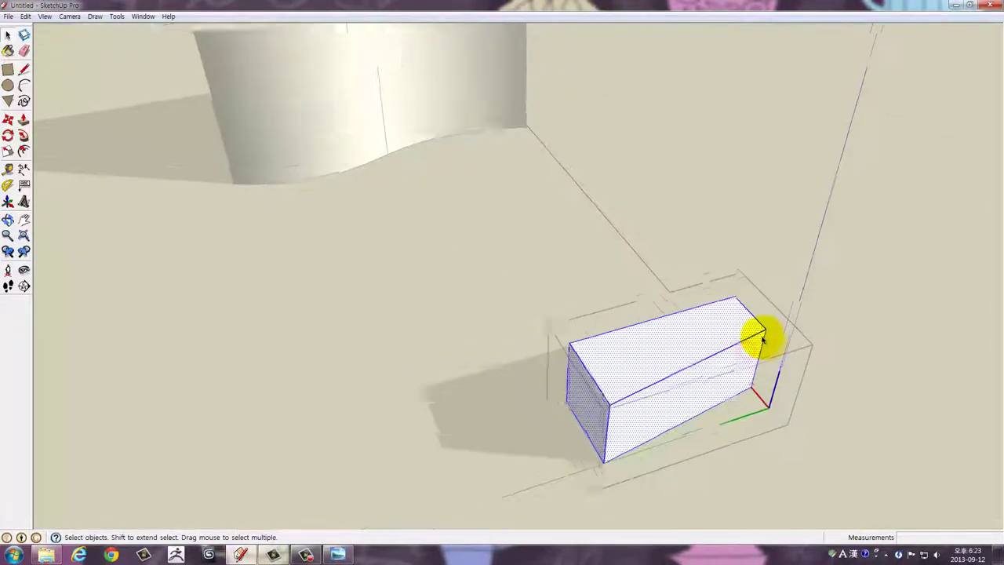
pyautogui.scroll(3)
pyautogui.scroll(3)
pyautogui.click(765, 337)
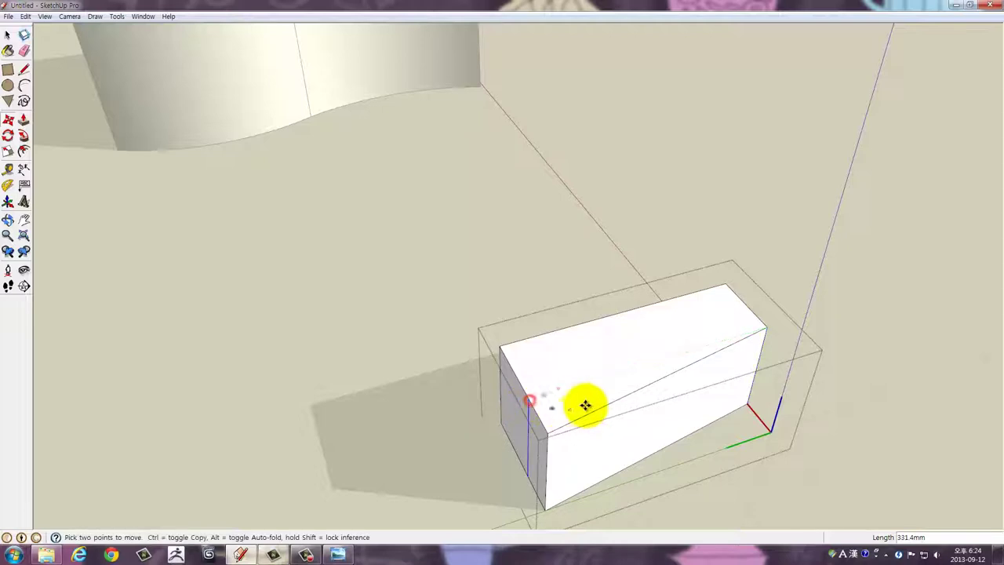
pyautogui.moveTo(585, 405); pyautogui.dragTo(835, 337)
pyautogui.press('space')
pyautogui.click(835, 336)
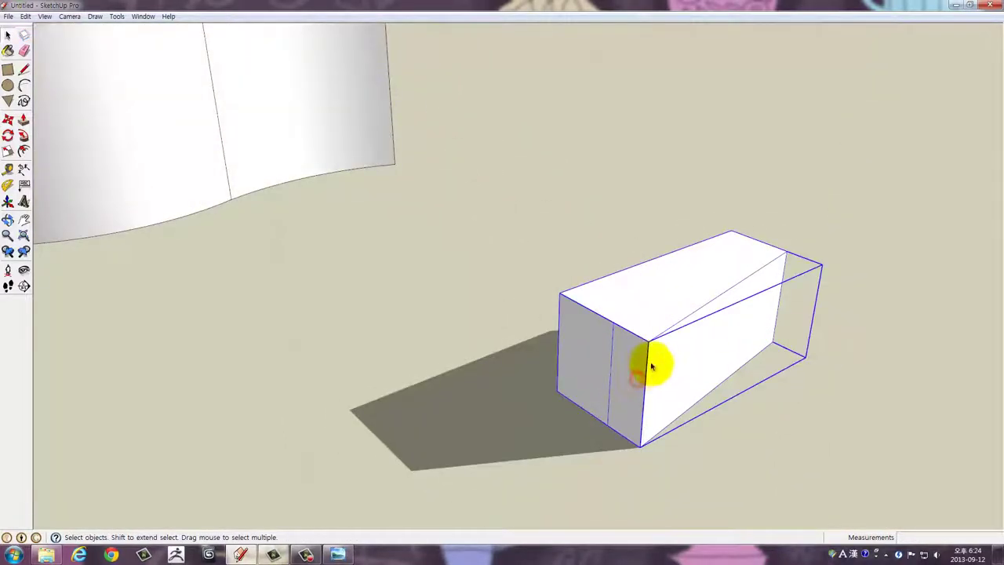
# Push the brick's end face inward, then close the component and select it
pyautogui.click(636, 363)
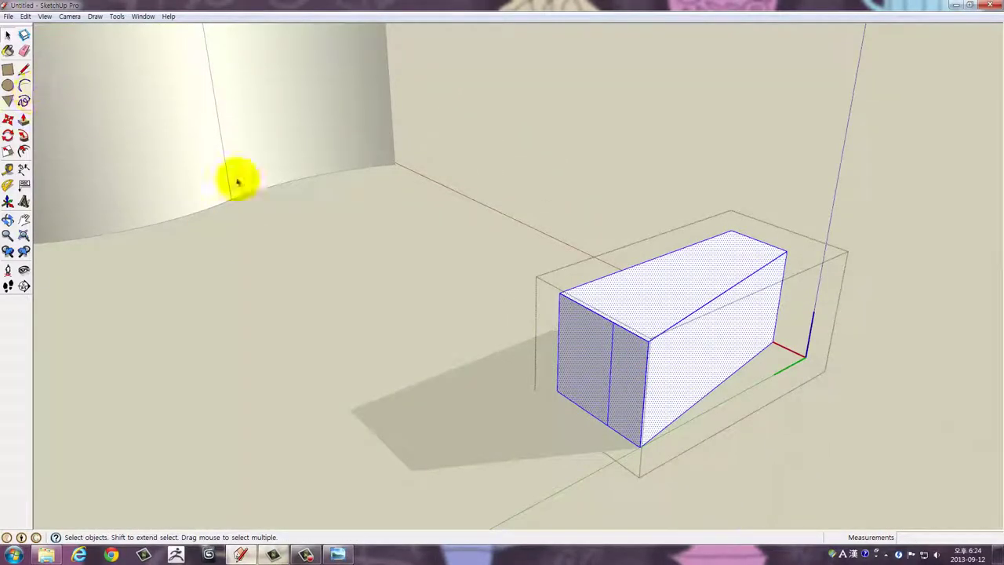
pyautogui.moveTo(237, 182); pyautogui.dragTo(690, 336)
pyautogui.press('p')
pyautogui.moveTo(650, 285); pyautogui.dragTo(735, 329)
pyautogui.moveTo(735, 330); pyautogui.dragTo(589, 291)
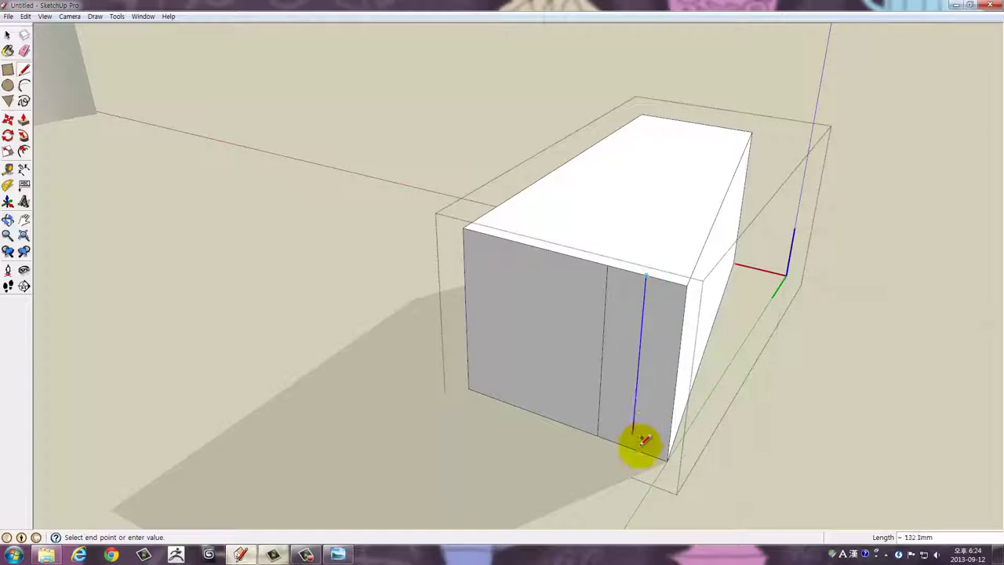
pyautogui.moveTo(636, 451); pyautogui.dragTo(601, 376)
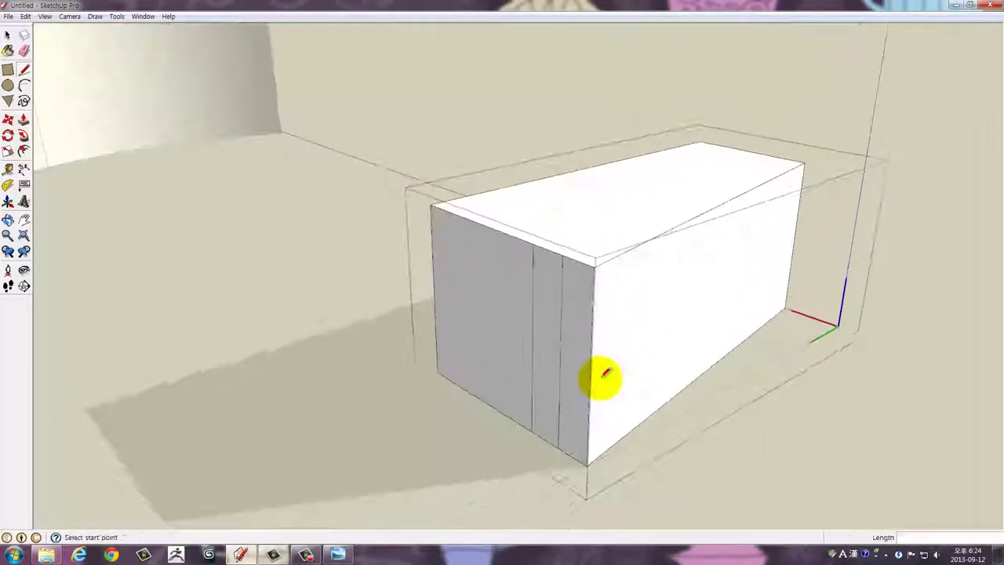
pyautogui.press('space')
pyautogui.click(819, 400)
pyautogui.click(677, 314)
pyautogui.moveTo(676, 314); pyautogui.dragTo(800, 358)
# Copy the brick to its endpoint and array it with *19 into a straight row
pyautogui.press('m')
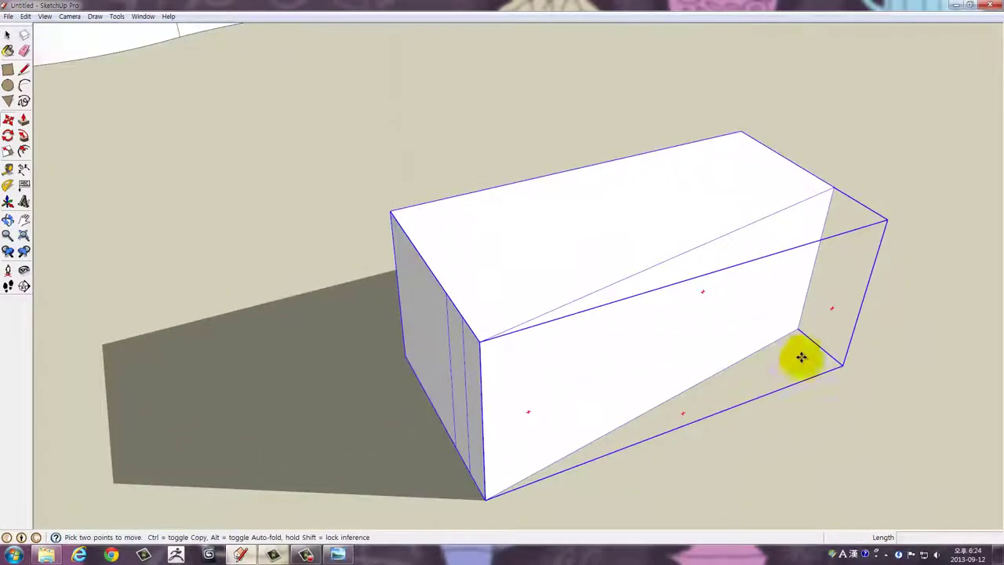
pyautogui.click(799, 328)
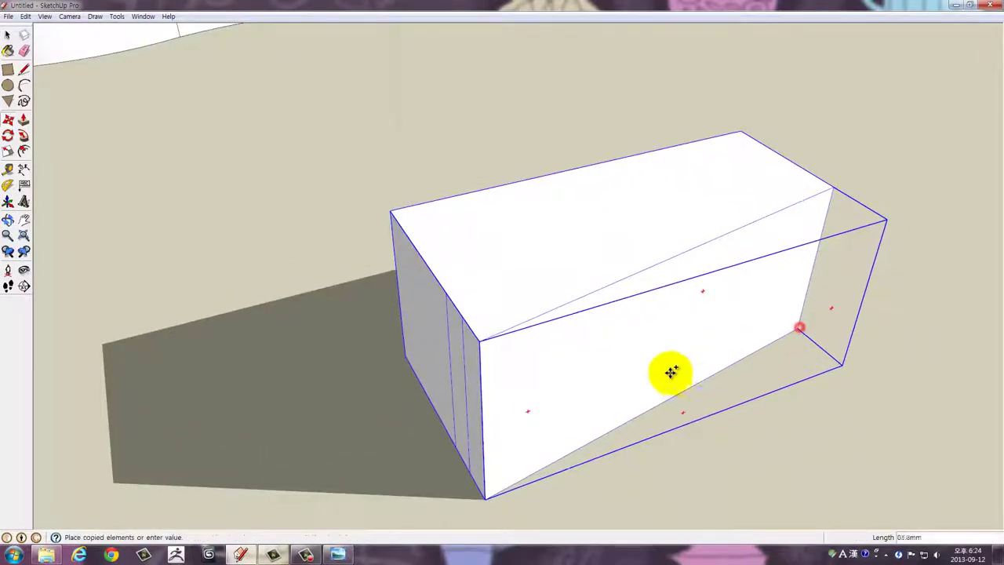
pyautogui.press('ctrl')
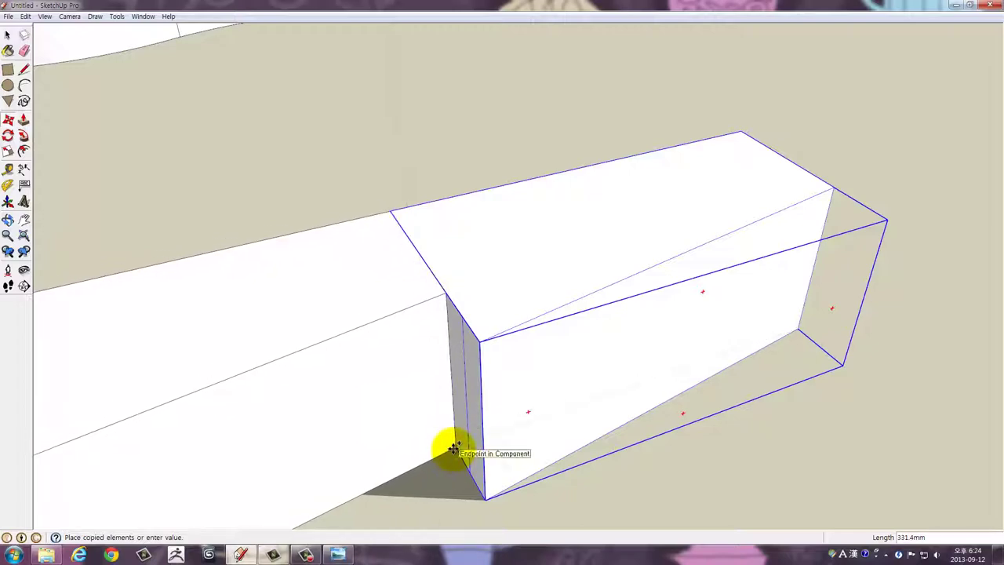
pyautogui.click(454, 448)
pyautogui.scroll(-3)
pyautogui.scroll(-3)
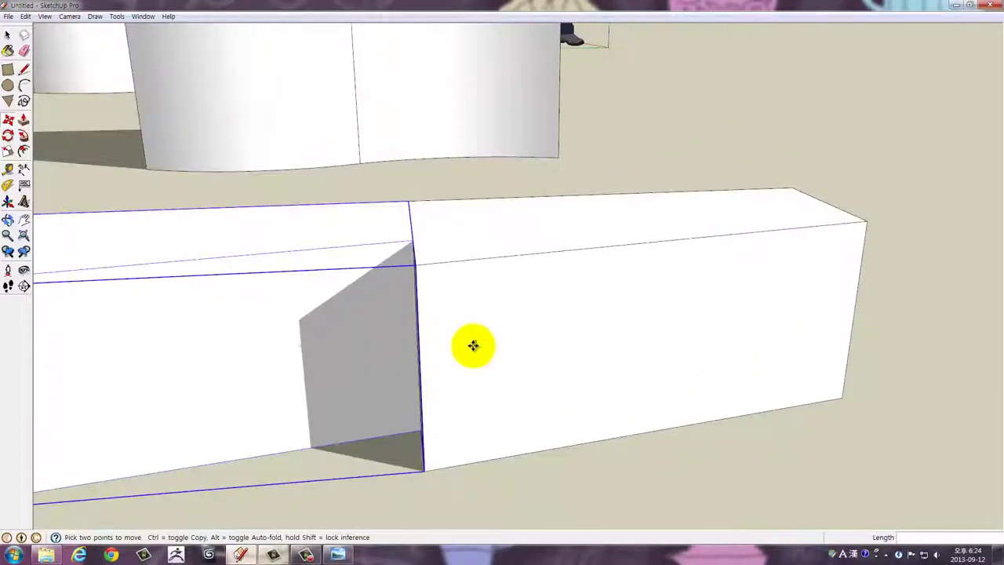
pyautogui.scroll(-3)
pyautogui.scroll(-3)
pyautogui.moveTo(424, 401); pyautogui.dragTo(675, 484)
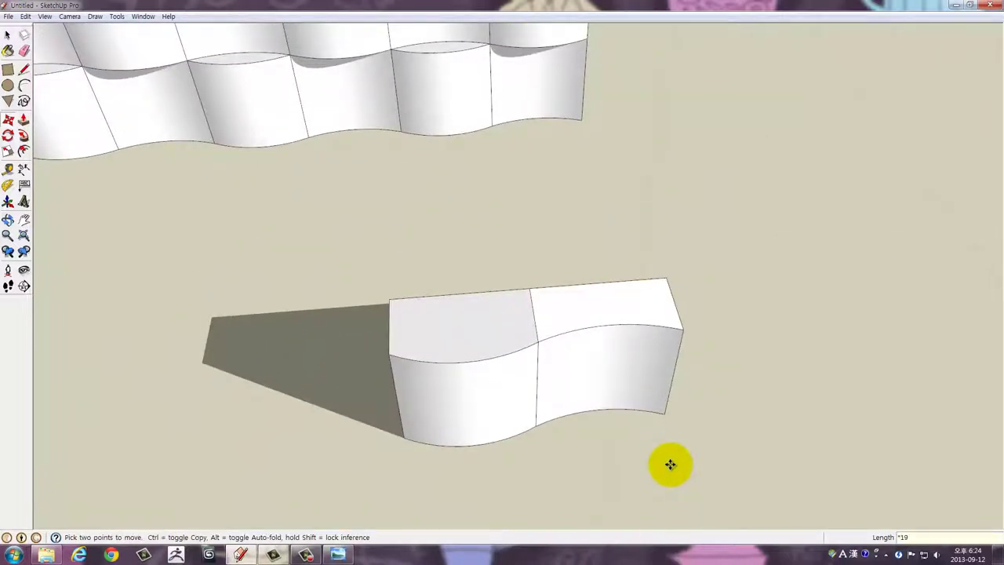
pyautogui.scroll(-3)
pyautogui.scroll(-3)
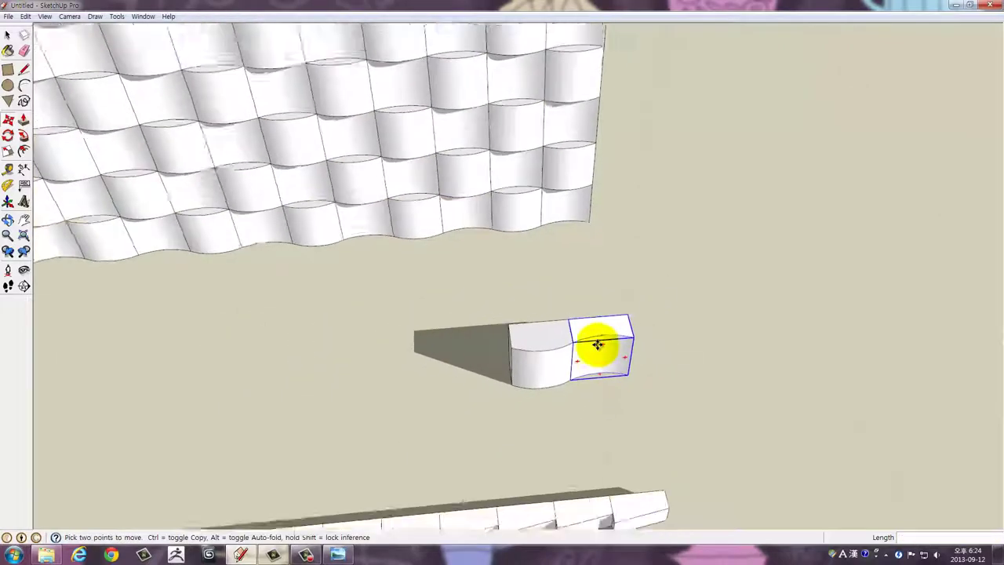
pyautogui.moveTo(601, 341); pyautogui.dragTo(771, 211)
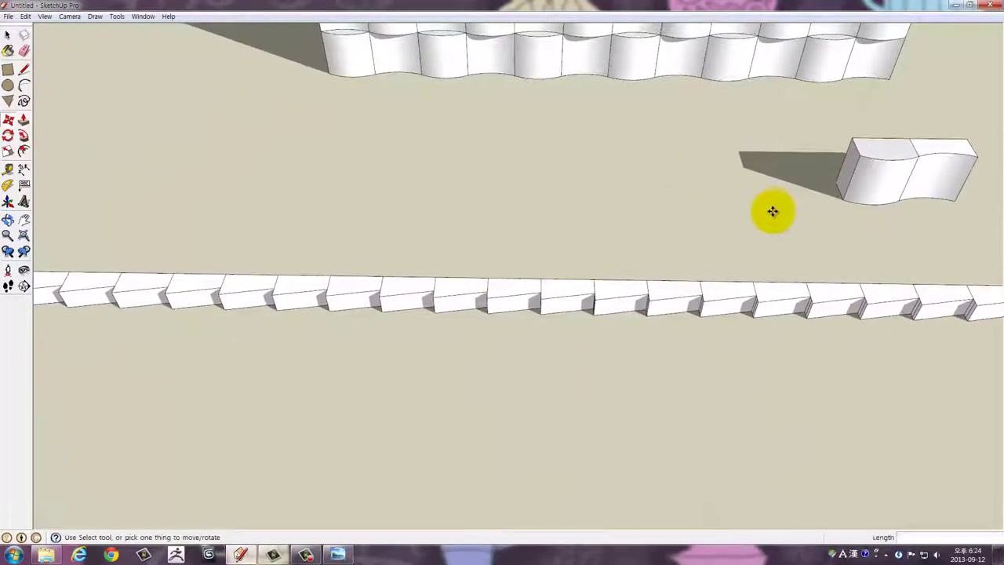
pyautogui.moveTo(773, 251); pyautogui.dragTo(773, 267)
# Copy the brick row on top of itself and shift it sideways to stagger the joints
pyautogui.moveTo(528, 243); pyautogui.dragTo(738, 341)
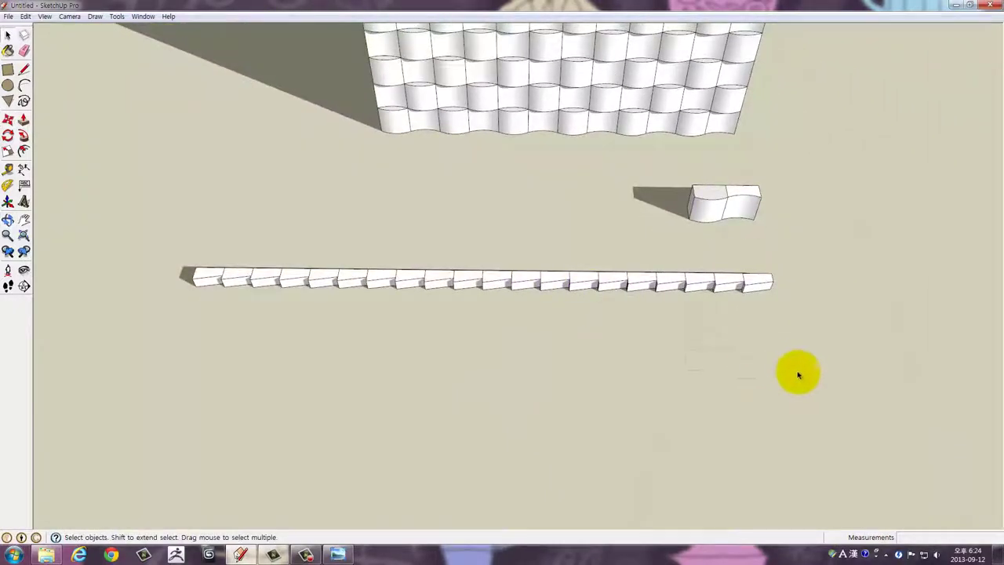
pyautogui.click(233, 281)
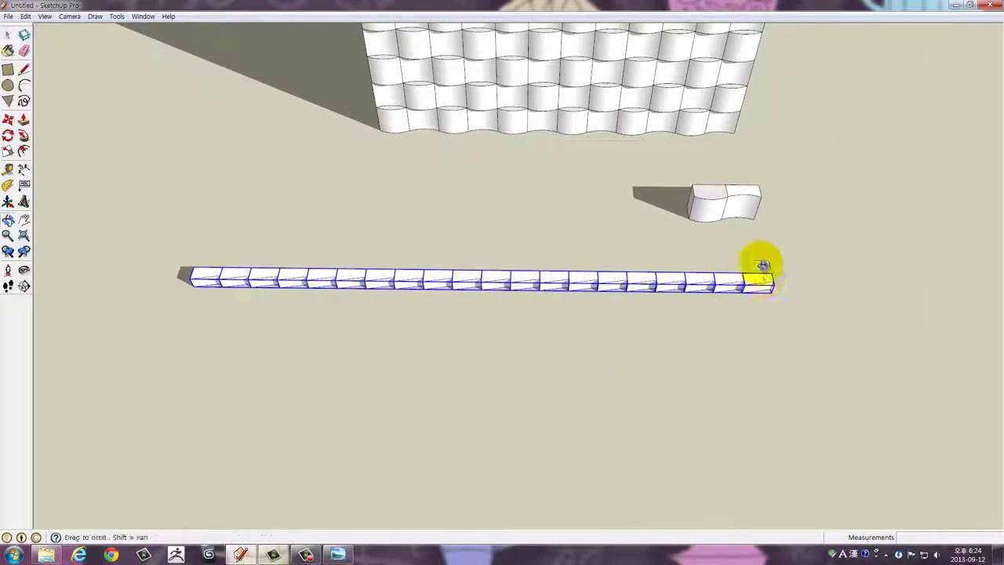
pyautogui.moveTo(762, 266); pyautogui.dragTo(775, 285)
pyautogui.scroll(3)
pyautogui.scroll(3)
pyautogui.scroll(3)
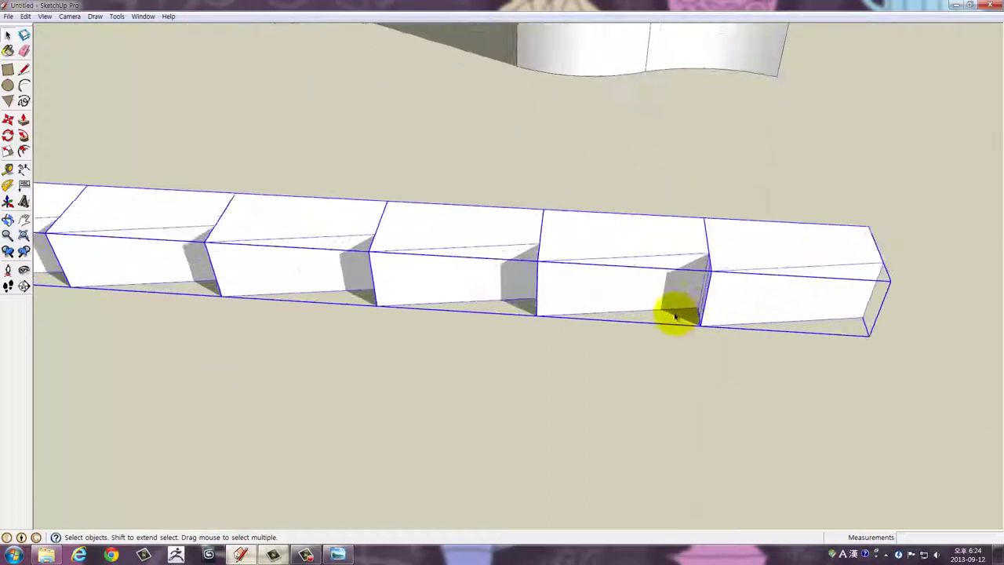
pyautogui.moveTo(672, 314); pyautogui.dragTo(745, 316)
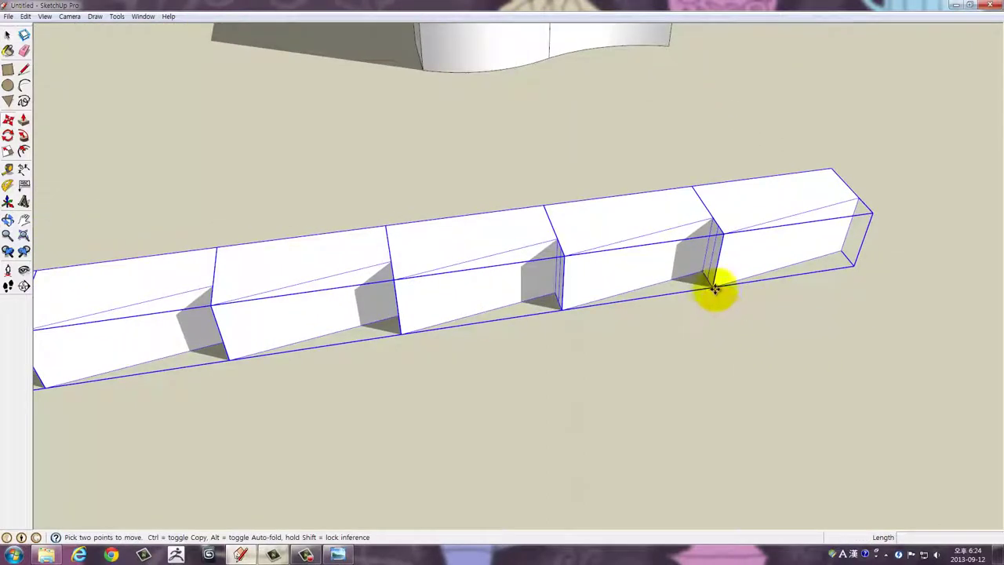
pyautogui.press('ctrl')
pyautogui.click(714, 288)
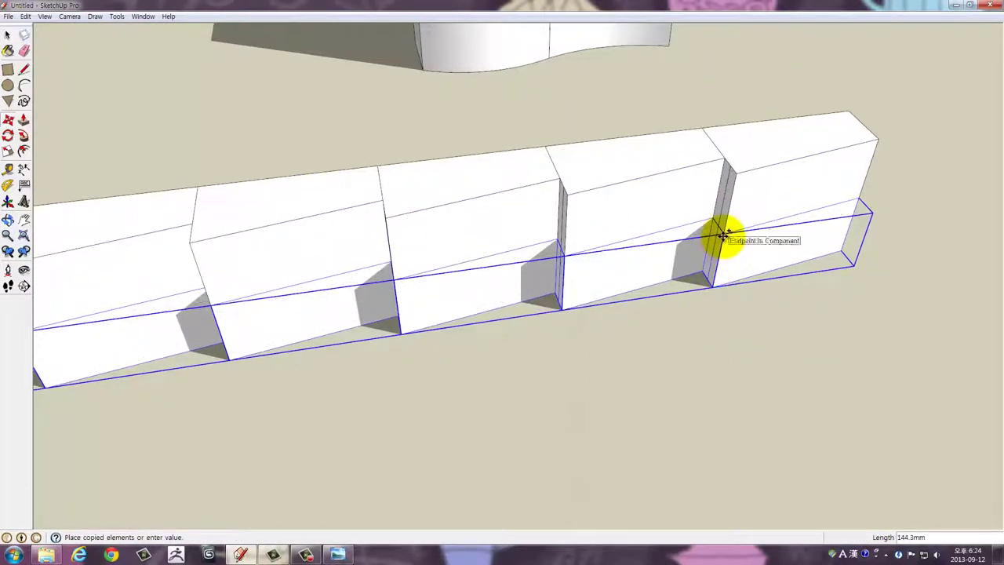
pyautogui.click(722, 235)
pyautogui.moveTo(721, 235); pyautogui.dragTo(302, 402)
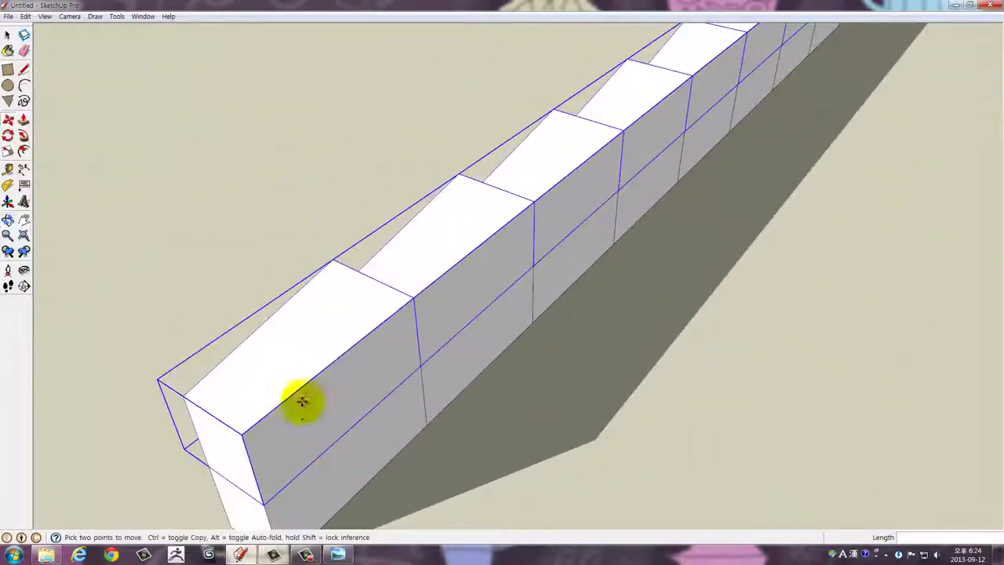
pyautogui.click(267, 502)
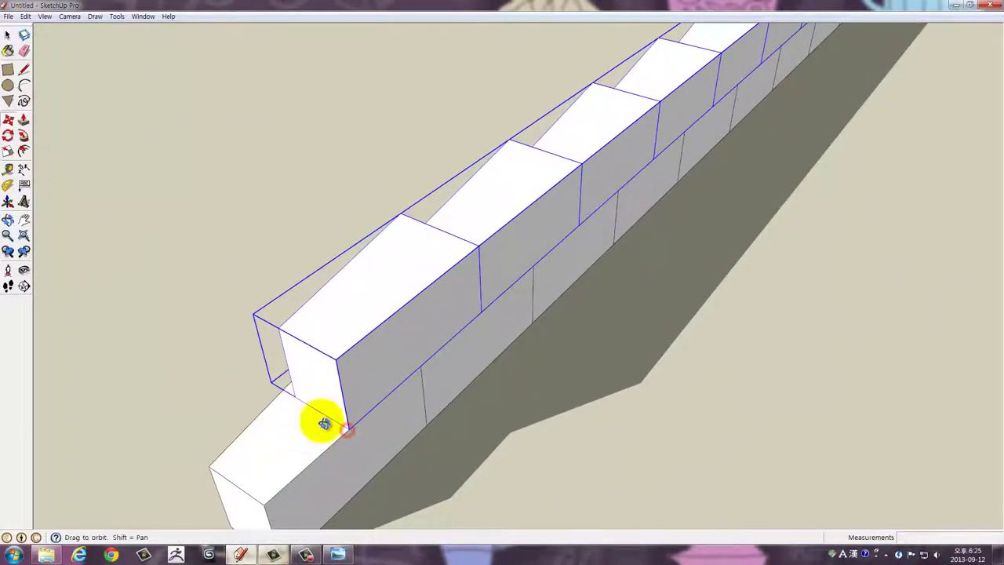
pyautogui.moveTo(324, 423); pyautogui.dragTo(510, 322)
# Copy both rows upward and repeat the pair ten times into a staggered wall
pyautogui.click(337, 211)
pyautogui.scroll(3)
pyautogui.scroll(-3)
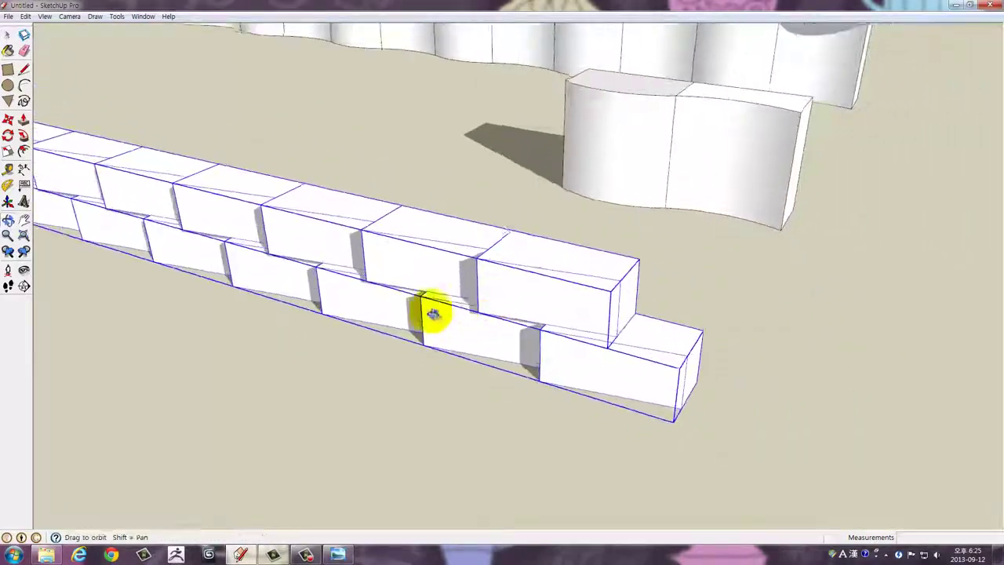
pyautogui.moveTo(432, 314); pyautogui.dragTo(297, 321)
pyautogui.moveTo(466, 337); pyautogui.dragTo(322, 334)
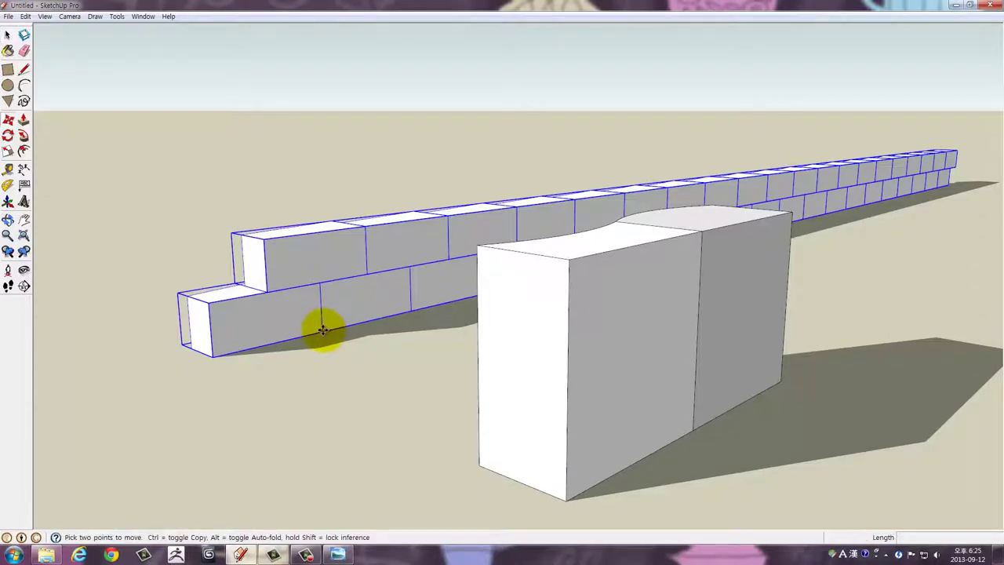
pyautogui.press('ctrl')
pyautogui.click(322, 329)
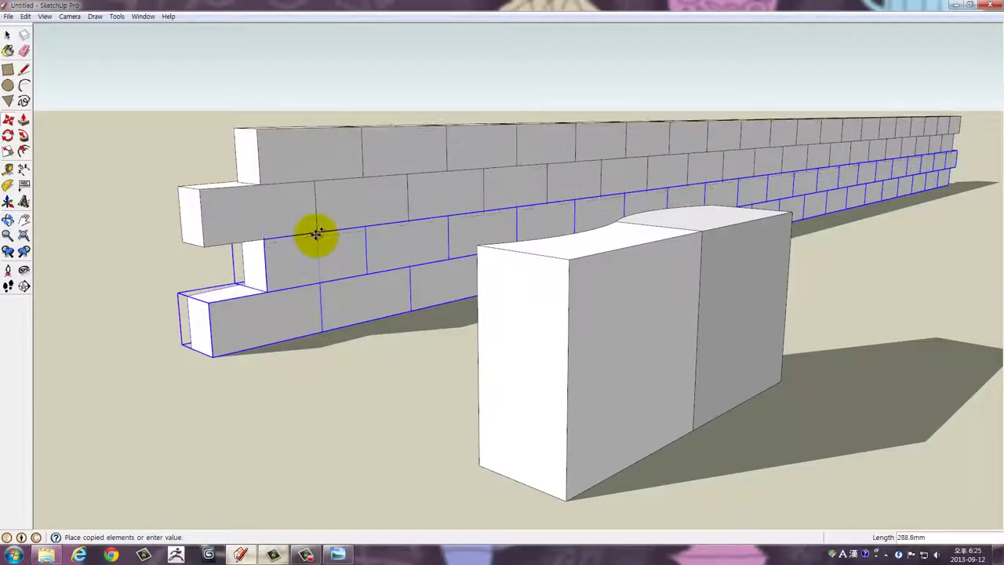
pyautogui.click(316, 234)
pyautogui.write('*10')
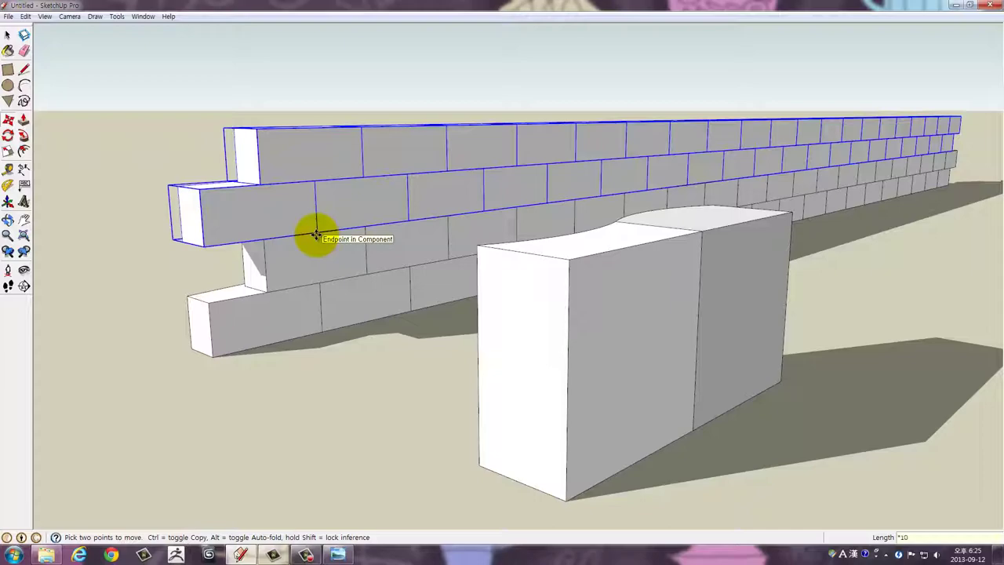
pyautogui.press('Return')
# Zoom in on the top of the brick wall and pick the brick's narrow end strip to pull out
pyautogui.moveTo(485, 149); pyautogui.dragTo(558, 271)
pyautogui.scroll(3)
pyautogui.scroll(3)
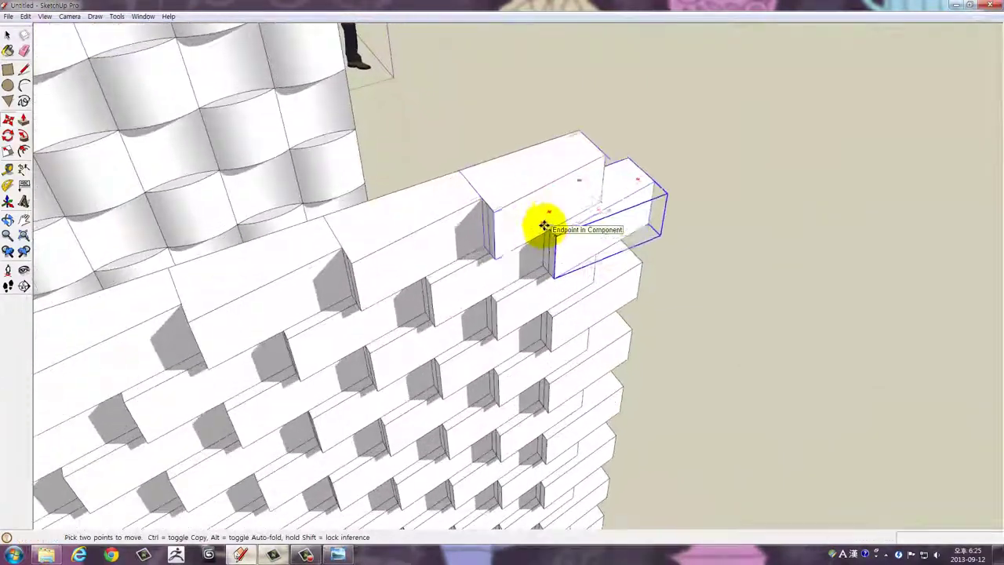
pyautogui.click(529, 223)
pyautogui.moveTo(526, 217); pyautogui.dragTo(563, 234)
pyautogui.scroll(3)
pyautogui.moveTo(491, 225); pyautogui.dragTo(441, 246)
pyautogui.scroll(3)
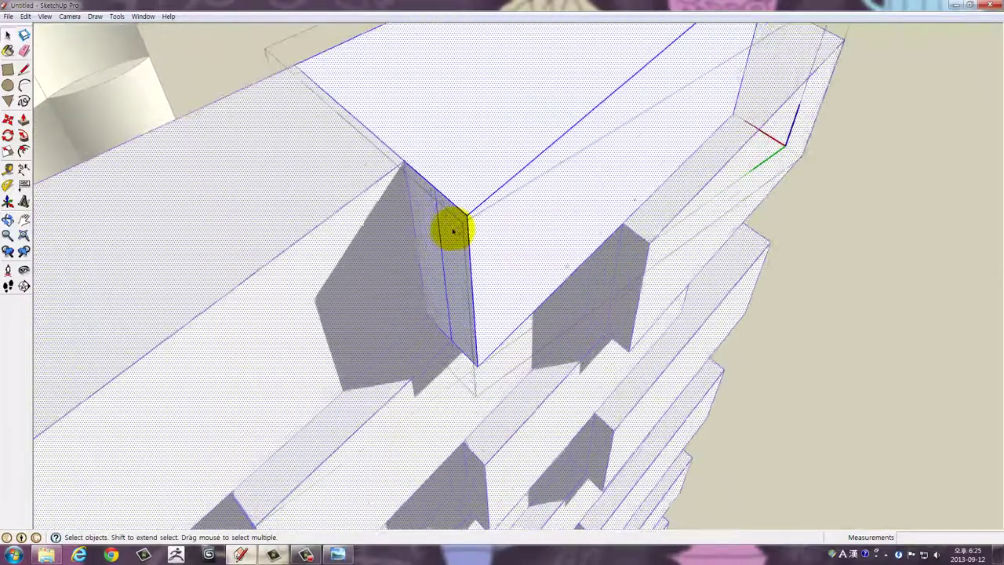
pyautogui.click(455, 233)
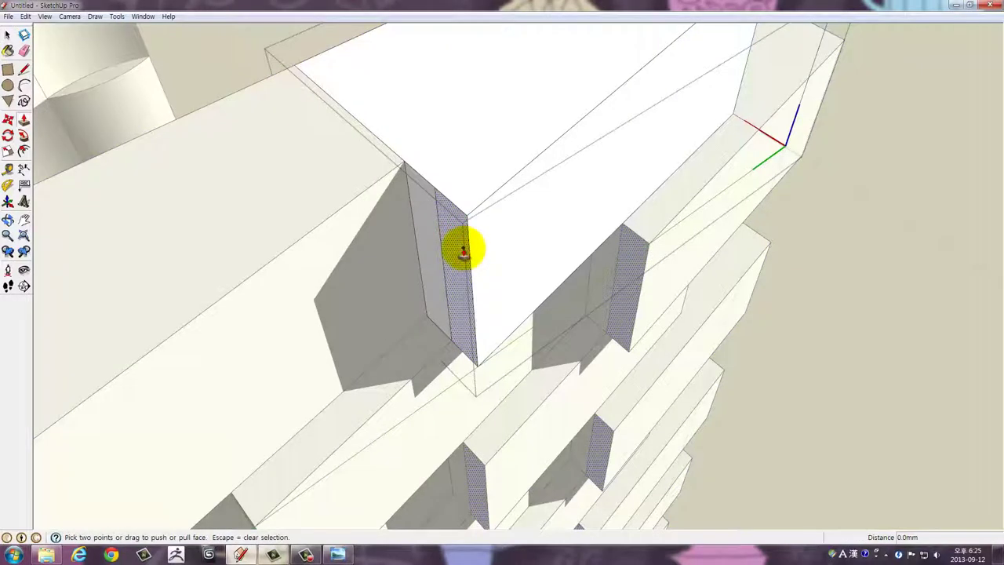
pyautogui.click(463, 251)
# Move the top brick's end face into place along the guide lines
pyautogui.moveTo(331, 382); pyautogui.dragTo(188, 205)
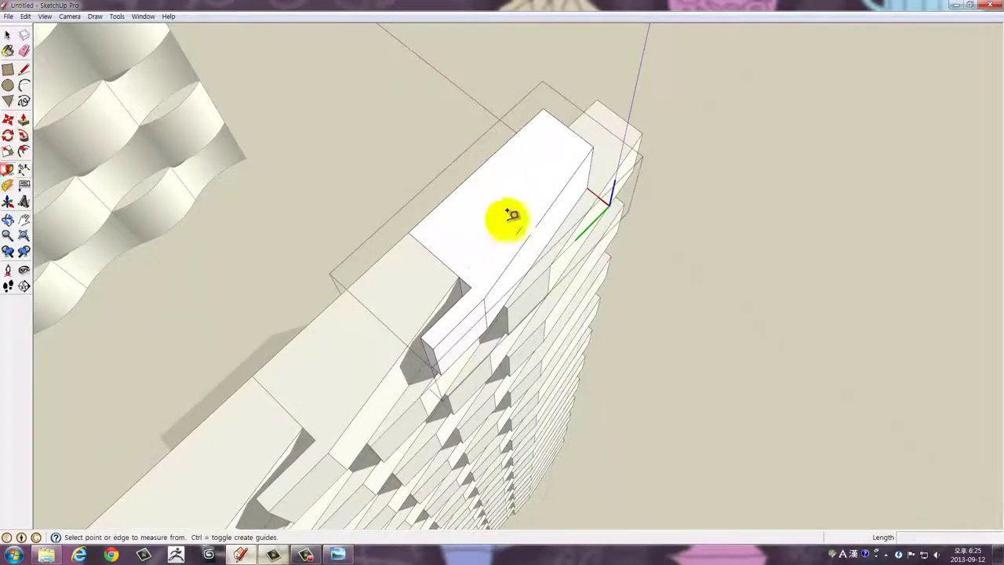
pyautogui.moveTo(539, 227); pyautogui.dragTo(483, 332)
pyautogui.scroll(3)
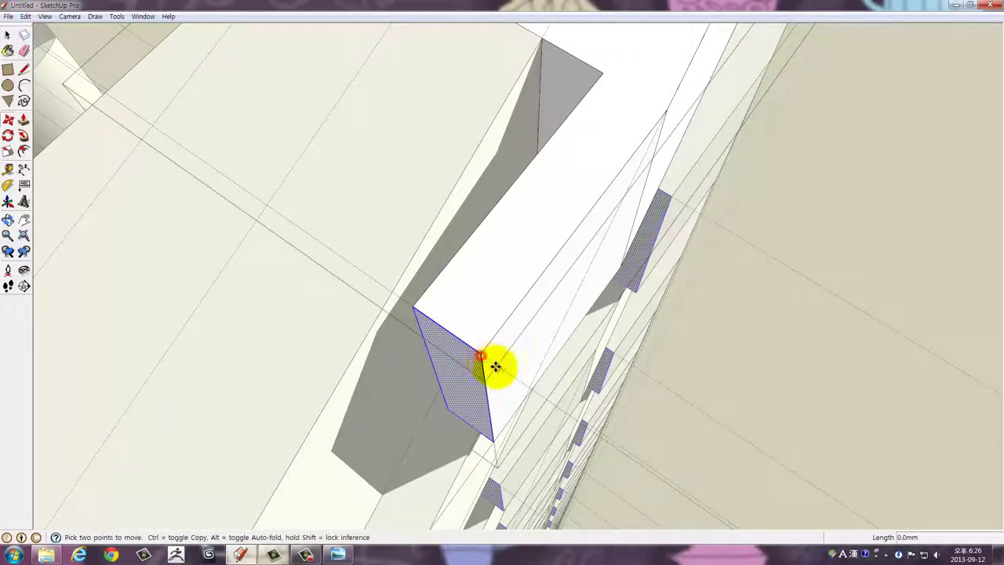
pyautogui.click(530, 387)
pyautogui.moveTo(529, 386); pyautogui.dragTo(578, 222)
pyautogui.scroll(-3)
# Erase the leftover line across the brick component's front face
pyautogui.press('e')
pyautogui.scroll(-3)
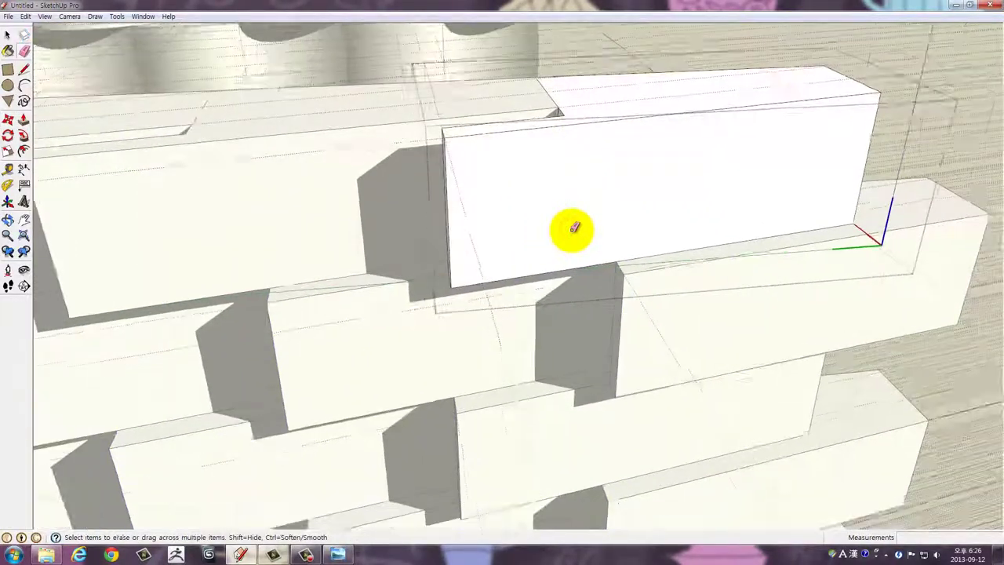
pyautogui.scroll(-3)
pyautogui.scroll(-3)
pyautogui.moveTo(564, 241); pyautogui.dragTo(803, 284)
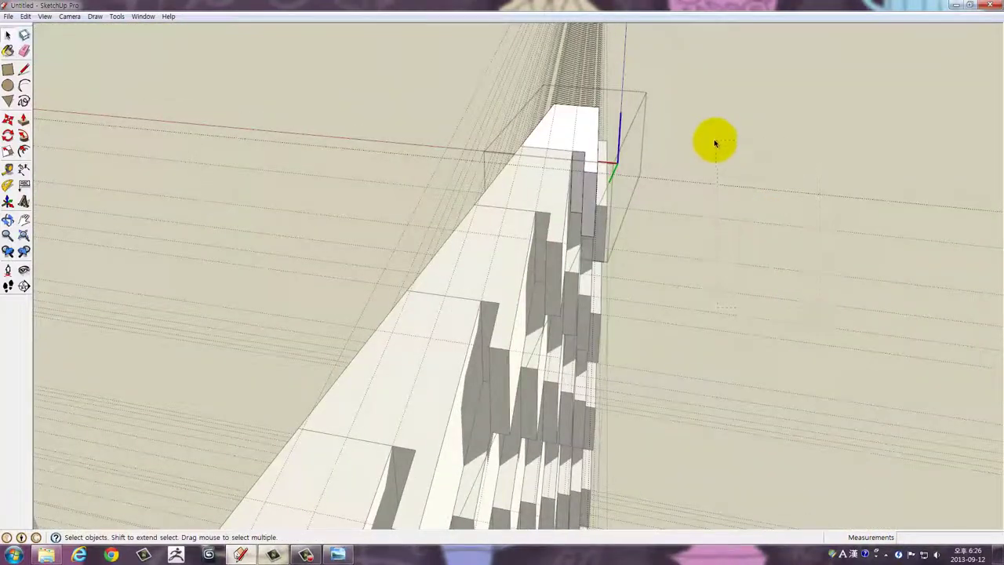
pyautogui.click(672, 104)
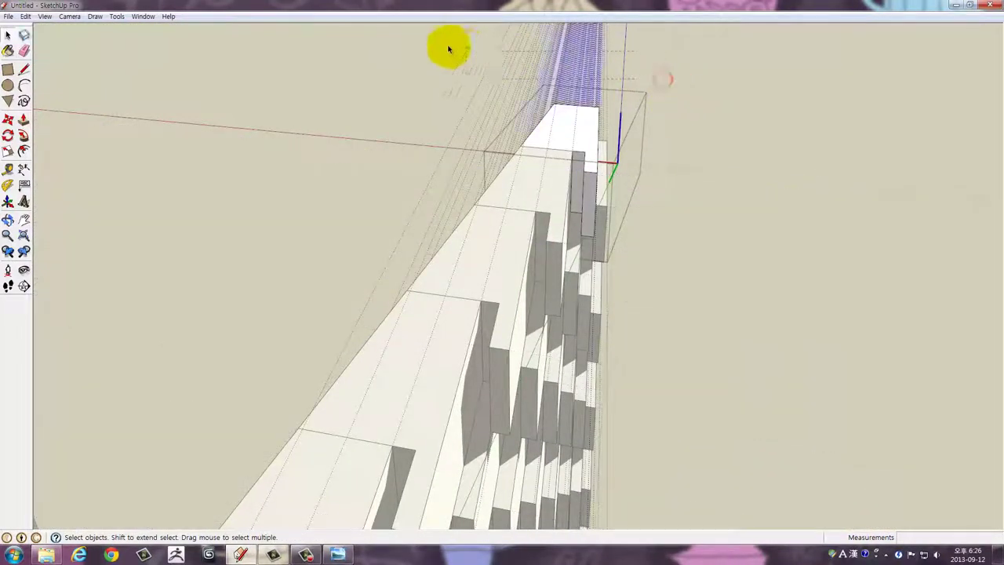
pyautogui.press('Delete')
pyautogui.moveTo(838, 227); pyautogui.dragTo(227, 227)
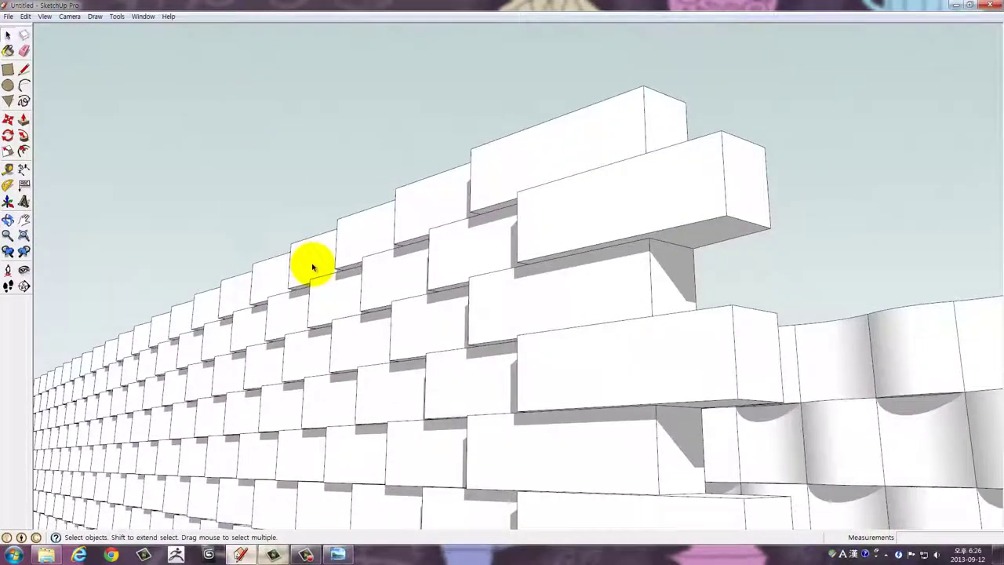
pyautogui.moveTo(363, 272); pyautogui.dragTo(842, 170)
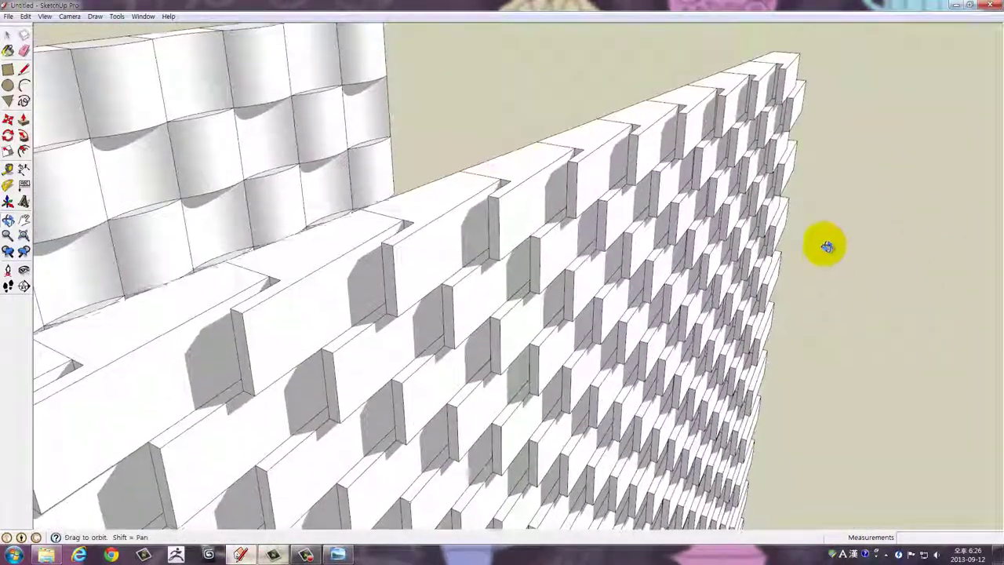
pyautogui.moveTo(829, 243); pyautogui.dragTo(323, 141)
pyautogui.scroll(-3)
pyautogui.scroll(-3)
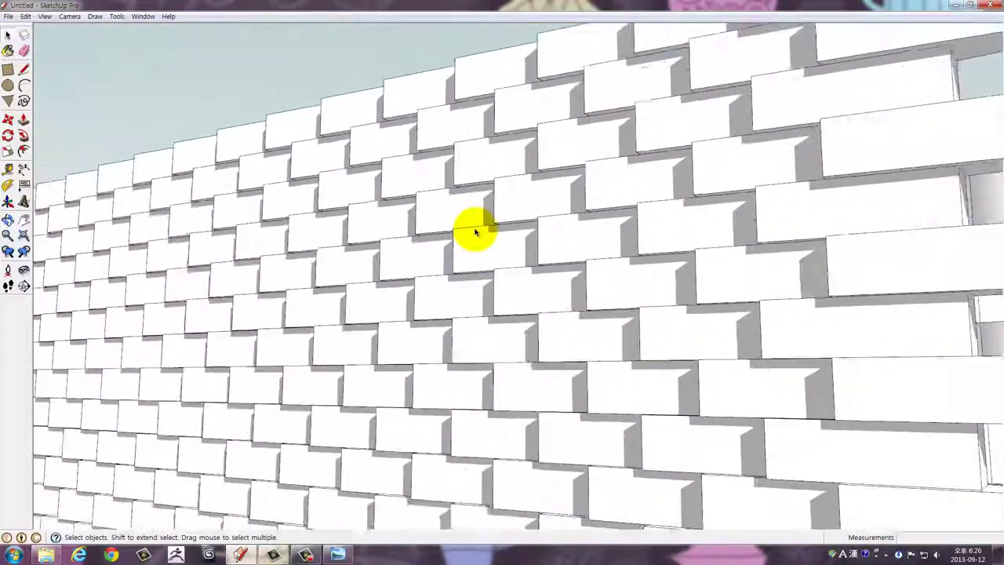
pyautogui.scroll(-3)
pyautogui.scroll(-3)
pyautogui.moveTo(472, 234); pyautogui.dragTo(368, 408)
pyautogui.scroll(-3)
pyautogui.scroll(3)
pyautogui.moveTo(284, 354); pyautogui.dragTo(803, 298)
pyautogui.click(786, 306)
pyautogui.scroll(3)
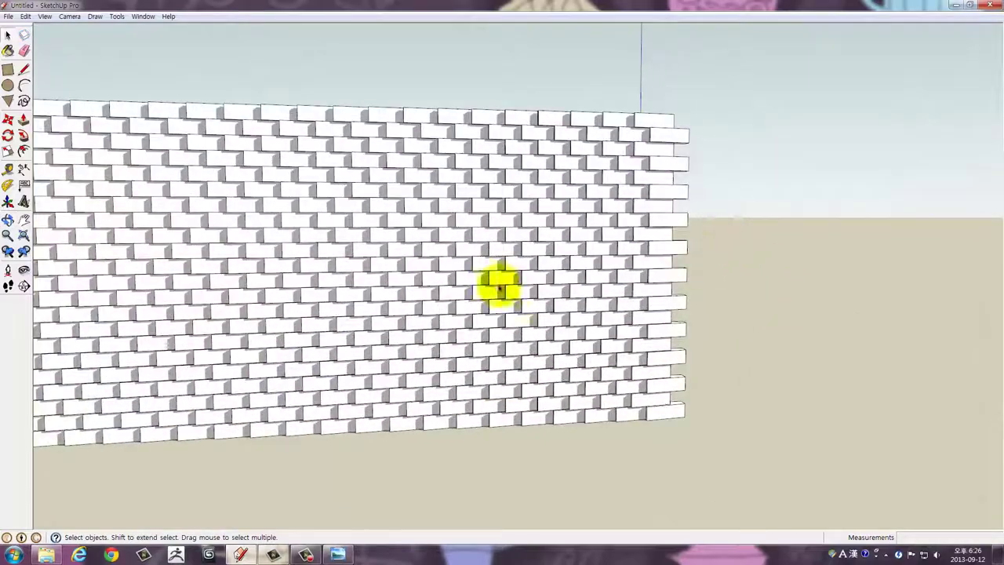
pyautogui.moveTo(498, 282); pyautogui.dragTo(471, 263)
pyautogui.scroll(3)
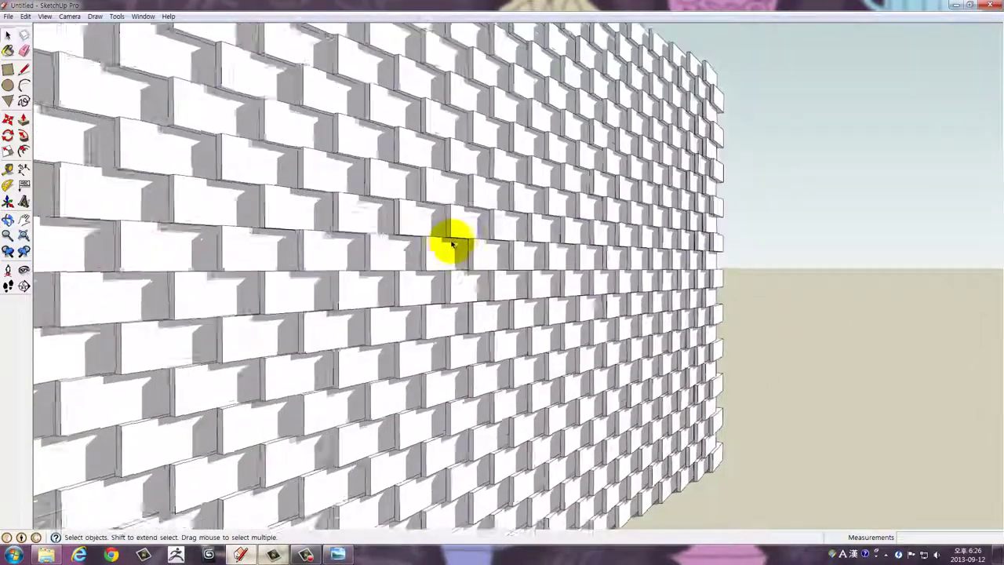
pyautogui.scroll(3)
pyautogui.moveTo(497, 219); pyautogui.dragTo(644, 294)
pyautogui.scroll(3)
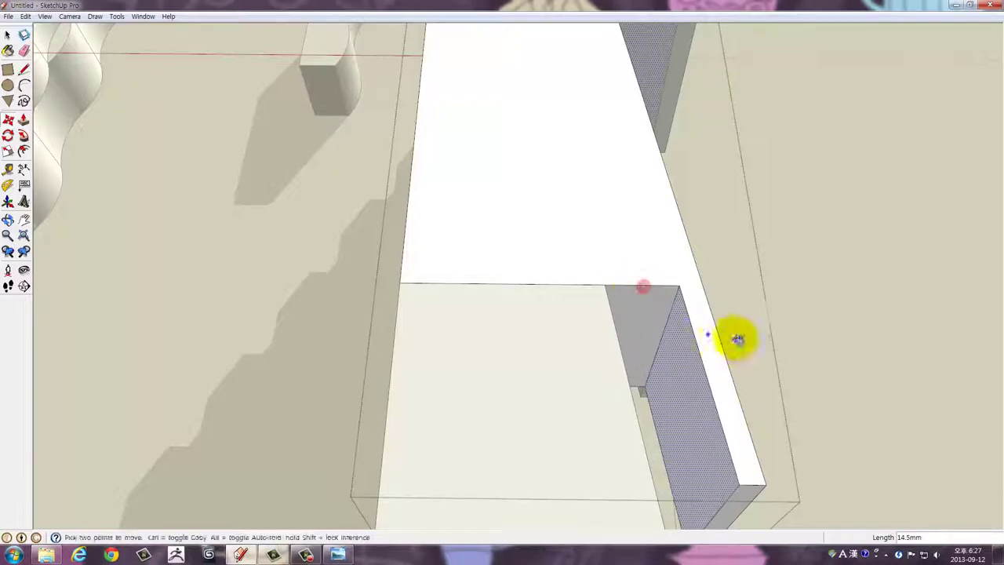
pyautogui.moveTo(737, 337); pyautogui.dragTo(359, 157)
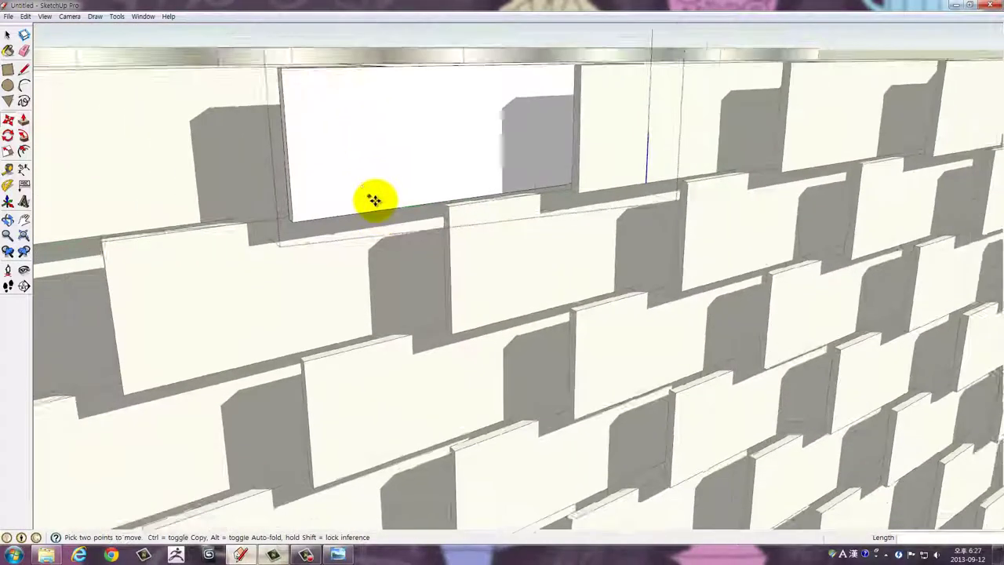
pyautogui.moveTo(374, 200); pyautogui.dragTo(274, 240)
pyautogui.moveTo(460, 251); pyautogui.dragTo(298, 248)
pyautogui.scroll(-3)
pyautogui.scroll(-3)
pyautogui.scroll(-3)
pyautogui.scroll(-3)
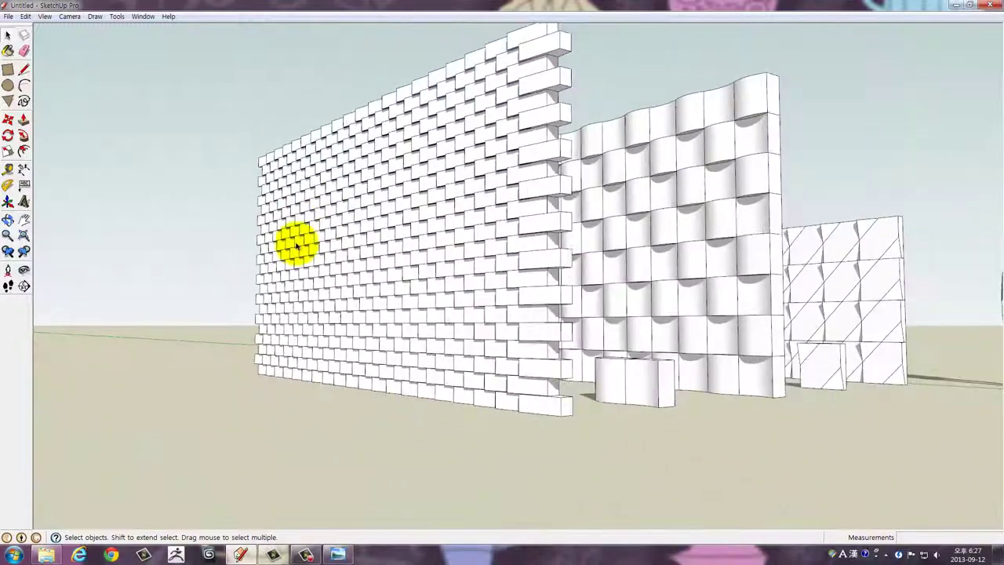
pyautogui.moveTo(409, 222); pyautogui.dragTo(400, 240)
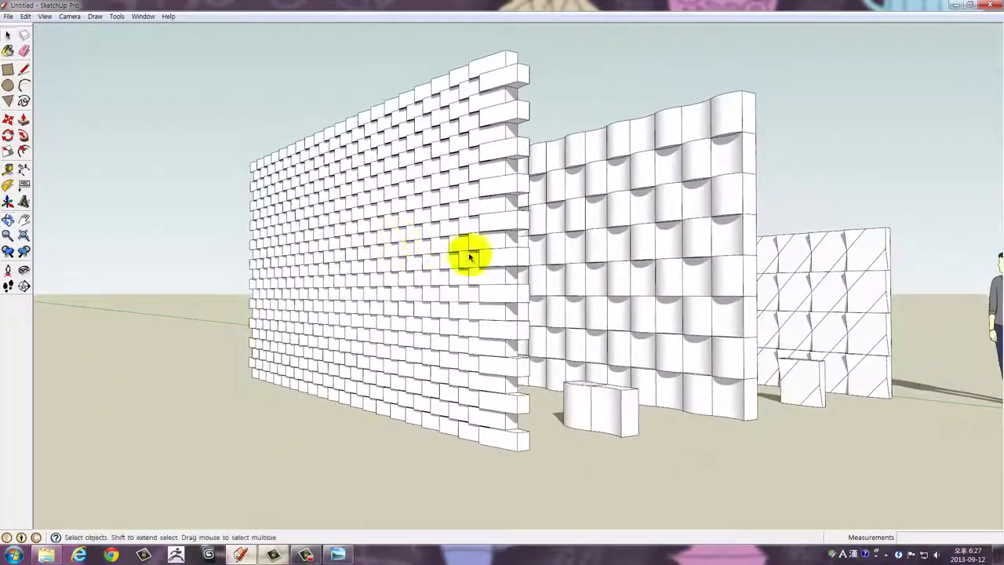
pyautogui.moveTo(464, 258); pyautogui.dragTo(522, 262)
pyautogui.scroll(-3)
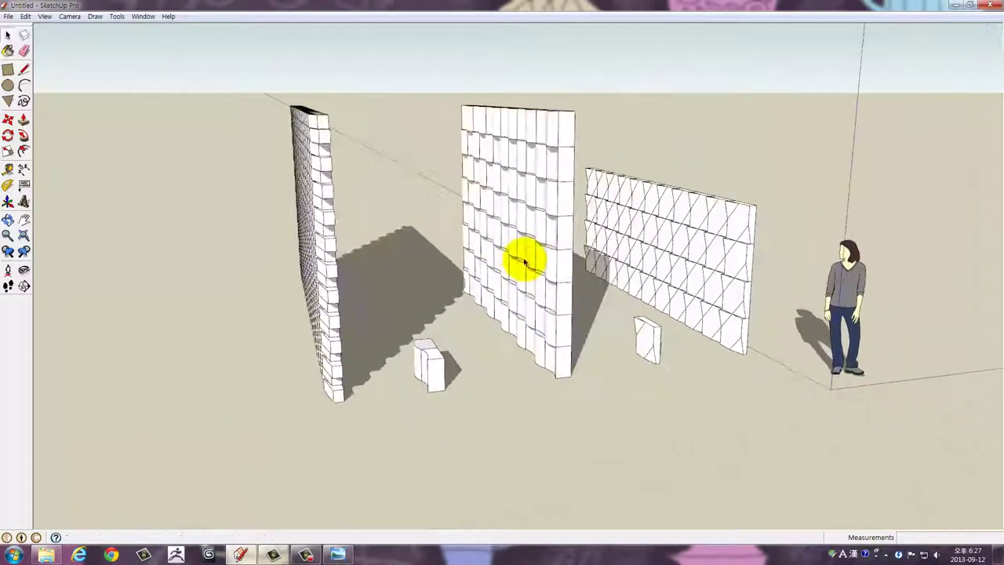
pyautogui.moveTo(219, 67); pyautogui.dragTo(297, 216)
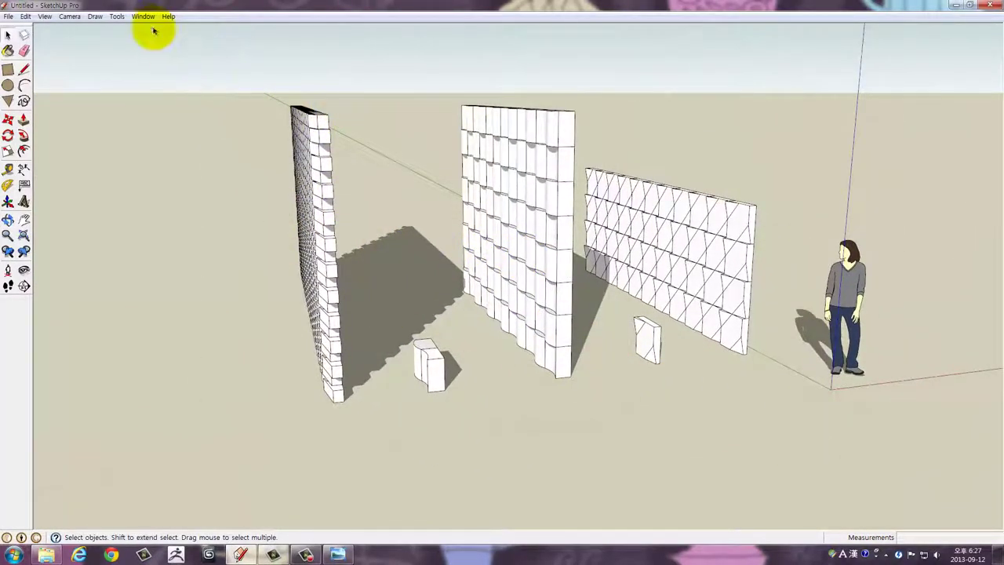
# Open the Entity Info and Layers panels and move the Layers panel off the walls
pyautogui.click(144, 17)
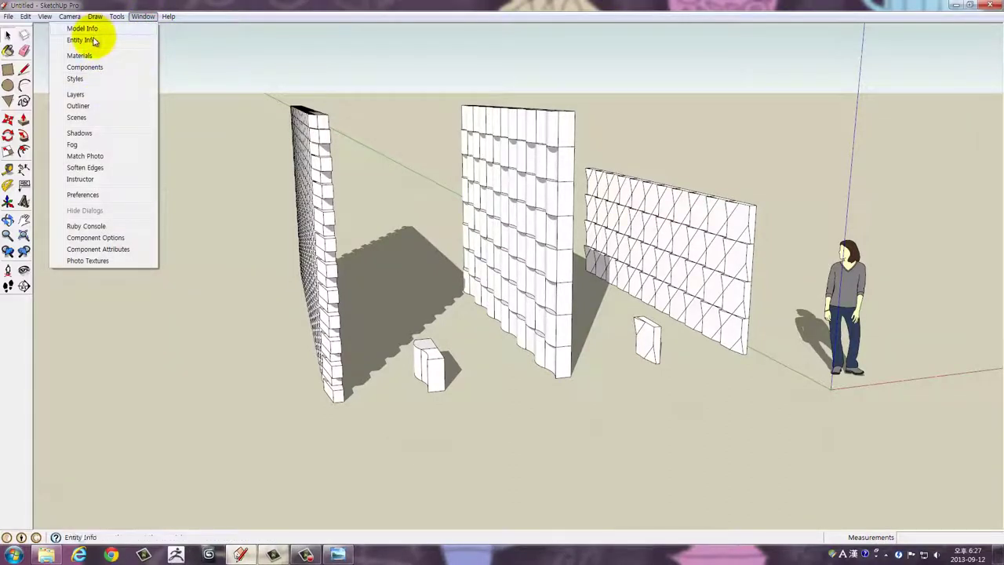
pyautogui.click(93, 41)
pyautogui.moveTo(231, 75); pyautogui.dragTo(208, 44)
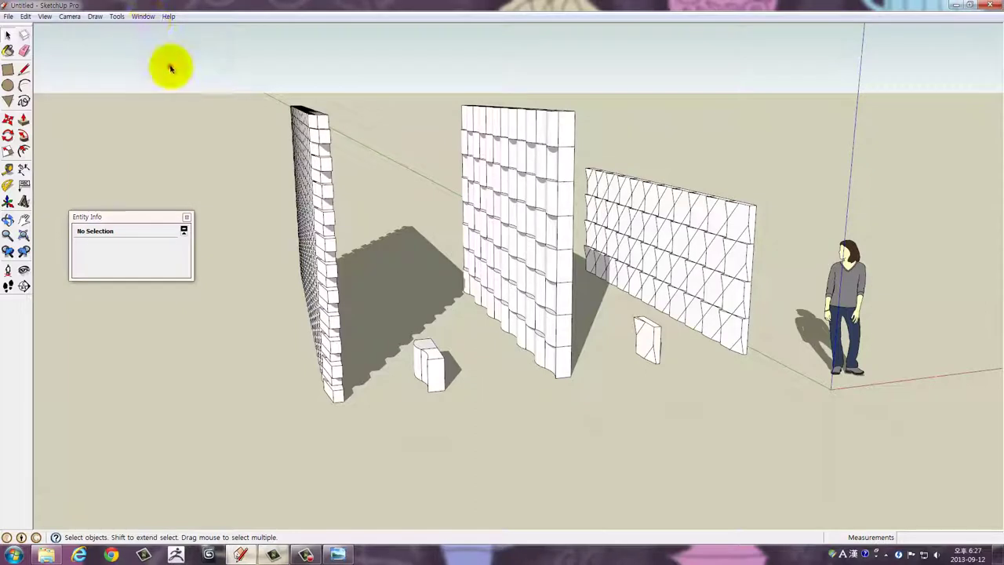
pyautogui.click(141, 16)
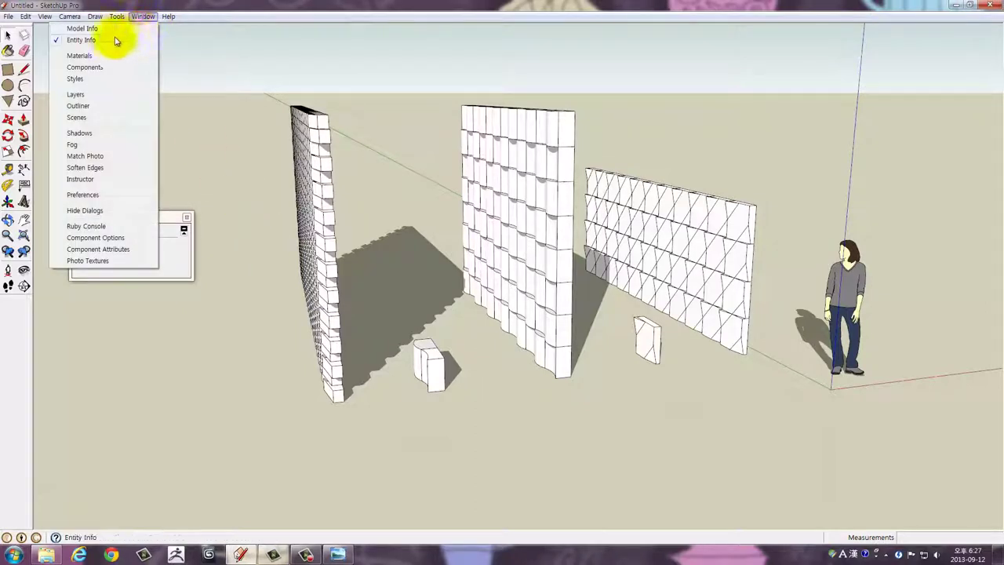
pyautogui.click(82, 95)
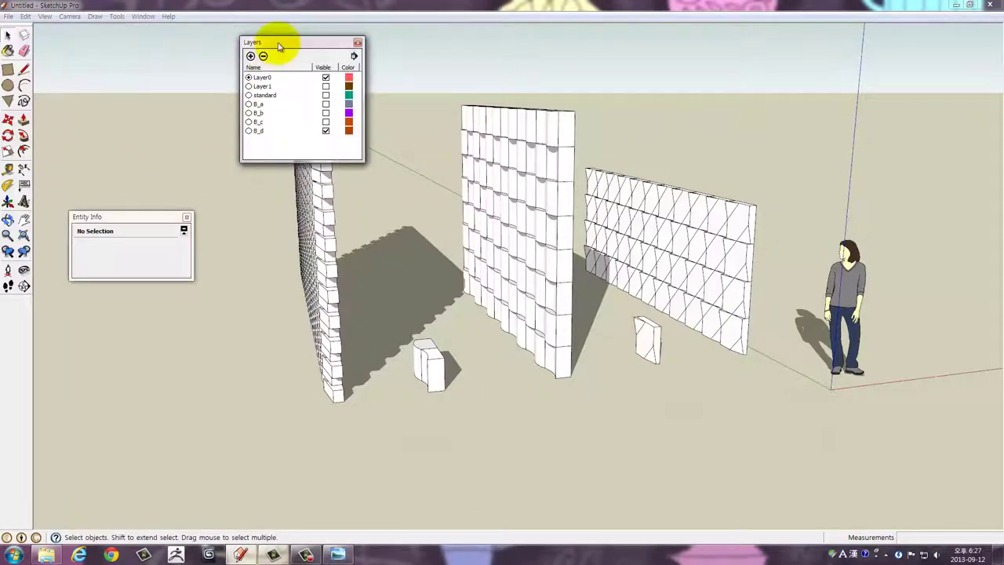
pyautogui.moveTo(279, 46); pyautogui.dragTo(161, 44)
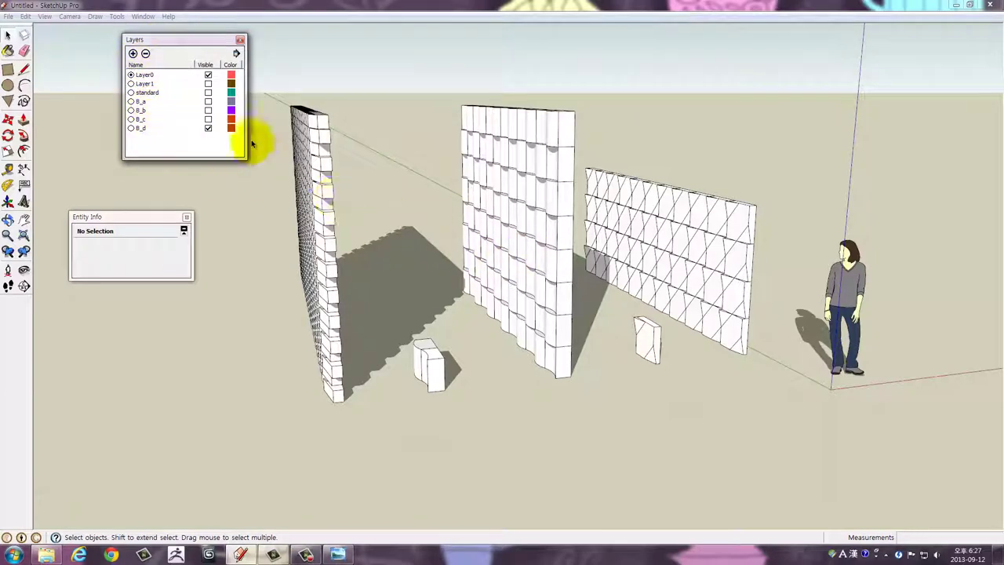
# Toggle layer B_d's visibility and select the curved wall, triangle wall and loose blocks
pyautogui.click(208, 129)
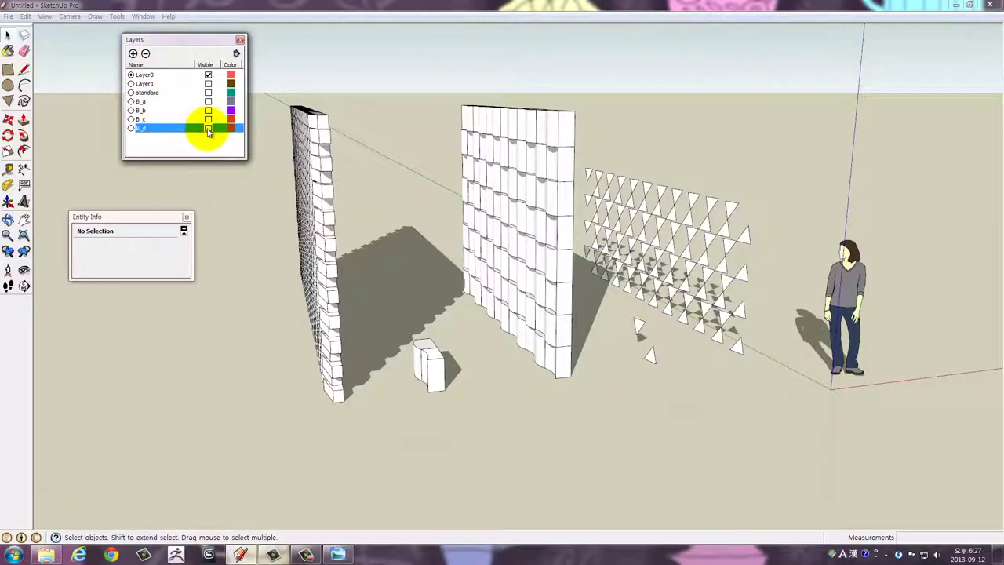
pyautogui.click(695, 301)
pyautogui.moveTo(695, 303); pyautogui.dragTo(695, 269)
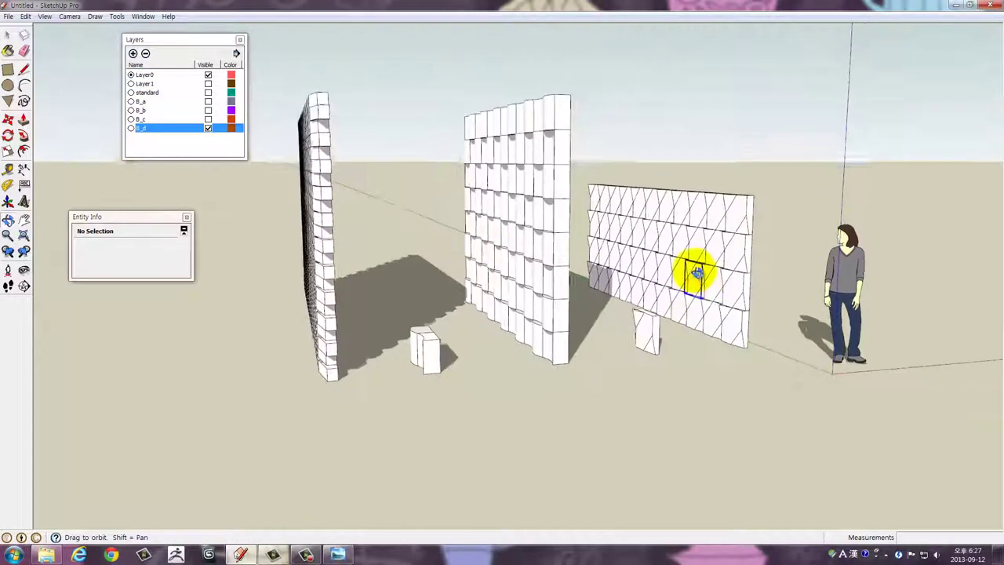
pyautogui.moveTo(398, 90); pyautogui.dragTo(795, 439)
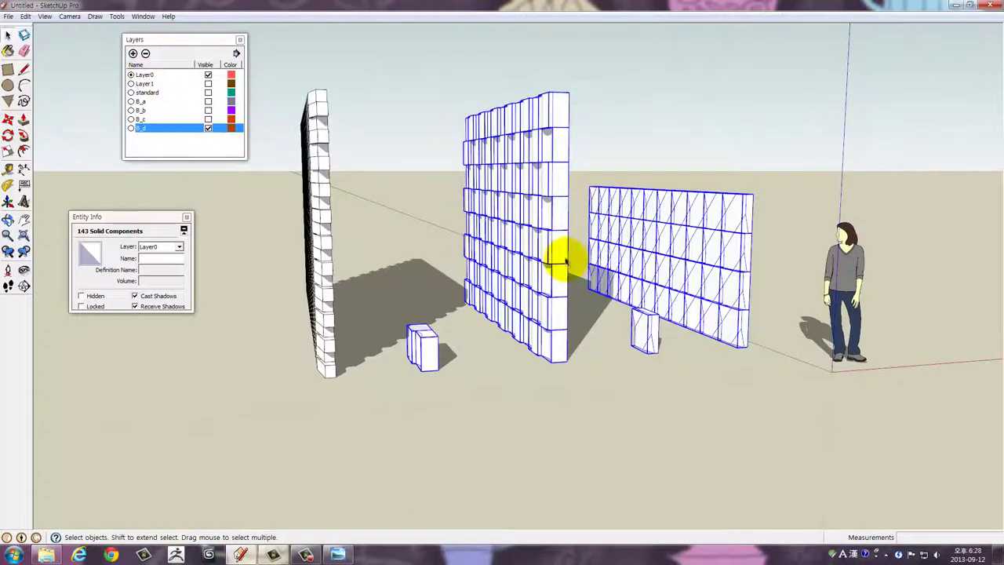
# Put the wavy and triangle walls on layer B_d, hide B_d, and add a new Layer2
pyautogui.click(178, 248)
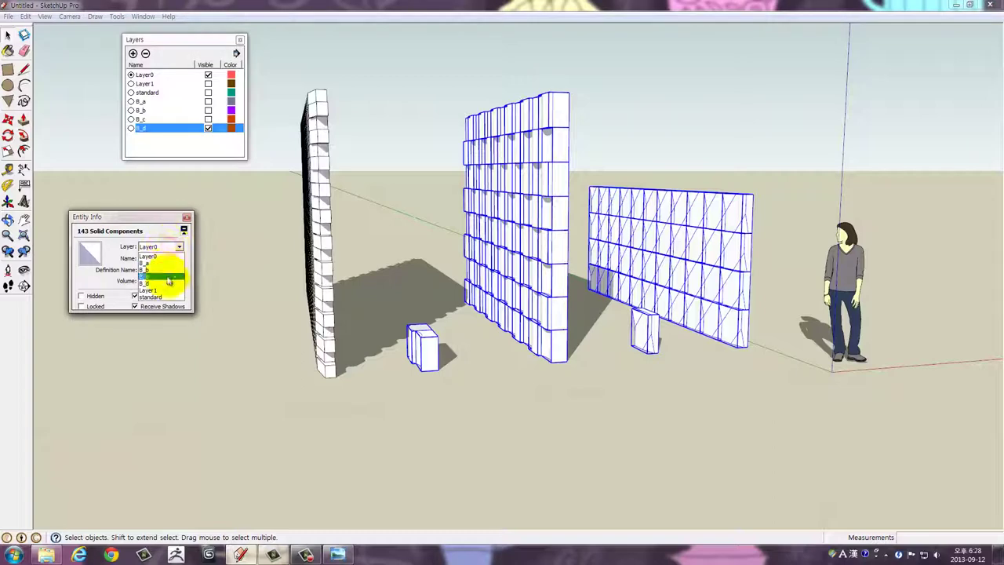
pyautogui.click(163, 281)
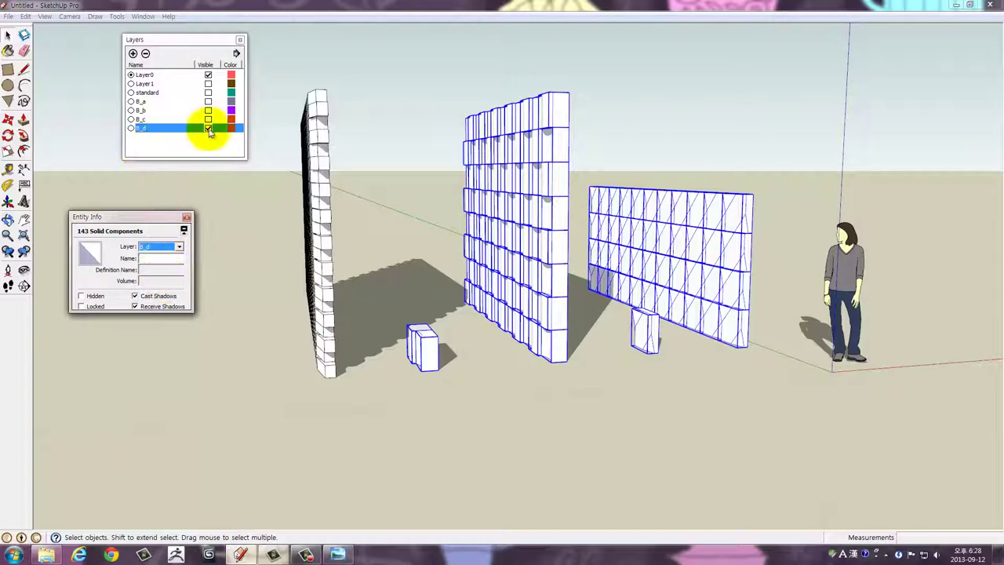
pyautogui.click(208, 128)
pyautogui.moveTo(411, 217); pyautogui.dragTo(548, 256)
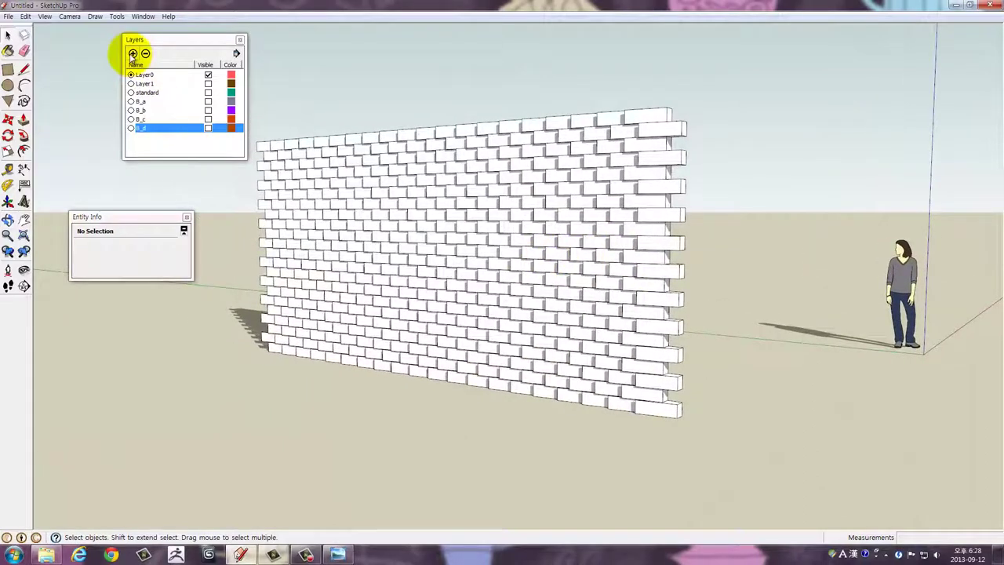
pyautogui.click(133, 53)
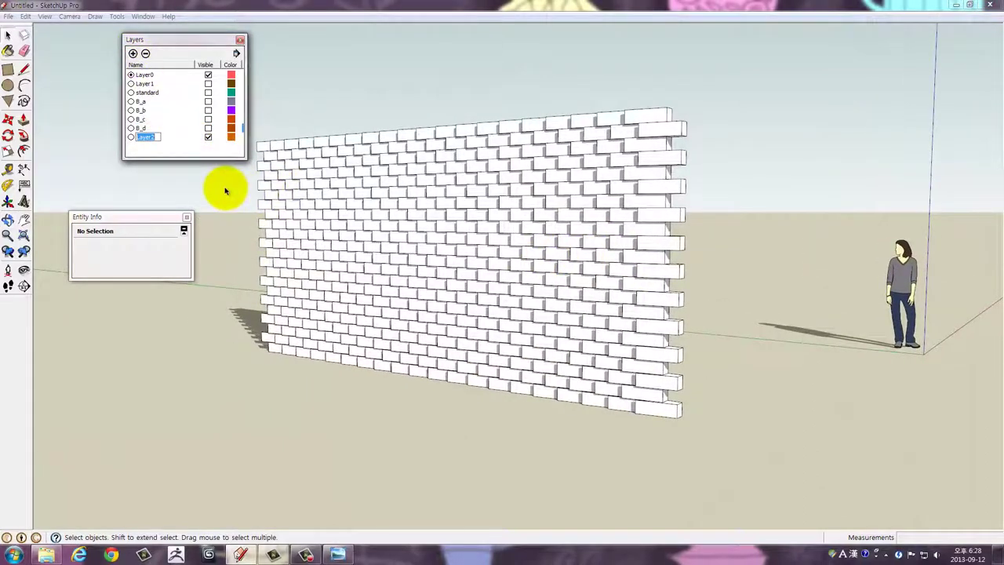
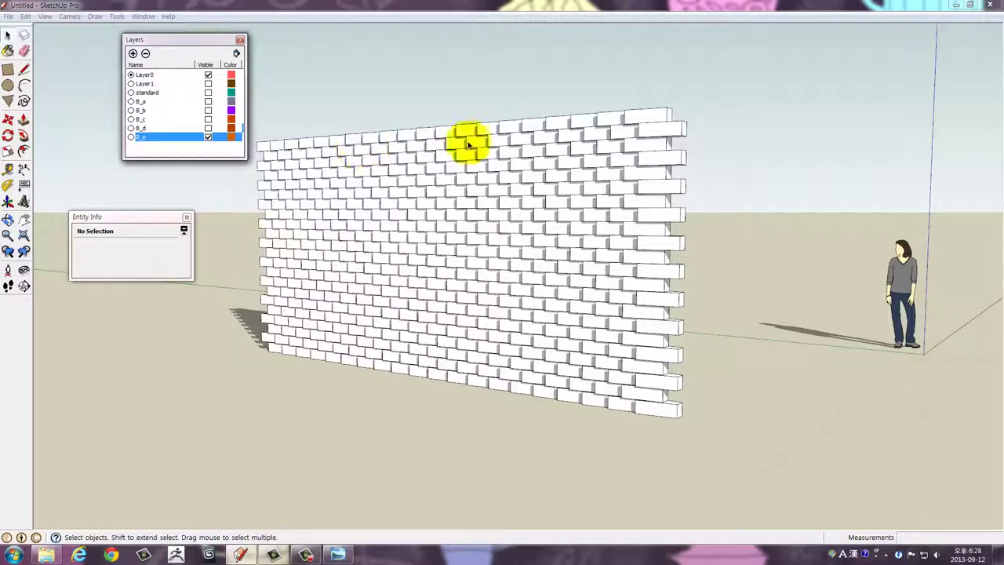
# Confirm the 440 wall bricks are on layer B_e, then switch B_e off to hide the wall
pyautogui.moveTo(468, 144); pyautogui.dragTo(321, 108)
pyautogui.hotkey('ctrl', 'a')
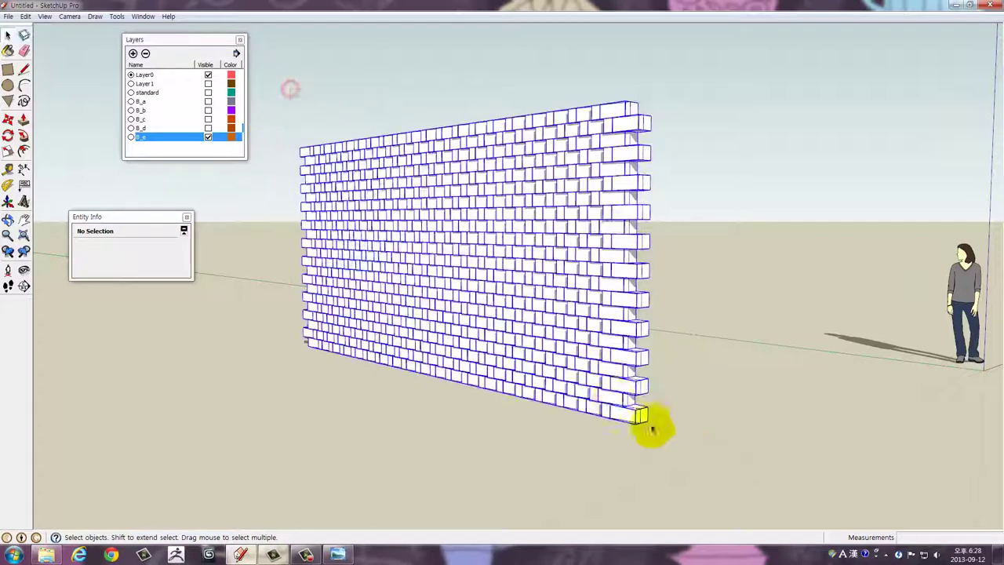
pyautogui.click(165, 246)
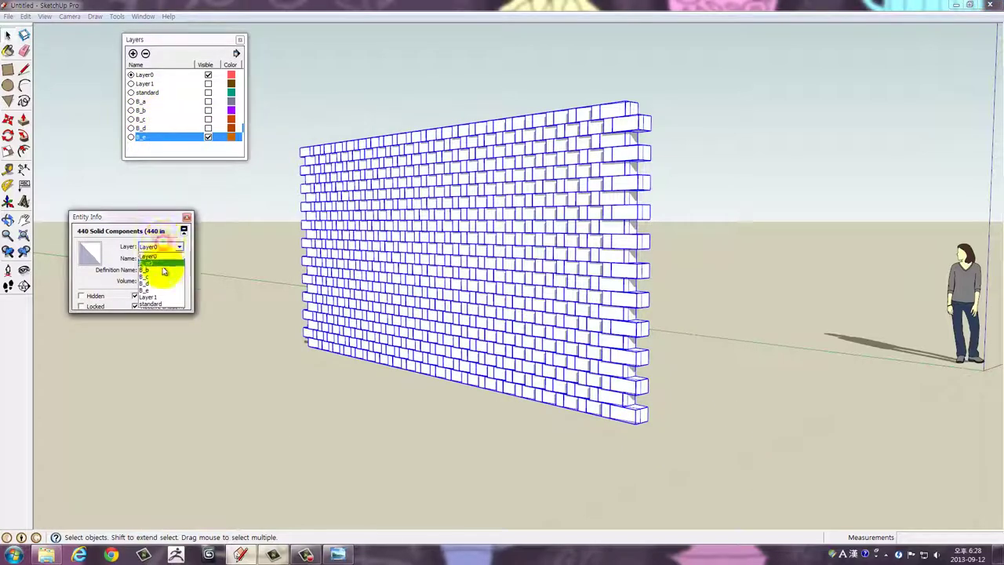
pyautogui.click(233, 227)
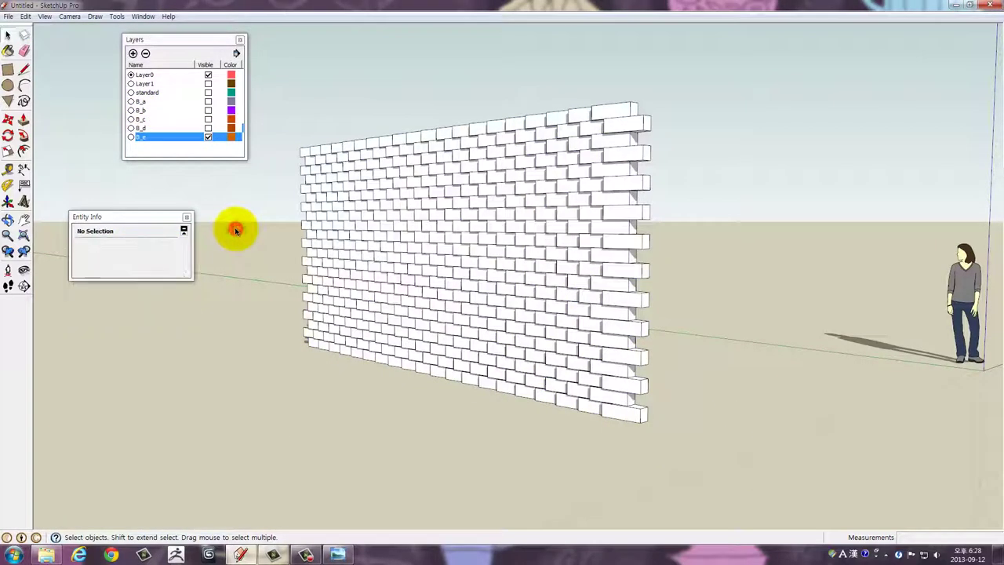
pyautogui.click(208, 138)
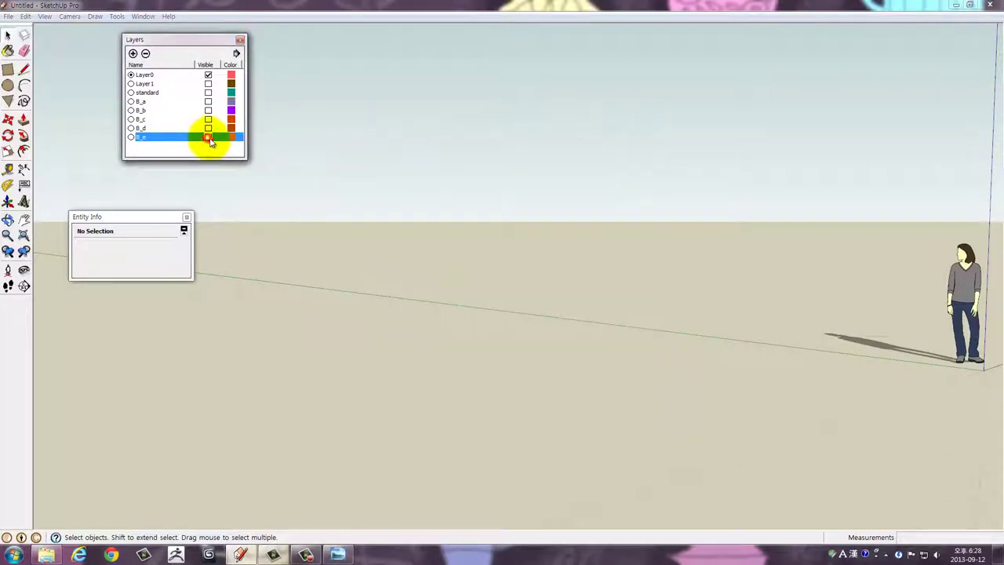
pyautogui.moveTo(341, 190); pyautogui.dragTo(445, 268)
pyautogui.scroll(3)
pyautogui.scroll(3)
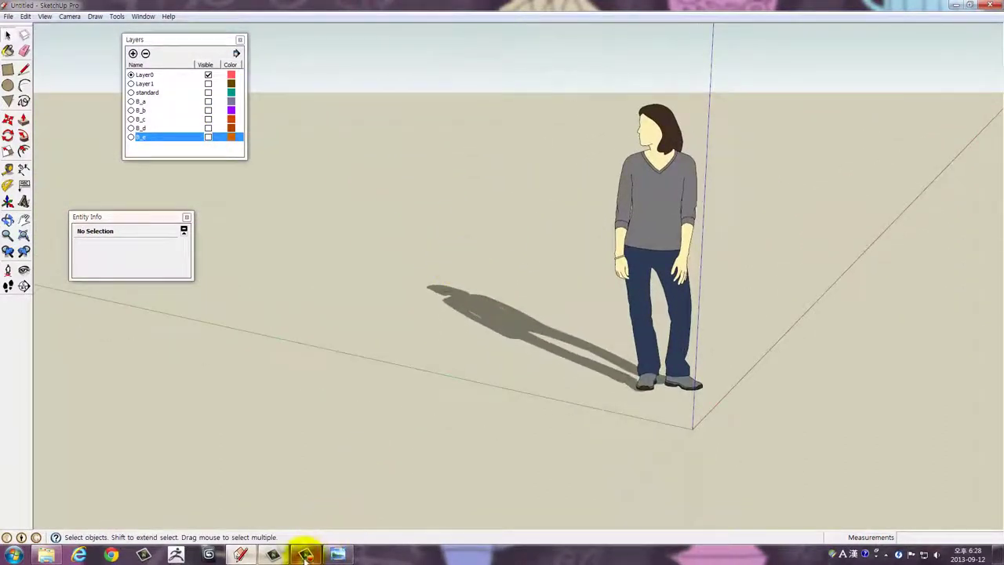
pyautogui.click(318, 549)
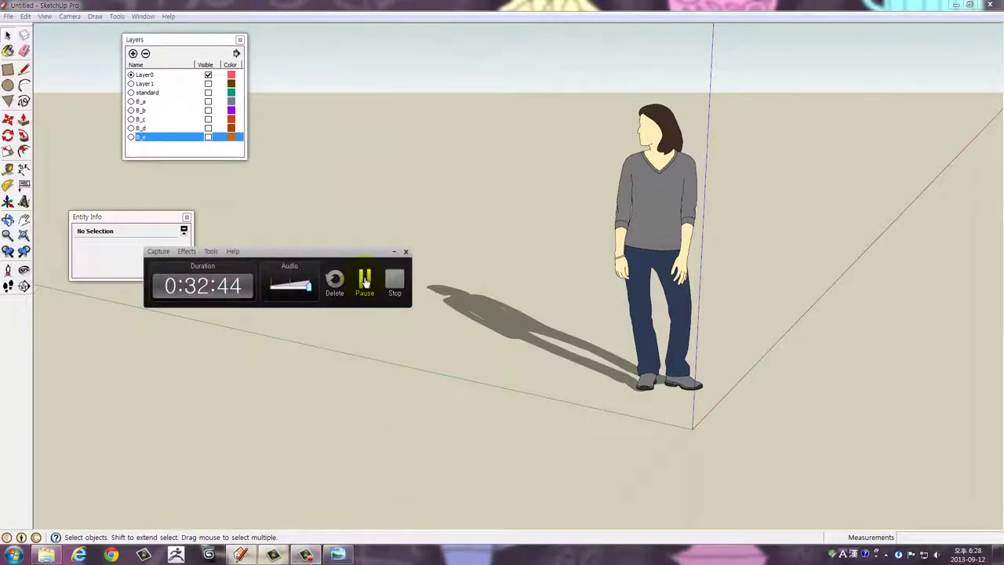
# Draw a small rectangle on the ground beside the scale figure
pyautogui.moveTo(657, 285); pyautogui.dragTo(601, 419)
pyautogui.scroll(-3)
pyautogui.scroll(3)
pyautogui.scroll(3)
pyautogui.scroll(3)
pyautogui.scroll(3)
pyautogui.scroll(-3)
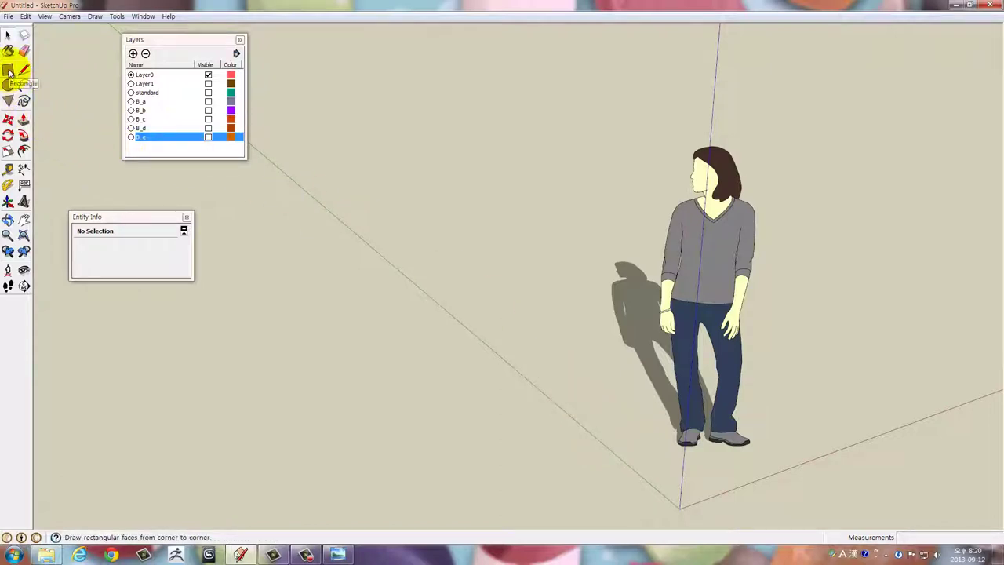
pyautogui.moveTo(212, 189); pyautogui.dragTo(656, 431)
pyautogui.scroll(3)
pyautogui.moveTo(619, 272); pyautogui.dragTo(612, 284)
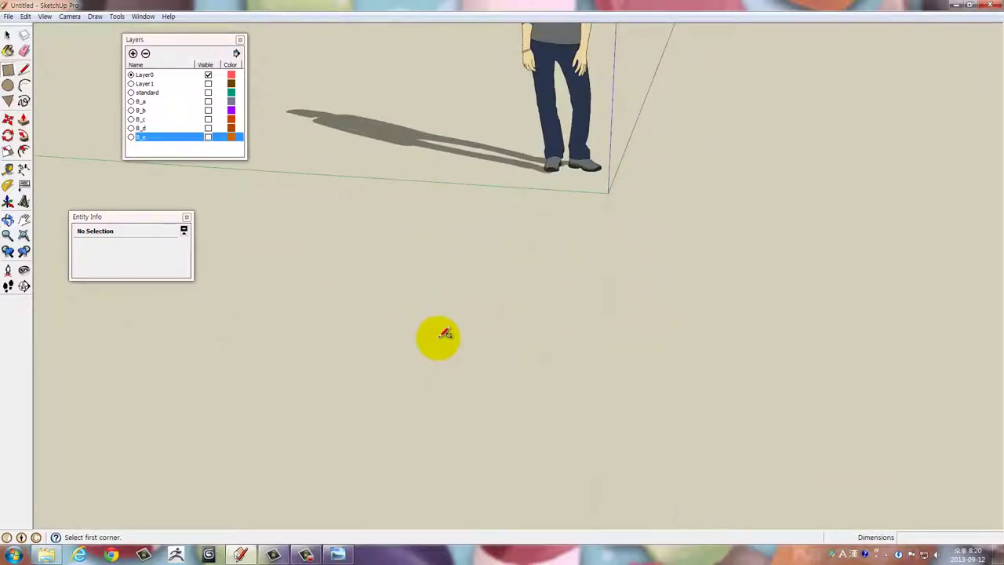
pyautogui.click(464, 343)
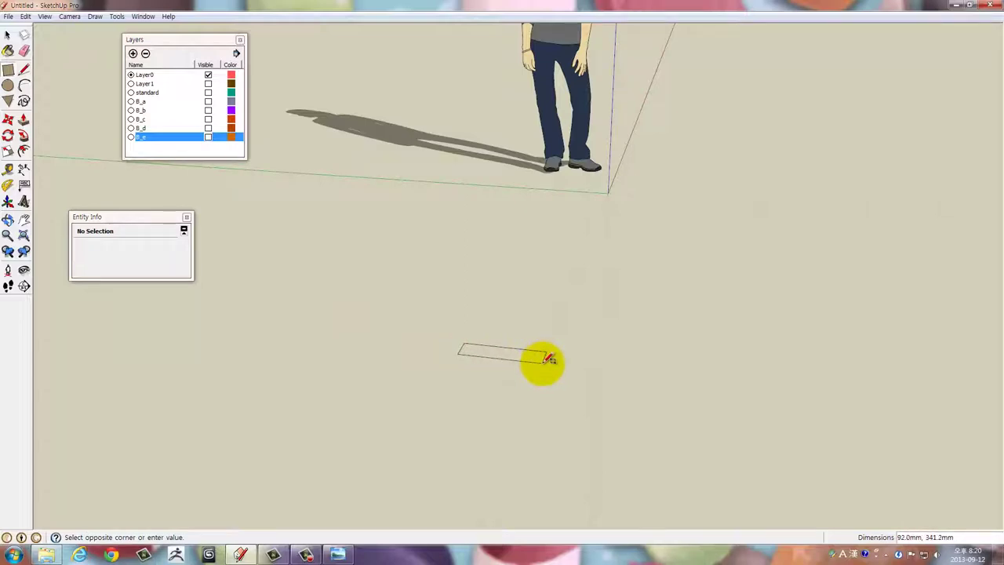
# Push/Pull the rectangle up into a tall box and begin a tape-measure guide from its right edge
pyautogui.moveTo(541, 358); pyautogui.dragTo(515, 360)
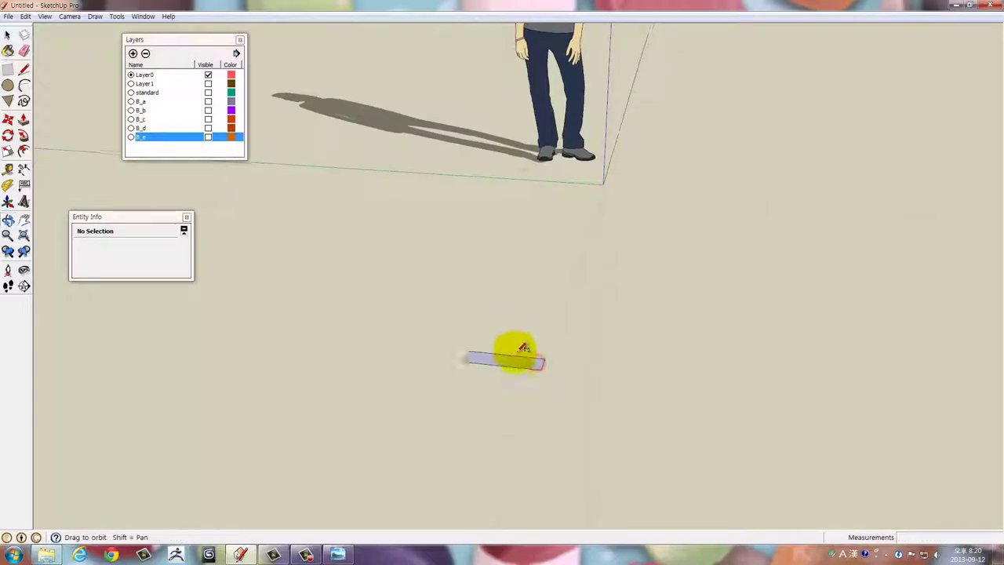
pyautogui.moveTo(513, 367); pyautogui.dragTo(506, 314)
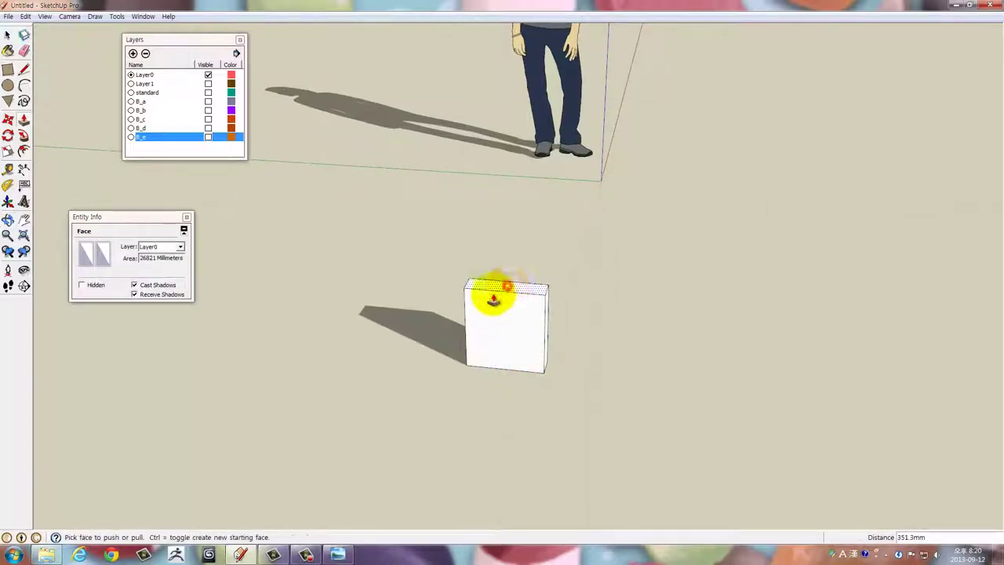
pyautogui.scroll(3)
pyautogui.moveTo(482, 316); pyautogui.dragTo(541, 343)
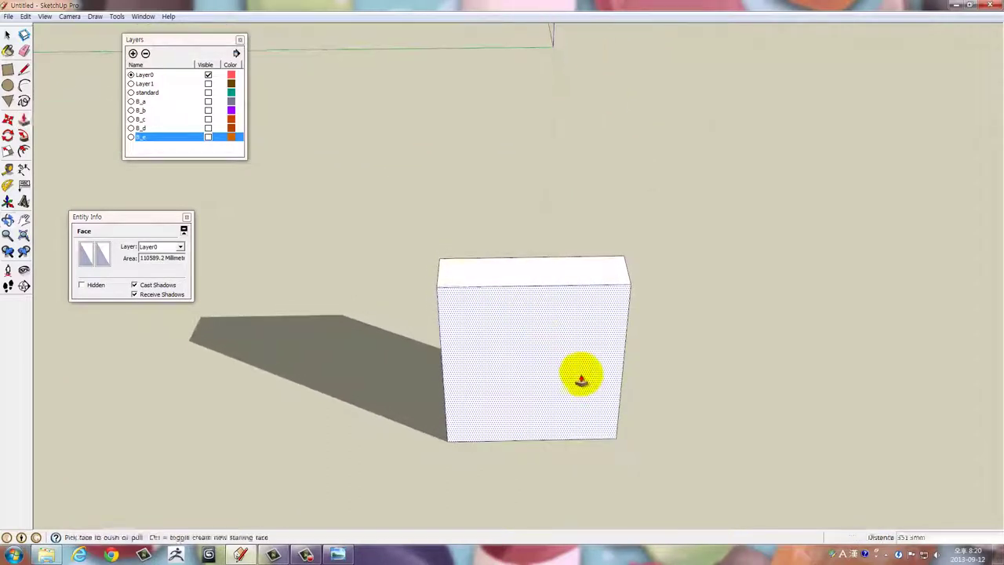
pyautogui.press('t')
pyautogui.click(623, 385)
pyautogui.write('400')
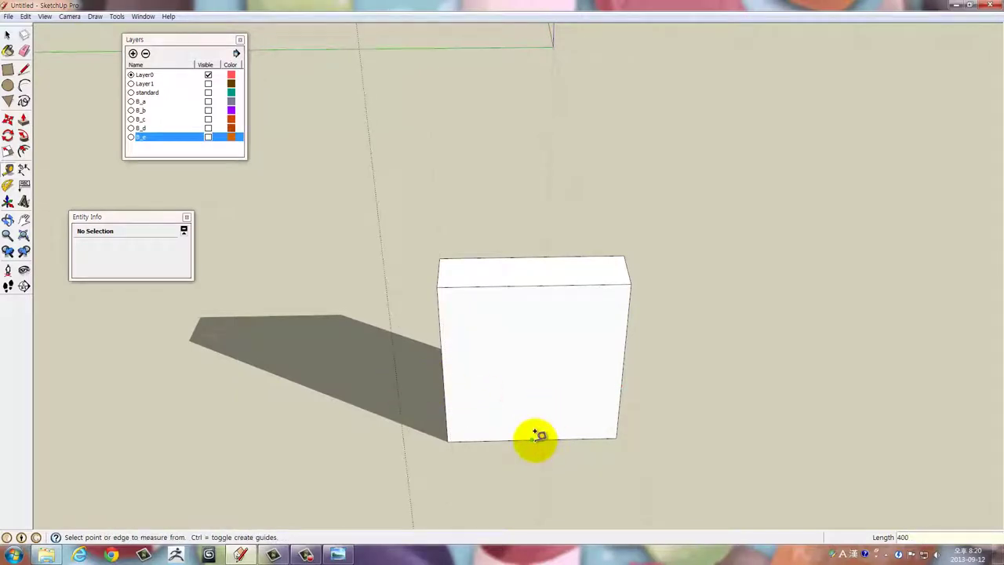
# Add a guide up from the bottom edge and pull the box's top and side faces to resize it
pyautogui.click(532, 438)
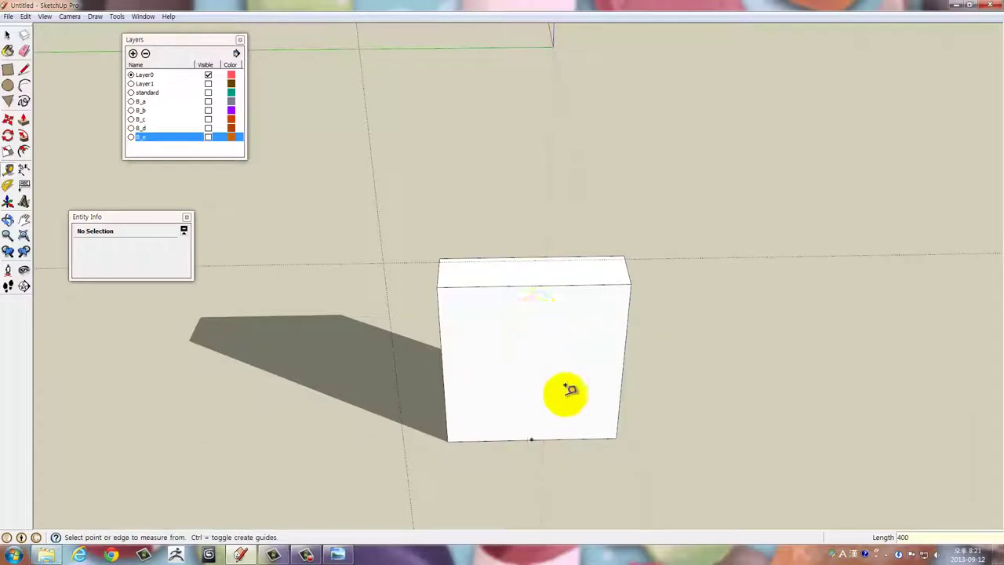
pyautogui.moveTo(567, 392); pyautogui.dragTo(489, 361)
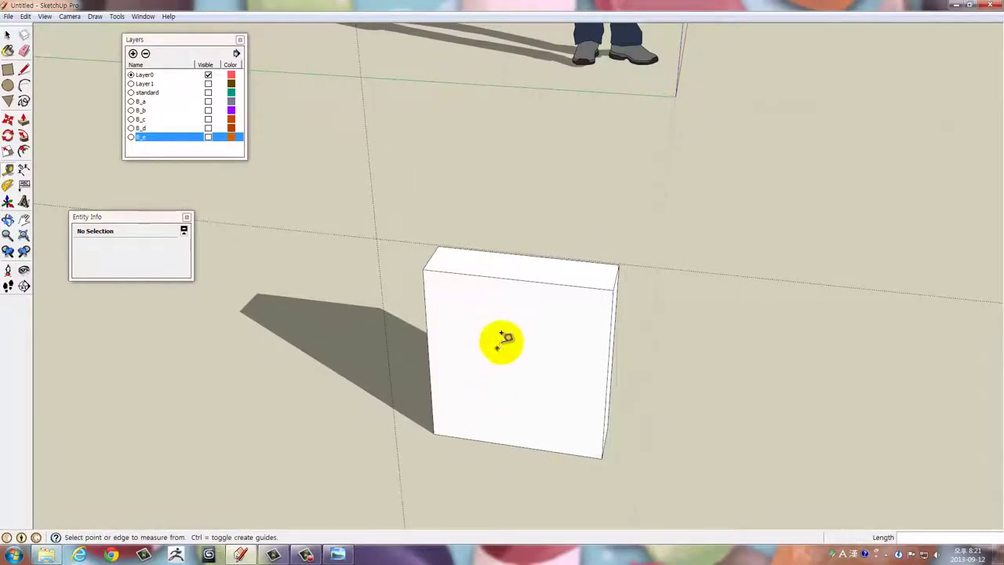
pyautogui.press('p')
pyautogui.click(533, 270)
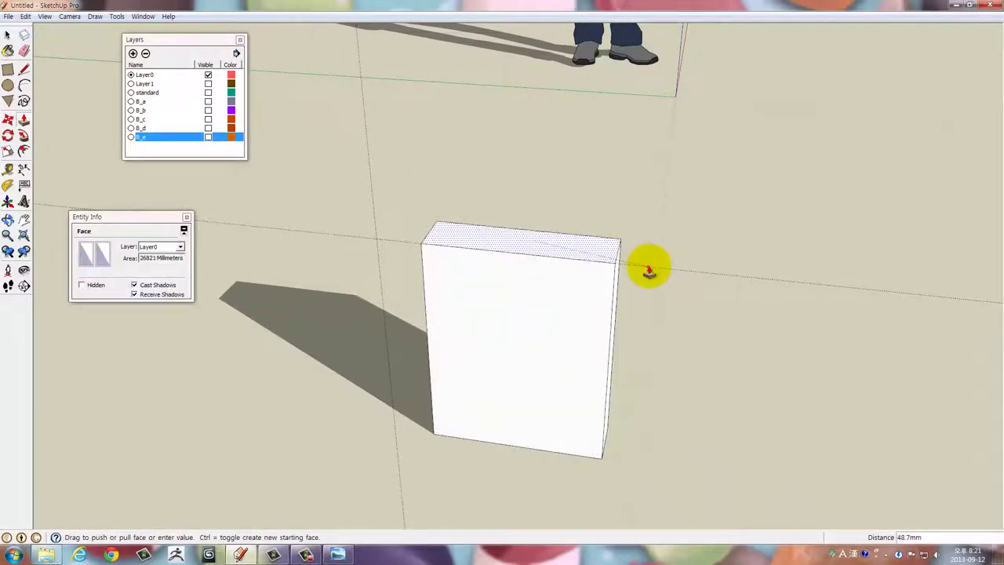
pyautogui.moveTo(649, 270); pyautogui.dragTo(494, 351)
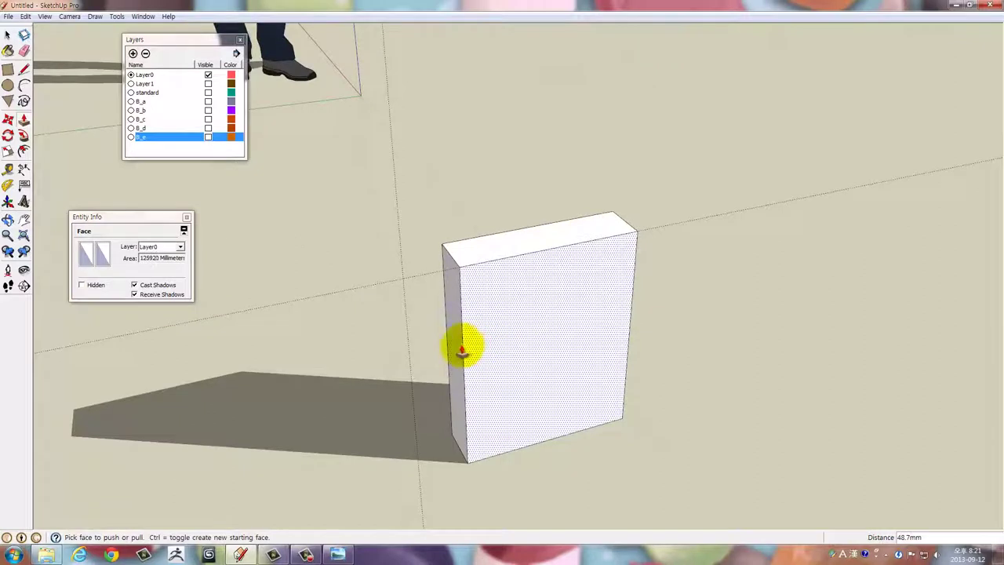
pyautogui.click(462, 350)
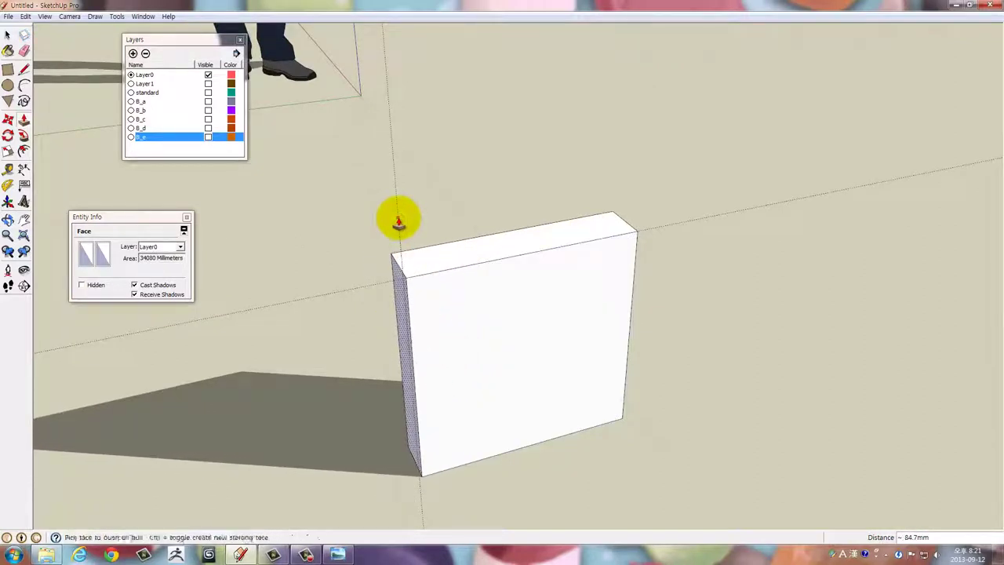
pyautogui.click(398, 222)
# Create a tape-measure guide off the box's right edge
pyautogui.moveTo(471, 298); pyautogui.dragTo(314, 390)
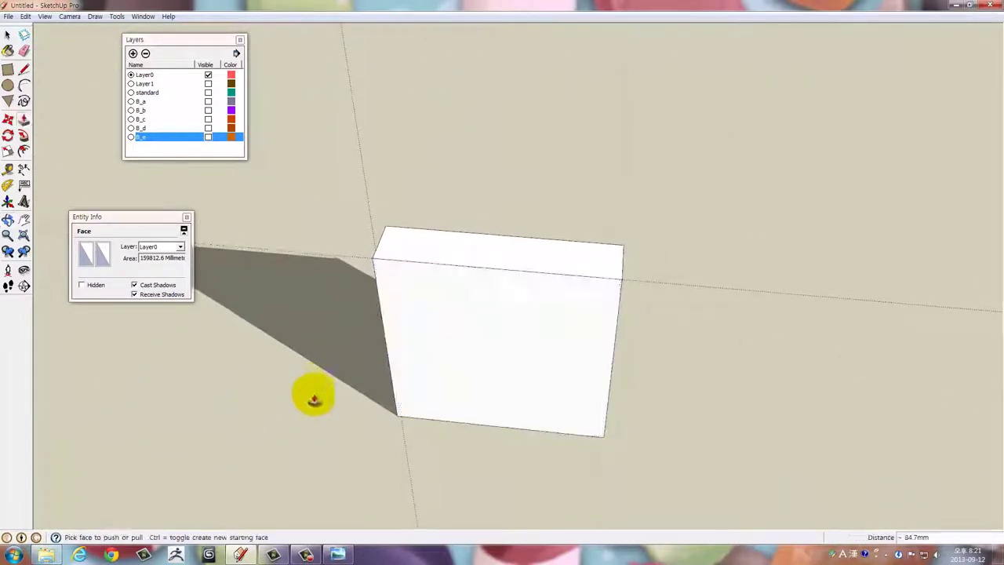
pyautogui.press('t')
pyautogui.click(614, 381)
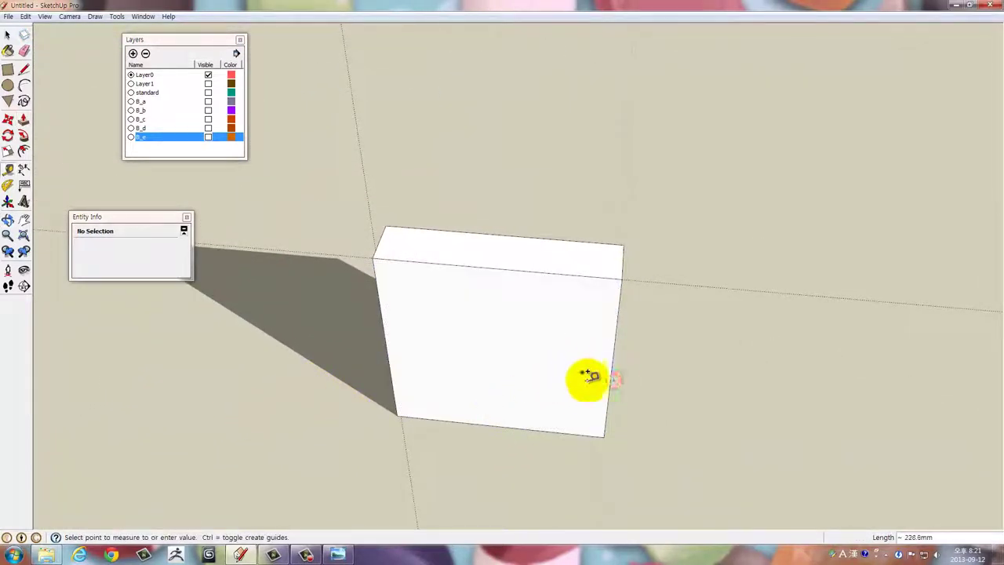
pyautogui.moveTo(592, 377); pyautogui.dragTo(640, 353)
pyautogui.click(630, 345)
pyautogui.write('400')
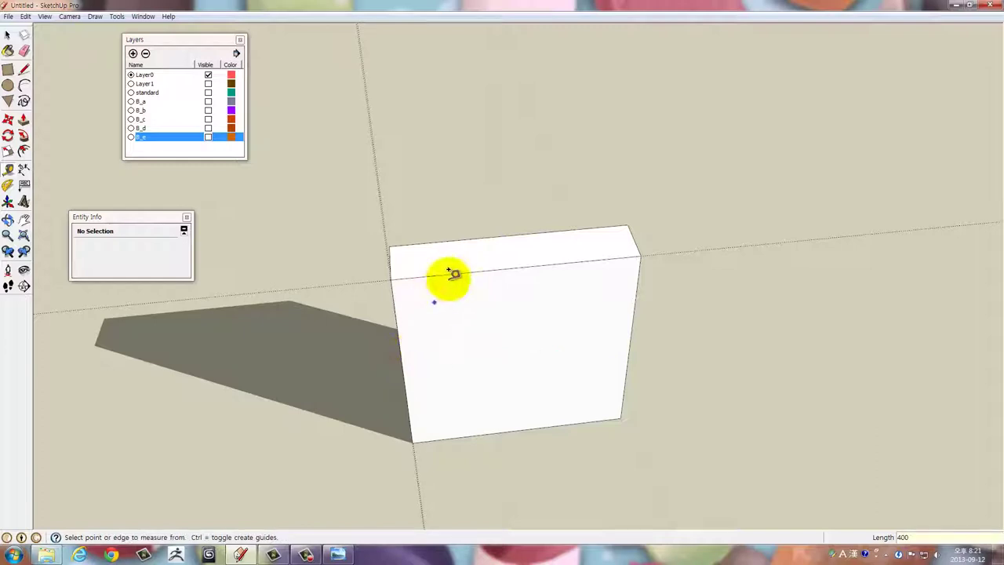
# Erase the guides and push the left face inward to thin the box into a slab
pyautogui.moveTo(447, 273); pyautogui.dragTo(590, 229)
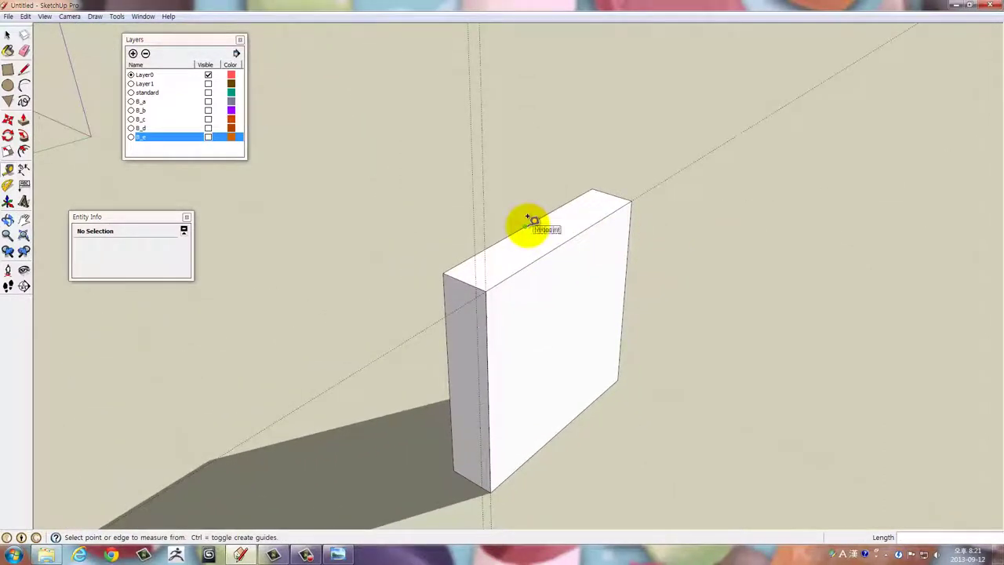
pyautogui.press('e')
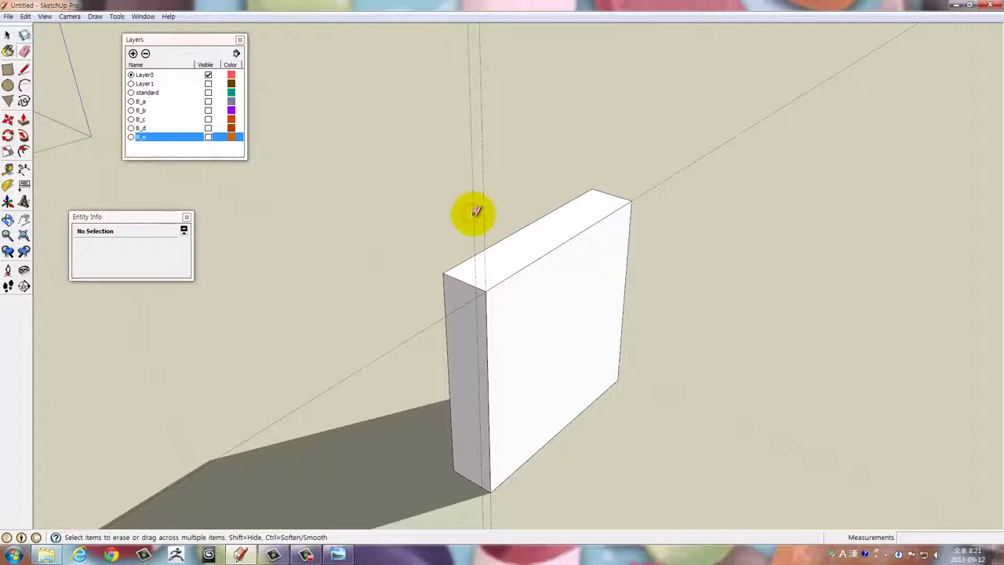
pyautogui.moveTo(483, 233); pyautogui.dragTo(495, 251)
pyautogui.press('p')
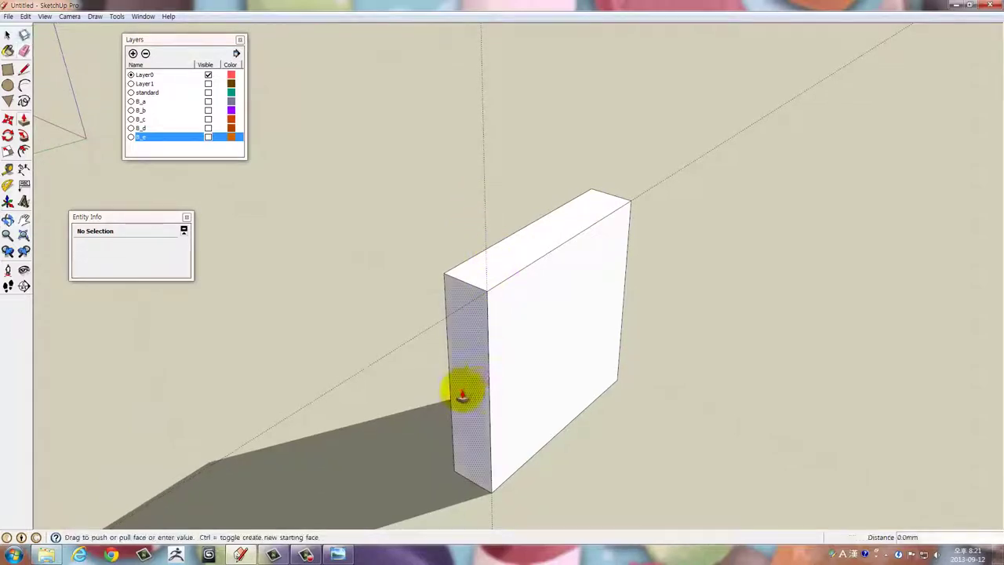
pyautogui.moveTo(461, 389); pyautogui.dragTo(492, 491)
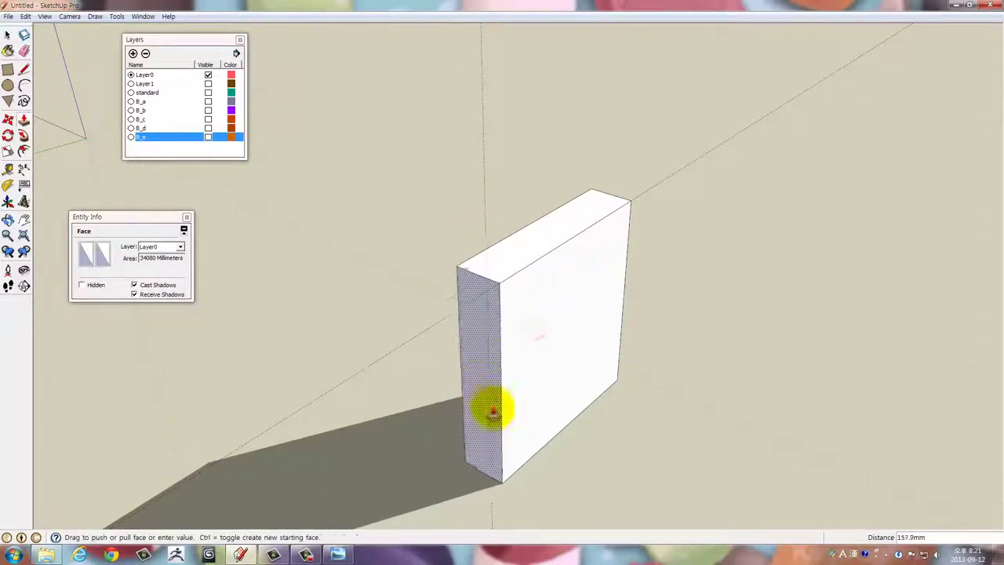
pyautogui.moveTo(740, 466); pyautogui.dragTo(258, 267)
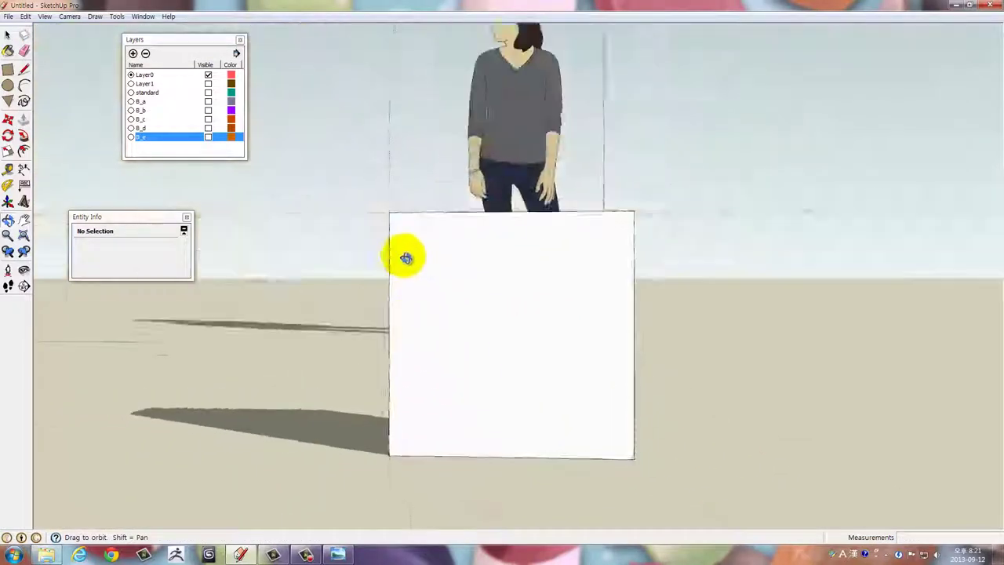
pyautogui.press('space')
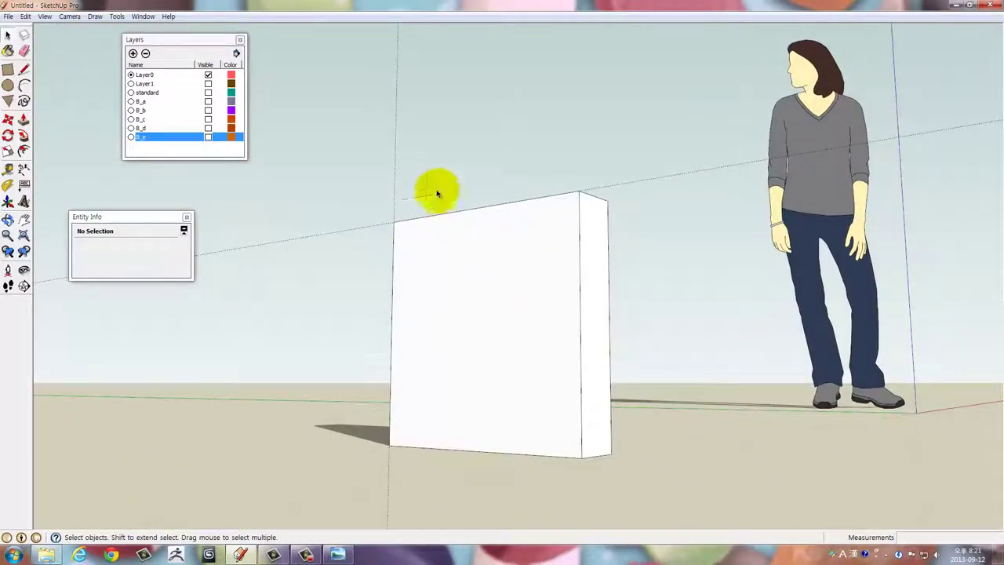
pyautogui.moveTo(392, 169); pyautogui.dragTo(343, 231)
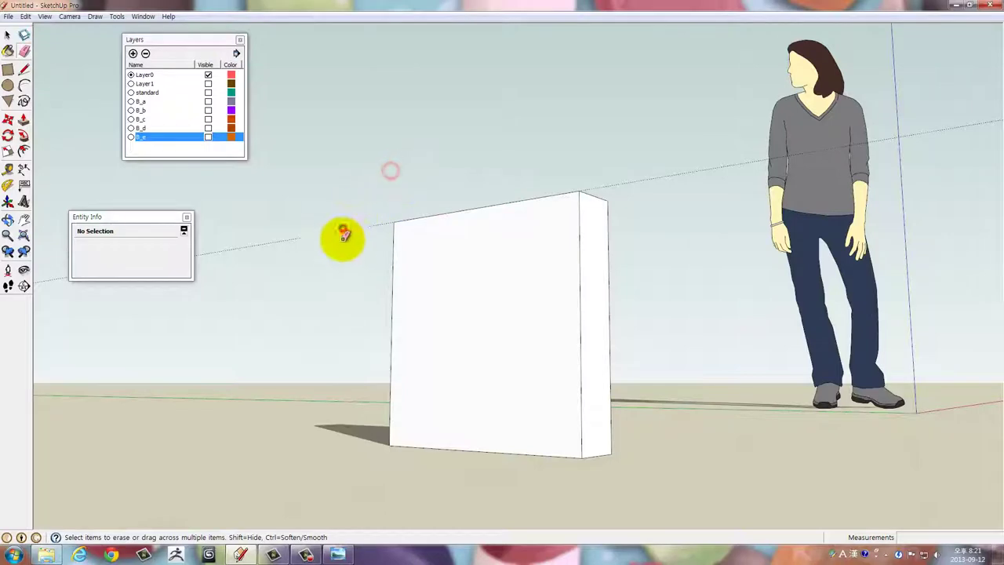
pyautogui.moveTo(370, 217); pyautogui.dragTo(526, 334)
# Select all the box geometry and make it into the component Component#2
pyautogui.press('space')
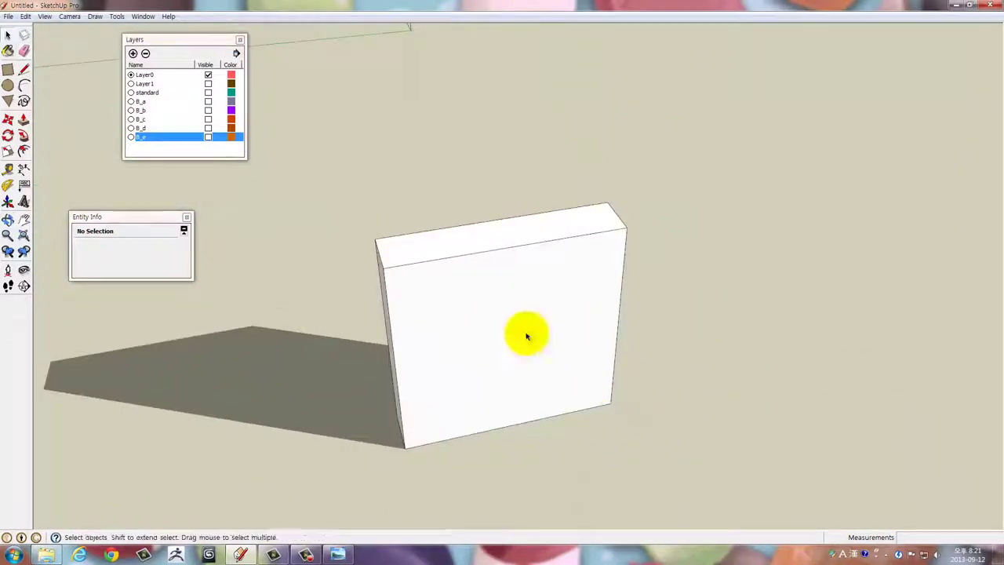
pyautogui.click(527, 334)
pyautogui.tripleClick(526, 335)
pyautogui.rightClick(526, 334)
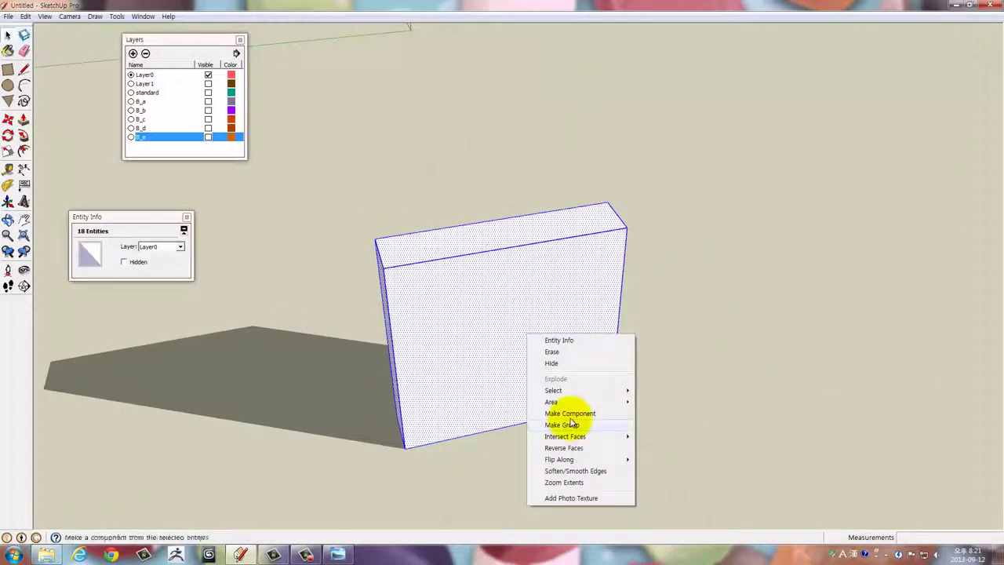
pyautogui.click(759, 378)
pyautogui.tripleClick(539, 320)
pyautogui.rightClick(542, 320)
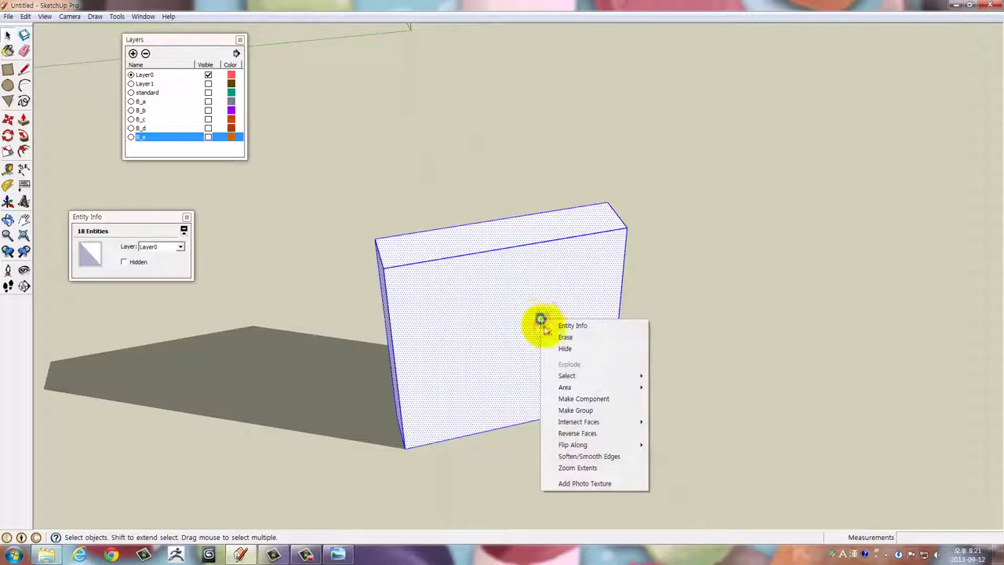
pyautogui.click(571, 398)
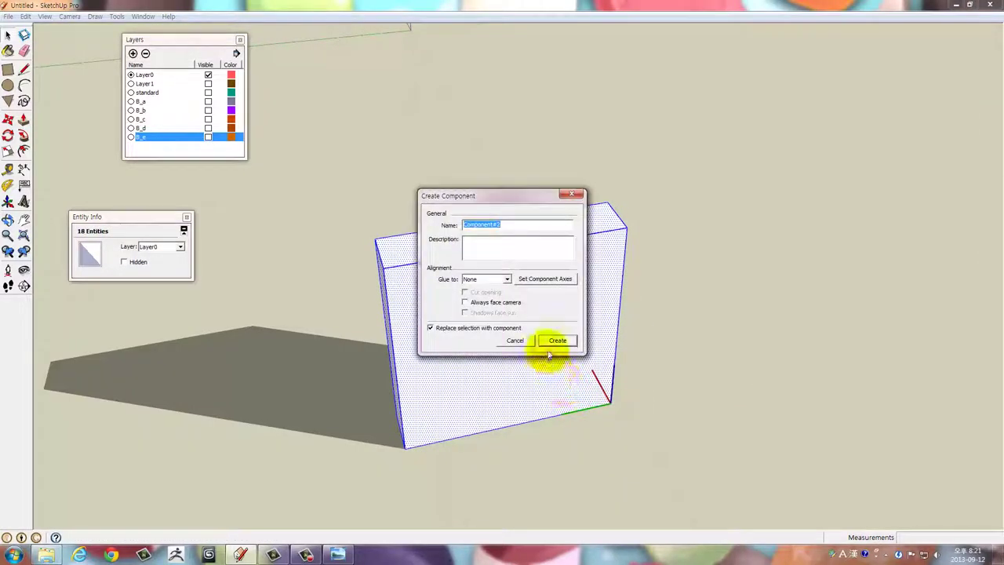
pyautogui.click(558, 340)
# Select the new Component#2 brick and orbit to view it face-on from above
pyautogui.click(706, 345)
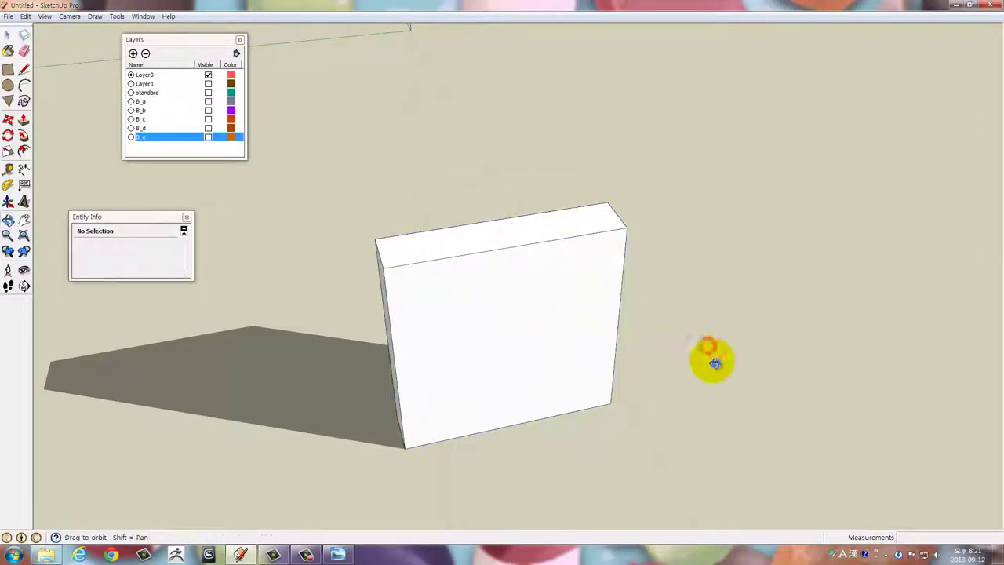
pyautogui.moveTo(709, 358); pyautogui.dragTo(734, 402)
pyautogui.click(659, 324)
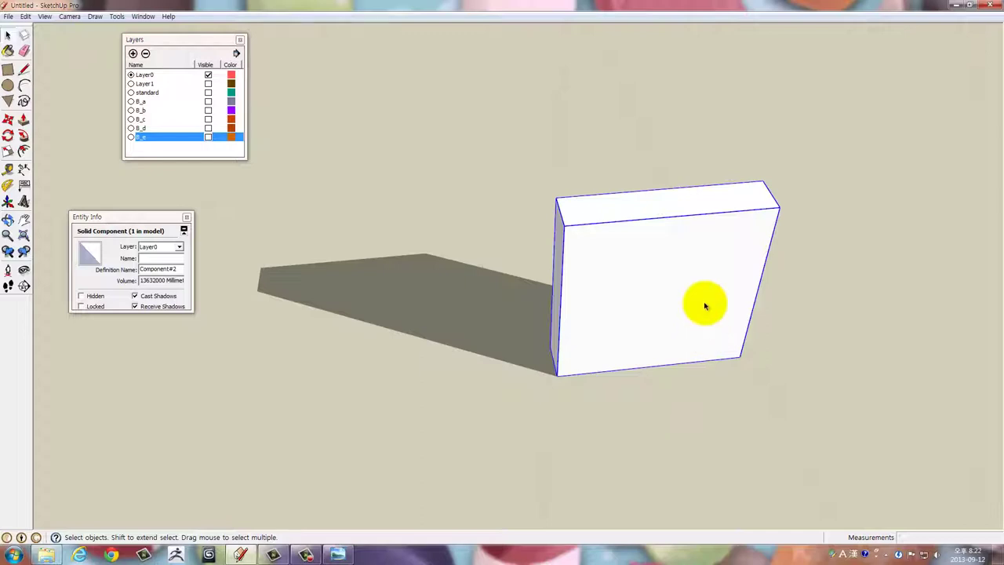
pyautogui.moveTo(701, 271); pyautogui.dragTo(422, 133)
pyautogui.scroll(3)
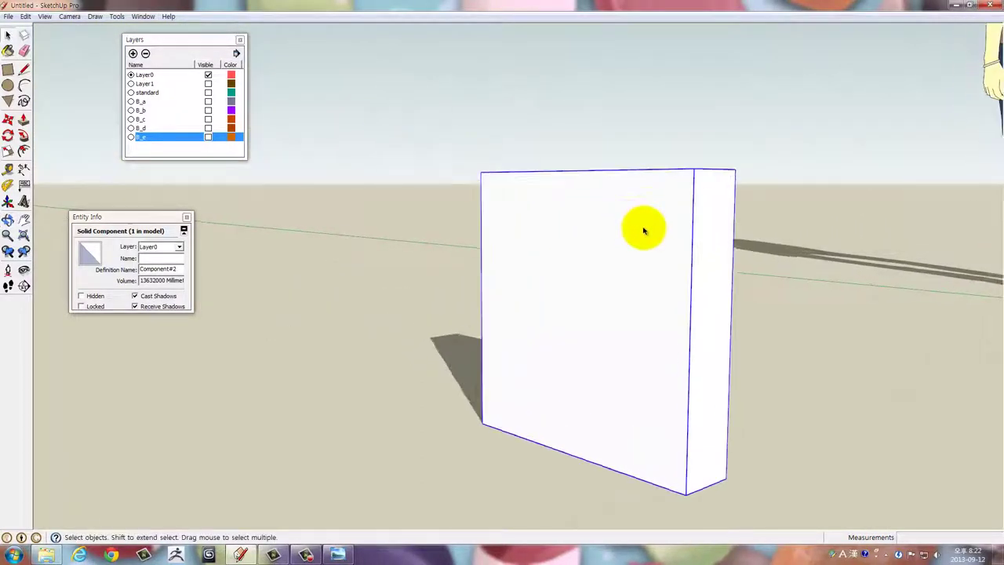
pyautogui.scroll(3)
pyautogui.moveTo(471, 265); pyautogui.dragTo(723, 304)
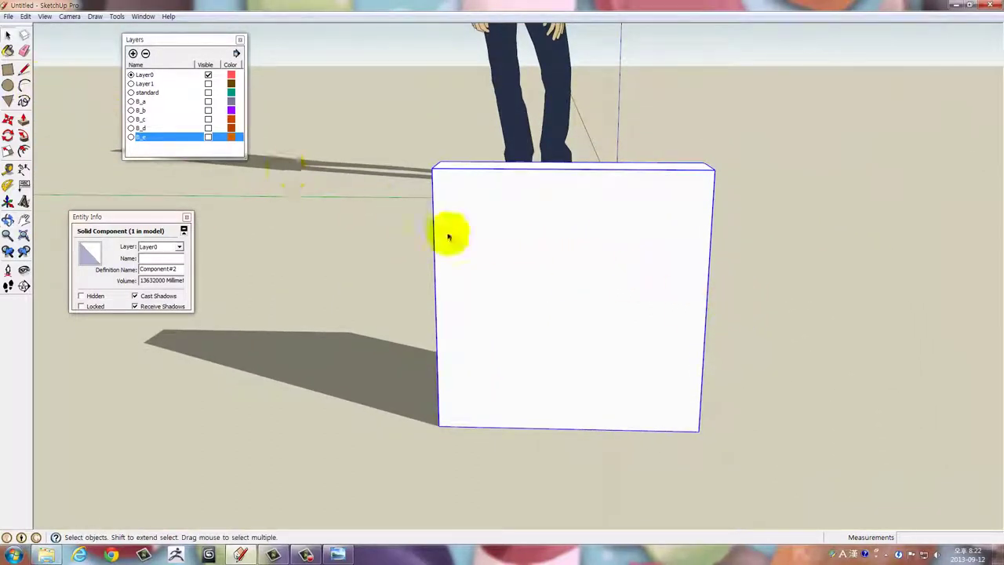
pyautogui.moveTo(673, 336); pyautogui.dragTo(697, 408)
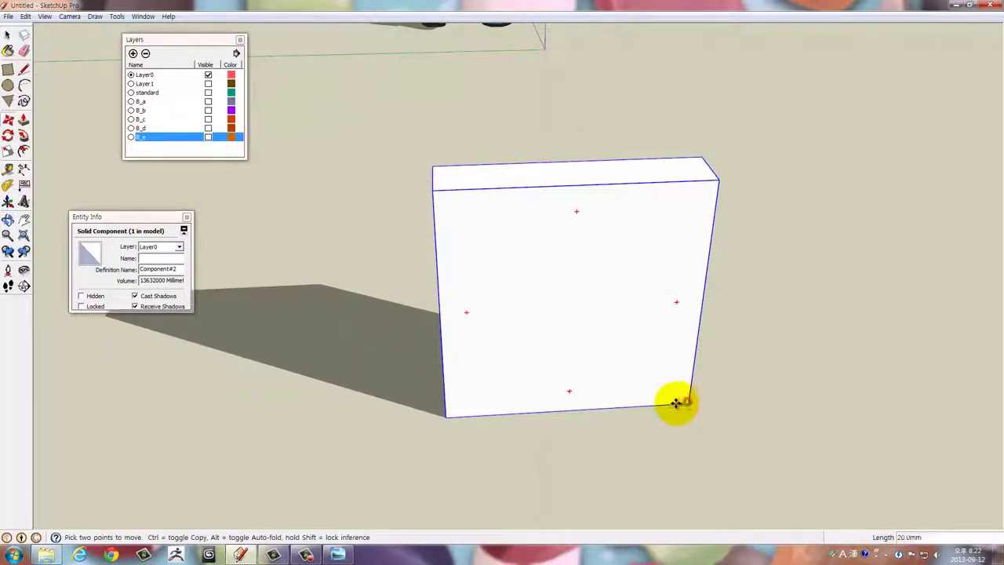
# Copy the brick 400 mm to the left
pyautogui.click(677, 403)
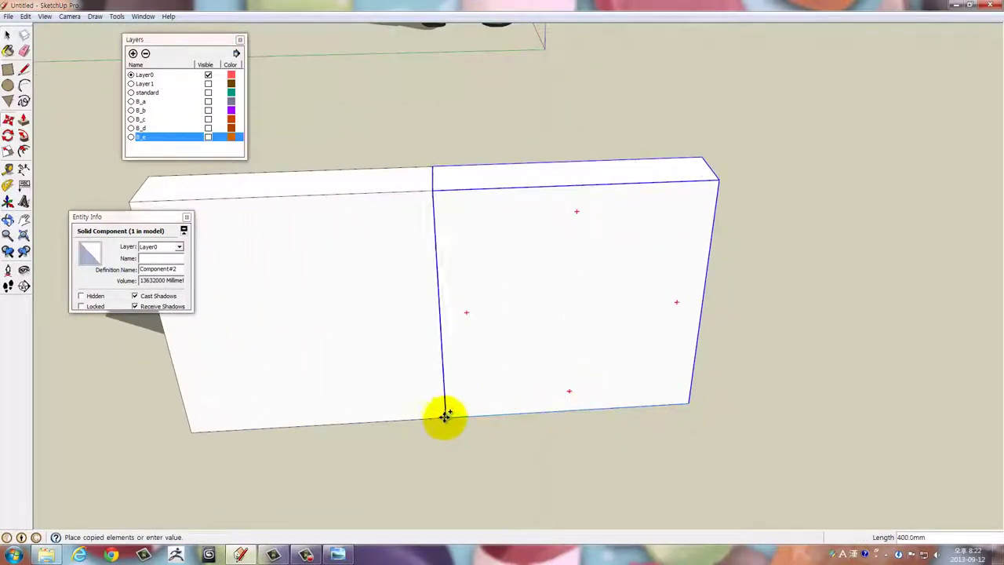
pyautogui.click(444, 412)
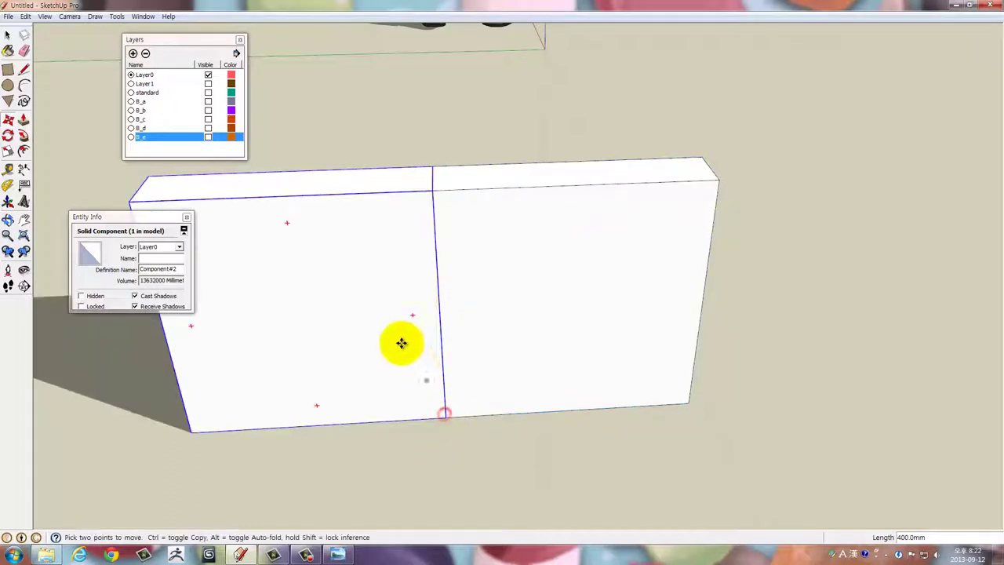
pyautogui.moveTo(399, 340); pyautogui.dragTo(547, 280)
pyautogui.press('space')
# Explode the copy and make it a separate component, Component#3
pyautogui.rightClick(547, 280)
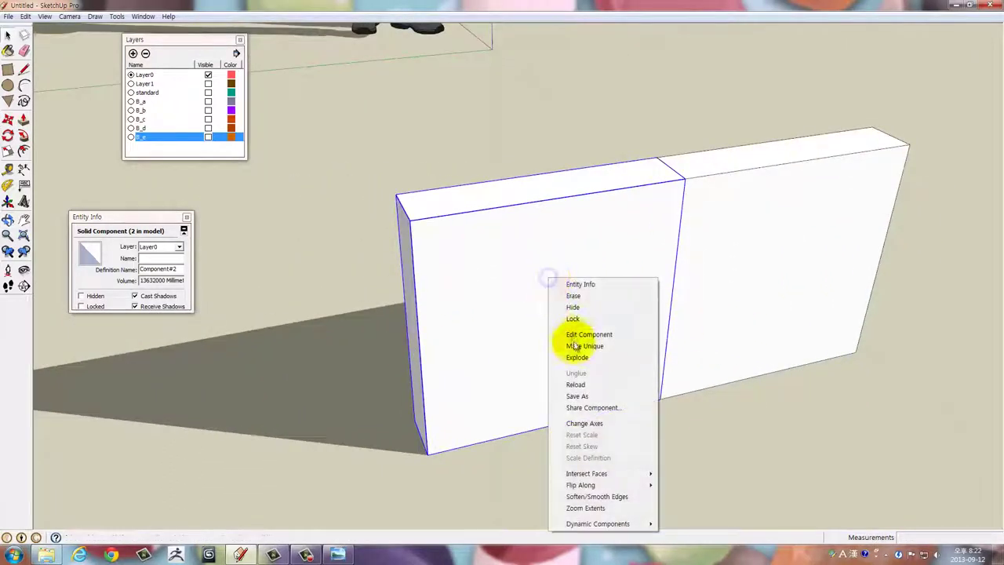
pyautogui.click(579, 363)
pyautogui.rightClick(572, 321)
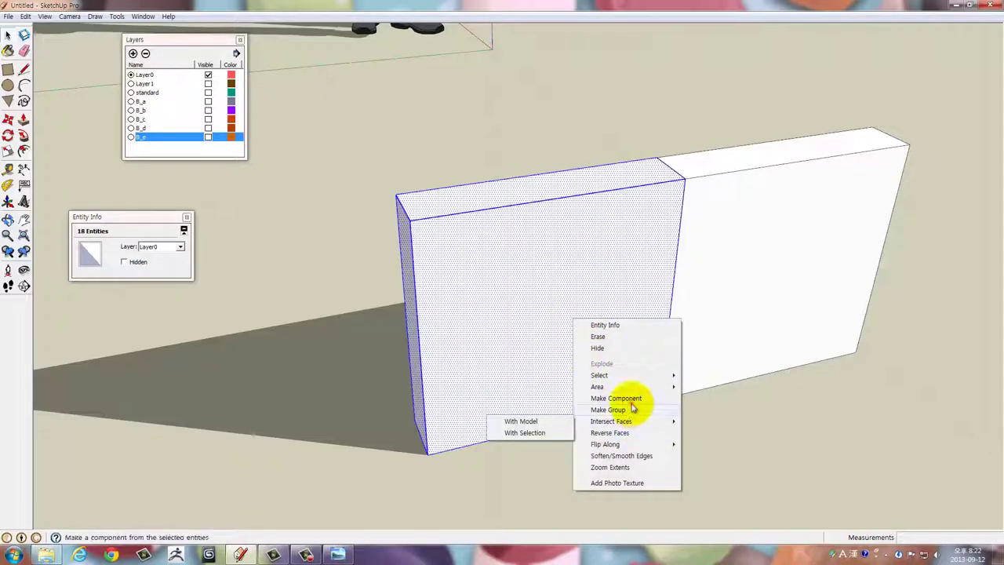
pyautogui.click(632, 398)
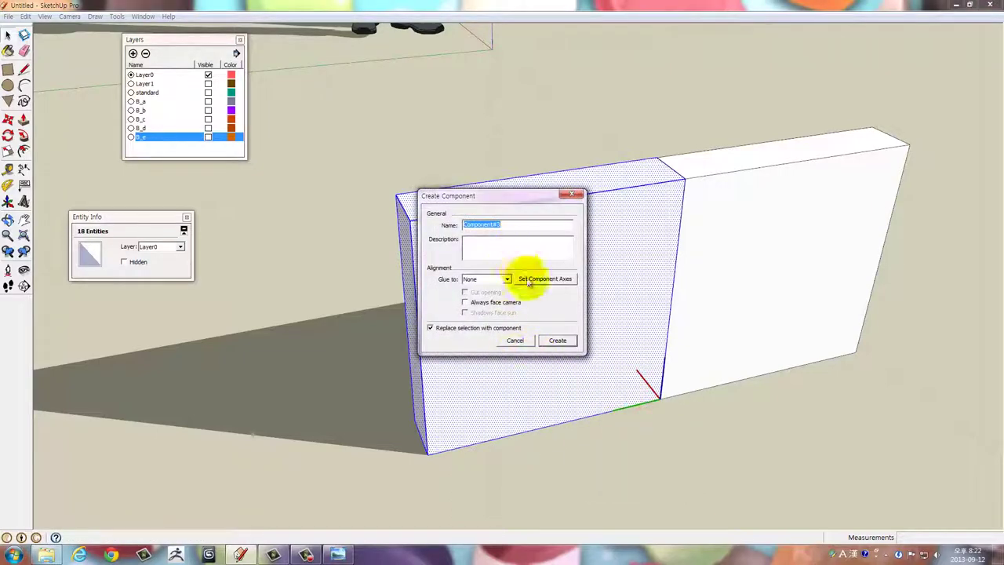
pyautogui.click(555, 339)
# Open the left brick to inspect its geometry, then exit and view both bricks from above
pyautogui.moveTo(683, 385); pyautogui.dragTo(493, 298)
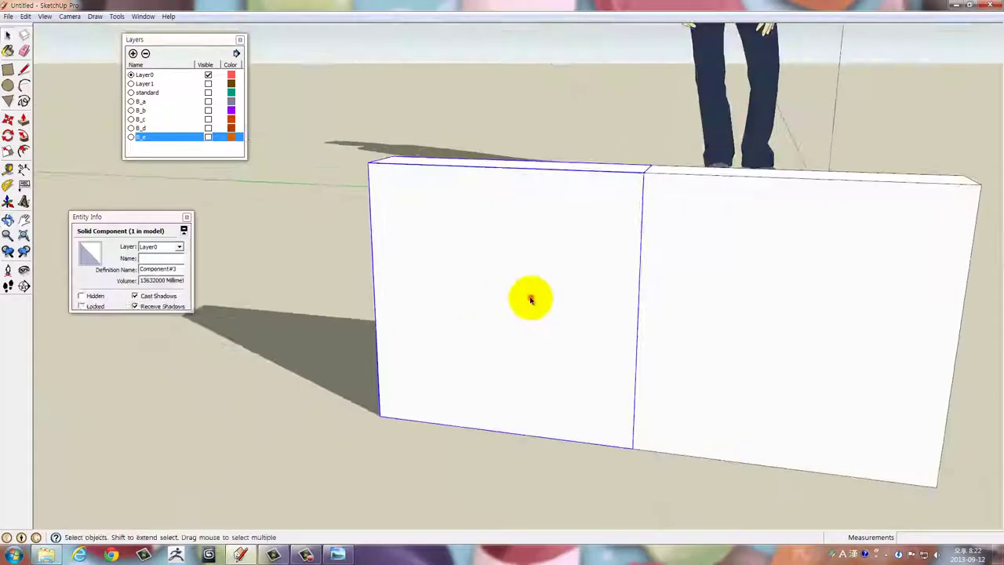
pyautogui.doubleClick(531, 299)
pyautogui.click(530, 299)
pyautogui.rightClick(530, 299)
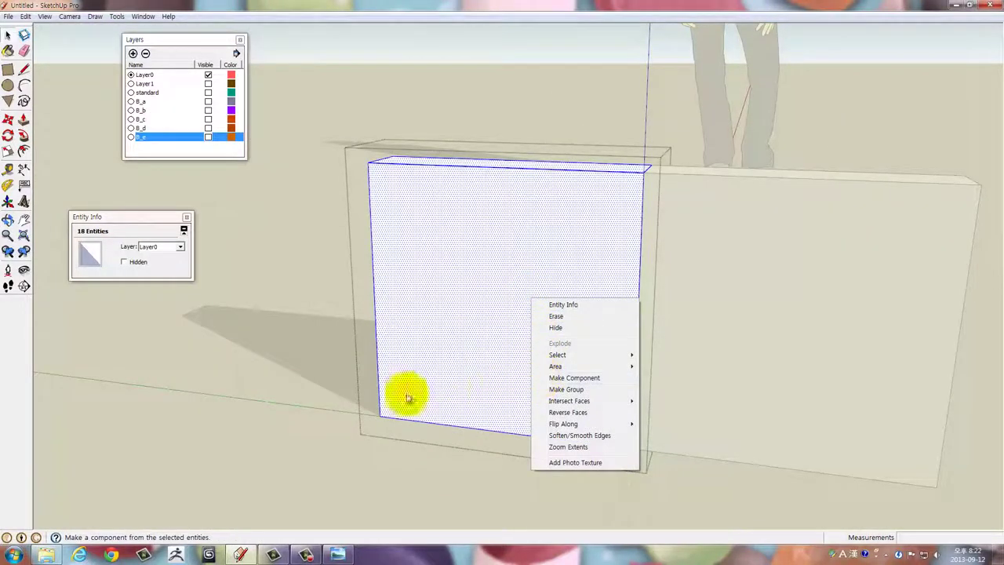
pyautogui.click(359, 437)
pyautogui.click(477, 489)
pyautogui.scroll(-3)
pyautogui.scroll(-3)
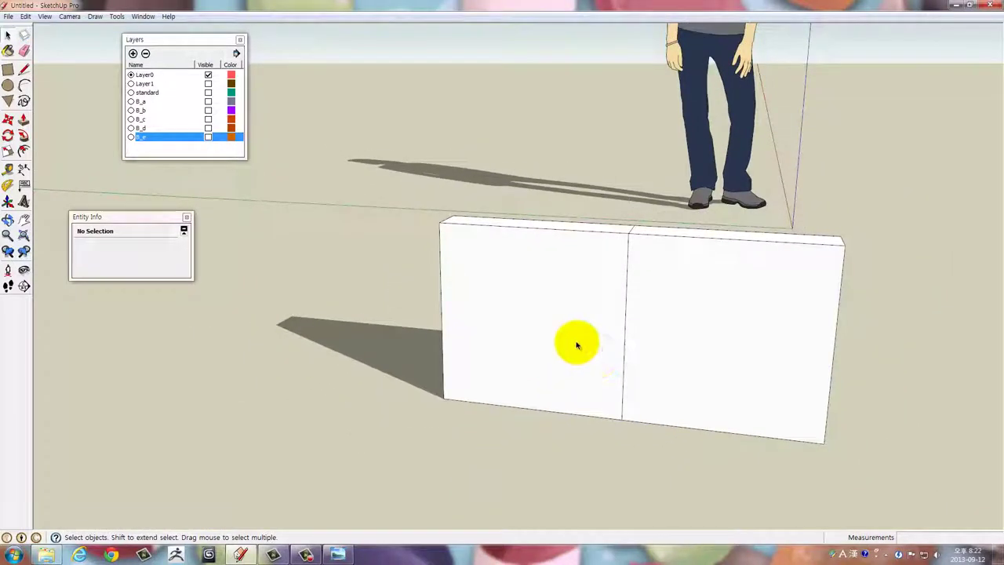
pyautogui.moveTo(576, 340); pyautogui.dragTo(536, 442)
pyautogui.moveTo(688, 447); pyautogui.dragTo(547, 239)
# Select both bricks and copy them 400 mm straight up
pyautogui.moveTo(594, 274); pyautogui.dragTo(617, 277)
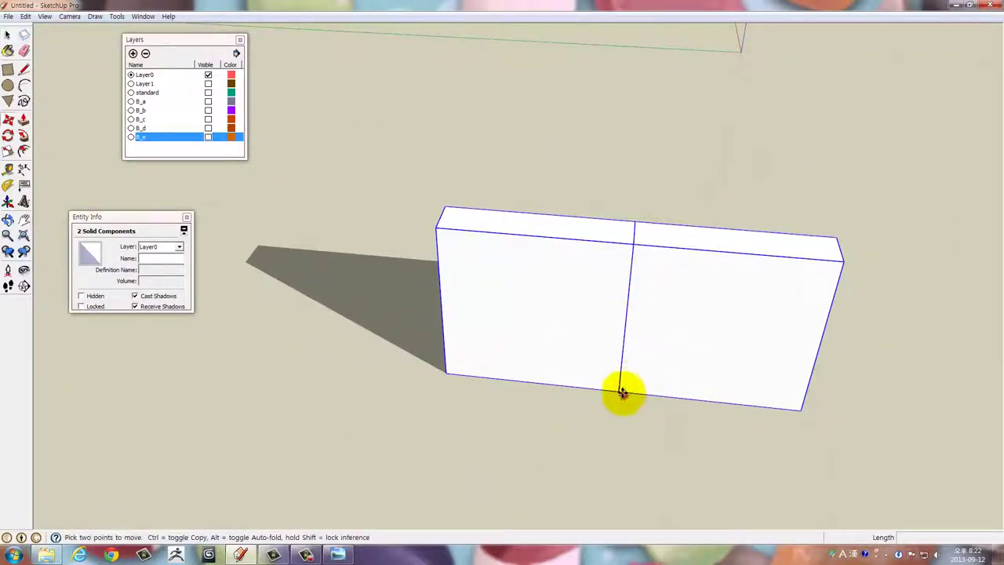
pyautogui.click(621, 392)
pyautogui.click(634, 247)
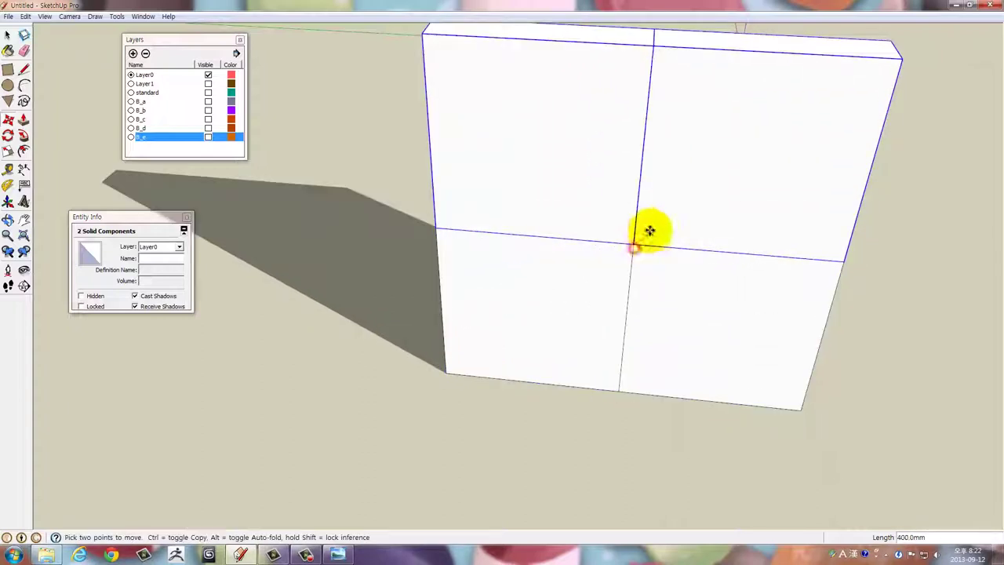
pyautogui.scroll(-3)
pyautogui.moveTo(617, 309); pyautogui.dragTo(509, 274)
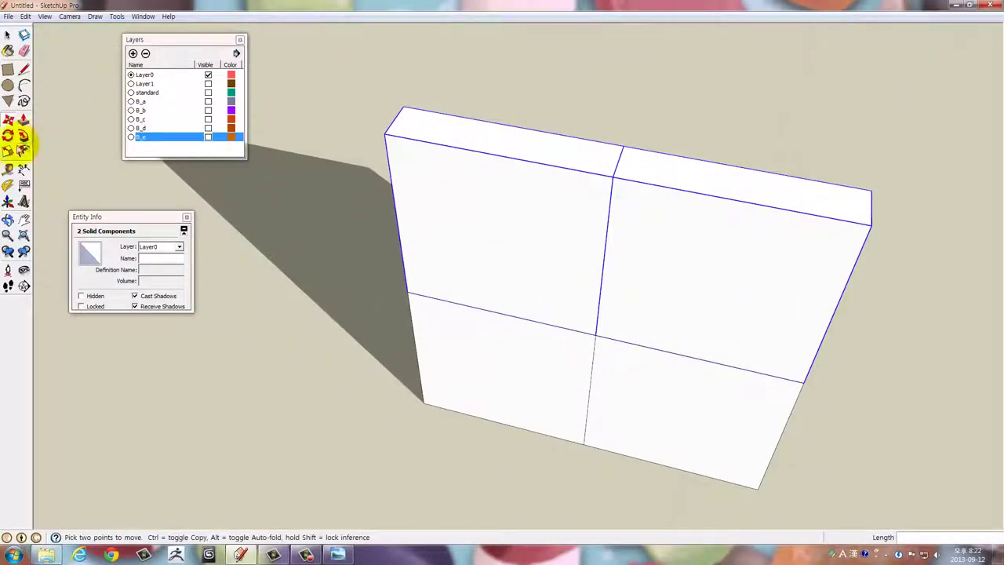
# Rotate the upper pair 180° about the midpoint of their top edge
pyautogui.click(8, 136)
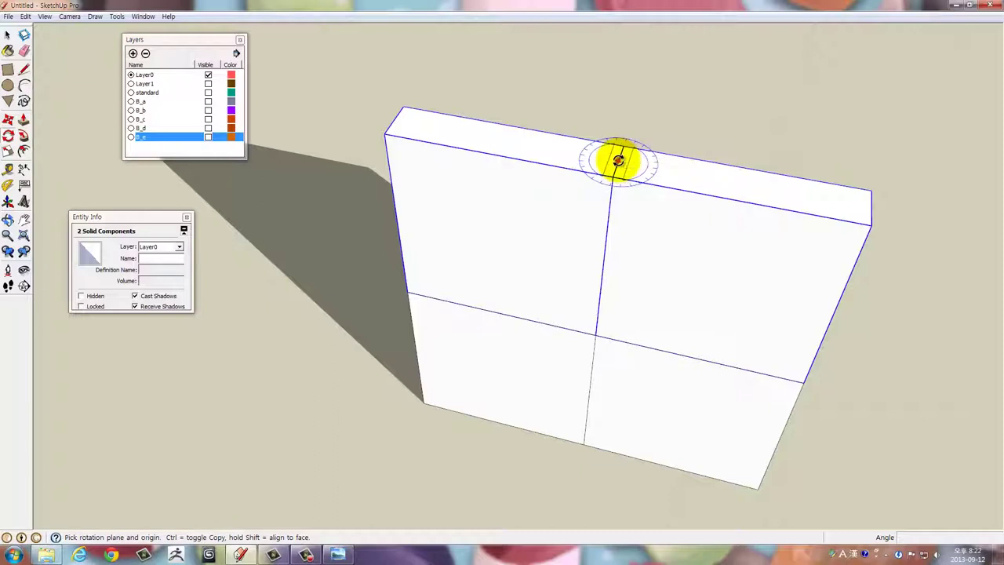
pyautogui.click(618, 160)
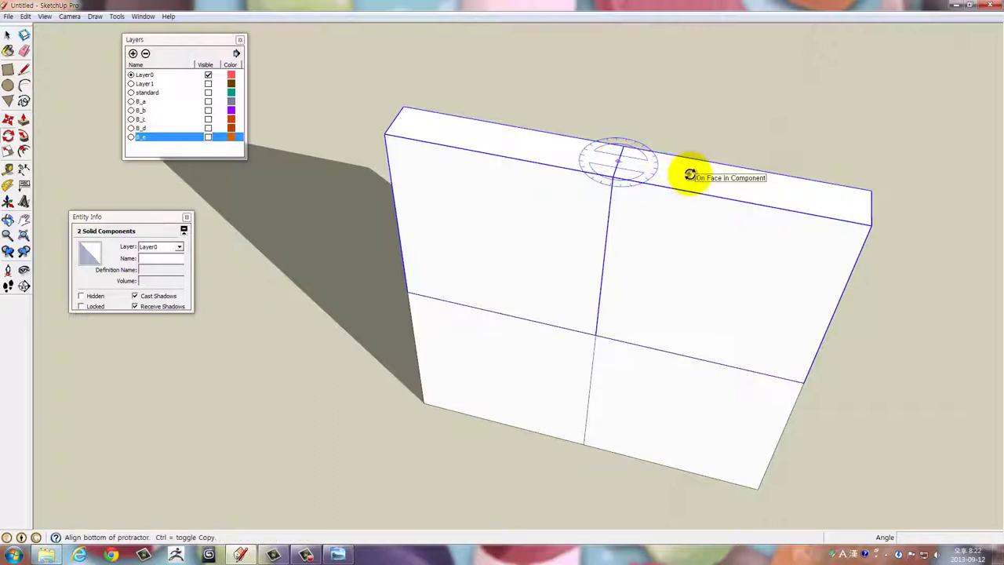
pyautogui.click(690, 174)
pyautogui.click(572, 157)
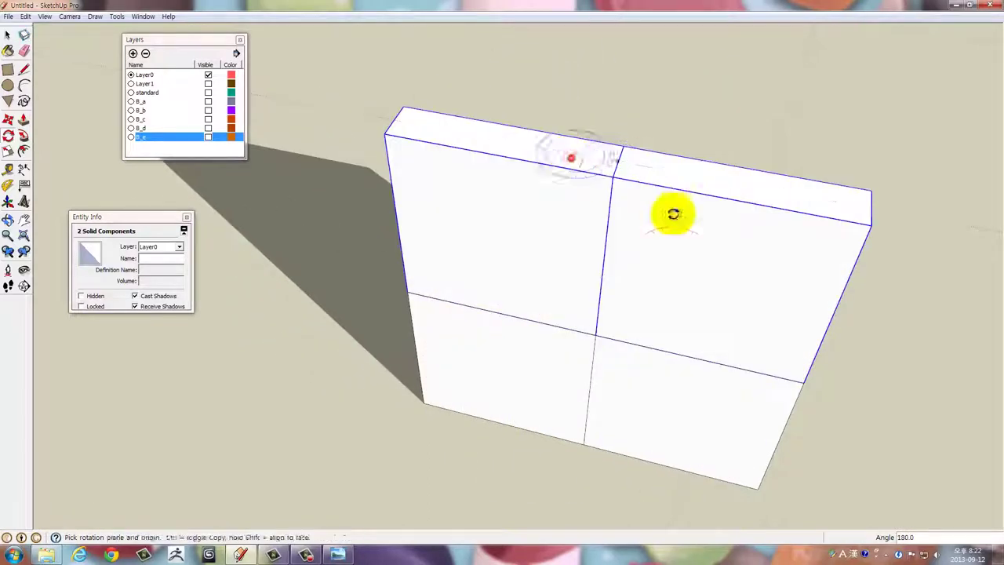
pyautogui.press('space')
pyautogui.moveTo(673, 213); pyautogui.dragTo(634, 332)
# Inside the lower-left brick, draw a line from the top edge midpoint to the bottom midpoint
pyautogui.doubleClick(518, 397)
pyautogui.click(519, 397)
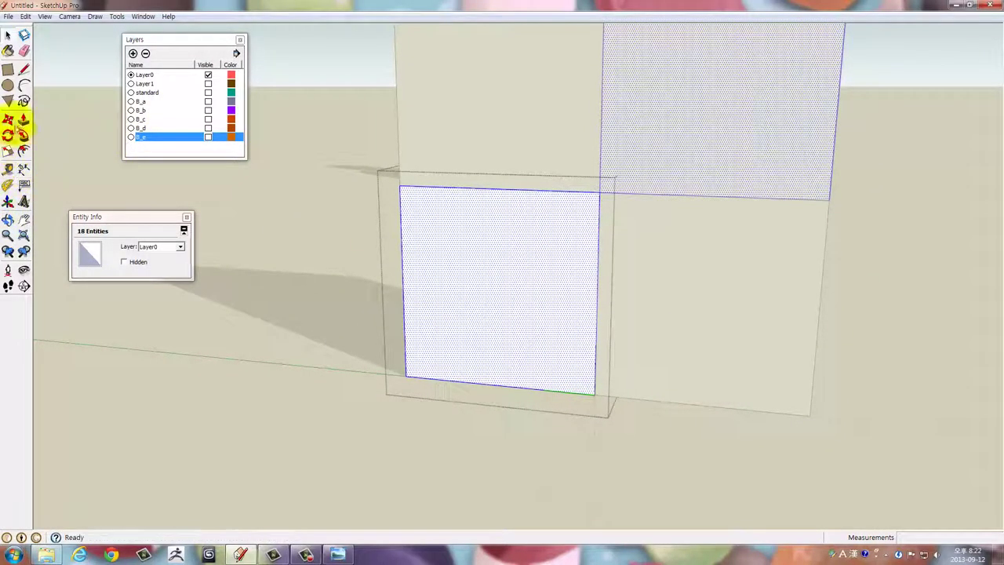
pyautogui.click(24, 70)
pyautogui.moveTo(504, 231); pyautogui.dragTo(511, 287)
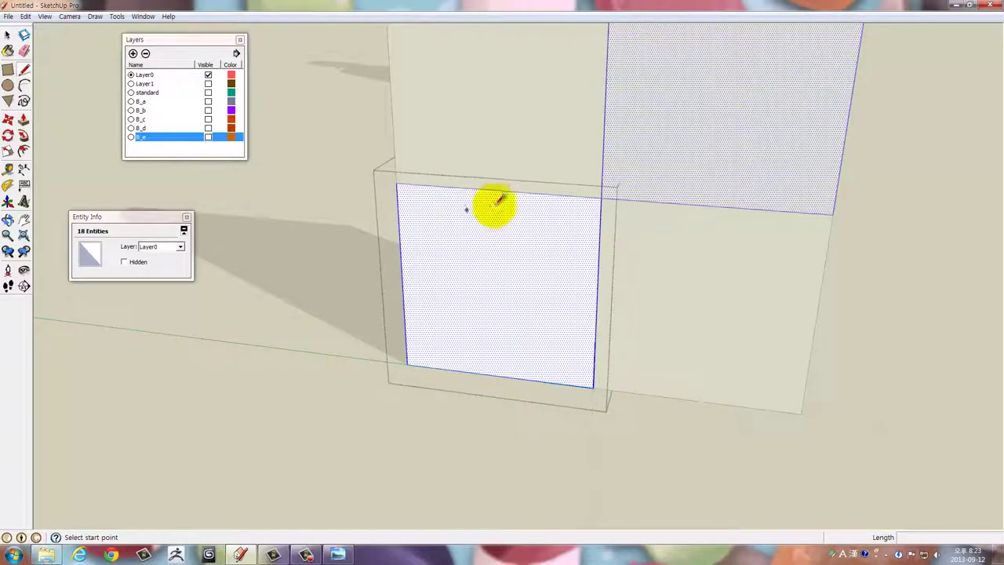
pyautogui.click(496, 190)
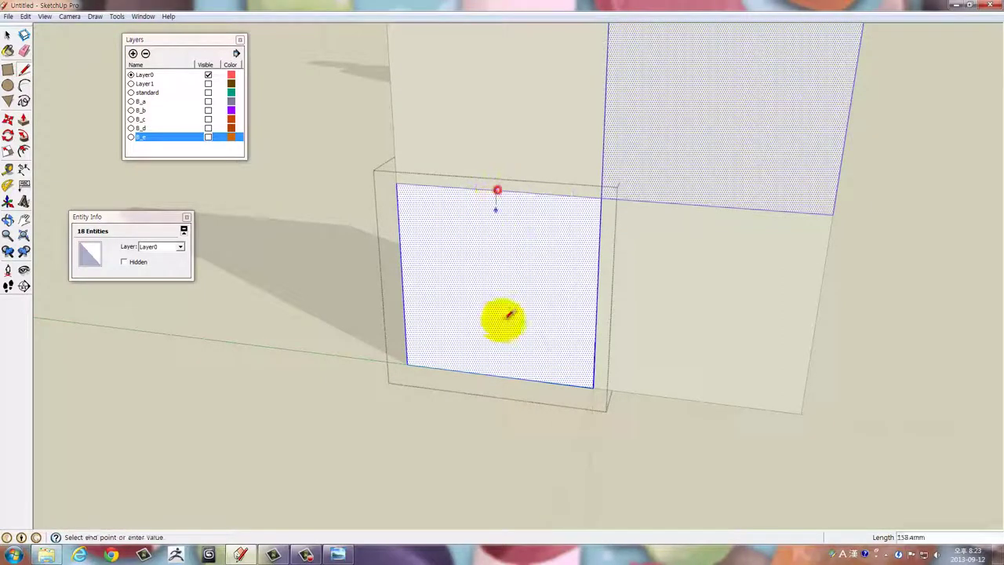
pyautogui.click(498, 374)
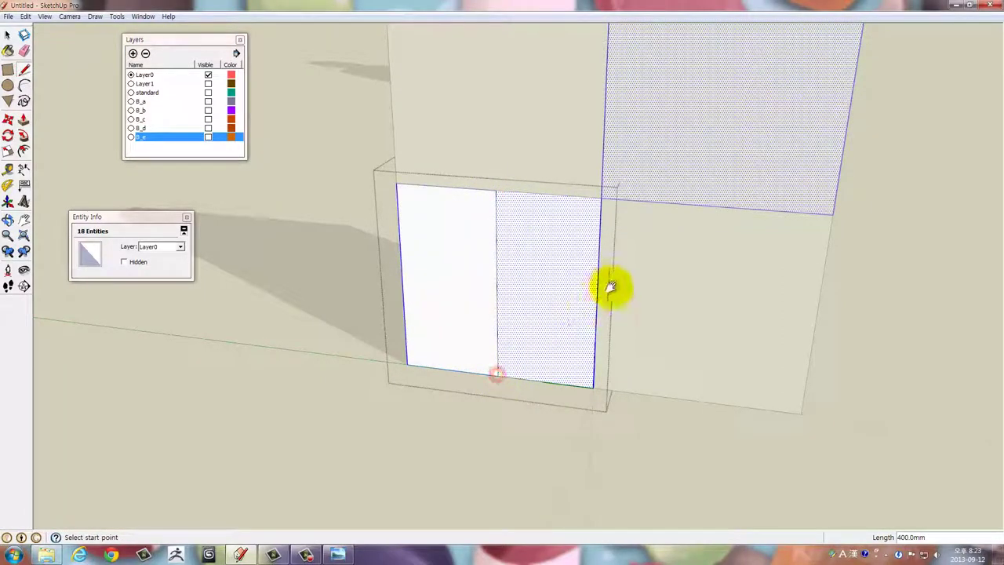
# Move the brick along the green axis back into place beside the block
pyautogui.moveTo(605, 285); pyautogui.dragTo(751, 283)
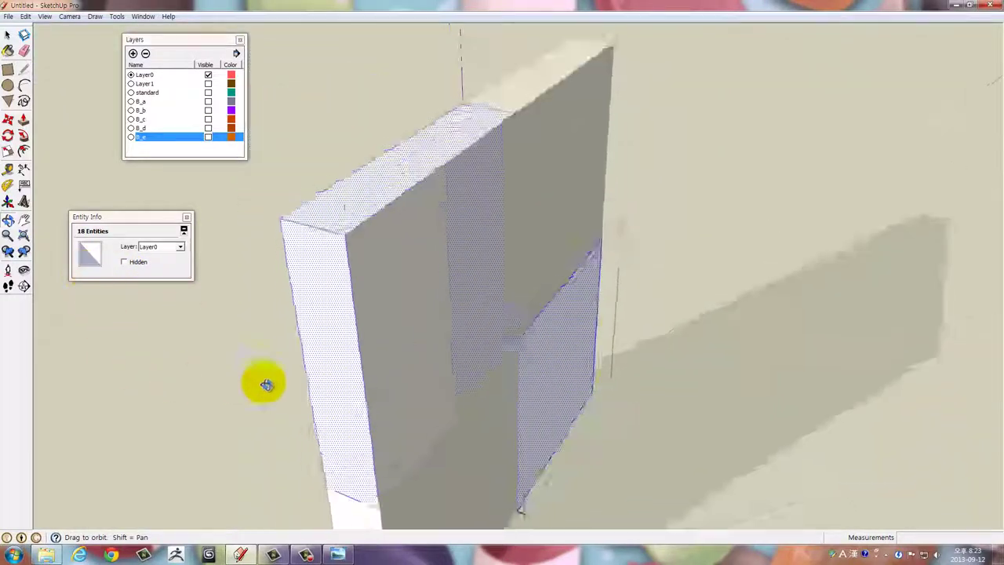
pyautogui.scroll(3)
pyautogui.moveTo(648, 250); pyautogui.dragTo(459, 309)
pyautogui.press('space')
pyautogui.moveTo(418, 266); pyautogui.dragTo(511, 510)
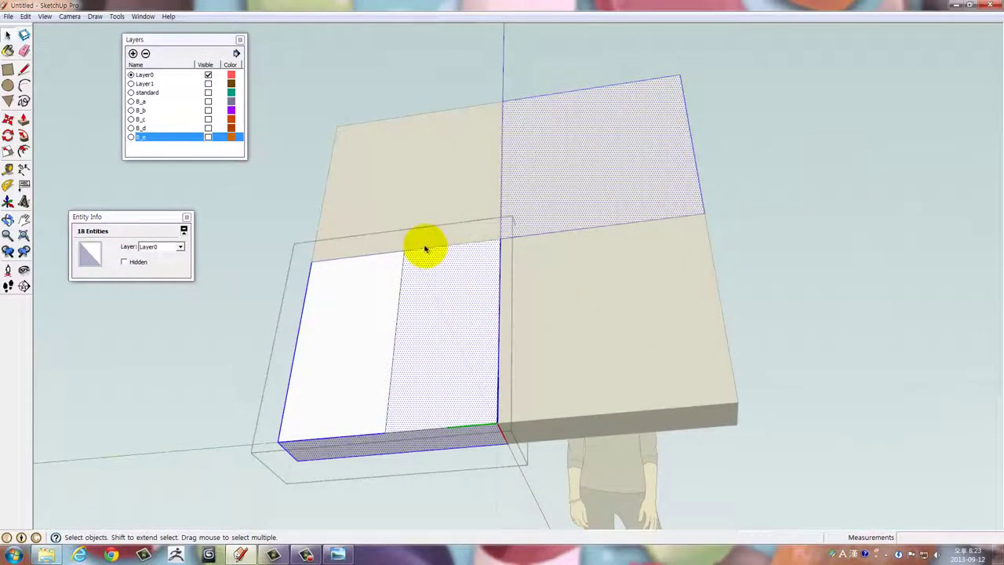
pyautogui.moveTo(424, 249); pyautogui.dragTo(399, 348)
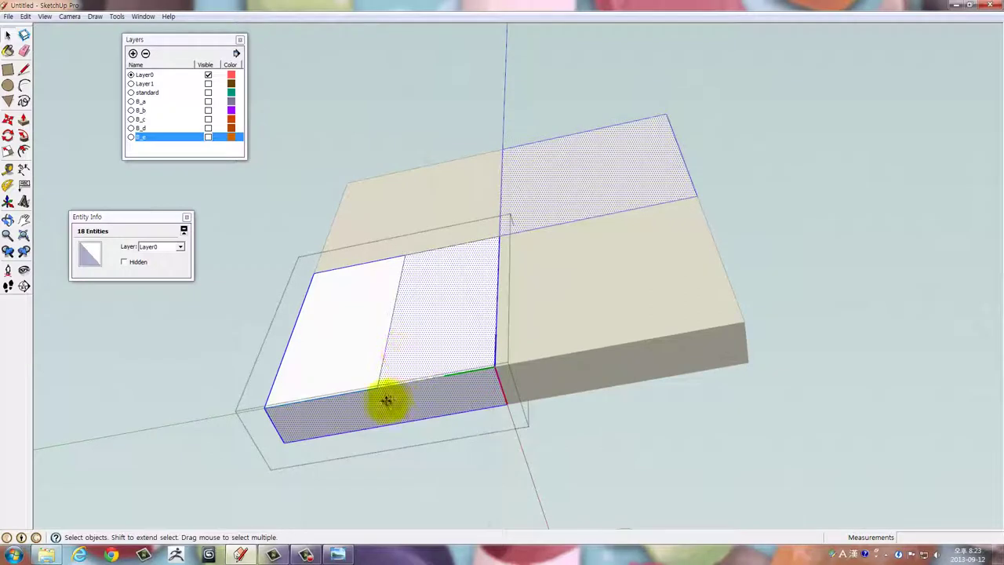
pyautogui.click(377, 391)
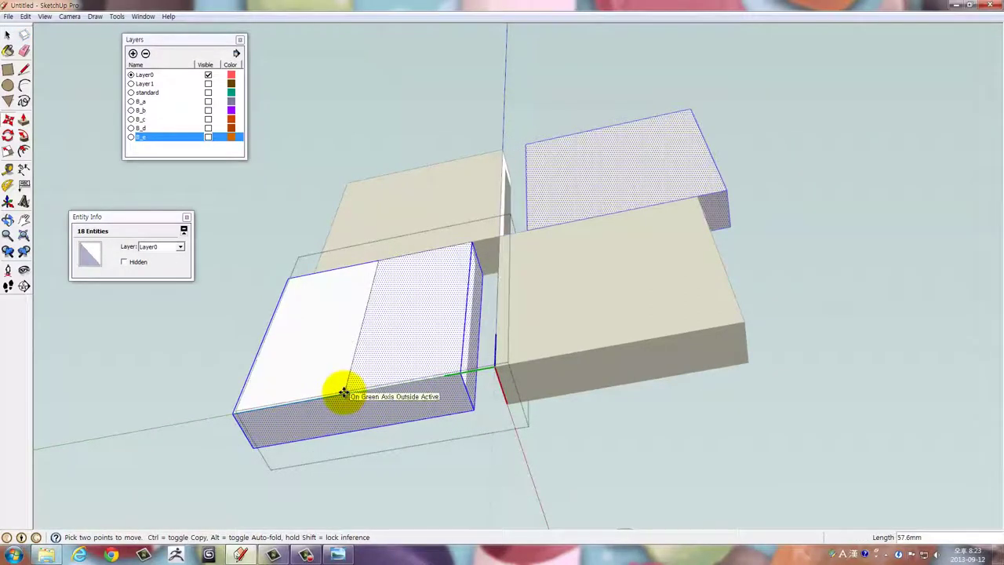
pyautogui.click(361, 392)
pyautogui.press('space')
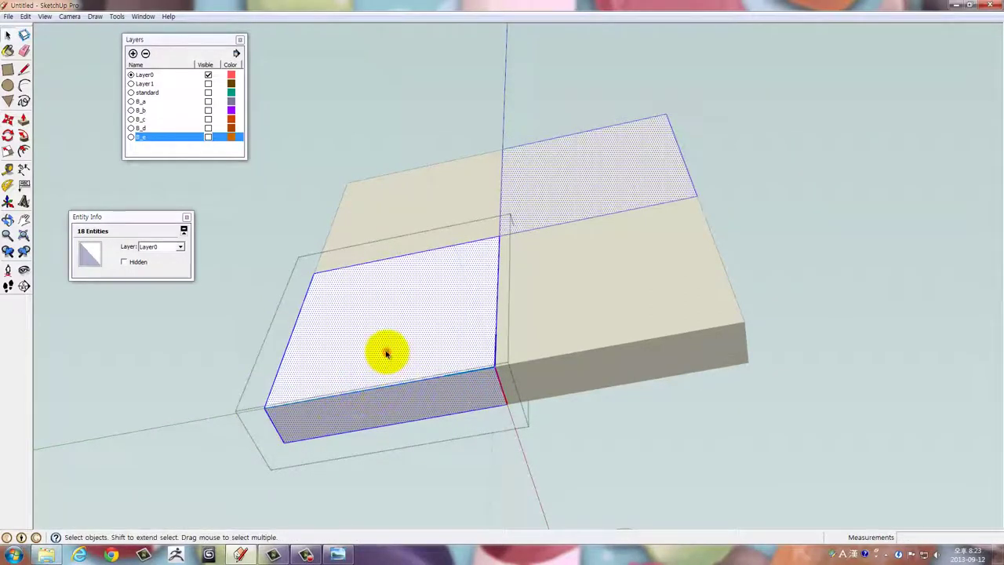
# Draw a line across the brick face, splitting it into two 80000 mm² halves
pyautogui.click(385, 353)
pyautogui.moveTo(398, 340); pyautogui.dragTo(101, 136)
pyautogui.click(24, 70)
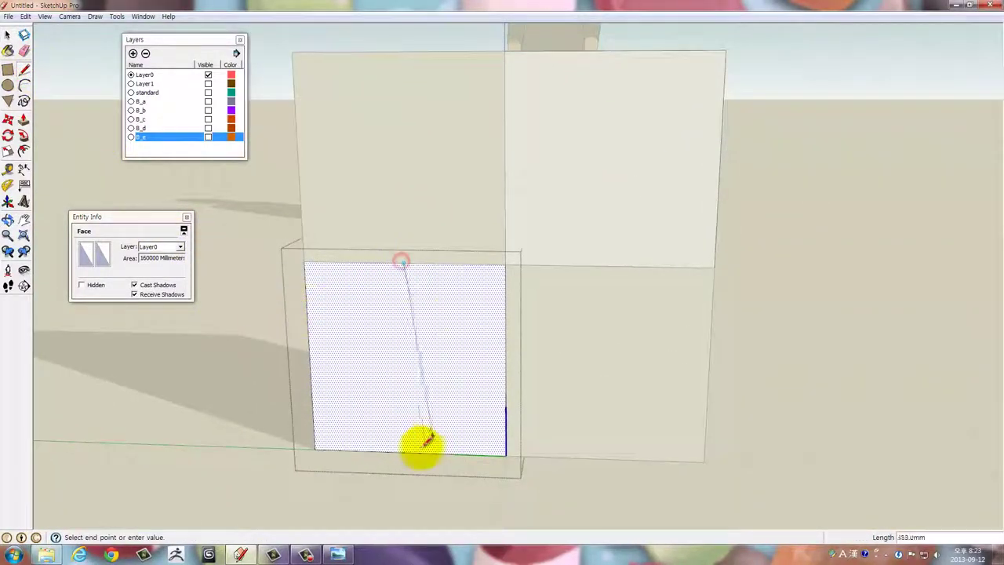
pyautogui.click(409, 449)
pyautogui.moveTo(403, 448); pyautogui.dragTo(335, 498)
pyautogui.moveTo(371, 468); pyautogui.dragTo(409, 405)
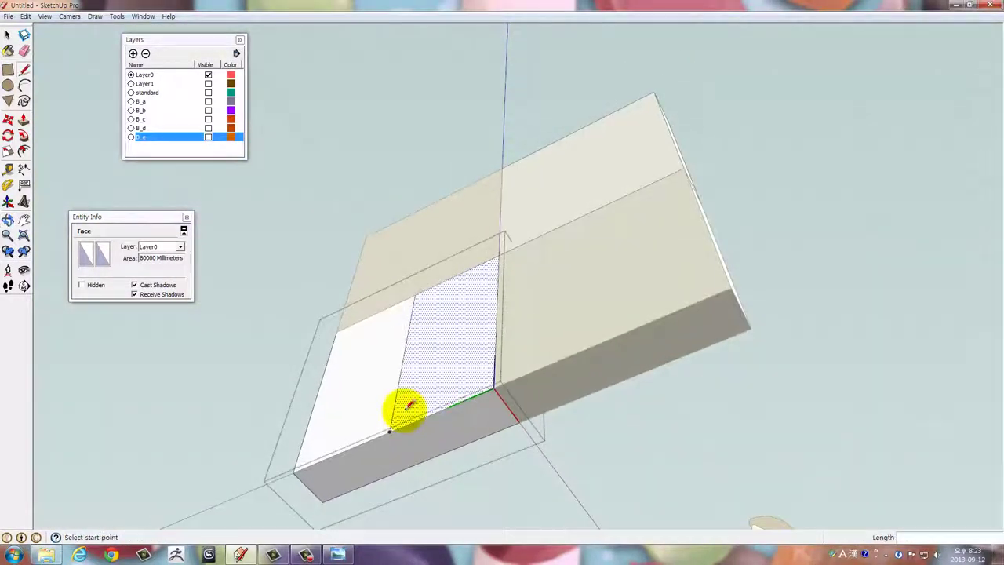
pyautogui.press('space')
pyautogui.click(216, 386)
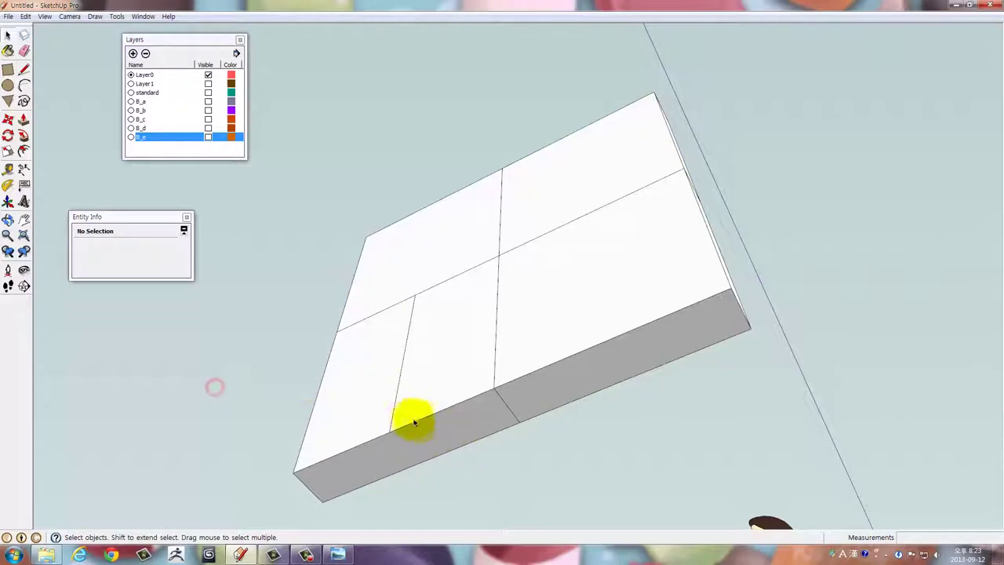
# Inside the brick component, move the dividing edge 20 mm so the face bends
pyautogui.doubleClick(394, 414)
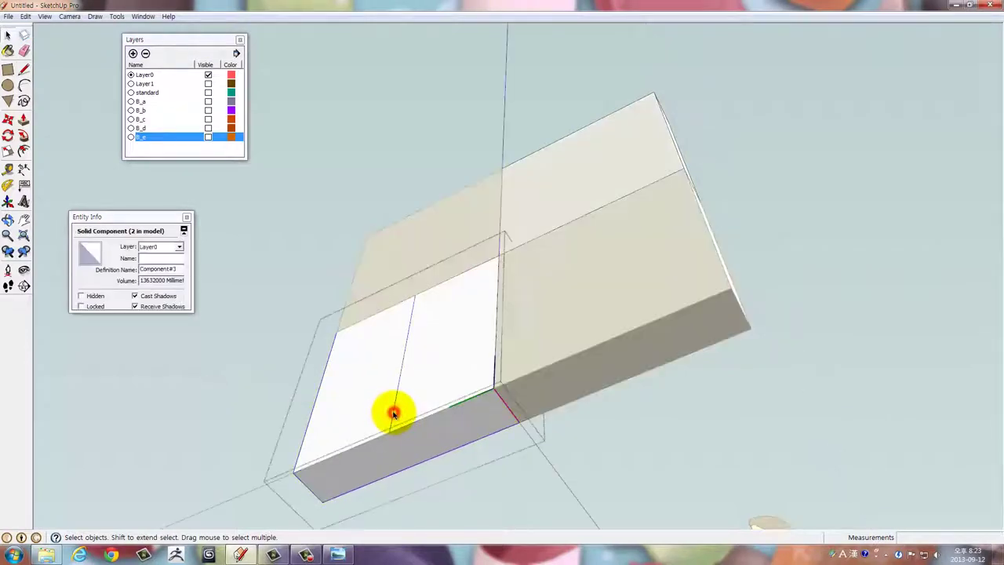
pyautogui.click(394, 413)
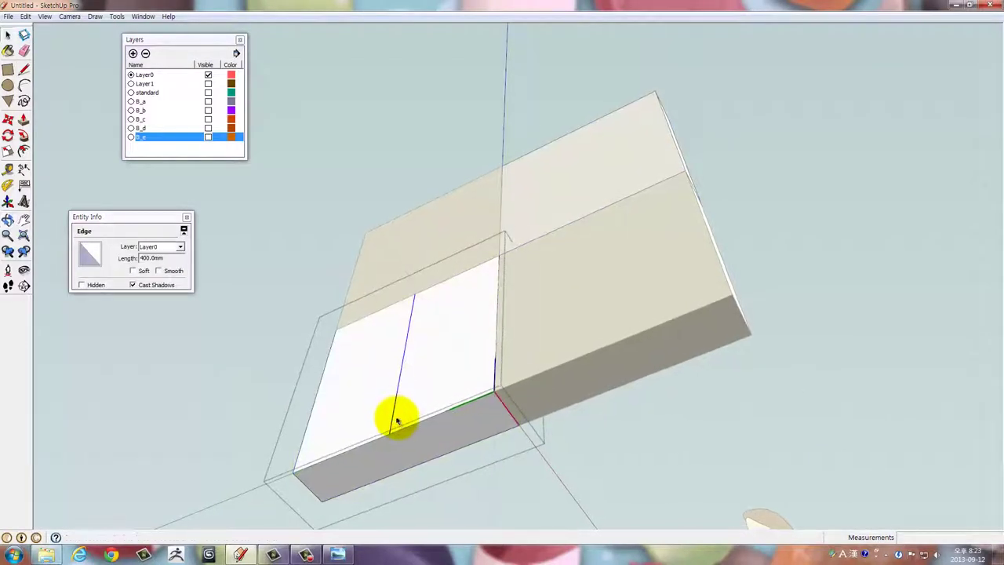
pyautogui.press('m')
pyautogui.moveTo(392, 436); pyautogui.dragTo(393, 438)
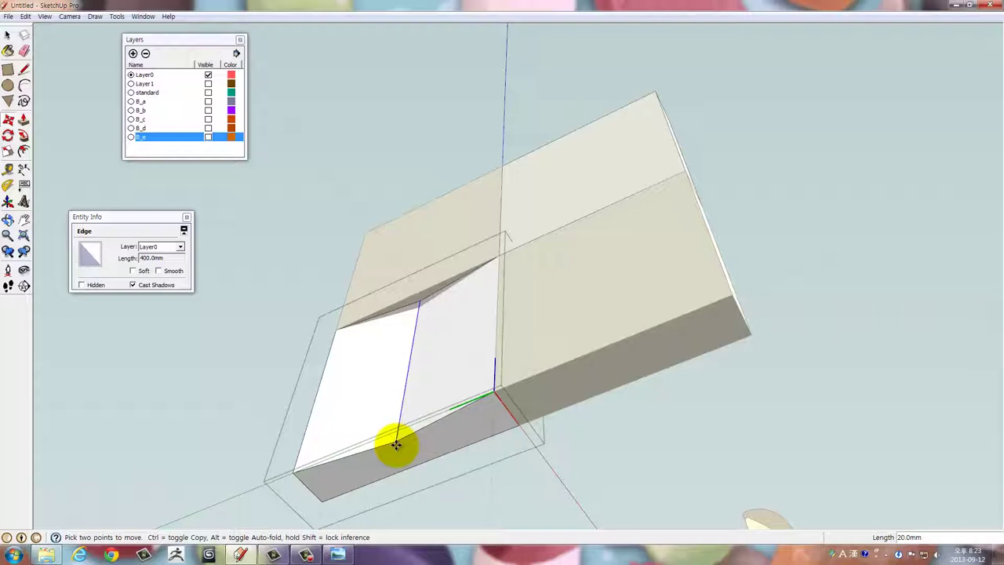
pyautogui.moveTo(396, 445); pyautogui.dragTo(400, 447)
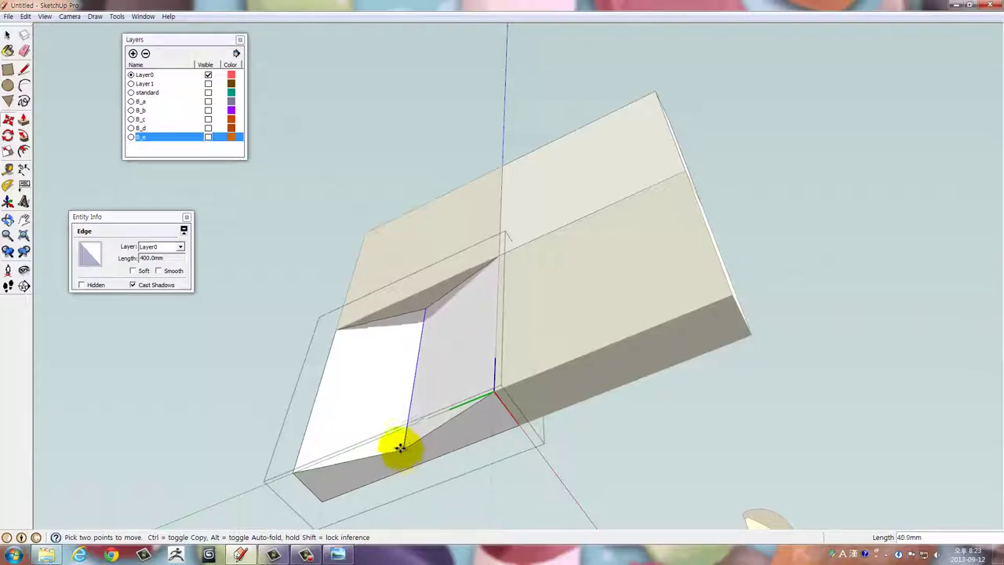
pyautogui.click(400, 447)
pyautogui.moveTo(415, 370); pyautogui.dragTo(482, 360)
# Draw a line to the edge midpoint of another brick, splitting its face
pyautogui.tripleClick(609, 370)
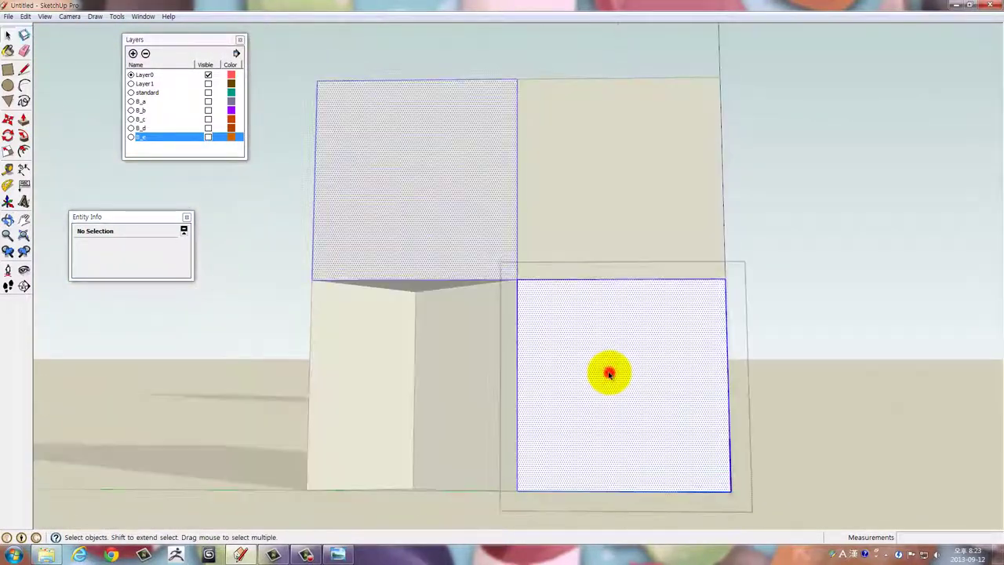
pyautogui.moveTo(610, 370); pyautogui.dragTo(510, 432)
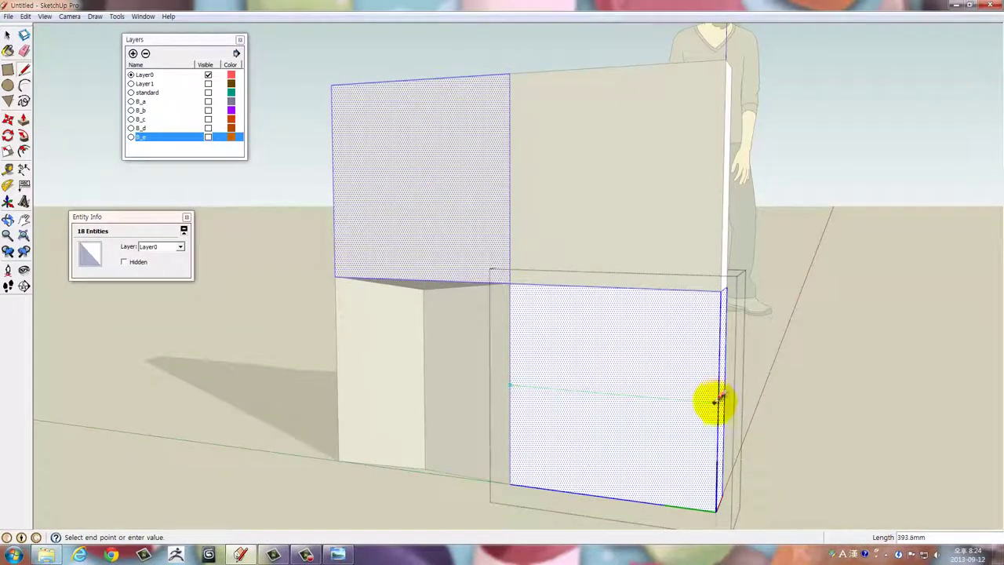
pyautogui.click(722, 404)
pyautogui.moveTo(716, 403); pyautogui.dragTo(610, 461)
# Move the new dividing edge 20 mm to crease the face, then orbit to check the wall
pyautogui.press('space')
pyautogui.click(607, 410)
pyautogui.click(606, 410)
pyautogui.moveTo(576, 450); pyautogui.dragTo(589, 449)
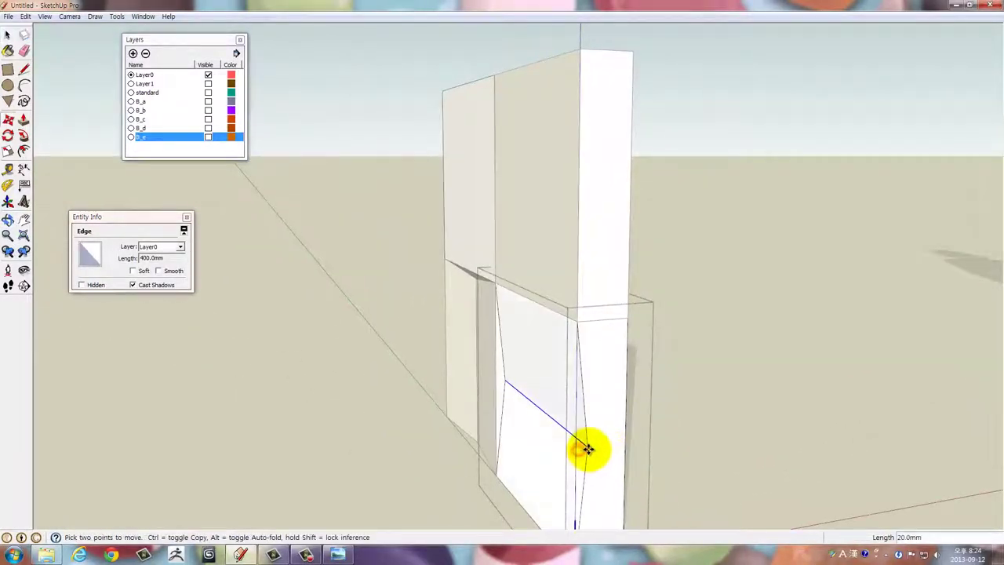
pyautogui.moveTo(668, 422); pyautogui.dragTo(353, 360)
pyautogui.moveTo(640, 374); pyautogui.dragTo(604, 270)
pyautogui.moveTo(605, 270); pyautogui.dragTo(498, 288)
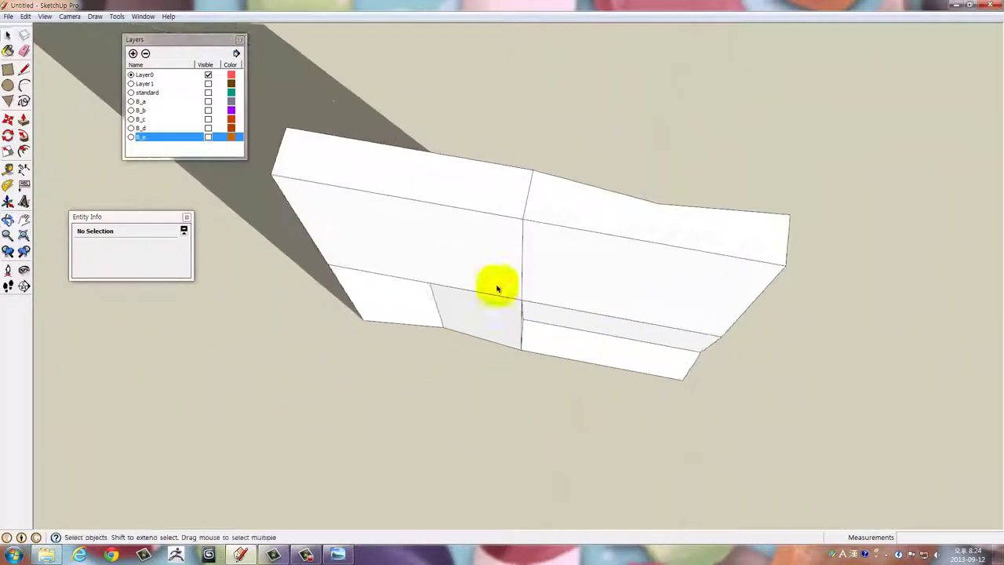
pyautogui.moveTo(435, 249); pyautogui.dragTo(153, 352)
pyautogui.click(766, 193)
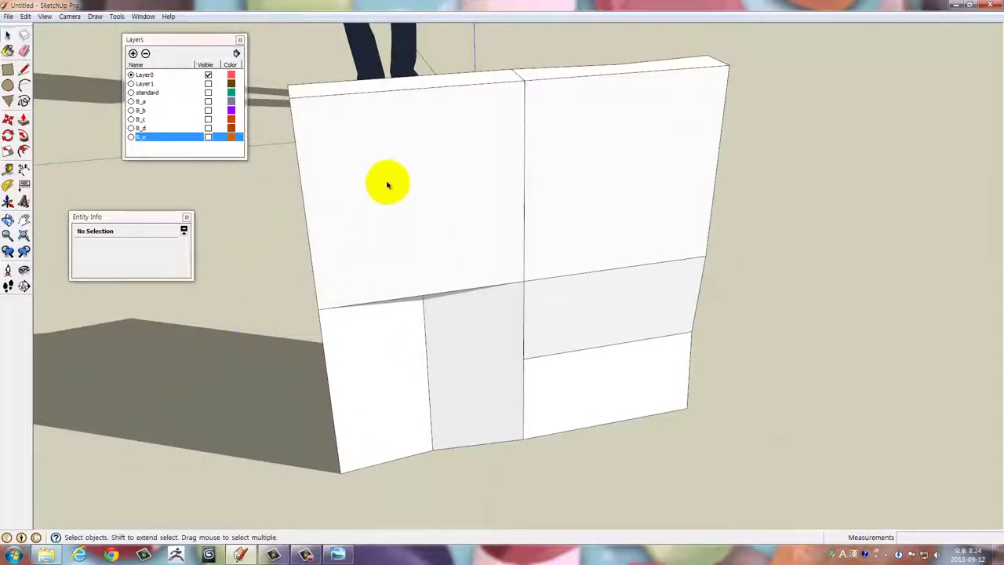
# Open the upper-left brick and draw a line from its top edge to its bottom midpoint
pyautogui.moveTo(431, 228); pyautogui.dragTo(377, 235)
pyautogui.tripleClick(477, 203)
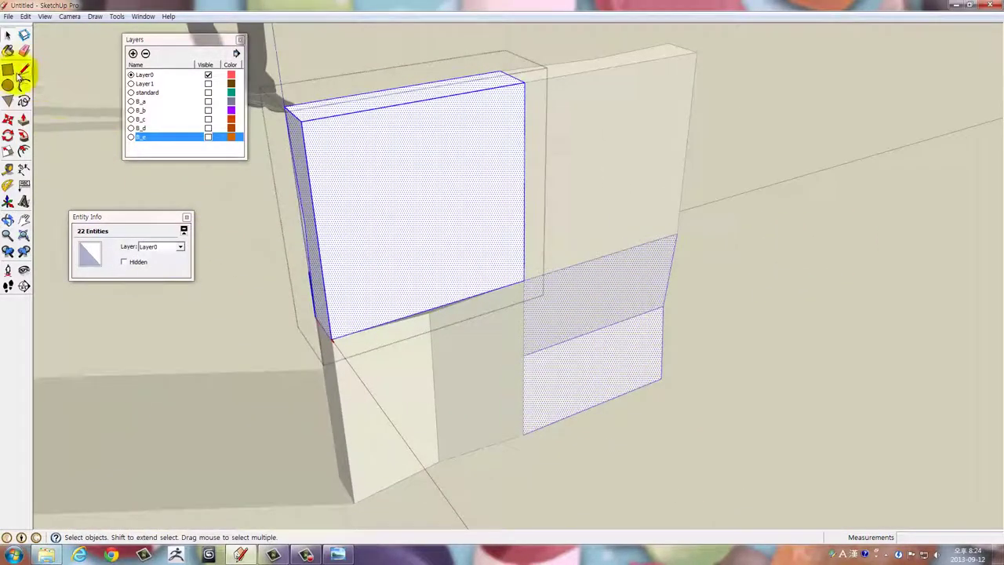
pyautogui.click(24, 69)
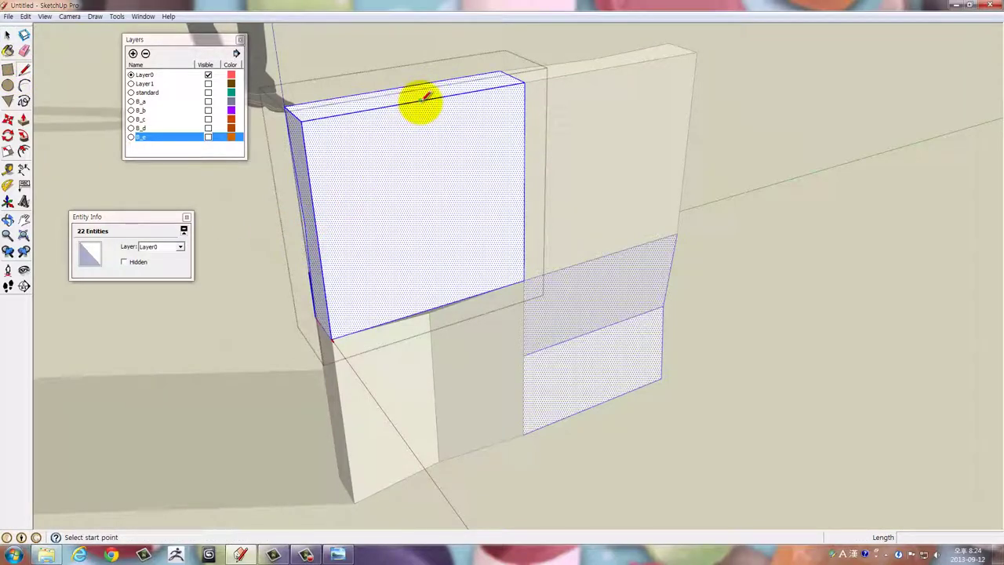
pyautogui.click(420, 102)
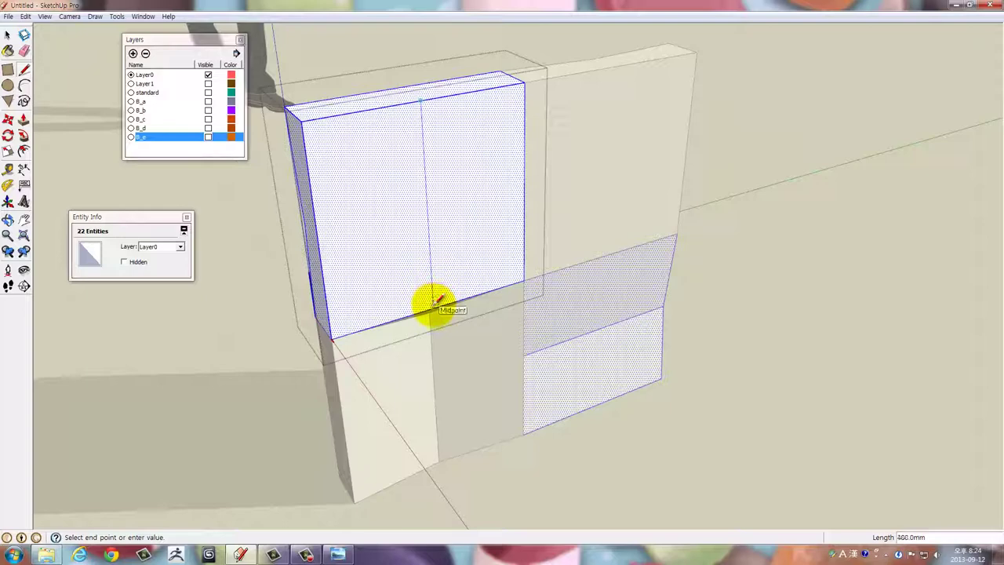
pyautogui.click(435, 306)
pyautogui.moveTo(448, 258); pyautogui.dragTo(497, 347)
# Move the new dividing edge so the upper-left brick's face folds
pyautogui.press('space')
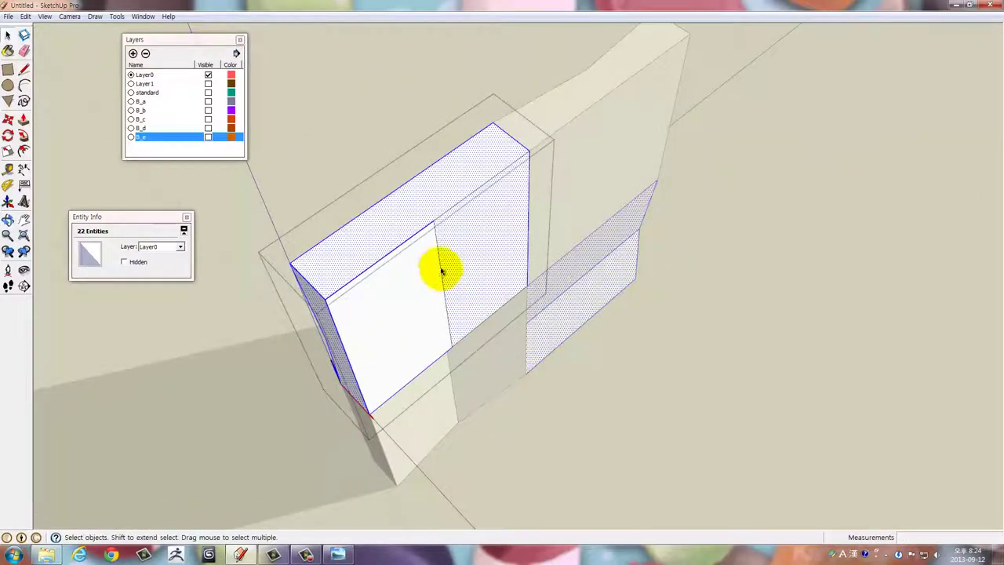
pyautogui.click(440, 271)
pyautogui.press('m')
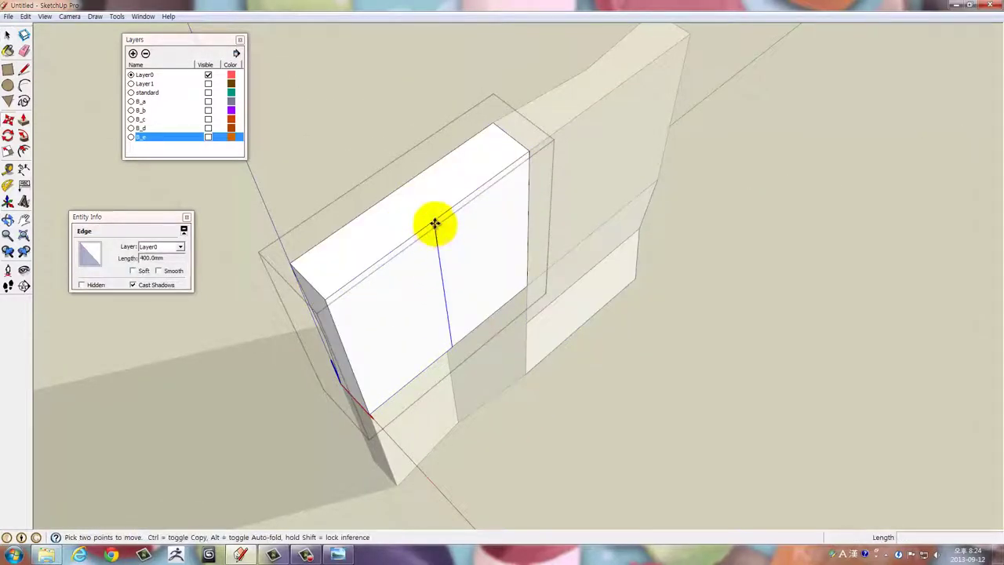
pyautogui.click(435, 223)
pyautogui.moveTo(460, 240); pyautogui.dragTo(626, 251)
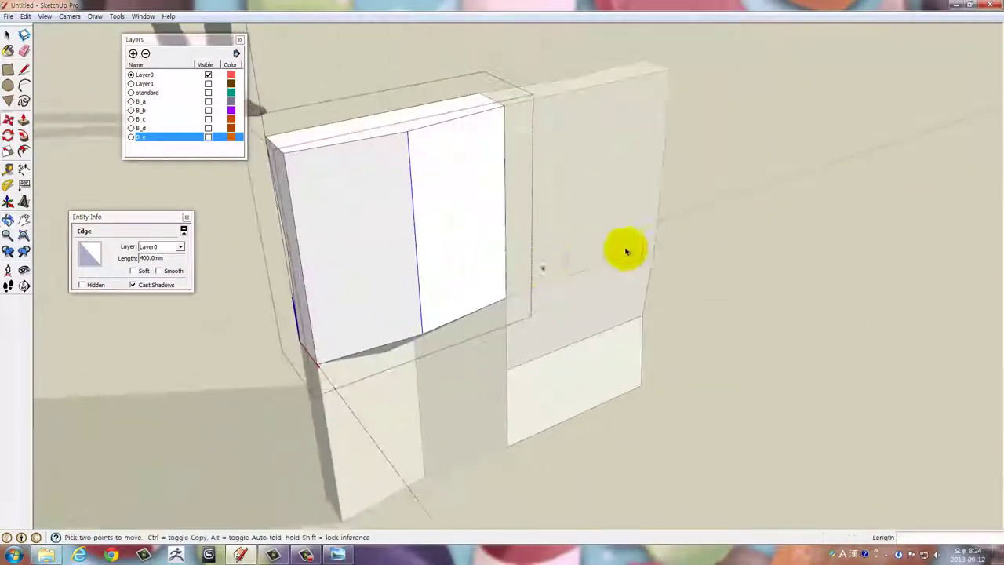
pyautogui.click(790, 225)
pyautogui.press('space')
pyautogui.moveTo(789, 225); pyautogui.dragTo(274, 313)
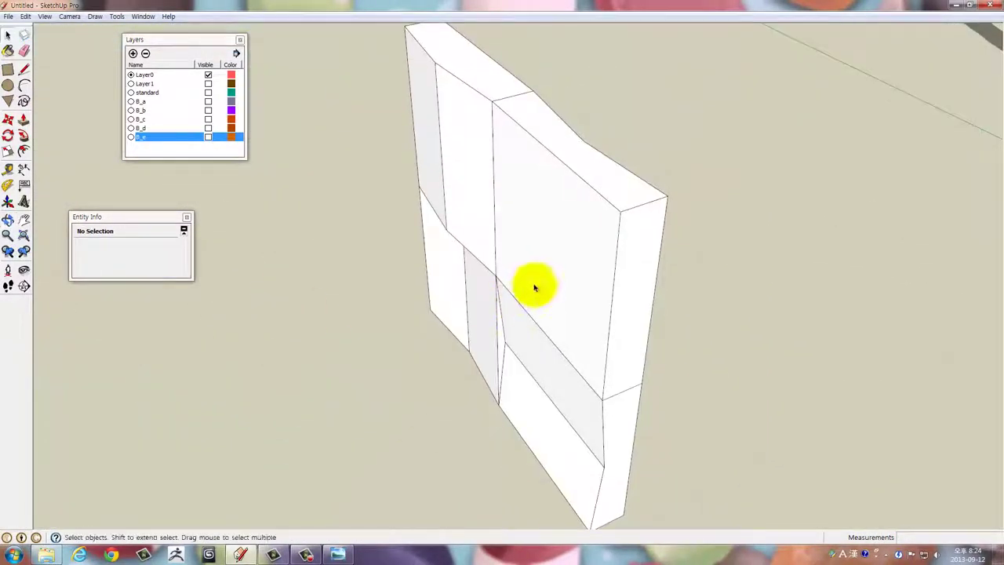
pyautogui.moveTo(533, 288); pyautogui.dragTo(717, 220)
# Open the upper-right brick and draw a line splitting its front face
pyautogui.click(650, 210)
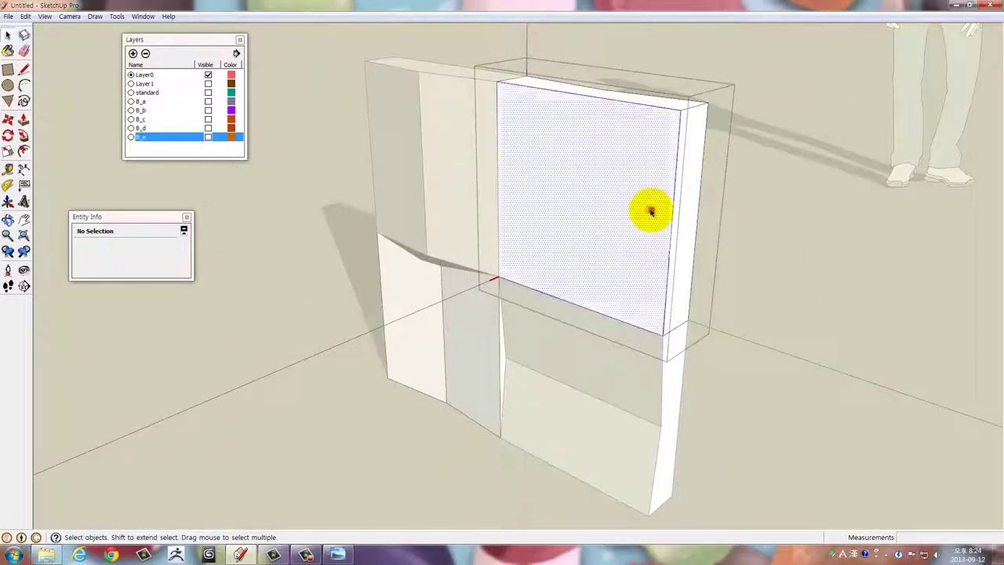
pyautogui.doubleClick(650, 210)
pyautogui.moveTo(650, 208); pyautogui.dragTo(682, 316)
pyautogui.click(655, 228)
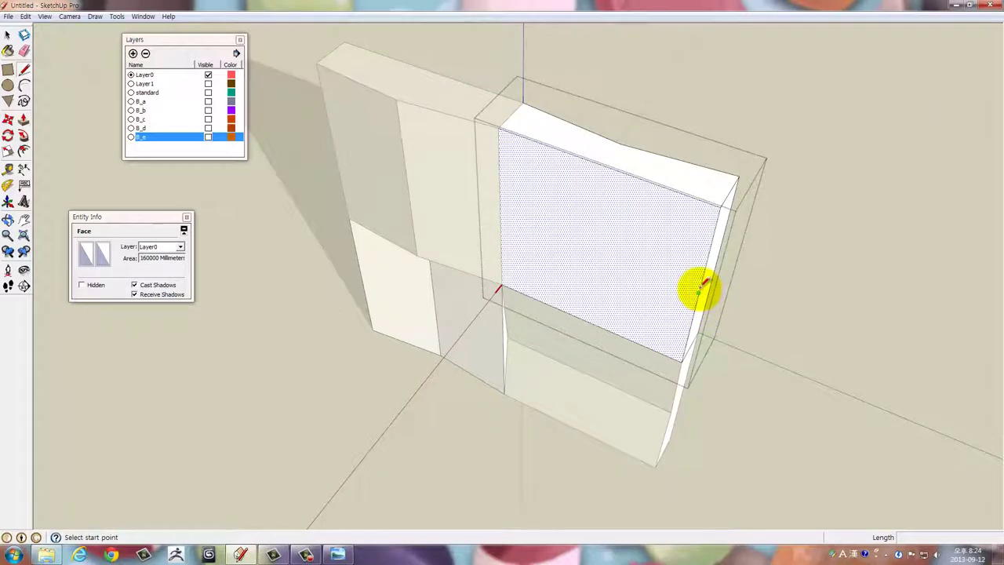
pyautogui.click(504, 213)
pyautogui.moveTo(531, 246); pyautogui.dragTo(525, 163)
# Move the dividing edge to fold the upper-right brick's face
pyautogui.press('space')
pyautogui.press('m')
pyautogui.click(537, 184)
pyautogui.click(636, 207)
pyautogui.moveTo(636, 207); pyautogui.dragTo(560, 349)
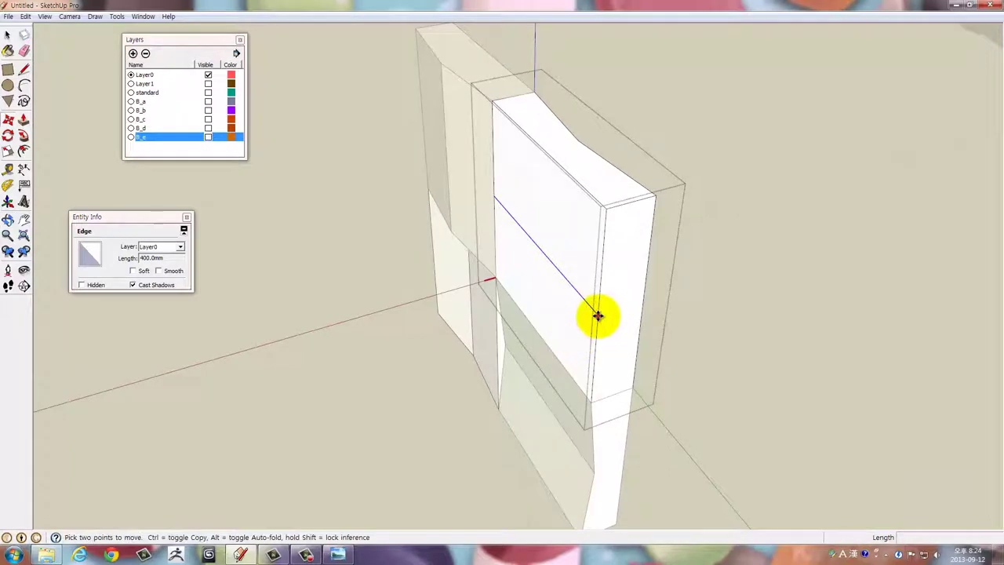
pyautogui.click(588, 319)
pyautogui.moveTo(540, 338); pyautogui.dragTo(976, 165)
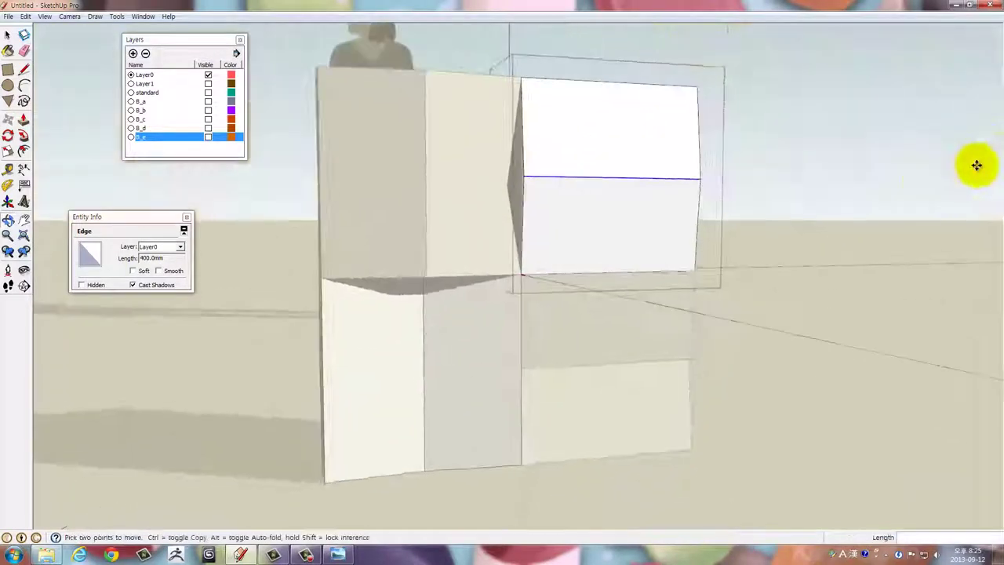
# Clear the selection and inspect the finished four-brick wall from several angles
pyautogui.press('space')
pyautogui.click(730, 236)
pyautogui.moveTo(731, 235); pyautogui.dragTo(589, 264)
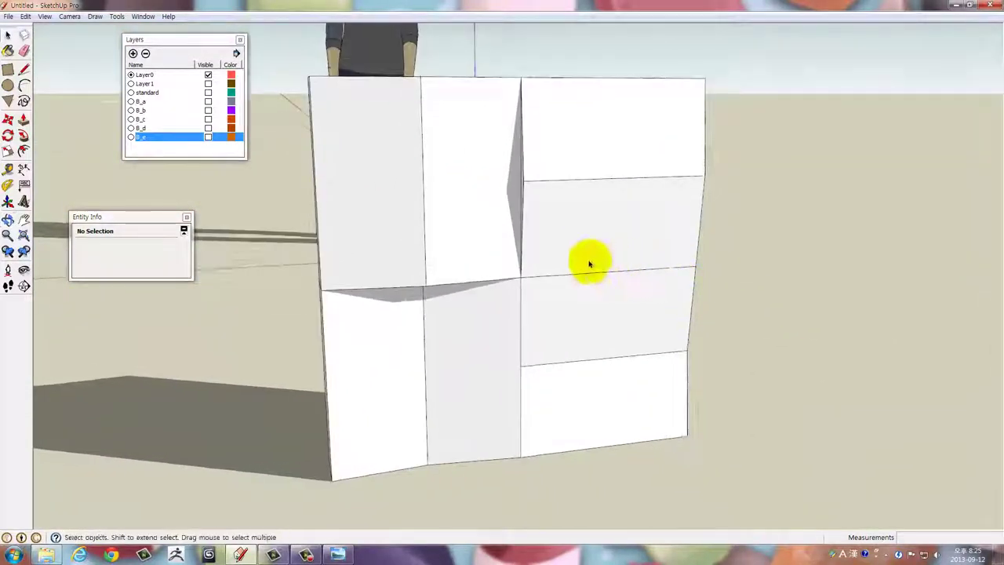
pyautogui.click(484, 330)
pyautogui.moveTo(542, 305); pyautogui.dragTo(359, 460)
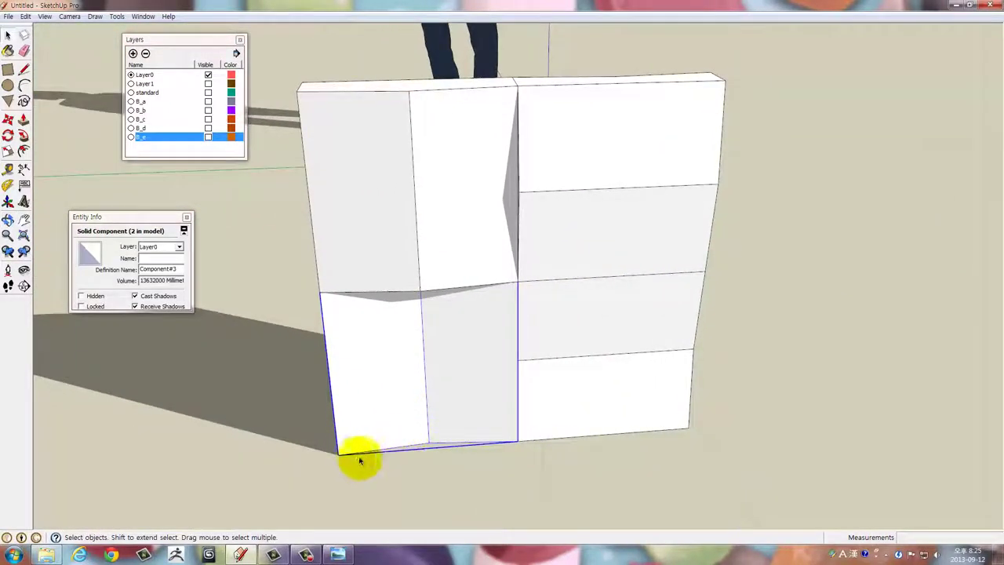
pyautogui.moveTo(679, 348); pyautogui.dragTo(619, 460)
# Copy the creased four-slab wall 800 mm along its length
pyautogui.click(569, 366)
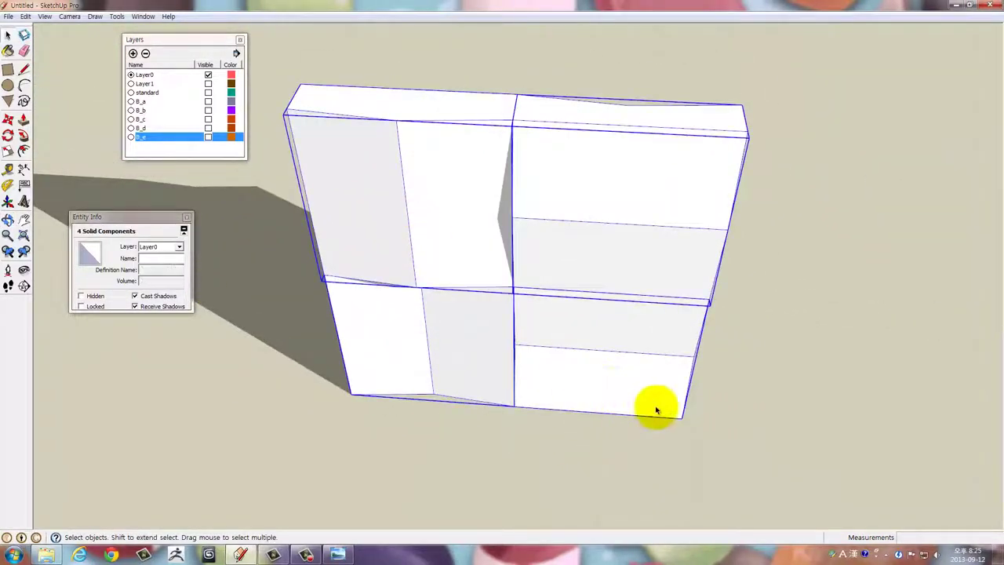
pyautogui.press('m')
pyautogui.click(682, 421)
pyautogui.press('ctrl')
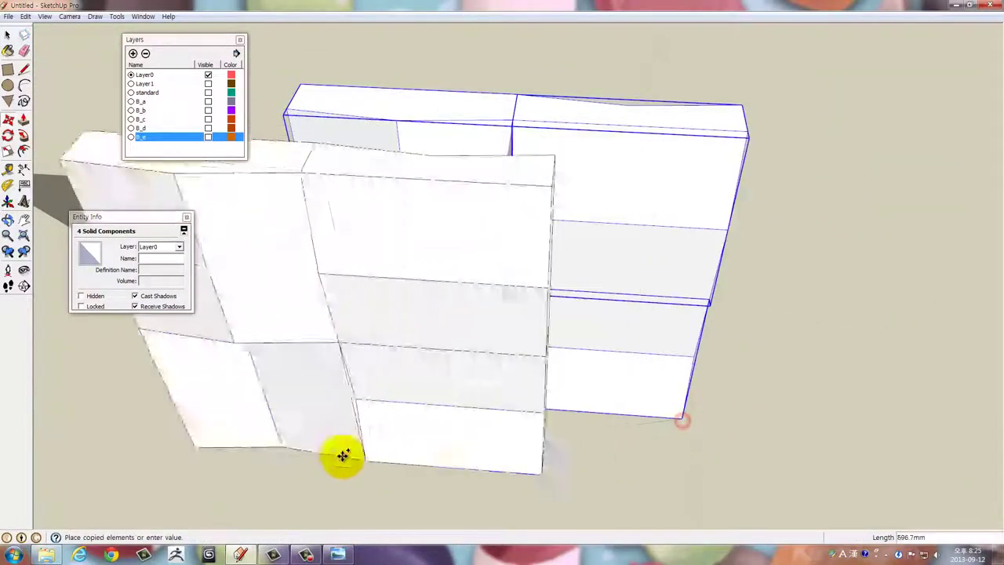
pyautogui.click(343, 390)
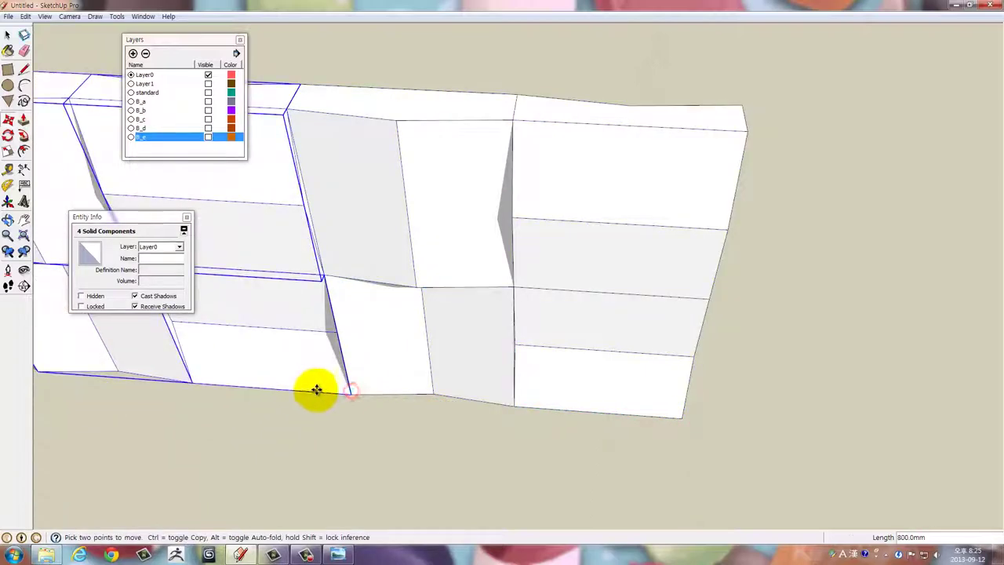
# Window-select all 24 brick components of the lengthened wall
pyautogui.moveTo(316, 389); pyautogui.dragTo(799, 418)
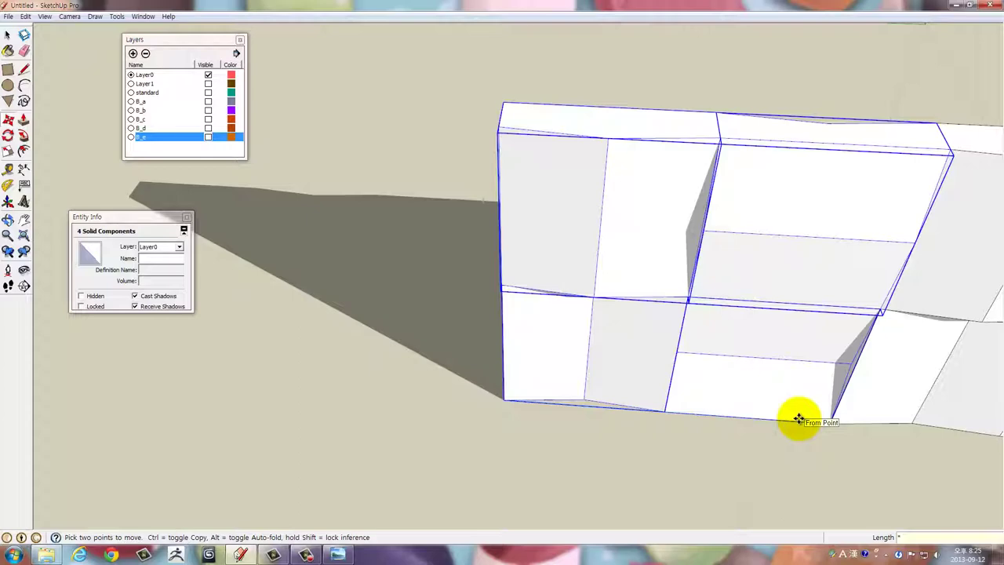
pyautogui.scroll(-3)
pyautogui.scroll(3)
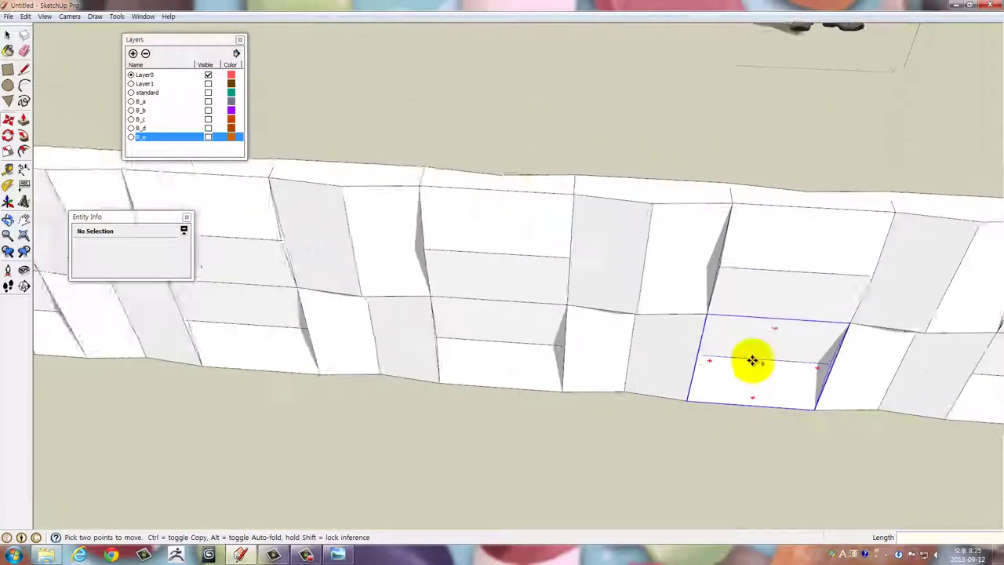
pyautogui.scroll(3)
pyautogui.scroll(-3)
pyautogui.moveTo(740, 360); pyautogui.dragTo(560, 325)
pyautogui.moveTo(369, 183); pyautogui.dragTo(583, 433)
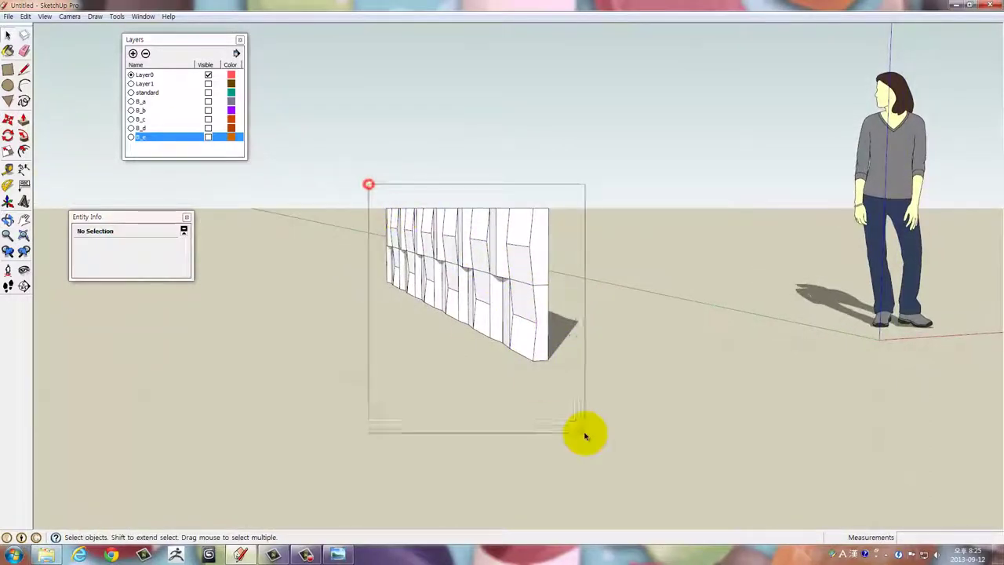
pyautogui.moveTo(583, 433); pyautogui.dragTo(593, 479)
pyautogui.scroll(3)
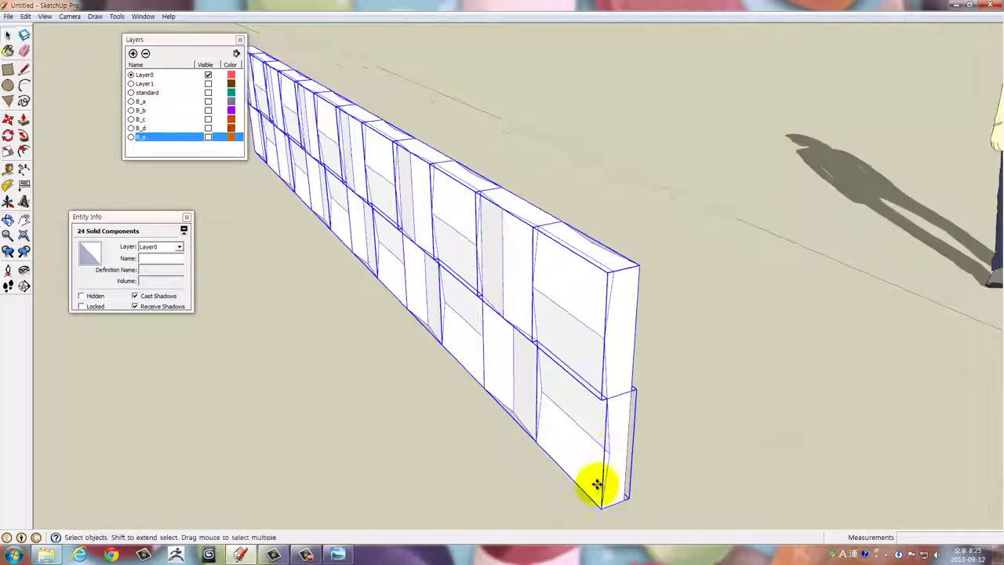
# Copy the wall upward and stack it on top of the original
pyautogui.press('m')
pyautogui.click(599, 508)
pyautogui.press('ctrl')
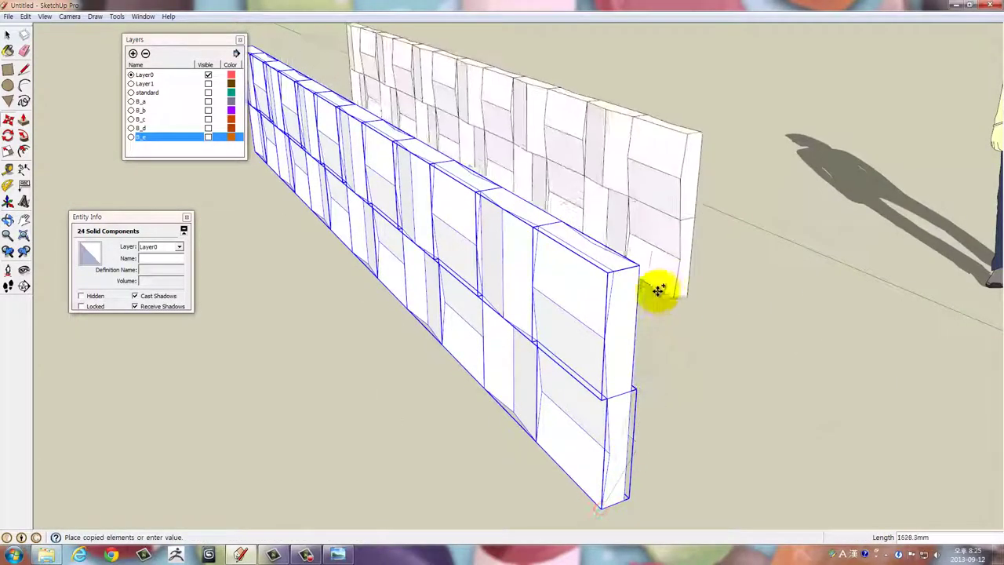
pyautogui.click(620, 270)
pyautogui.write('*3')
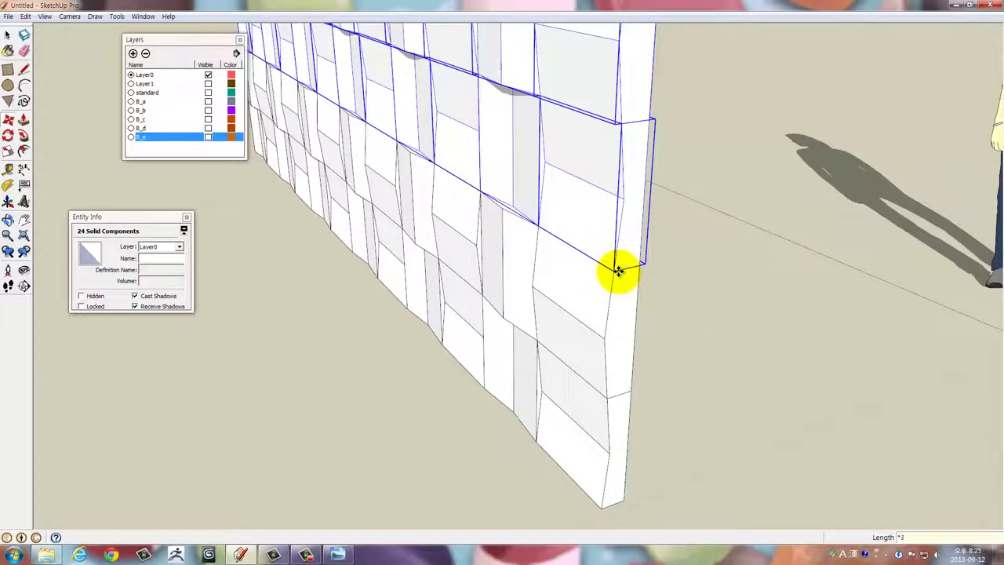
pyautogui.press('Return')
# Window-select the entire 96-component stacked wall
pyautogui.press('space')
pyautogui.moveTo(621, 227); pyautogui.dragTo(363, 206)
pyautogui.scroll(-3)
pyautogui.moveTo(616, 224); pyautogui.dragTo(476, 271)
pyautogui.scroll(-3)
pyautogui.press('space')
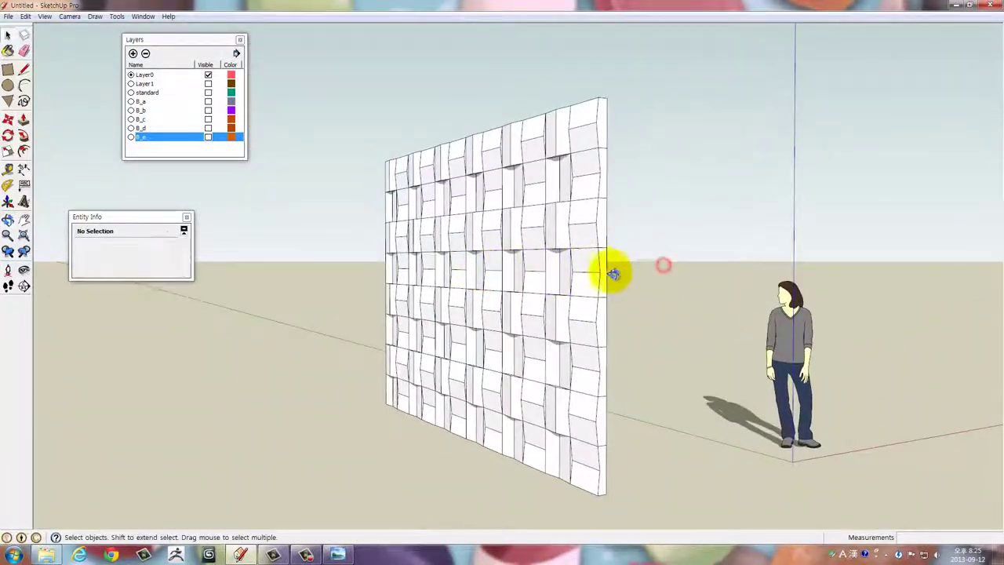
pyautogui.moveTo(614, 273); pyautogui.dragTo(589, 395)
pyautogui.scroll(3)
pyautogui.scroll(3)
pyautogui.scroll(-3)
pyautogui.scroll(-3)
pyautogui.scroll(3)
pyautogui.scroll(-3)
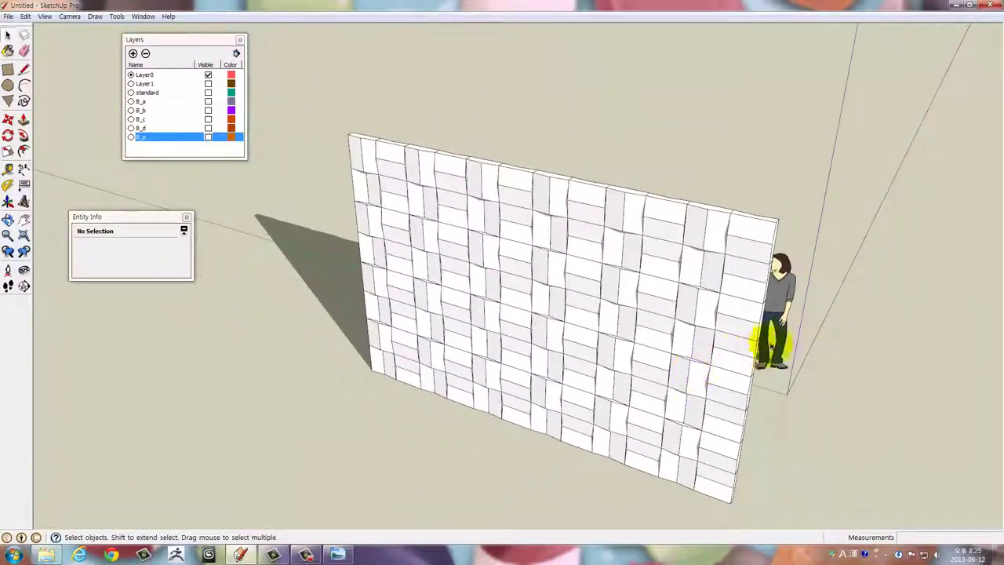
pyautogui.moveTo(750, 347); pyautogui.dragTo(527, 255)
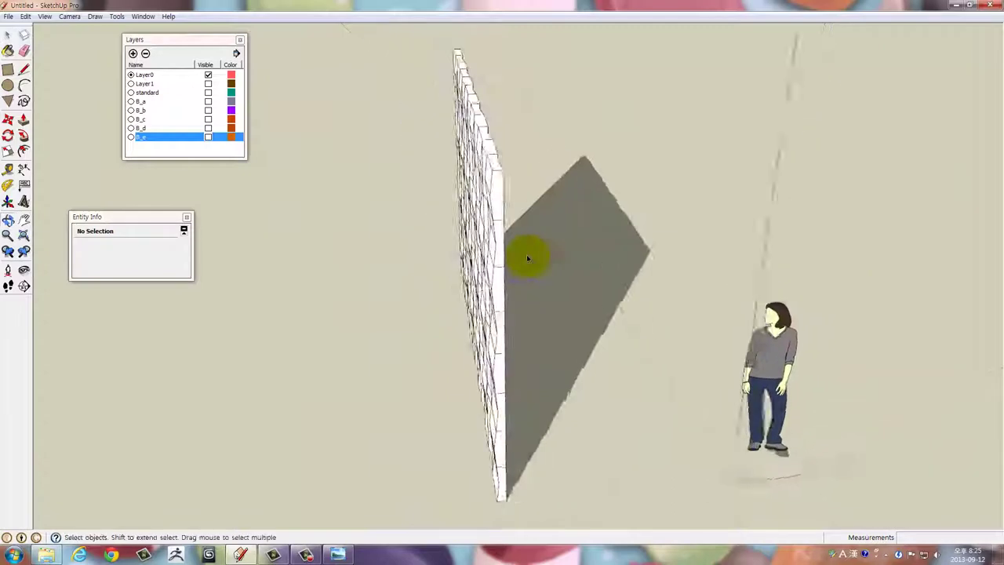
pyautogui.scroll(-3)
pyautogui.moveTo(410, 101); pyautogui.dragTo(612, 401)
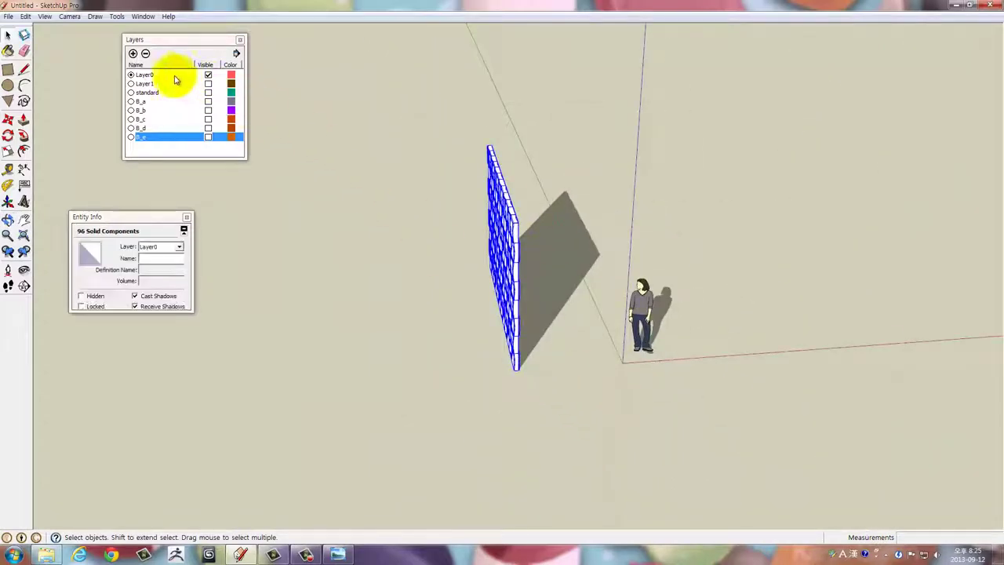
# Add layer B_f, assign the wall to it, and hide B_f
pyautogui.click(132, 53)
pyautogui.write('B_f')
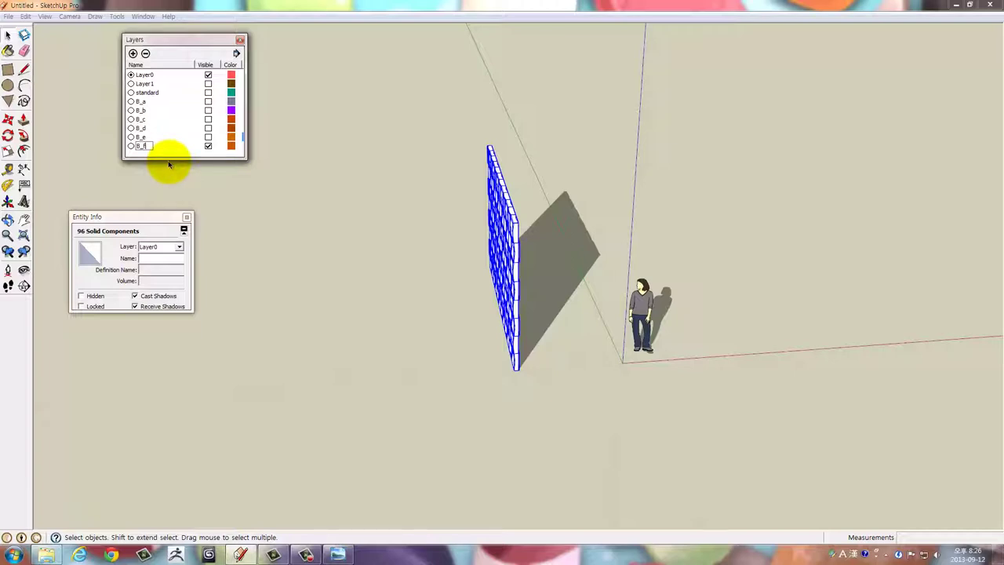
pyautogui.click(166, 248)
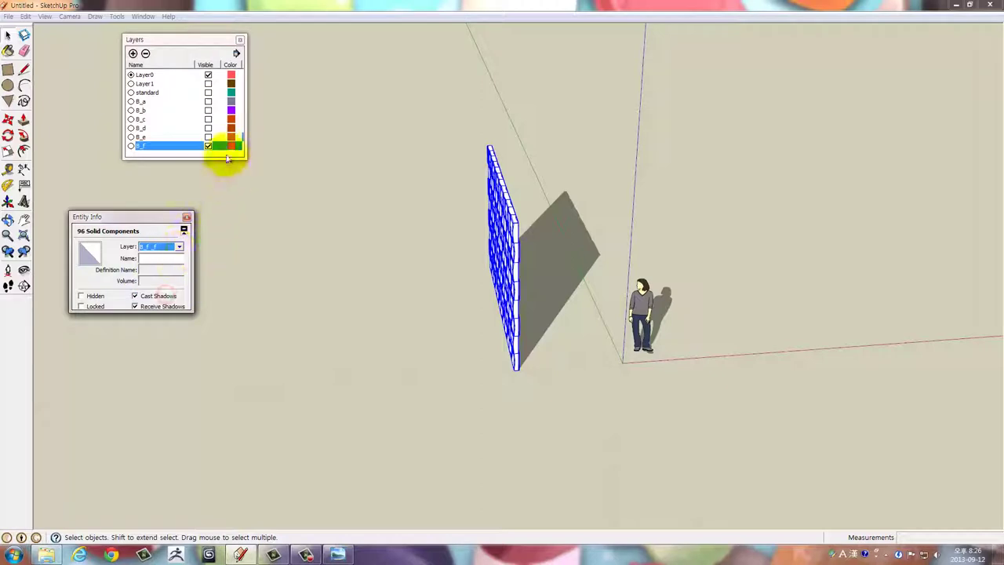
pyautogui.click(208, 146)
pyautogui.click(305, 199)
# Add a new layer B_g and make it the current layer
pyautogui.moveTo(477, 311); pyautogui.dragTo(975, 397)
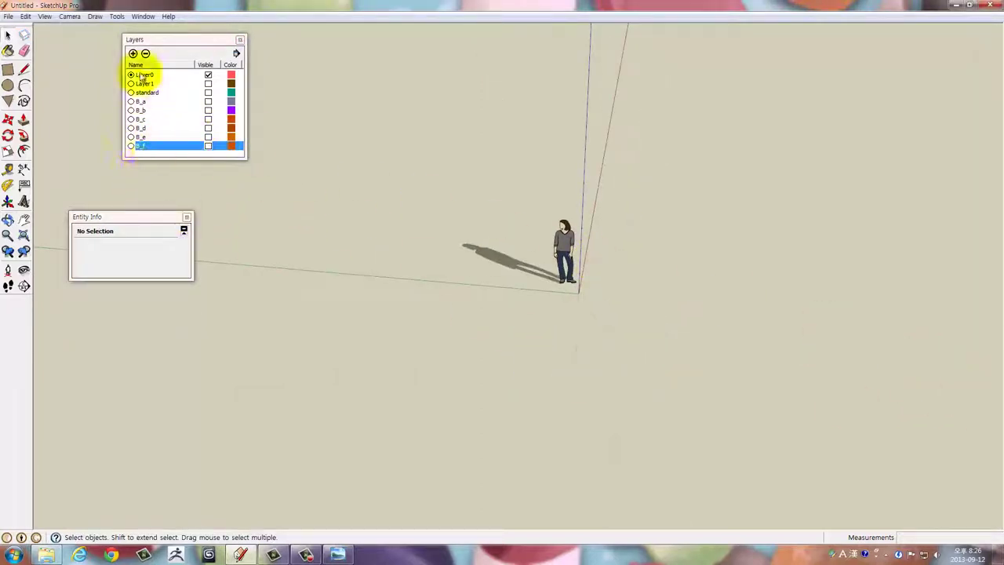
pyautogui.click(131, 53)
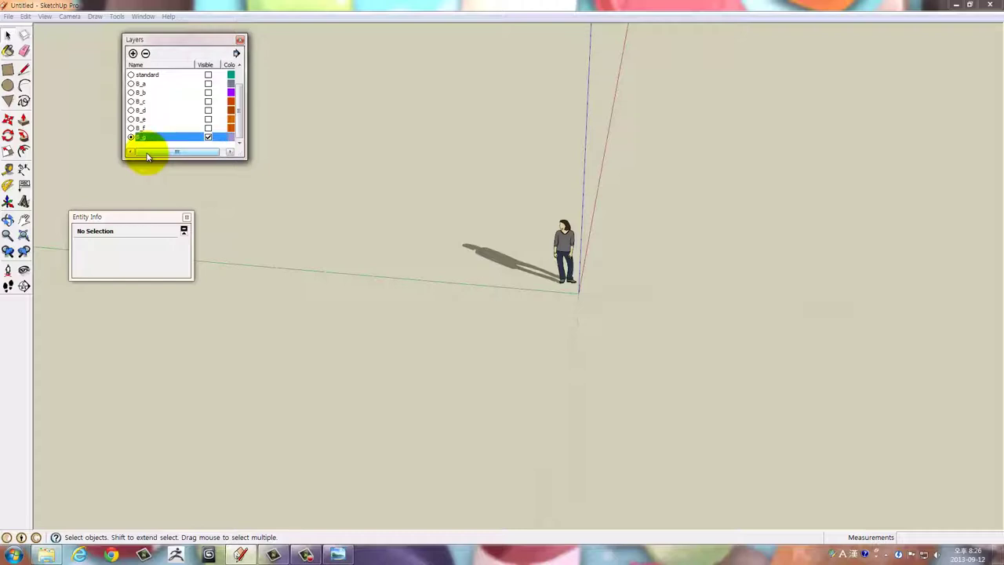
pyautogui.moveTo(563, 329); pyautogui.dragTo(146, 191)
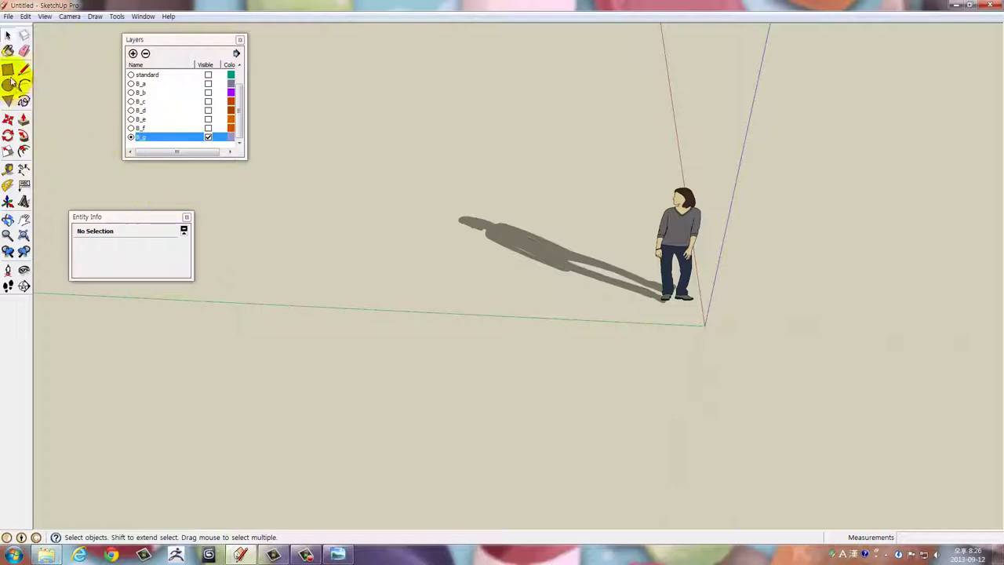
# Draw a 100 × 200 mm rectangle from the origin beside the figure
pyautogui.click(8, 69)
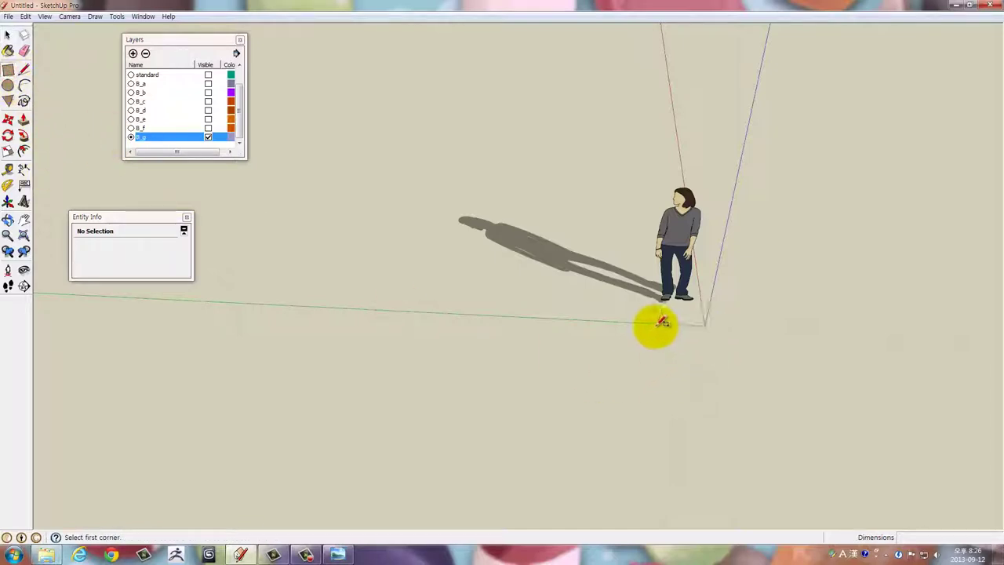
pyautogui.click(708, 320)
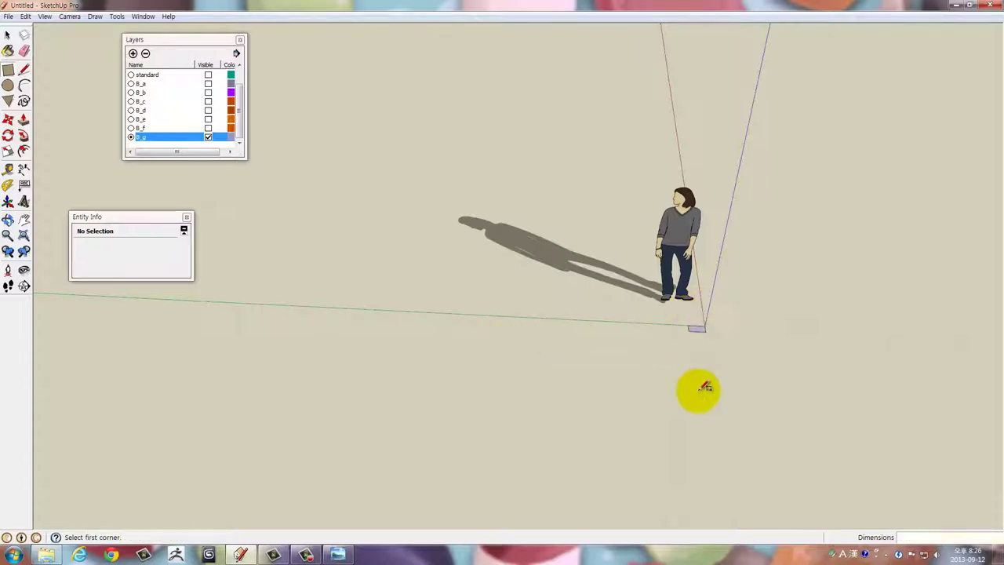
pyautogui.scroll(3)
pyautogui.scroll(3)
pyautogui.scroll(3)
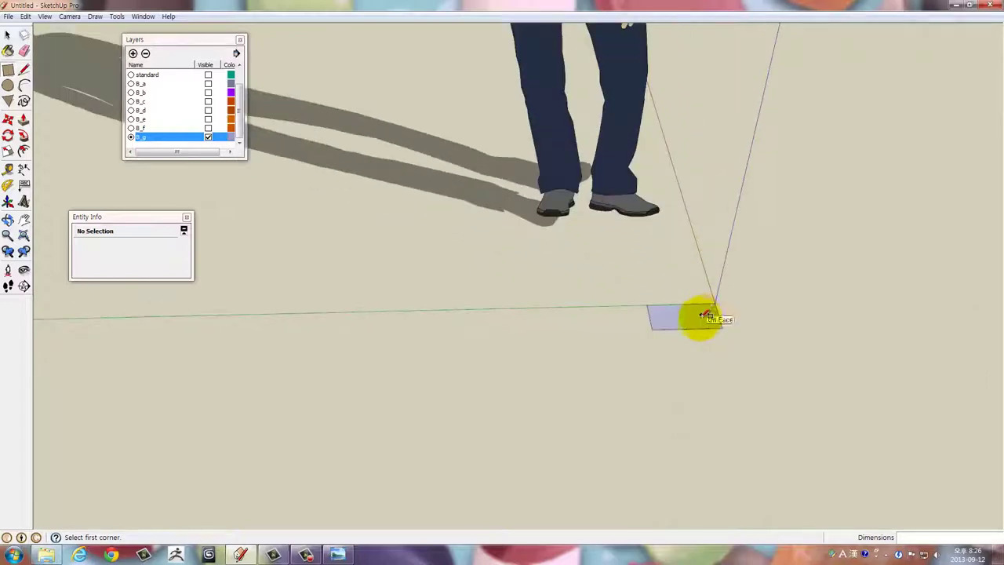
pyautogui.scroll(3)
# Push/pull the rectangle up into a box of brick height
pyautogui.moveTo(690, 328); pyautogui.dragTo(690, 292)
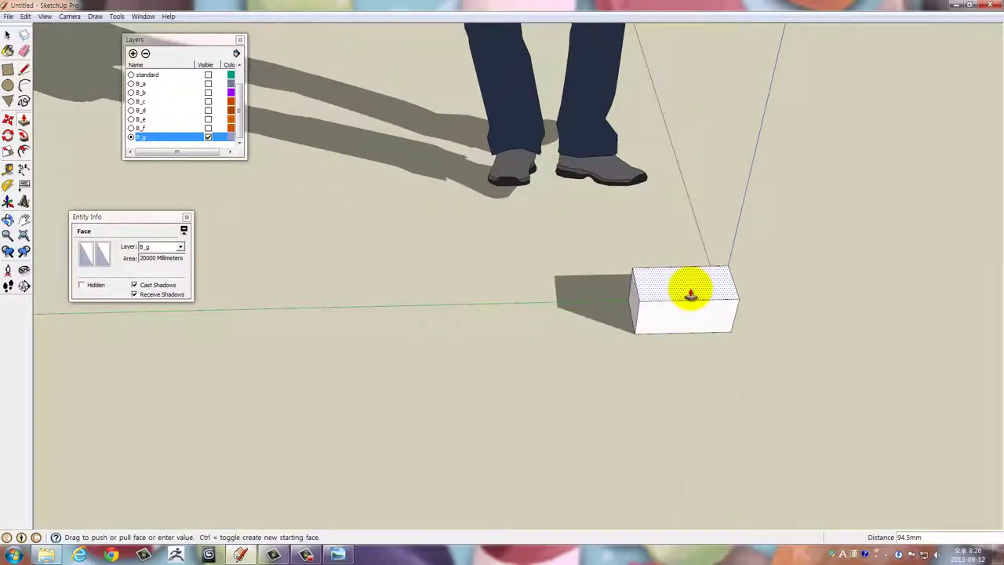
pyautogui.moveTo(690, 294); pyautogui.dragTo(698, 300)
pyautogui.press('space')
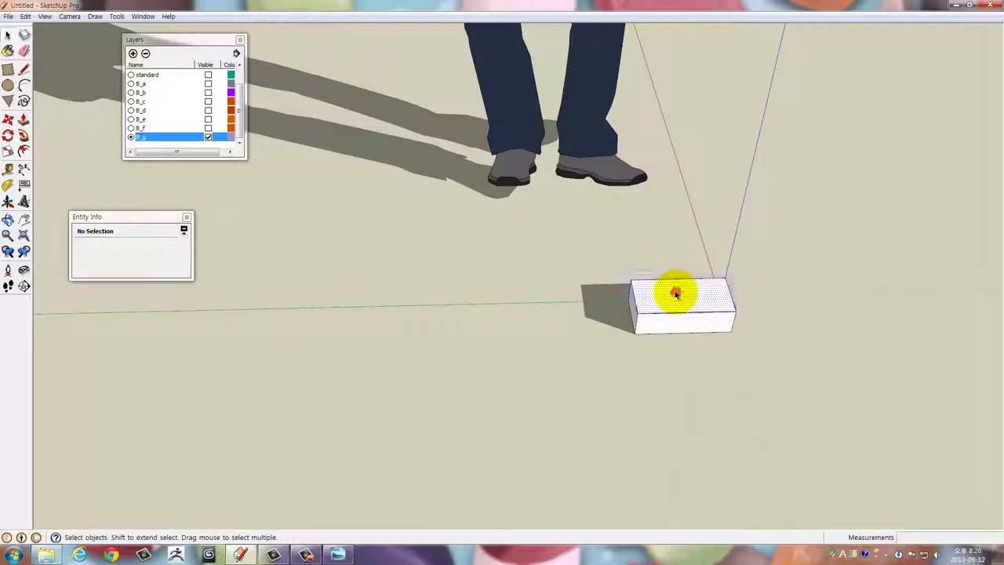
pyautogui.rightClick(676, 292)
# Make the box a group and copy the brick, offset, on top of it
pyautogui.click(709, 384)
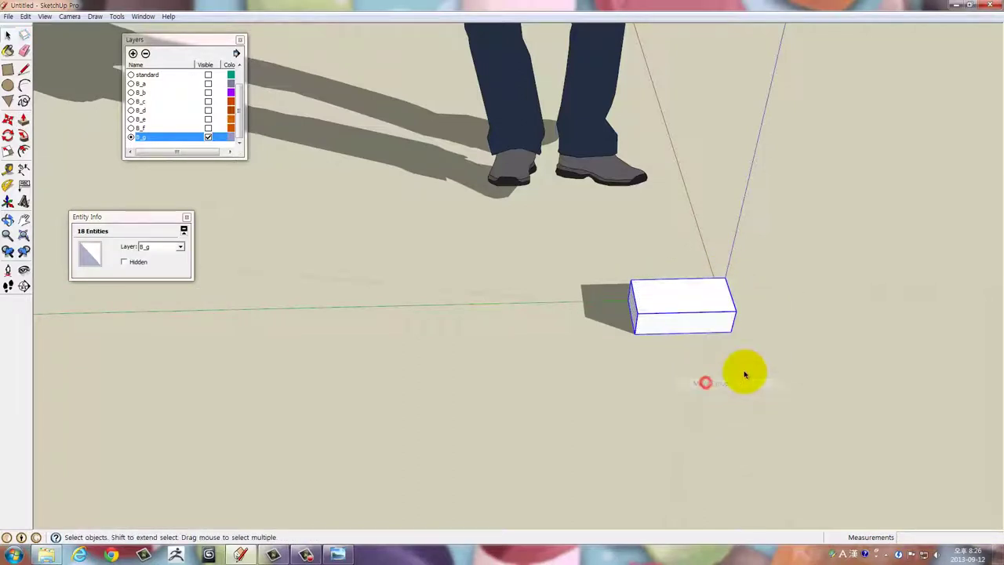
pyautogui.moveTo(740, 374); pyautogui.dragTo(700, 351)
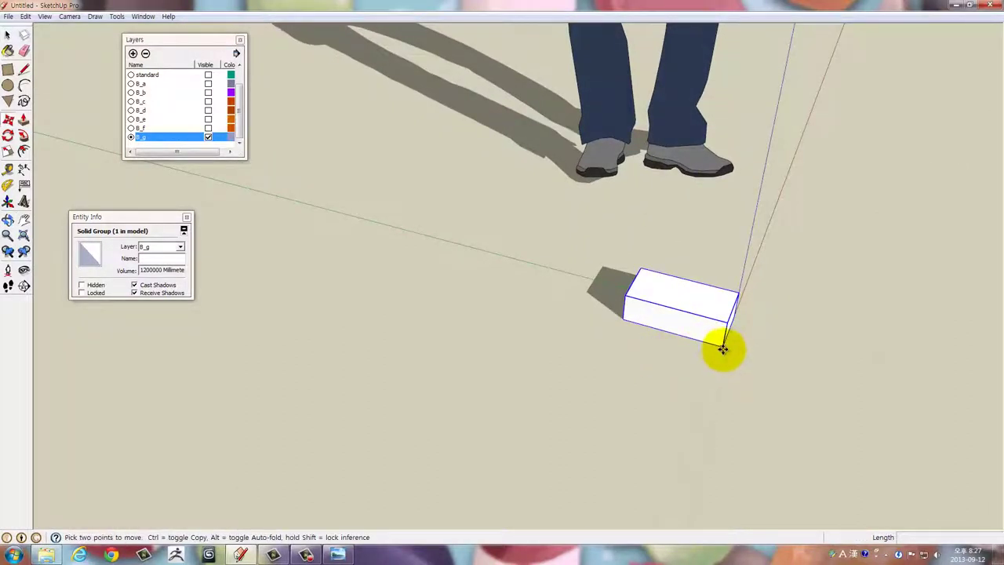
pyautogui.click(720, 339)
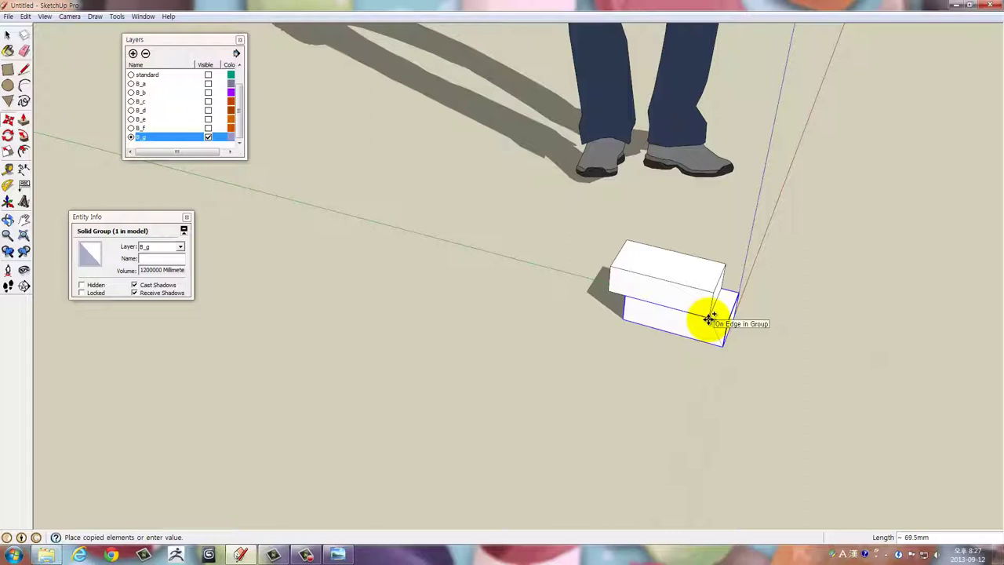
pyautogui.click(708, 317)
pyautogui.moveTo(708, 314); pyautogui.dragTo(706, 332)
# Copy the two-brick pair upward to make a staggered stack of four
pyautogui.click(655, 315)
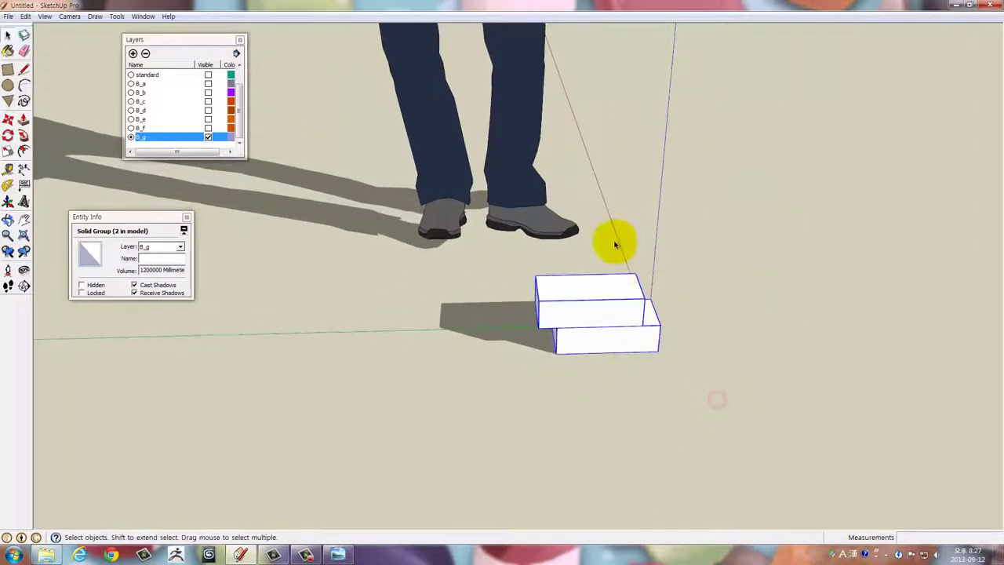
pyautogui.moveTo(616, 236); pyautogui.dragTo(653, 344)
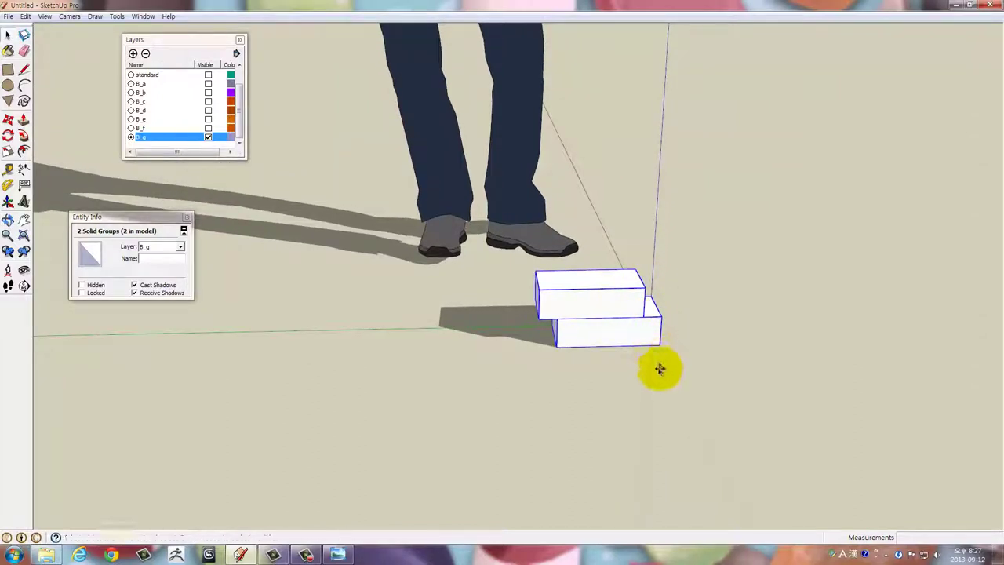
pyautogui.press('m')
pyautogui.click(556, 345)
pyautogui.press('ctrl')
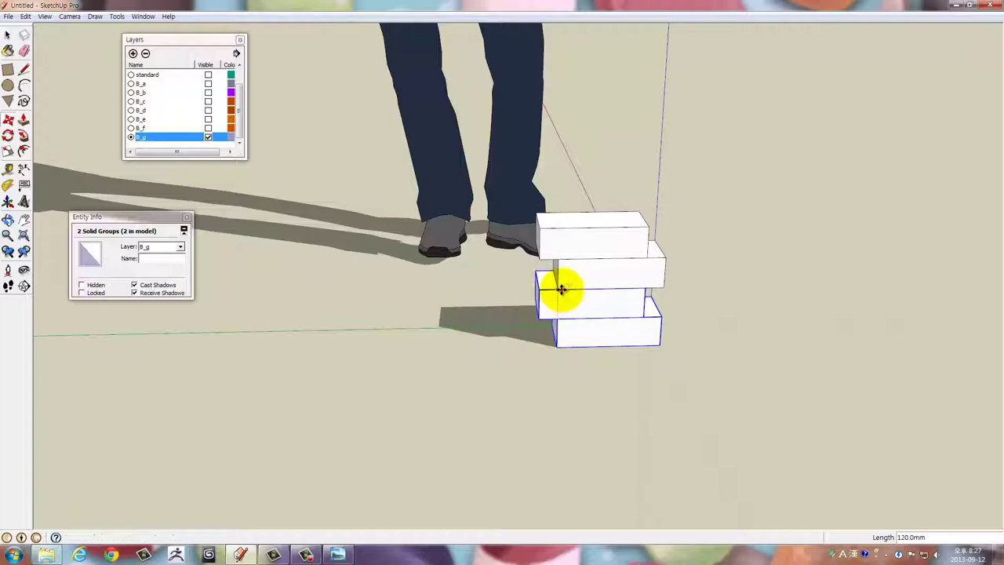
pyautogui.click(561, 290)
pyautogui.moveTo(562, 290); pyautogui.dragTo(698, 385)
# Copy the four-brick stack sideways to form a second stack beside it
pyautogui.press('space')
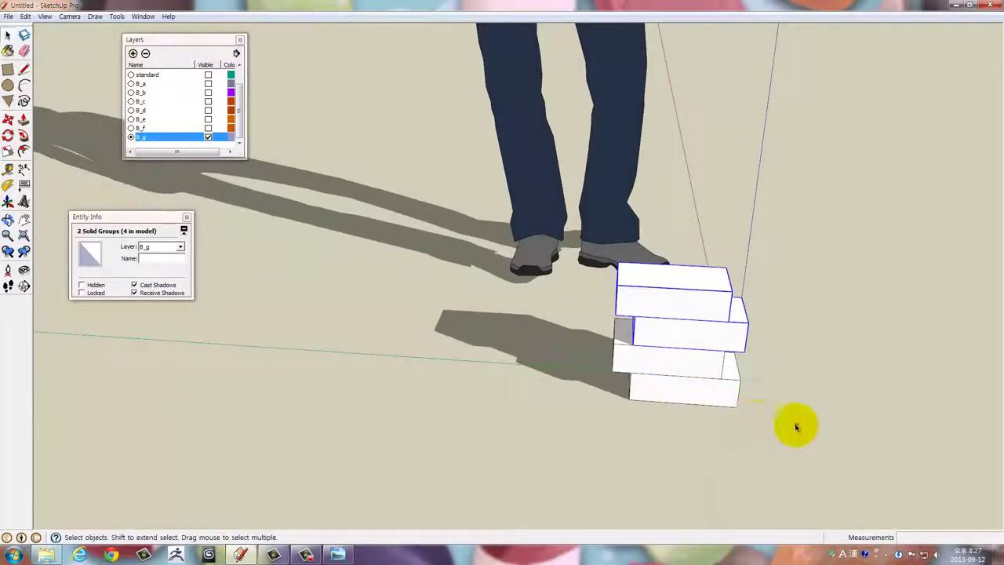
pyautogui.click(728, 320)
pyautogui.scroll(3)
pyautogui.scroll(3)
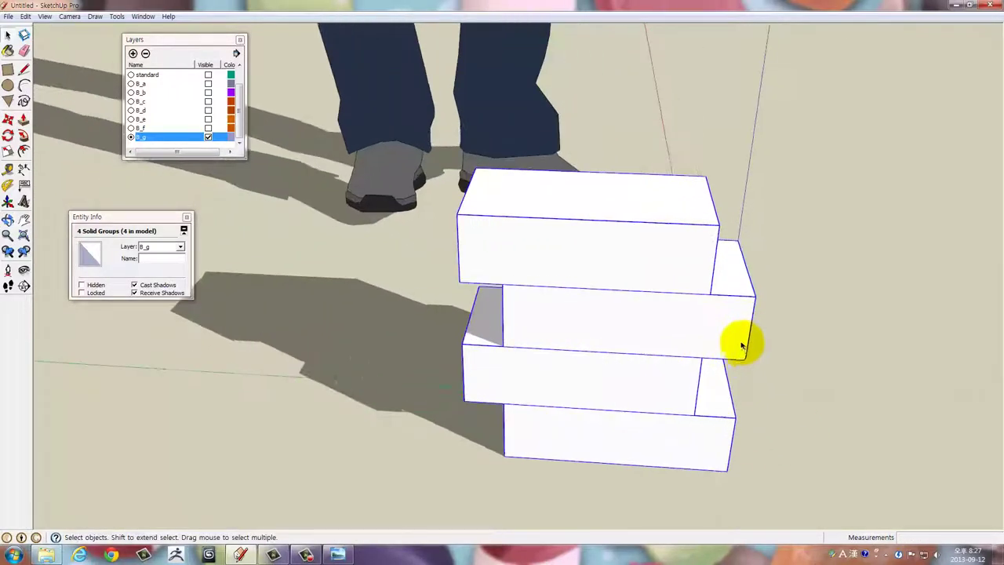
pyautogui.moveTo(742, 347); pyautogui.dragTo(771, 352)
pyautogui.press('m')
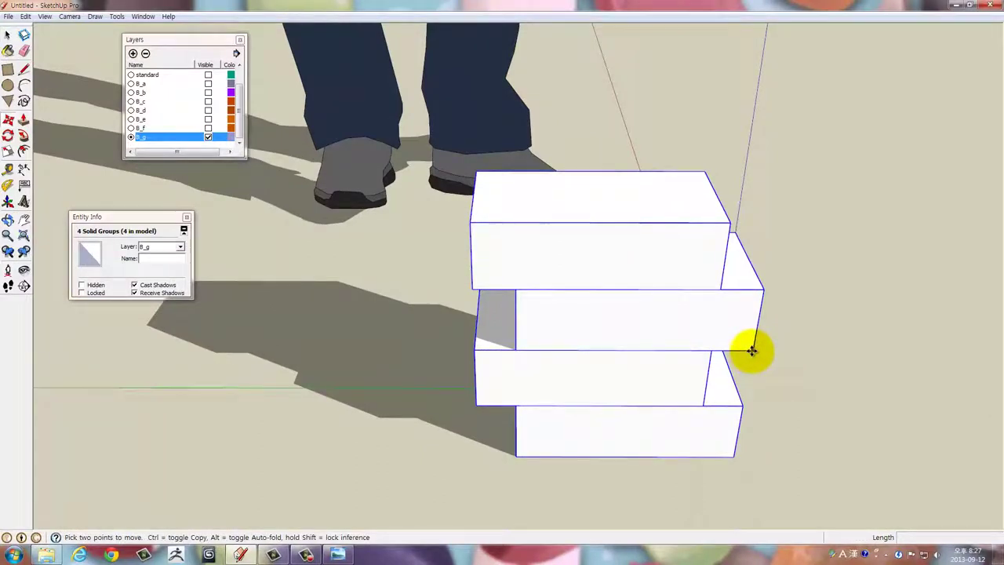
pyautogui.press('ctrl')
pyautogui.click(752, 351)
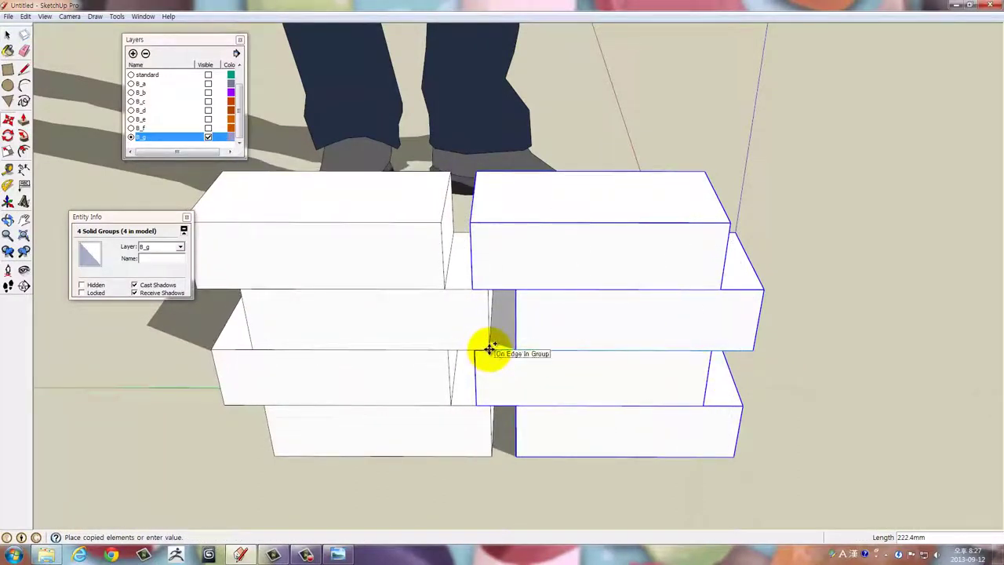
pyautogui.click(489, 347)
pyautogui.moveTo(489, 343); pyautogui.dragTo(372, 372)
pyautogui.scroll(-3)
pyautogui.scroll(3)
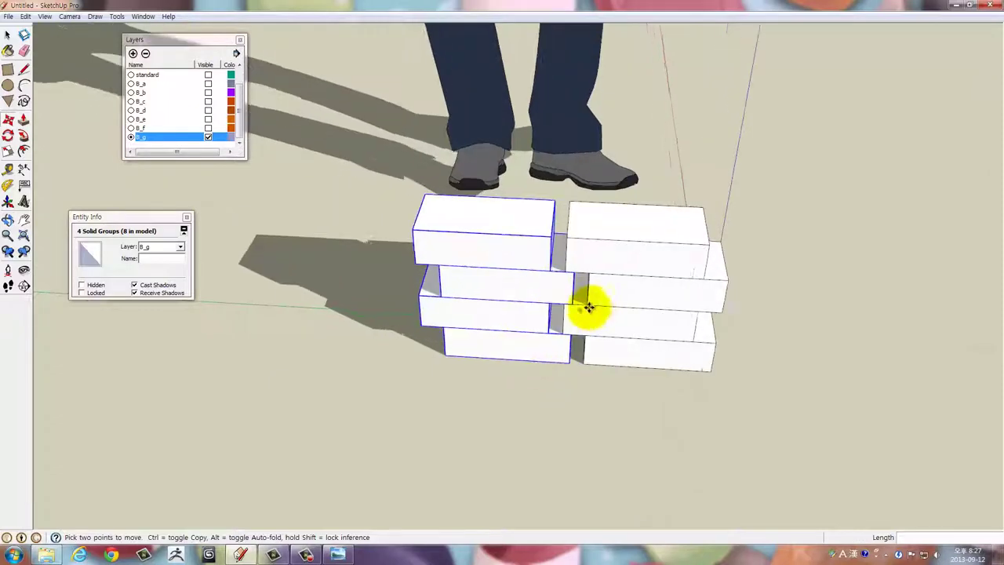
pyautogui.scroll(3)
pyautogui.press('space')
pyautogui.scroll(3)
pyautogui.scroll(3)
# Pick several bricks one by one, then clear that selection
pyautogui.click(593, 292)
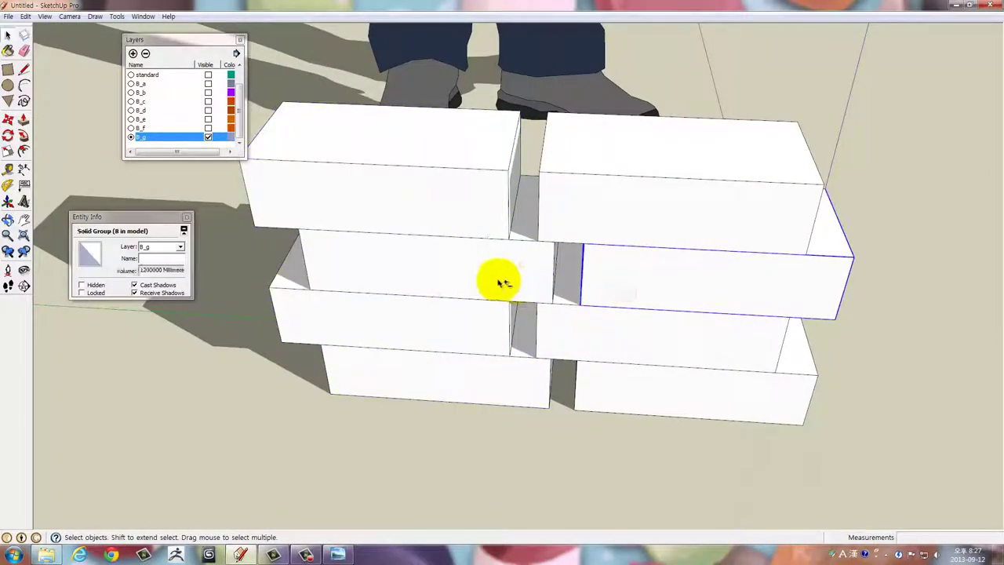
pyautogui.click(501, 281)
pyautogui.click(616, 406)
pyautogui.click(479, 385)
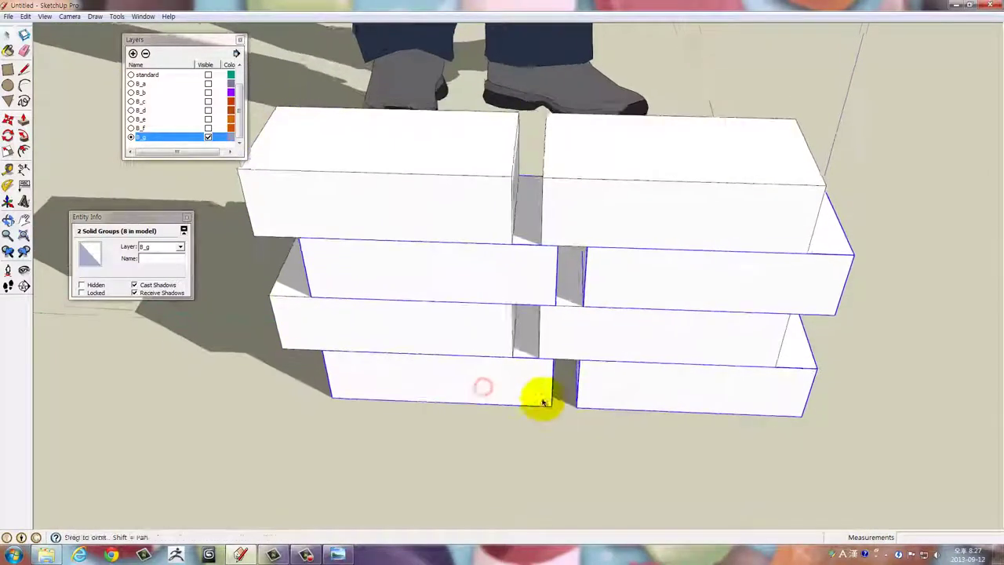
pyautogui.moveTo(538, 399); pyautogui.dragTo(793, 366)
pyautogui.press('space')
pyautogui.click(831, 370)
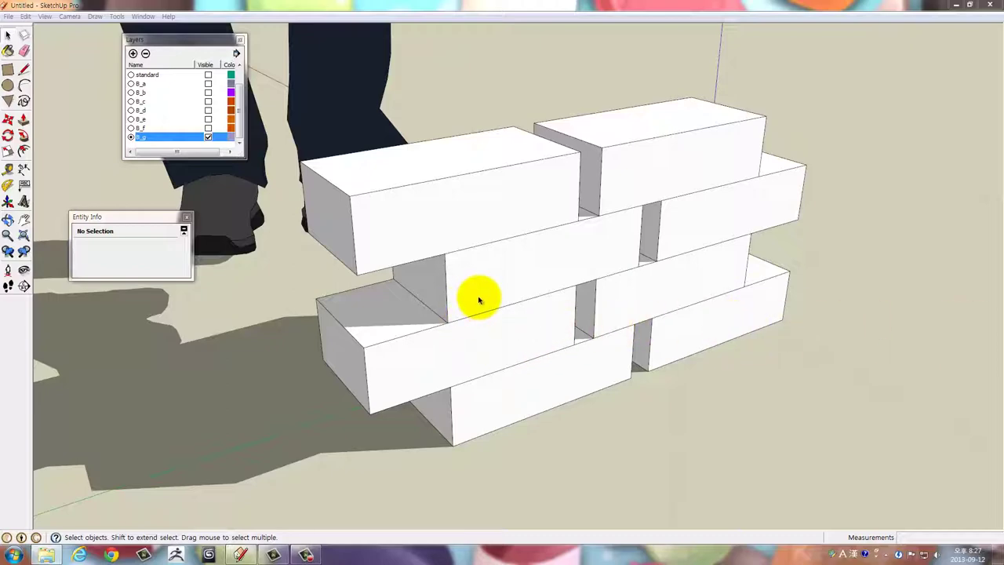
# Window-select all eight bricks of the two-by-four wall
pyautogui.moveTo(480, 298); pyautogui.dragTo(298, 173)
pyautogui.click(480, 268)
pyautogui.scroll(-3)
pyautogui.moveTo(533, 260); pyautogui.dragTo(640, 410)
pyautogui.moveTo(641, 410); pyautogui.dragTo(437, 231)
pyautogui.moveTo(437, 230); pyautogui.dragTo(624, 322)
# Begin copying the wall with Move and Ctrl, cancelling two misplaced attempts
pyautogui.press('m')
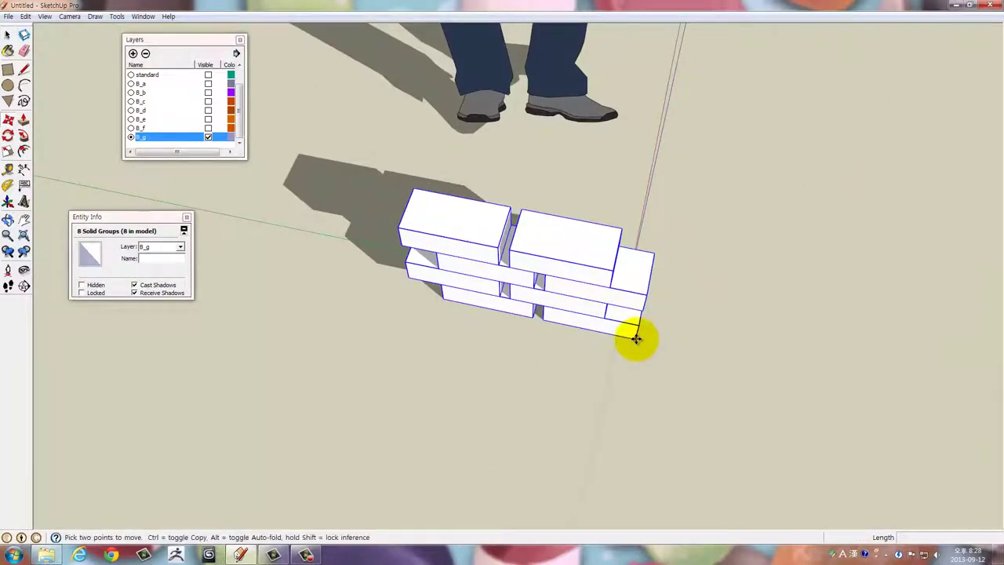
pyautogui.press('ctrl')
pyautogui.click(636, 338)
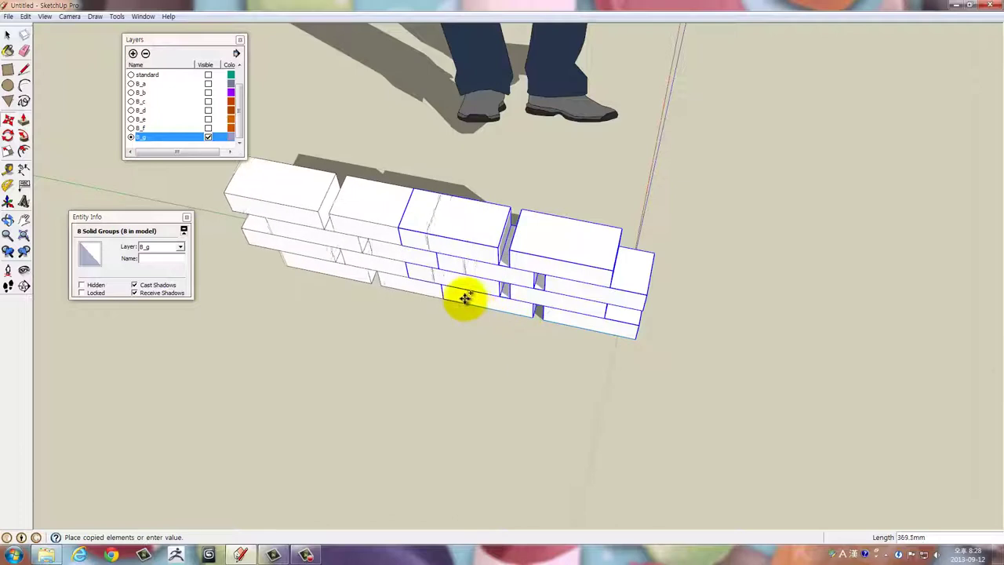
pyautogui.press('Escape')
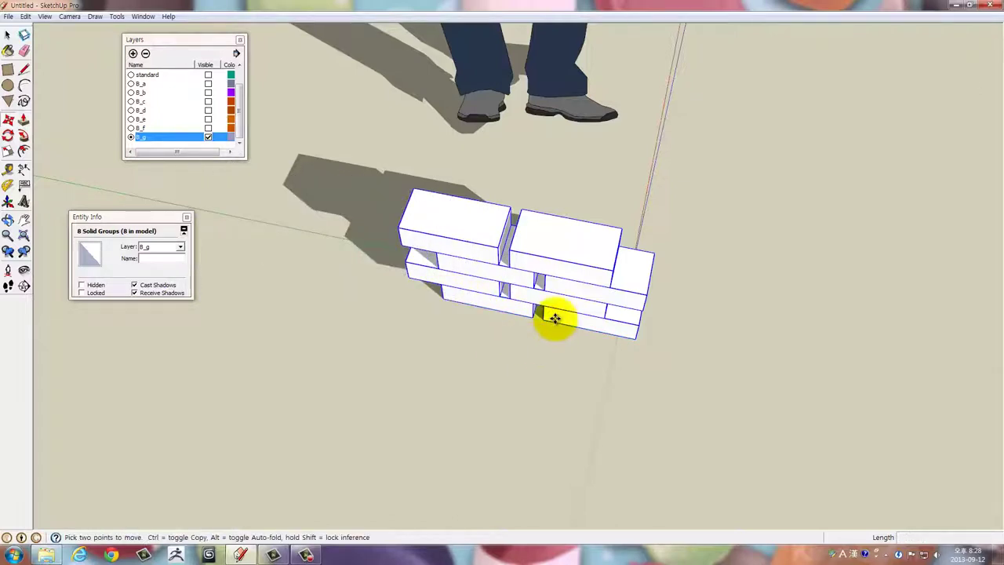
pyautogui.scroll(3)
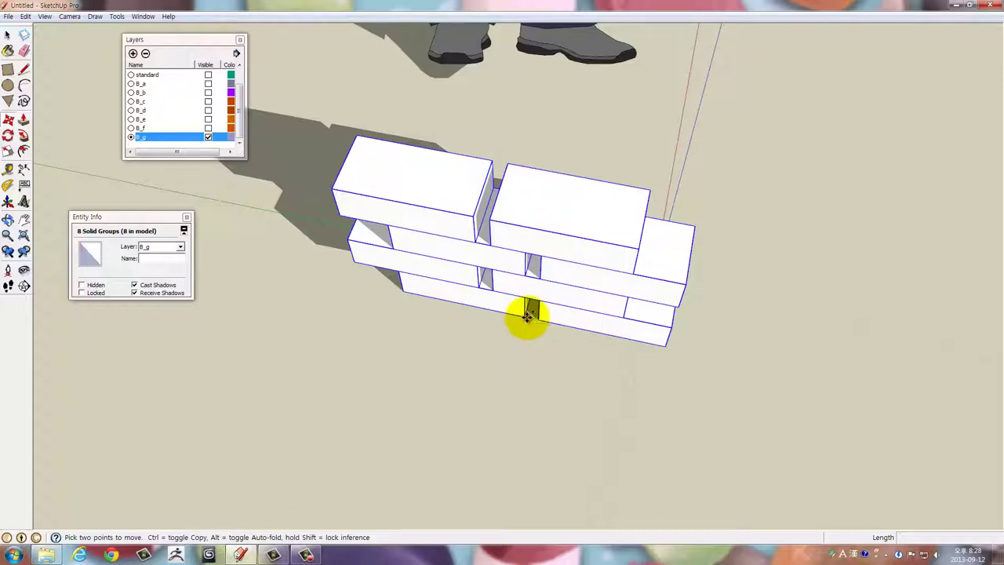
pyautogui.click(526, 314)
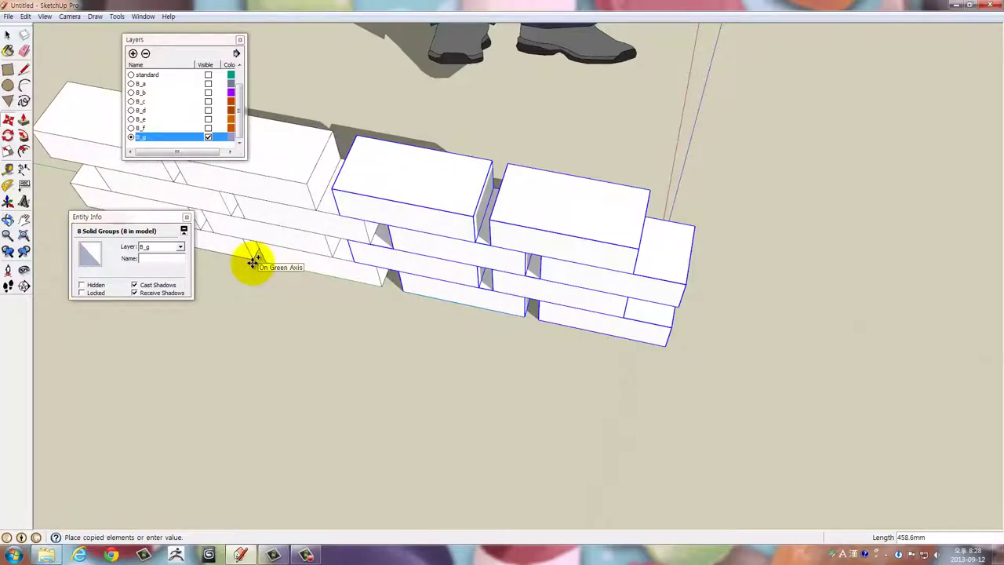
pyautogui.press('Escape')
# Reorient to a clear view of the wall and select all the bricks
pyautogui.moveTo(383, 310); pyautogui.dragTo(722, 208)
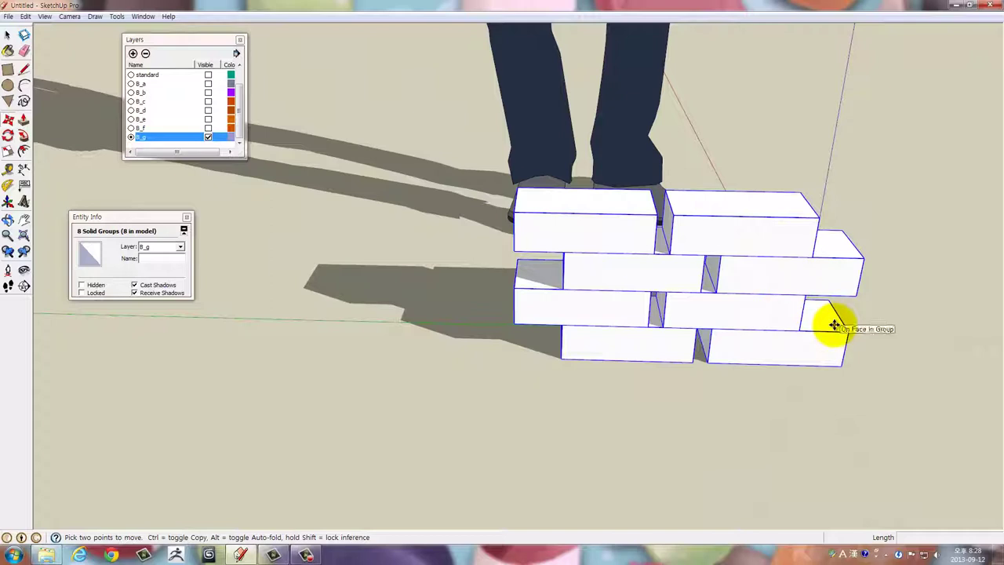
pyautogui.moveTo(839, 342); pyautogui.dragTo(824, 388)
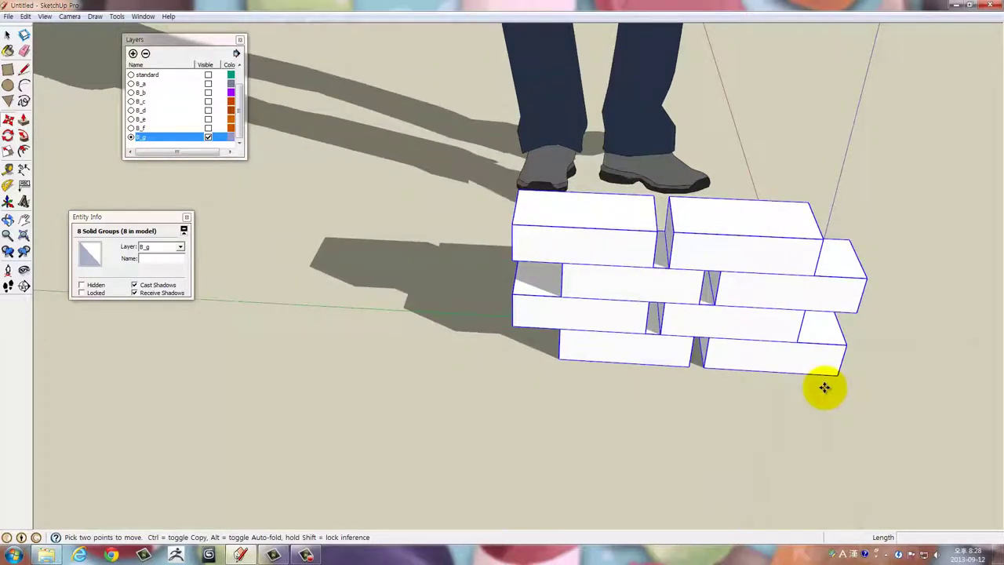
pyautogui.moveTo(824, 387); pyautogui.dragTo(561, 218)
pyautogui.press('space')
pyautogui.click(502, 157)
pyautogui.moveTo(502, 157); pyautogui.dragTo(695, 441)
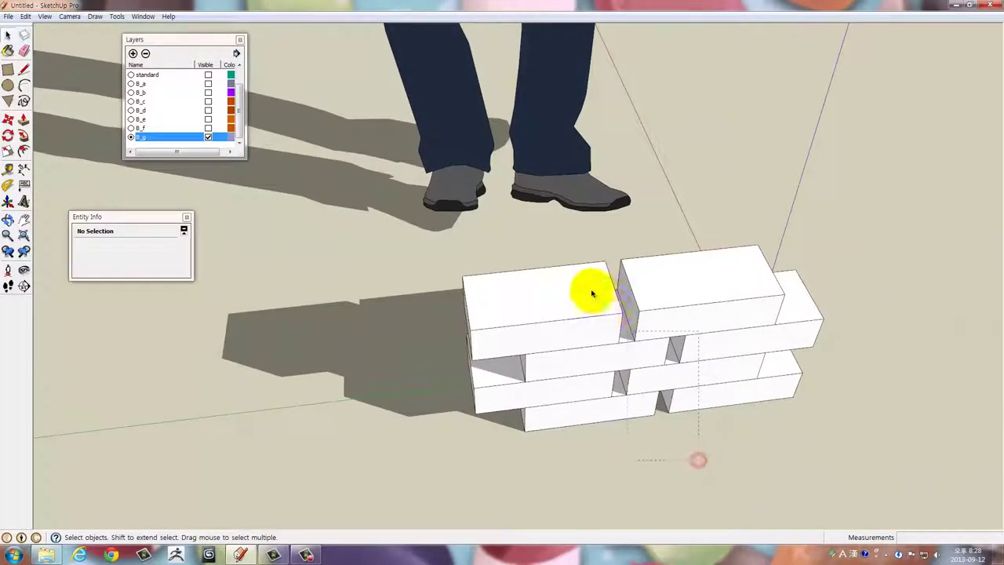
pyautogui.hotkey('ctrl', 'a')
pyautogui.moveTo(644, 326); pyautogui.dragTo(644, 313)
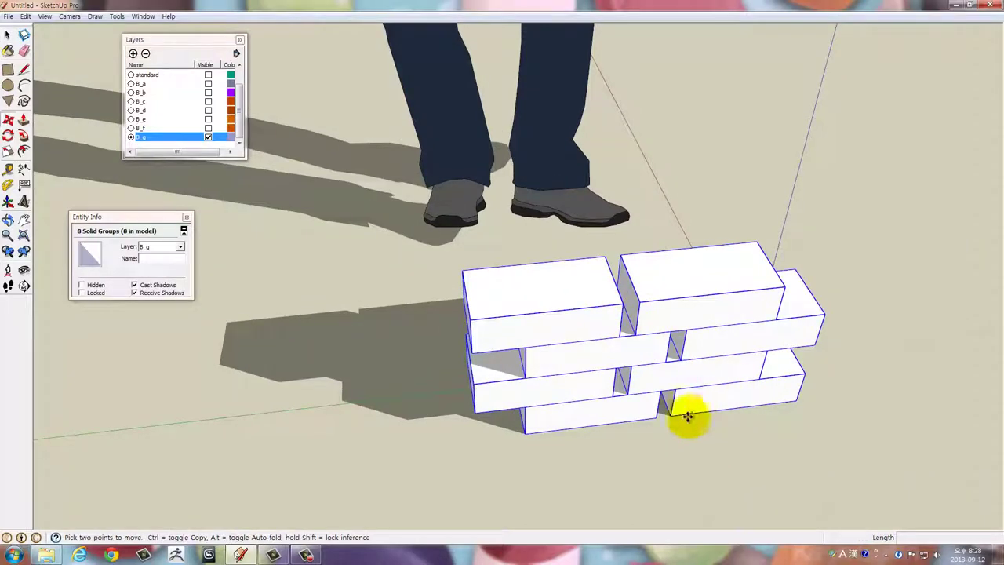
# Copy the wall onto its own top from the bottom corner, repeating it into a 64-brick column
pyautogui.click(670, 415)
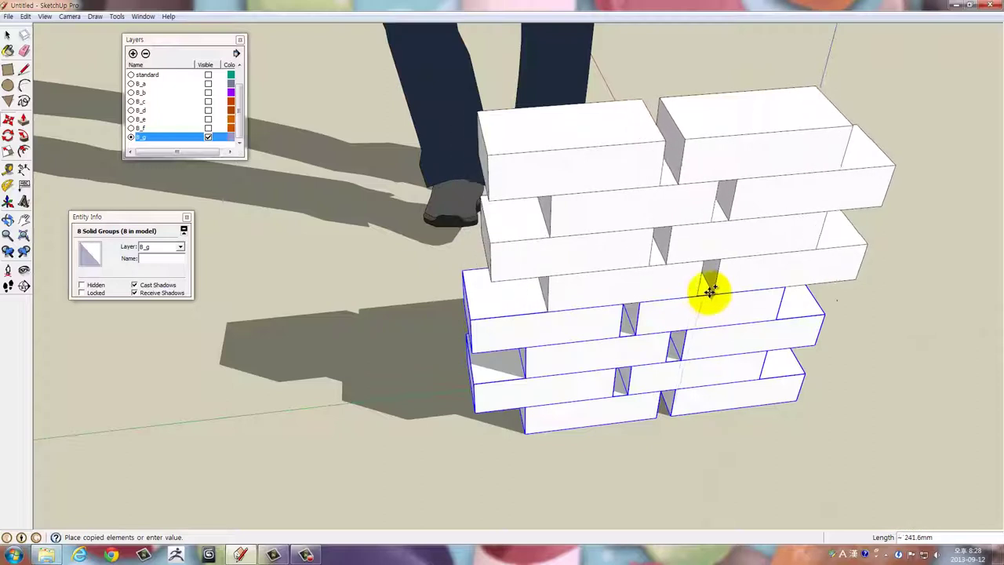
pyautogui.click(694, 292)
pyautogui.write('*7')
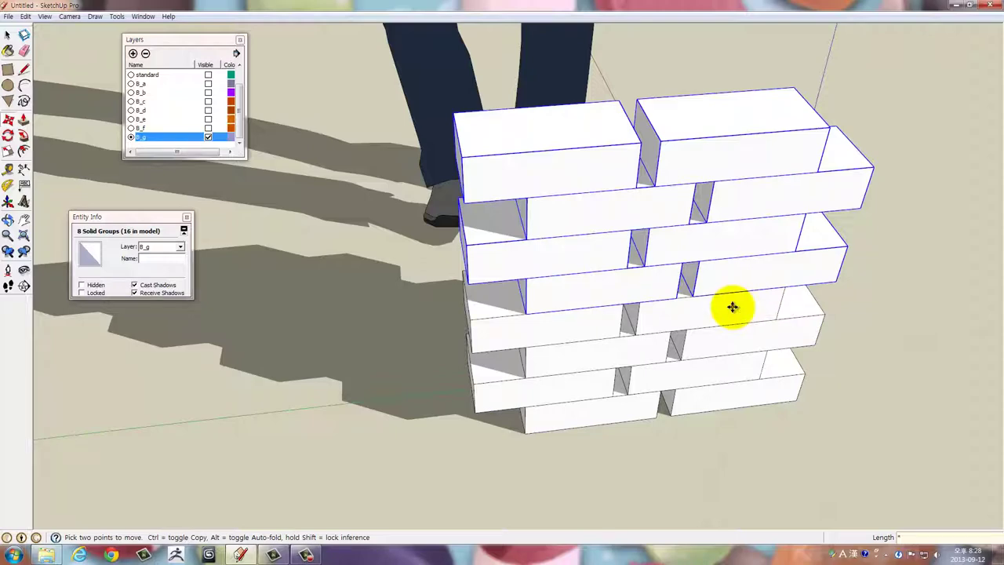
pyautogui.press('Return')
pyautogui.hotkey('ctrl', 't')
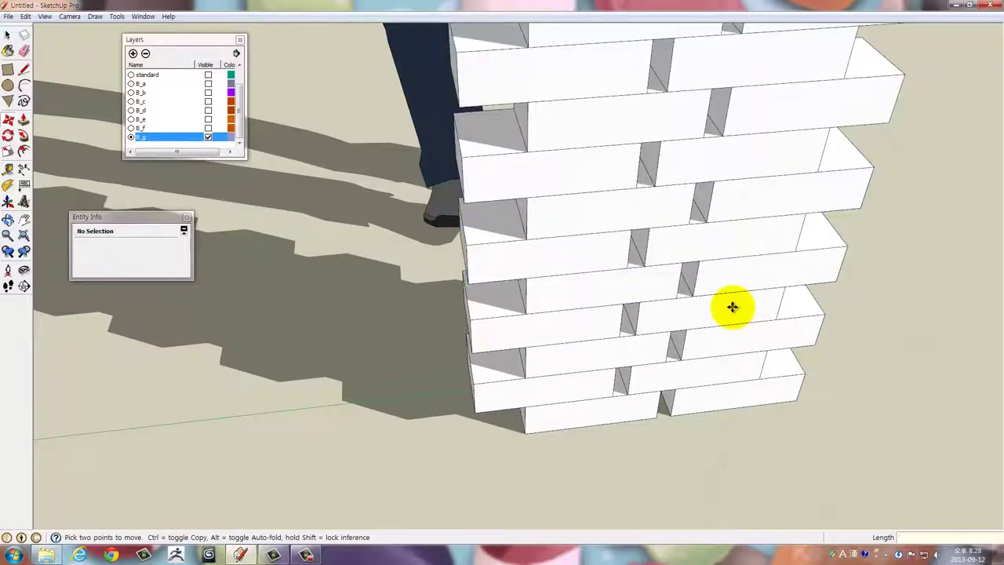
pyautogui.moveTo(732, 306); pyautogui.dragTo(589, 198)
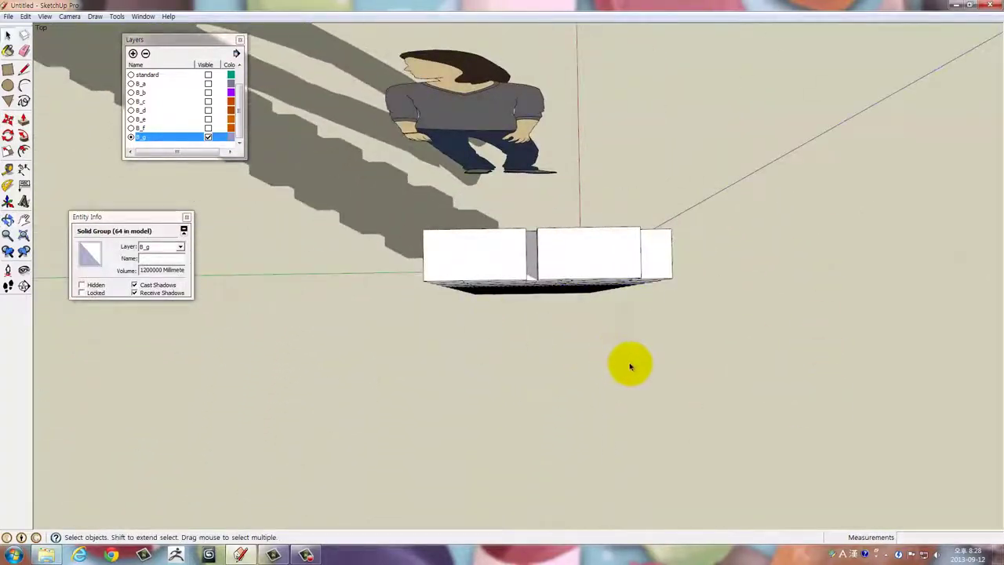
# Clear the selection and zoom in to a low, close view of the tower
pyautogui.moveTo(708, 75); pyautogui.dragTo(667, 280)
pyautogui.click(672, 272)
pyautogui.scroll(3)
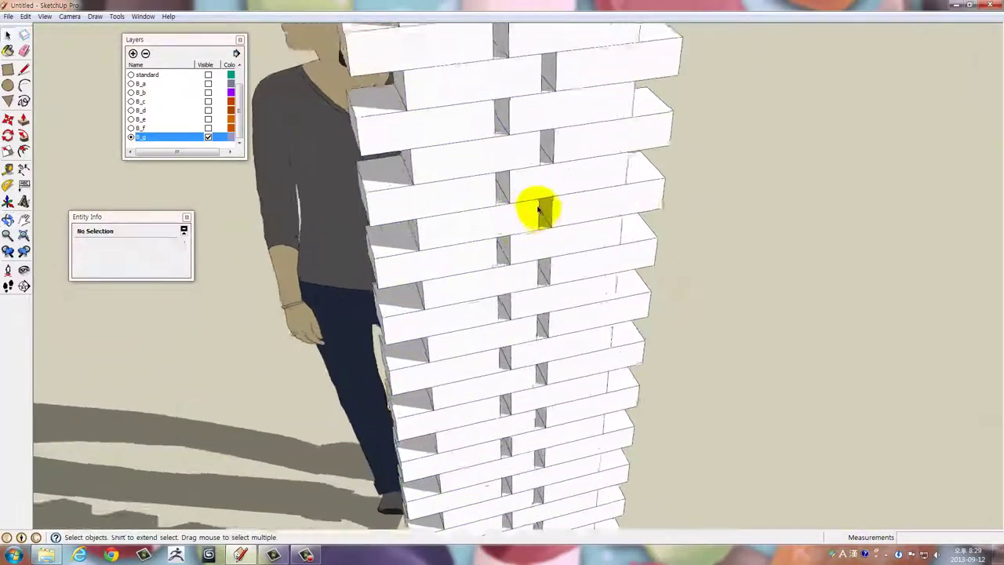
pyautogui.scroll(3)
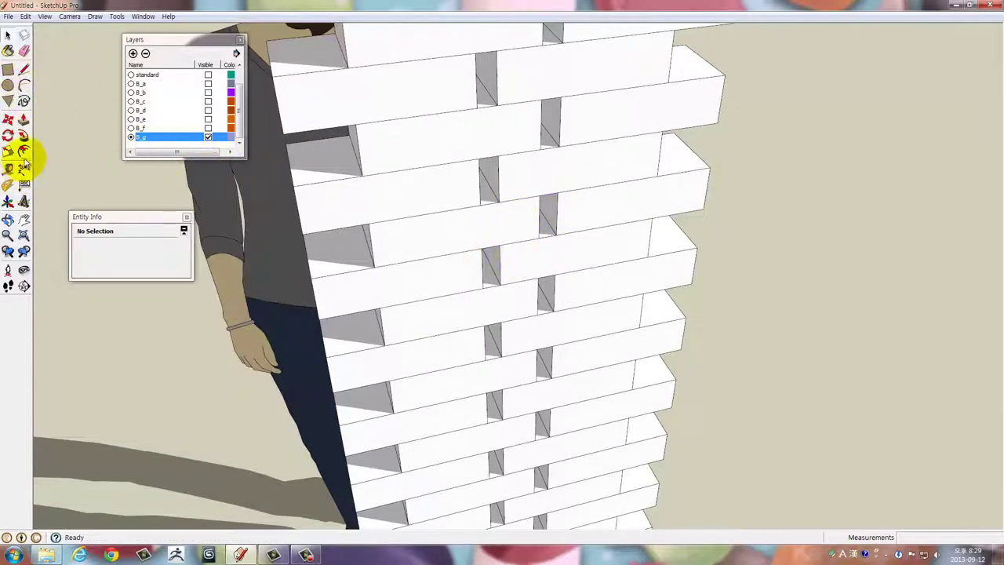
pyautogui.moveTo(643, 352); pyautogui.dragTo(415, 313)
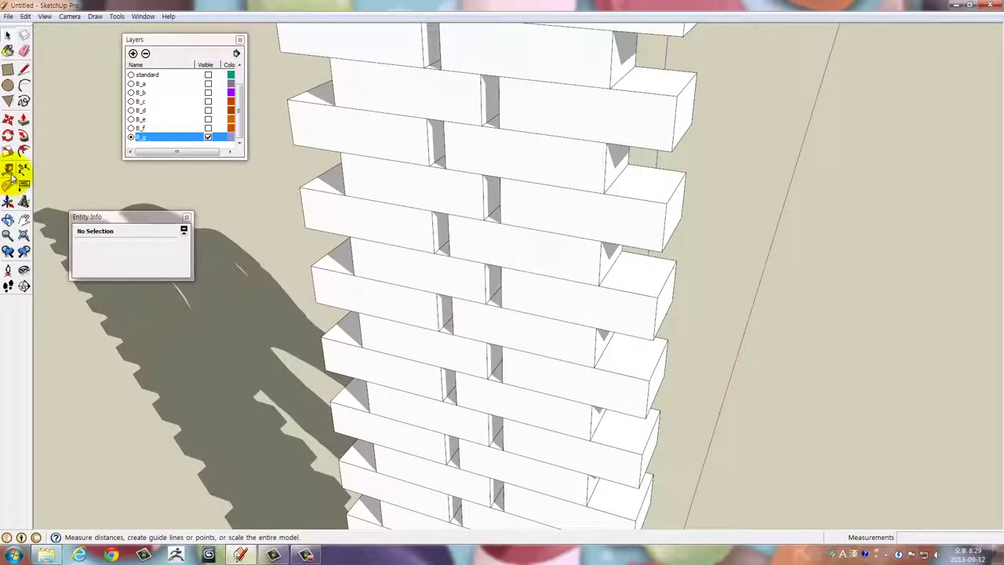
pyautogui.moveTo(520, 209); pyautogui.dragTo(651, 305)
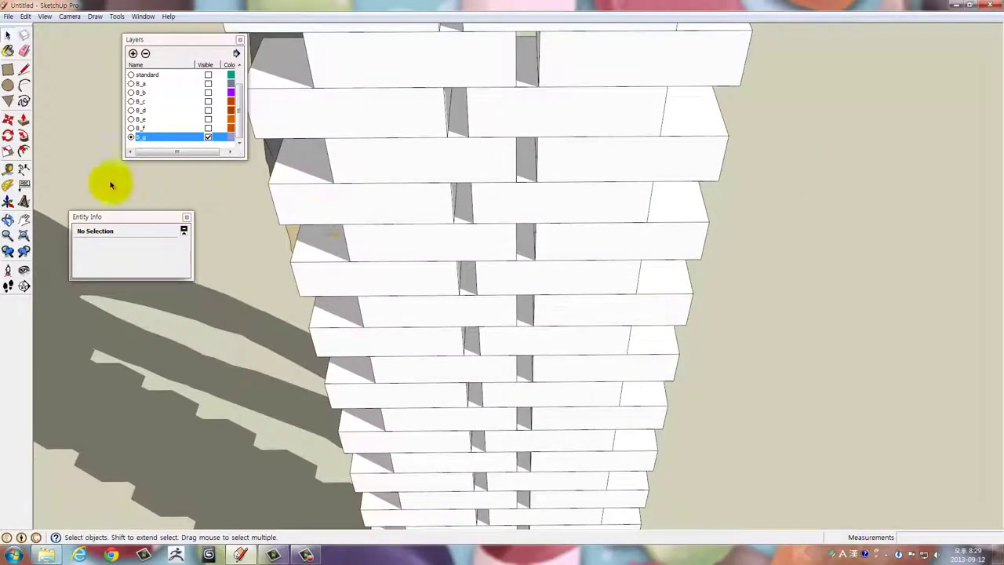
# Place a 22.4mm dimension across a gap between bricks, then select it
pyautogui.click(23, 171)
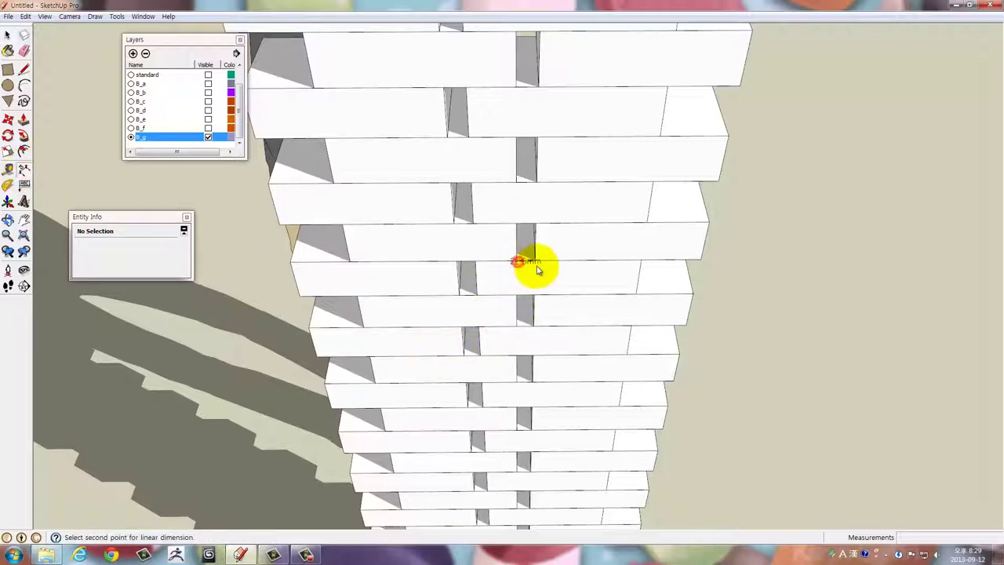
pyautogui.click(533, 289)
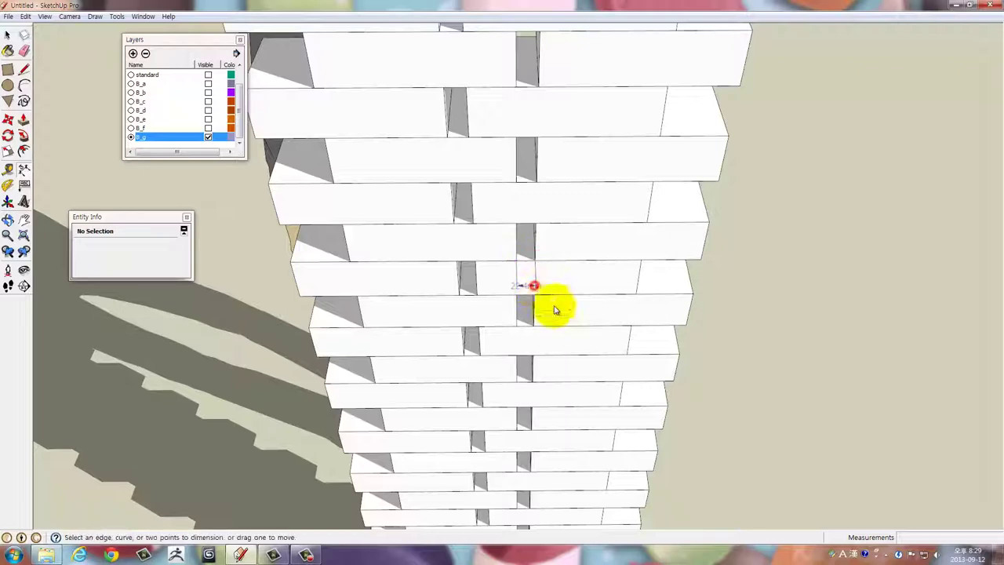
pyautogui.scroll(3)
pyautogui.scroll(3)
pyautogui.scroll(3)
pyautogui.scroll(-3)
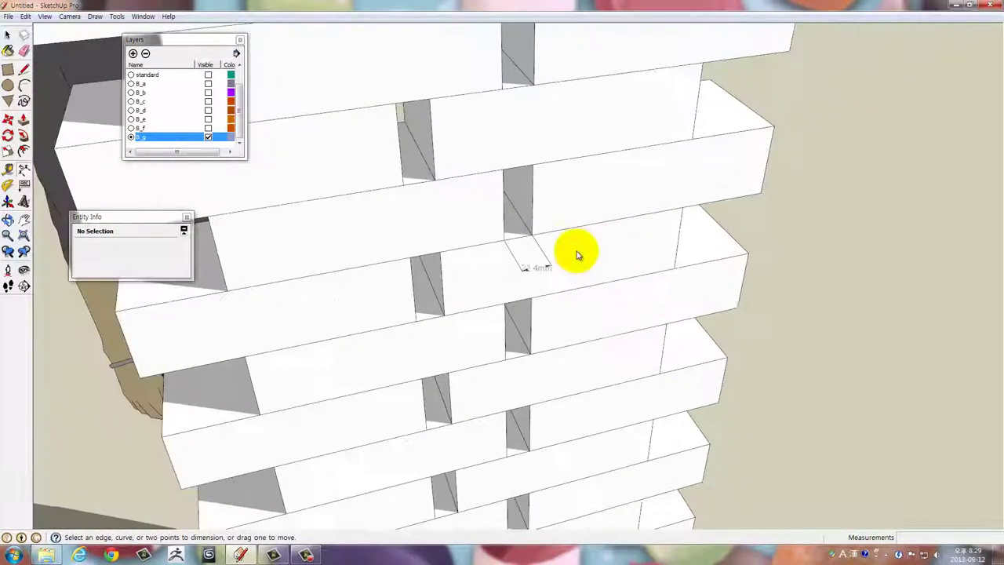
pyautogui.moveTo(586, 261); pyautogui.dragTo(585, 273)
pyautogui.press('space')
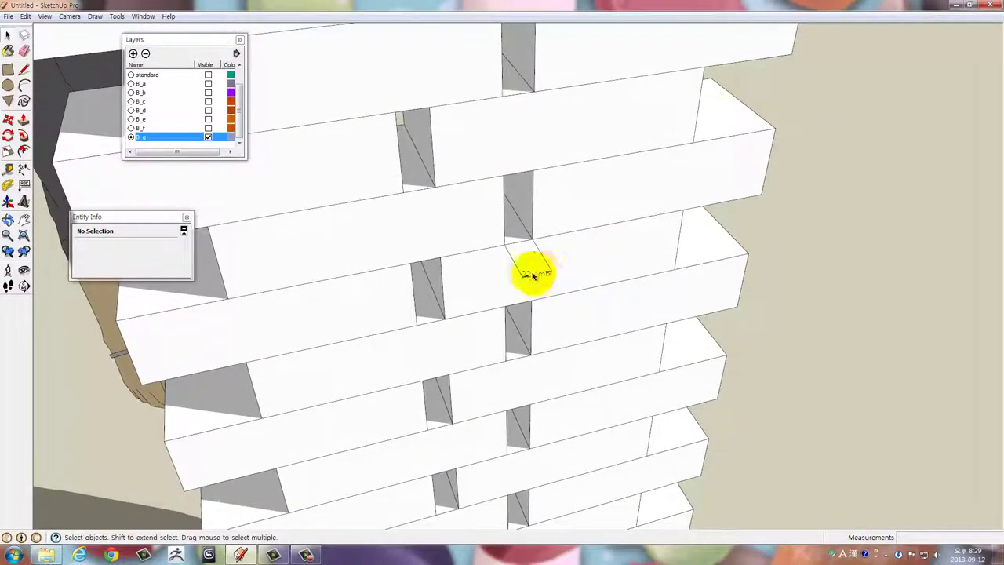
pyautogui.click(533, 274)
# Orbit and zoom around the whole tower, from beside the scale figure to overhead
pyautogui.scroll(-3)
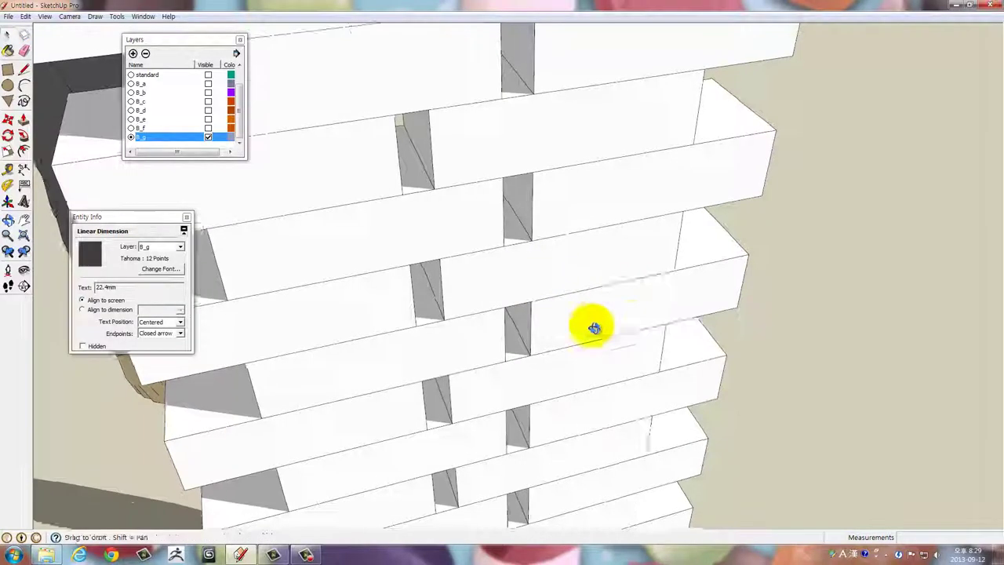
pyautogui.scroll(-3)
pyautogui.moveTo(518, 348); pyautogui.dragTo(565, 410)
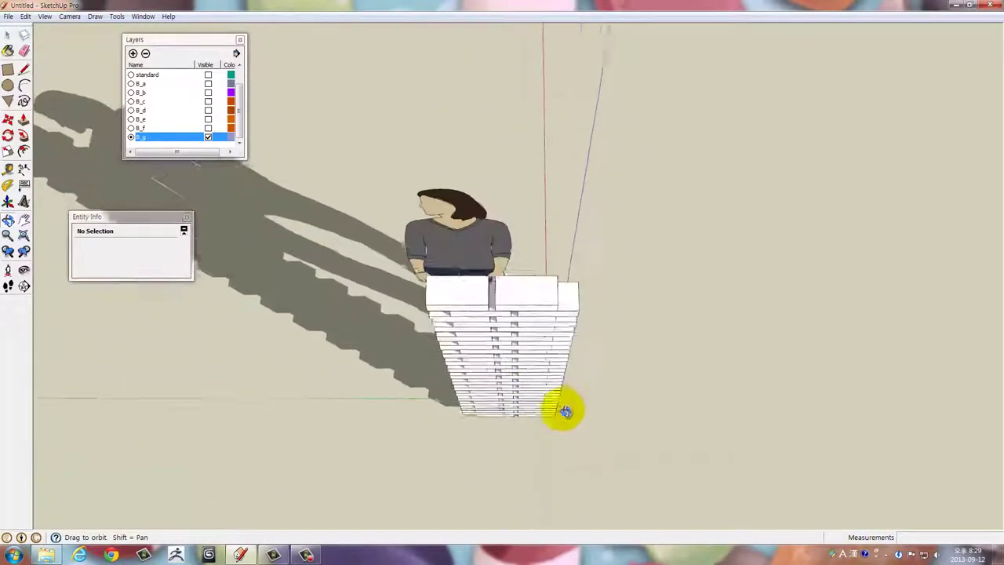
pyautogui.scroll(3)
pyautogui.scroll(3)
pyautogui.moveTo(449, 345); pyautogui.dragTo(506, 164)
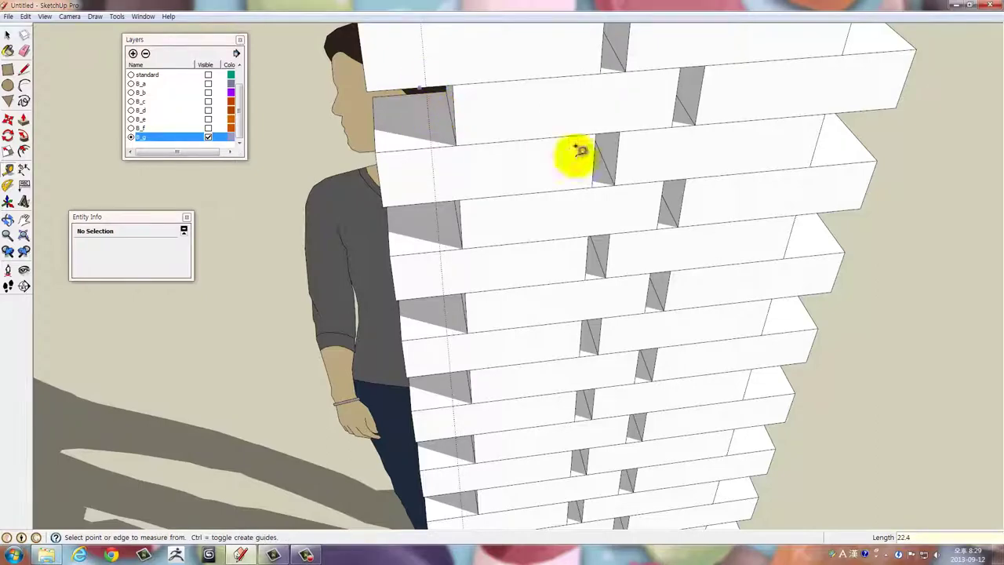
pyautogui.scroll(-3)
pyautogui.moveTo(672, 197); pyautogui.dragTo(520, 339)
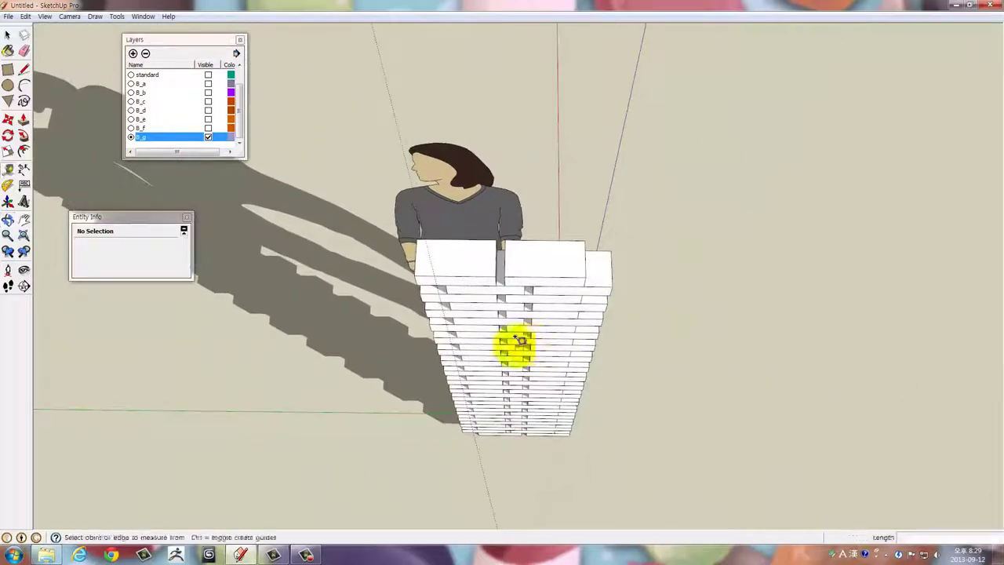
# Select the bricks on the tower's left side and zoom in on the bottom bricks
pyautogui.press('space')
pyautogui.moveTo(334, 174); pyautogui.dragTo(537, 536)
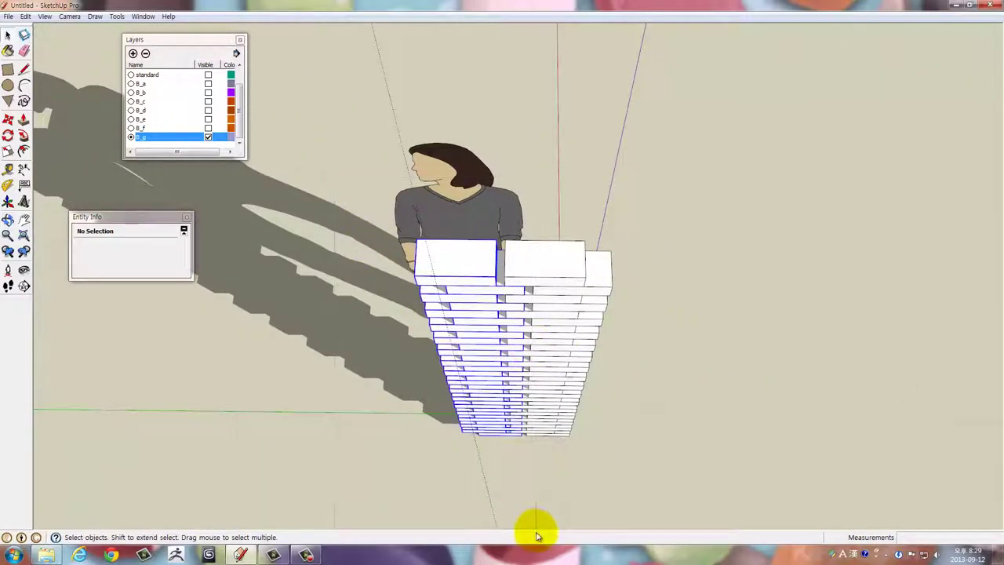
pyautogui.moveTo(531, 511); pyautogui.dragTo(617, 287)
pyautogui.scroll(3)
pyautogui.scroll(3)
pyautogui.scroll(3)
pyautogui.scroll(3)
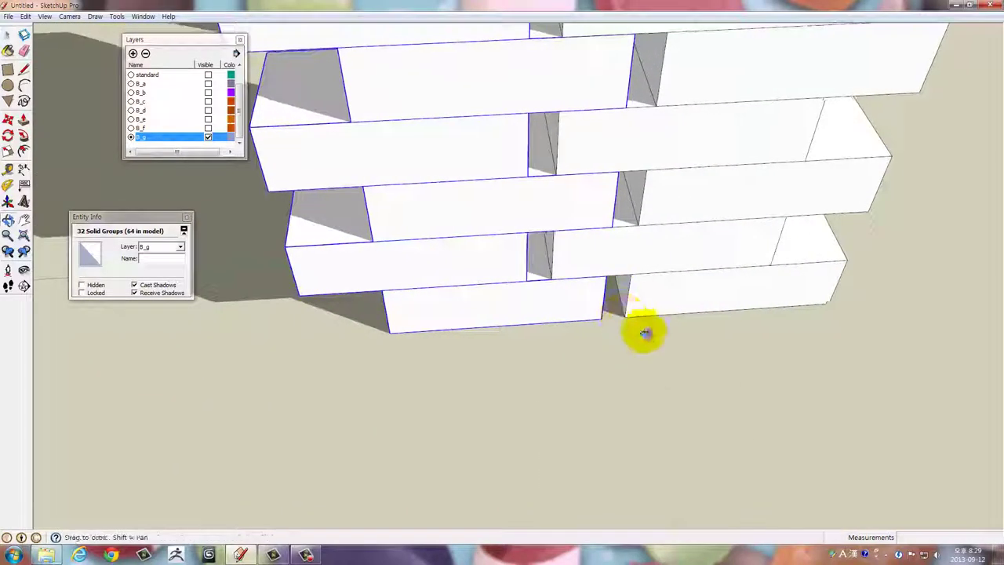
pyautogui.moveTo(644, 333); pyautogui.dragTo(648, 343)
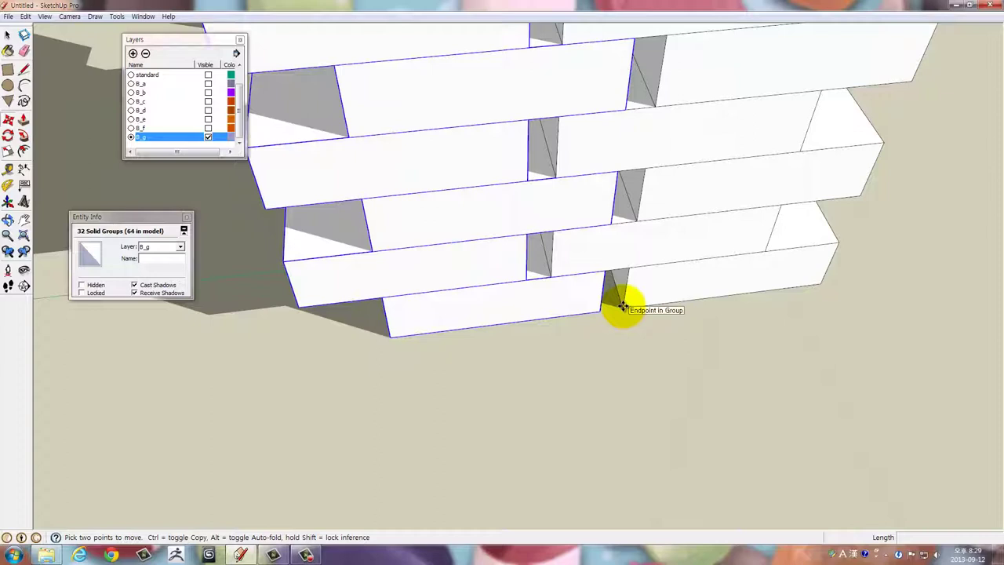
# Copy the selected bricks sideways from an endpoint to extend the wall
pyautogui.press('ctrl')
pyautogui.click(622, 305)
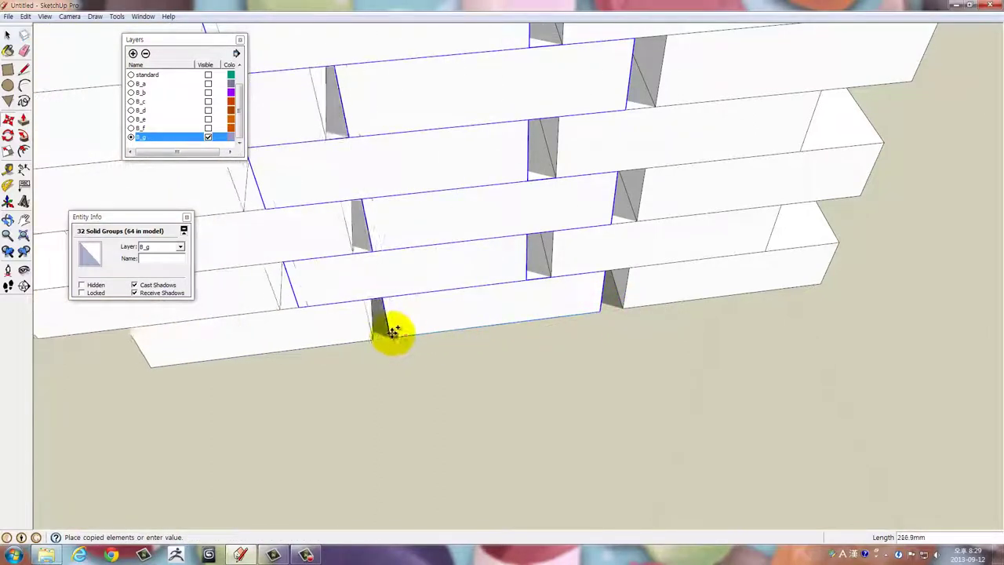
pyautogui.click(390, 333)
pyautogui.write('*19')
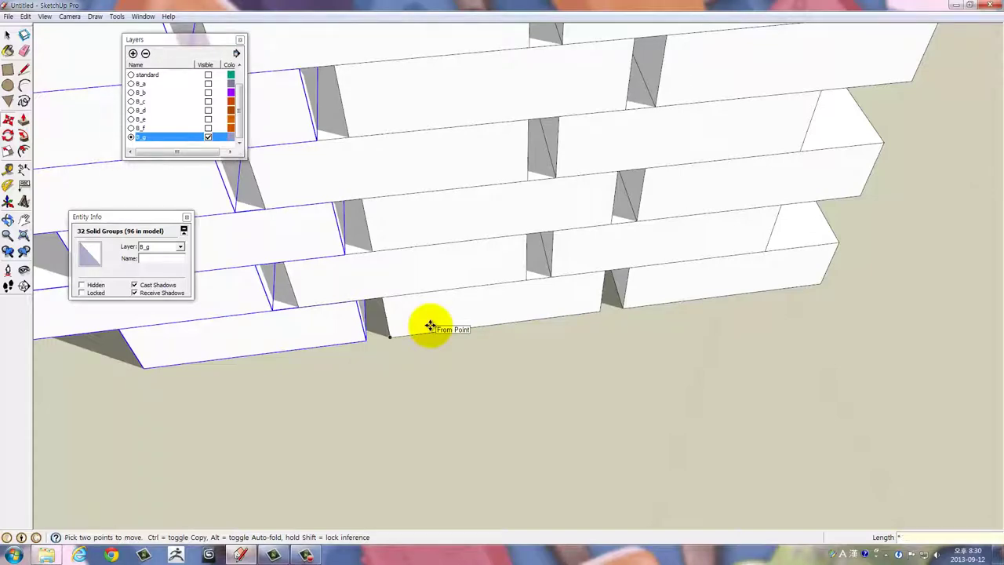
pyautogui.hotkey('ctrl', 't')
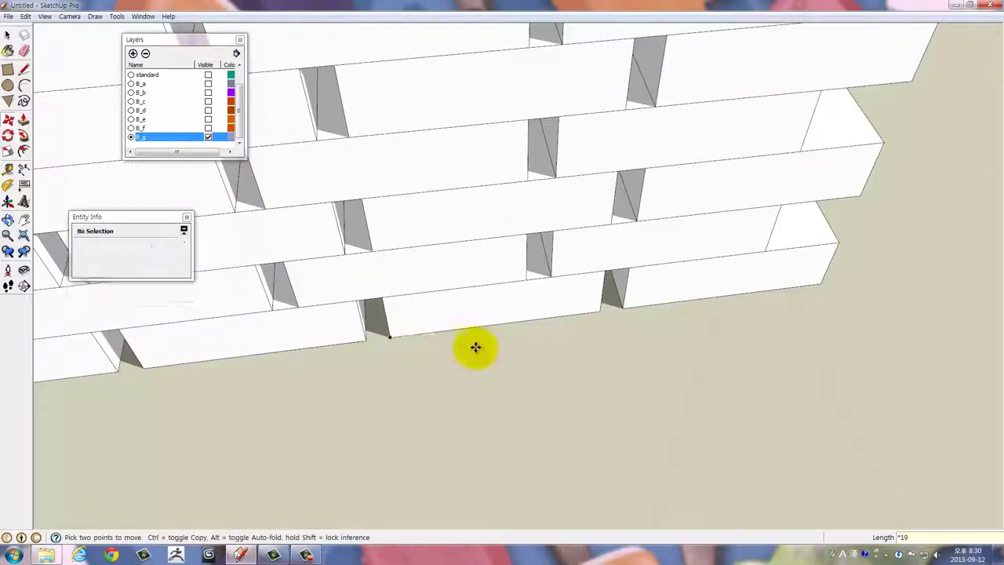
pyautogui.moveTo(476, 348); pyautogui.dragTo(587, 319)
# View the extended wall from the front and clear the selection
pyautogui.press('m')
pyautogui.scroll(3)
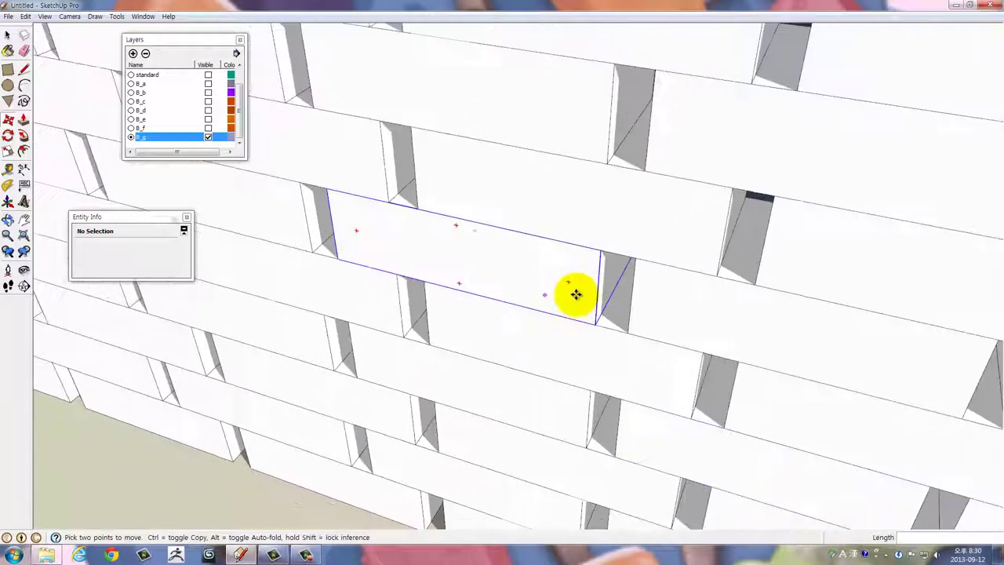
pyautogui.scroll(-3)
pyautogui.scroll(-3)
pyautogui.press('space')
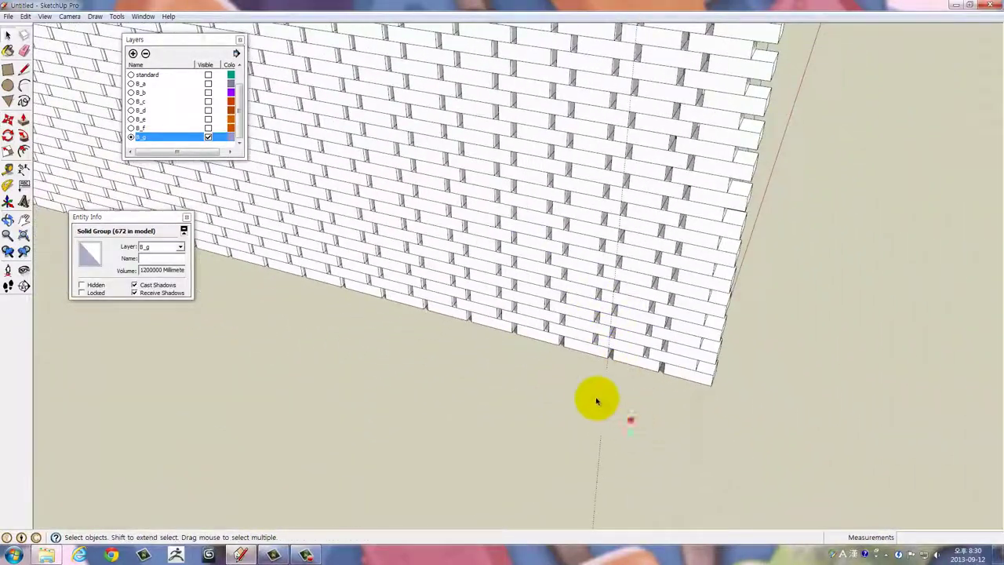
pyautogui.moveTo(589, 375); pyautogui.dragTo(488, 233)
pyautogui.hotkey('ctrl', 't')
pyautogui.scroll(3)
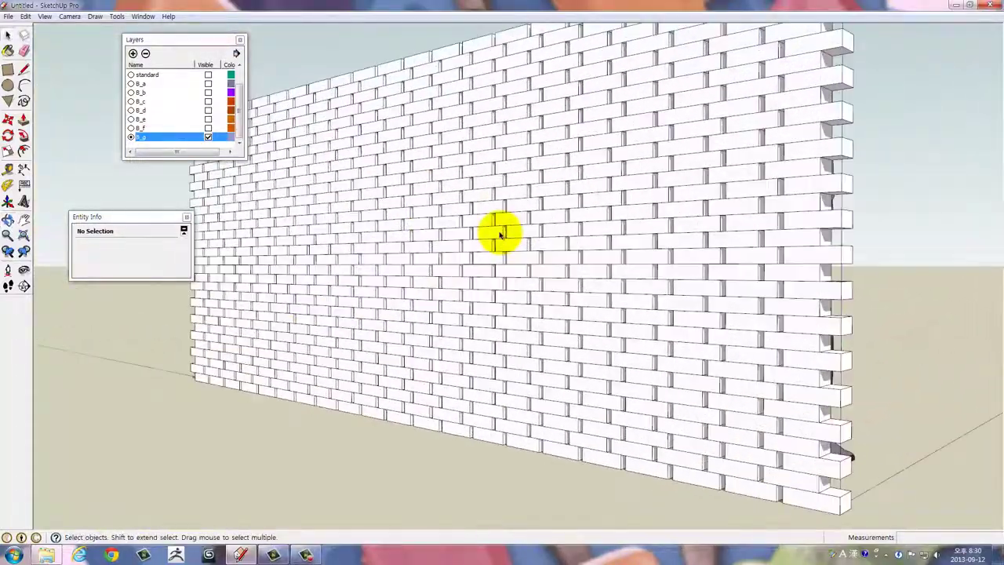
pyautogui.scroll(3)
pyautogui.scroll(-3)
pyautogui.moveTo(580, 280); pyautogui.dragTo(556, 156)
pyautogui.scroll(-3)
pyautogui.scroll(-3)
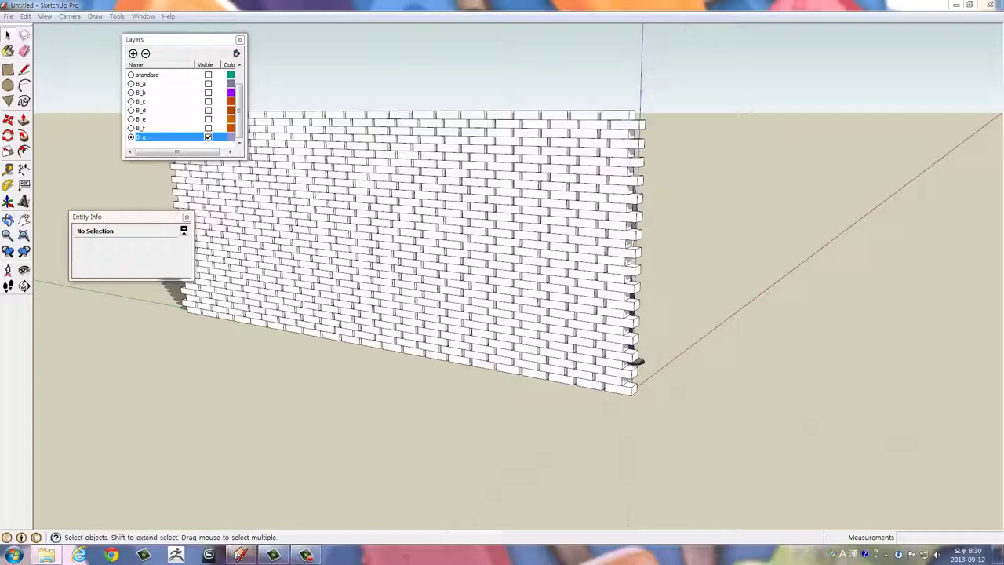
pyautogui.moveTo(352, 226); pyautogui.dragTo(584, 297)
pyautogui.click(531, 335)
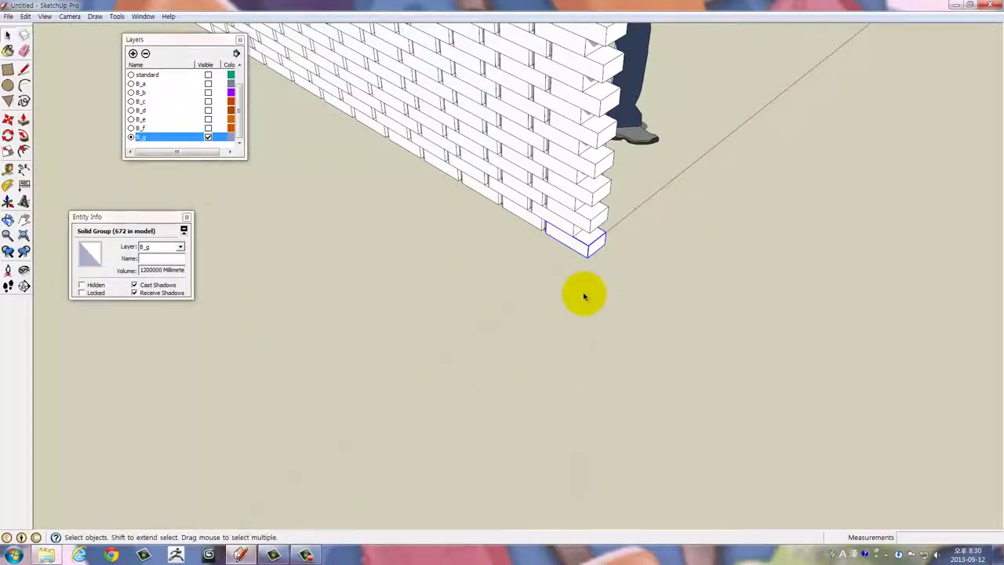
# Copy the end brick onto the ground nearby and orbit around it
pyautogui.press('ctrl')
pyautogui.click(597, 287)
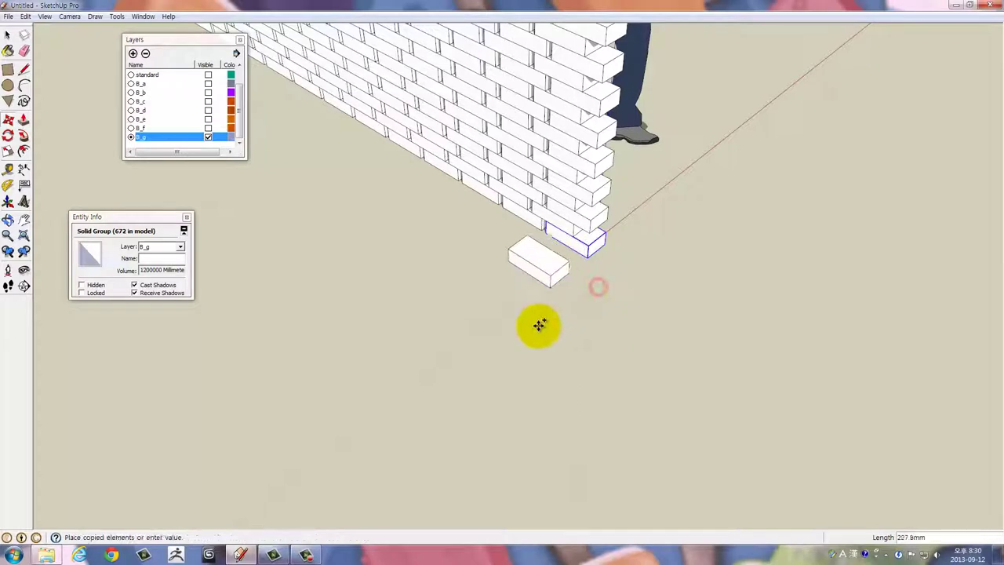
pyautogui.click(455, 388)
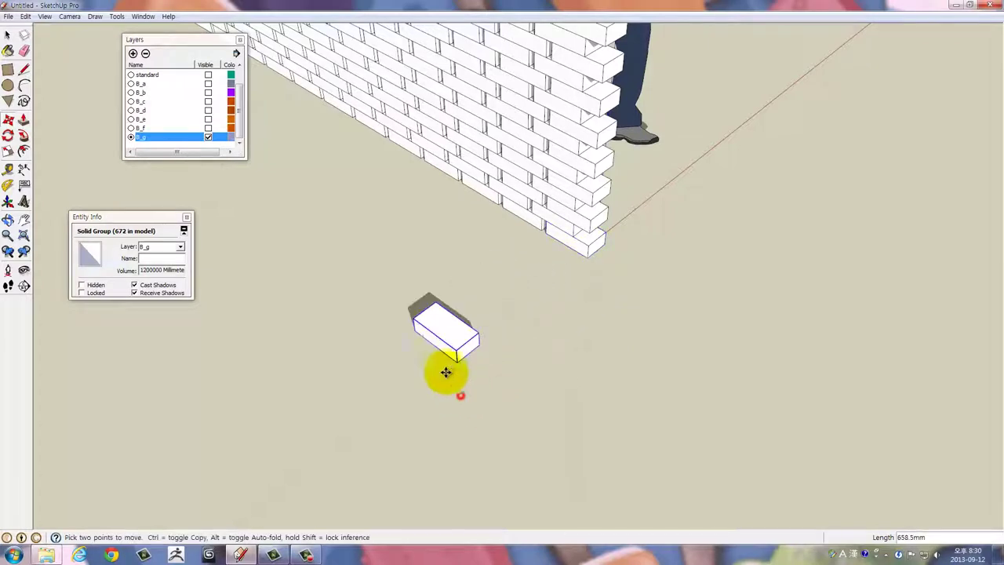
pyautogui.scroll(3)
pyautogui.scroll(3)
pyautogui.scroll(3)
pyautogui.moveTo(407, 355); pyautogui.dragTo(424, 328)
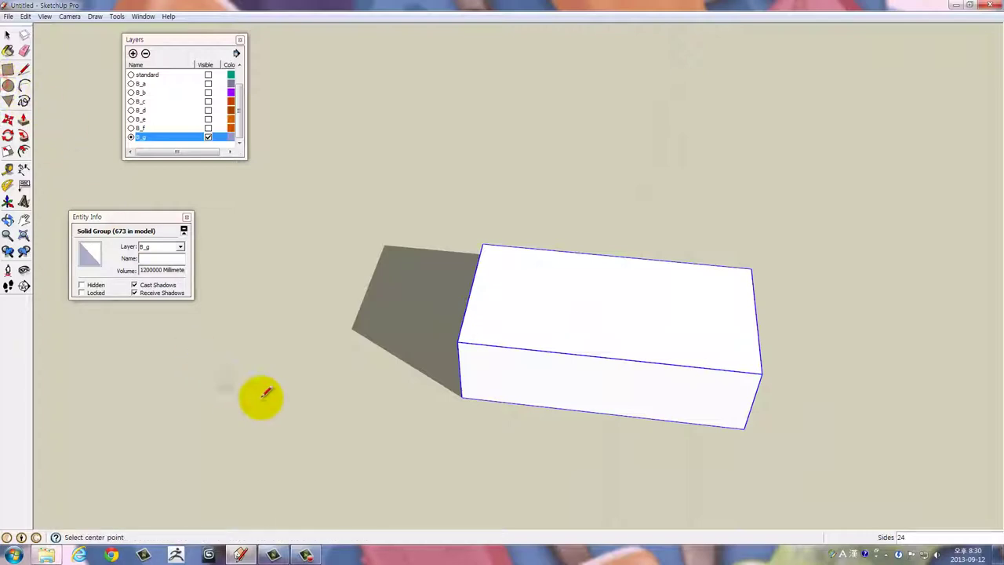
pyautogui.moveTo(325, 352); pyautogui.dragTo(424, 385)
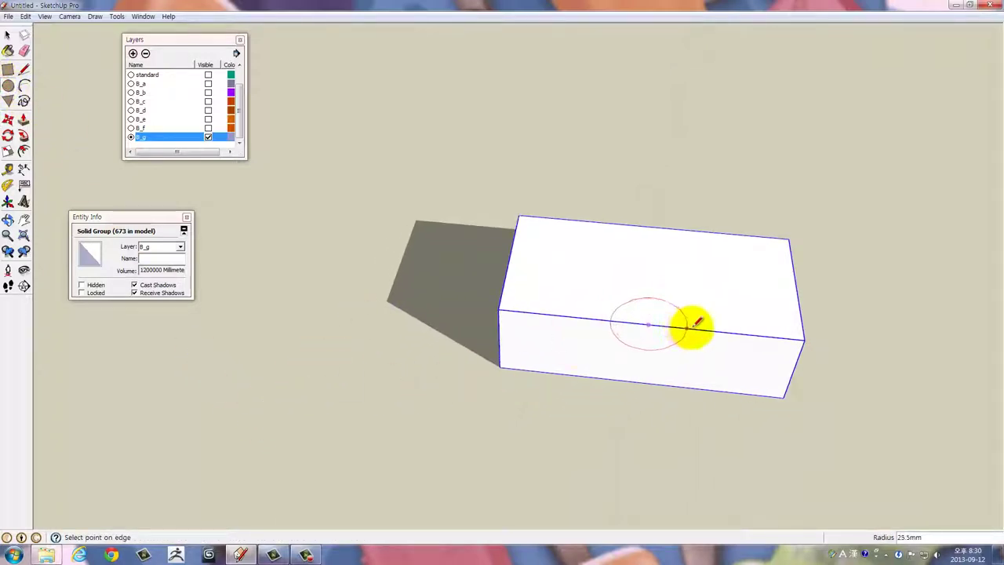
# Finish a circle on the brick's top edge and rotate it upright around its centre
pyautogui.click(708, 328)
pyautogui.moveTo(811, 374); pyautogui.dragTo(551, 353)
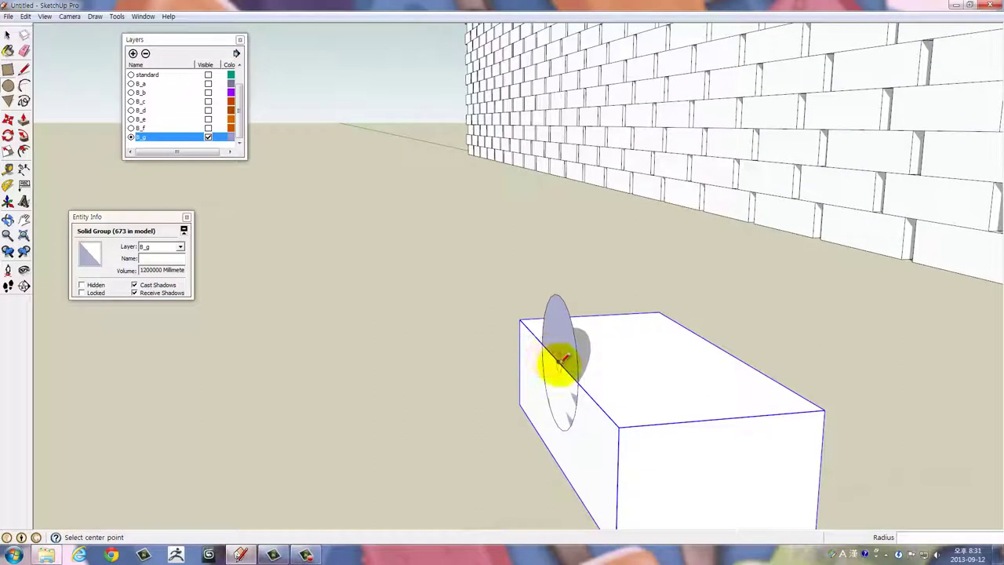
pyautogui.click(563, 335)
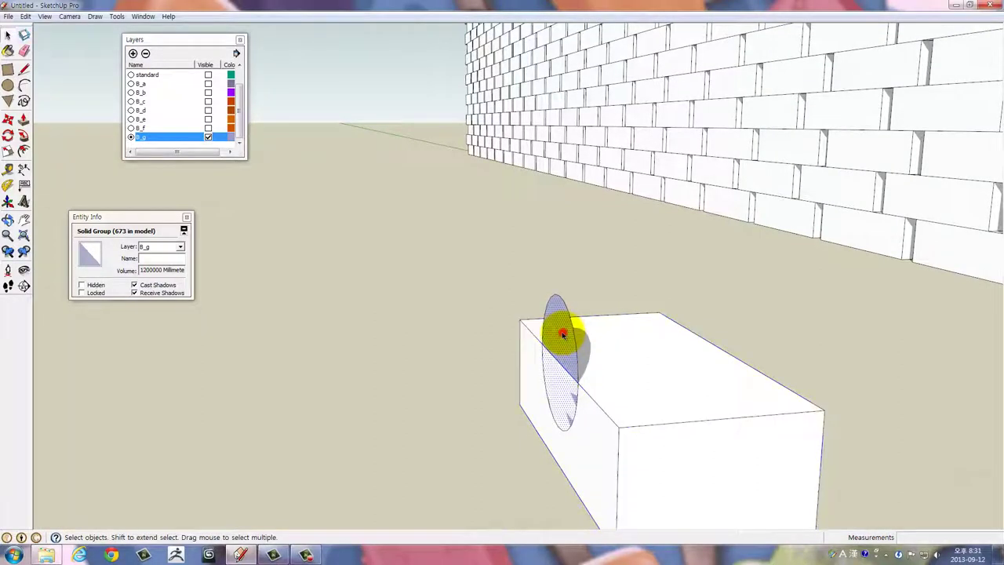
pyautogui.doubleClick(563, 335)
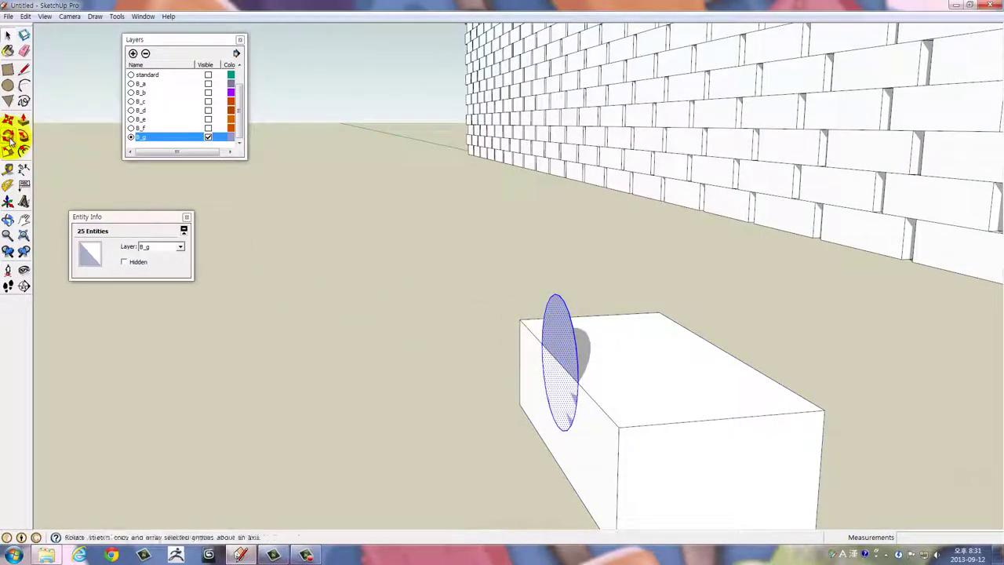
pyautogui.click(10, 138)
pyautogui.moveTo(562, 363); pyautogui.dragTo(563, 309)
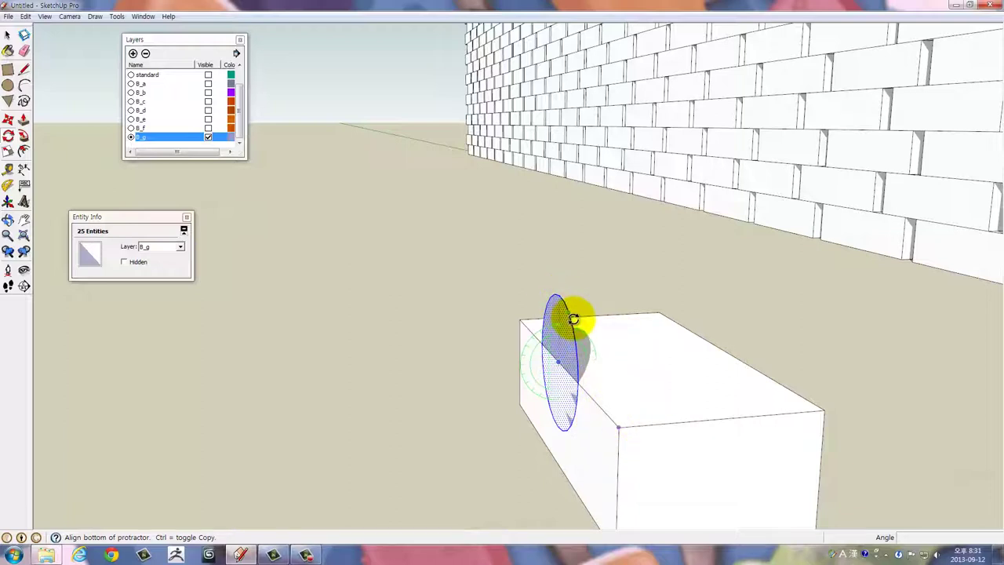
pyautogui.moveTo(559, 236); pyautogui.dragTo(420, 343)
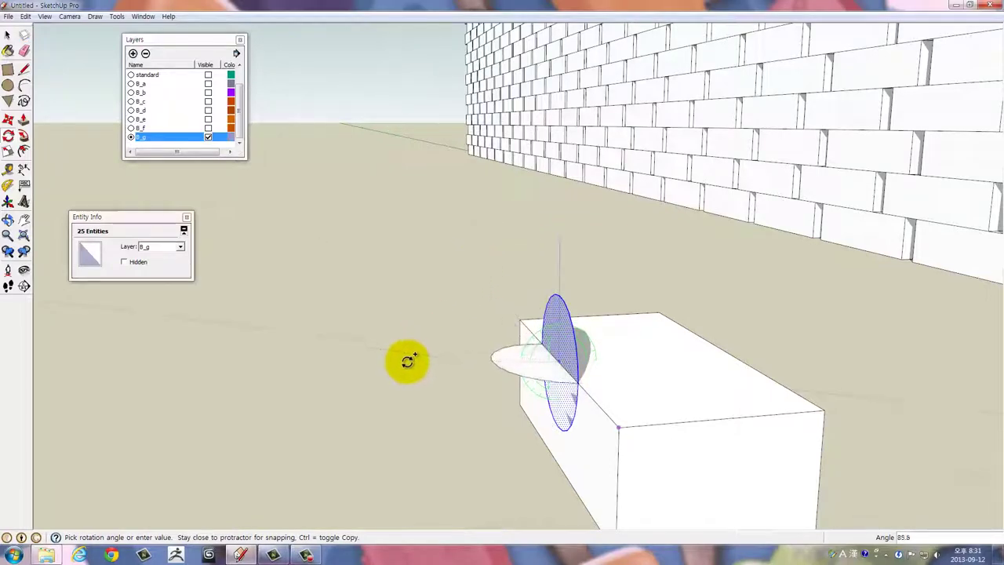
pyautogui.click(398, 371)
pyautogui.moveTo(475, 320); pyautogui.dragTo(443, 273)
pyautogui.scroll(3)
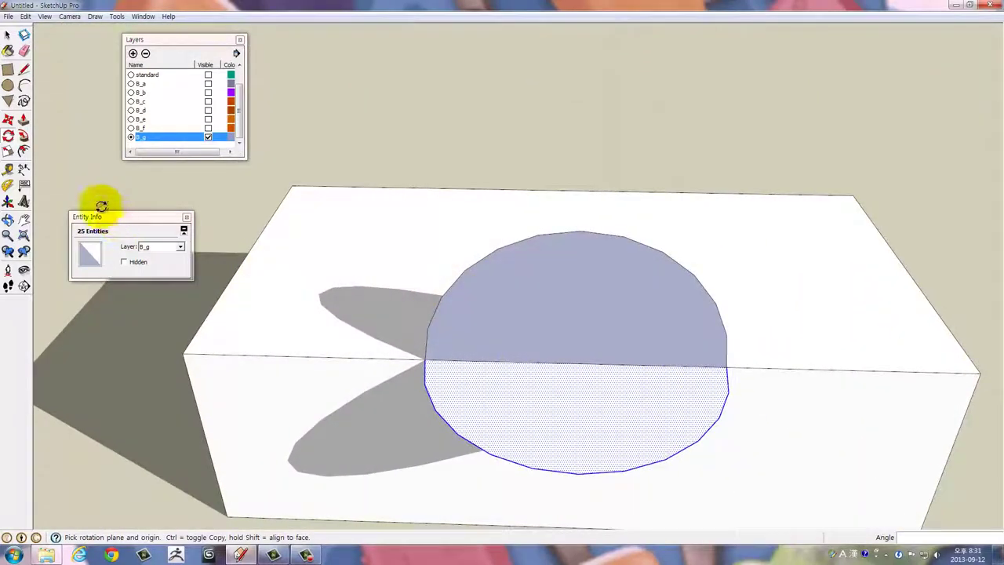
# Sweep the circle face into a hemisphere, redoing it after an undone extrusion and sweep
pyautogui.click(25, 136)
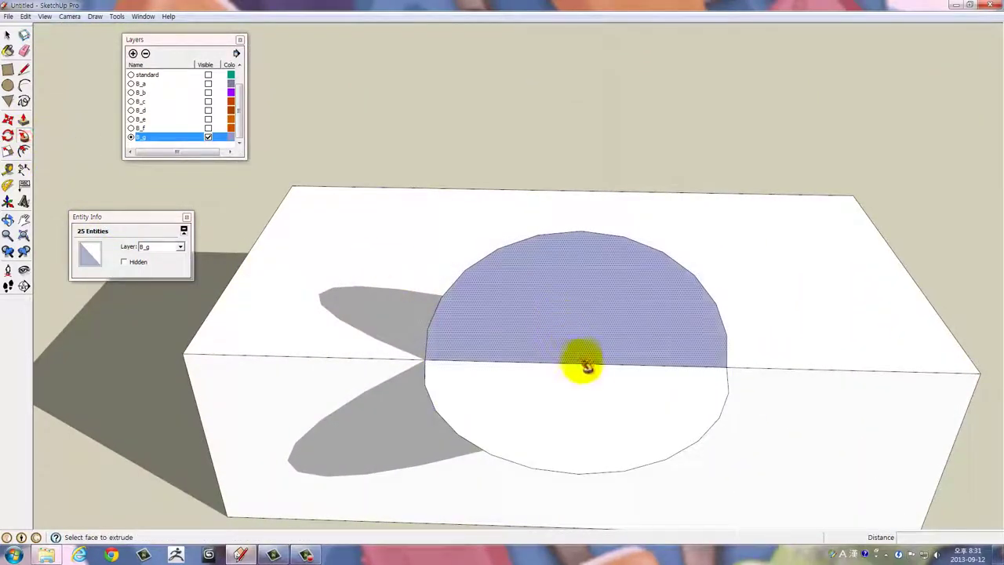
pyautogui.click(710, 393)
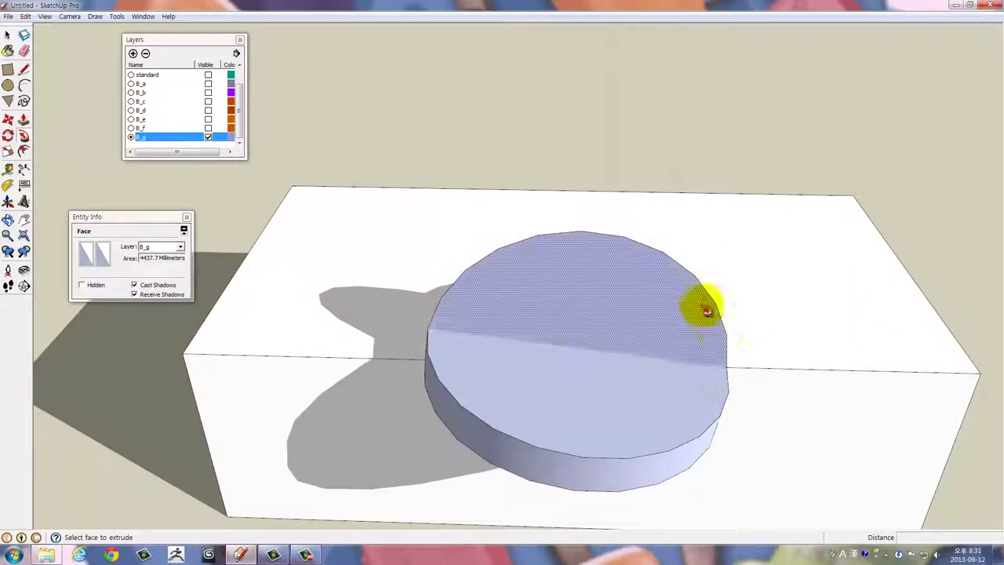
pyautogui.press('Escape')
pyautogui.moveTo(725, 389); pyautogui.dragTo(729, 385)
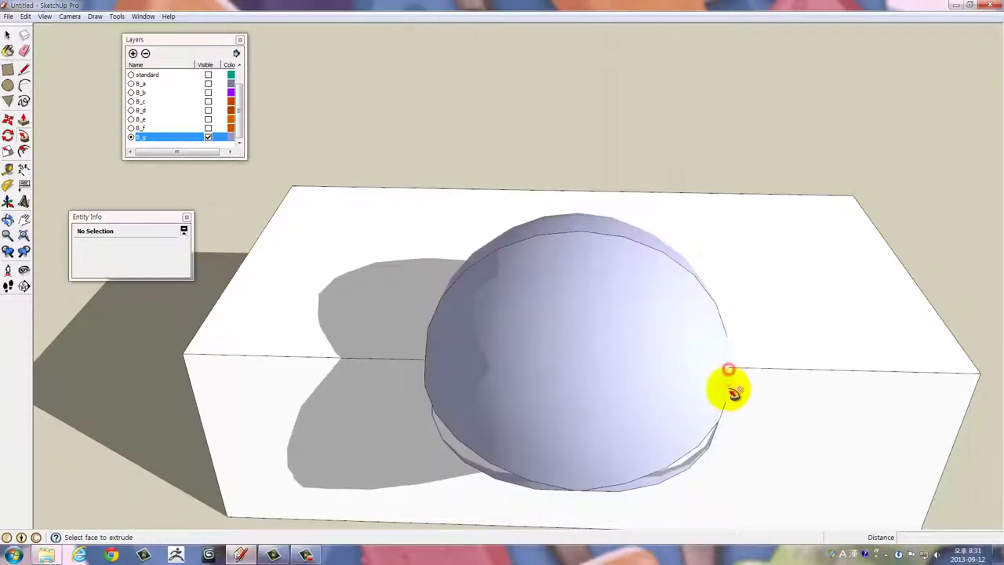
pyautogui.moveTo(729, 385); pyautogui.dragTo(795, 179)
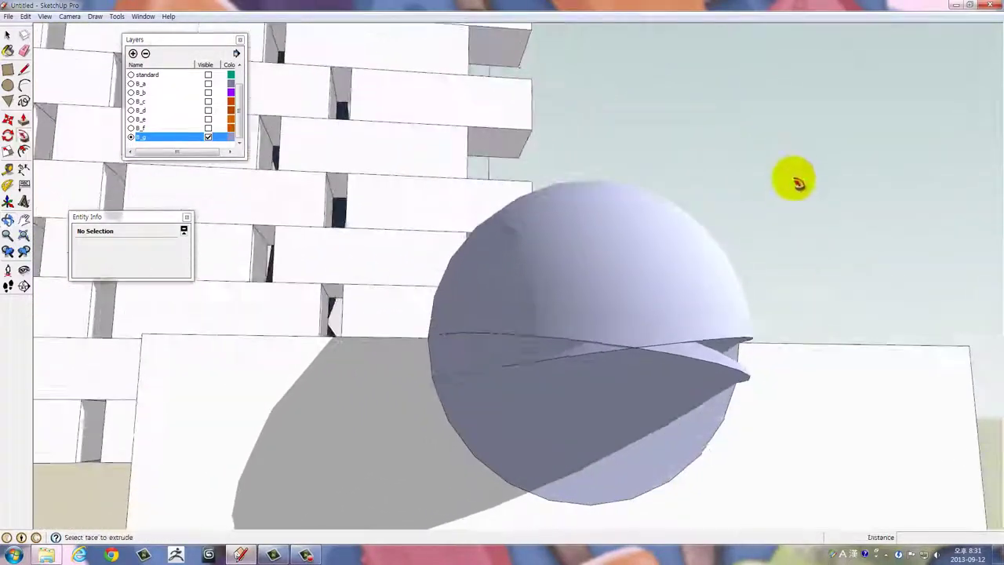
pyautogui.hotkey('ctrl', 'z')
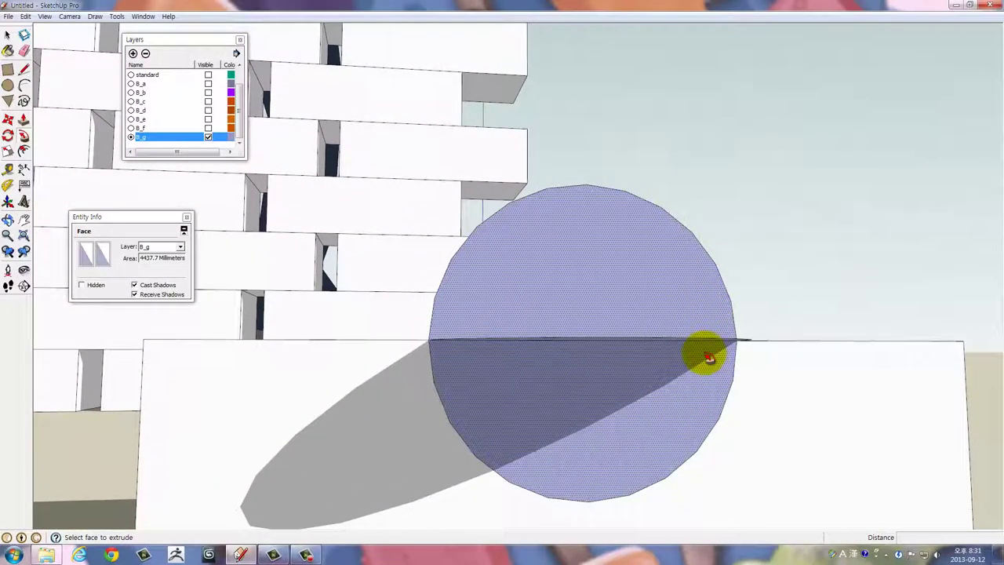
pyautogui.moveTo(709, 357); pyautogui.dragTo(715, 327)
pyautogui.moveTo(721, 326); pyautogui.dragTo(746, 357)
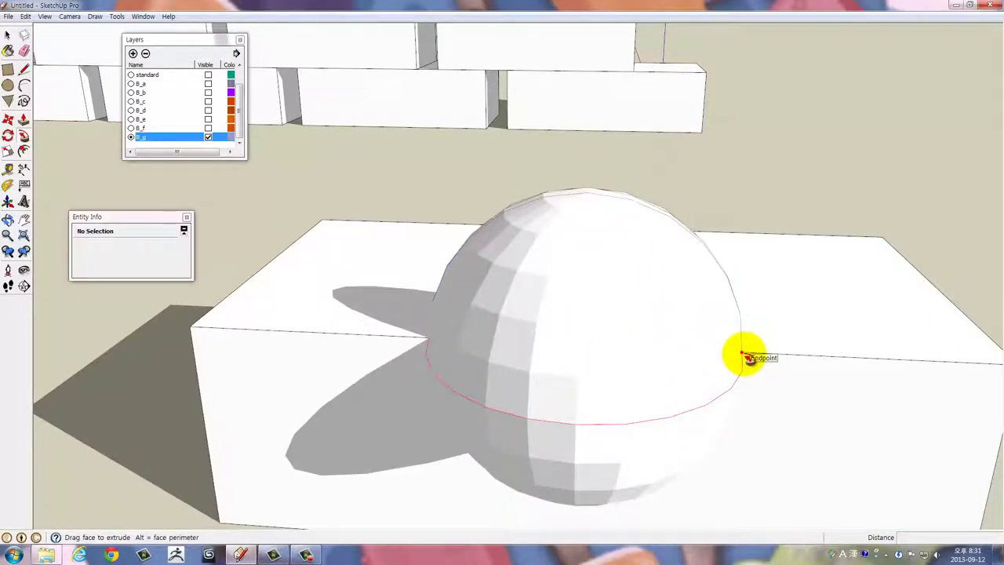
pyautogui.moveTo(746, 357); pyautogui.dragTo(703, 358)
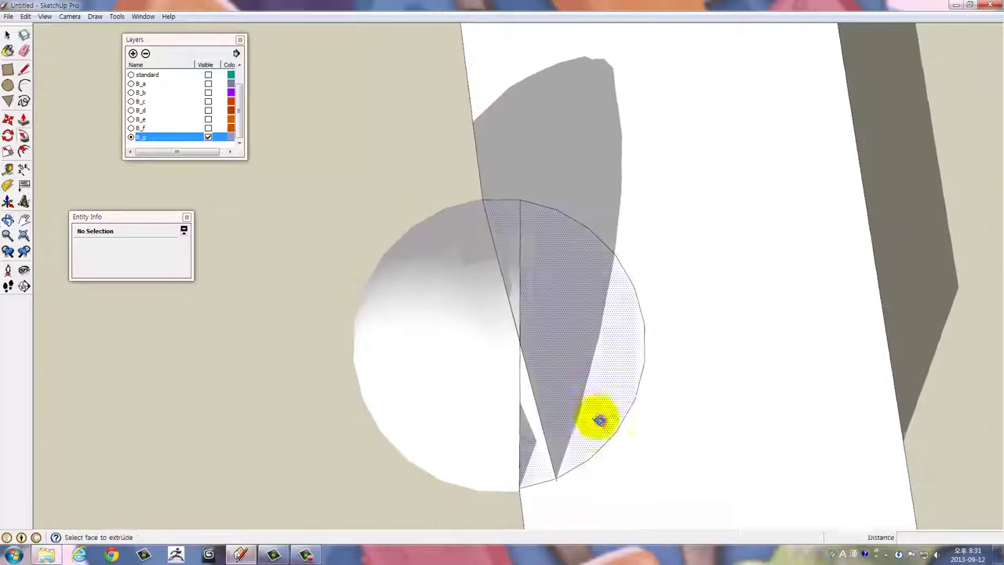
pyautogui.moveTo(599, 419); pyautogui.dragTo(588, 282)
# Select a face of the hemisphere after inspecting it from several angles
pyautogui.press('space')
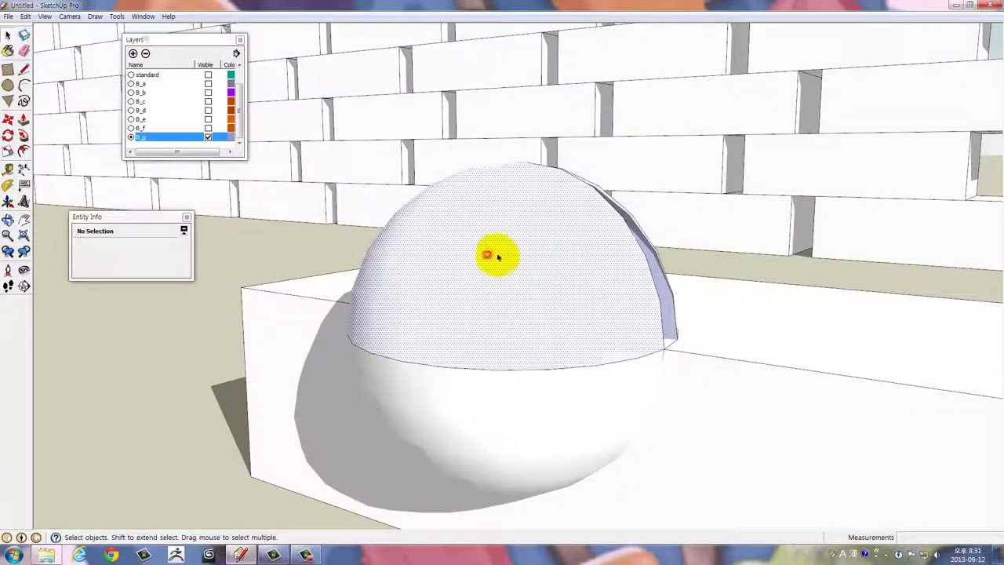
pyautogui.click(497, 257)
pyautogui.moveTo(498, 258); pyautogui.dragTo(511, 141)
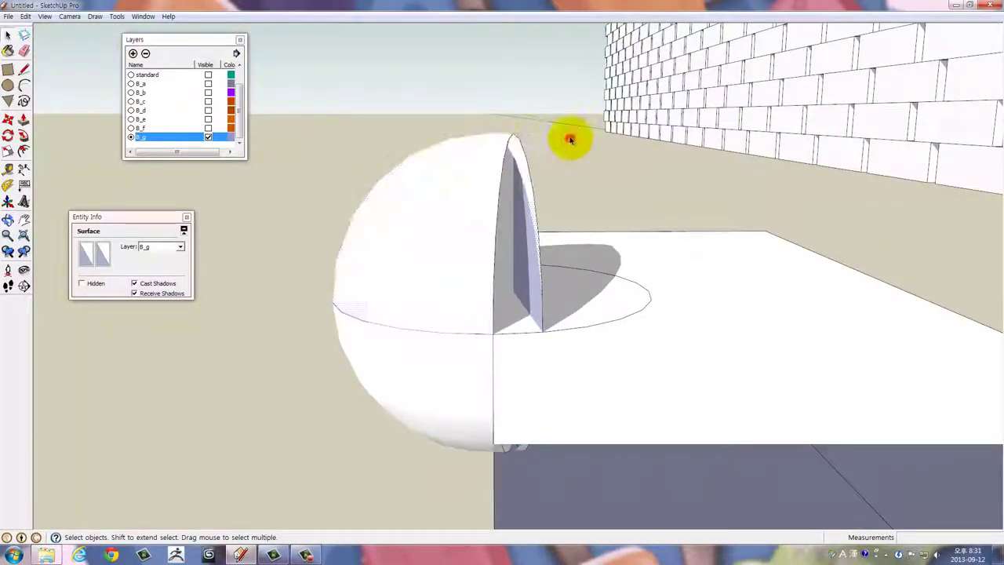
pyautogui.moveTo(489, 314); pyautogui.dragTo(531, 459)
pyautogui.moveTo(514, 336); pyautogui.dragTo(410, 374)
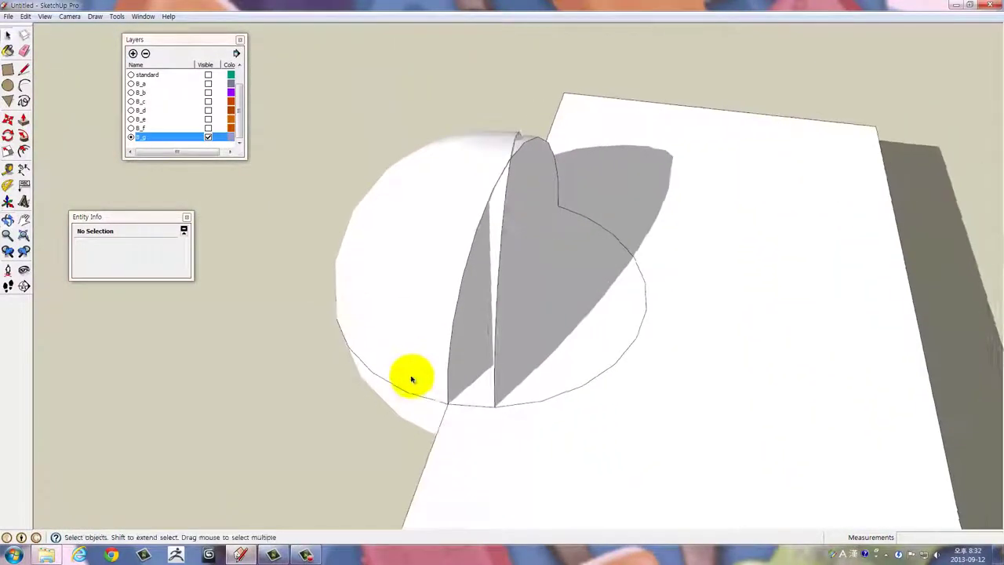
pyautogui.click(10, 87)
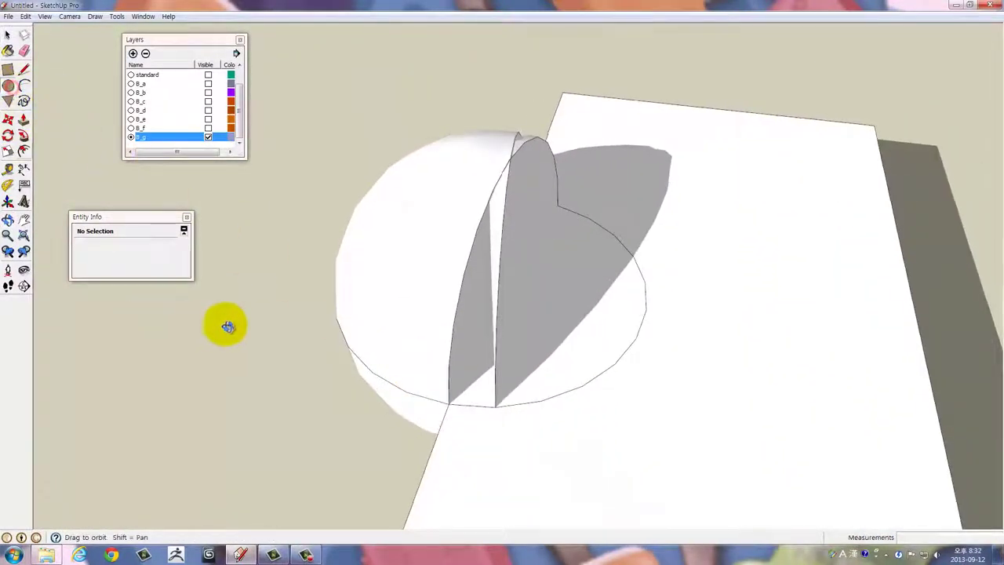
pyautogui.moveTo(224, 325); pyautogui.dragTo(536, 422)
pyautogui.press('space')
pyautogui.click(621, 319)
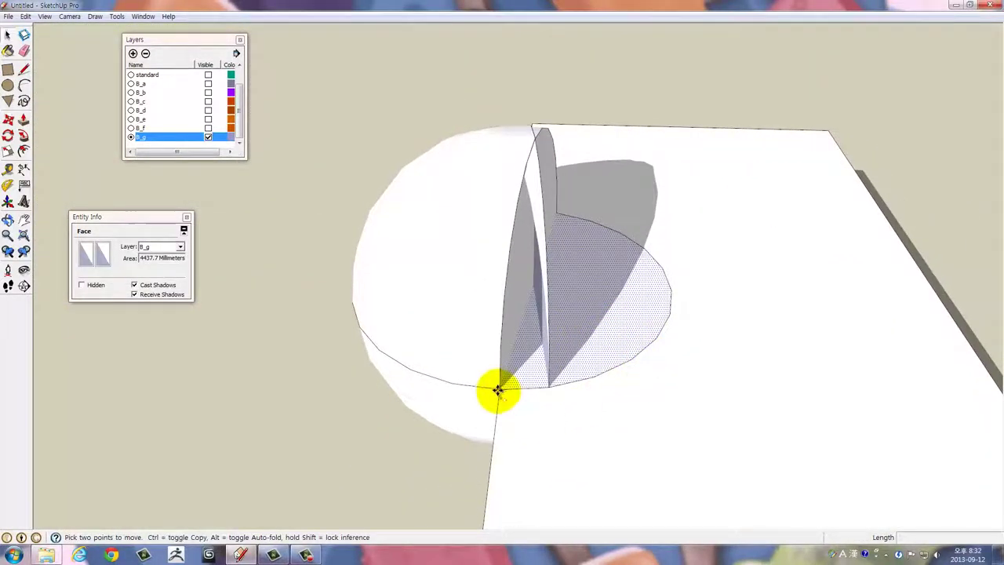
# Rotate the face about its bottom vertex to complete the full sphere
pyautogui.click(8, 135)
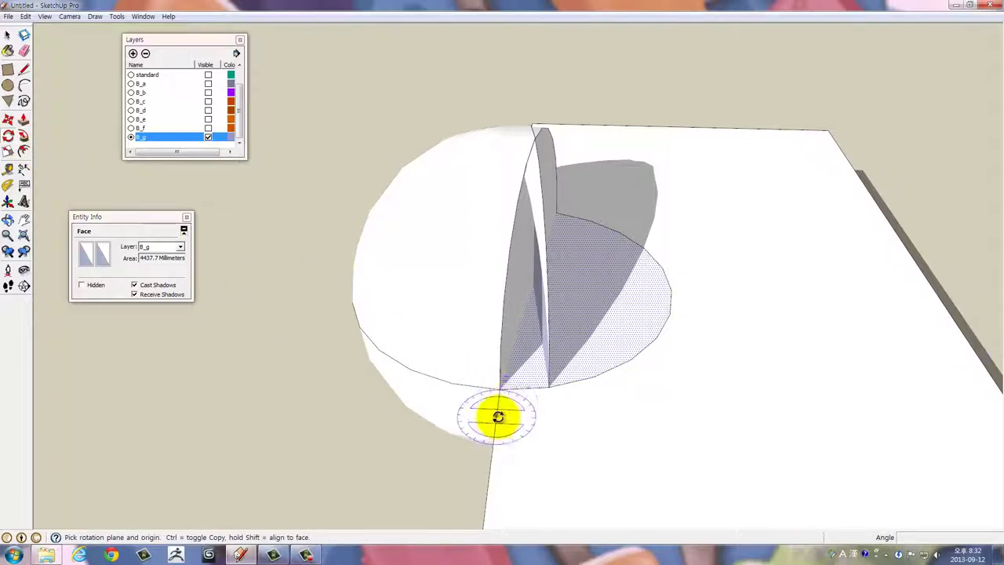
pyautogui.moveTo(496, 421); pyautogui.dragTo(496, 488)
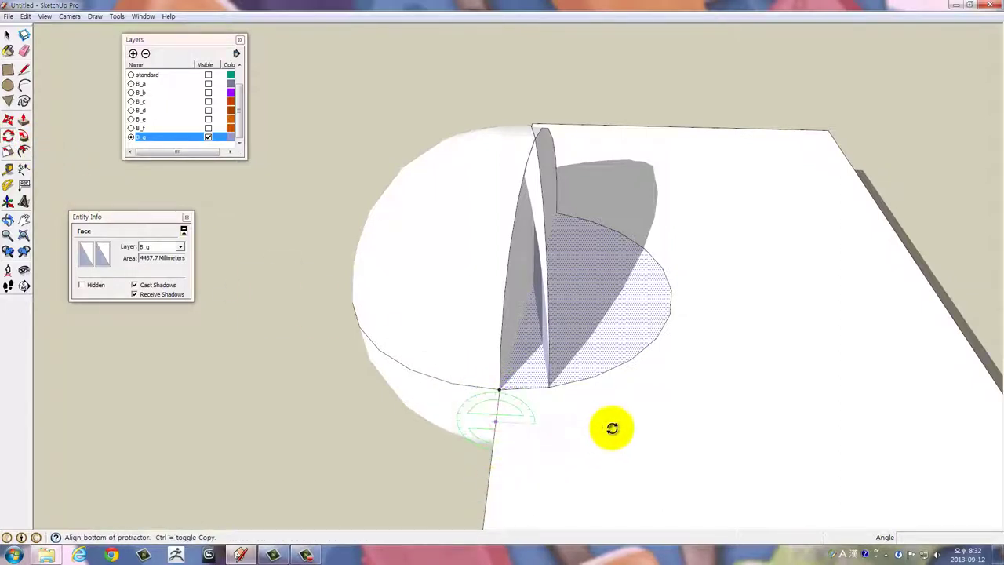
pyautogui.click(612, 428)
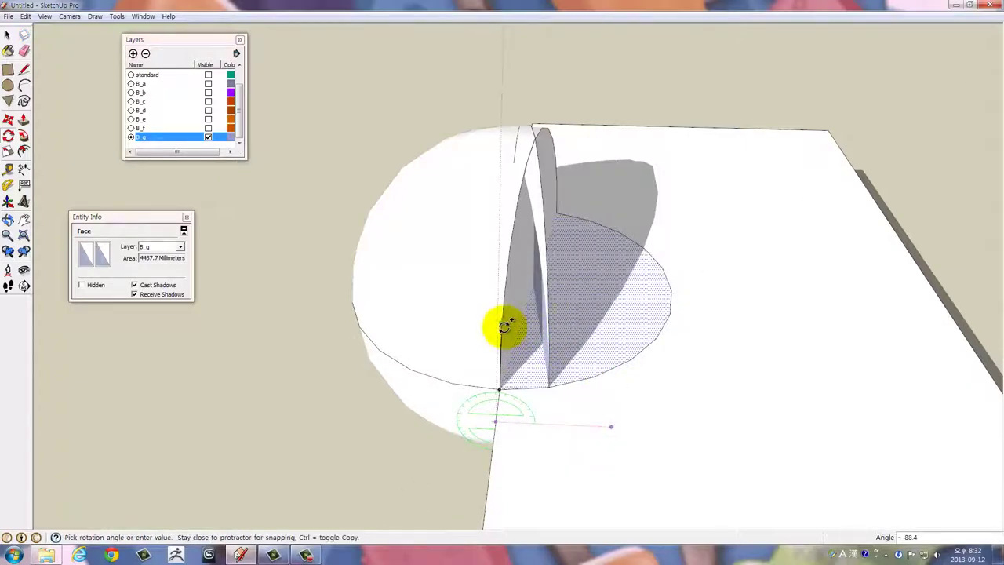
pyautogui.click(504, 328)
pyautogui.moveTo(513, 363); pyautogui.dragTo(688, 410)
# Select the whole sphere to inspect it, then deselect and view the box side-on
pyautogui.press('space')
pyautogui.tripleClick(567, 289)
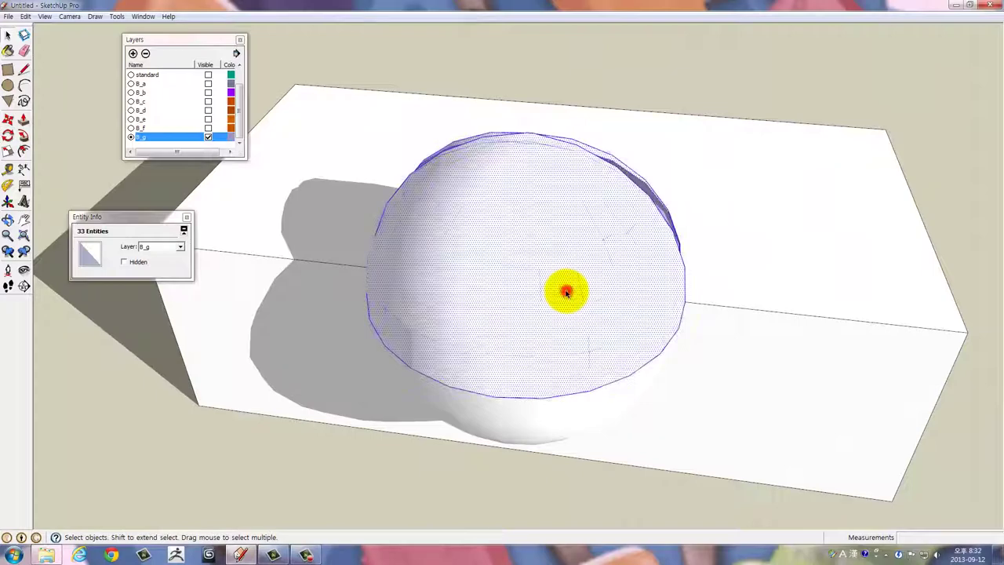
pyautogui.moveTo(652, 368); pyautogui.dragTo(612, 411)
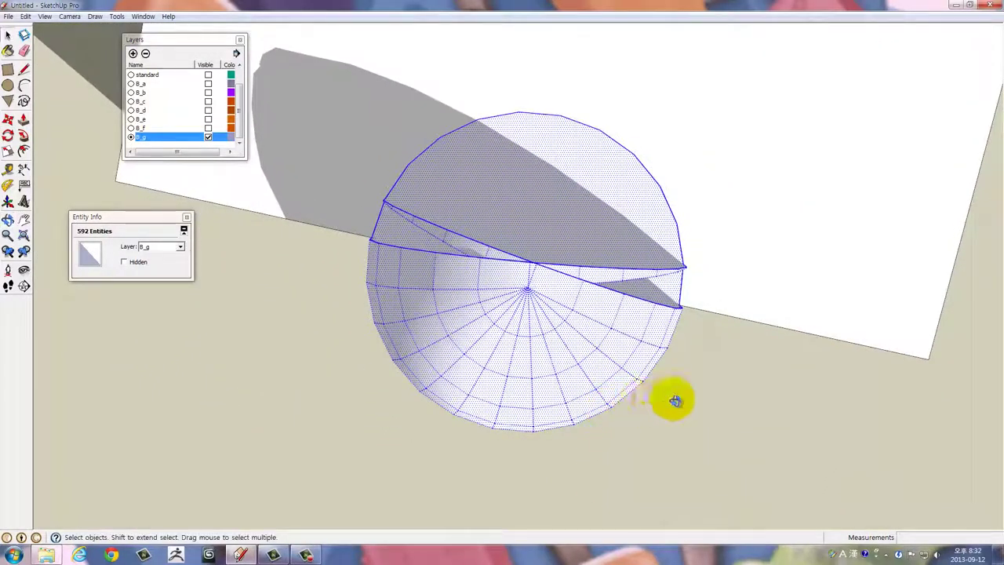
pyautogui.moveTo(672, 400); pyautogui.dragTo(292, 224)
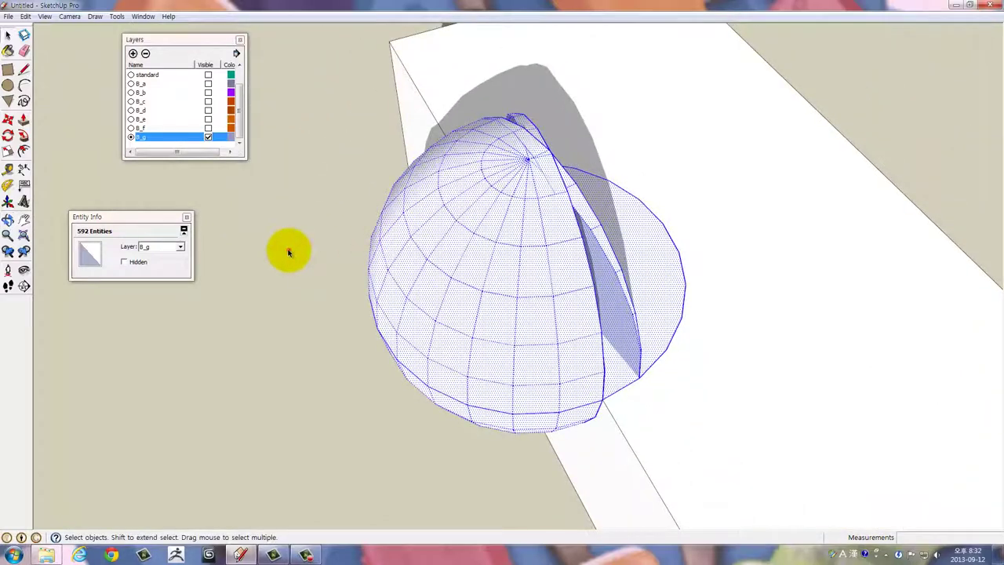
pyautogui.click(289, 251)
pyautogui.moveTo(287, 265); pyautogui.dragTo(773, 189)
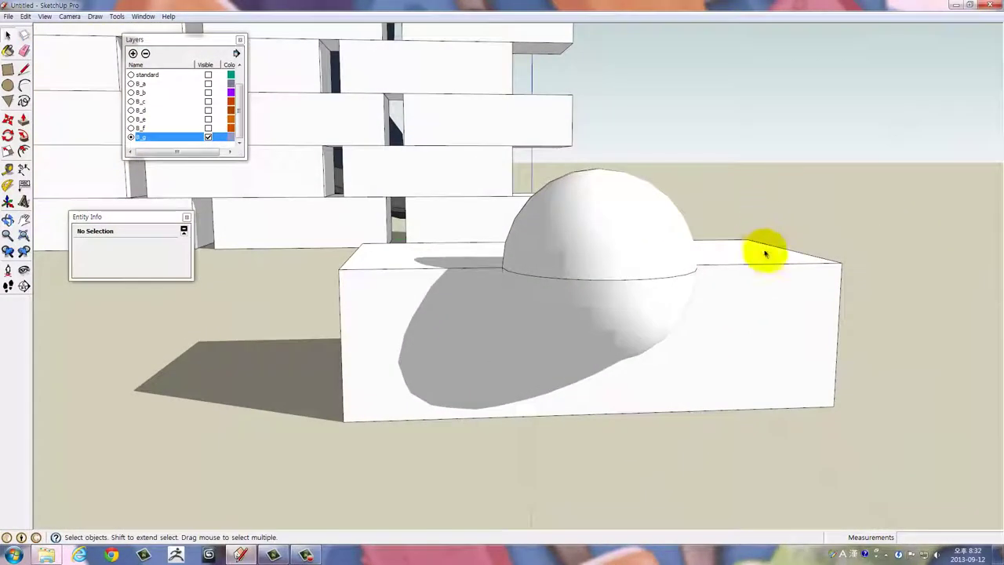
pyautogui.moveTo(764, 252); pyautogui.dragTo(717, 291)
# Draw a vertical rectangle plane cutting through the sphere
pyautogui.click(8, 69)
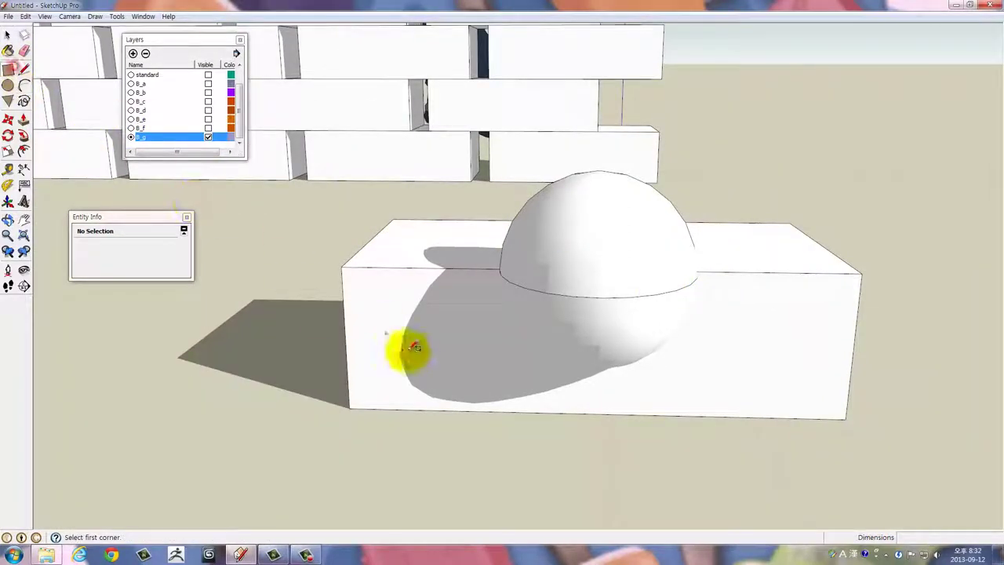
pyautogui.click(413, 347)
pyautogui.press('Escape')
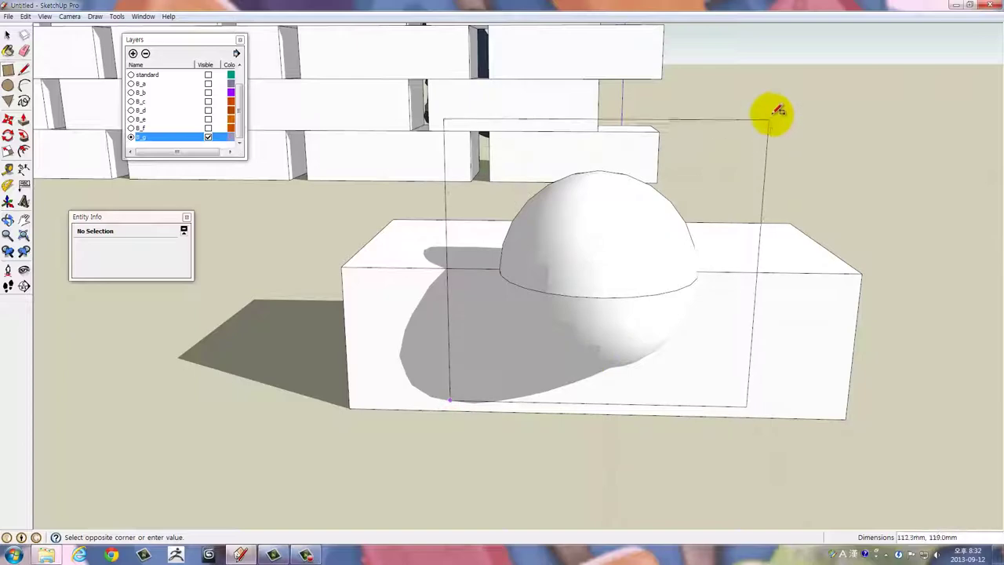
pyautogui.click(777, 112)
pyautogui.moveTo(782, 110); pyautogui.dragTo(377, 307)
# Select the sphere and plane and apply Intersect Faces > With Selection
pyautogui.press('space')
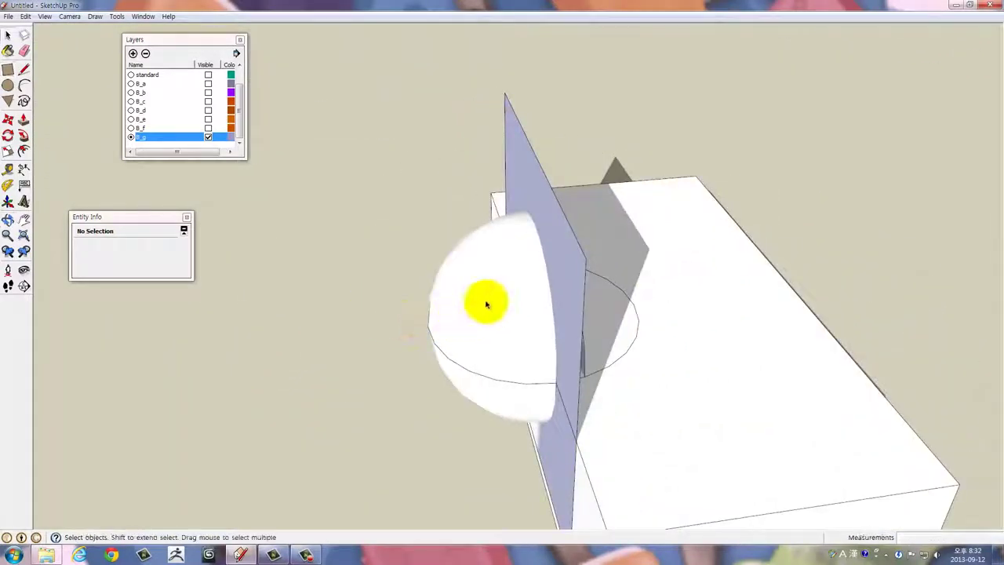
pyautogui.tripleClick(486, 300)
pyautogui.click(561, 259)
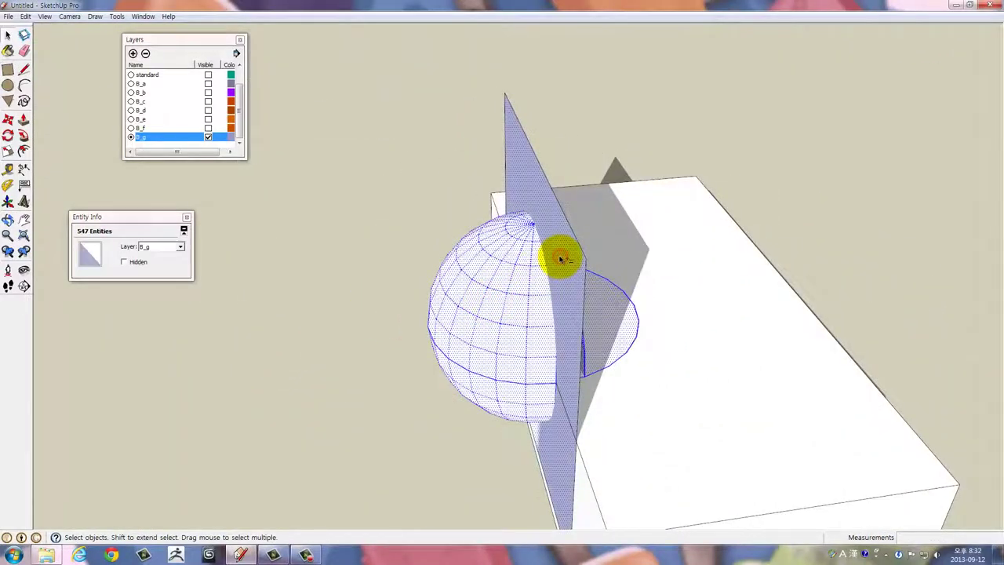
pyautogui.rightClick(562, 259)
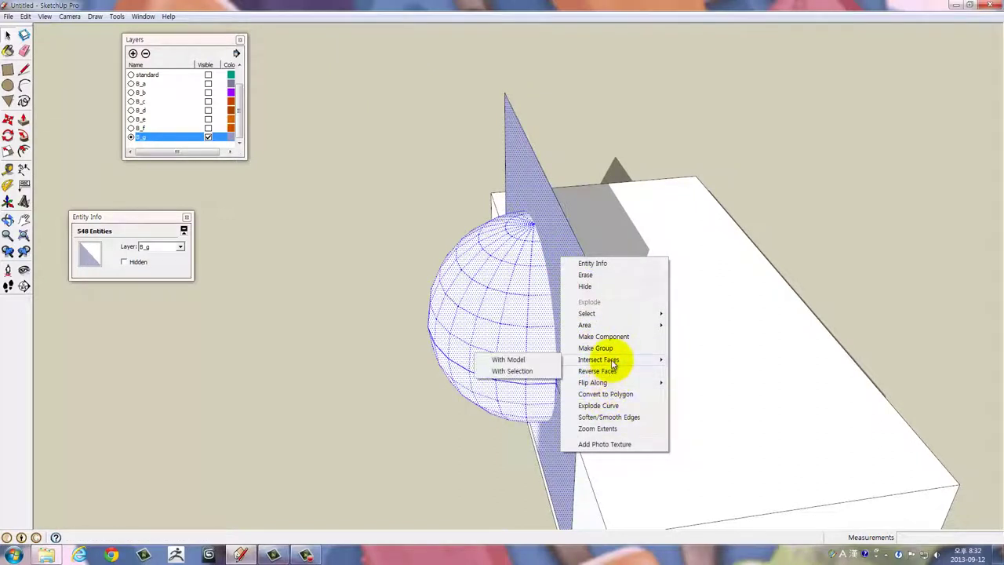
pyautogui.click(527, 370)
pyautogui.click(320, 357)
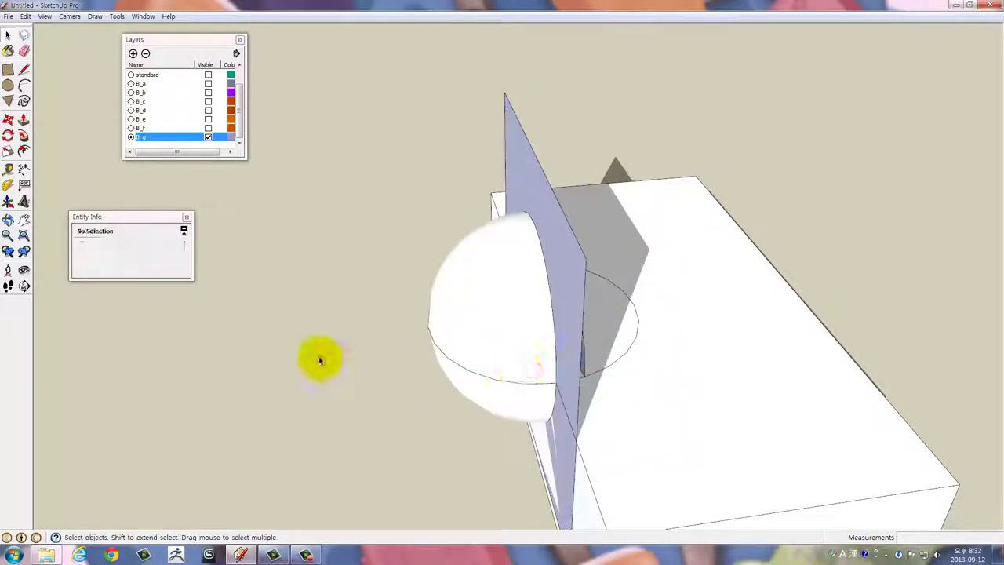
pyautogui.moveTo(399, 351); pyautogui.dragTo(424, 211)
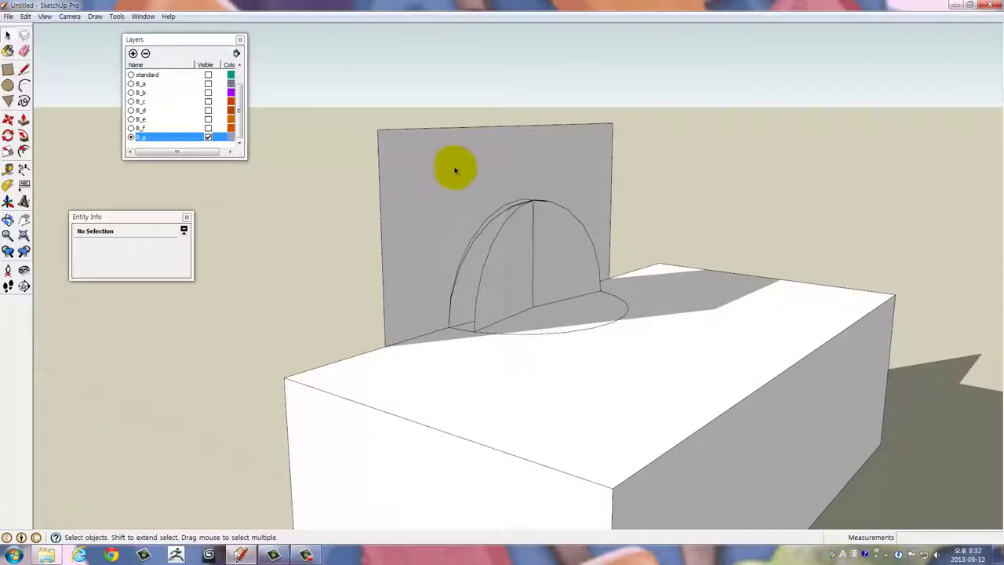
# Erase the cutting plane's edges, leaving the cut lines on the sphere
pyautogui.press('e')
pyautogui.moveTo(400, 118); pyautogui.dragTo(383, 179)
pyautogui.click(374, 176)
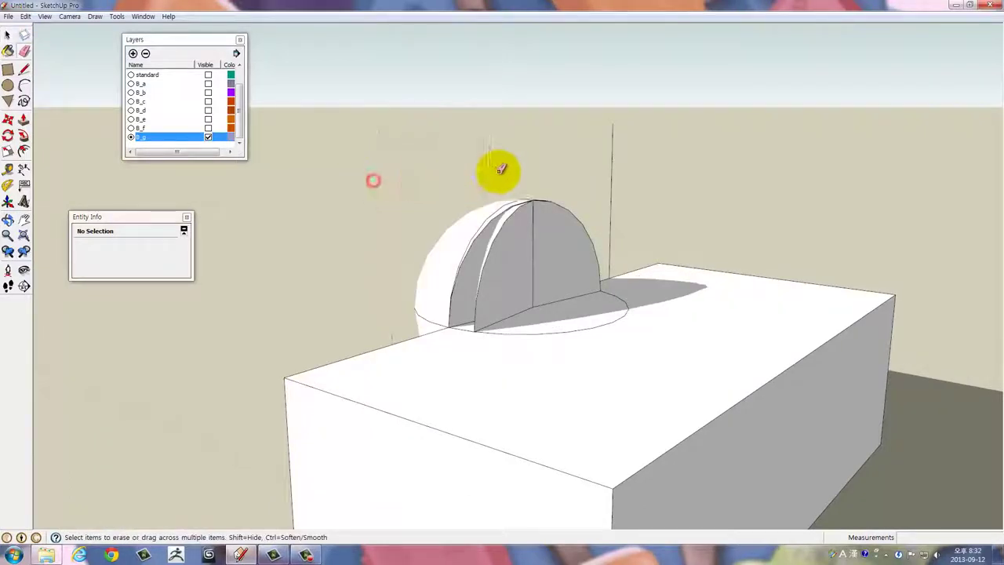
pyautogui.moveTo(594, 155); pyautogui.dragTo(659, 162)
pyautogui.moveTo(565, 180); pyautogui.dragTo(656, 419)
# Select the brick box group and switch to Move, viewing it from above
pyautogui.click(696, 346)
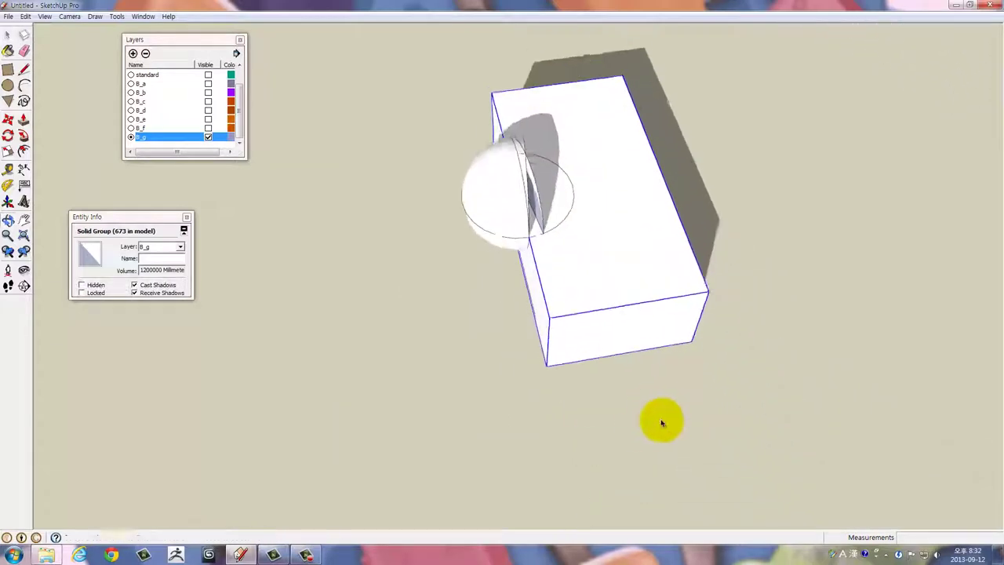
pyautogui.press('m')
pyautogui.moveTo(592, 469); pyautogui.dragTo(549, 235)
# Bring the box and cut sphere into view and zoom to fit the sphere
pyautogui.press('e')
pyautogui.click(545, 148)
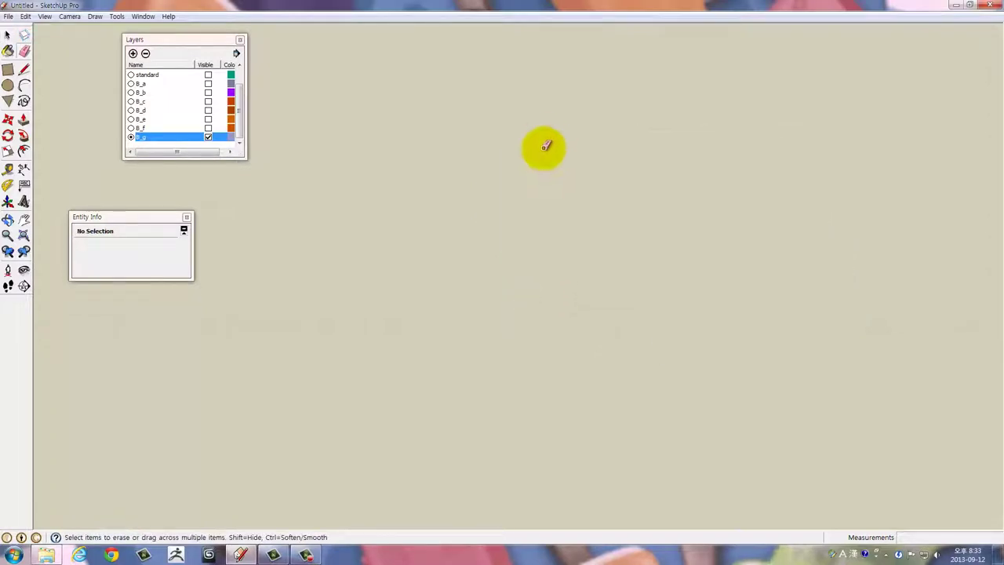
pyautogui.moveTo(553, 177); pyautogui.dragTo(605, 272)
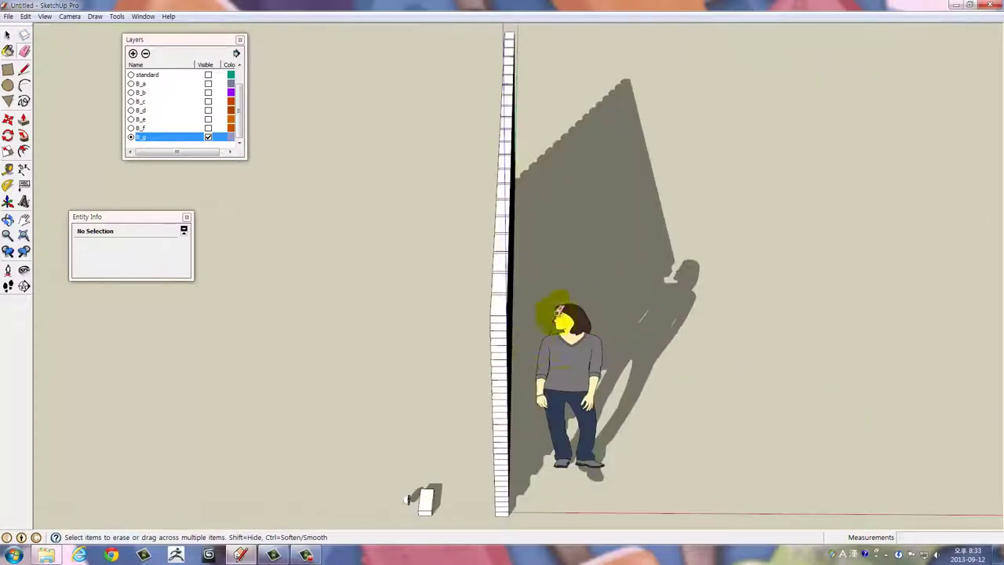
pyautogui.moveTo(526, 414); pyautogui.dragTo(511, 301)
pyautogui.scroll(3)
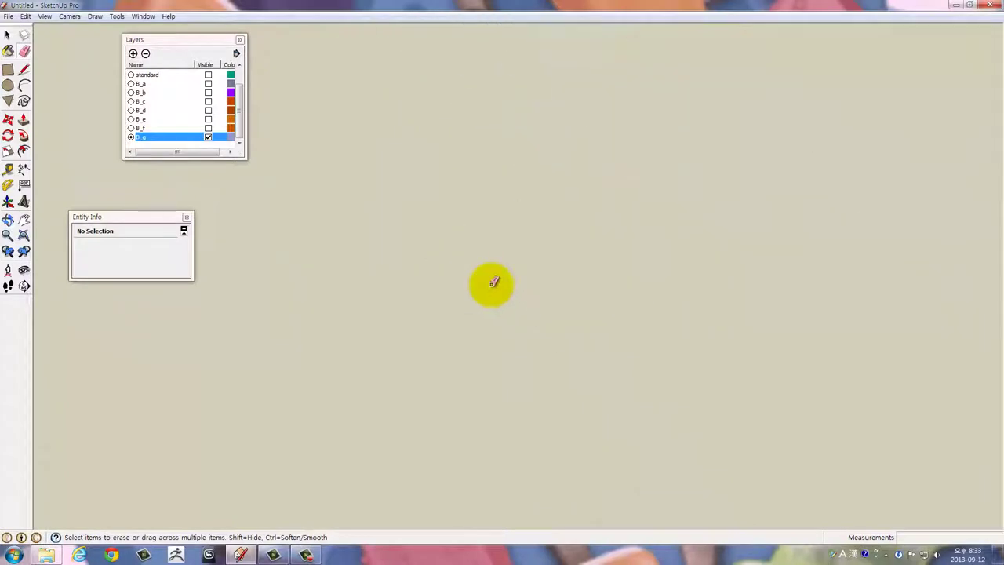
pyautogui.scroll(-3)
pyautogui.moveTo(463, 275); pyautogui.dragTo(456, 267)
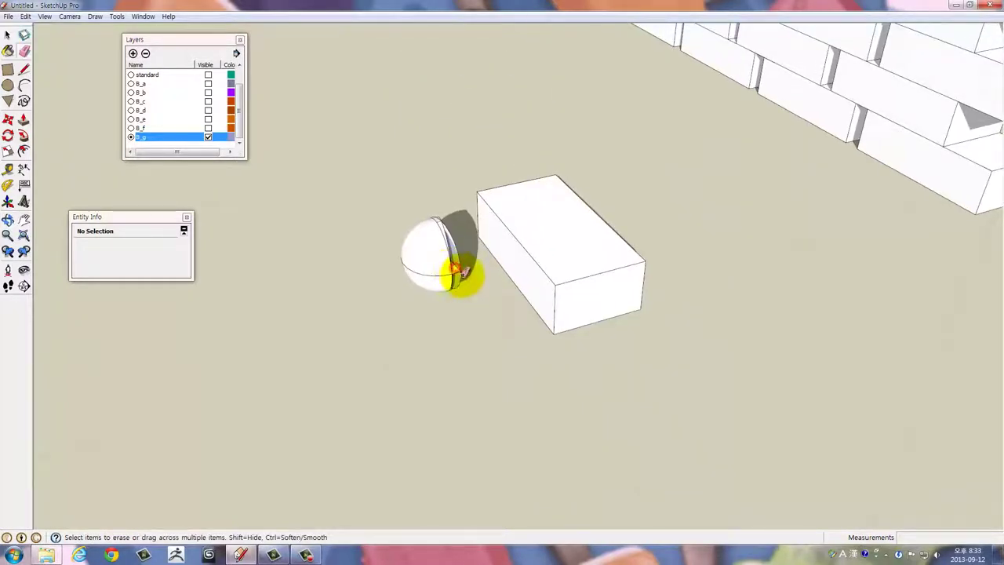
pyautogui.rightClick(435, 261)
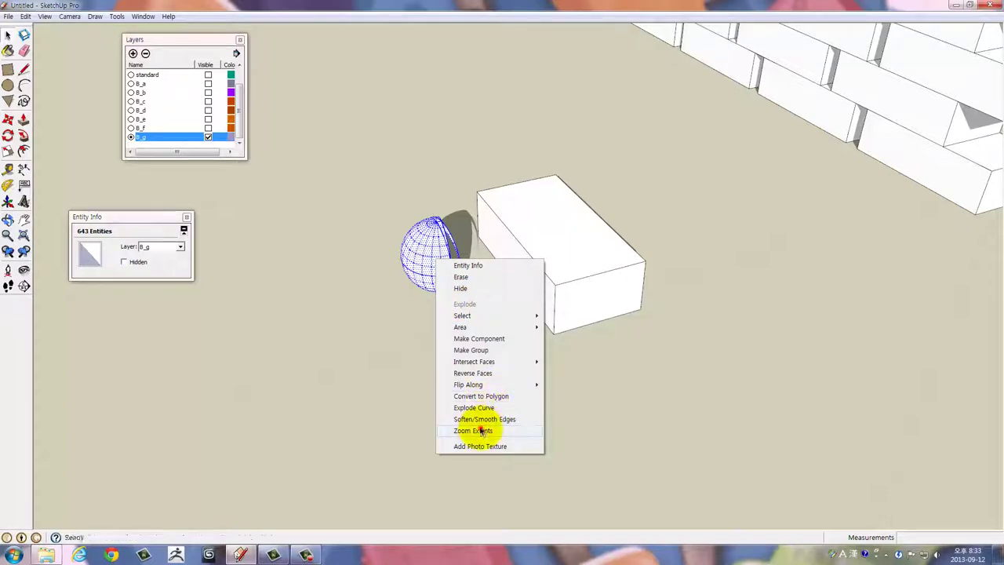
pyautogui.click(481, 430)
pyautogui.moveTo(525, 411); pyautogui.dragTo(502, 325)
pyautogui.scroll(-3)
pyautogui.scroll(3)
pyautogui.scroll(3)
pyautogui.click(643, 384)
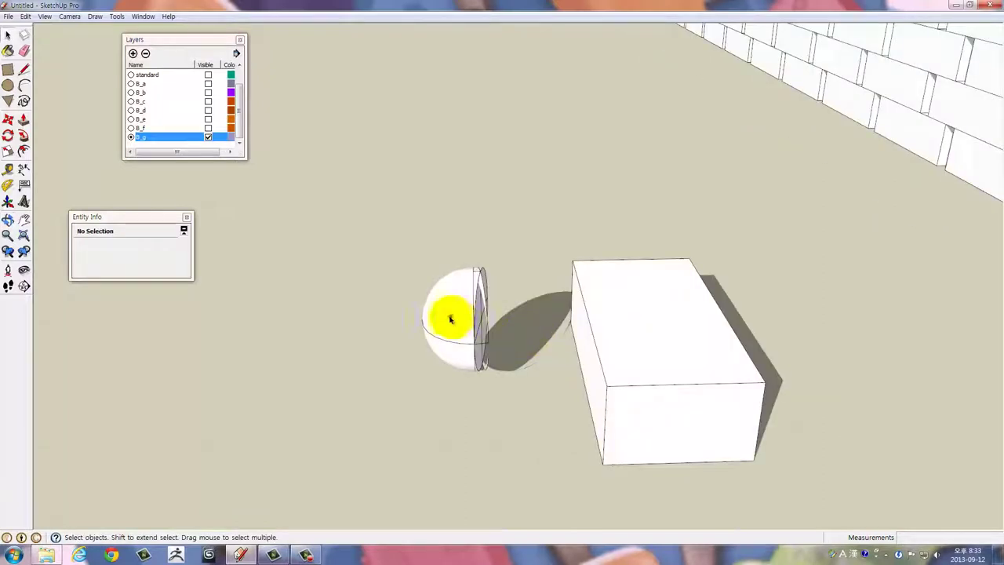
# Select the sliced sphere's connected geometry and zoom in on it to inspect the slivers
pyautogui.tripleClick(449, 318)
pyautogui.moveTo(492, 291); pyautogui.dragTo(469, 292)
pyautogui.rightClick(469, 291)
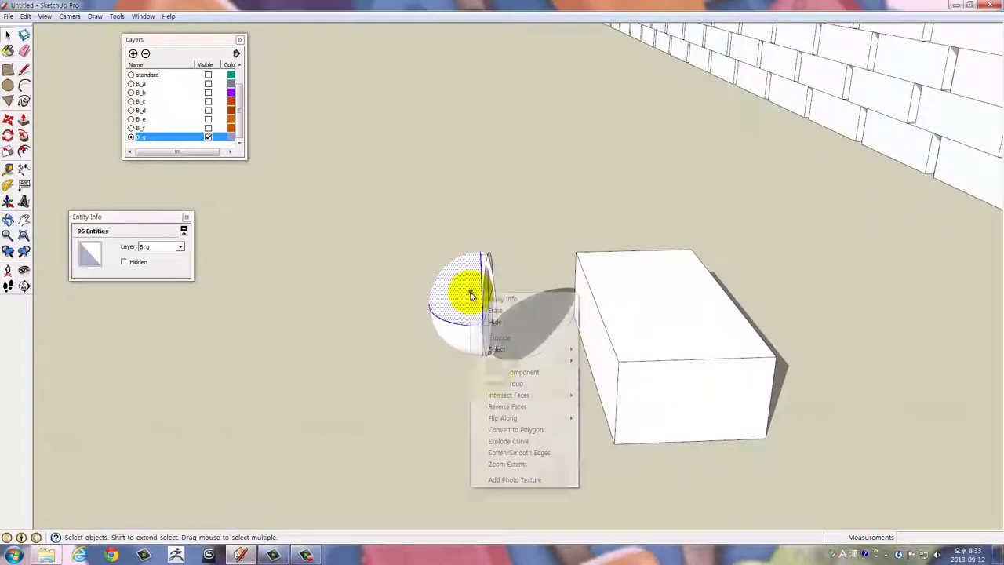
pyautogui.click(520, 465)
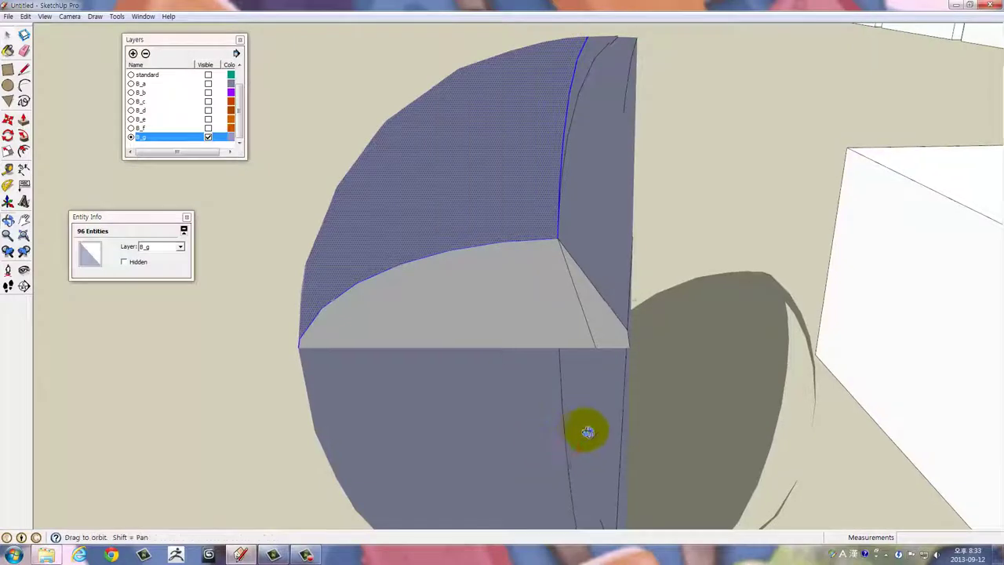
pyautogui.moveTo(585, 428); pyautogui.dragTo(392, 299)
pyautogui.scroll(3)
pyautogui.scroll(-3)
pyautogui.scroll(-3)
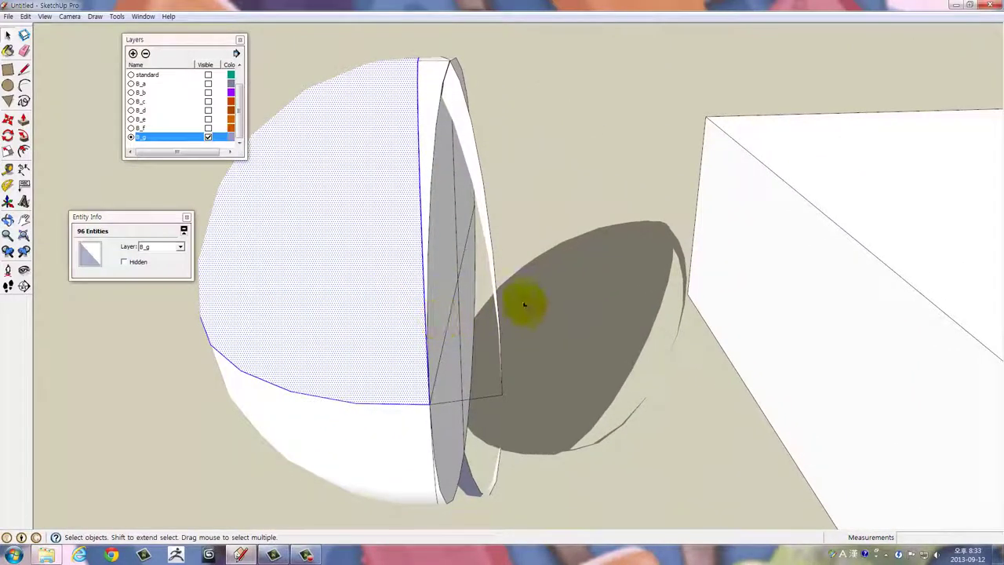
pyautogui.moveTo(524, 304); pyautogui.dragTo(560, 313)
pyautogui.click(565, 310)
# Erase the stray sliver edges and face near the top of the cut with the Eraser
pyautogui.press('e')
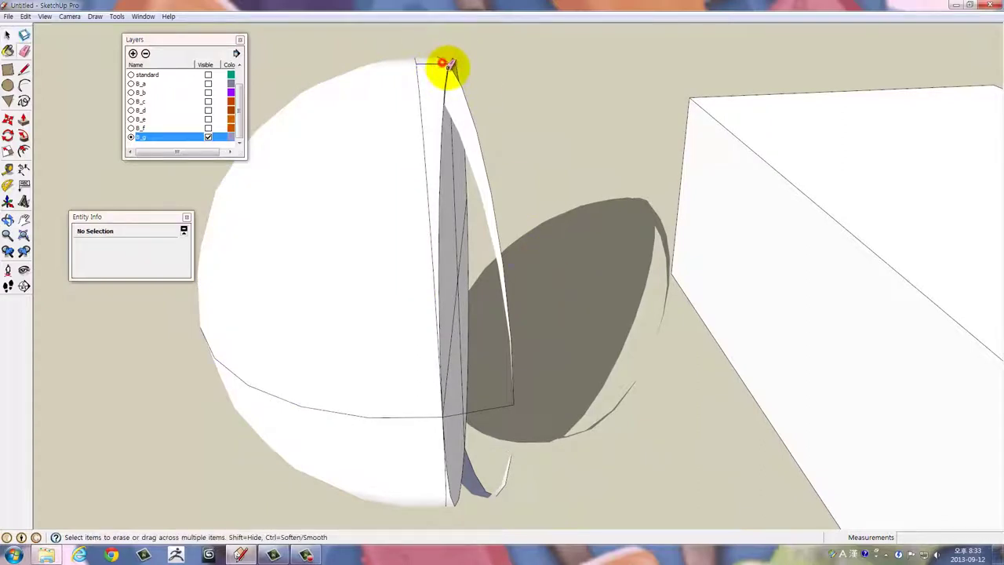
pyautogui.click(449, 66)
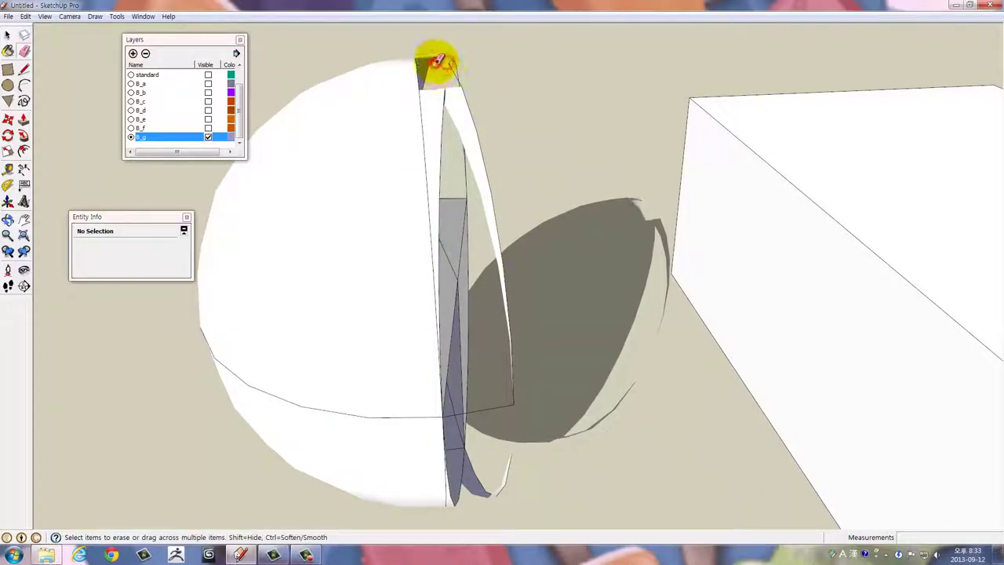
pyautogui.moveTo(455, 88); pyautogui.dragTo(487, 155)
pyautogui.press('space')
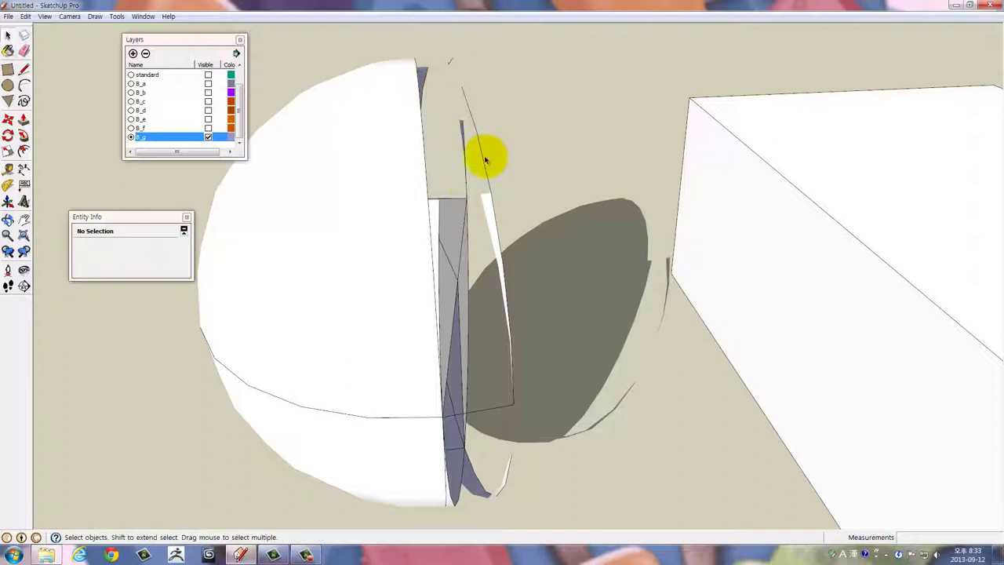
pyautogui.tripleClick(485, 159)
pyautogui.click(495, 178)
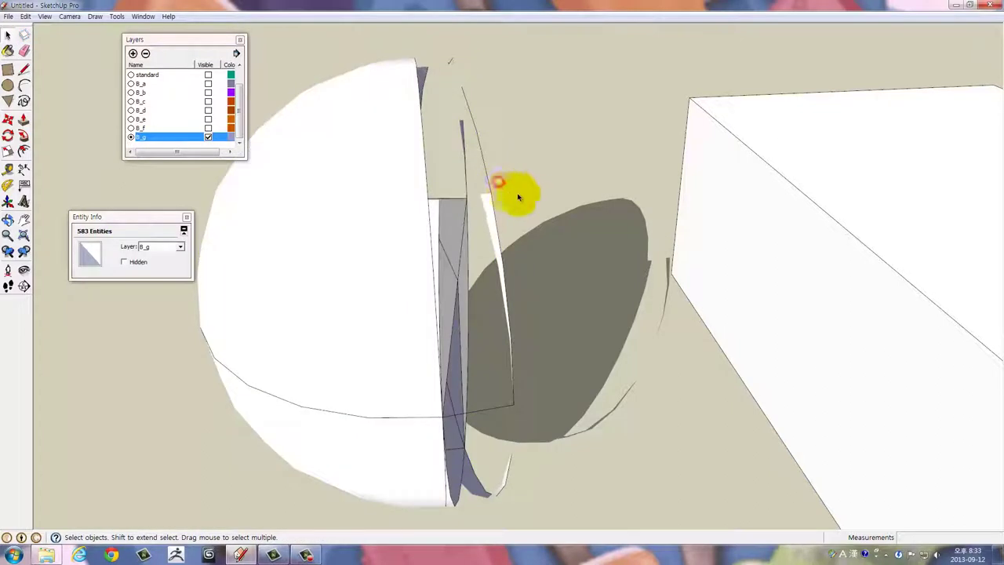
pyautogui.moveTo(498, 180); pyautogui.dragTo(517, 214)
pyautogui.moveTo(465, 205); pyautogui.dragTo(459, 272)
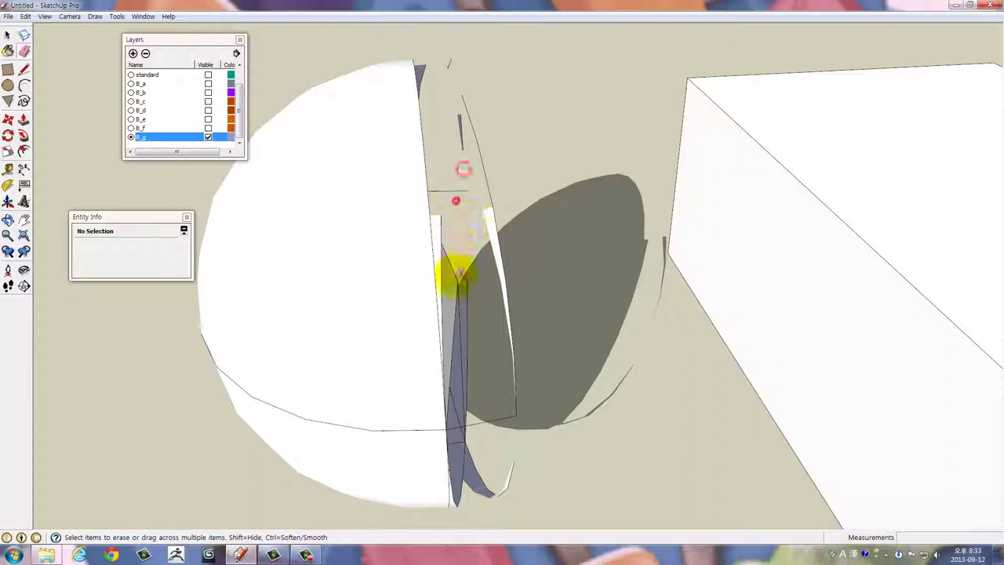
pyautogui.moveTo(445, 198); pyautogui.dragTo(460, 190)
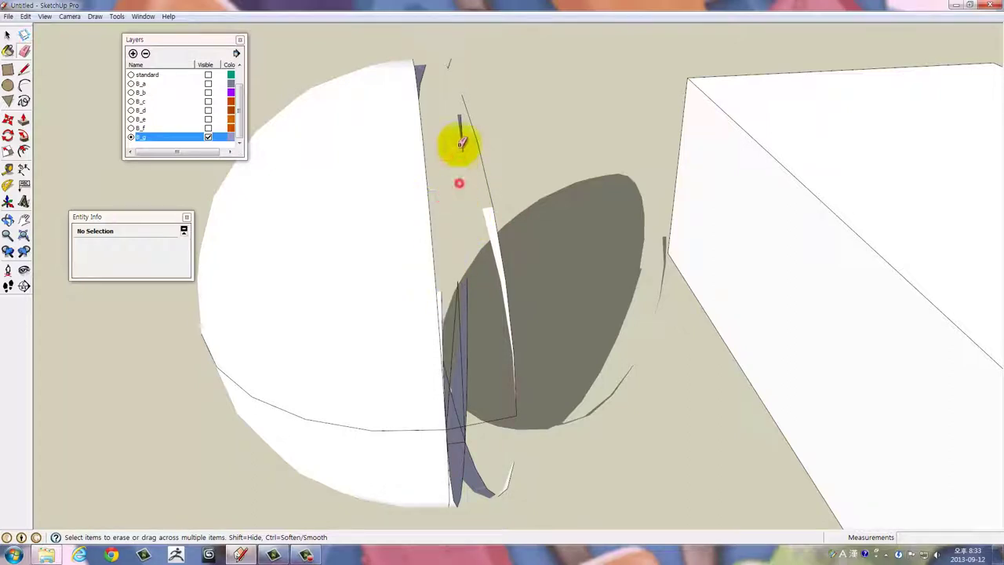
pyautogui.moveTo(471, 103); pyautogui.dragTo(514, 83)
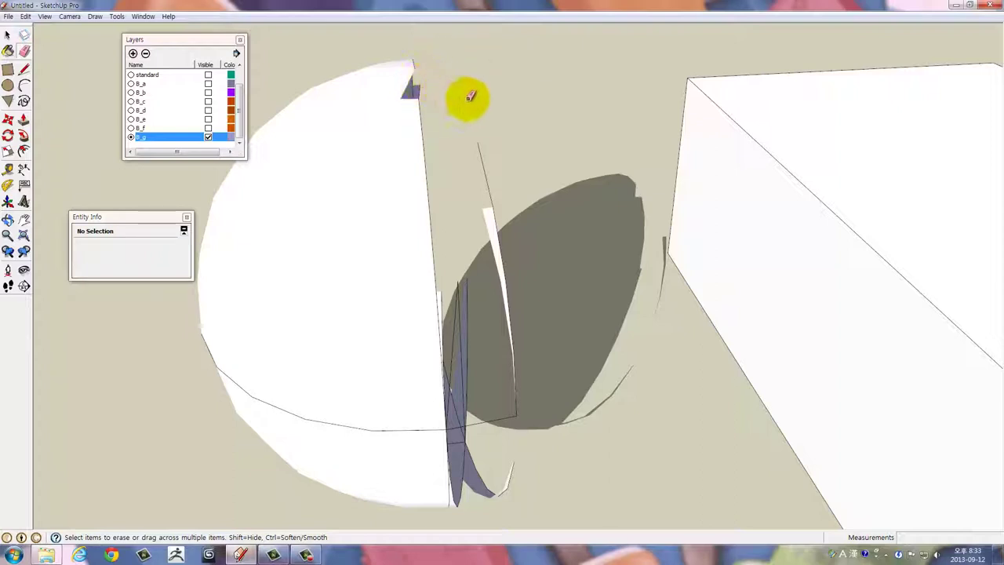
# Erase the thin sliver edges lower along the cut and near the sphere's bottom
pyautogui.moveTo(469, 95); pyautogui.dragTo(459, 102)
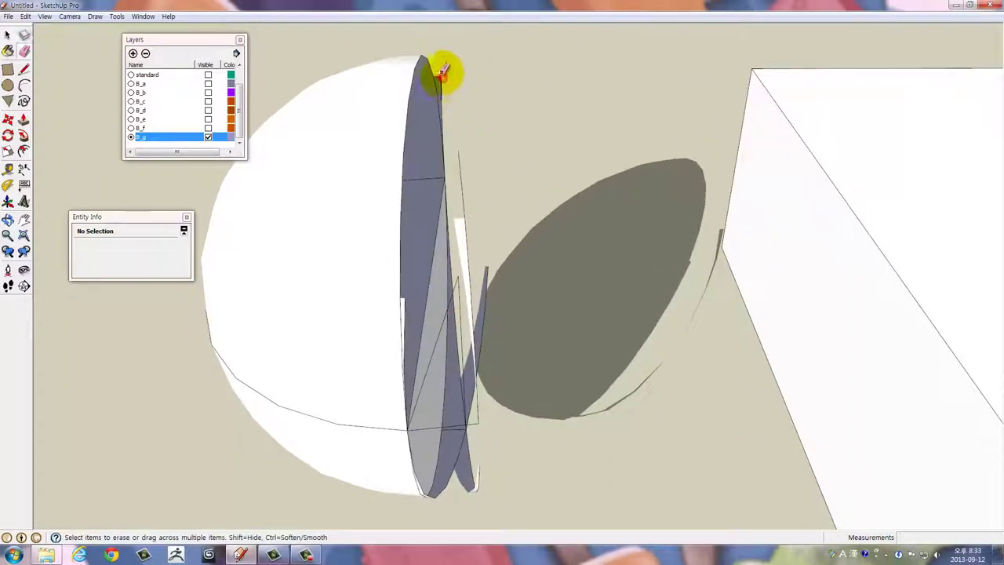
pyautogui.moveTo(486, 318); pyautogui.dragTo(475, 383)
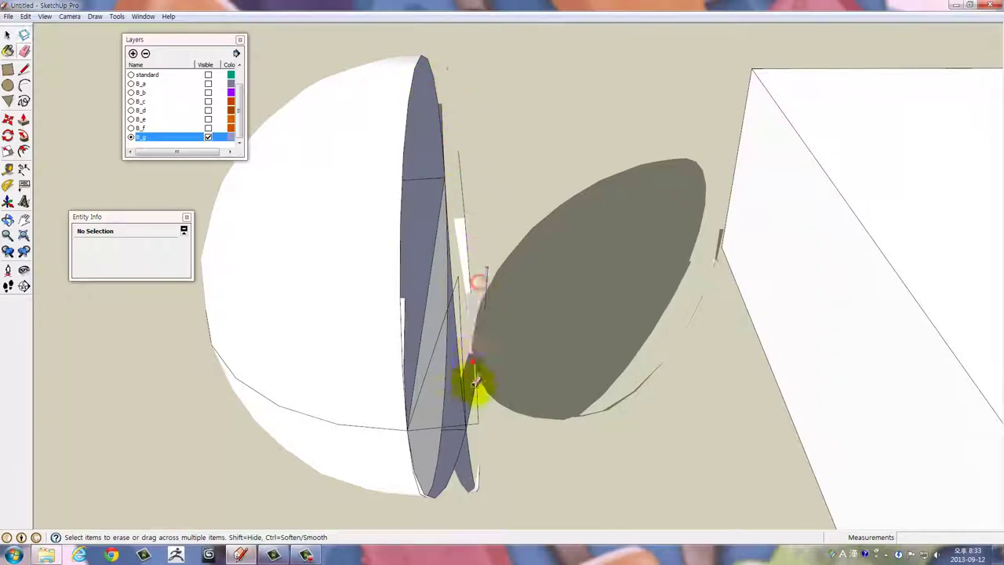
pyautogui.moveTo(463, 430); pyautogui.dragTo(459, 476)
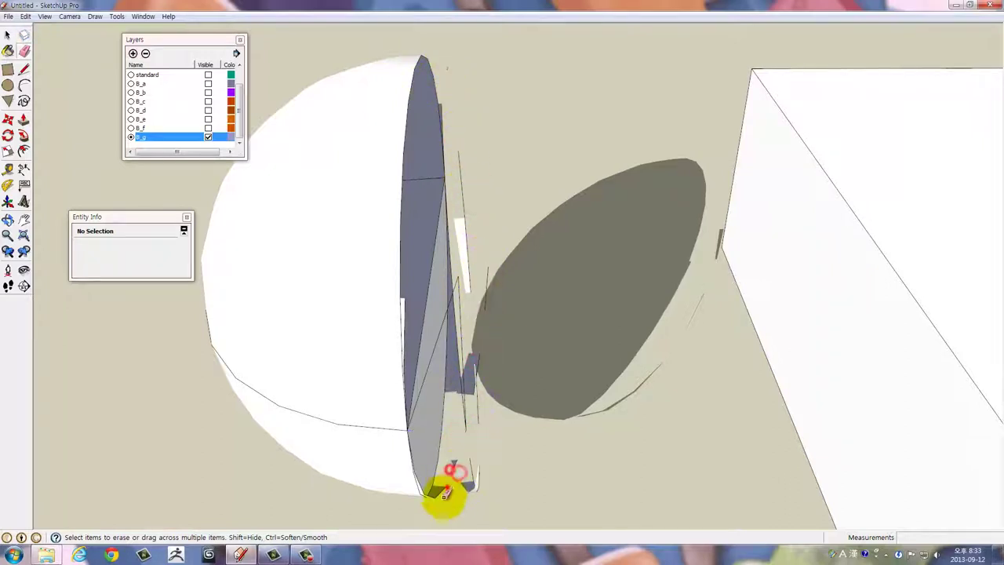
pyautogui.moveTo(436, 497); pyautogui.dragTo(520, 505)
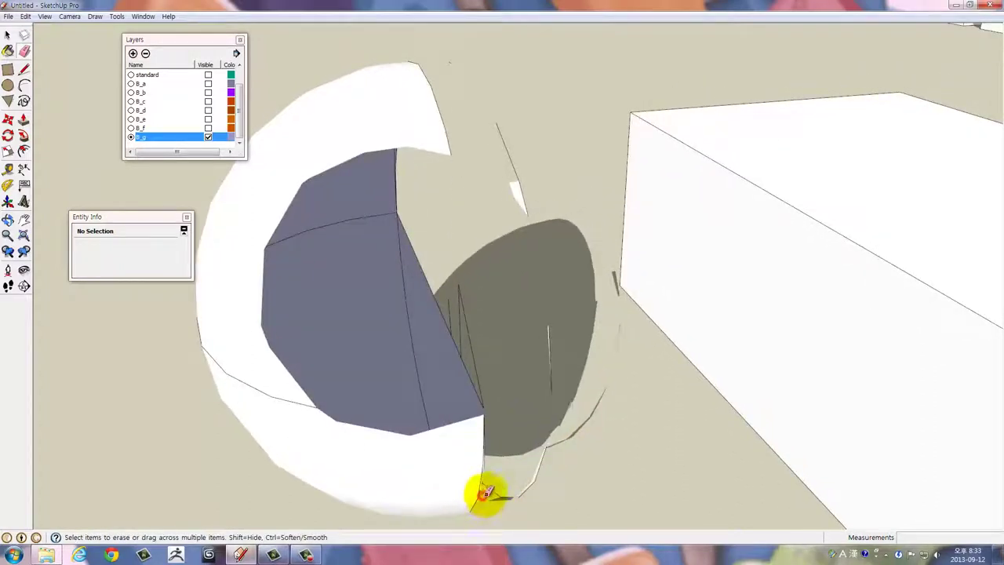
pyautogui.moveTo(525, 494); pyautogui.dragTo(536, 474)
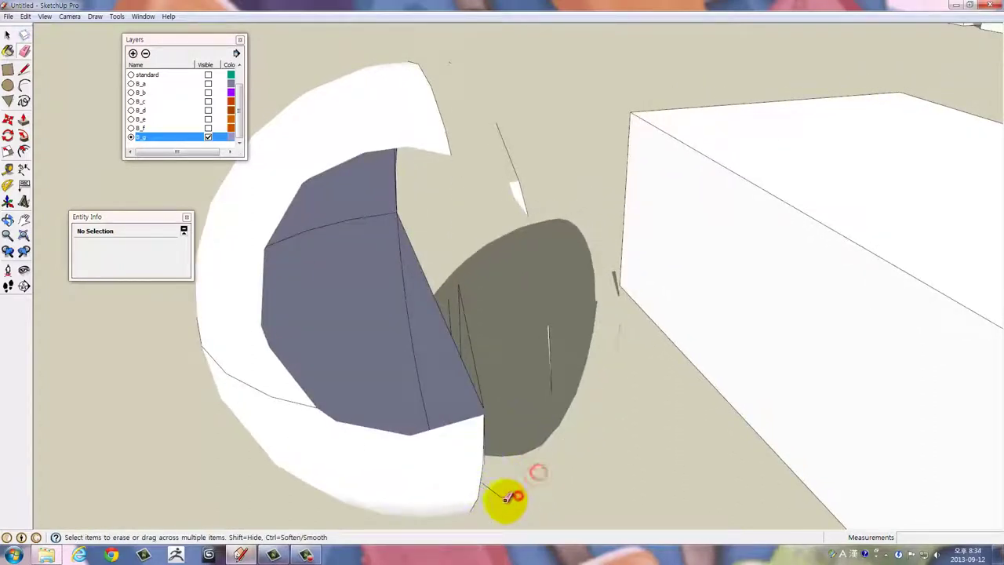
pyautogui.moveTo(565, 460); pyautogui.dragTo(449, 408)
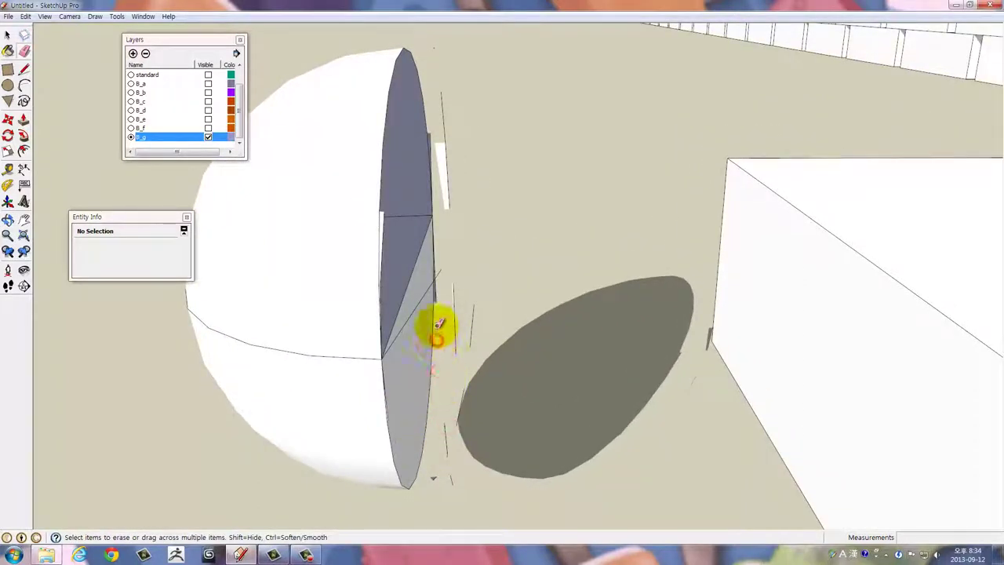
# Delete the leftover face on the cut and the diagonal edge through it
pyautogui.click(410, 338)
pyautogui.moveTo(437, 298); pyautogui.dragTo(379, 312)
pyautogui.press('Delete')
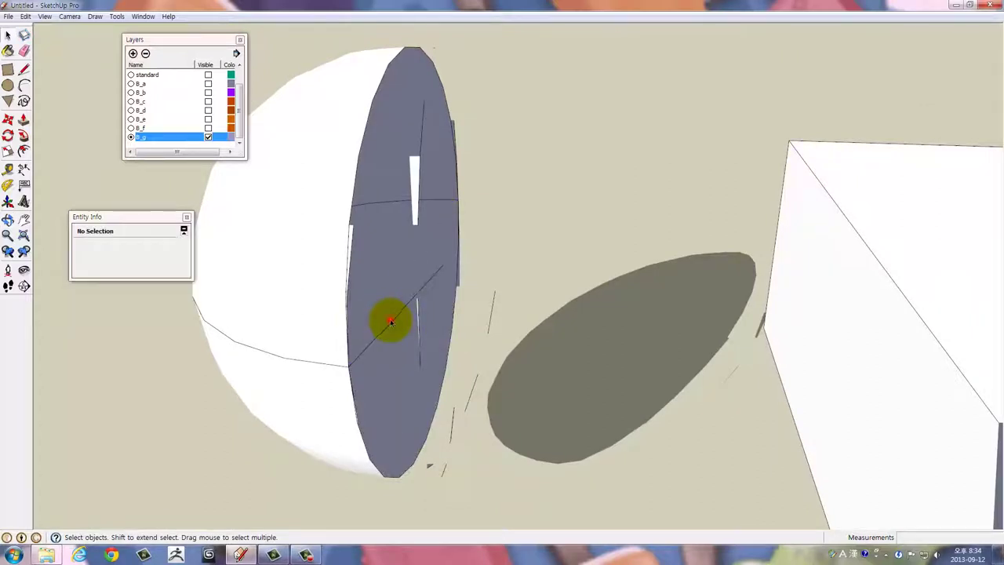
pyautogui.click(390, 322)
pyautogui.press('Delete')
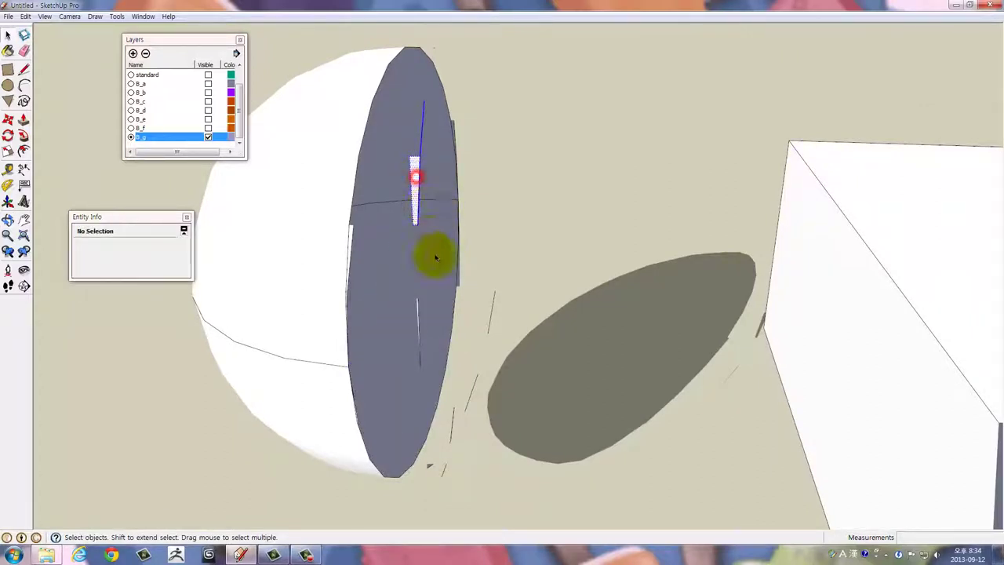
# Select the whole sphere and inspect its dark disc cut face
pyautogui.moveTo(545, 335); pyautogui.dragTo(531, 531)
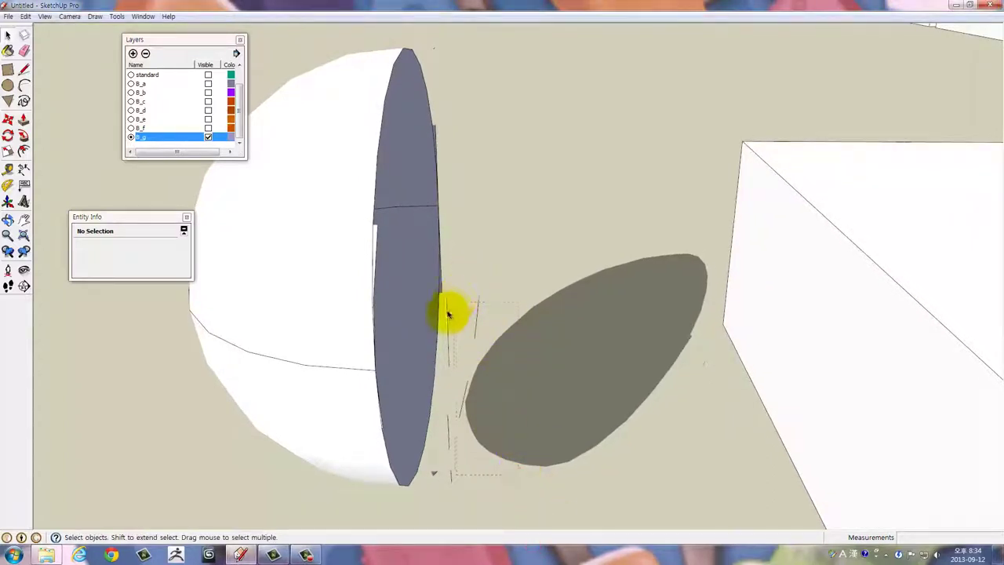
pyautogui.moveTo(483, 372); pyautogui.dragTo(471, 501)
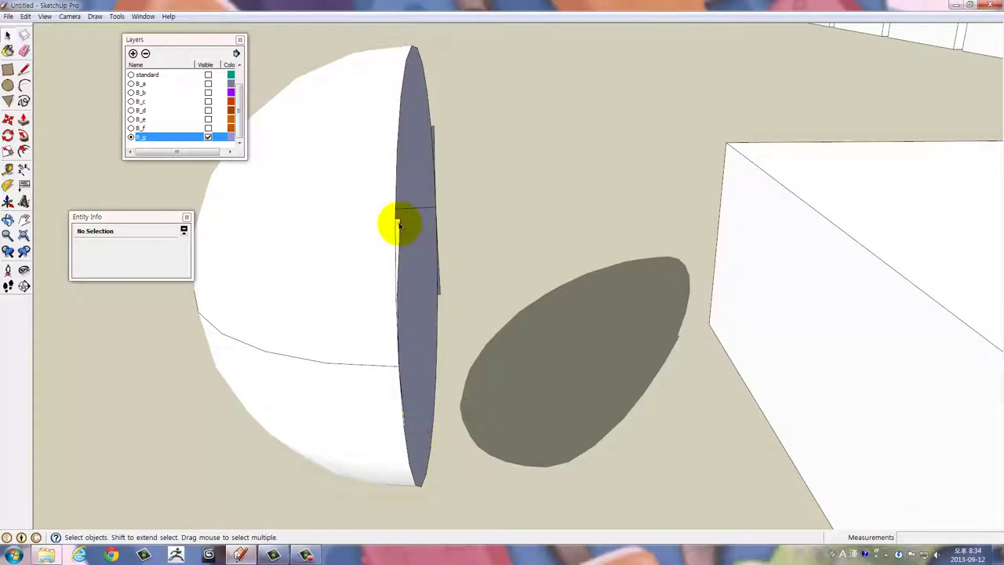
pyautogui.moveTo(390, 308); pyautogui.dragTo(442, 303)
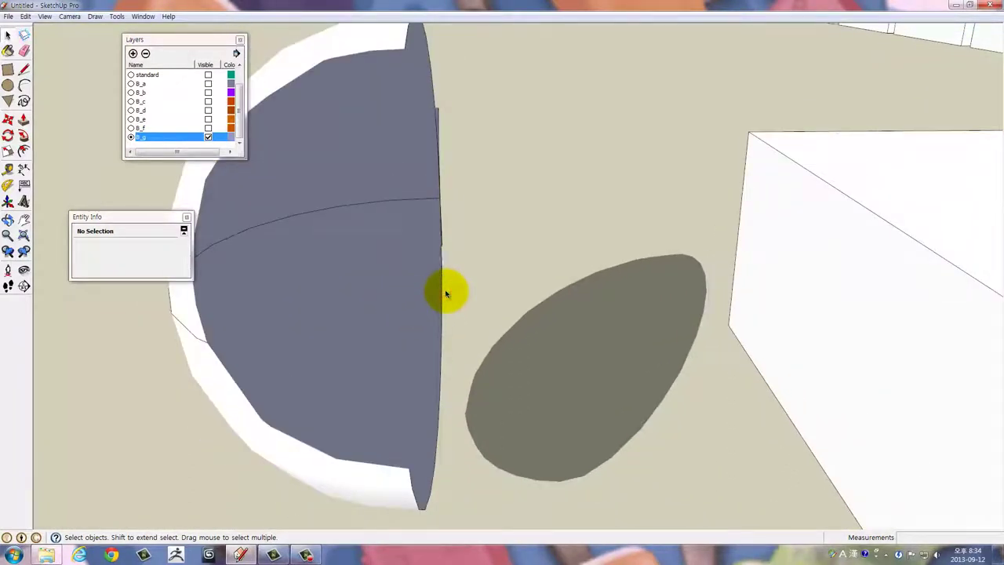
pyautogui.scroll(-3)
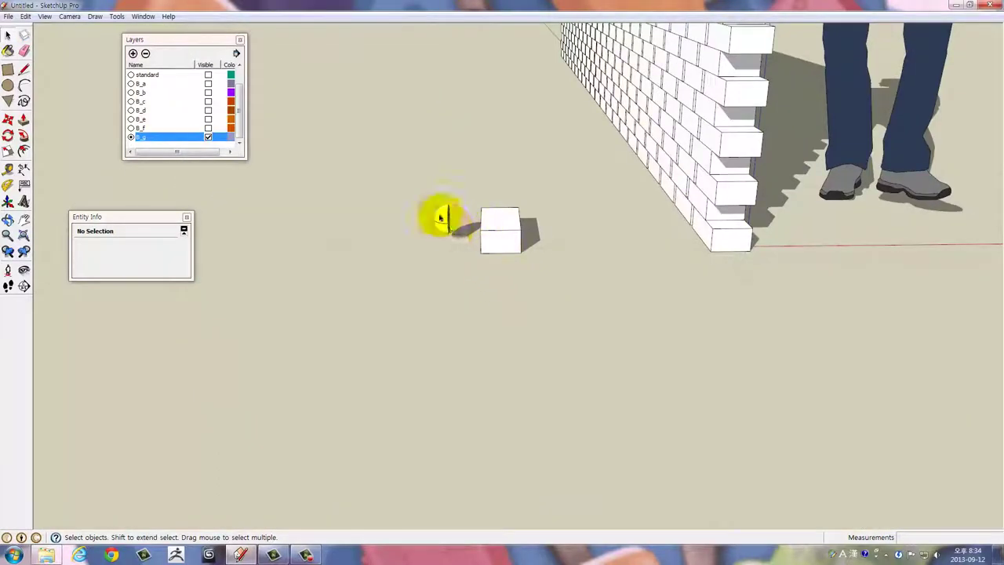
pyautogui.tripleClick(440, 216)
pyautogui.scroll(3)
pyautogui.scroll(3)
pyautogui.scroll(3)
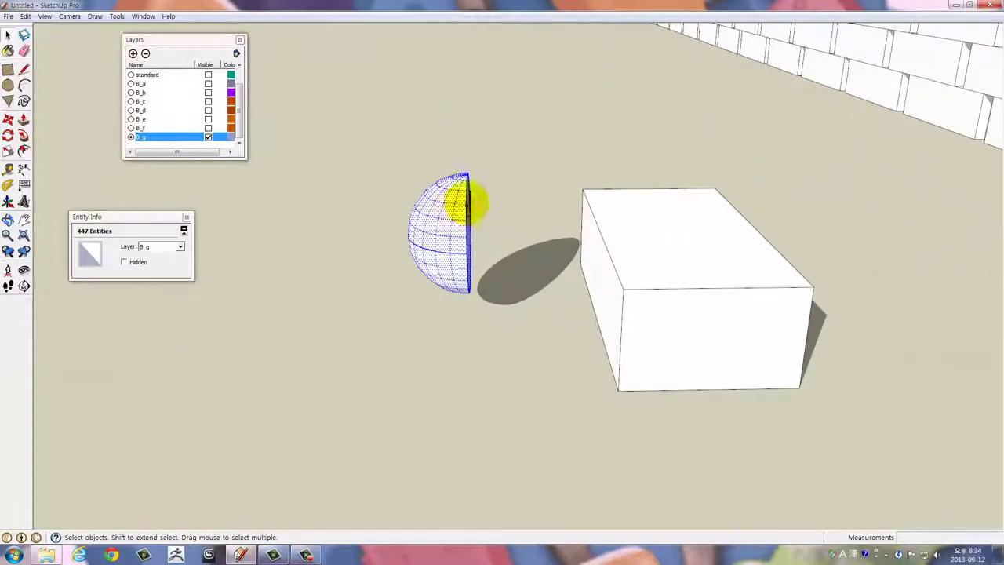
pyautogui.scroll(3)
pyautogui.scroll(3)
pyautogui.moveTo(477, 183); pyautogui.dragTo(460, 213)
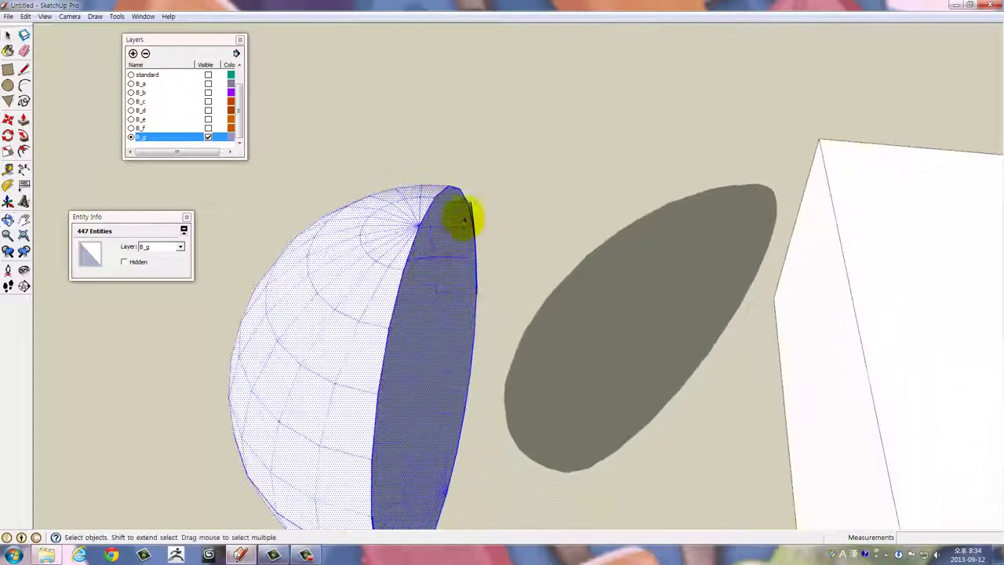
pyautogui.scroll(3)
# Check the finished hemisphere's flat vertical cut face beside the box
pyautogui.press('e')
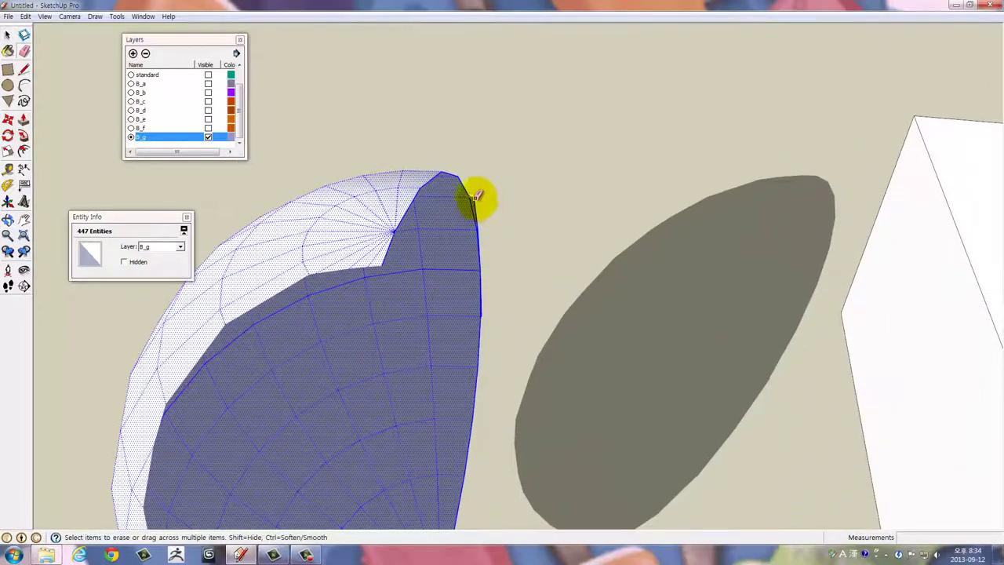
pyautogui.scroll(-3)
pyautogui.moveTo(488, 219); pyautogui.dragTo(579, 269)
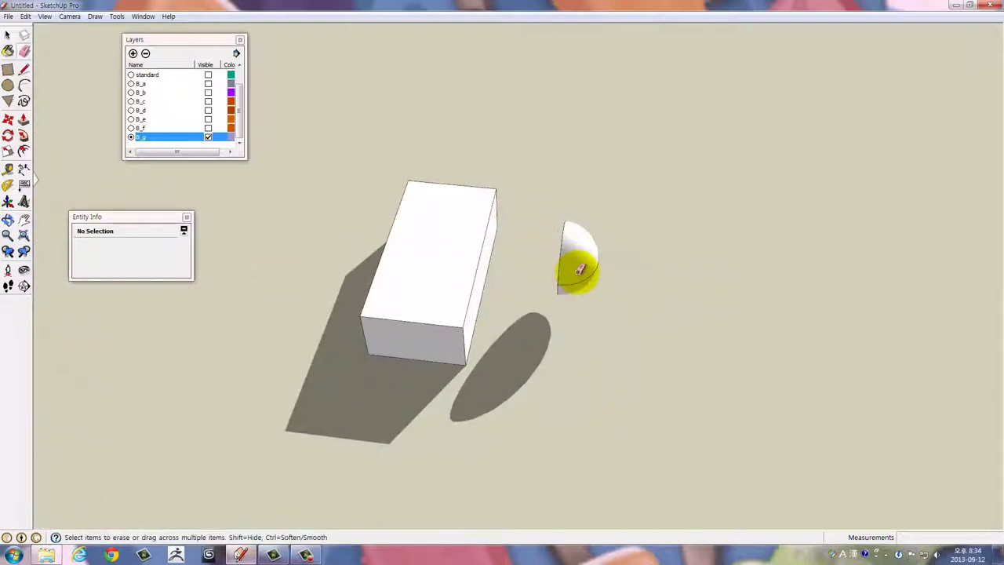
pyautogui.scroll(3)
pyautogui.scroll(3)
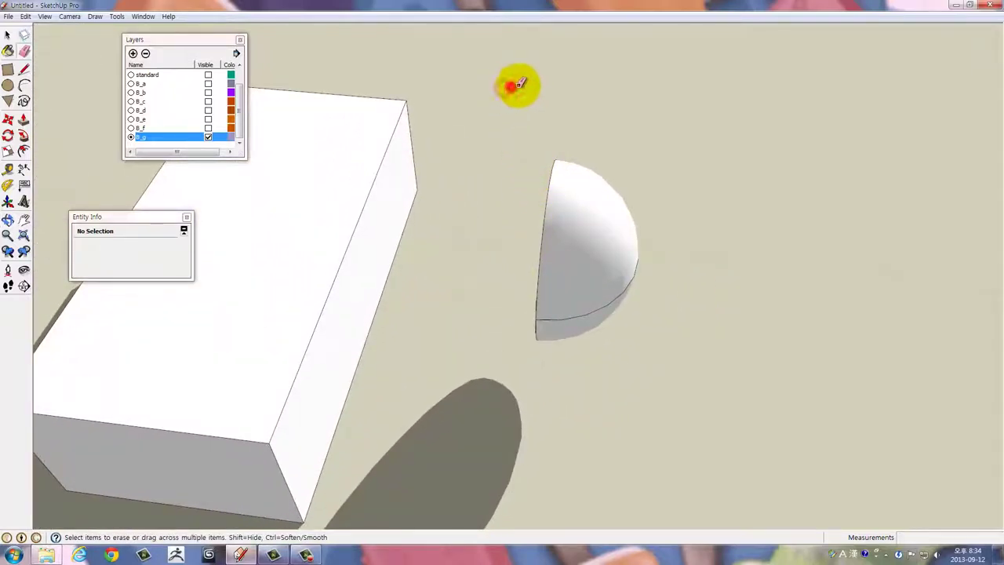
pyautogui.moveTo(517, 93); pyautogui.dragTo(570, 257)
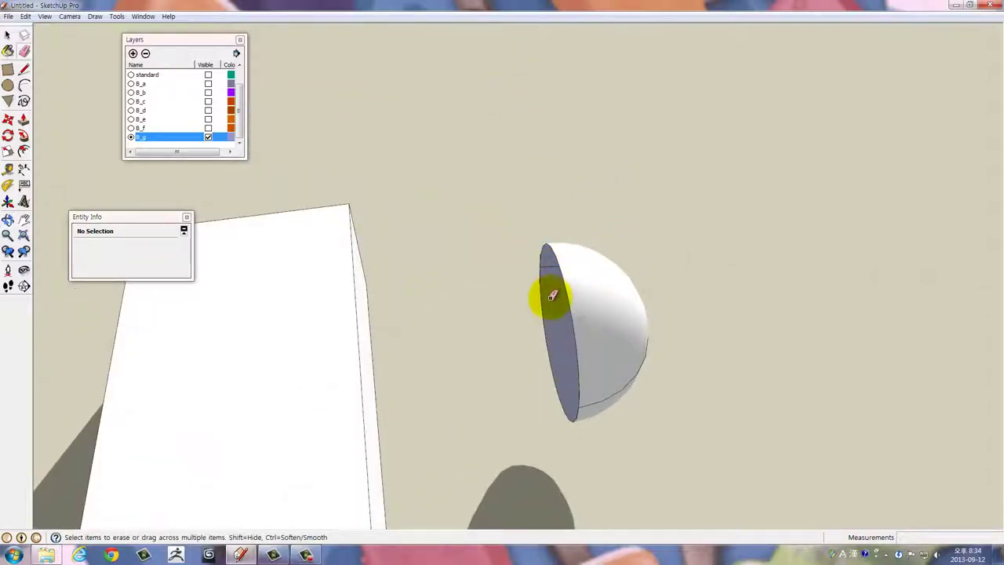
pyautogui.moveTo(601, 354); pyautogui.dragTo(572, 247)
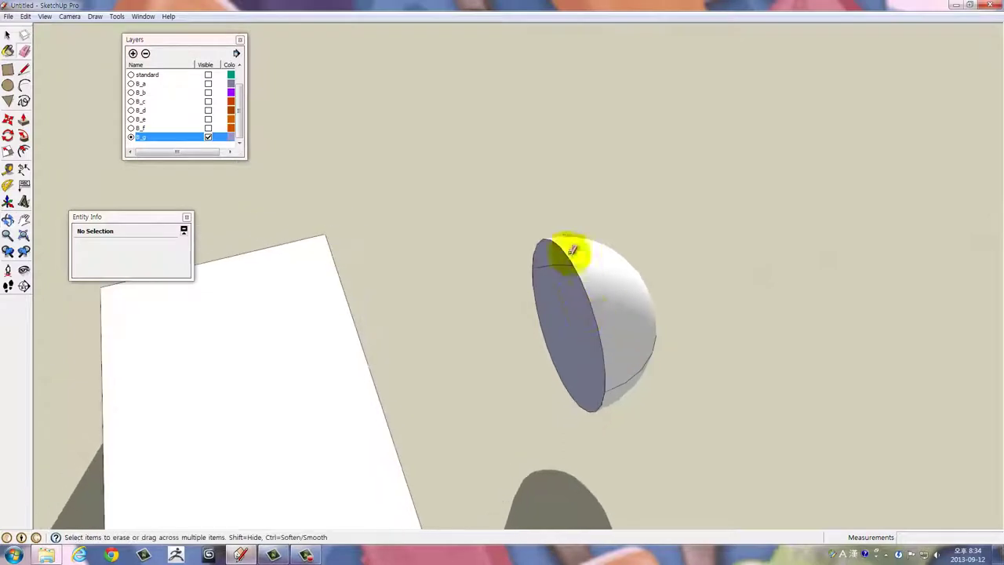
pyautogui.moveTo(540, 282); pyautogui.dragTo(526, 251)
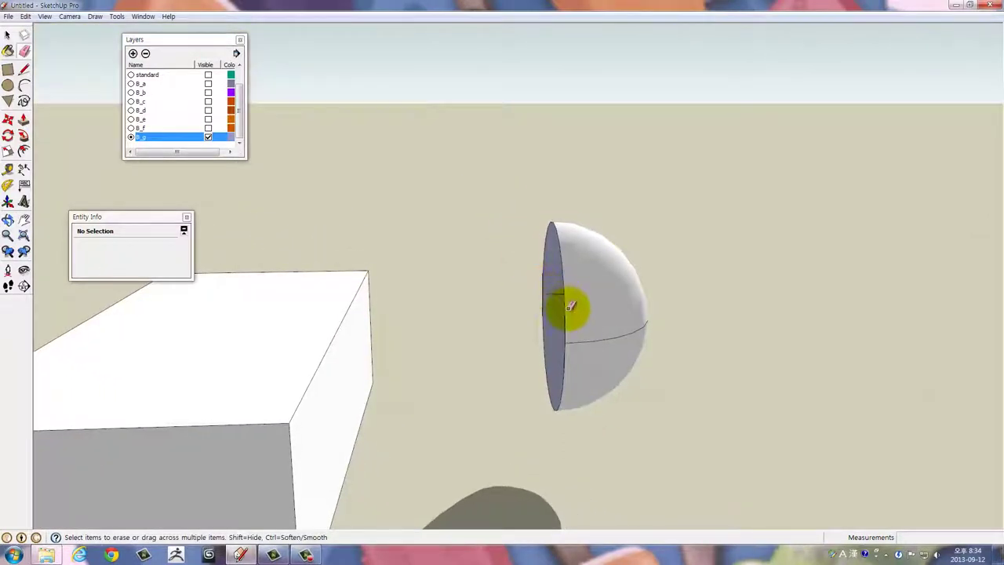
pyautogui.scroll(3)
pyautogui.scroll(3)
pyautogui.press('space')
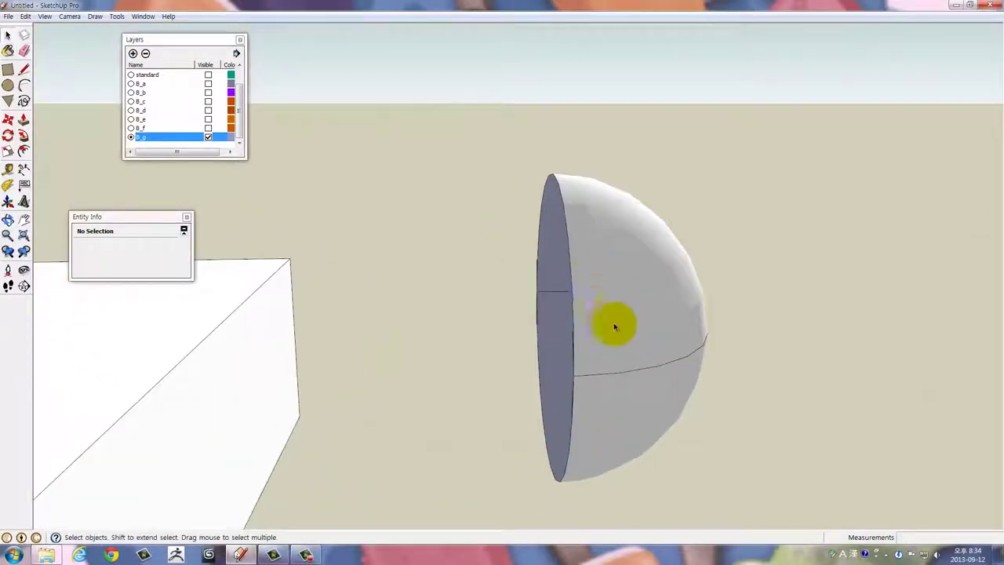
# Copy the hemisphere to the right and delete the original left hemisphere
pyautogui.click(673, 422)
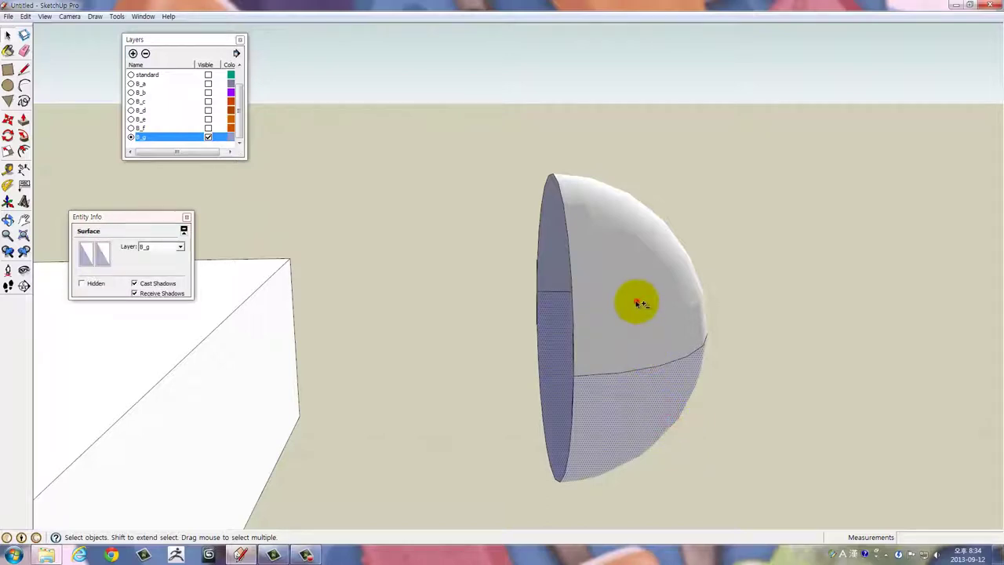
pyautogui.click(639, 303)
pyautogui.moveTo(640, 303); pyautogui.dragTo(521, 416)
pyautogui.press('m')
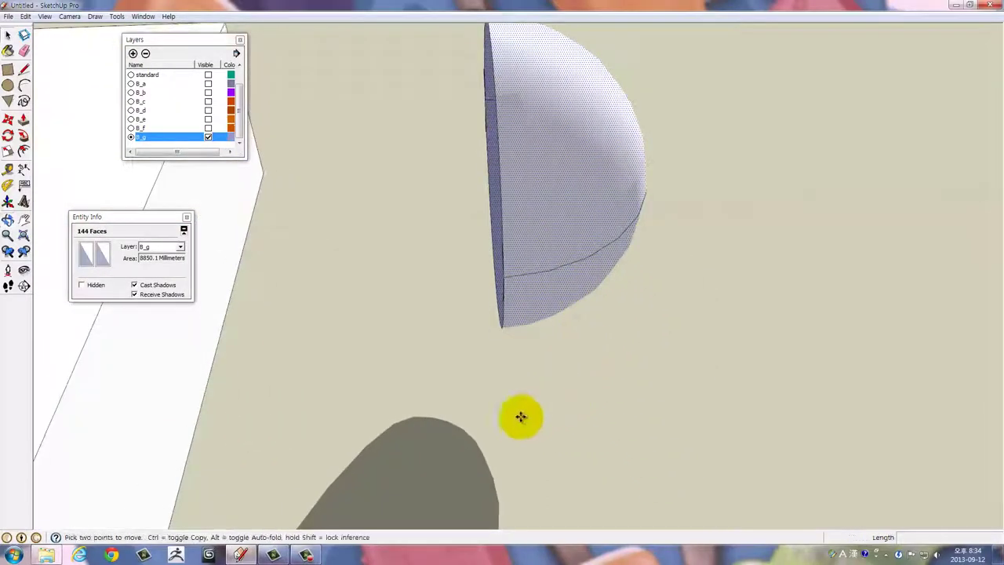
pyautogui.press('ctrl')
pyautogui.click(511, 423)
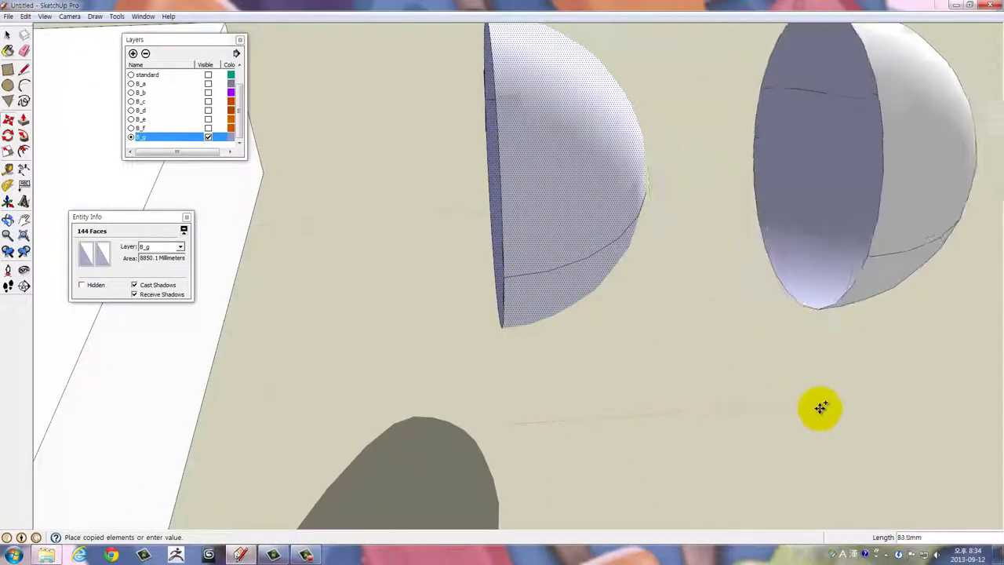
pyautogui.click(833, 407)
pyautogui.scroll(-3)
pyautogui.press('space')
pyautogui.moveTo(573, 451); pyautogui.dragTo(329, 61)
pyautogui.press('Delete')
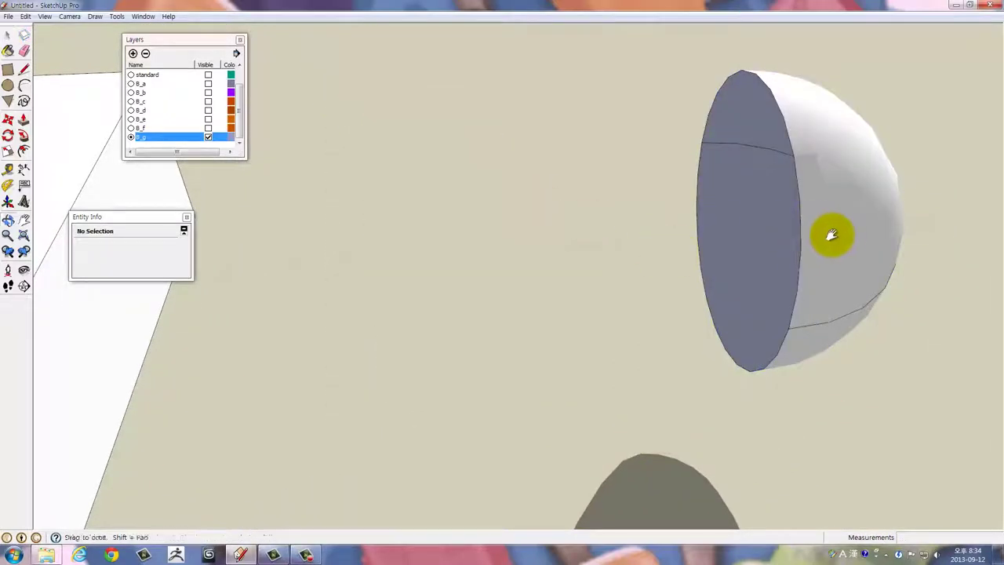
# Select the whole hemisphere mesh and copy it off to the left
pyautogui.moveTo(829, 233); pyautogui.dragTo(677, 243)
pyautogui.click(677, 244)
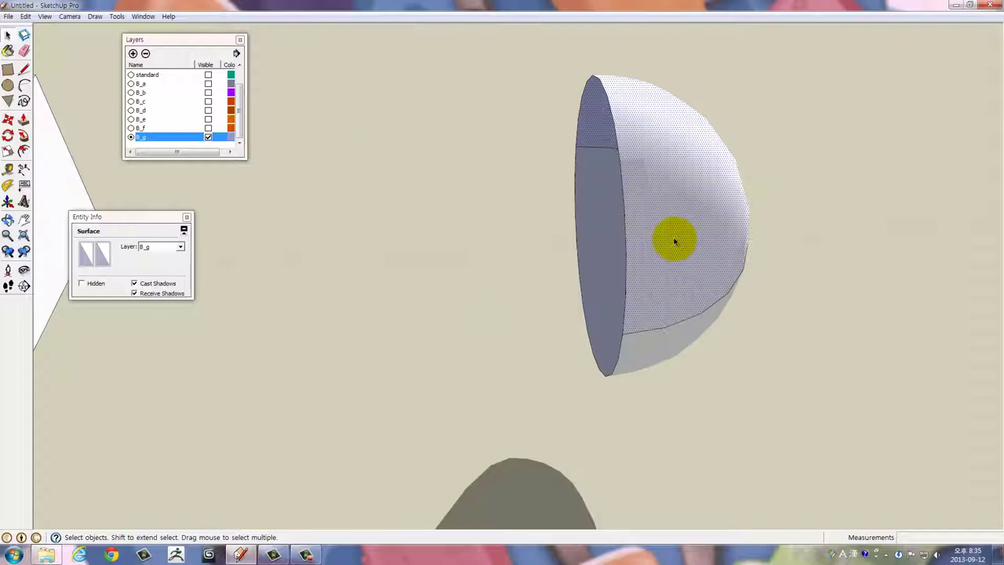
pyautogui.click(8, 135)
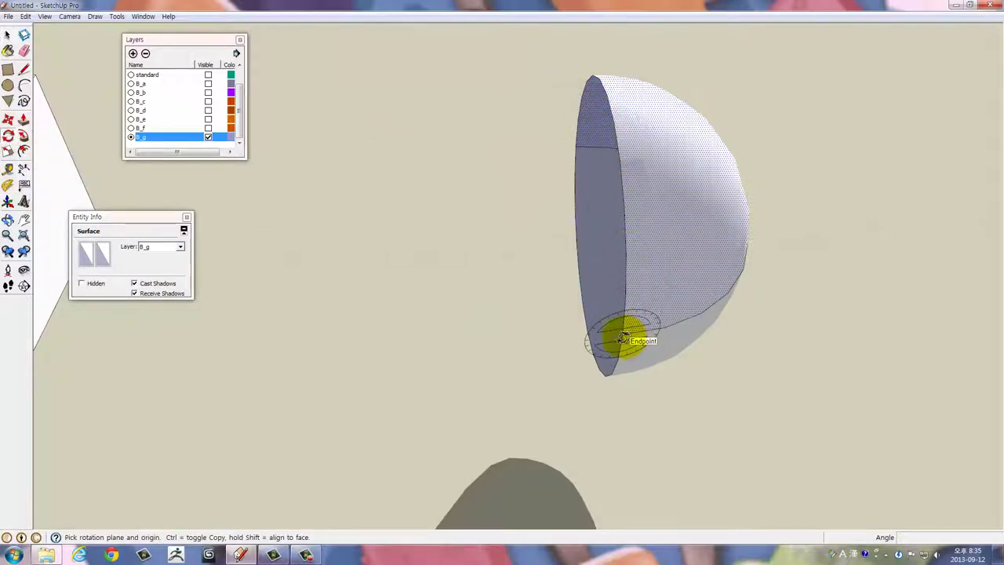
pyautogui.moveTo(422, 306); pyautogui.dragTo(753, 252)
pyautogui.press('space')
pyautogui.tripleClick(812, 224)
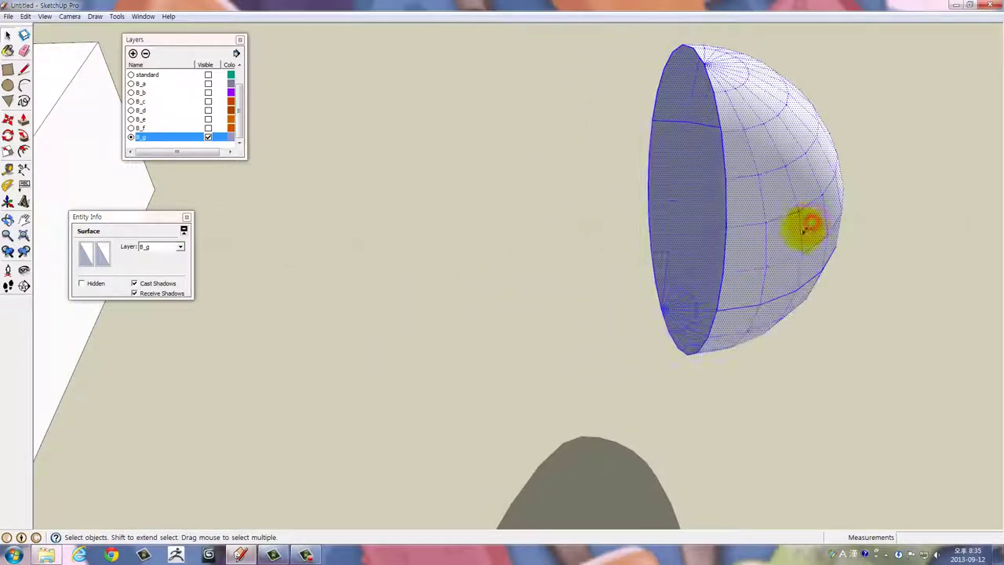
pyautogui.click(813, 387)
pyautogui.press('ctrl')
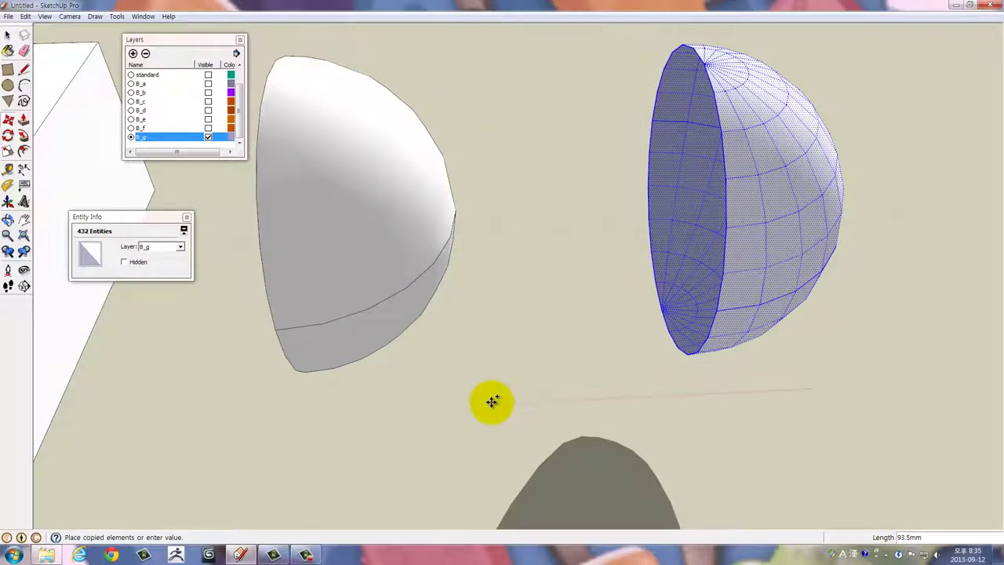
pyautogui.click(489, 406)
# Flip the hemisphere copy 180° so it joins the original as a sphere
pyautogui.moveTo(316, 305); pyautogui.dragTo(168, 161)
pyautogui.click(8, 135)
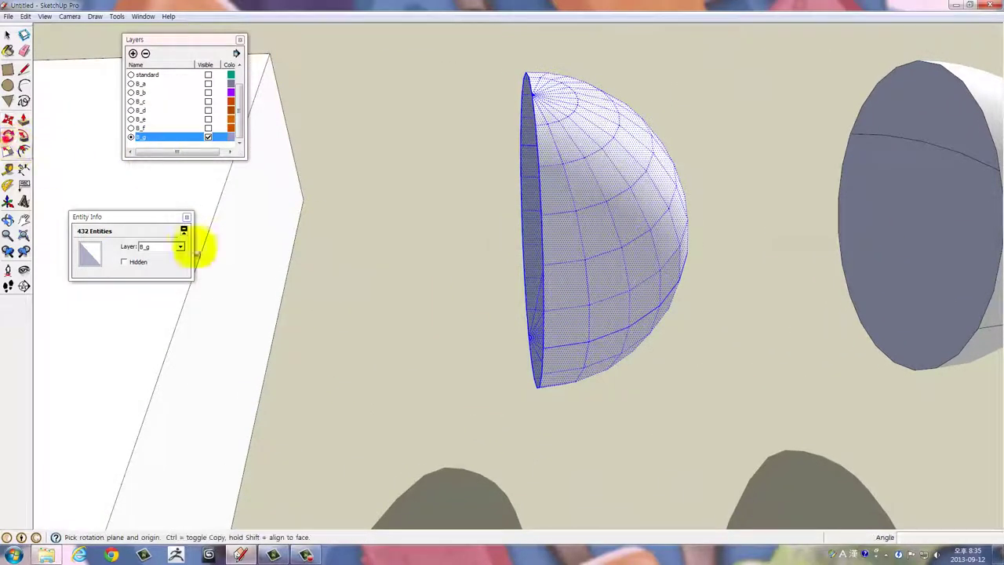
pyautogui.click(452, 376)
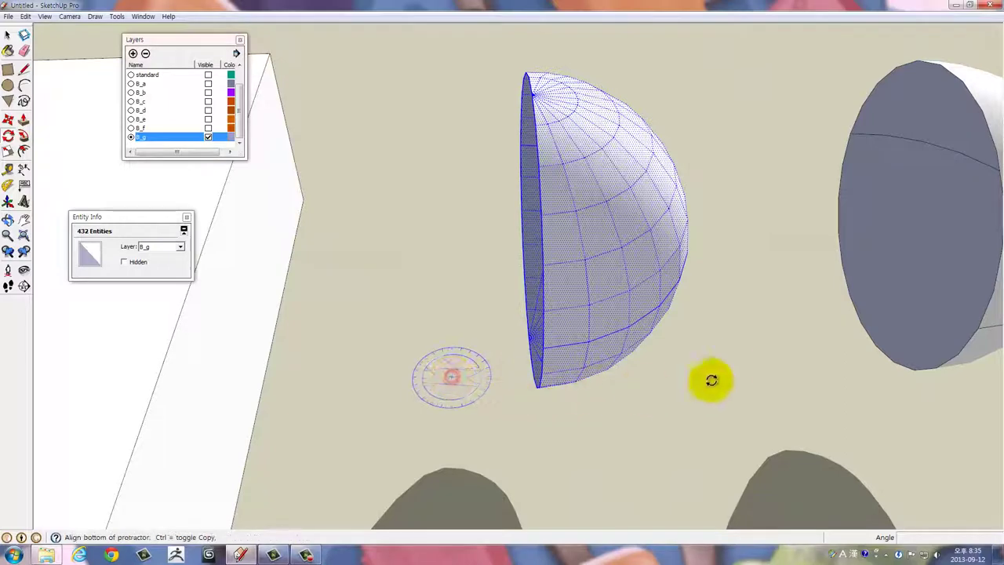
pyautogui.click(755, 368)
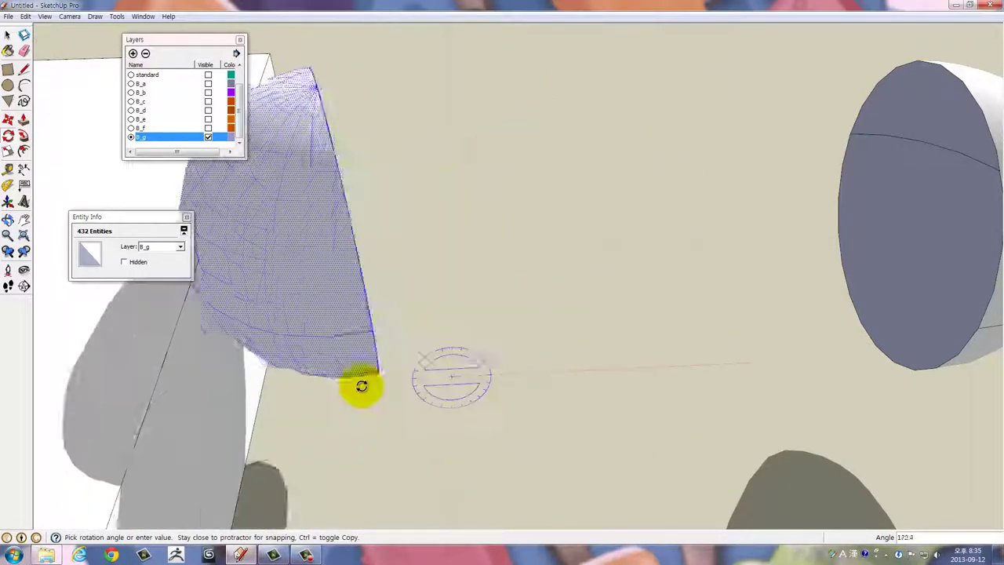
pyautogui.click(365, 384)
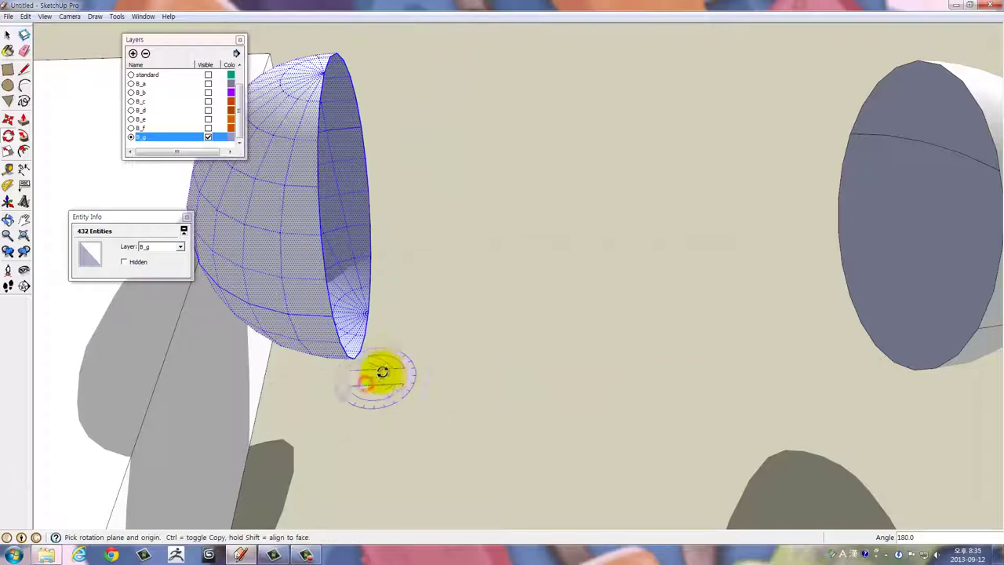
pyautogui.press('m')
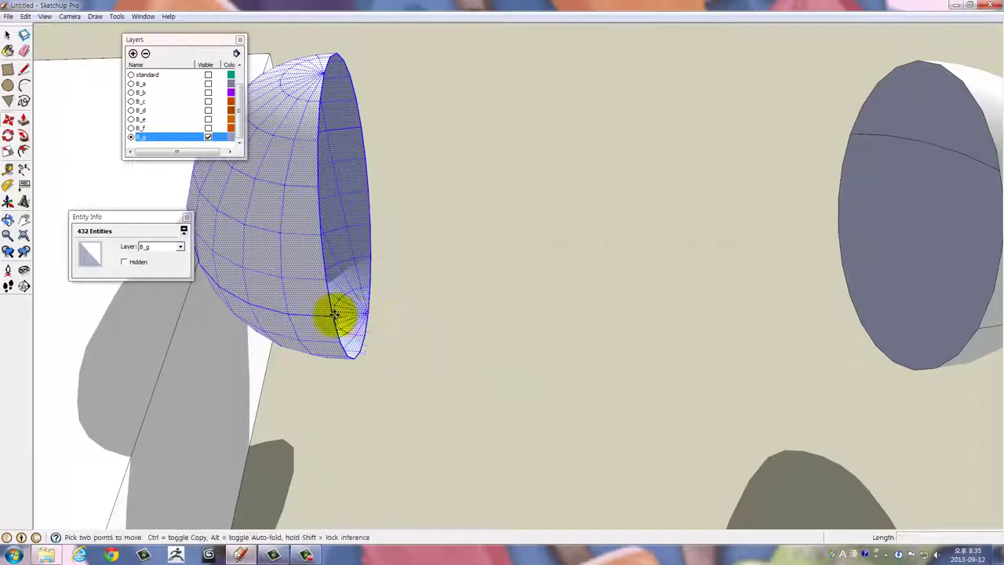
pyautogui.moveTo(343, 319); pyautogui.dragTo(528, 276)
pyautogui.moveTo(616, 298); pyautogui.dragTo(392, 302)
# Select the entire joined sphere mesh to verify it
pyautogui.press('space')
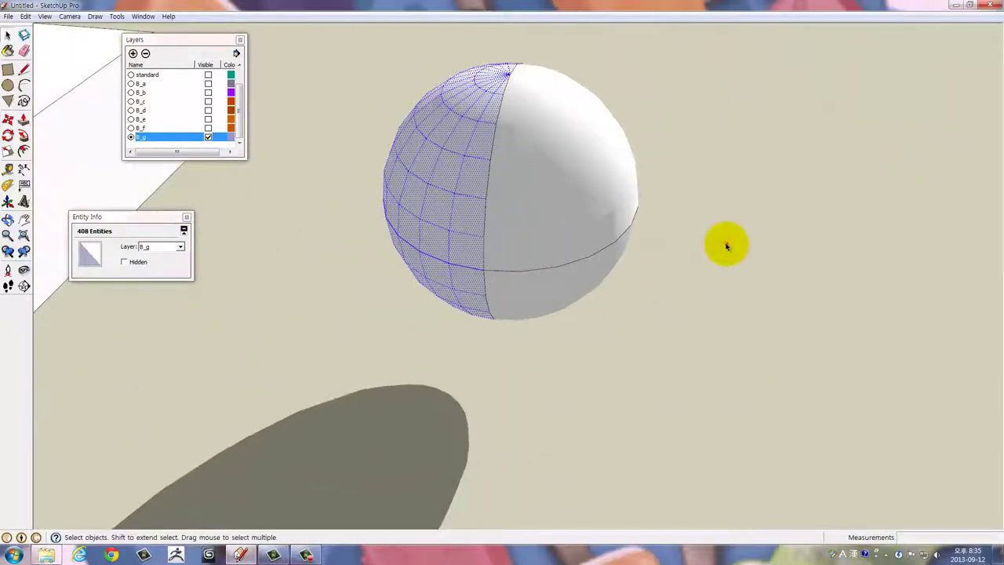
pyautogui.click(724, 243)
pyautogui.tripleClick(542, 224)
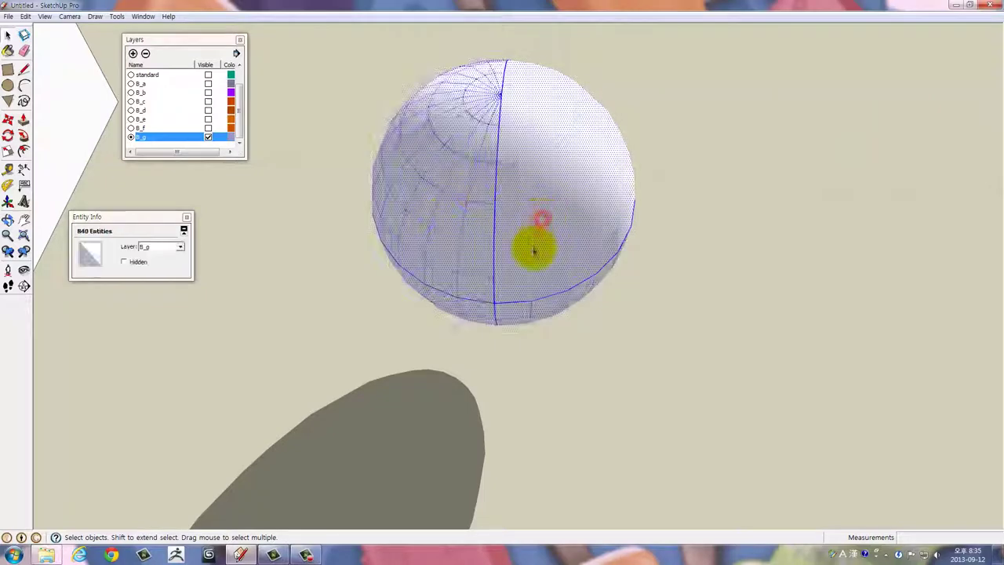
pyautogui.moveTo(531, 247); pyautogui.dragTo(578, 101)
pyautogui.click(724, 174)
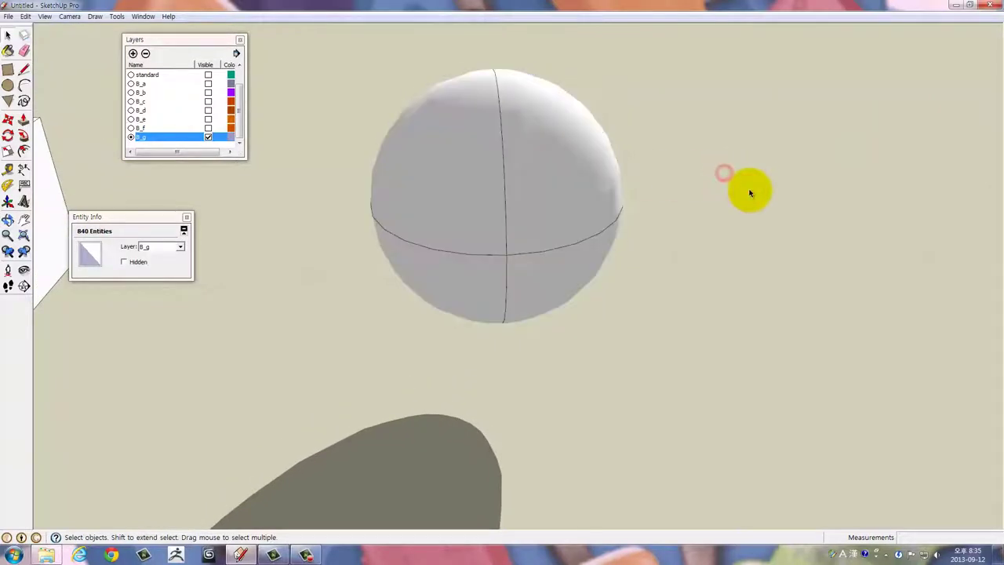
pyautogui.moveTo(780, 247); pyautogui.dragTo(451, 227)
pyautogui.tripleClick(451, 227)
# Turn the sphere into a group via Make Group
pyautogui.rightClick(451, 228)
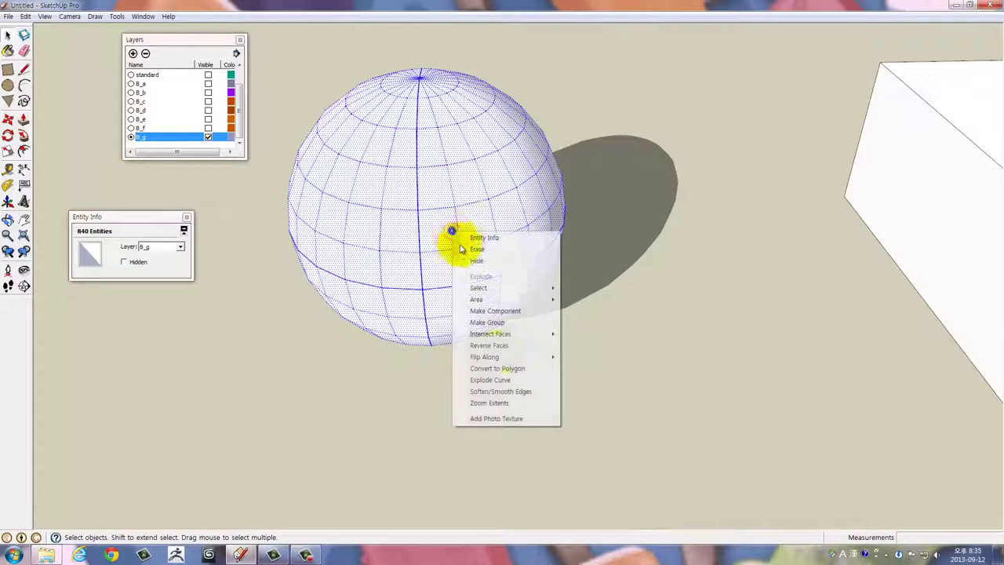
pyautogui.click(499, 345)
pyautogui.click(527, 318)
pyautogui.moveTo(527, 318); pyautogui.dragTo(410, 287)
pyautogui.click(409, 286)
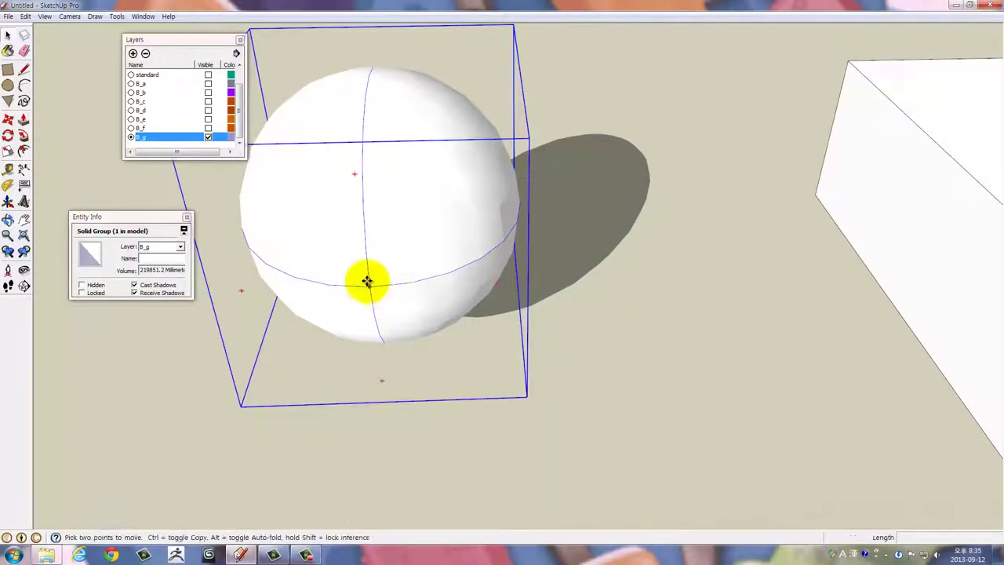
# Copy the sphere onto the box top, then delete the misplaced copy
pyautogui.click(373, 284)
pyautogui.press('ctrl')
pyautogui.moveTo(746, 262); pyautogui.dragTo(314, 265)
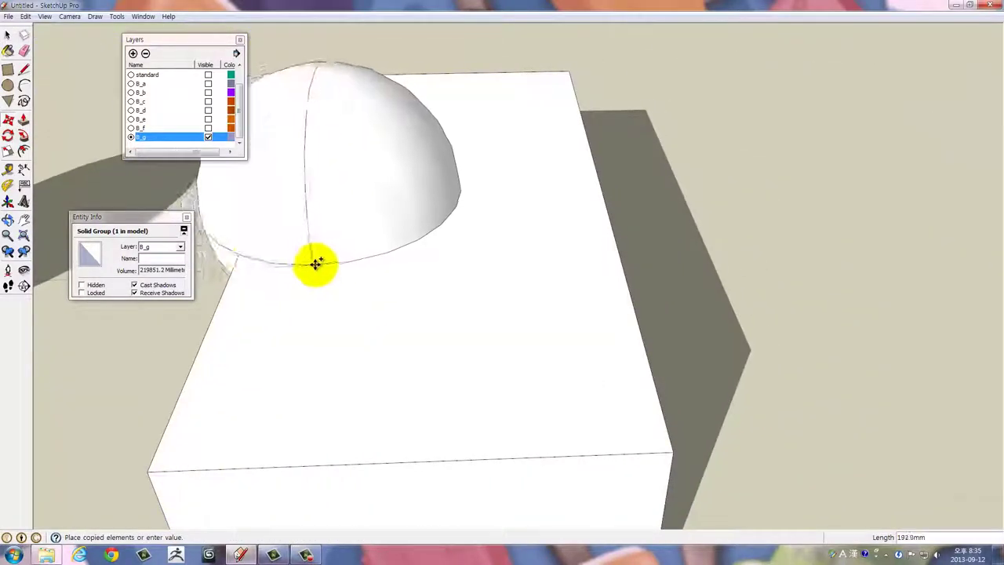
pyautogui.click(233, 265)
pyautogui.moveTo(209, 267); pyautogui.dragTo(501, 327)
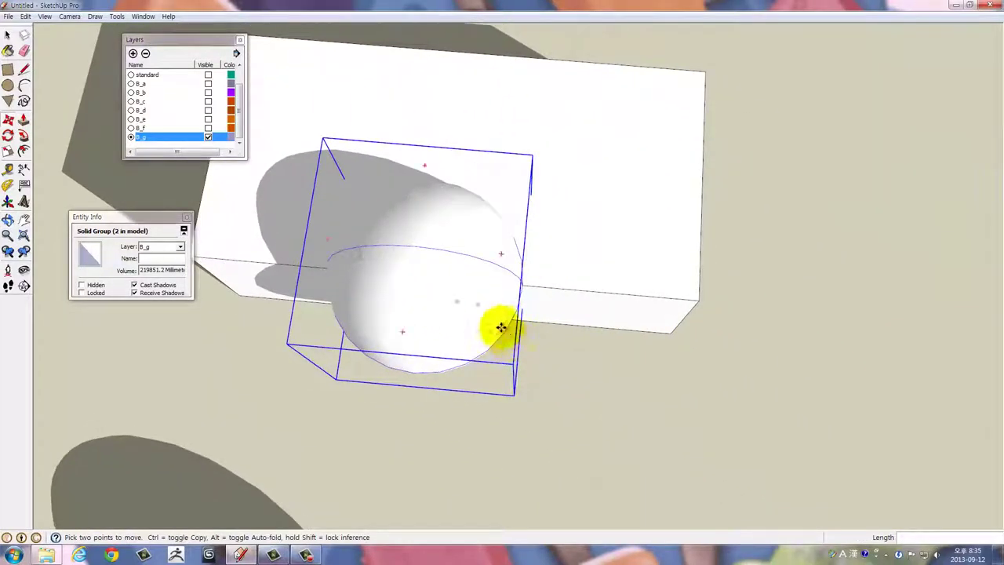
pyautogui.press('Delete')
pyautogui.moveTo(625, 434); pyautogui.dragTo(442, 430)
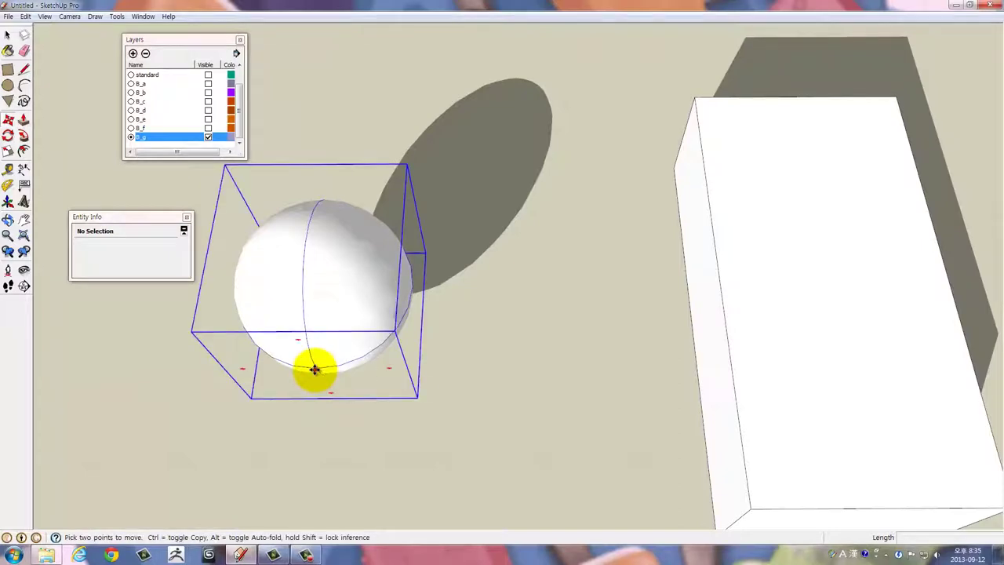
# Copy the sphere so it overlaps one end of the brick
pyautogui.press('ctrl')
pyautogui.click(313, 369)
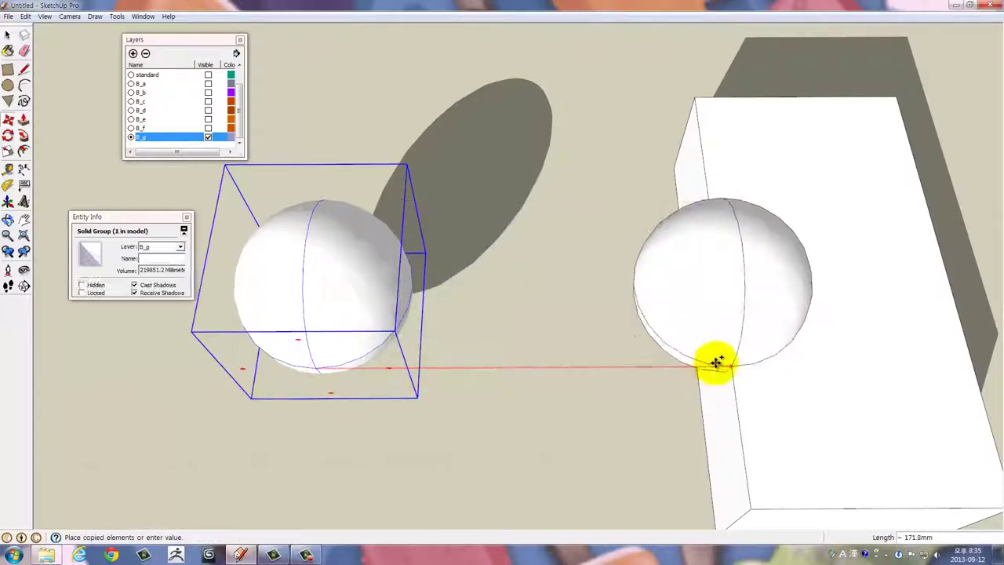
pyautogui.click(716, 363)
pyautogui.moveTo(538, 404); pyautogui.dragTo(646, 341)
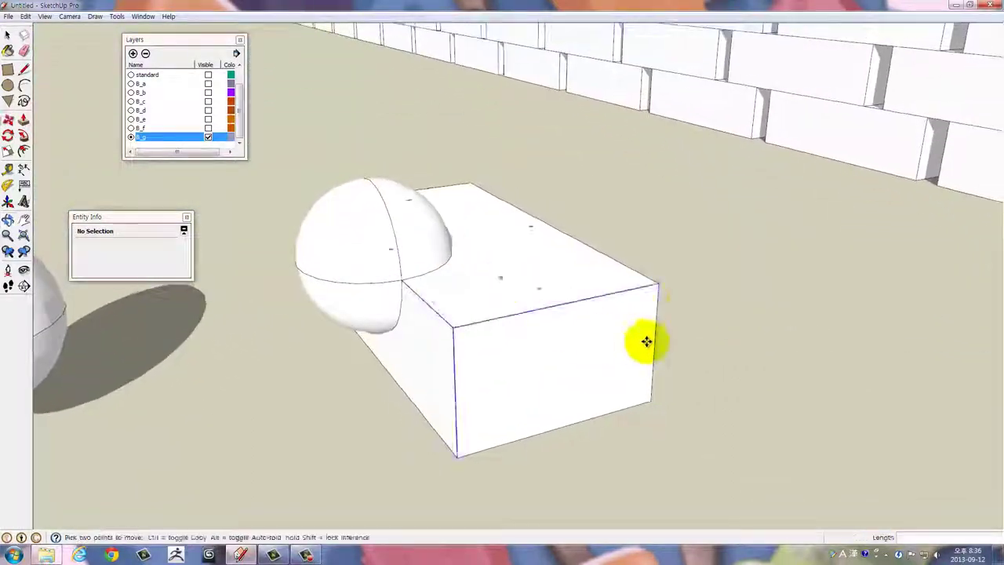
pyautogui.press('space')
pyautogui.click(702, 294)
# Select the sphere and the brick together and open their context menu
pyautogui.click(570, 303)
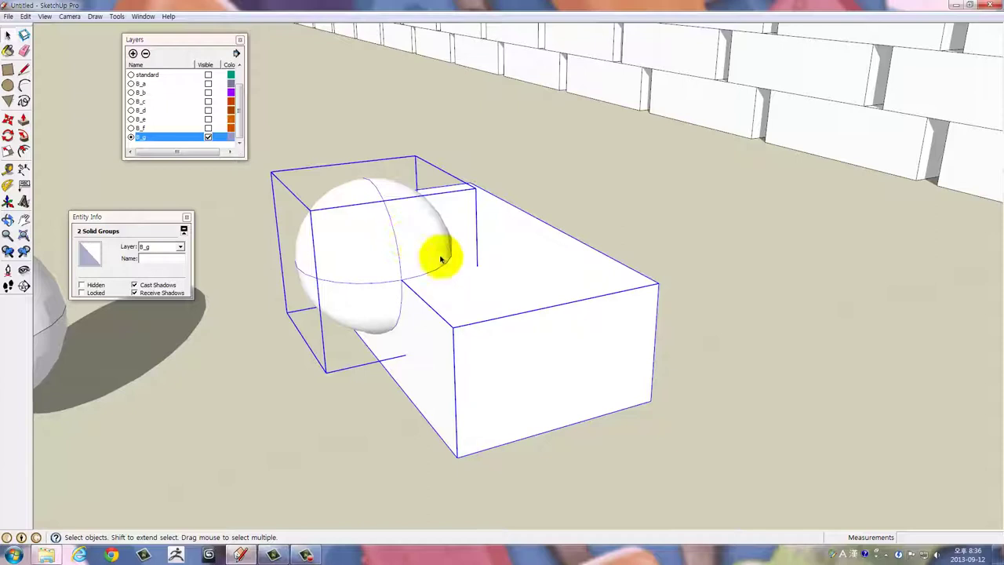
pyautogui.click(662, 218)
pyautogui.click(404, 233)
pyautogui.click(504, 255)
pyautogui.rightClick(362, 252)
pyautogui.moveTo(400, 388)
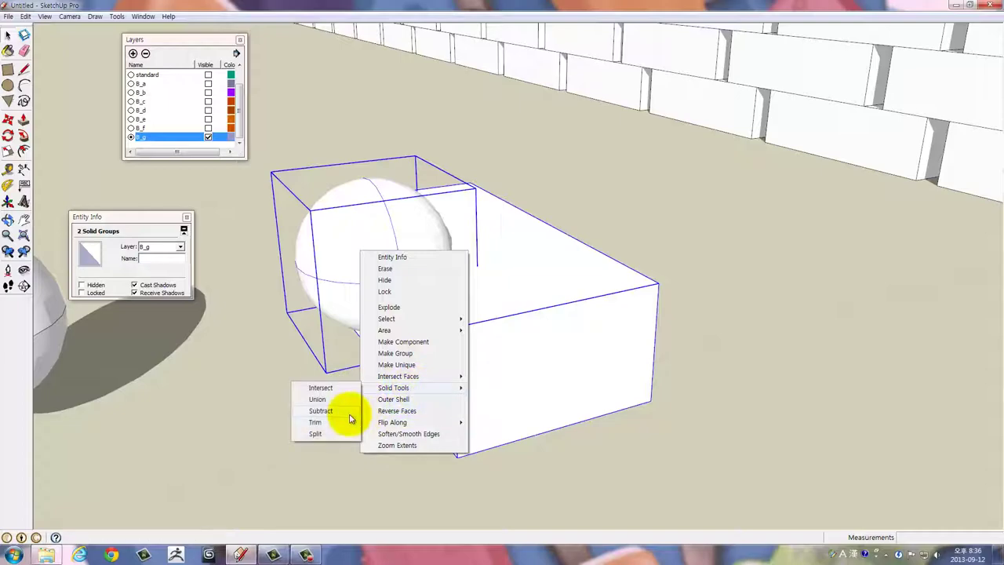
# Subtract the sphere from the brick, then open the brick group to check its hollow
pyautogui.click(347, 414)
pyautogui.moveTo(347, 414); pyautogui.dragTo(385, 313)
pyautogui.doubleClick(385, 313)
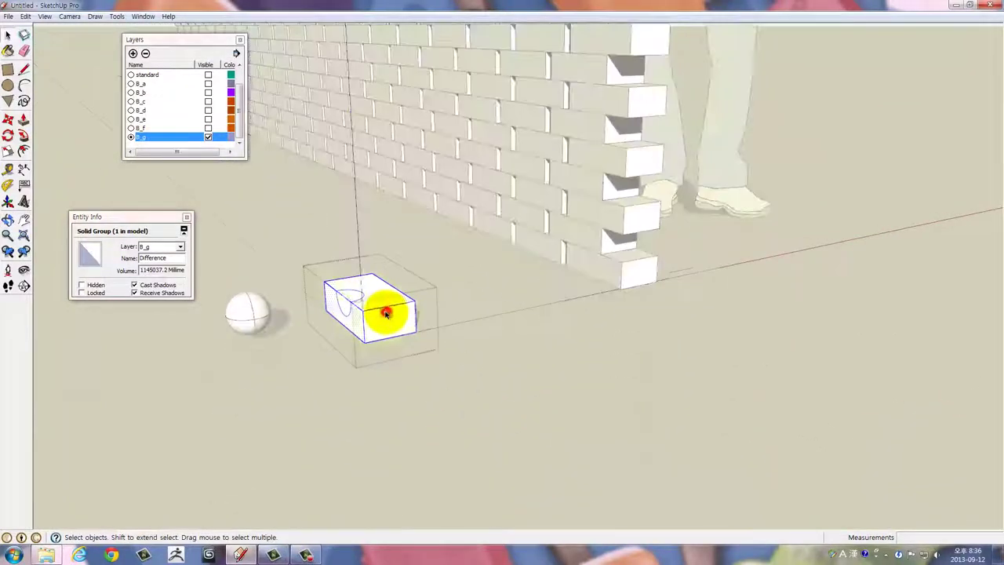
pyautogui.click(433, 287)
# Zoom and pan toward the wall and inspect the hollowed brick's geometry
pyautogui.scroll(3)
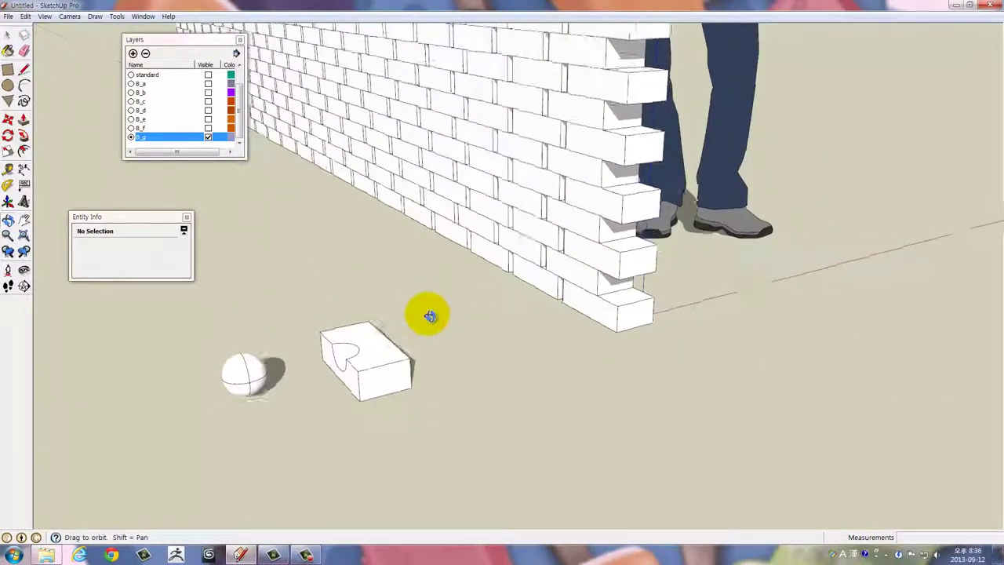
pyautogui.moveTo(426, 314); pyautogui.dragTo(395, 363)
pyautogui.scroll(-3)
pyautogui.scroll(-3)
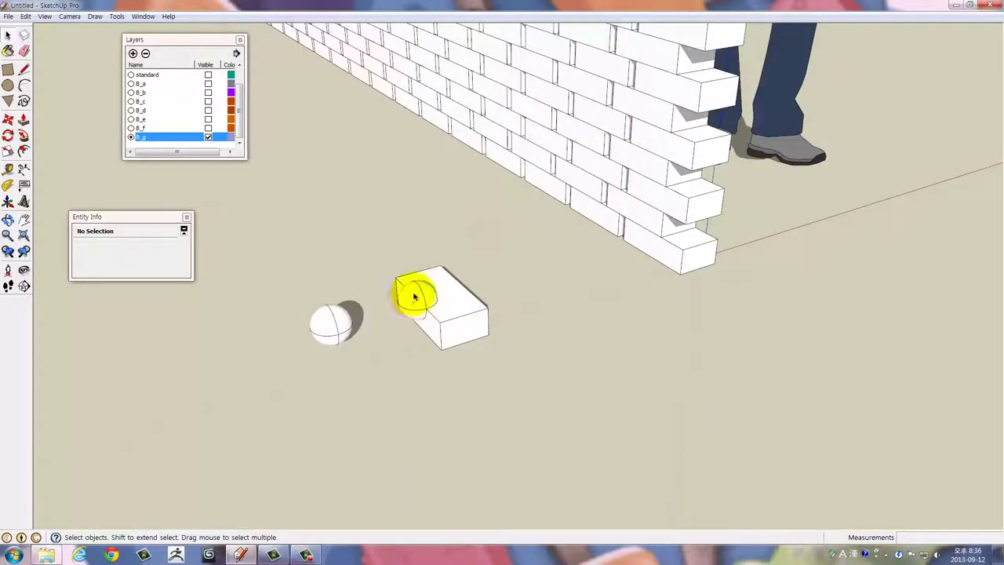
pyautogui.click(424, 295)
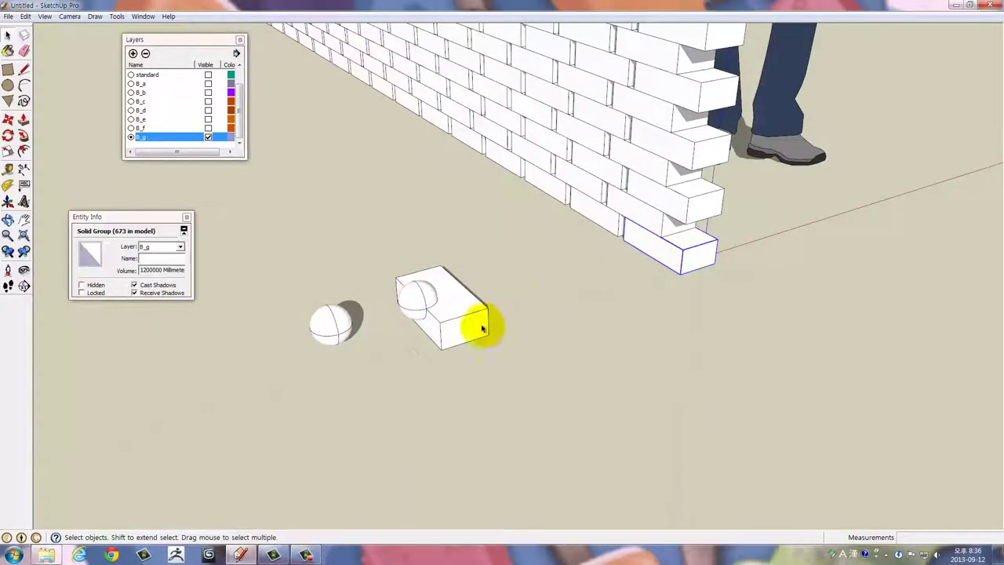
pyautogui.tripleClick(482, 328)
# Open the end brick of the wall to inspect it, then view the wall from a lower angle
pyautogui.click(530, 312)
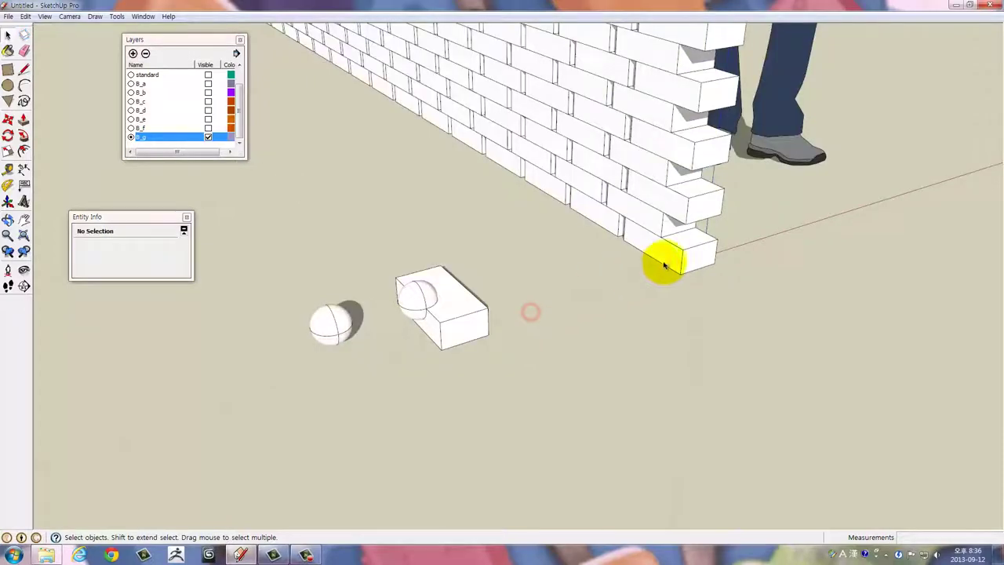
pyautogui.click(664, 263)
pyautogui.doubleClick(664, 264)
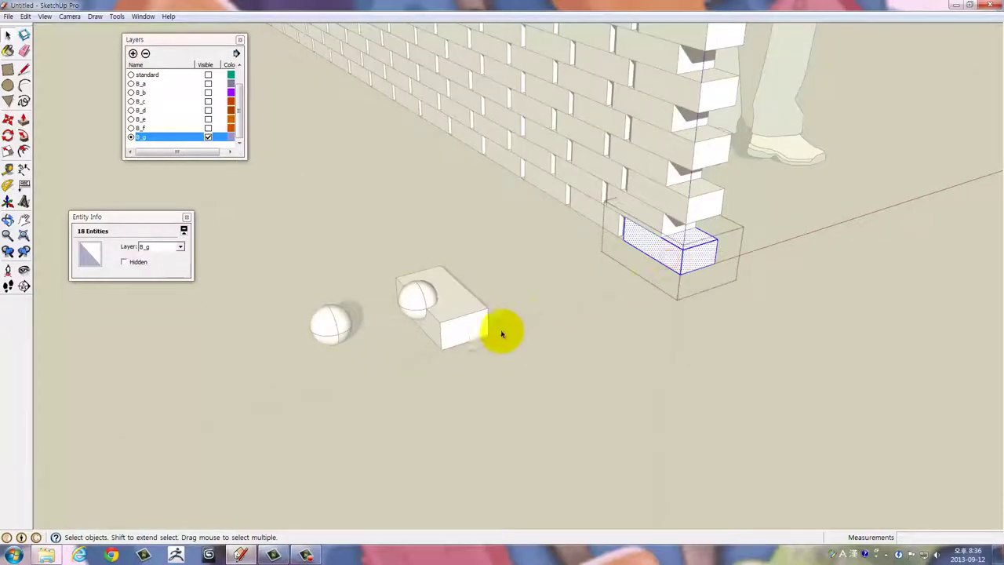
pyautogui.click(502, 331)
pyautogui.moveTo(589, 275); pyautogui.dragTo(482, 282)
# Select the spheres and brick and move them away from the wall
pyautogui.hotkey('ctrl', 'a')
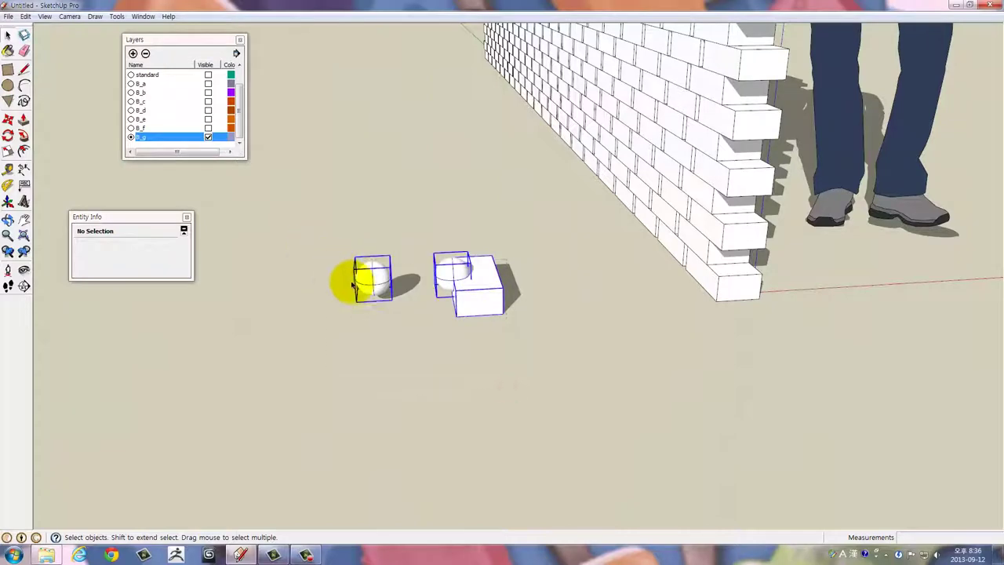
pyautogui.moveTo(359, 280); pyautogui.dragTo(410, 332)
pyautogui.press('m')
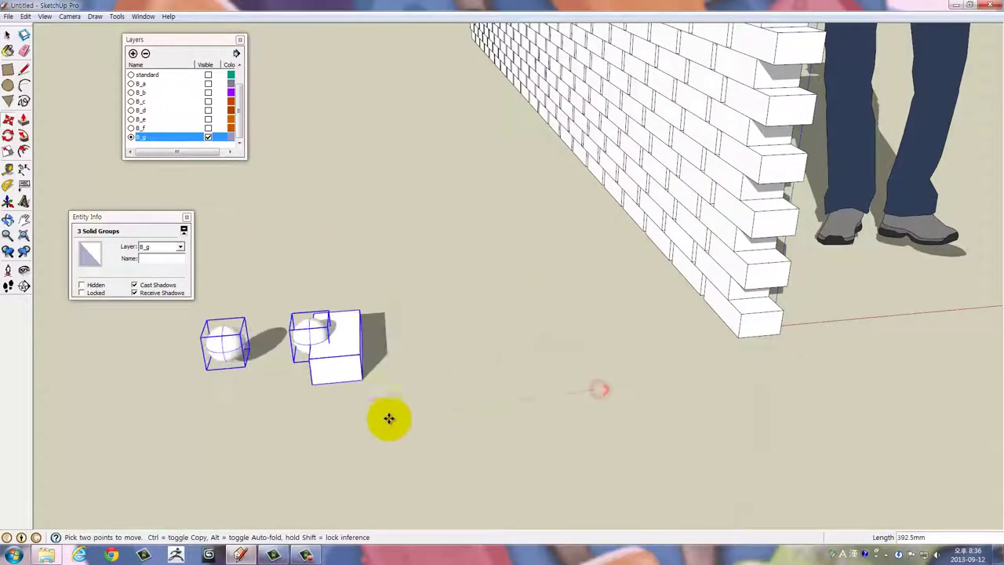
pyautogui.click(285, 427)
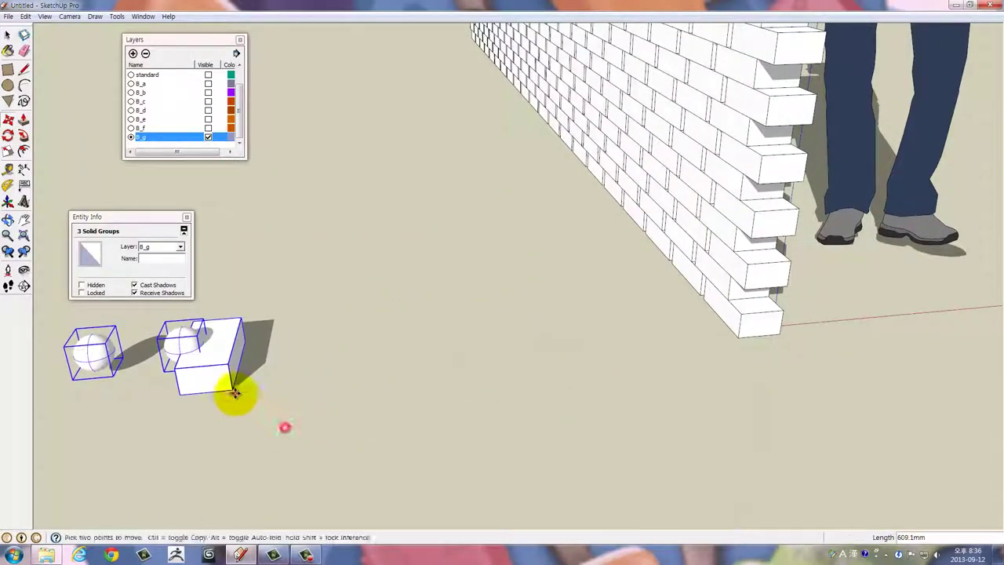
pyautogui.moveTo(233, 395); pyautogui.dragTo(478, 365)
pyautogui.press('space')
# Convert the brick into a component
pyautogui.rightClick(459, 362)
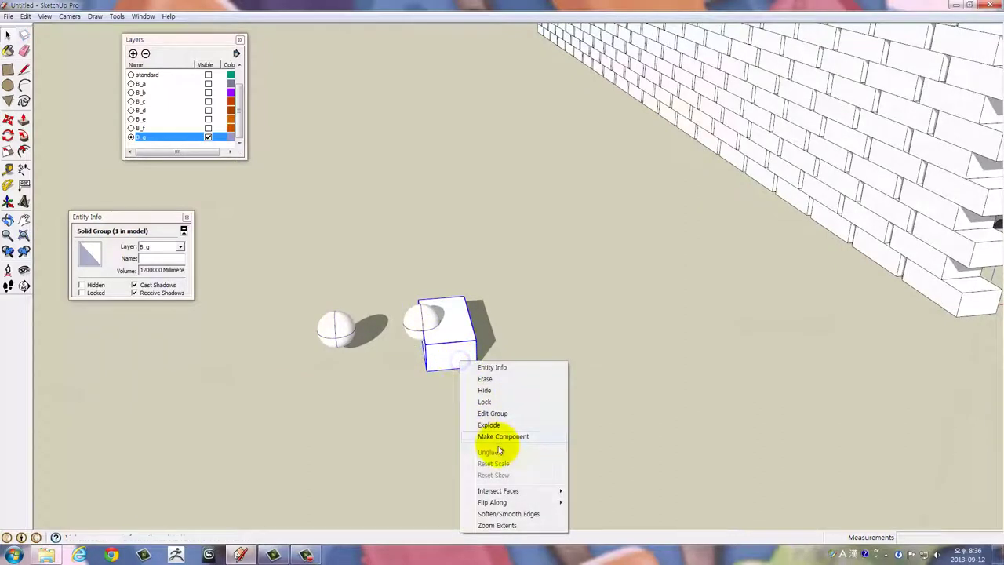
pyautogui.click(498, 441)
pyautogui.click(444, 361)
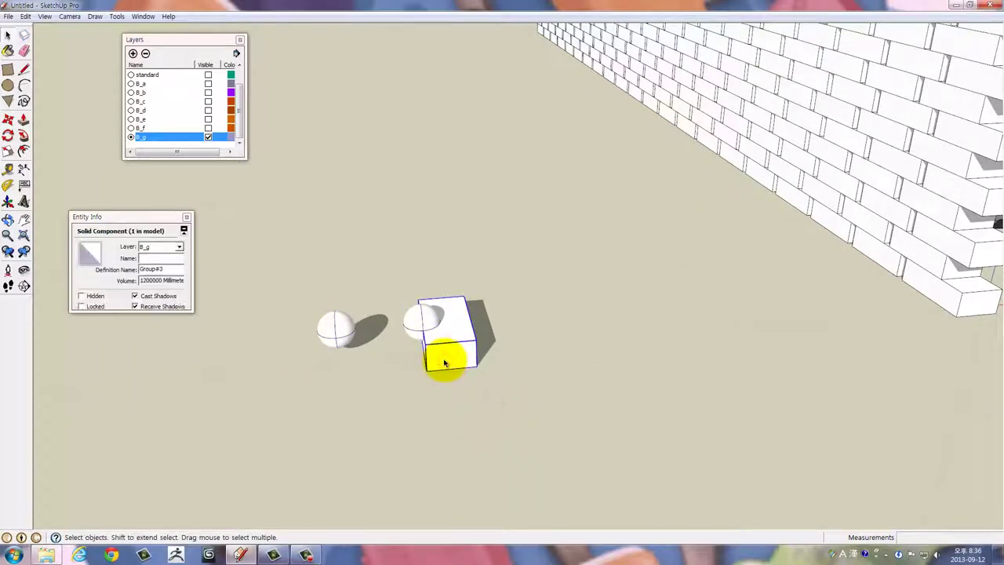
# Copy the brick component off to the right
pyautogui.click(426, 371)
pyautogui.press('ctrl')
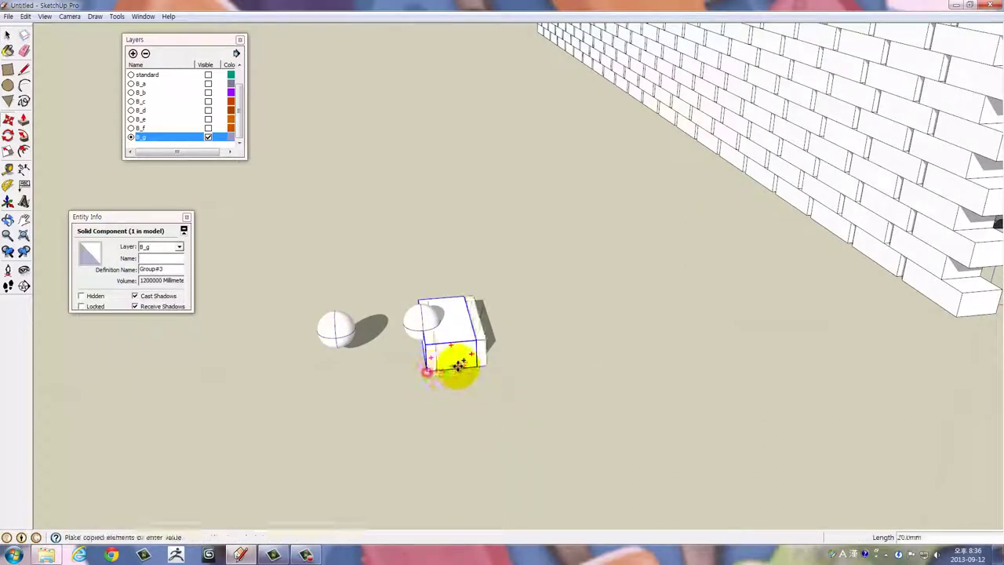
pyautogui.click(527, 355)
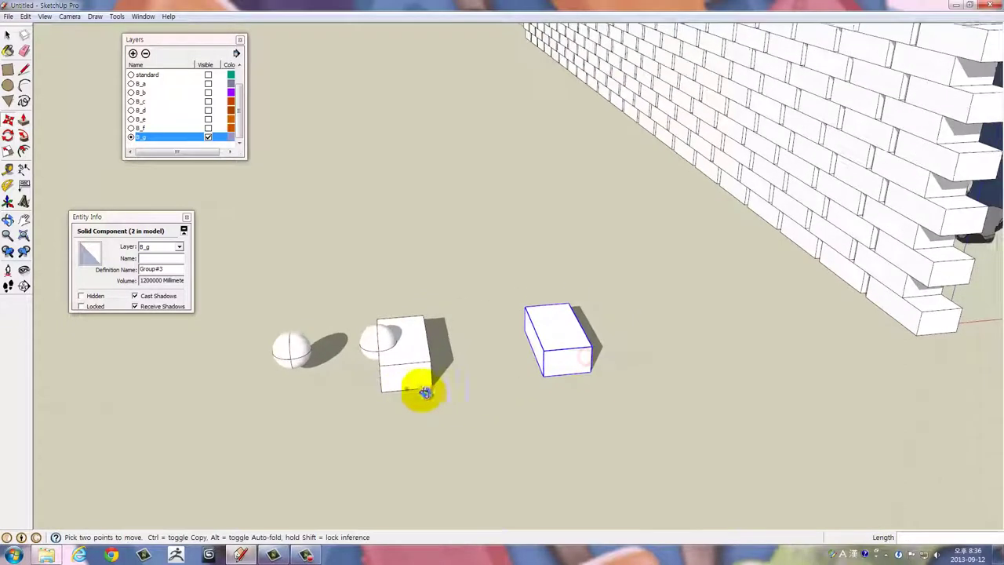
pyautogui.moveTo(419, 392); pyautogui.dragTo(667, 337)
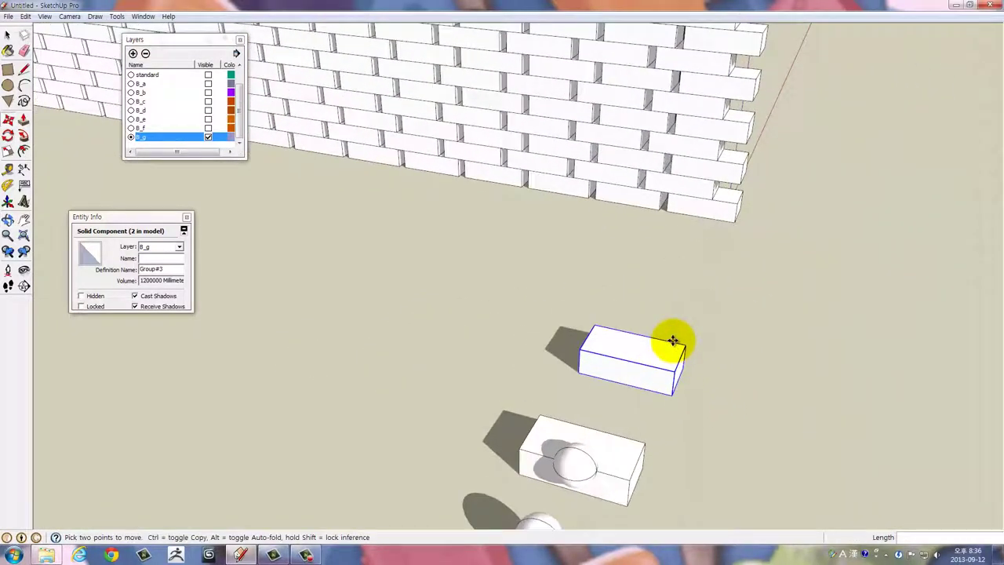
# Copy the new brick onto its top, offset by half a brick length
pyautogui.click(673, 398)
pyautogui.press('ctrl')
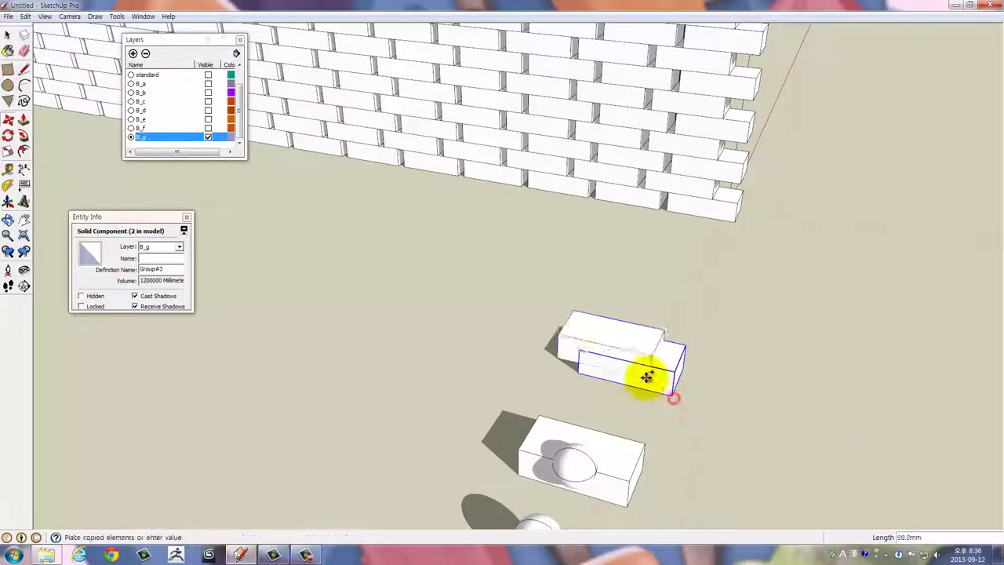
pyautogui.click(630, 360)
pyautogui.moveTo(634, 363); pyautogui.dragTo(701, 390)
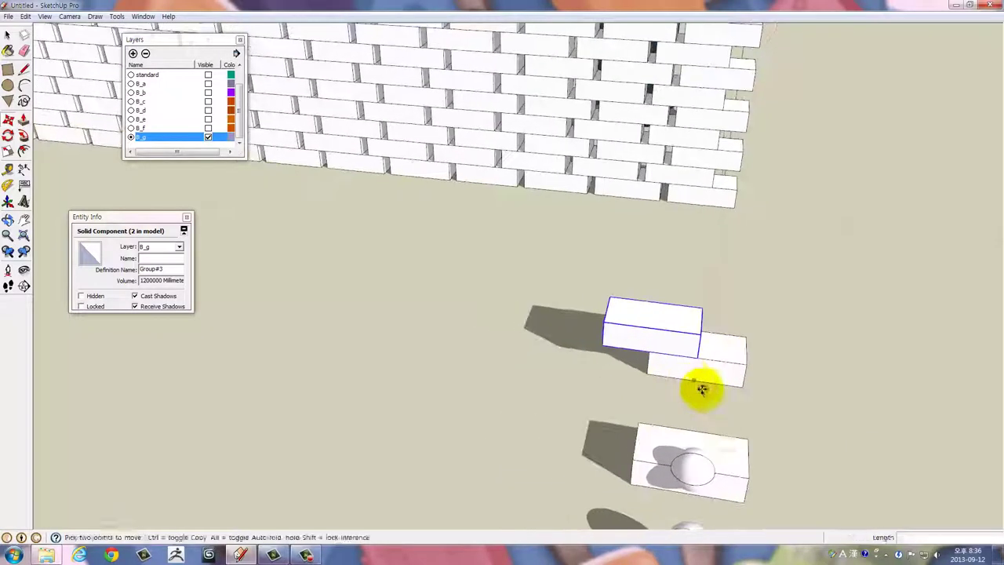
# Select the two stacked bricks and briefly open the top one for editing
pyautogui.moveTo(655, 347); pyautogui.dragTo(651, 357)
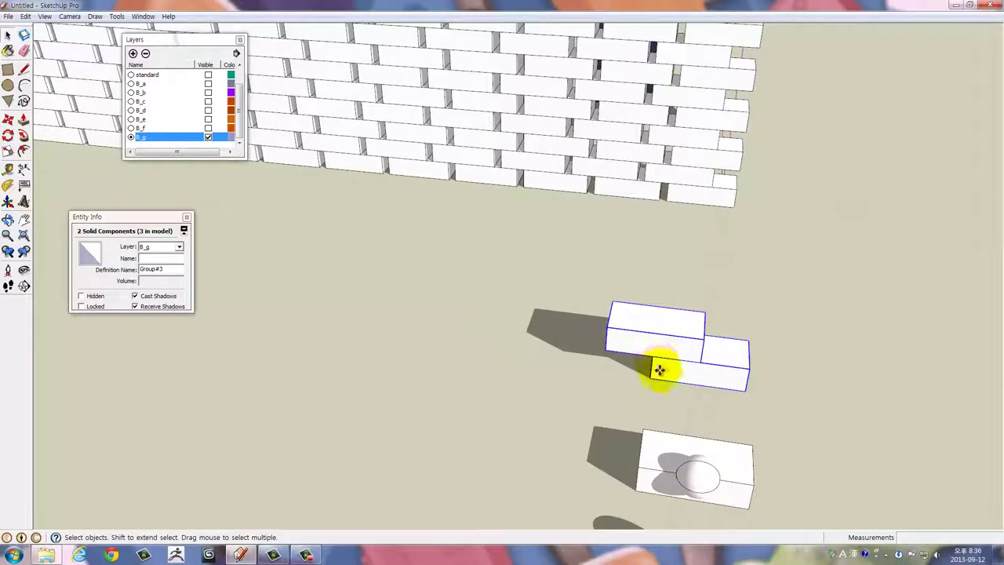
pyautogui.press('space')
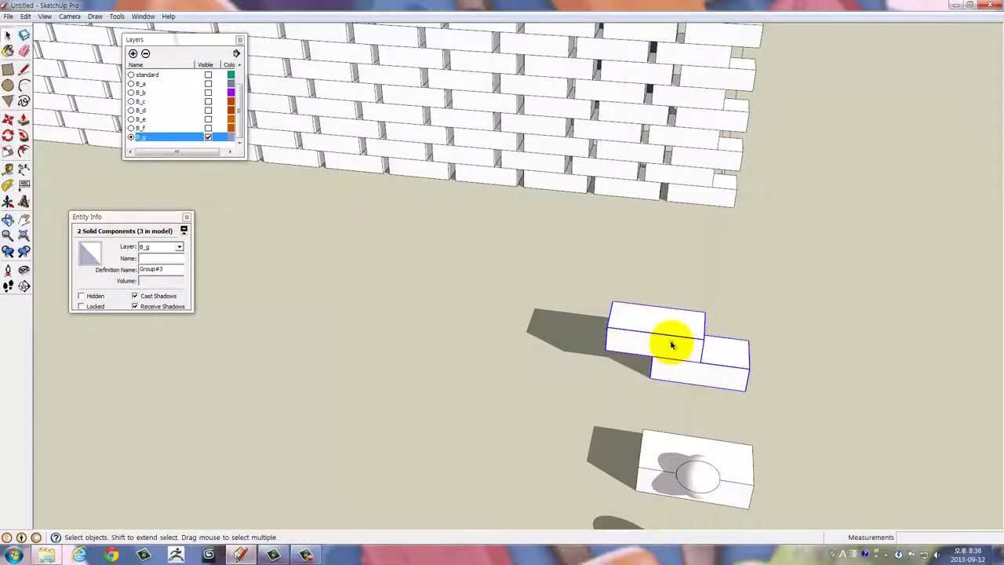
pyautogui.doubleClick(667, 340)
pyautogui.rightClick(668, 340)
pyautogui.click(554, 328)
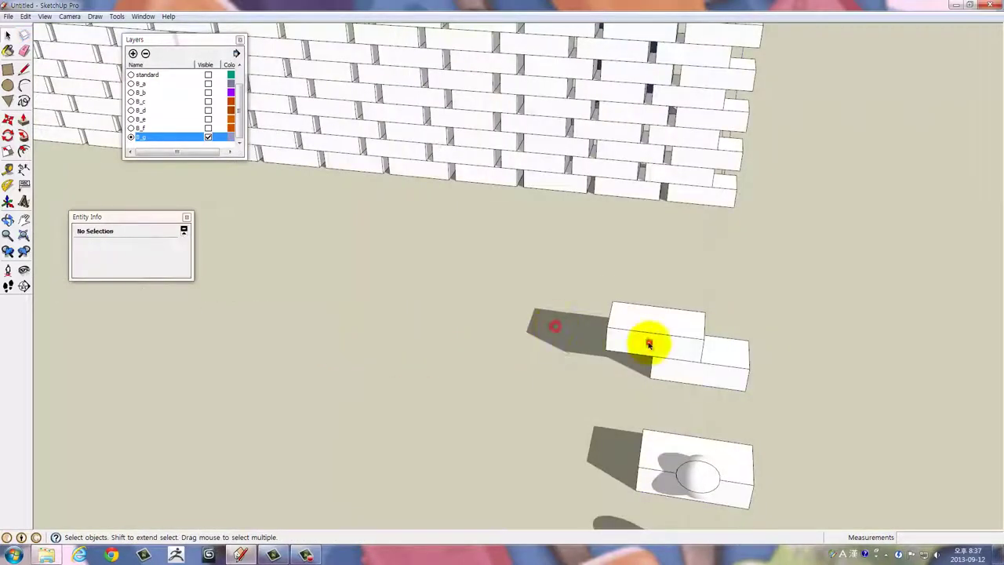
# Explode the top brick and make its loose geometry into a new component, Component#4
pyautogui.rightClick(647, 340)
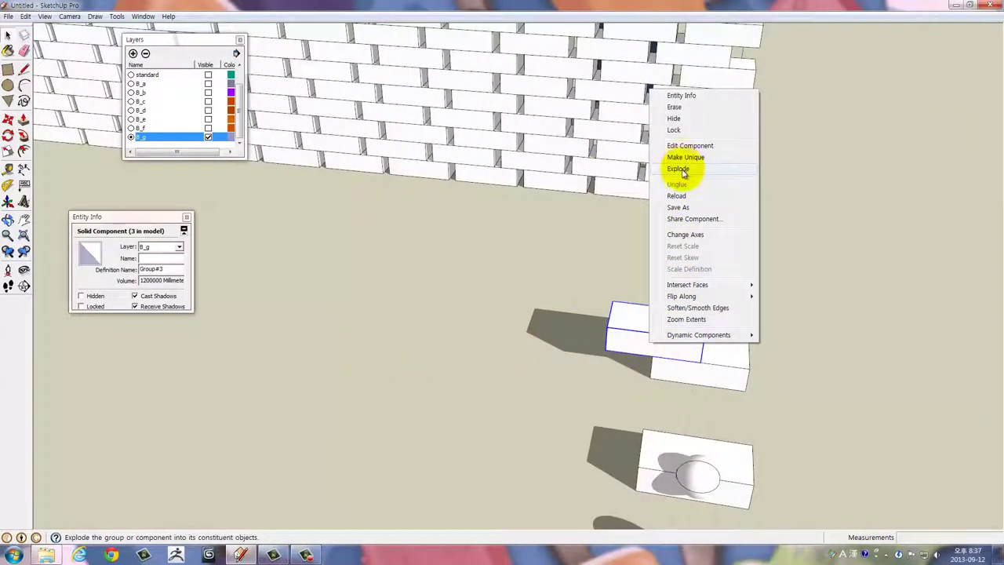
pyautogui.click(679, 170)
pyautogui.click(448, 400)
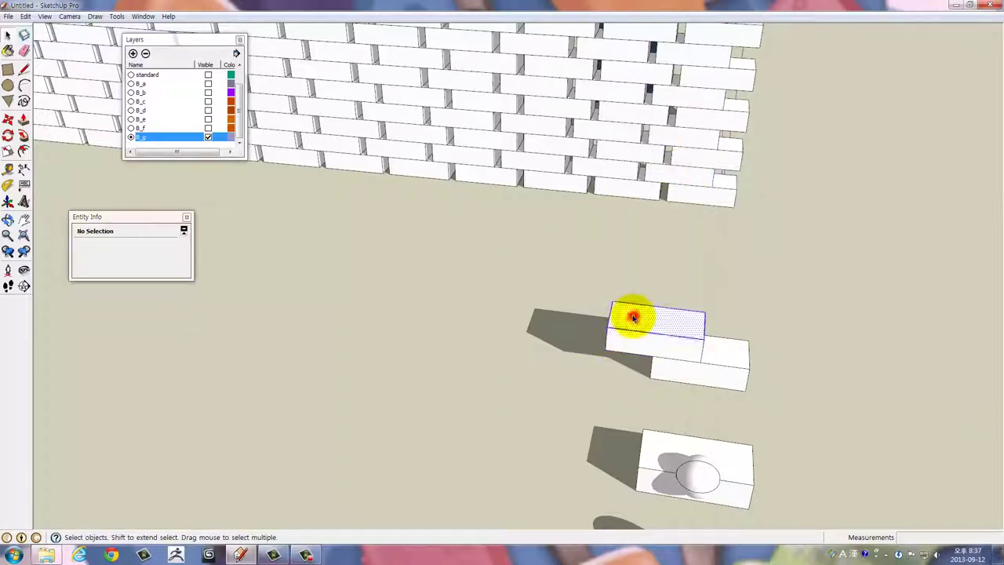
pyautogui.tripleClick(634, 317)
pyautogui.rightClick(634, 317)
pyautogui.click(674, 396)
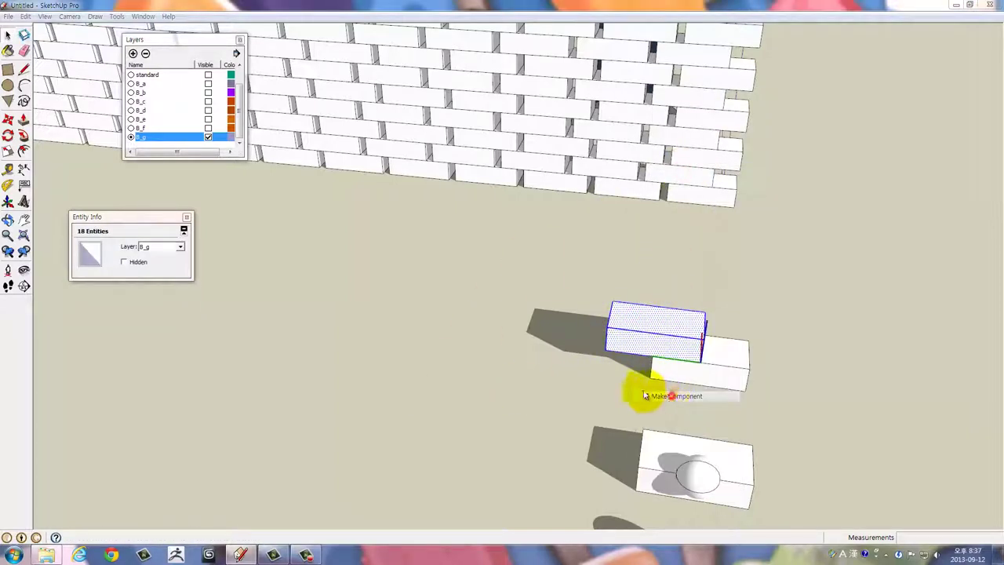
pyautogui.click(558, 345)
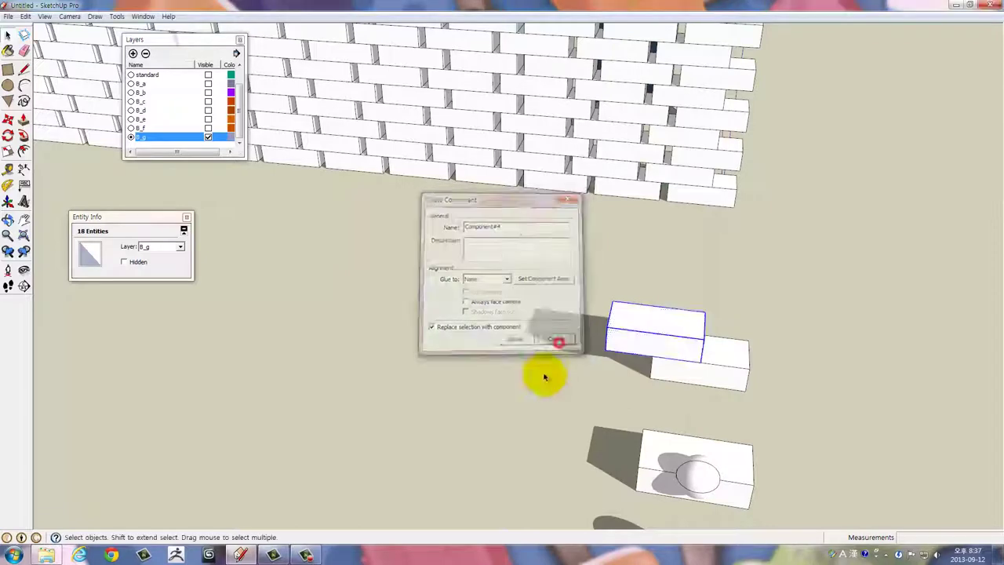
# Open Component#4 to check it, then select it
pyautogui.moveTo(601, 382); pyautogui.dragTo(555, 298)
pyautogui.doubleClick(516, 264)
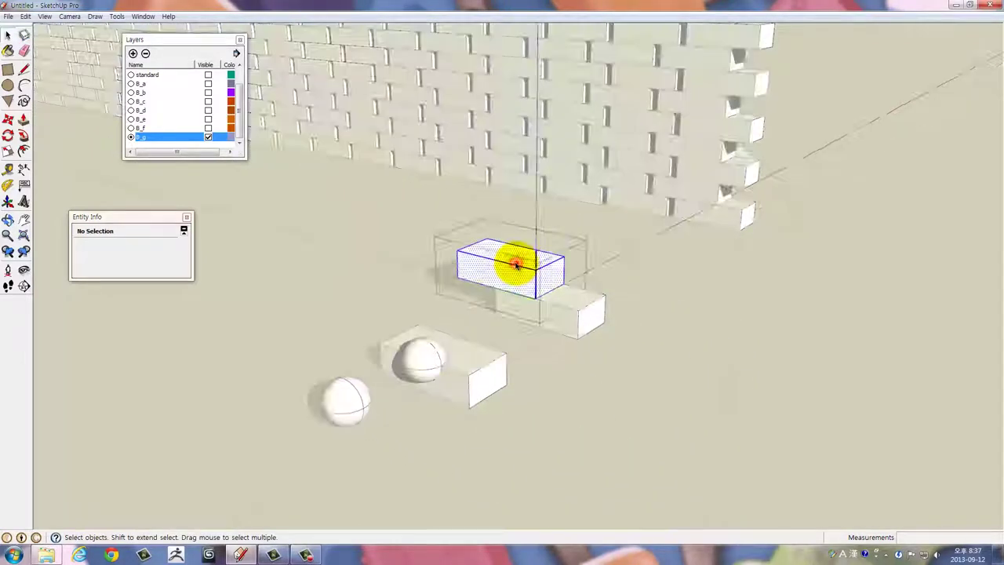
pyautogui.click(314, 321)
pyautogui.click(493, 264)
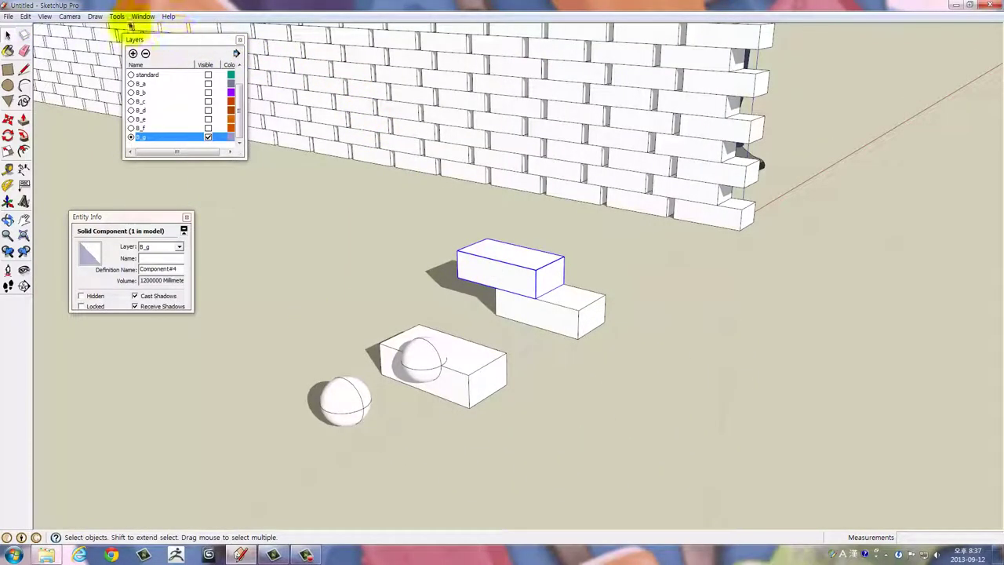
# Paint the top brick with Color_001 from the Materials panel
pyautogui.click(141, 17)
pyautogui.click(100, 61)
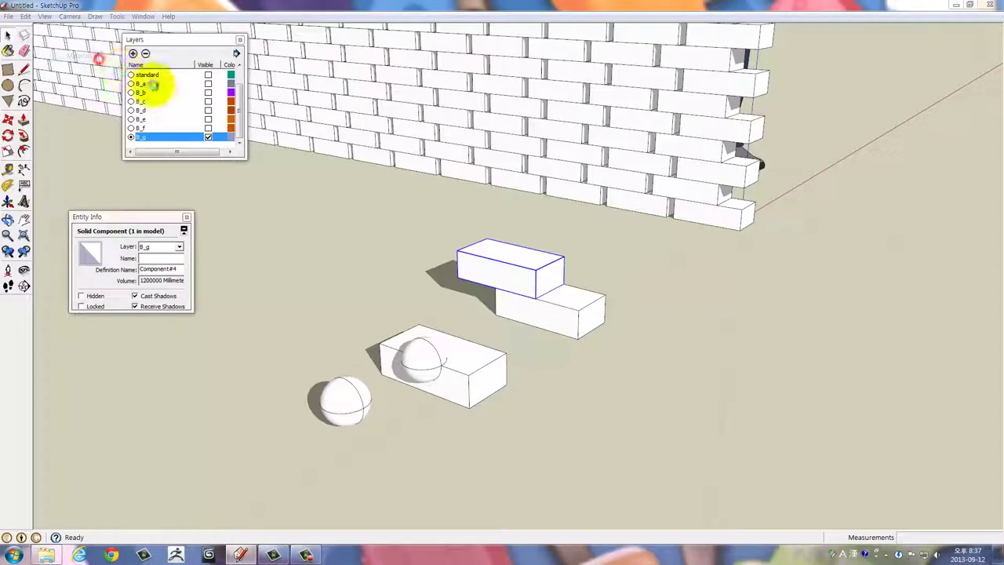
pyautogui.click(729, 145)
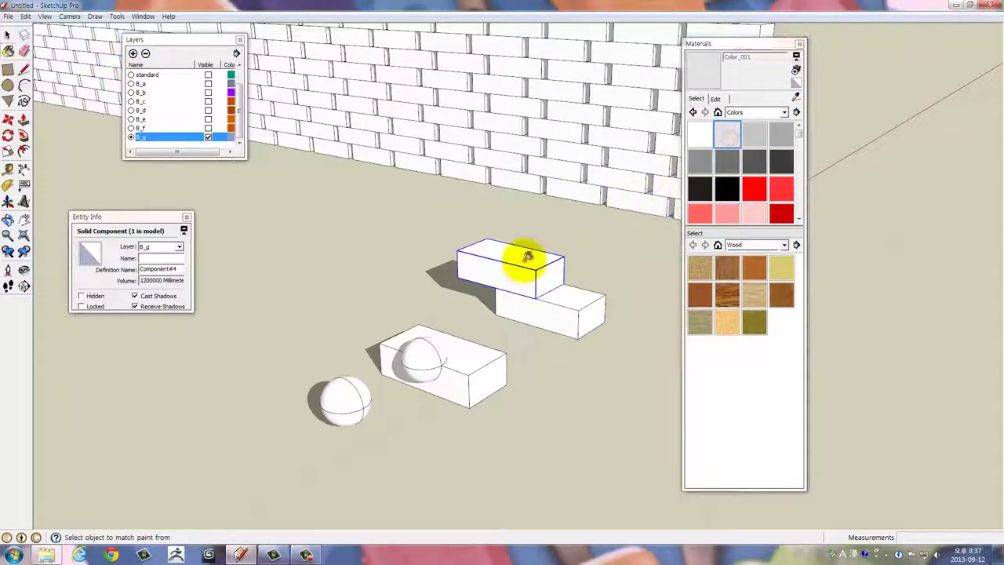
pyautogui.click(524, 259)
pyautogui.moveTo(478, 287); pyautogui.dragTo(373, 266)
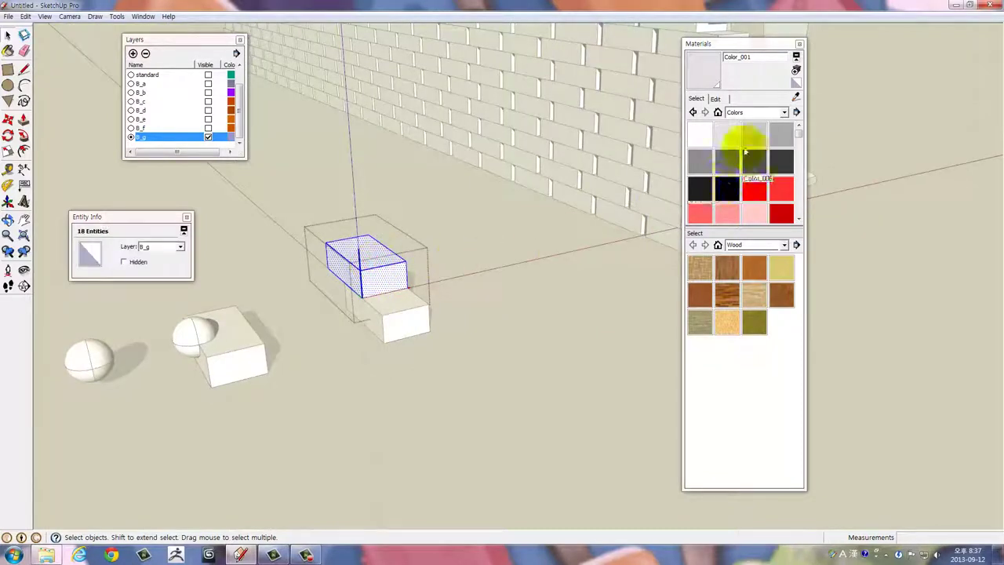
pyautogui.press('alt')
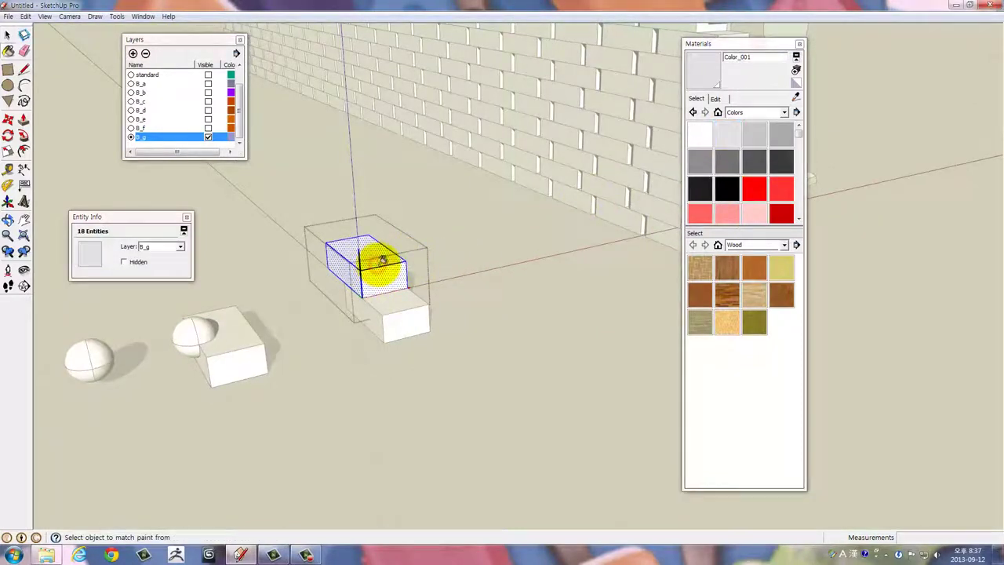
pyautogui.moveTo(460, 273); pyautogui.dragTo(412, 285)
# Select both bricks and copy the pair upward ten times into a column
pyautogui.click(428, 296)
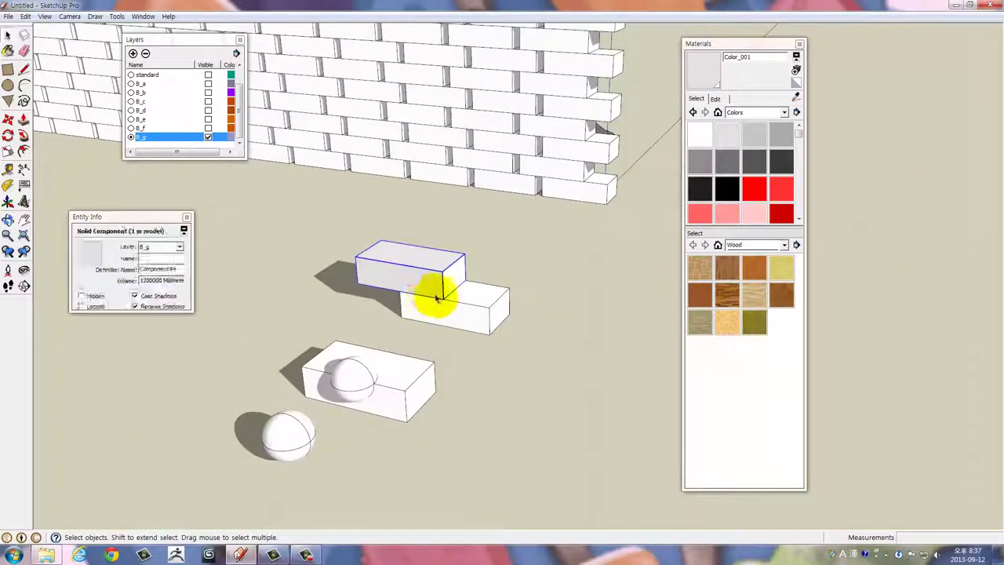
pyautogui.click(448, 287)
pyautogui.moveTo(448, 287); pyautogui.dragTo(469, 312)
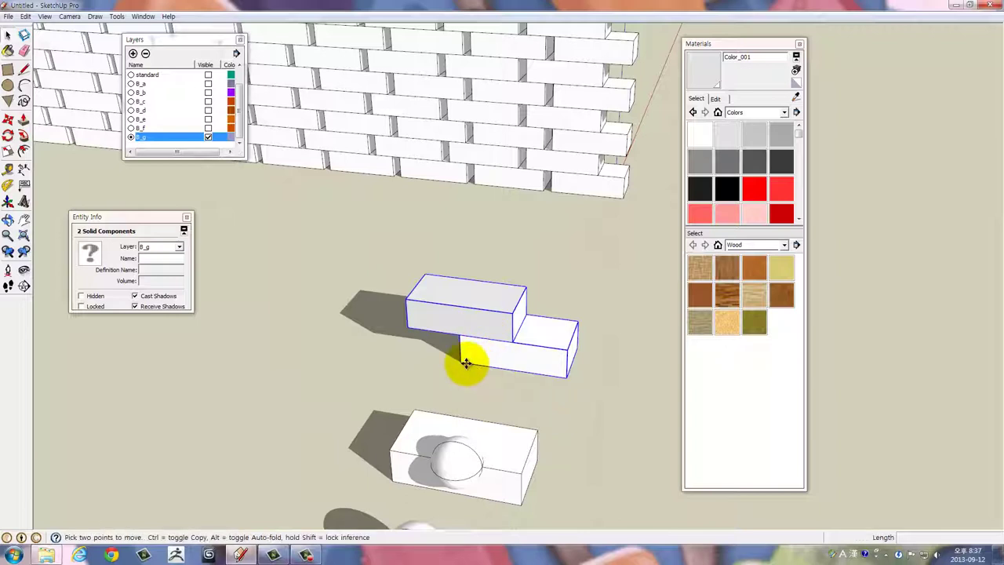
pyautogui.click(463, 362)
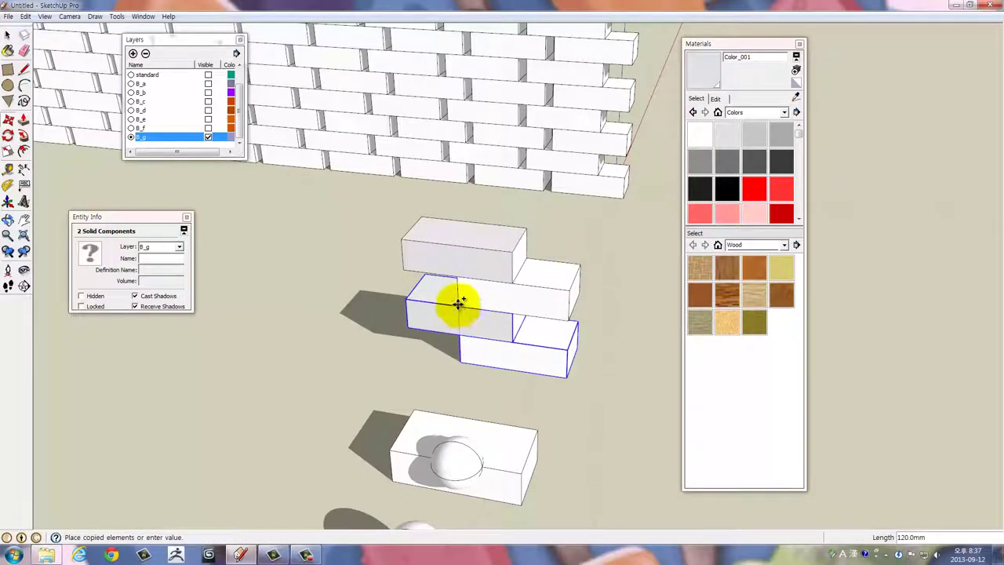
pyautogui.click(459, 303)
pyautogui.write('*10')
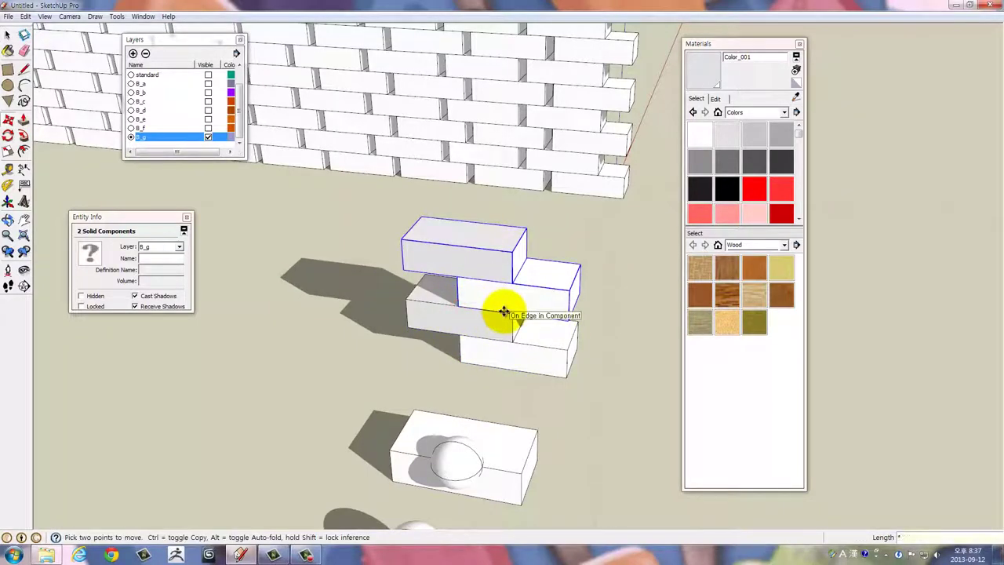
pyautogui.press('Return')
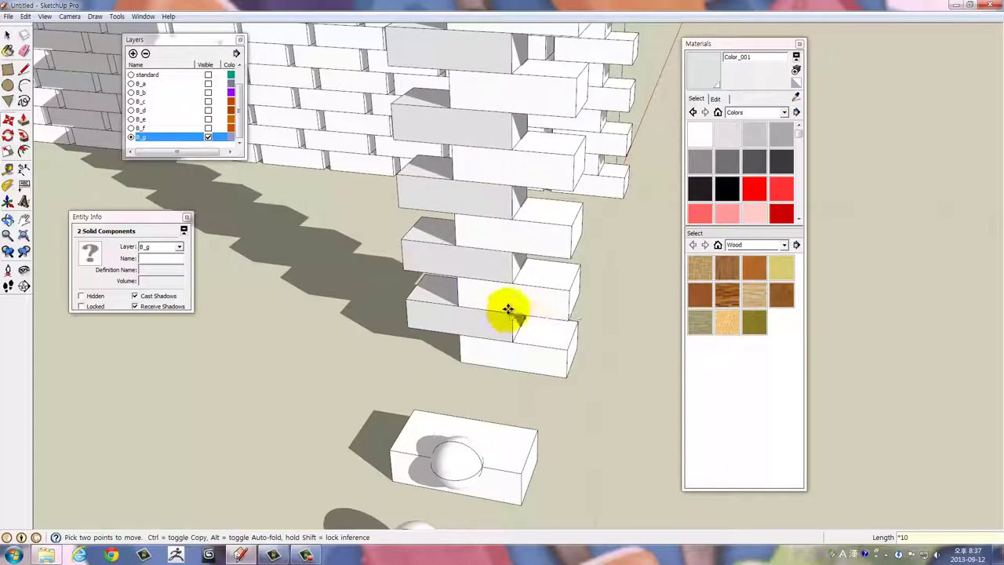
# Inspect the finished 22-brick tower, selecting it and viewing its base
pyautogui.scroll(3)
pyautogui.scroll(3)
pyautogui.scroll(-3)
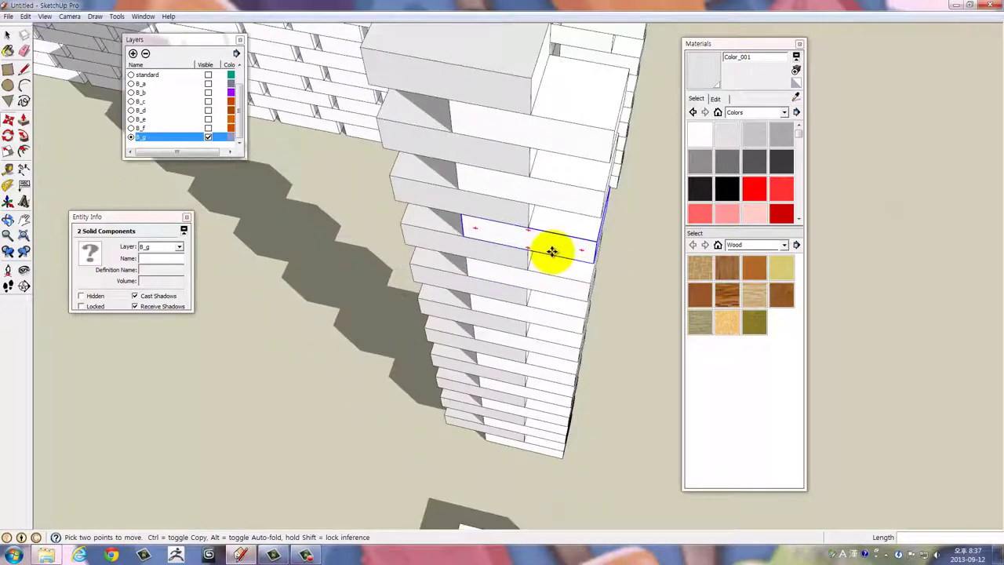
pyautogui.scroll(-3)
pyautogui.scroll(-3)
pyautogui.press('space')
pyautogui.moveTo(603, 422); pyautogui.dragTo(471, 236)
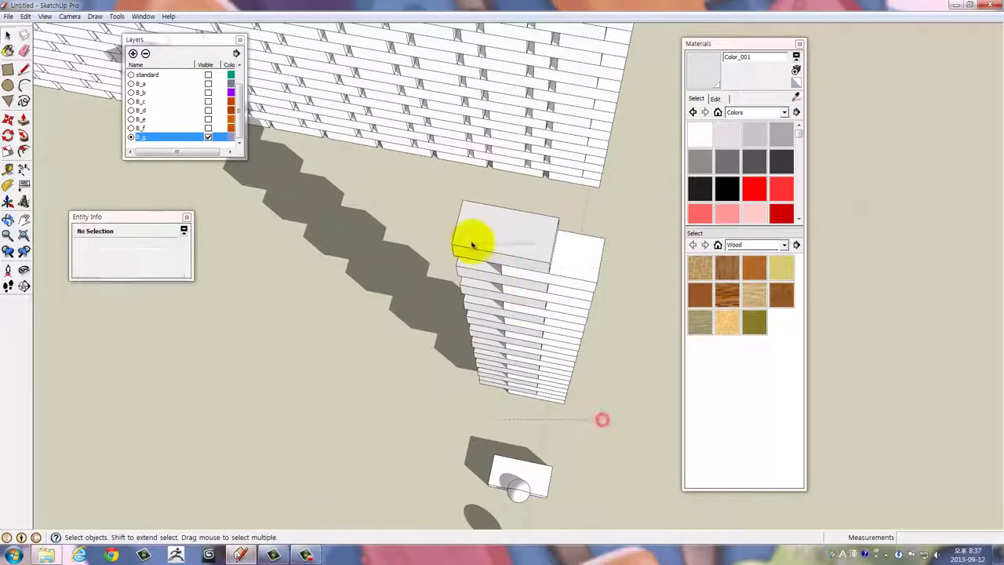
pyautogui.moveTo(522, 295); pyautogui.dragTo(555, 416)
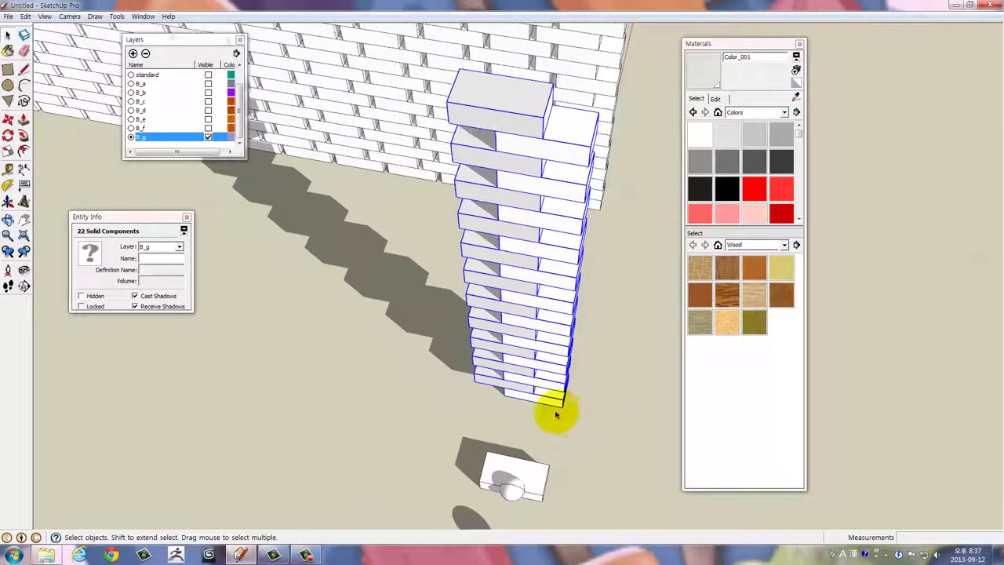
pyautogui.click(581, 427)
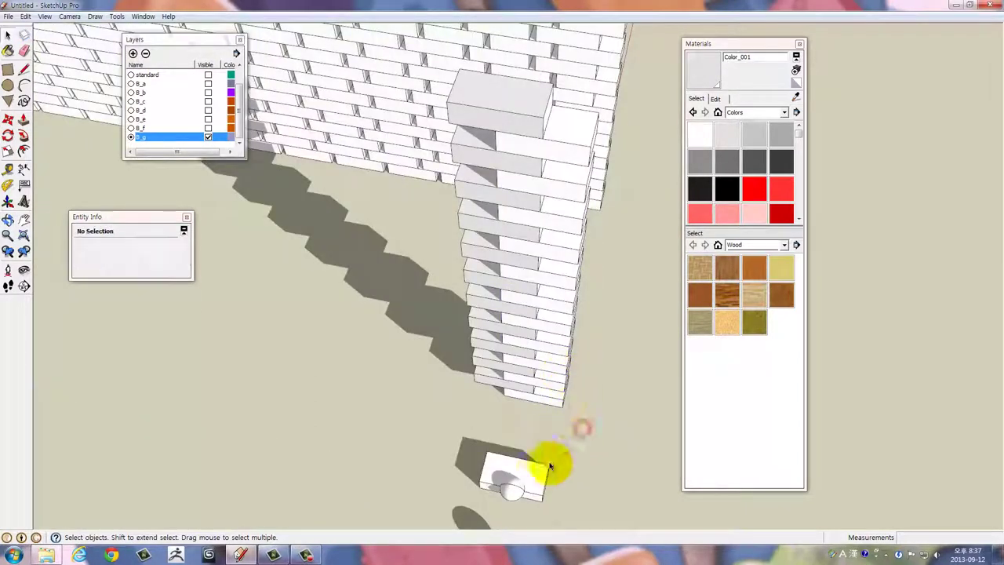
pyautogui.moveTo(494, 425); pyautogui.dragTo(525, 374)
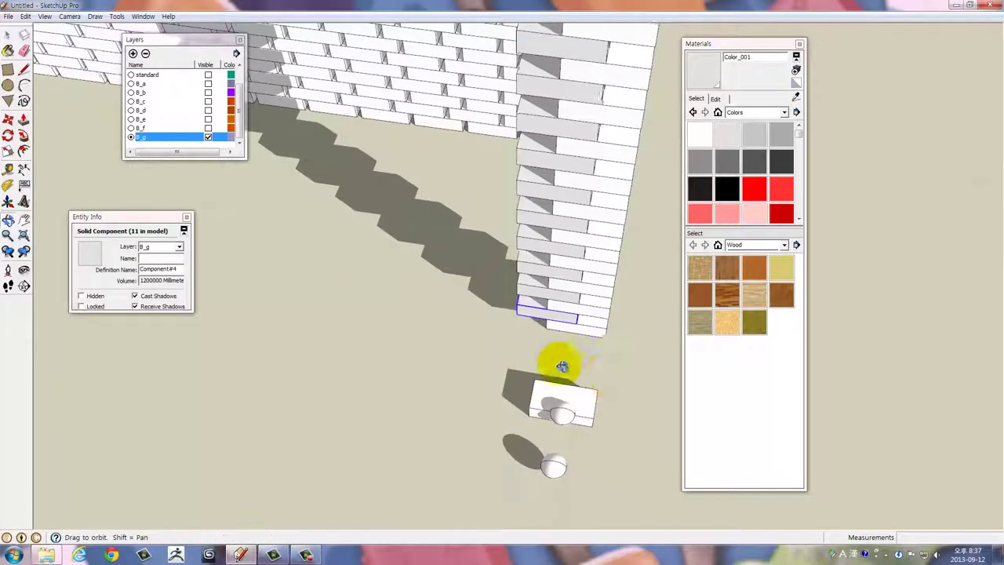
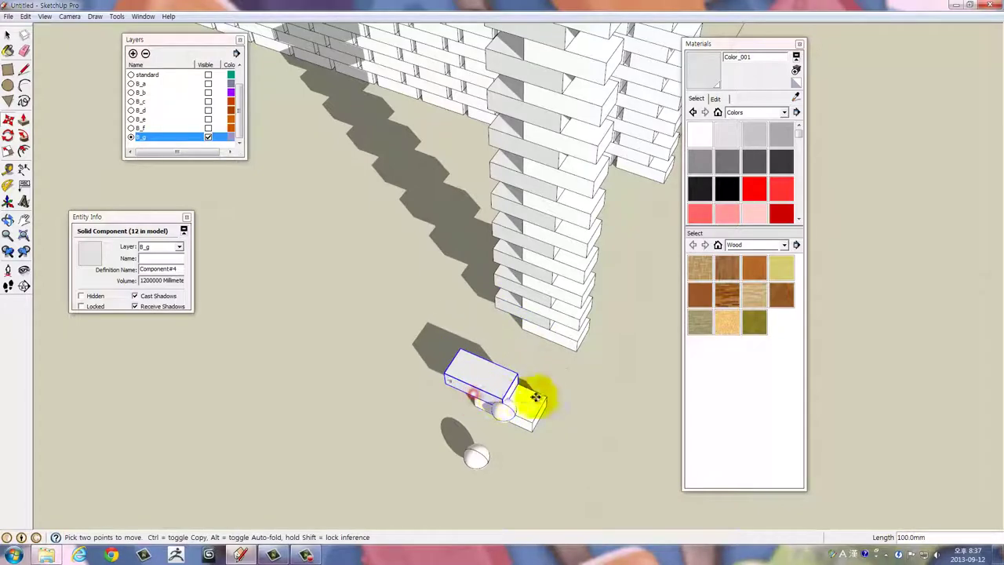
# Select the 22-brick column at the end of the wall
pyautogui.moveTo(534, 397); pyautogui.dragTo(557, 474)
pyautogui.press('space')
pyautogui.click(411, 269)
pyautogui.click(499, 297)
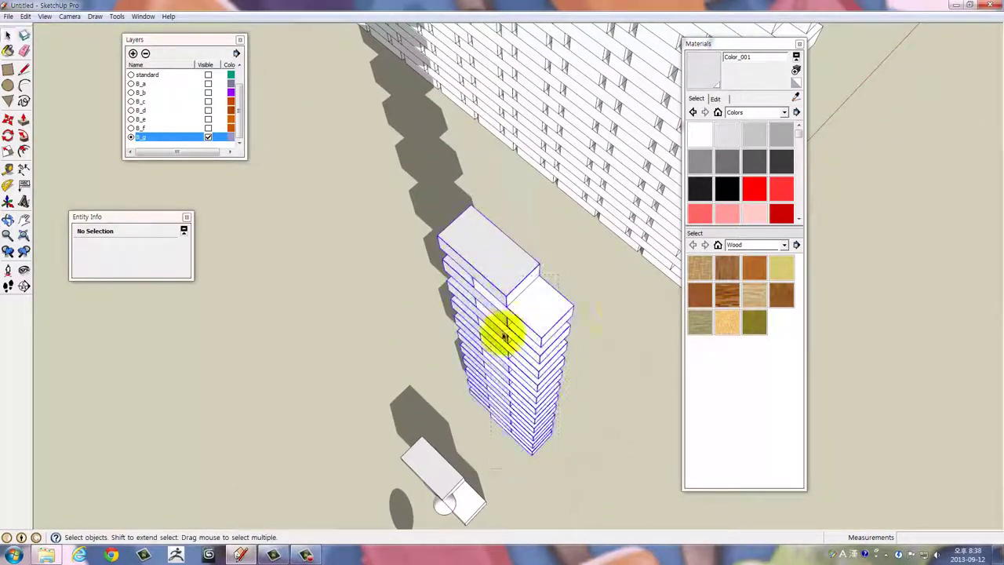
pyautogui.moveTo(502, 331); pyautogui.dragTo(500, 353)
pyautogui.scroll(3)
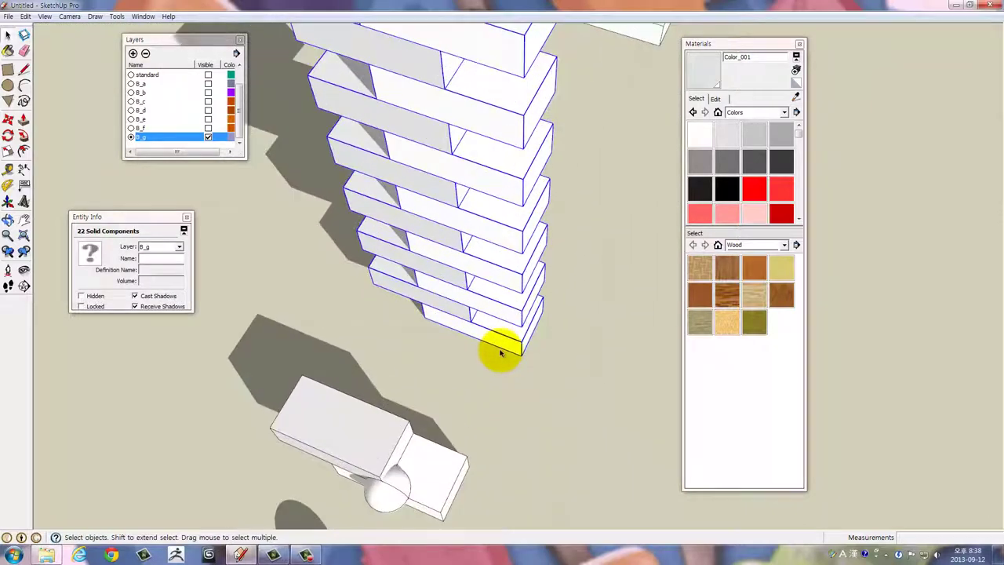
pyautogui.scroll(3)
# Copy the column 200mm along the wall so it sits beside the original
pyautogui.press('m')
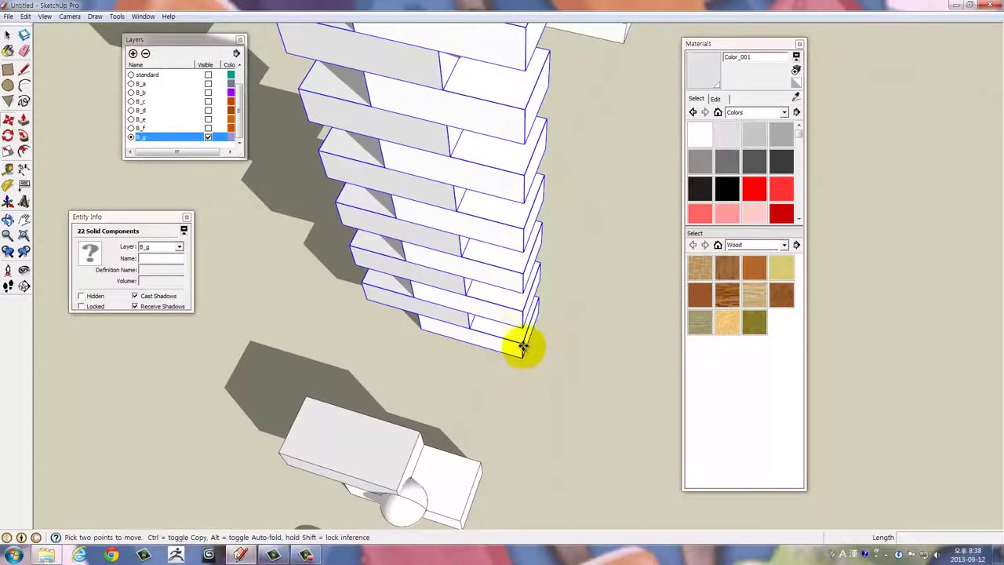
pyautogui.click(523, 346)
pyautogui.press('ctrl')
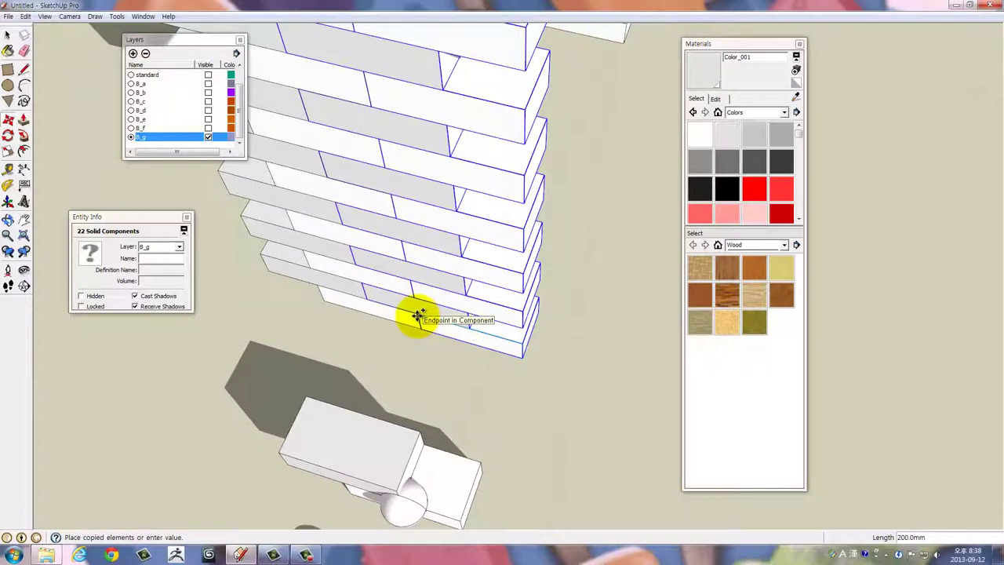
pyautogui.click(418, 316)
pyautogui.write('*1')
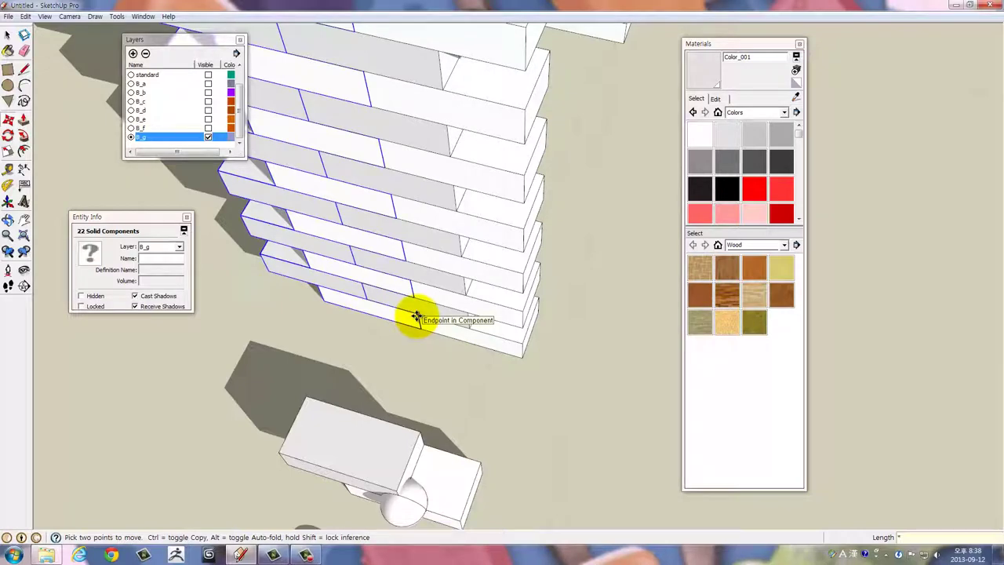
pyautogui.press('Escape')
pyautogui.moveTo(387, 276); pyautogui.dragTo(524, 348)
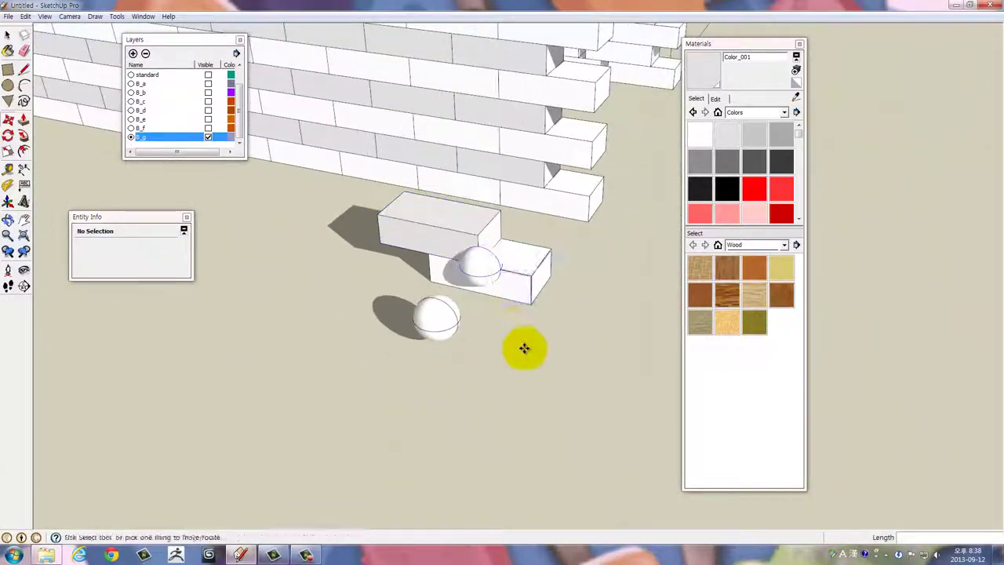
pyautogui.scroll(3)
pyautogui.scroll(3)
pyautogui.click(568, 271)
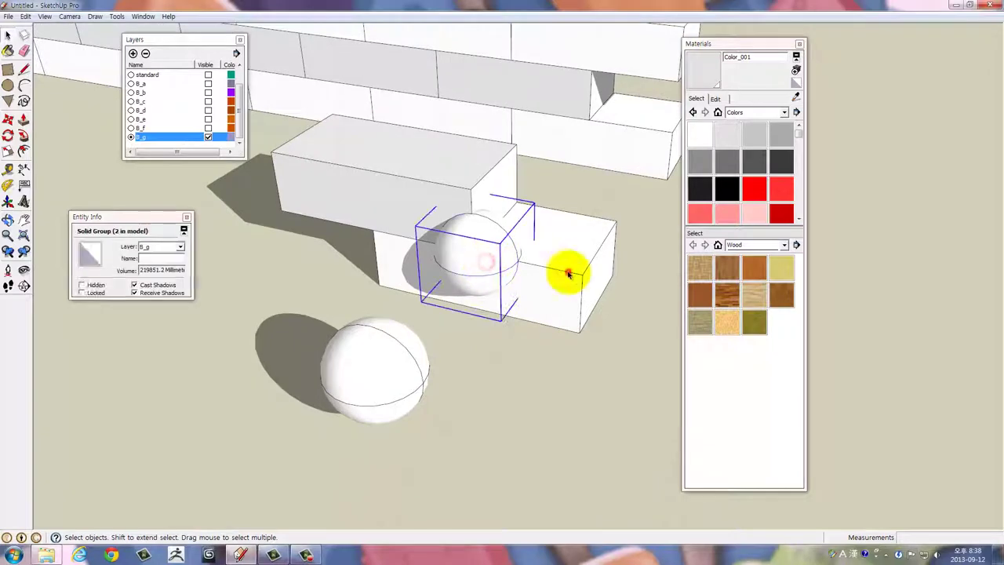
pyautogui.click(469, 255)
pyautogui.moveTo(466, 251); pyautogui.dragTo(301, 391)
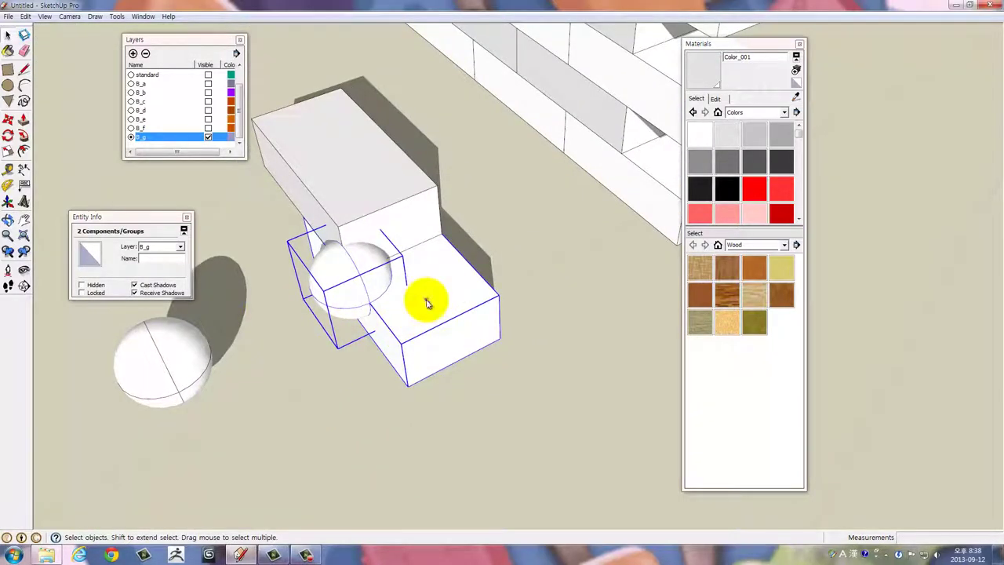
pyautogui.rightClick(426, 301)
pyautogui.moveTo(460, 437)
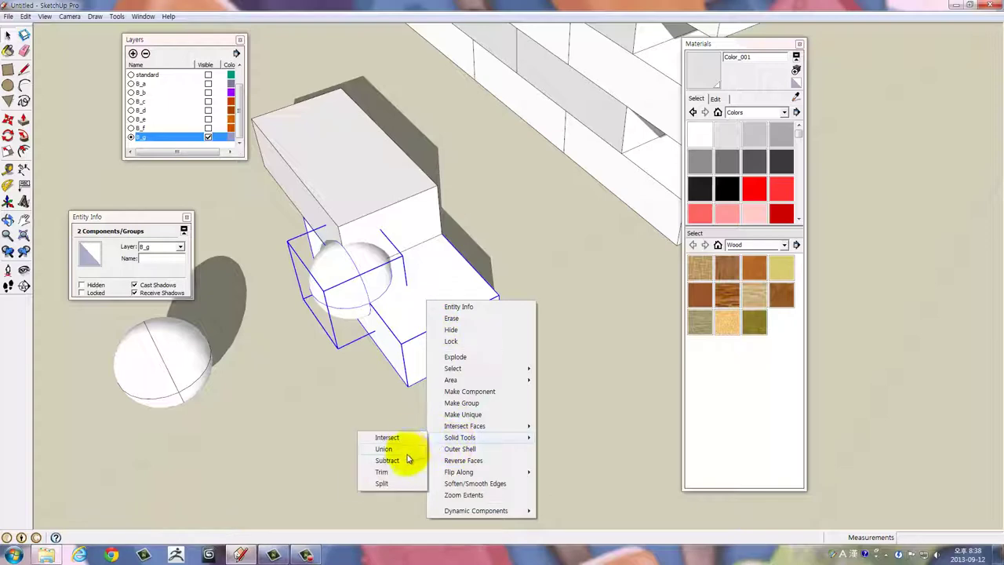
pyautogui.click(407, 463)
pyautogui.scroll(-3)
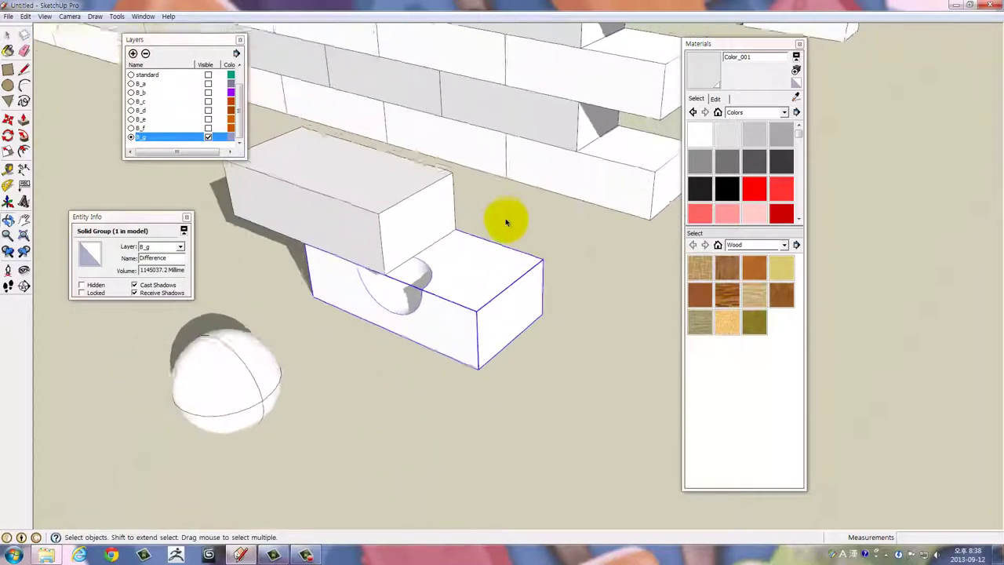
pyautogui.scroll(-3)
pyautogui.scroll(-3)
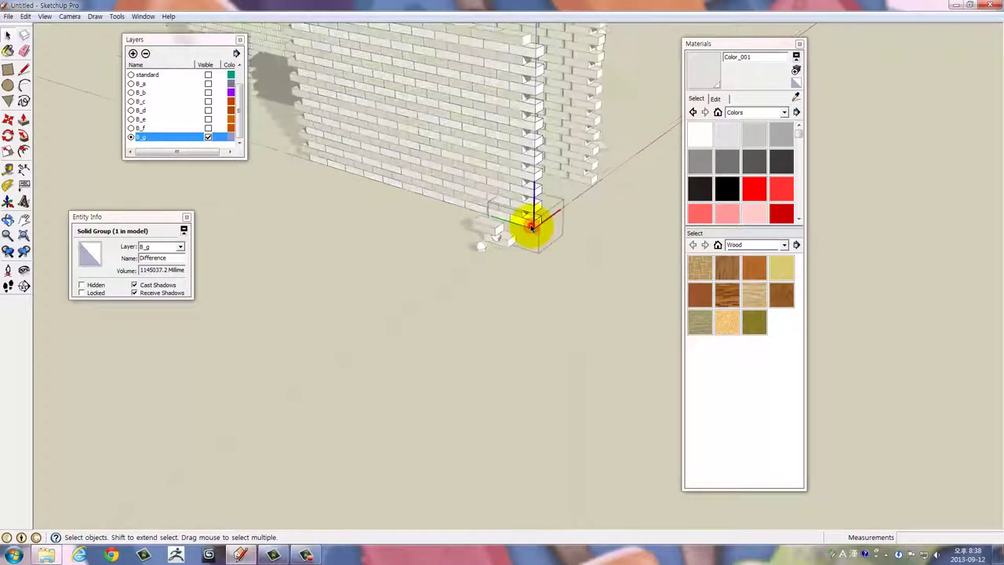
pyautogui.hotkey('ctrl', 'a')
pyautogui.scroll(3)
pyautogui.scroll(3)
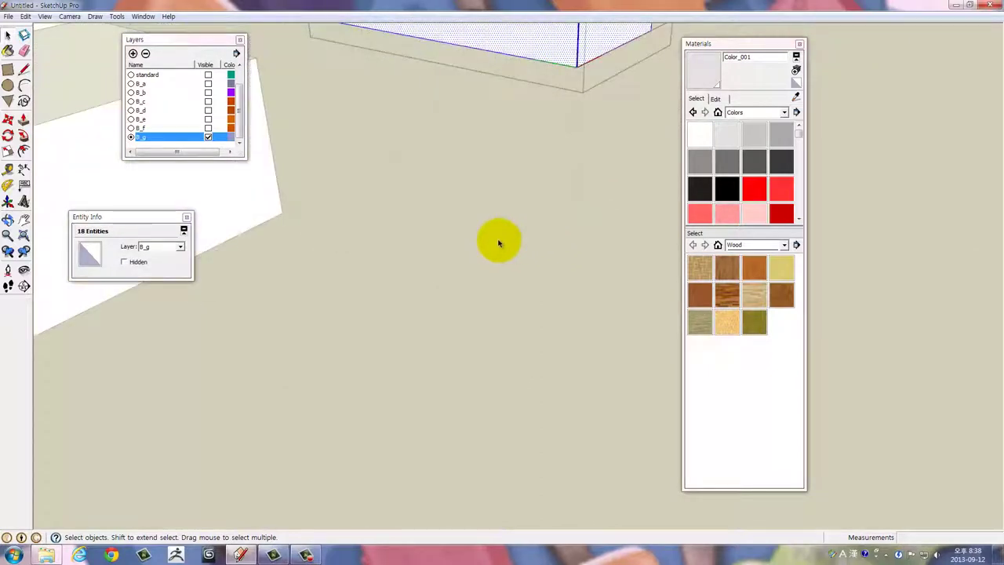
pyautogui.scroll(-3)
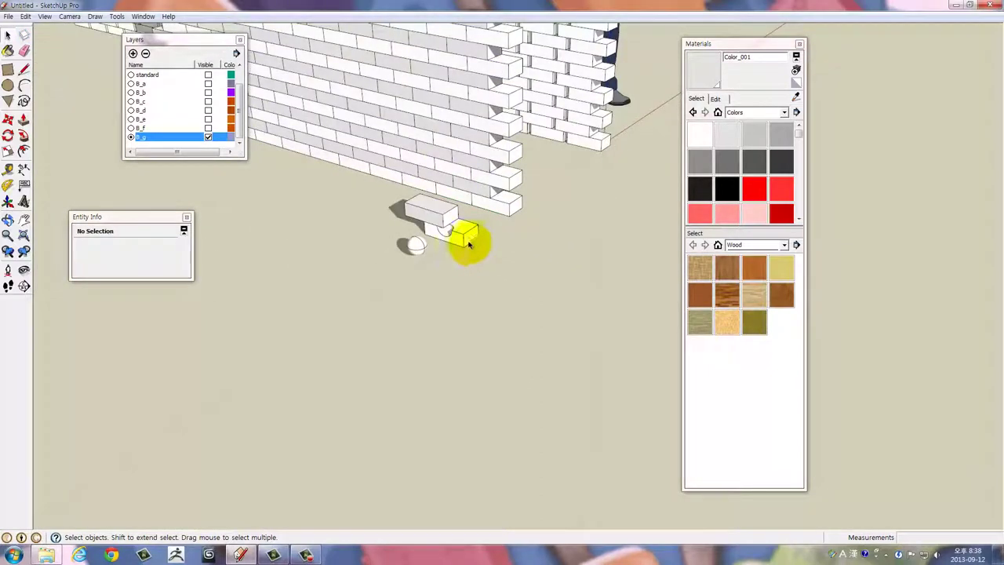
pyautogui.doubleClick(467, 241)
pyautogui.click(531, 275)
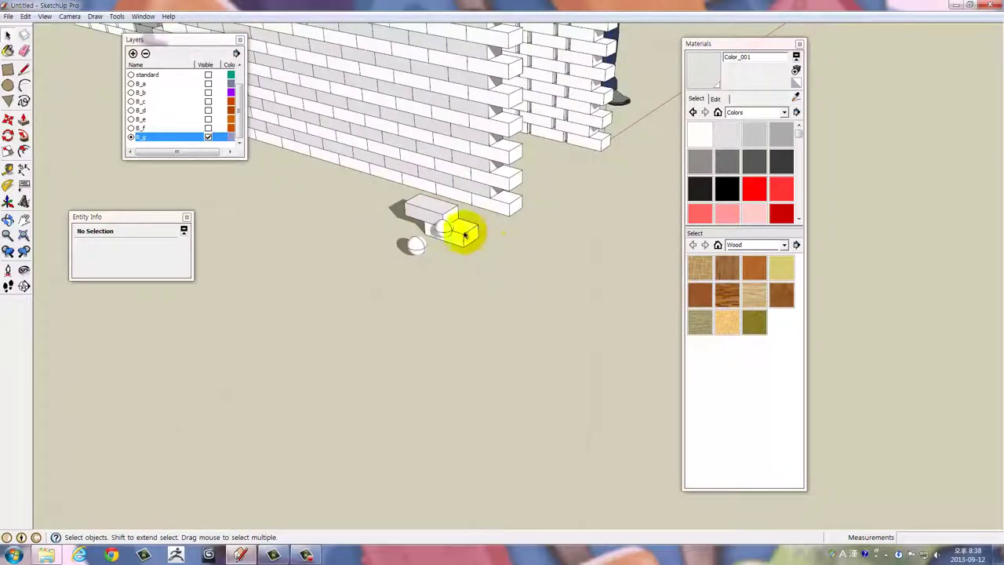
pyautogui.scroll(3)
pyautogui.click(465, 234)
pyautogui.scroll(3)
# Leave the block's edit mode and clear the selection
pyautogui.scroll(3)
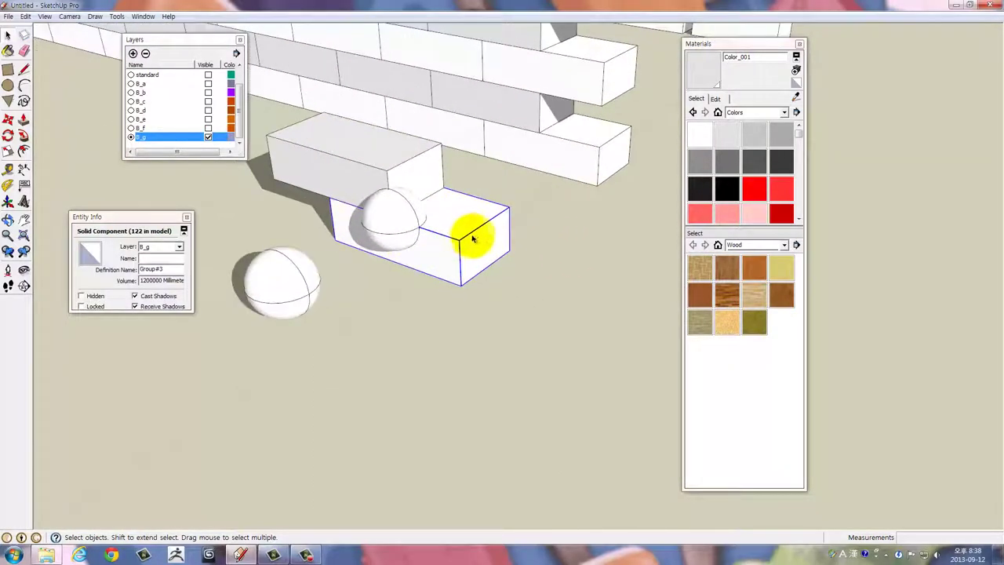
pyautogui.moveTo(464, 231); pyautogui.dragTo(593, 228)
pyautogui.click(599, 231)
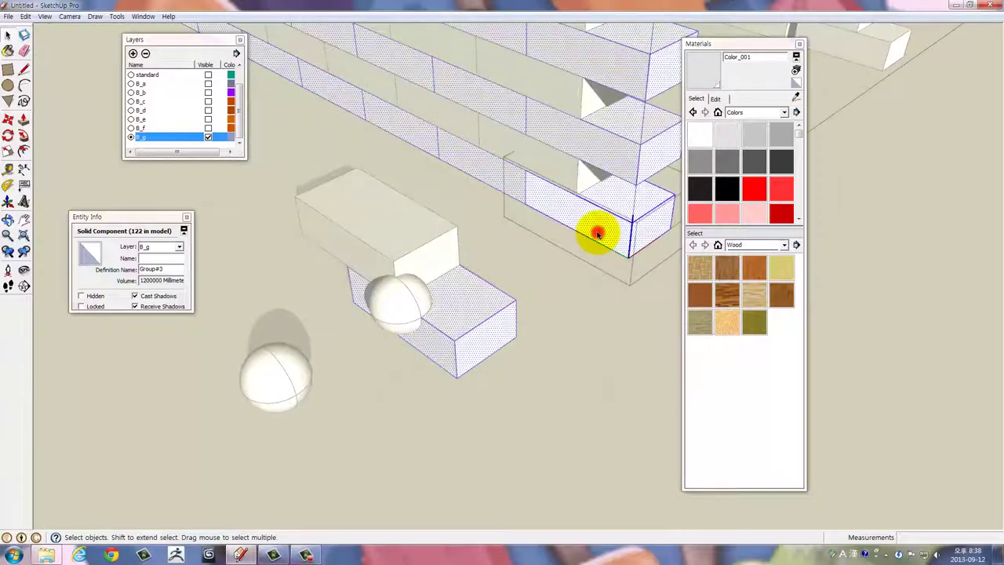
pyautogui.click(518, 337)
pyautogui.click(584, 358)
# Select only the half-sphere inside the block
pyautogui.click(408, 307)
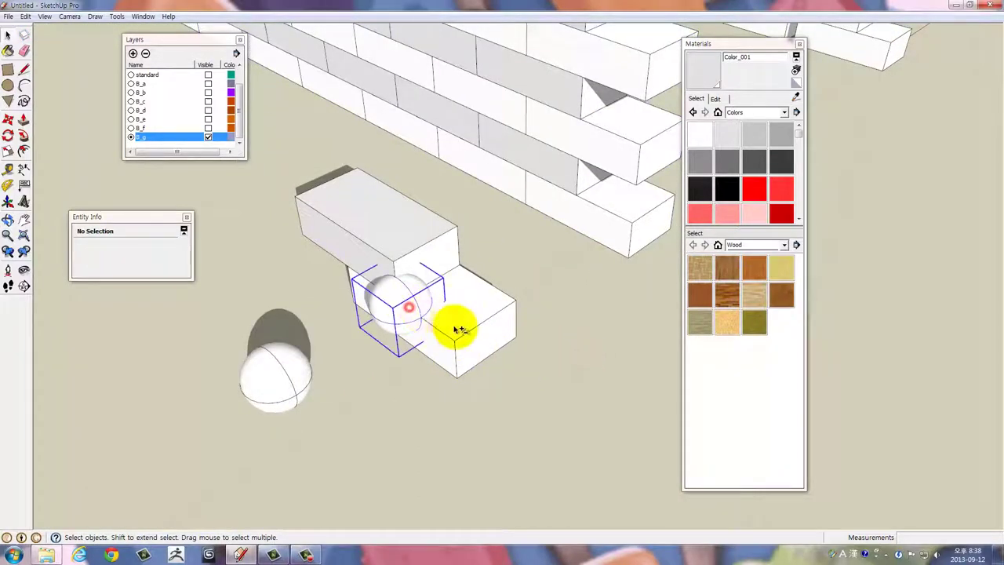
pyautogui.click(455, 329)
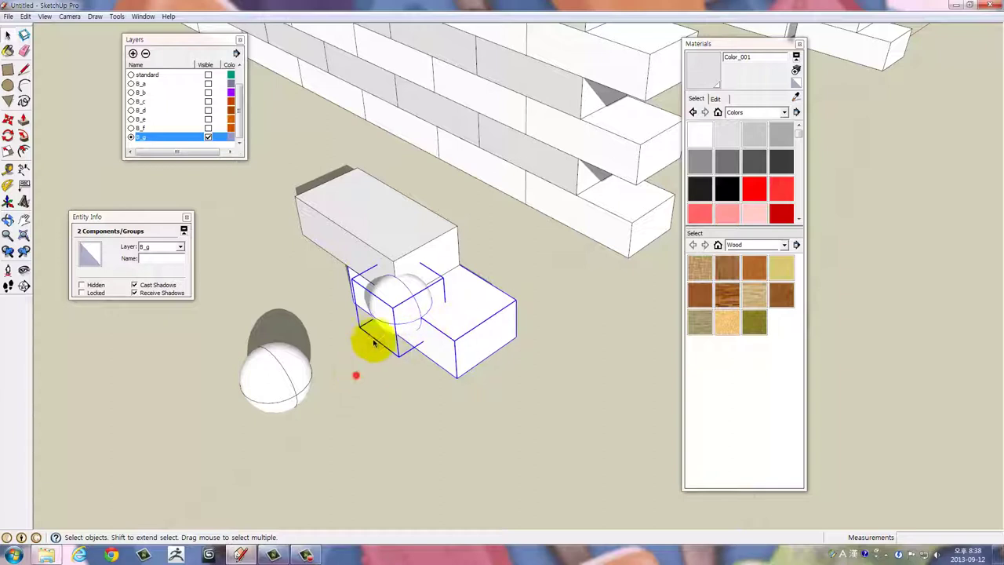
pyautogui.click(408, 310)
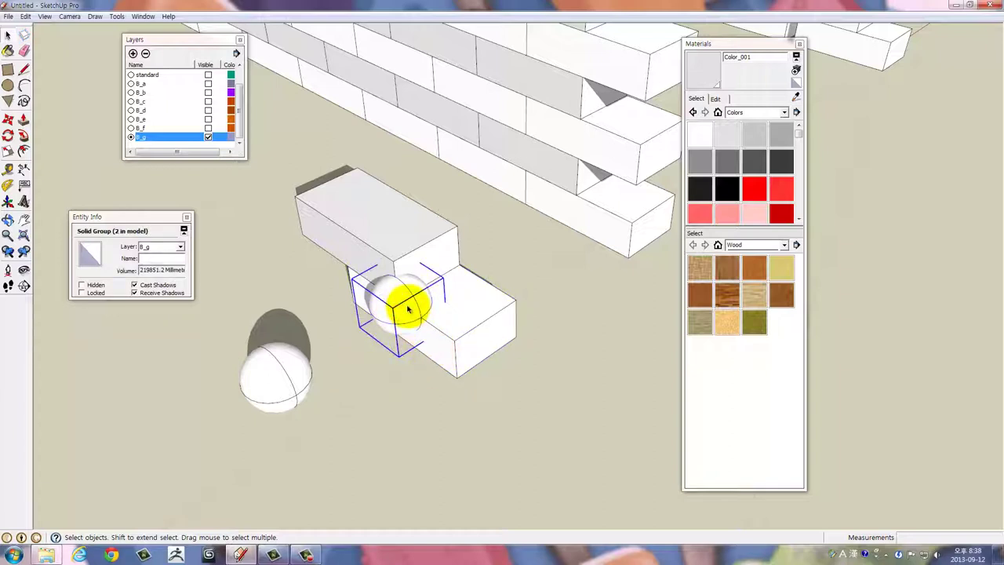
pyautogui.rightClick(408, 310)
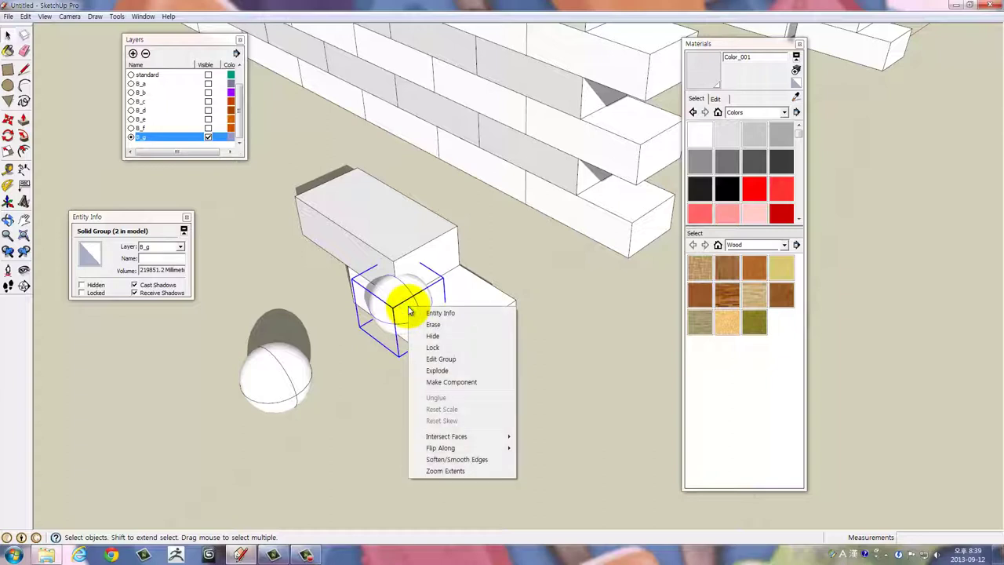
pyautogui.click(381, 432)
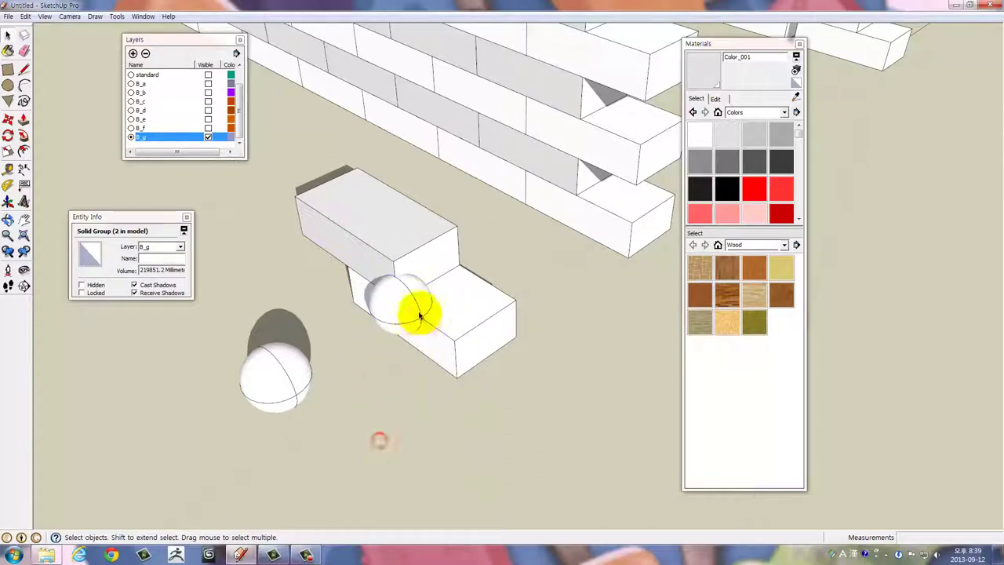
pyautogui.moveTo(498, 287); pyautogui.dragTo(111, 86)
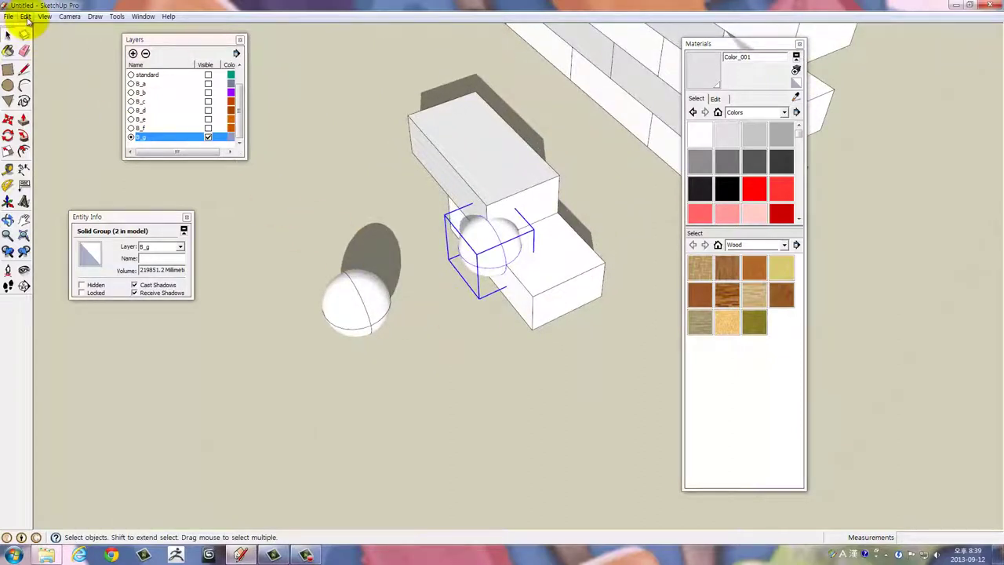
# Copy the half-sphere, move it to the ground beside the other sphere, then open the block
pyautogui.click(26, 17)
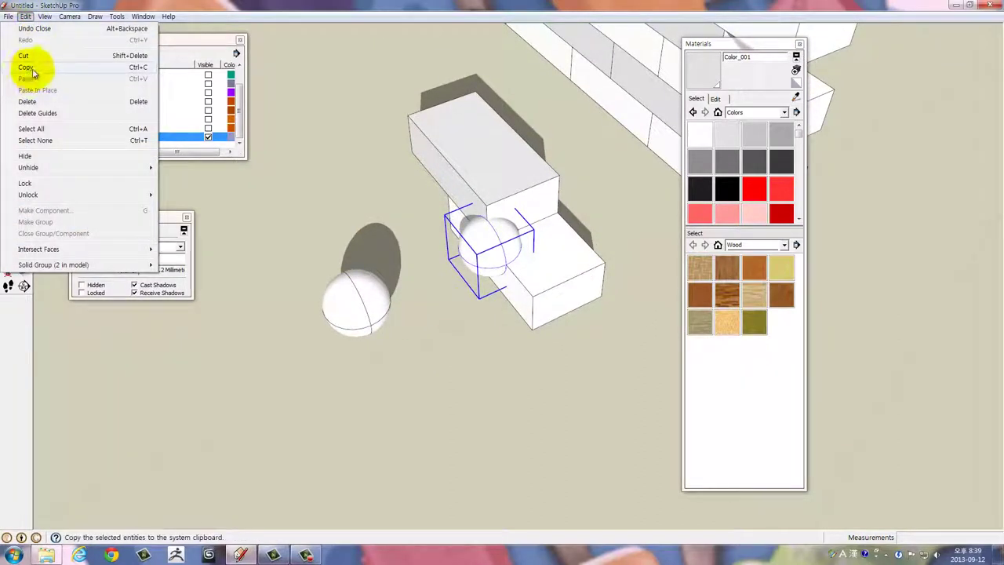
pyautogui.click(32, 69)
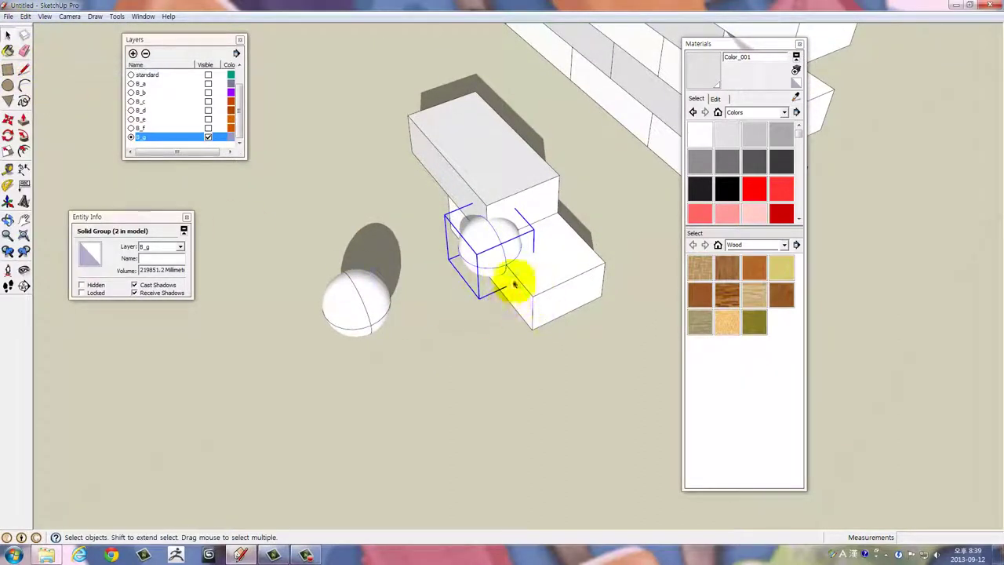
pyautogui.press('m')
pyautogui.click(558, 374)
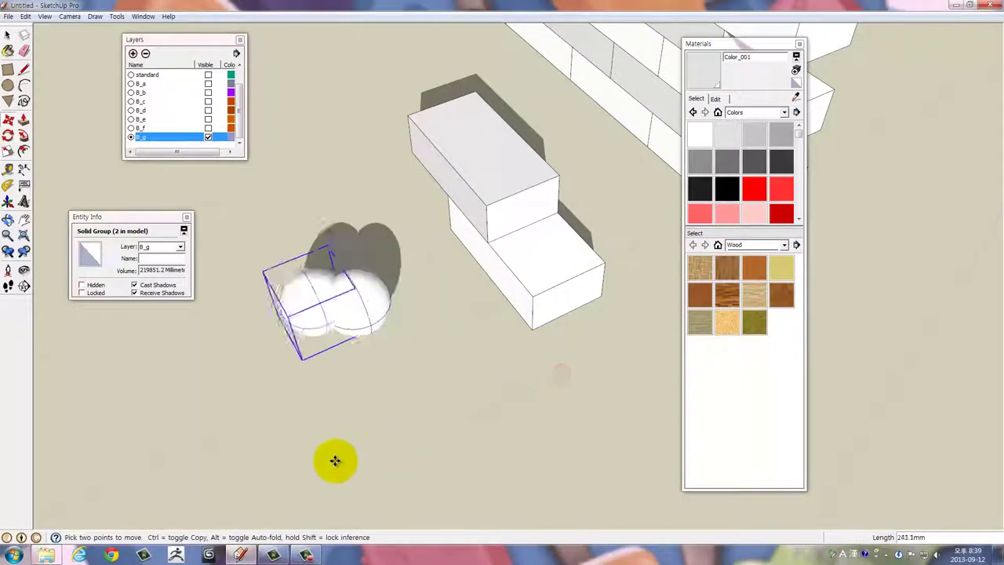
pyautogui.click(320, 496)
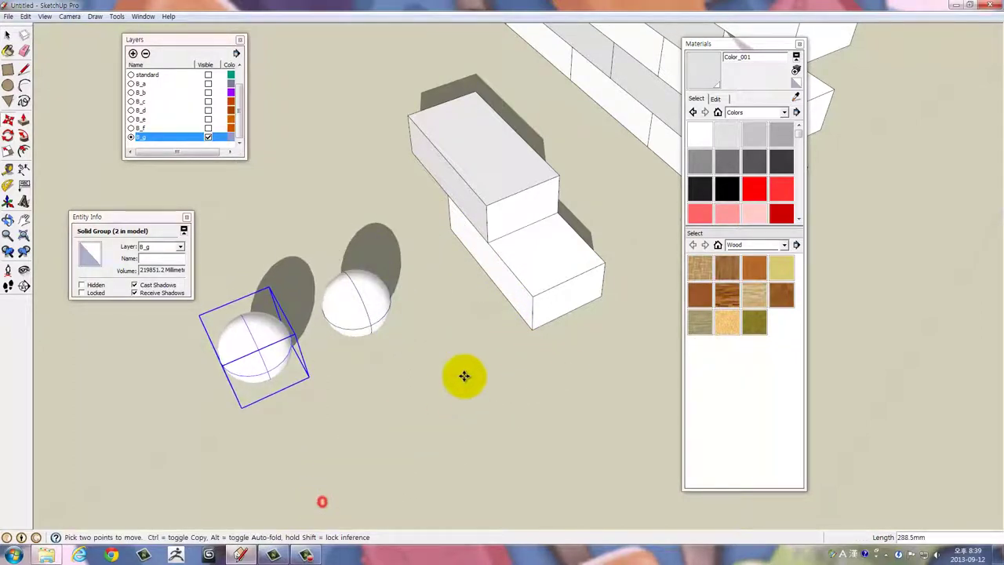
pyautogui.press('space')
pyautogui.doubleClick(553, 302)
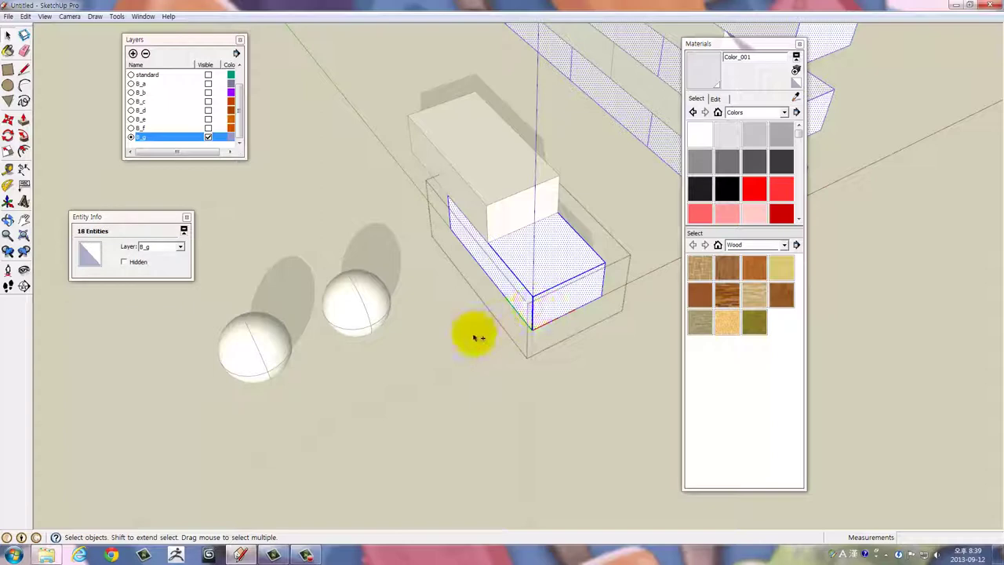
# Paste a copy of the half-sphere onto the ground
pyautogui.hotkey('ctrl', 'v')
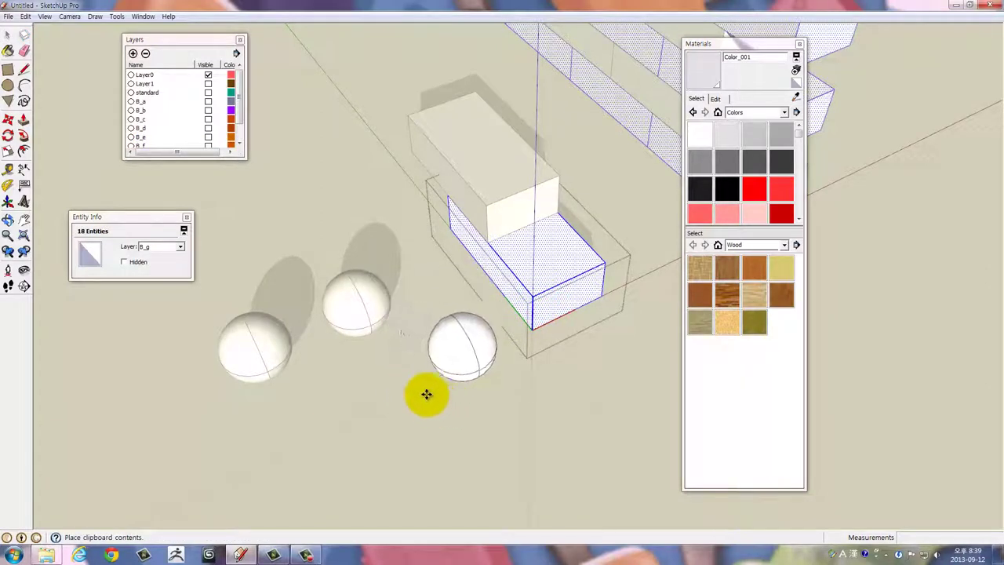
pyautogui.click(431, 349)
pyautogui.scroll(3)
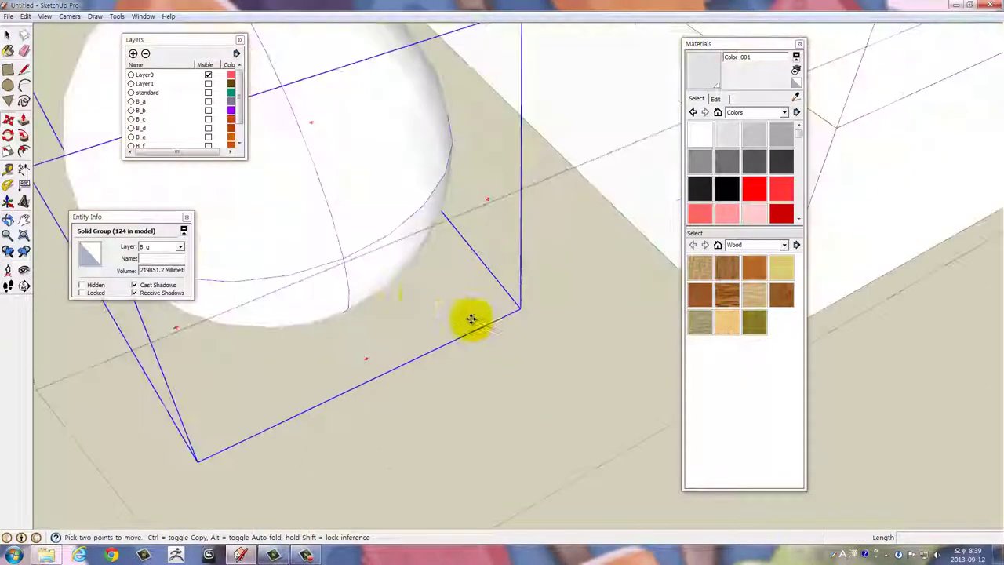
pyautogui.moveTo(353, 262); pyautogui.dragTo(575, 423)
# Move the sphere to the corner where the upper and lower bricks meet, half-embedded
pyautogui.click(570, 291)
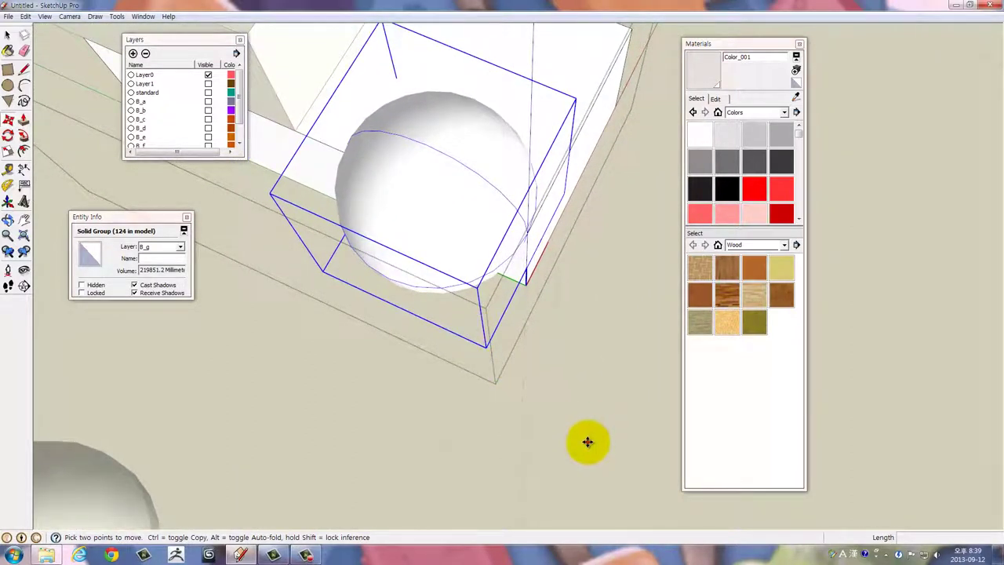
pyautogui.click(588, 441)
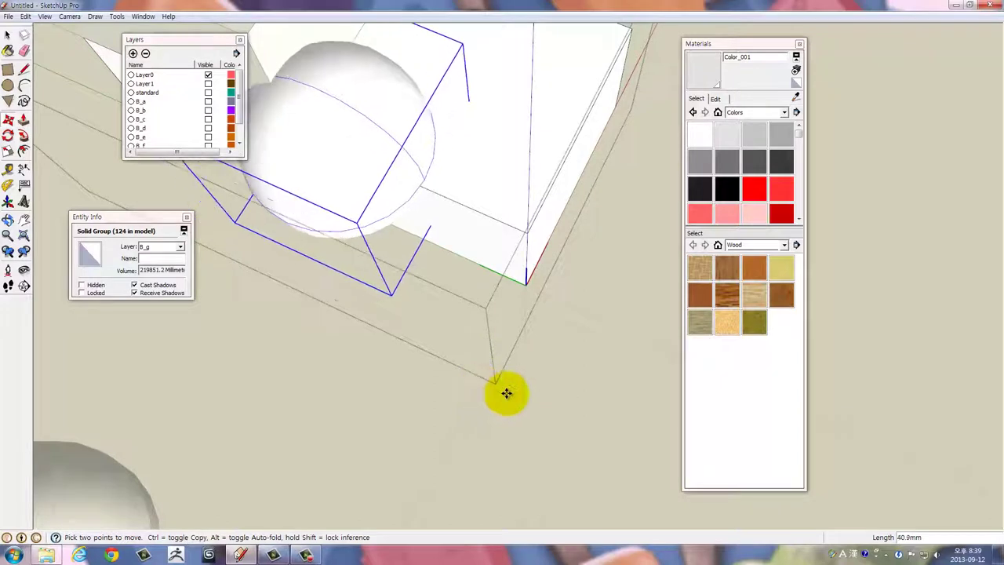
pyautogui.click(494, 394)
pyautogui.moveTo(341, 238); pyautogui.dragTo(571, 388)
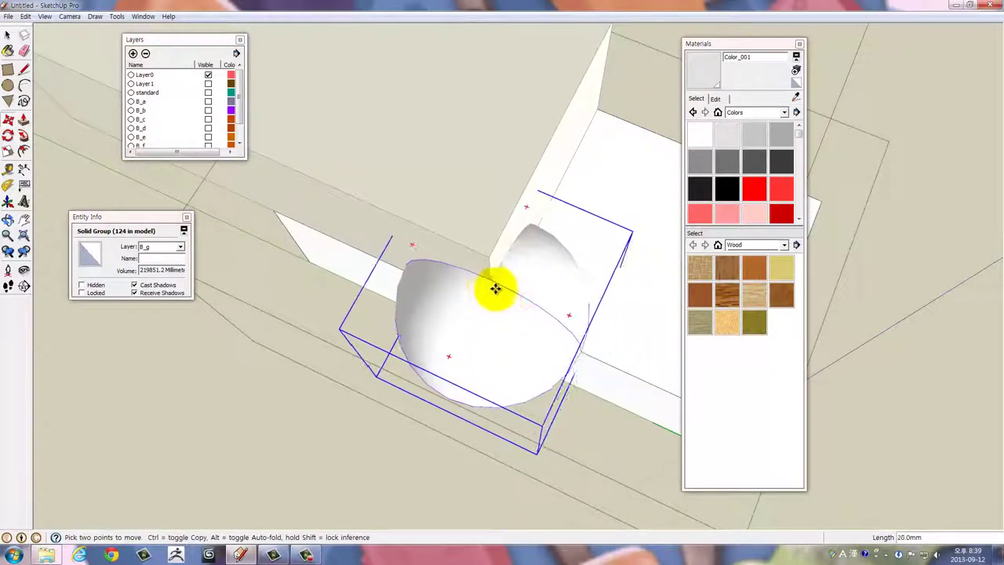
pyautogui.moveTo(490, 278); pyautogui.dragTo(534, 212)
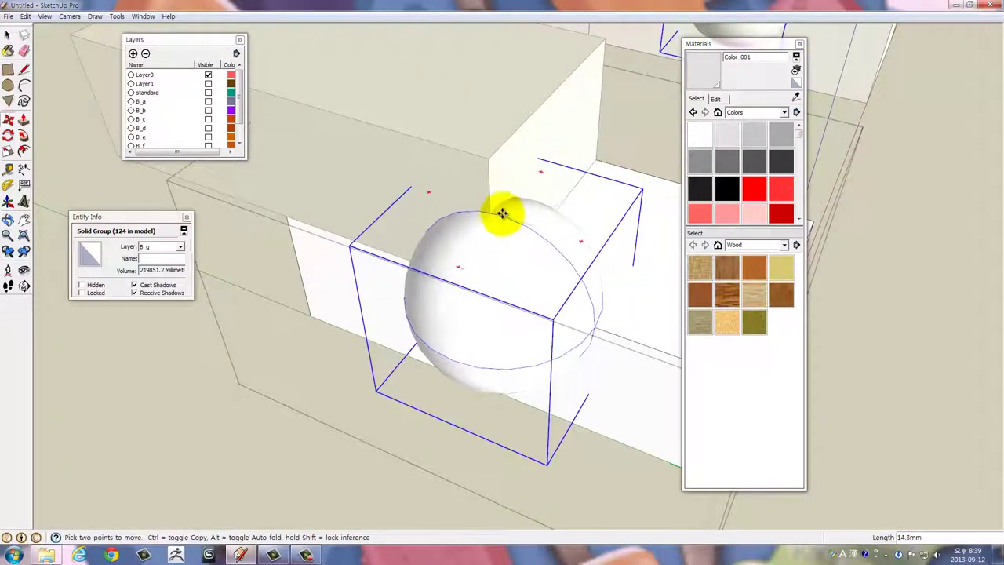
pyautogui.moveTo(560, 280); pyautogui.dragTo(541, 465)
pyautogui.scroll(-3)
pyautogui.press('space')
# Inside the brick component, make the lower block's geometry a solid group
pyautogui.click(539, 458)
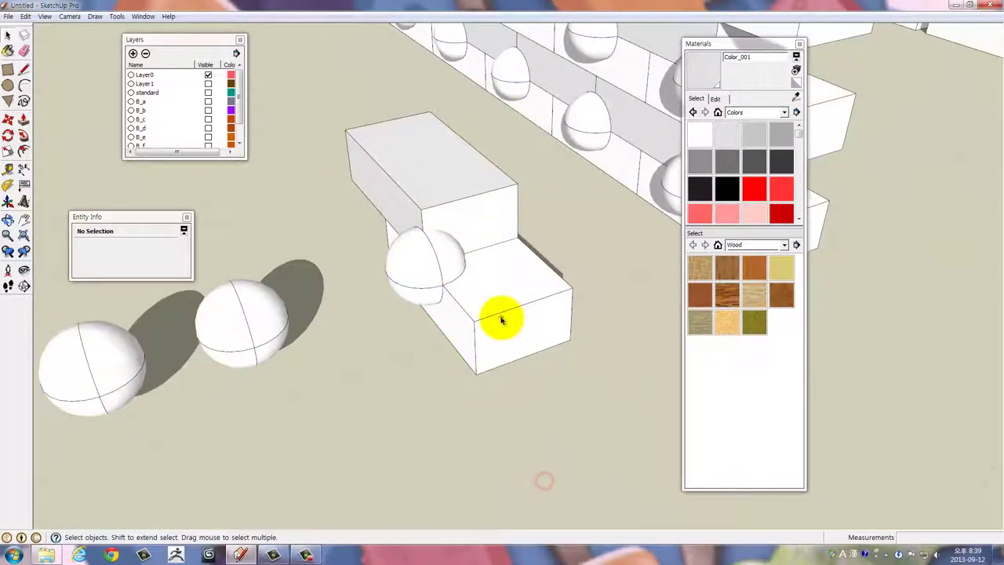
pyautogui.doubleClick(501, 317)
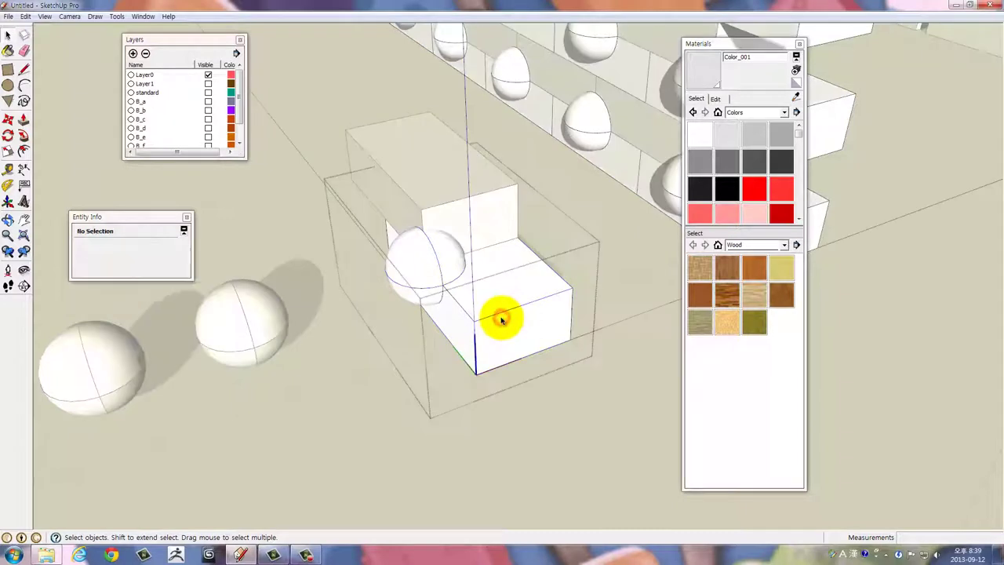
pyautogui.click(501, 317)
pyautogui.rightClick(500, 318)
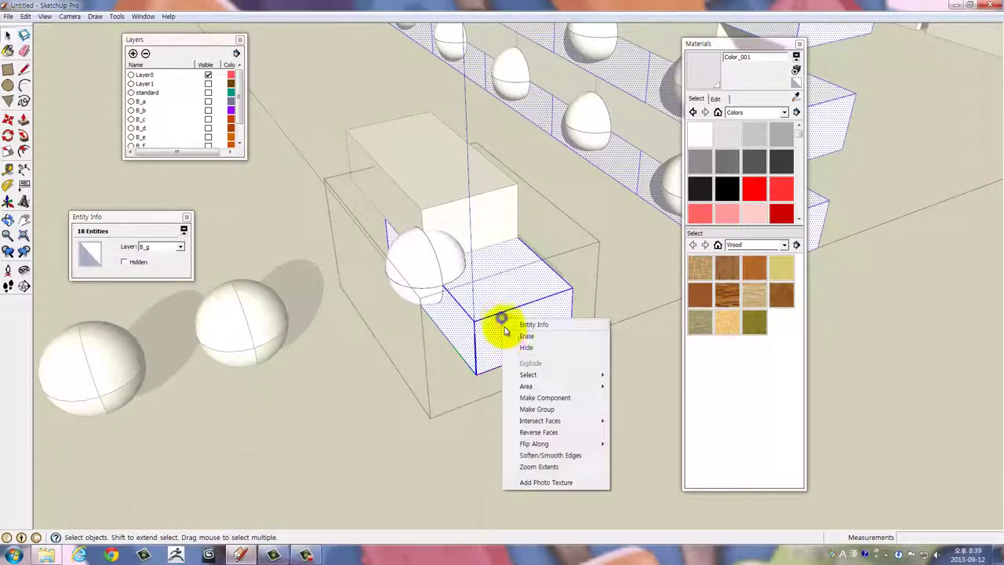
pyautogui.click(530, 407)
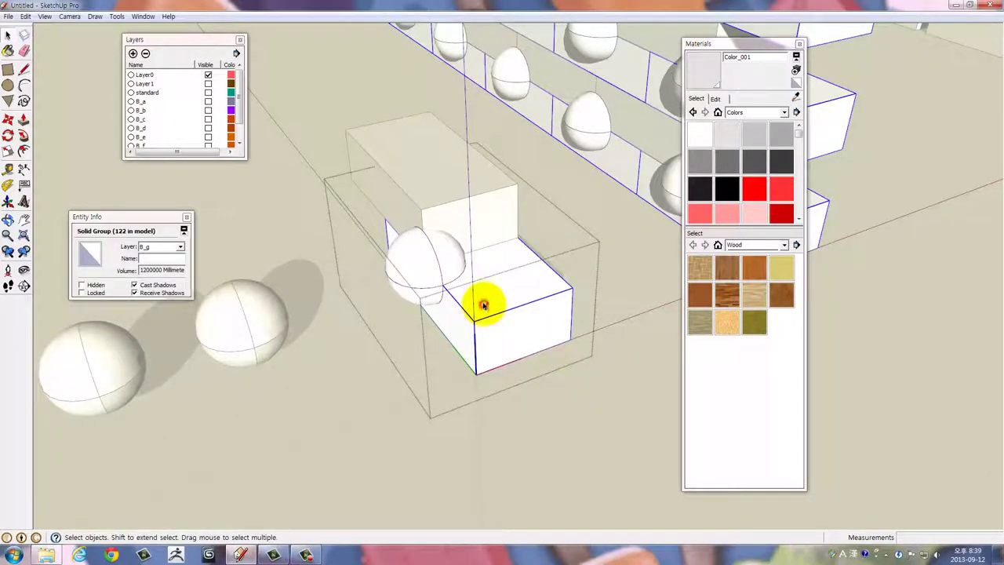
# Subtract the sphere from the lower block, notching every brick in the wall
pyautogui.click(434, 272)
pyautogui.rightClick(509, 304)
pyautogui.moveTo(543, 441)
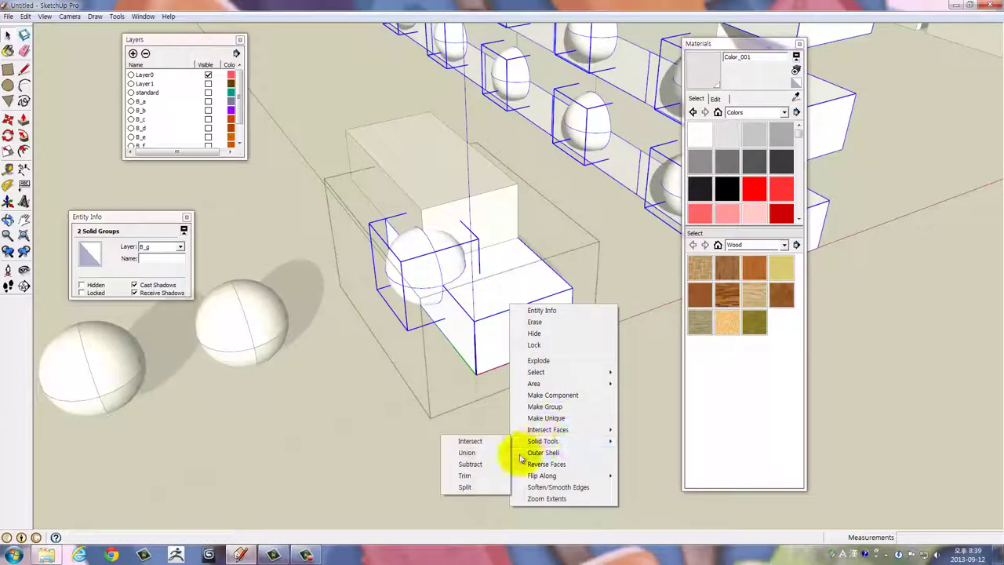
pyautogui.click(493, 464)
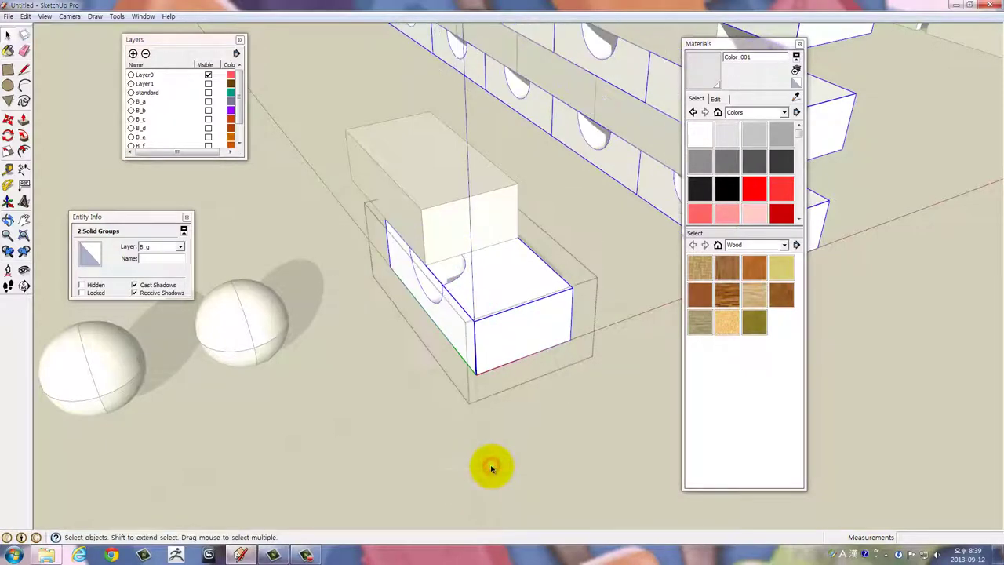
pyautogui.moveTo(504, 280); pyautogui.dragTo(516, 141)
pyautogui.scroll(3)
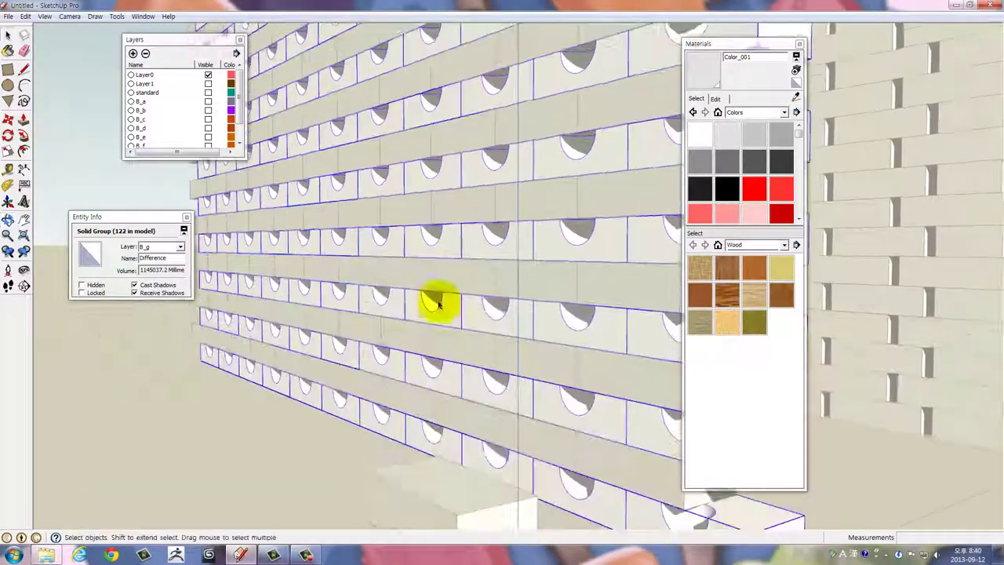
pyautogui.scroll(3)
pyautogui.moveTo(426, 359); pyautogui.dragTo(432, 314)
pyautogui.scroll(-3)
pyautogui.click(336, 293)
pyautogui.scroll(3)
pyautogui.scroll(-3)
pyautogui.scroll(3)
pyautogui.scroll(3)
pyautogui.scroll(-3)
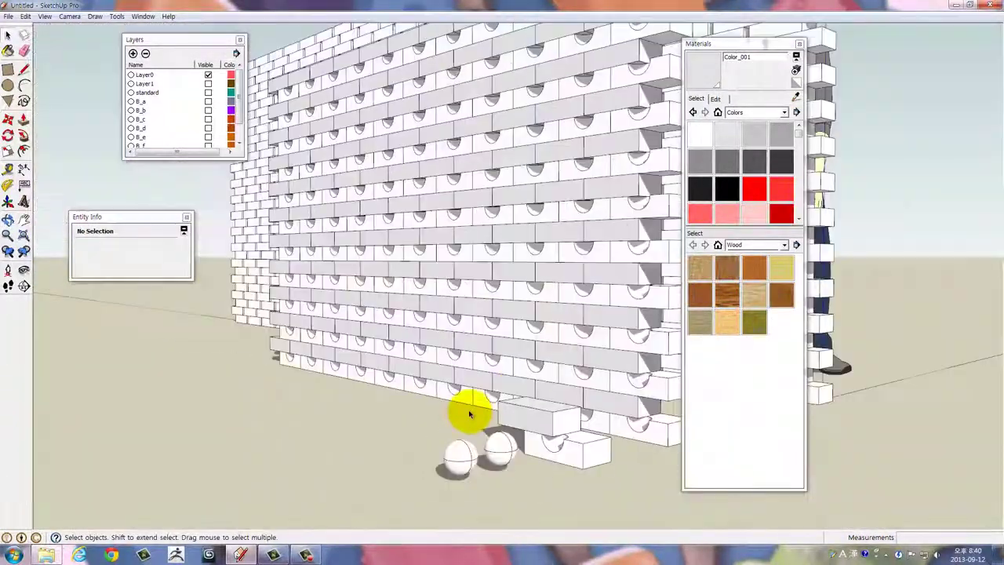
pyautogui.moveTo(516, 414); pyautogui.dragTo(433, 363)
pyautogui.scroll(3)
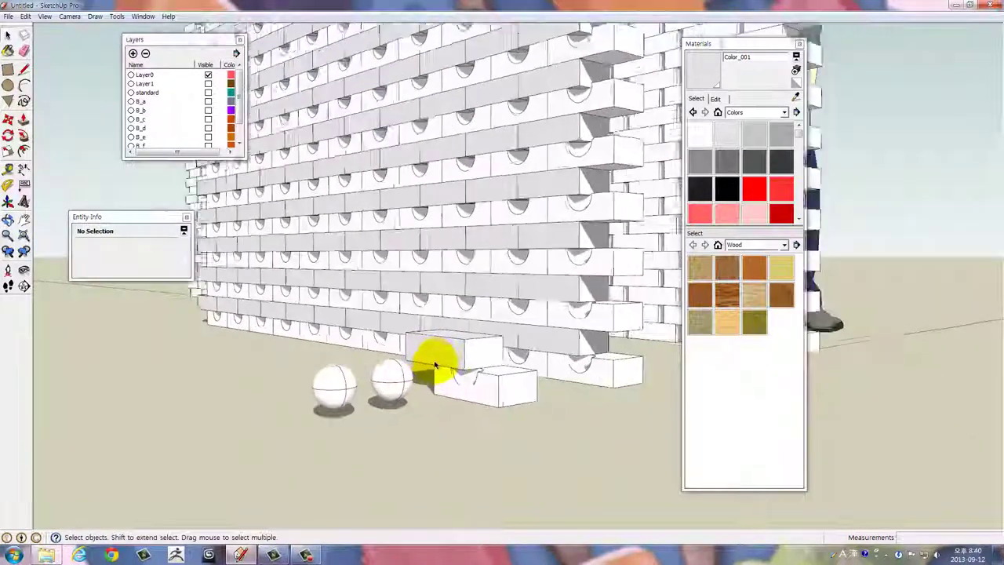
pyautogui.scroll(3)
pyautogui.scroll(3)
pyautogui.scroll(3)
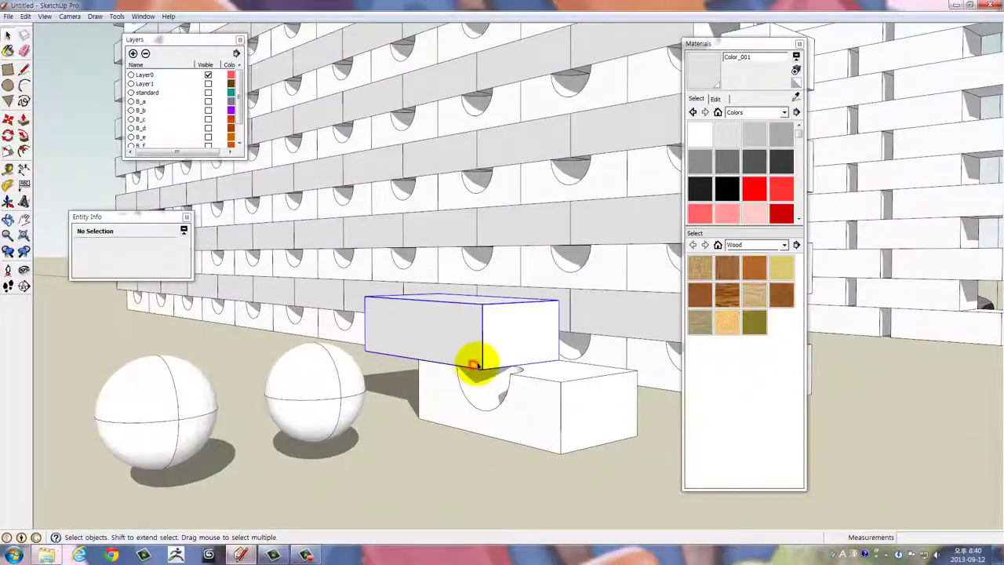
# Open the upper brick block, paste the sphere and snap it to one end corner
pyautogui.click(474, 365)
pyautogui.moveTo(445, 379); pyautogui.dragTo(459, 315)
pyautogui.tripleClick(502, 354)
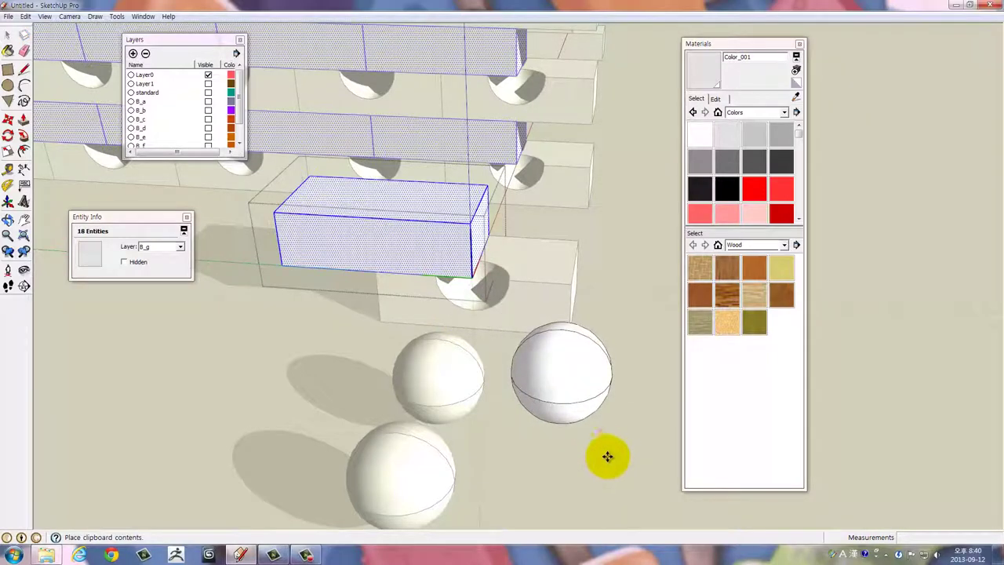
pyautogui.click(608, 457)
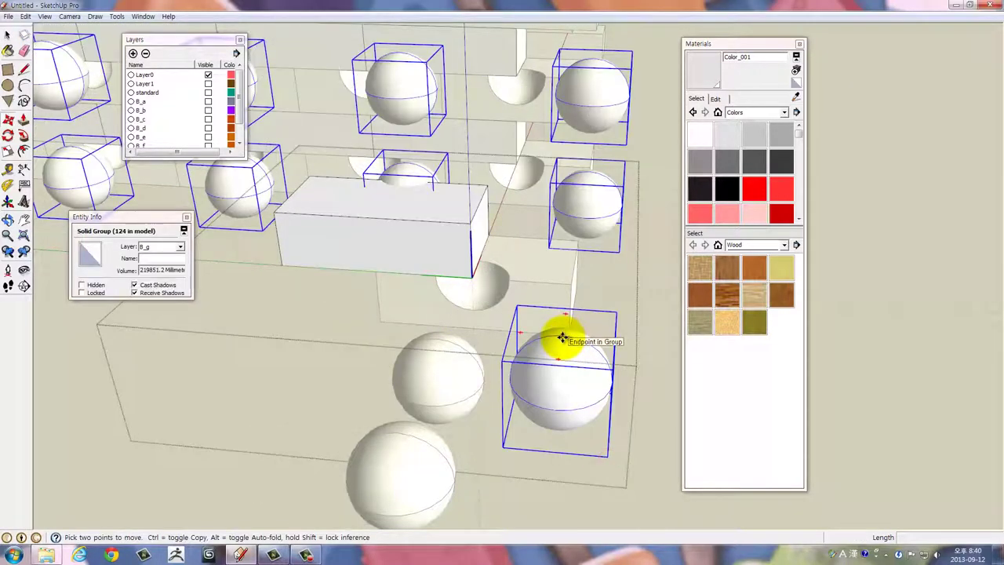
pyautogui.click(563, 337)
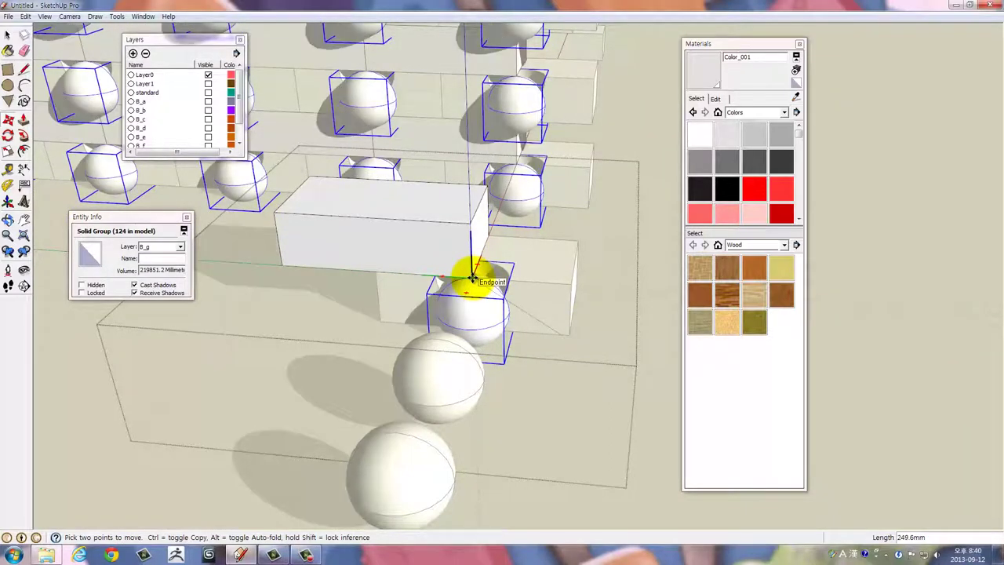
pyautogui.click(463, 334)
# Place a copy of the sphere at the upper block's opposite end
pyautogui.moveTo(455, 336); pyautogui.dragTo(414, 336)
pyautogui.scroll(3)
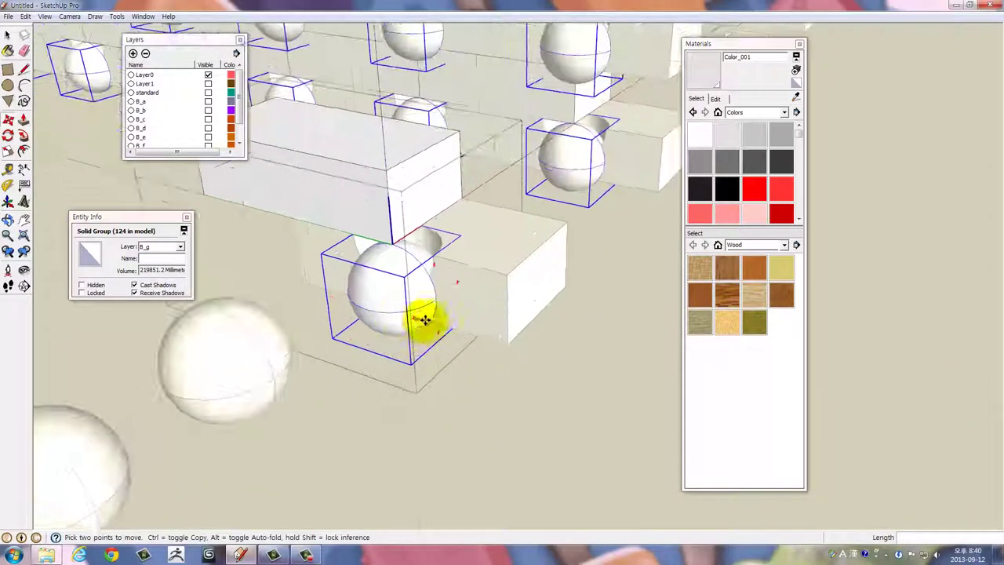
pyautogui.click(438, 302)
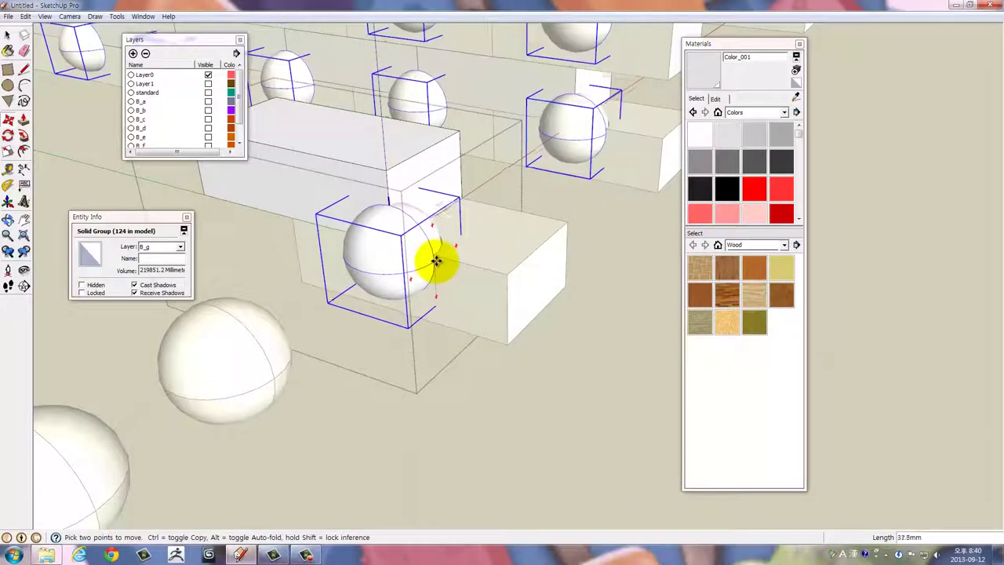
pyautogui.moveTo(407, 277); pyautogui.dragTo(551, 389)
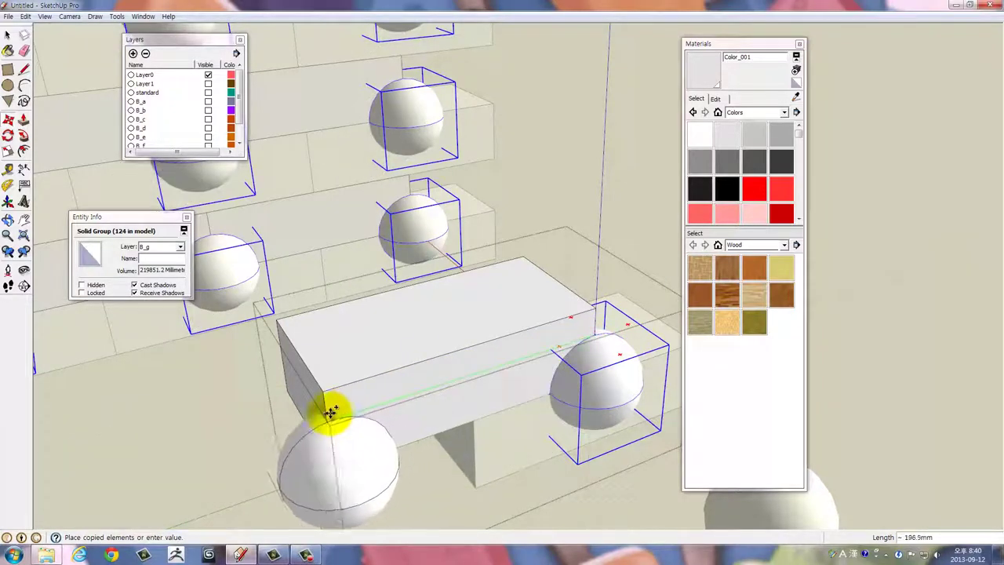
pyautogui.click(325, 410)
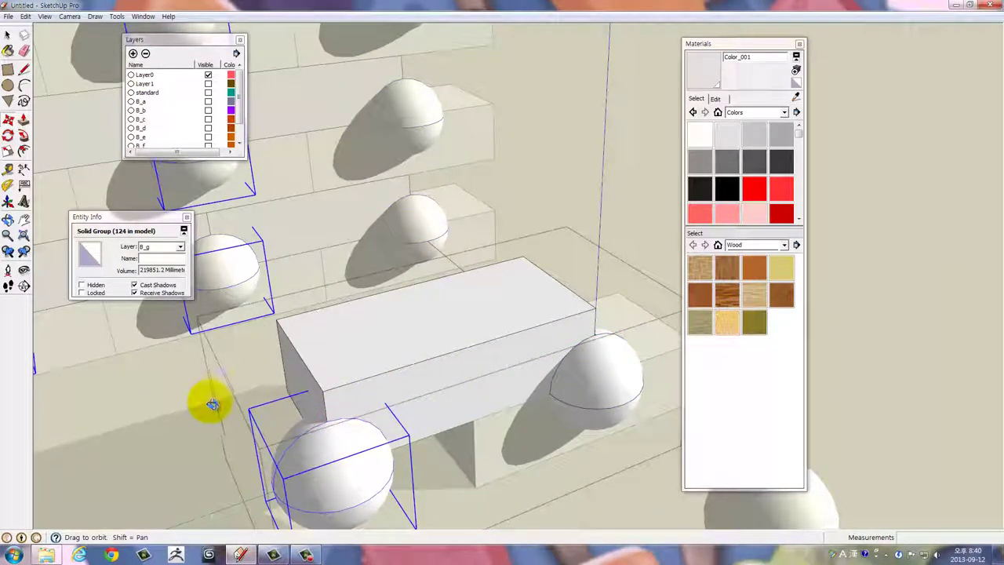
pyautogui.moveTo(209, 403); pyautogui.dragTo(439, 457)
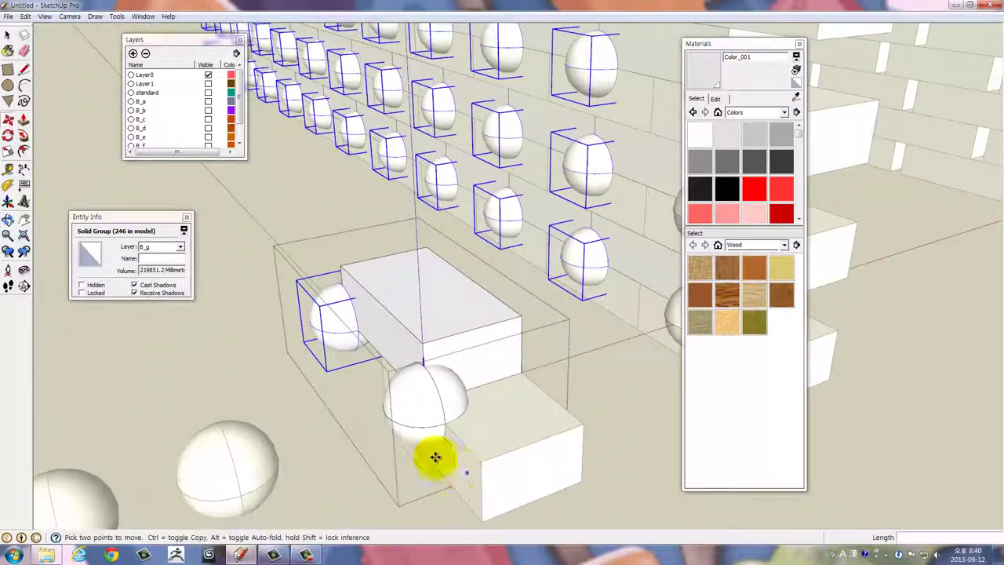
pyautogui.press('space')
pyautogui.click(274, 365)
pyautogui.moveTo(274, 365); pyautogui.dragTo(448, 353)
# Inside the brick component, make the upper block's geometry a solid group
pyautogui.click(417, 406)
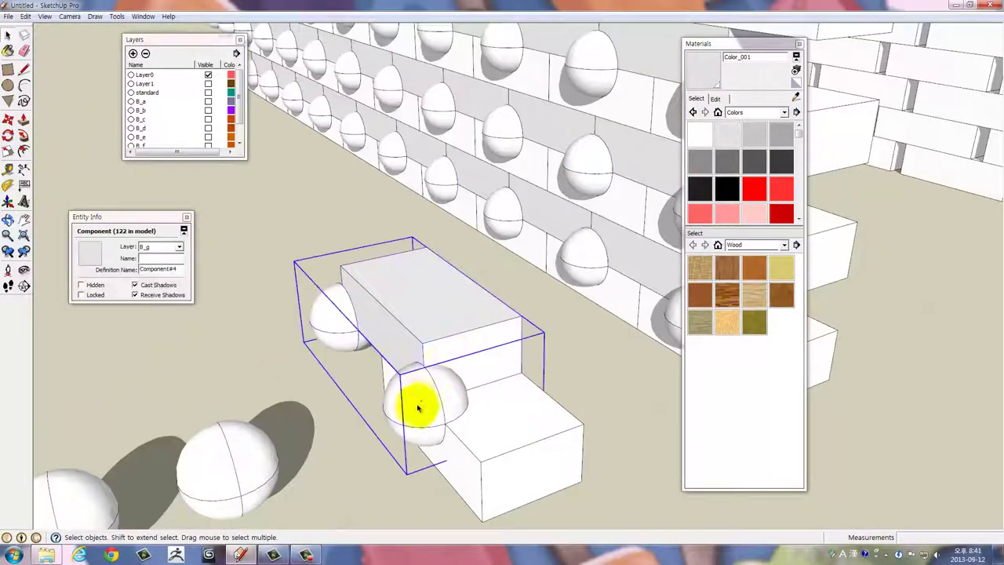
pyautogui.doubleClick(416, 408)
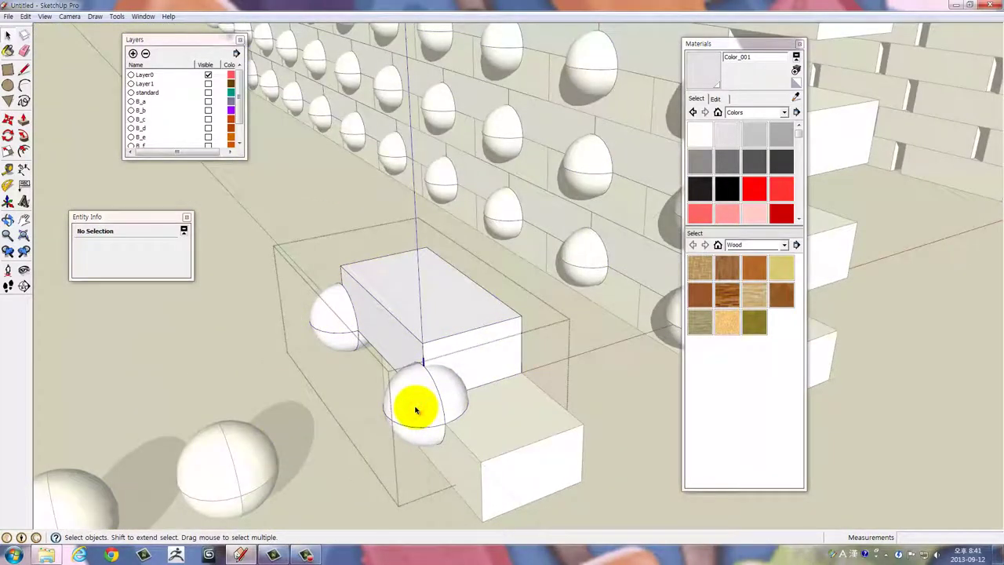
pyautogui.click(416, 408)
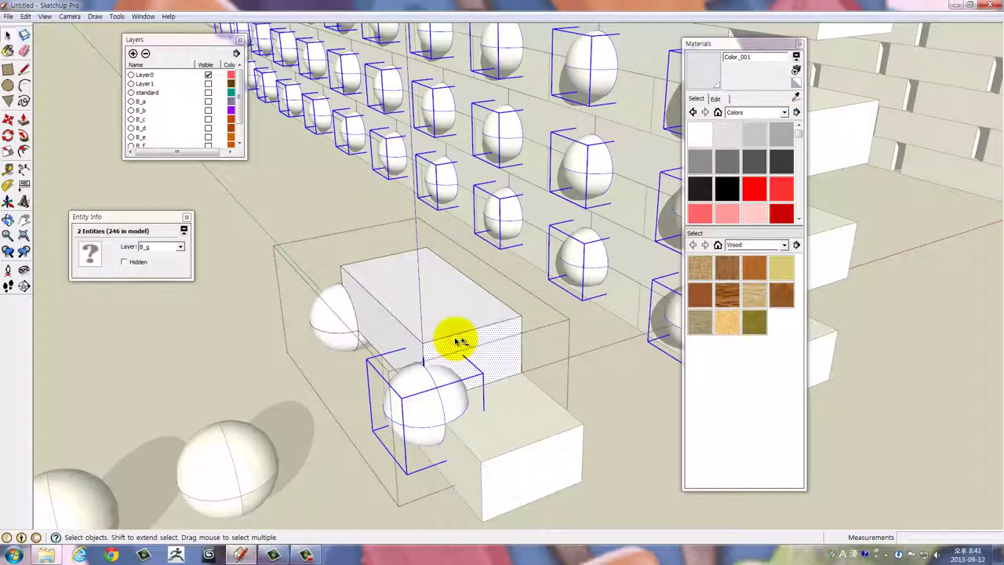
pyautogui.click(459, 316)
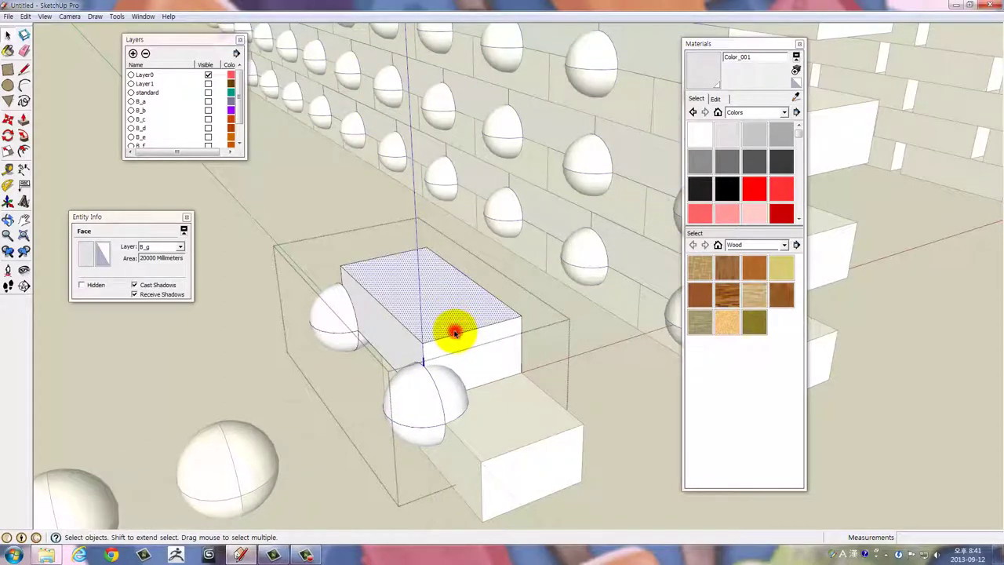
pyautogui.tripleClick(455, 333)
pyautogui.rightClick(455, 333)
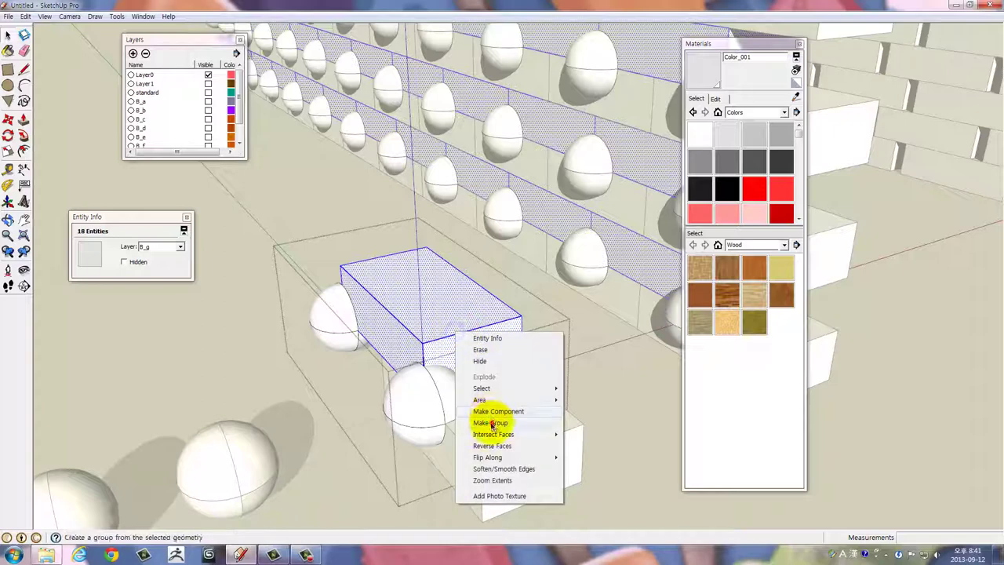
pyautogui.click(491, 423)
pyautogui.click(313, 419)
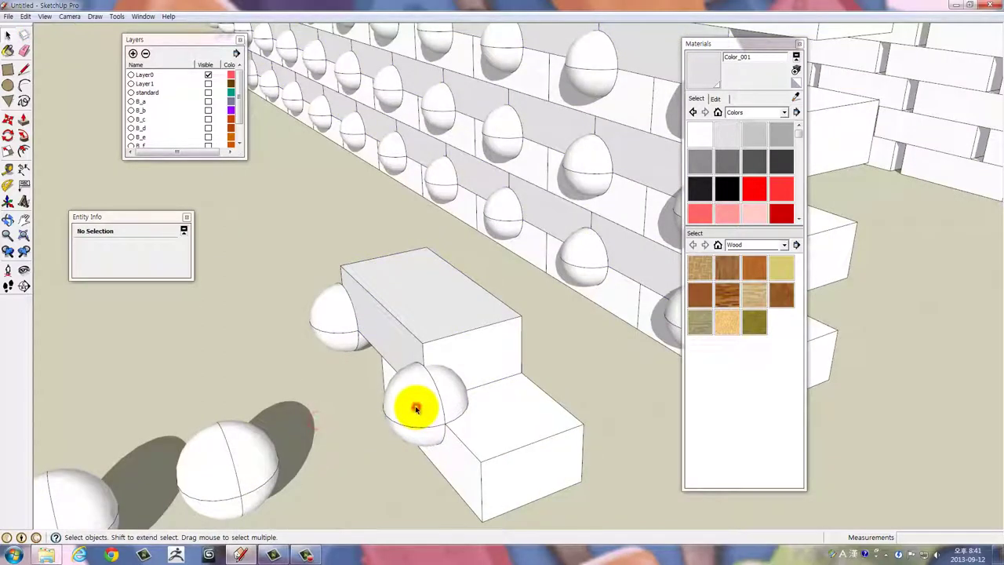
# Subtract the sphere from the upper block, leaving a semicircular notch at its end
pyautogui.click(415, 408)
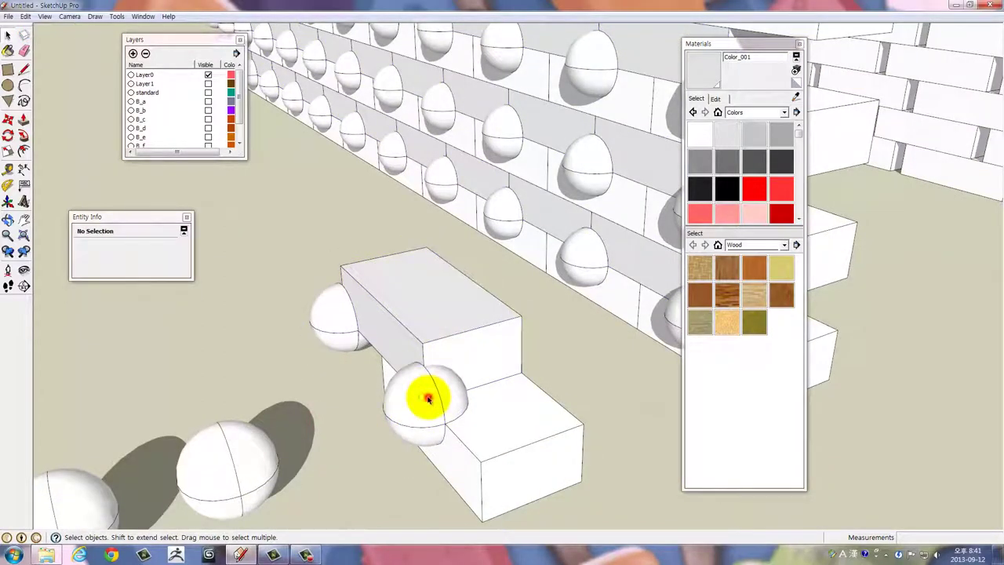
pyautogui.doubleClick(428, 399)
pyautogui.click(427, 399)
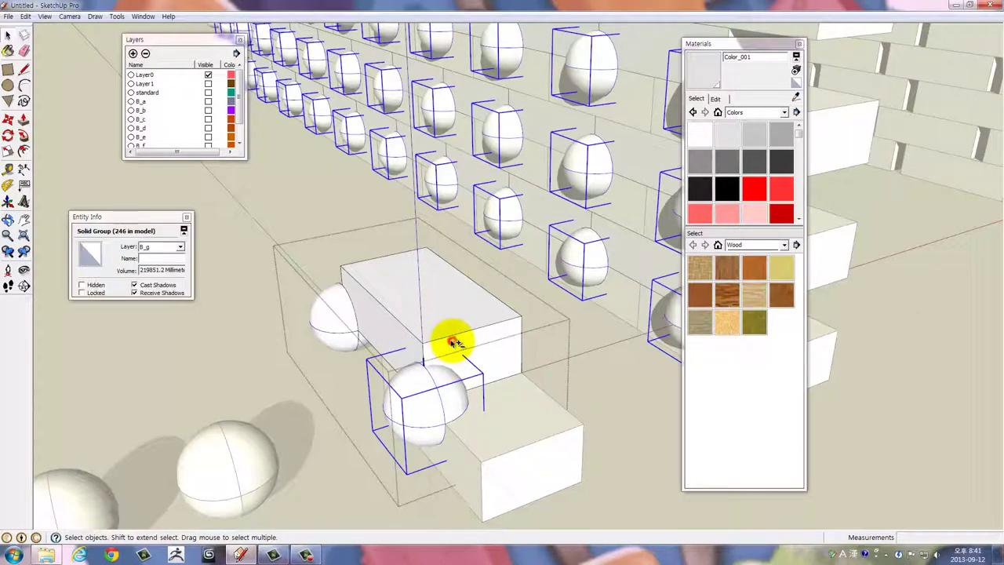
pyautogui.click(453, 339)
pyautogui.rightClick(438, 312)
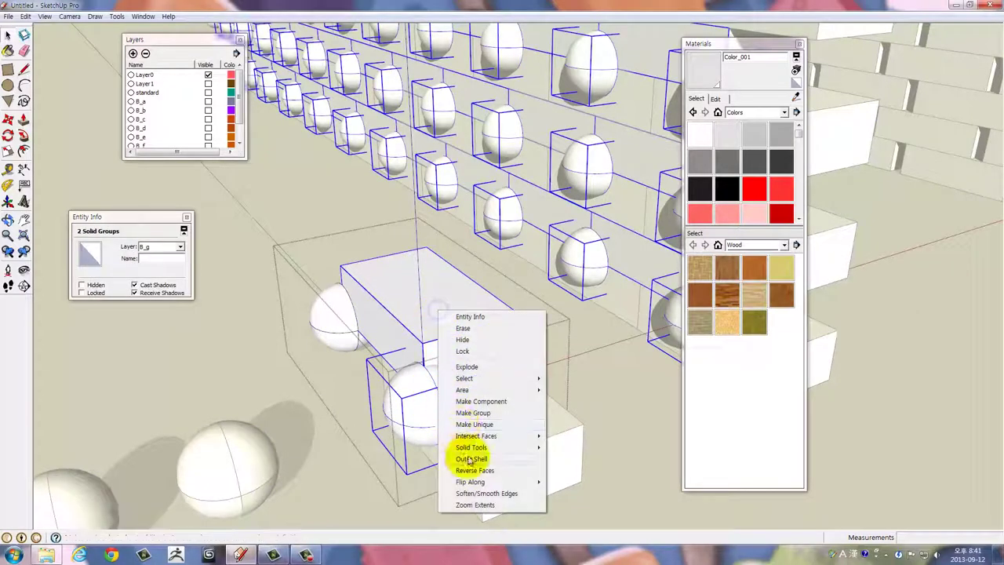
pyautogui.moveTo(472, 447)
pyautogui.click(419, 470)
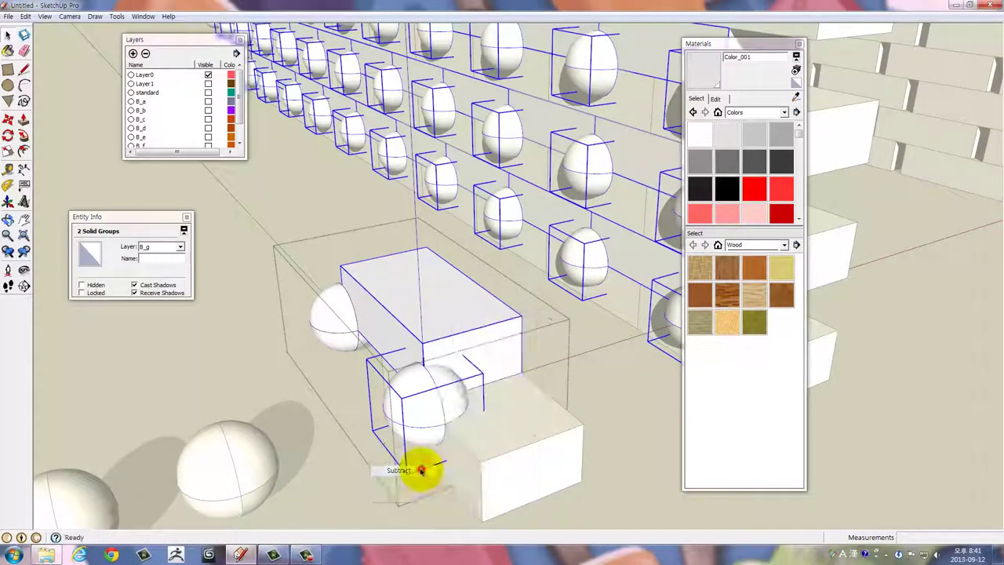
pyautogui.moveTo(439, 381); pyautogui.dragTo(385, 303)
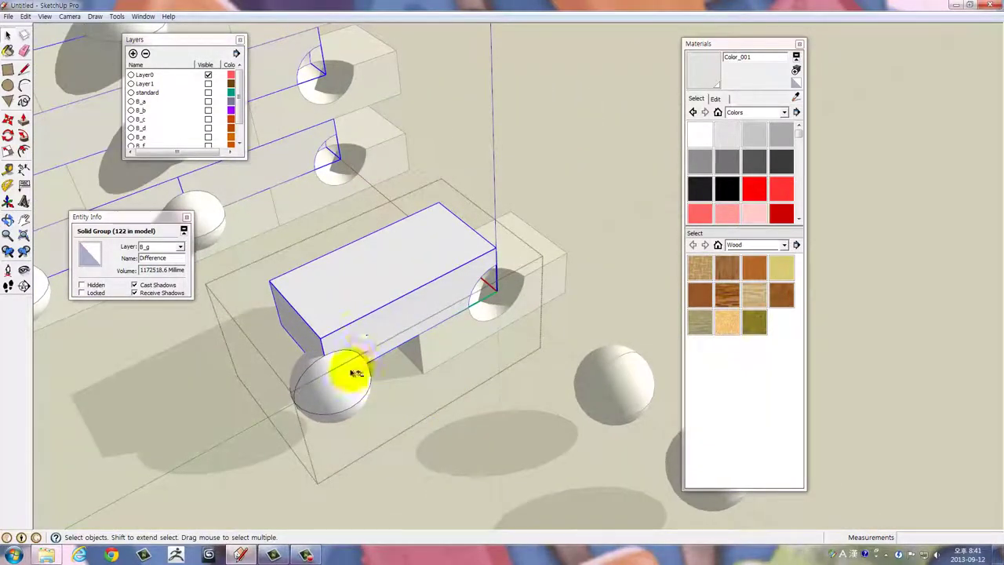
pyautogui.click(345, 392)
pyautogui.rightClick(367, 322)
pyautogui.moveTo(401, 458)
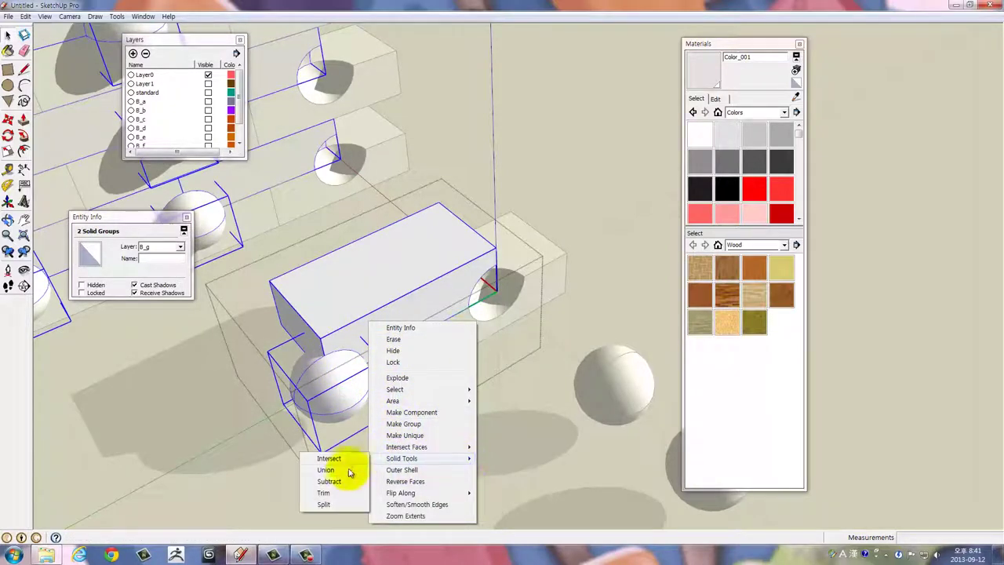
pyautogui.click(345, 482)
pyautogui.moveTo(526, 377); pyautogui.dragTo(287, 416)
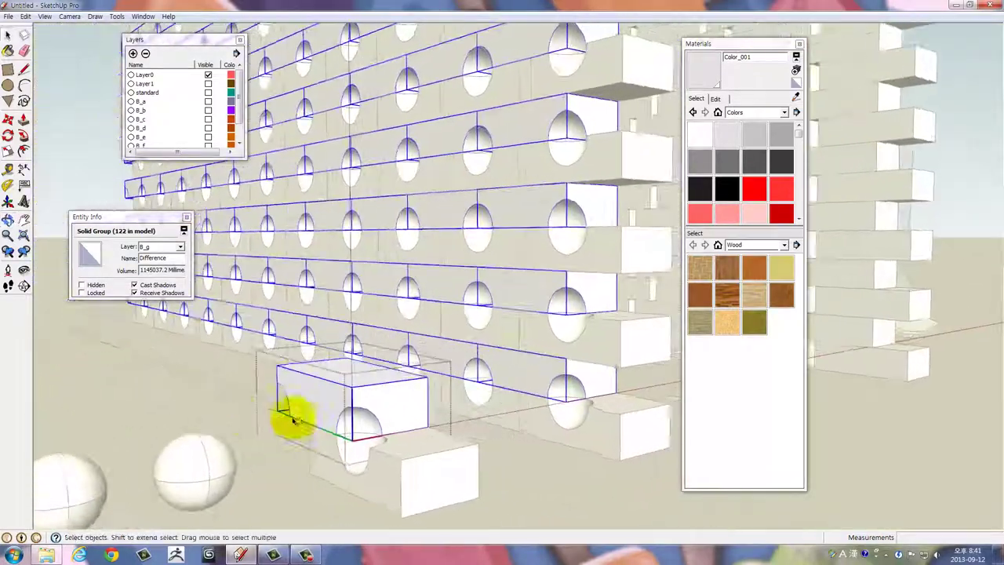
pyautogui.click(202, 390)
pyautogui.moveTo(262, 307); pyautogui.dragTo(493, 415)
# Paint the selected B_g slab rows with white Color_000 and orbit around the wall
pyautogui.click(463, 417)
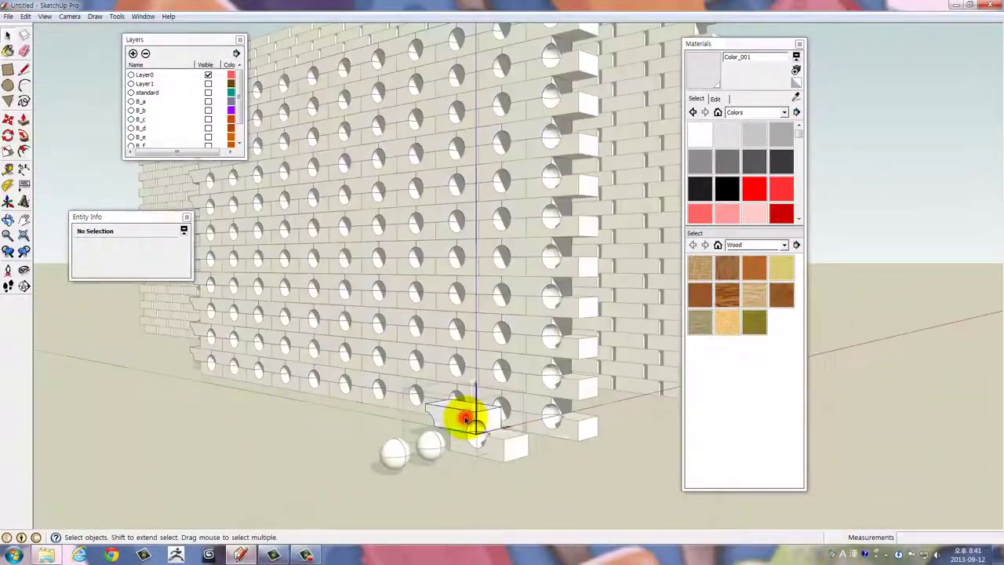
pyautogui.click(701, 135)
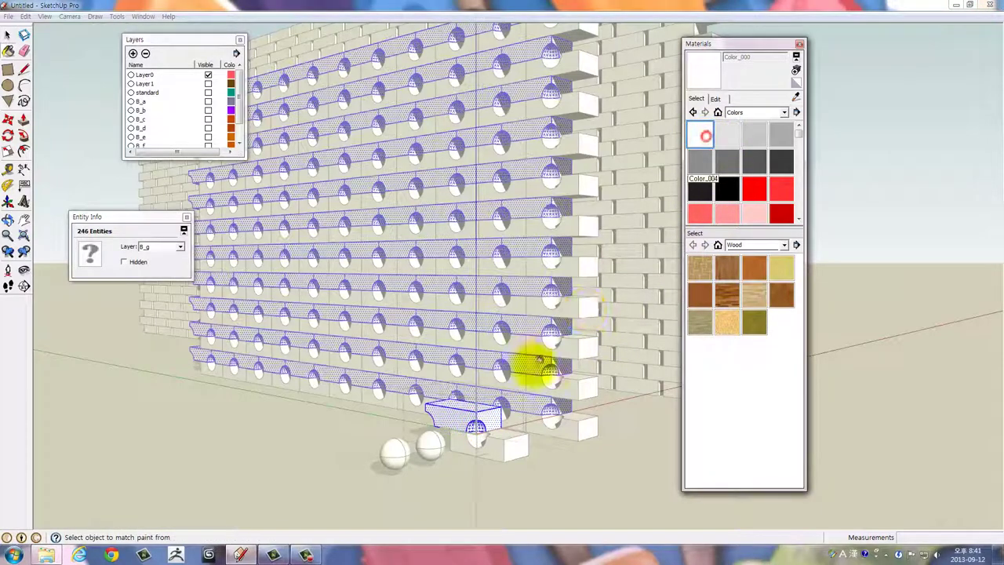
pyautogui.click(463, 409)
pyautogui.press('space')
pyautogui.click(280, 421)
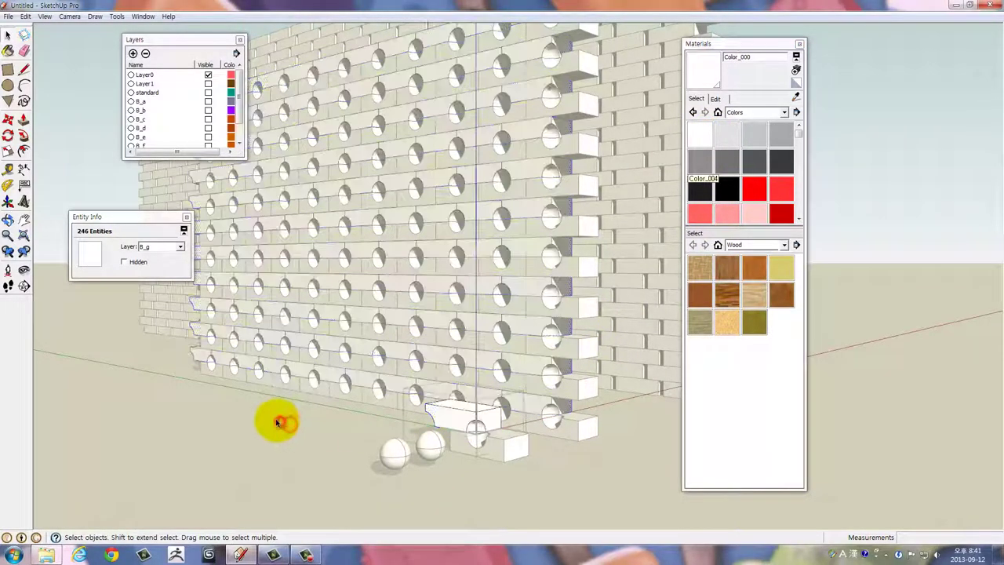
pyautogui.moveTo(280, 422); pyautogui.dragTo(305, 381)
pyautogui.moveTo(168, 349); pyautogui.dragTo(435, 283)
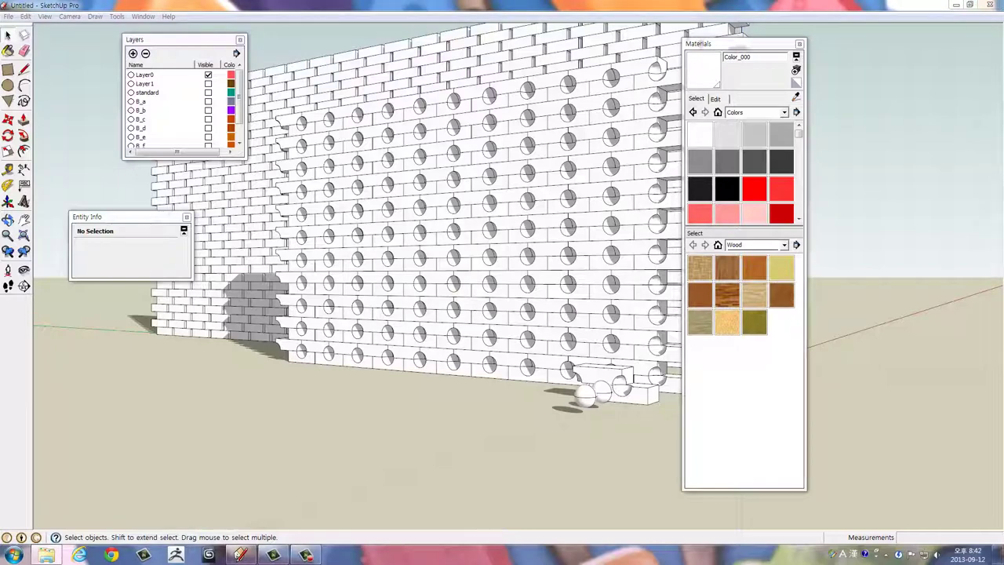
pyautogui.click(378, 414)
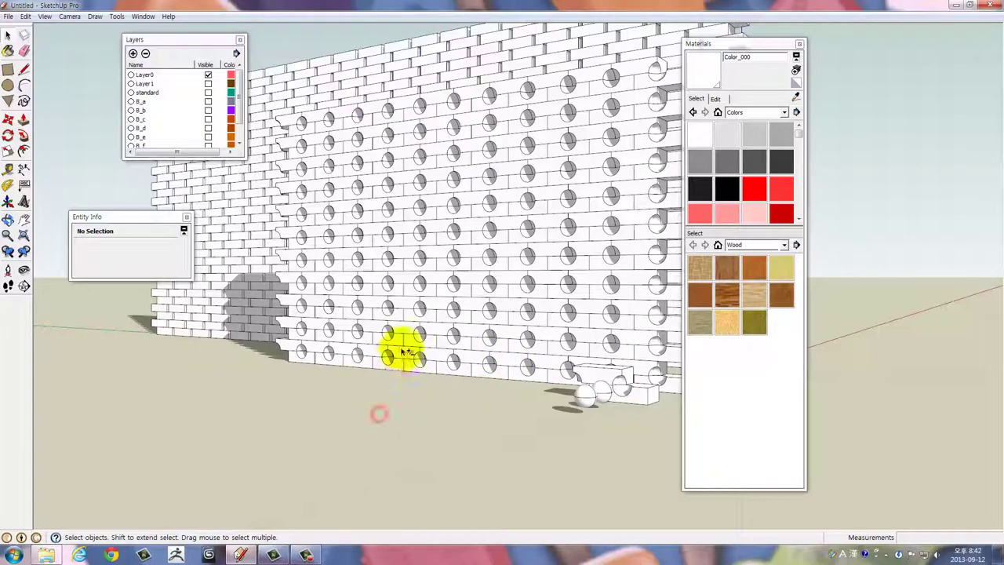
pyautogui.moveTo(402, 353); pyautogui.dragTo(217, 294)
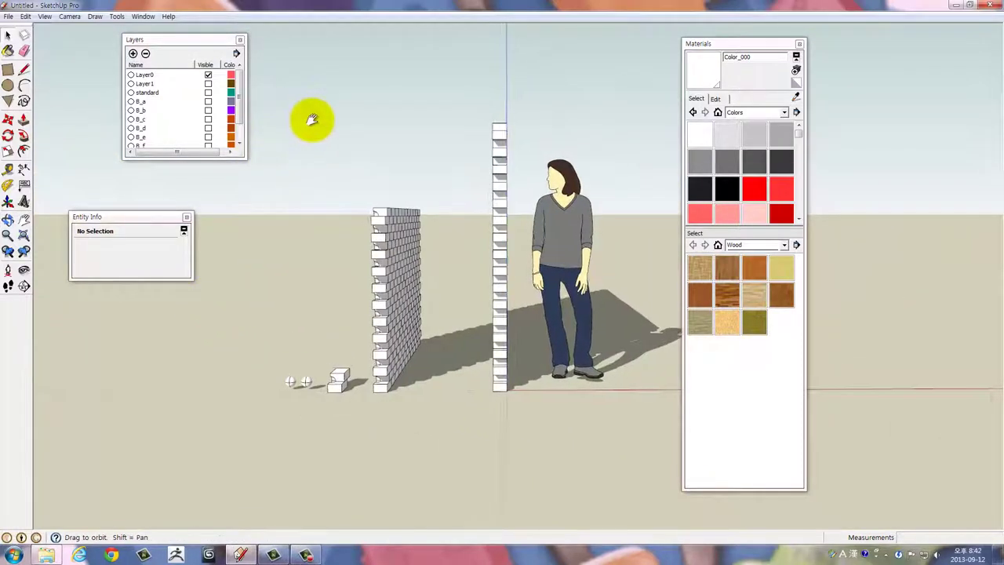
# Make Layer2 current and hide layer B_g, leaving only the scale figure visible
pyautogui.moveTo(261, 88); pyautogui.dragTo(512, 457)
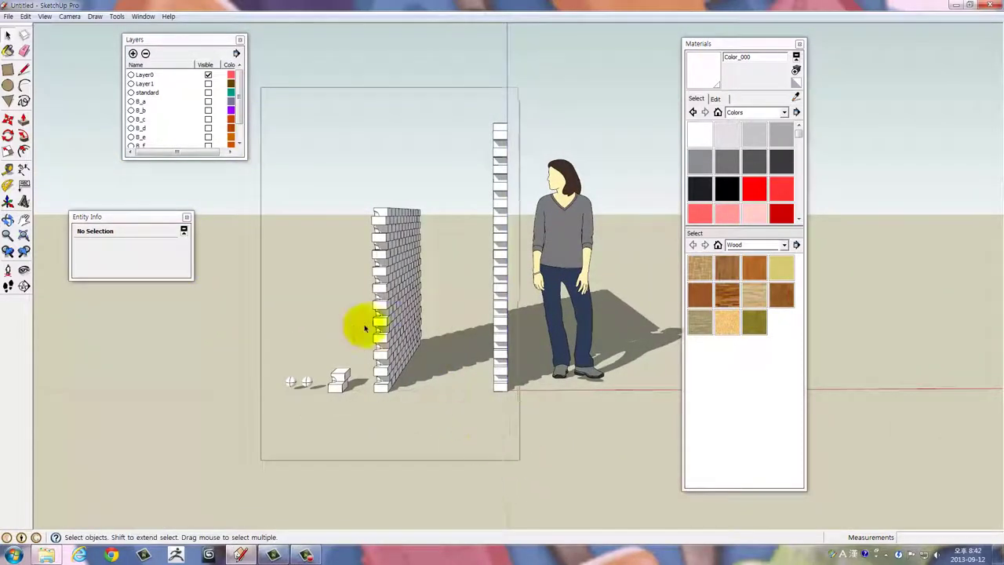
pyautogui.scroll(-3)
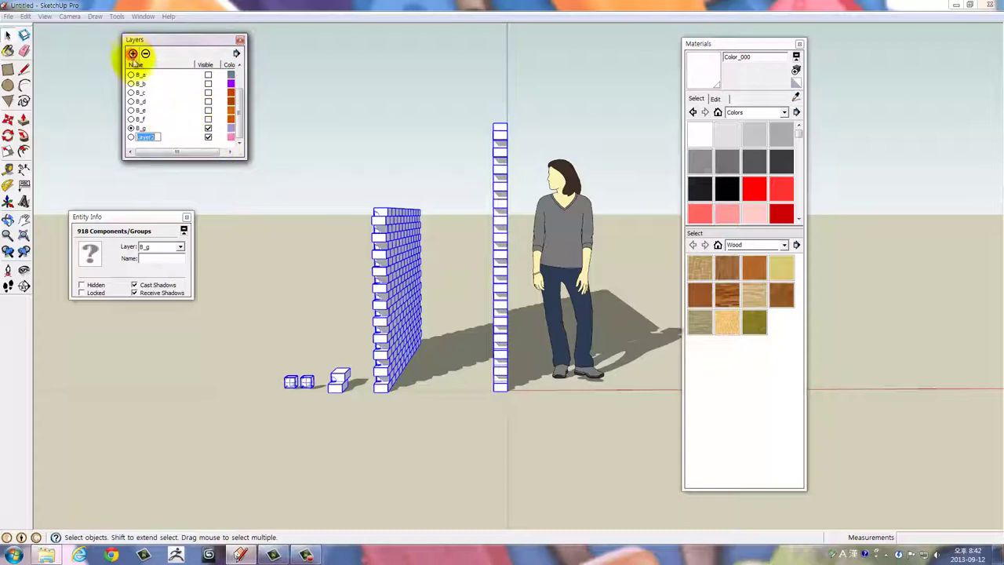
pyautogui.click(132, 138)
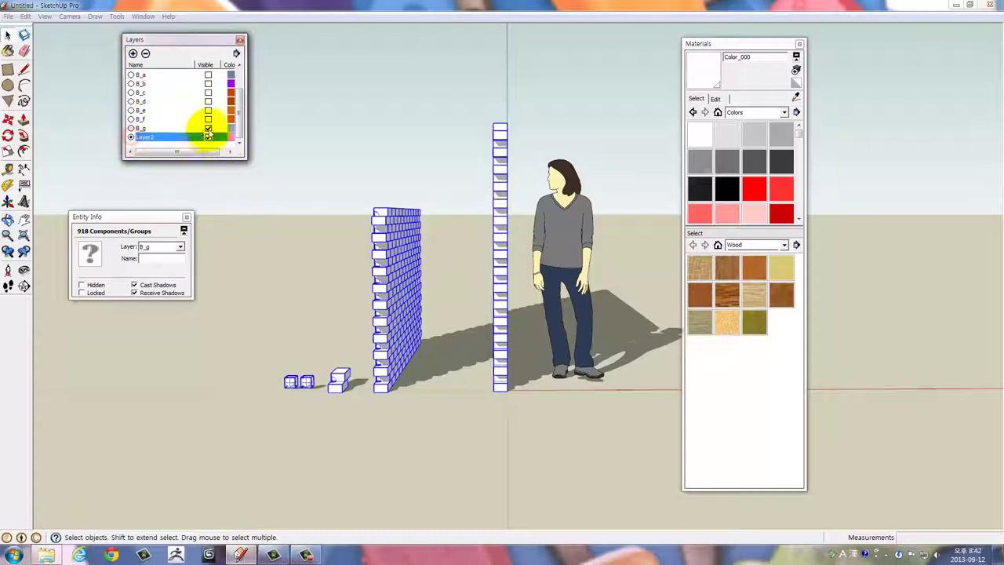
pyautogui.click(208, 128)
pyautogui.click(406, 212)
pyautogui.moveTo(408, 215); pyautogui.dragTo(525, 280)
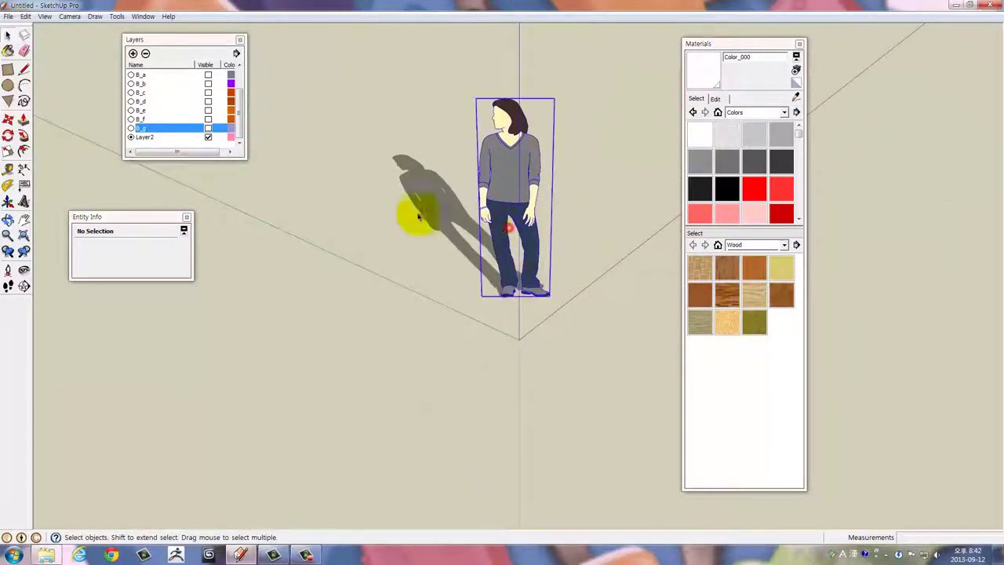
pyautogui.click(324, 254)
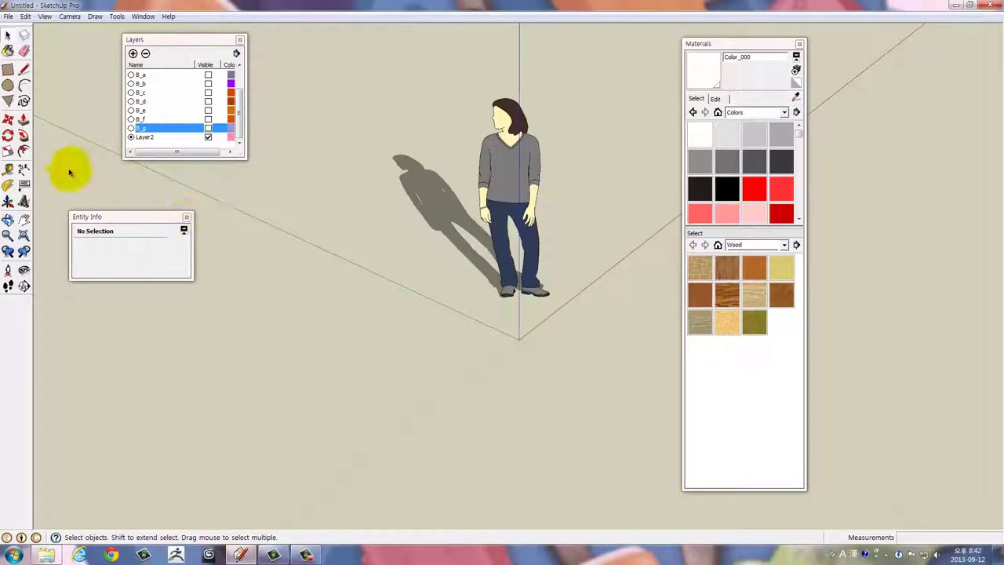
pyautogui.moveTo(408, 312); pyautogui.dragTo(529, 298)
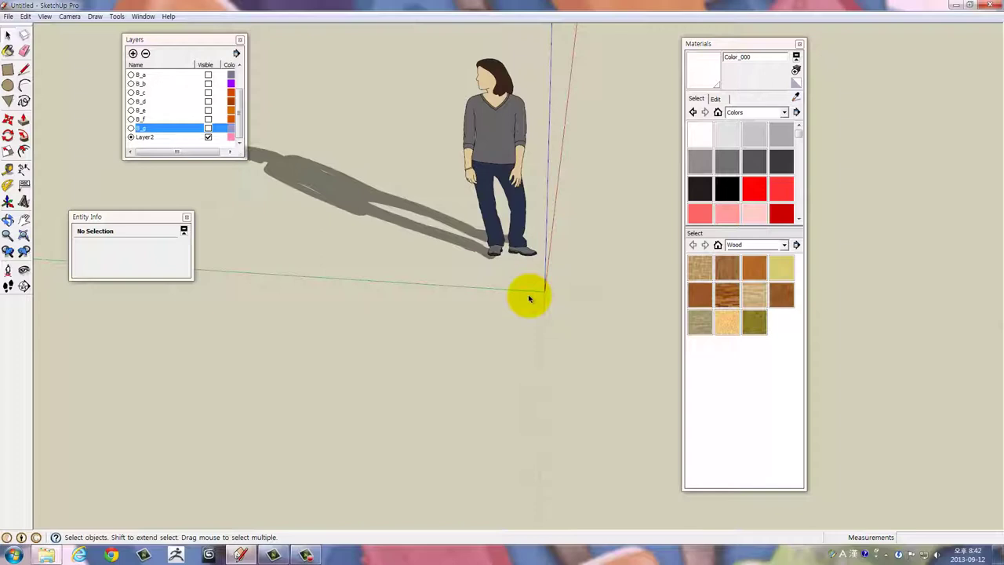
pyautogui.moveTo(528, 294); pyautogui.dragTo(443, 283)
pyautogui.scroll(3)
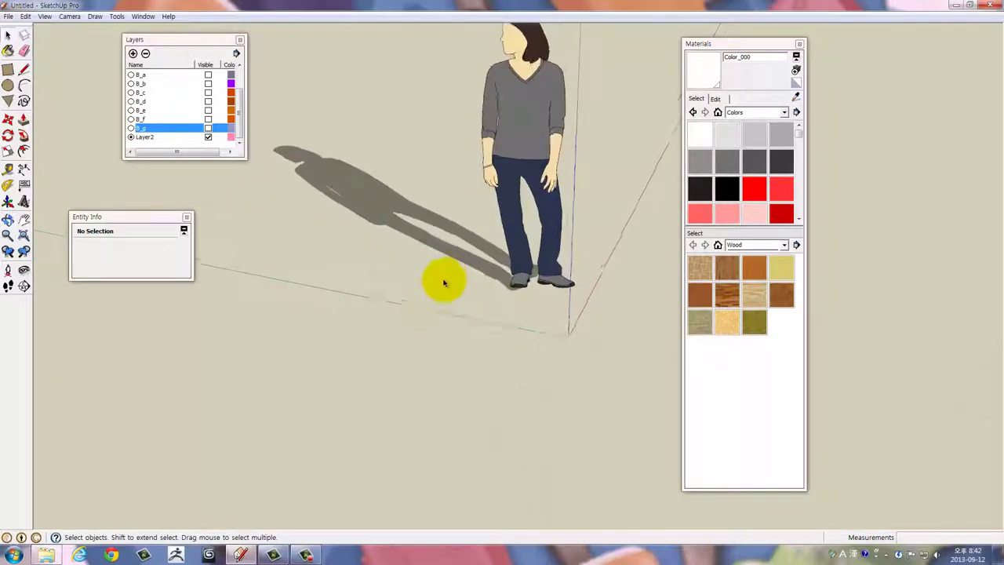
# Draw a 250 by 400 rectangle from the axis origin beside the figure
pyautogui.click(8, 70)
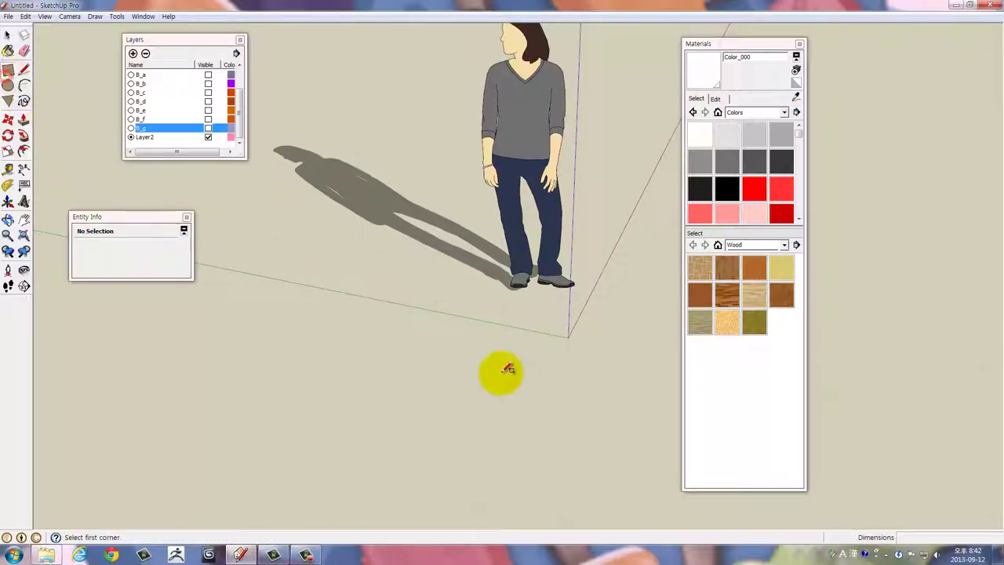
pyautogui.click(458, 359)
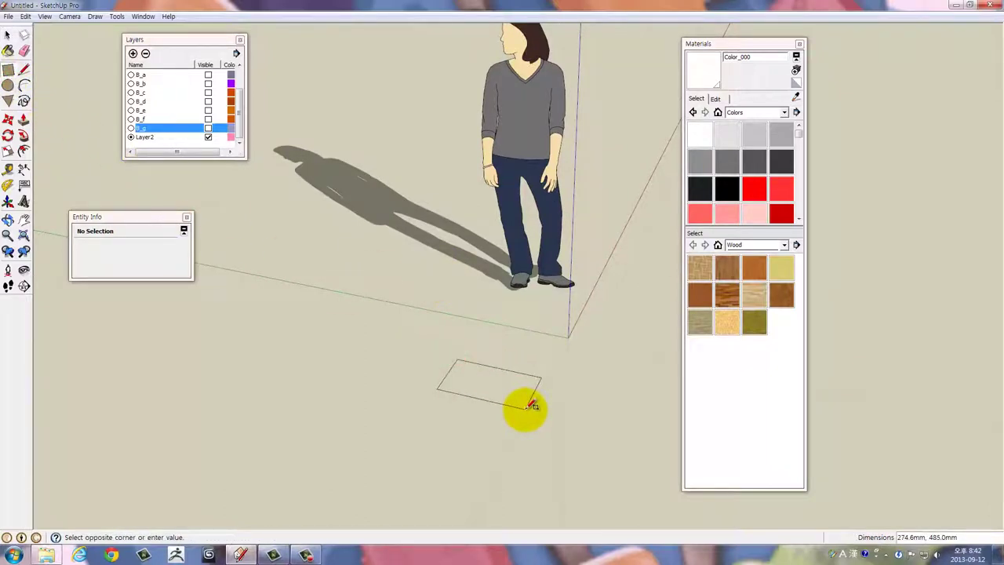
pyautogui.press('Escape')
pyautogui.click(461, 353)
pyautogui.press('Escape')
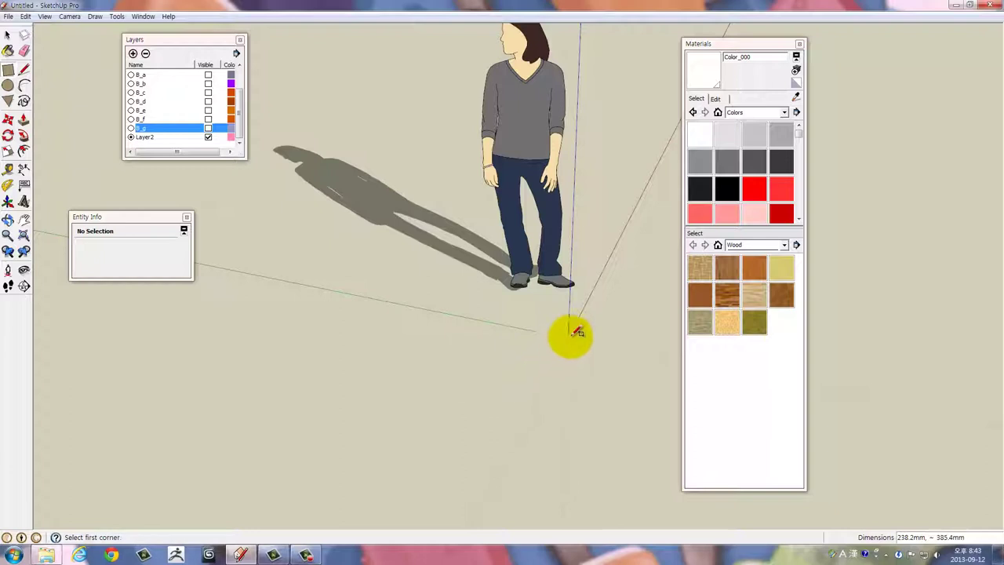
pyautogui.click(567, 335)
pyautogui.write('250,4')
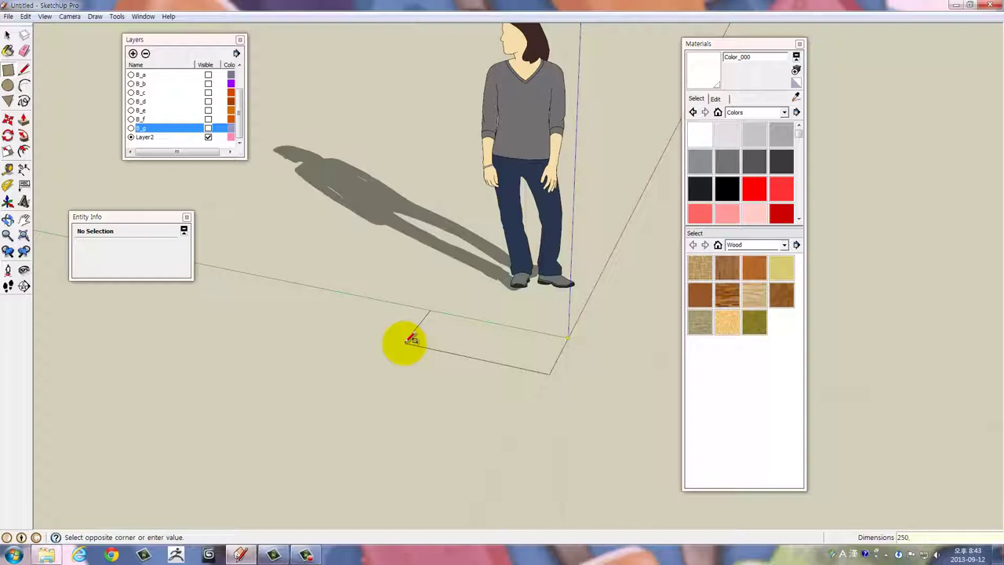
pyautogui.write('0')
pyautogui.press('Return')
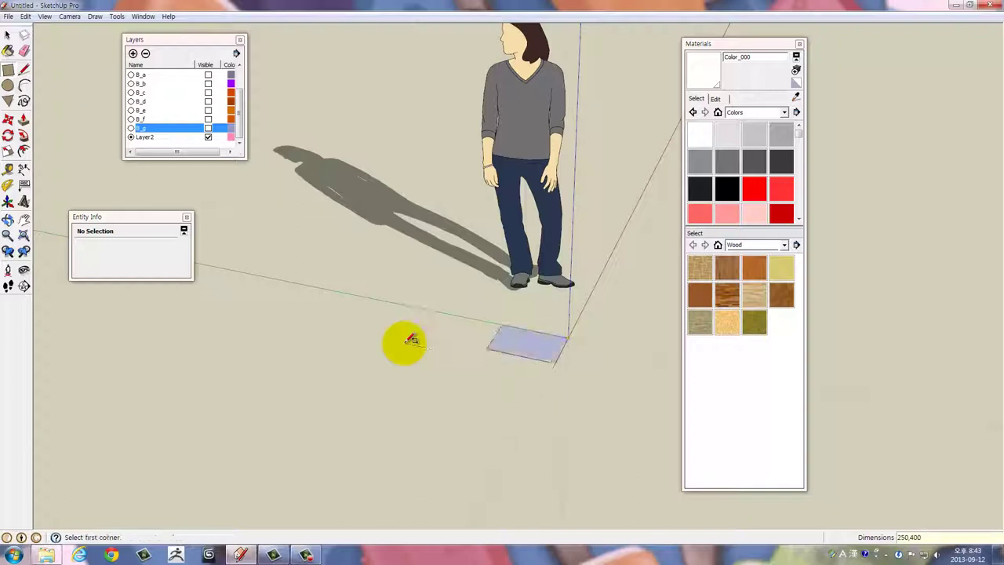
# Push/Pull the rectangle face upward into a box
pyautogui.moveTo(414, 338); pyautogui.dragTo(314, 382)
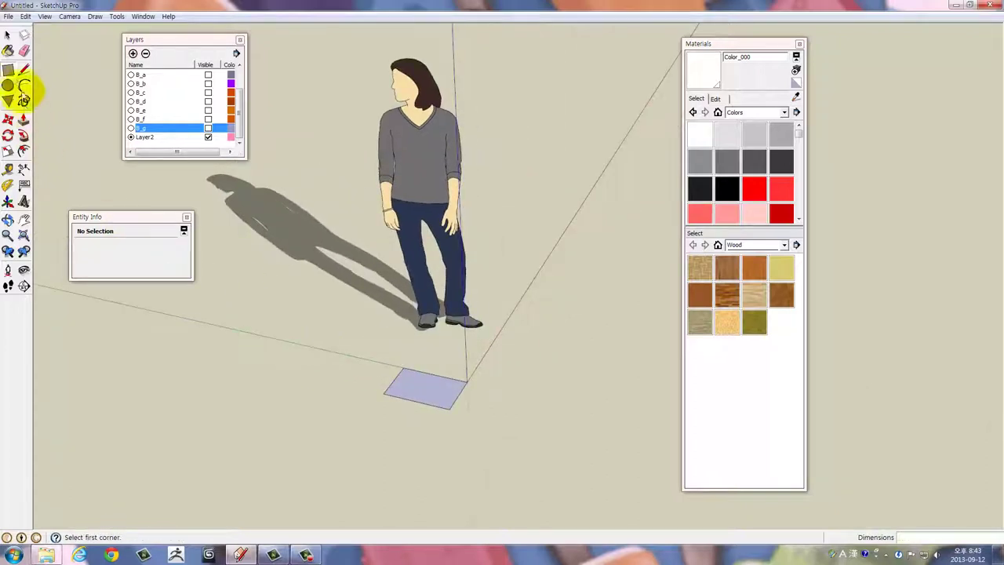
pyautogui.moveTo(336, 278); pyautogui.dragTo(392, 324)
pyautogui.press('p')
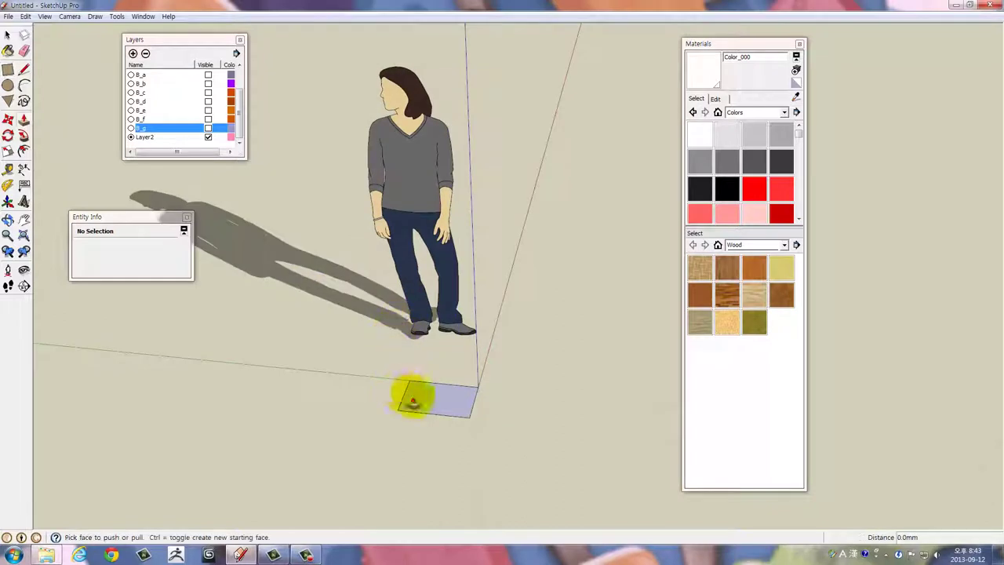
pyautogui.click(422, 393)
pyautogui.write('400')
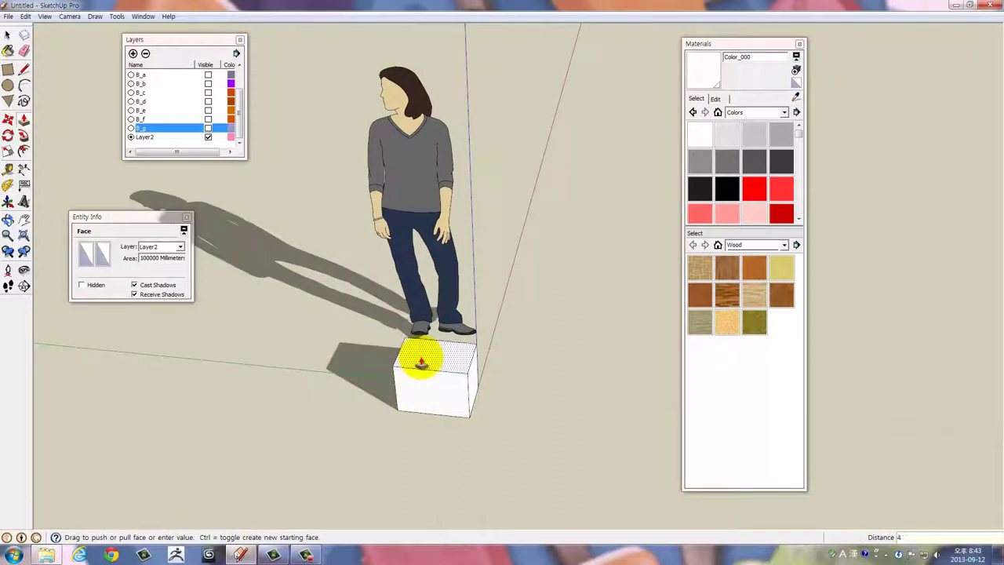
# Select the finished box's geometry and make it a group
pyautogui.press('space')
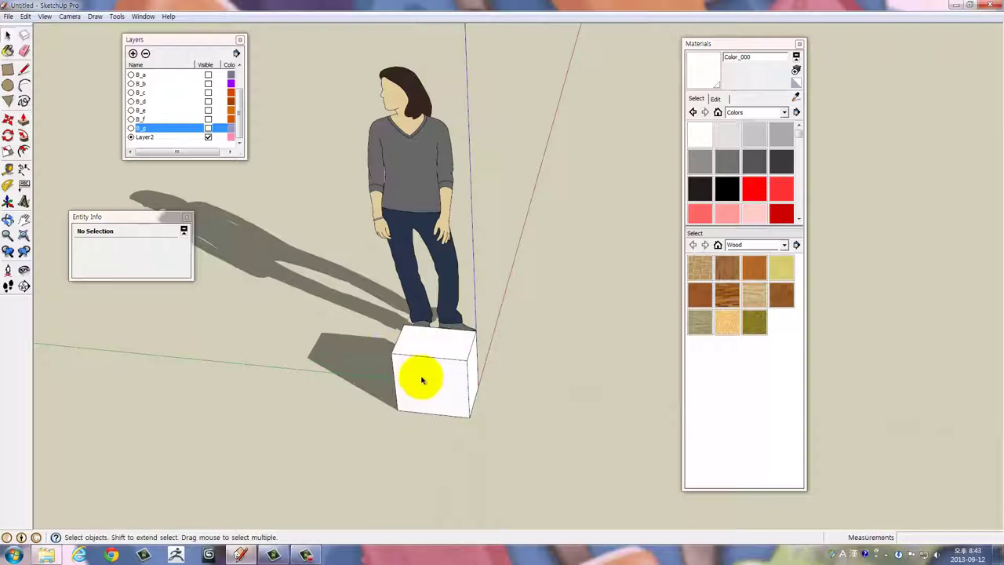
pyautogui.tripleClick(417, 377)
pyautogui.rightClick(424, 379)
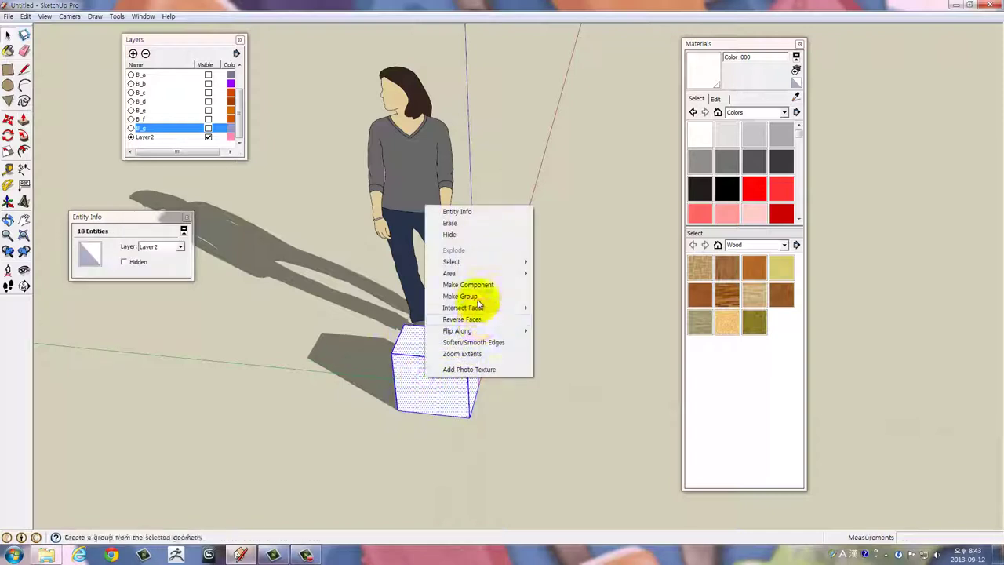
pyautogui.click(476, 300)
# Copy the box group to the lower left of the view
pyautogui.moveTo(527, 342); pyautogui.dragTo(395, 236)
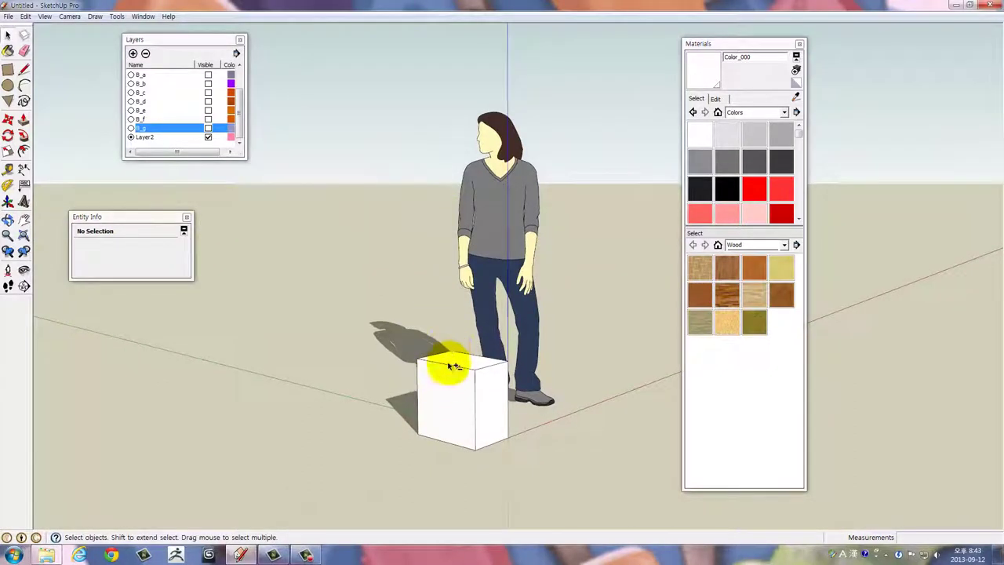
pyautogui.moveTo(448, 359); pyautogui.dragTo(463, 329)
pyautogui.click(471, 317)
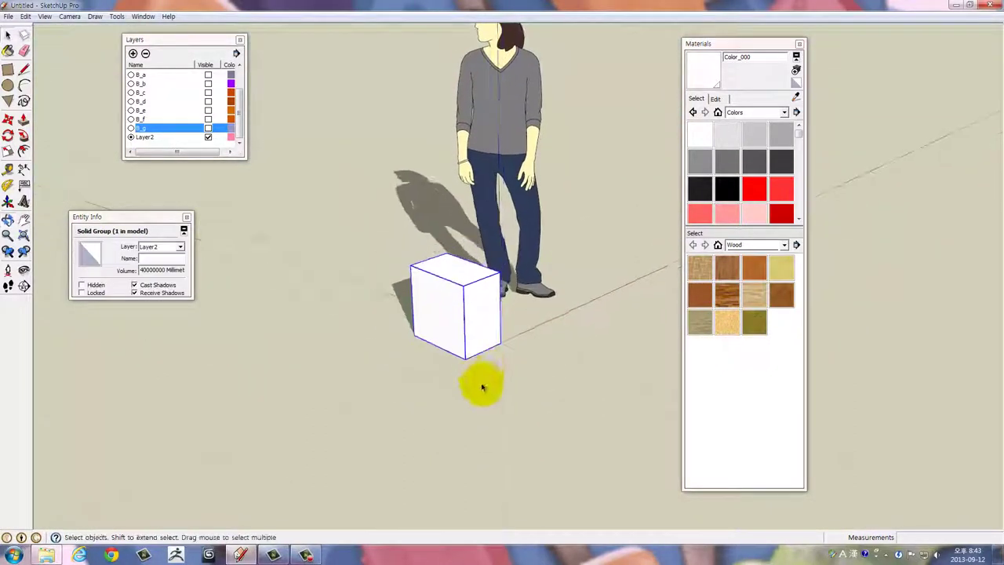
pyautogui.press('m')
pyautogui.click(498, 383)
pyautogui.press('ctrl')
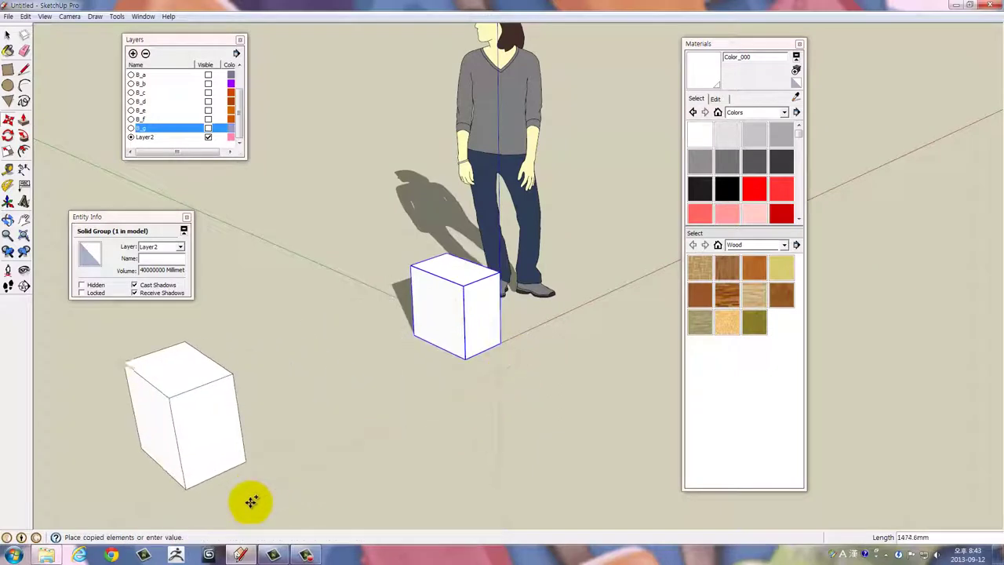
pyautogui.click(238, 507)
# Convert the original box into a component and select it
pyautogui.rightClick(473, 304)
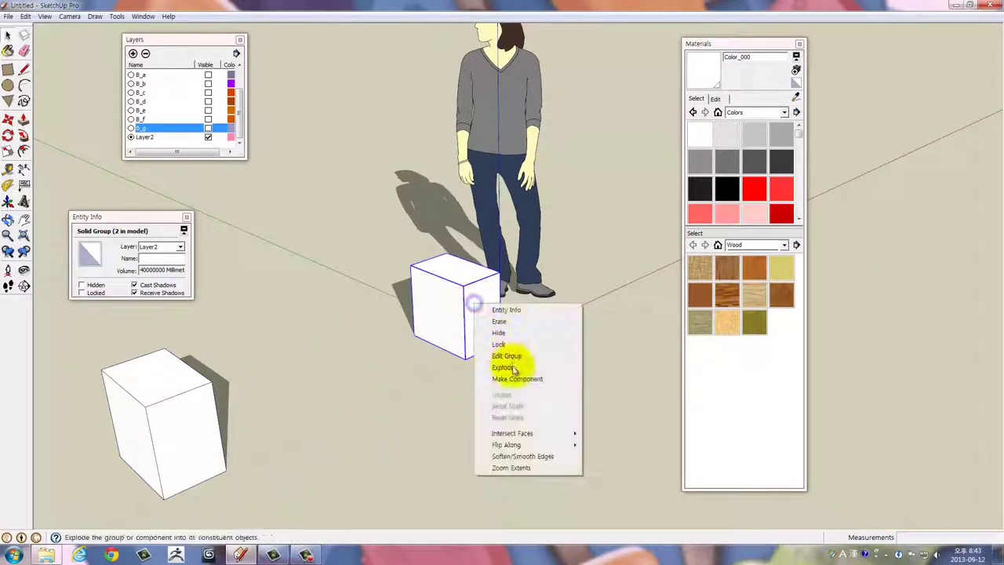
pyautogui.click(518, 379)
pyautogui.moveTo(476, 330); pyautogui.dragTo(538, 341)
pyautogui.click(483, 336)
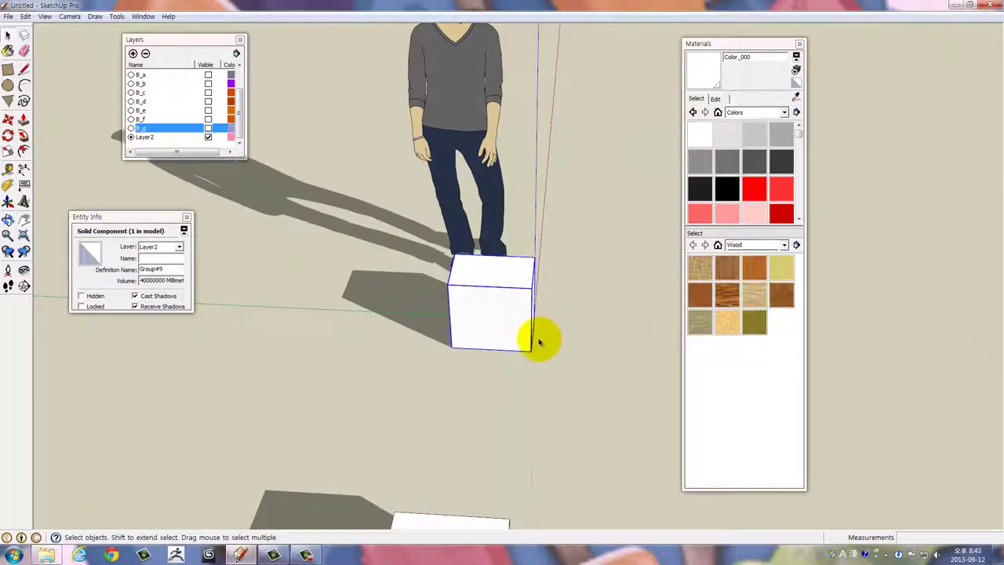
pyautogui.scroll(3)
pyautogui.scroll(3)
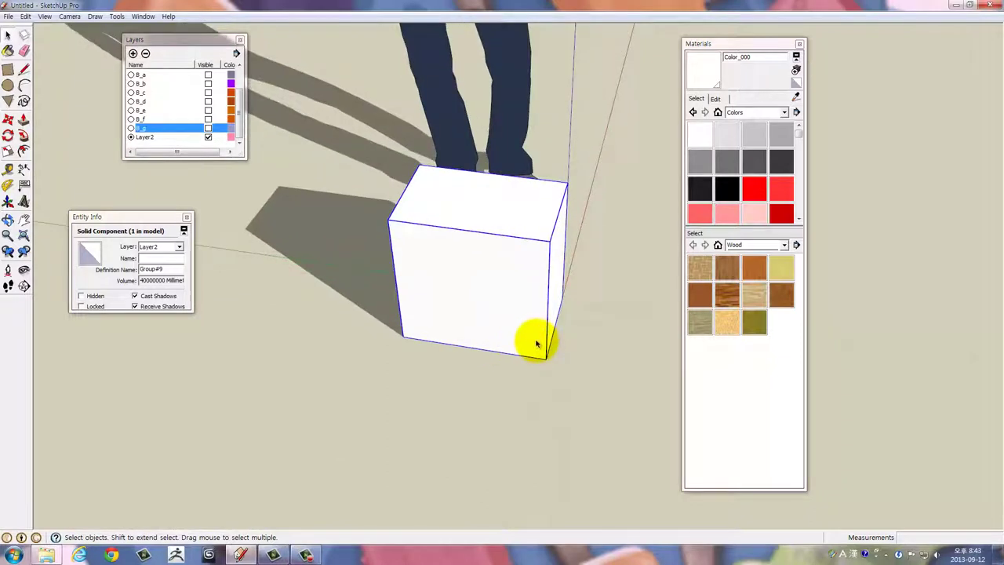
pyautogui.moveTo(537, 343); pyautogui.dragTo(538, 347)
# Place a copy of the box component upper-left of the original
pyautogui.press('m')
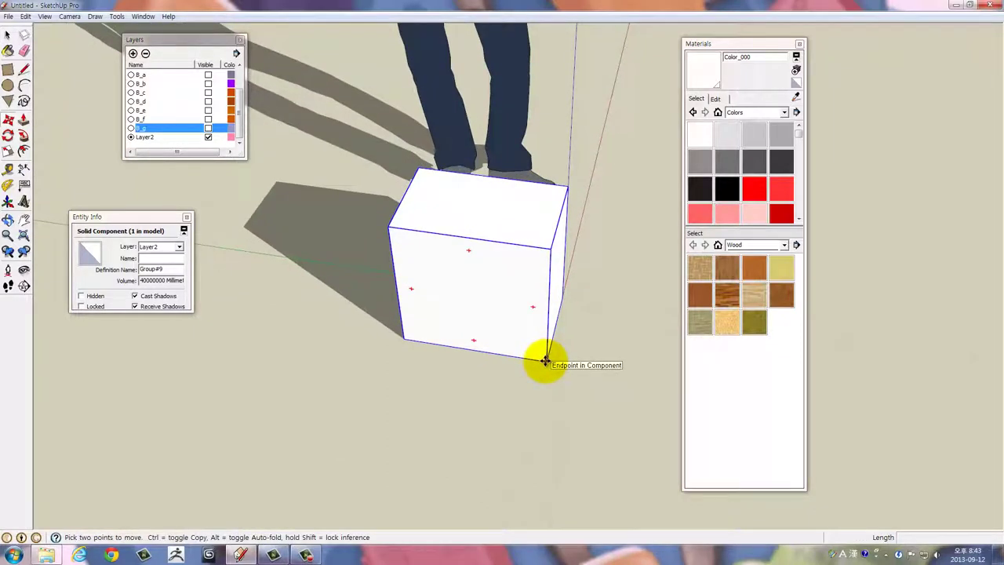
pyautogui.press('ctrl')
pyautogui.click(545, 361)
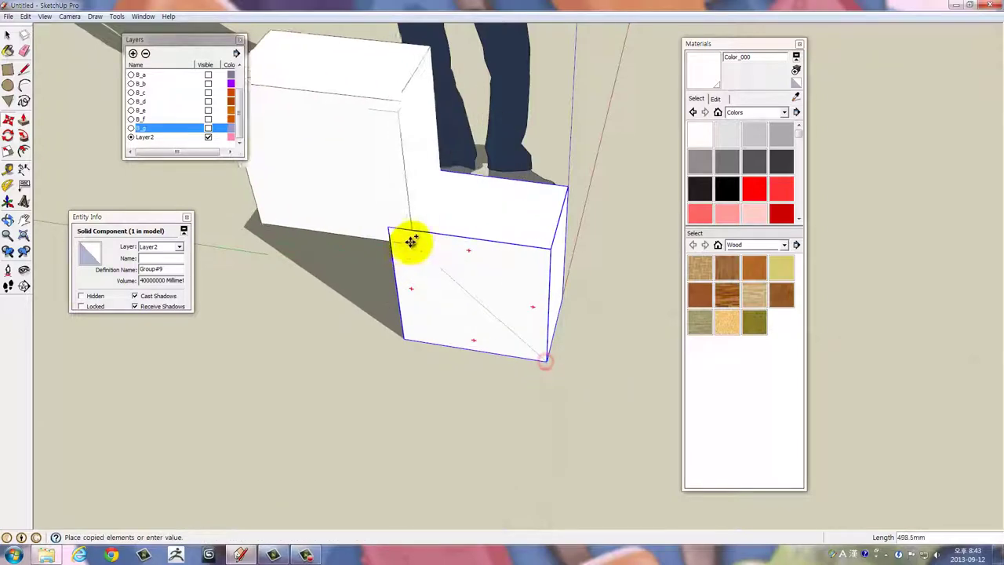
pyautogui.click(389, 228)
pyautogui.moveTo(388, 228); pyautogui.dragTo(474, 348)
pyautogui.scroll(-3)
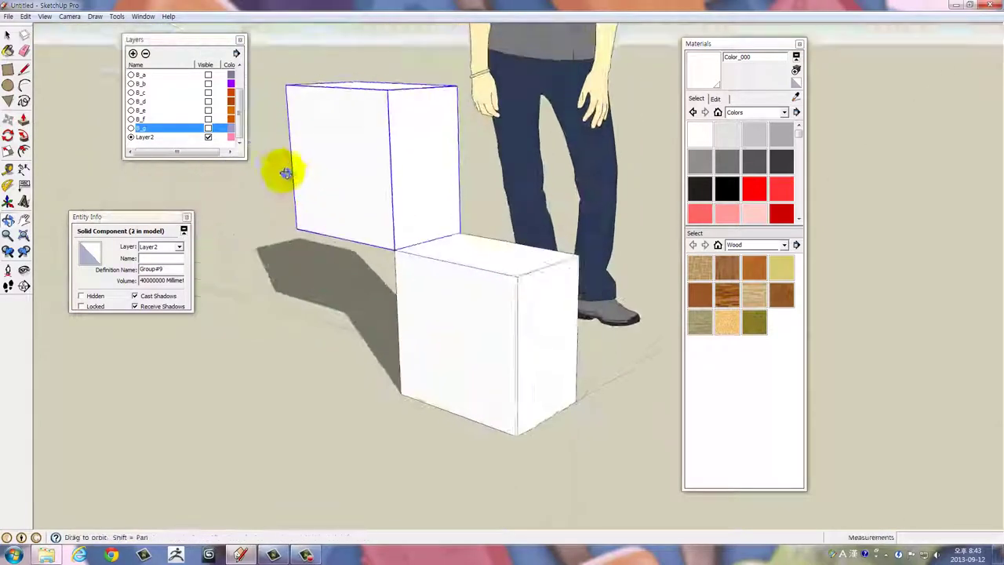
pyautogui.scroll(-3)
pyautogui.click(316, 332)
pyautogui.moveTo(316, 332); pyautogui.dragTo(298, 329)
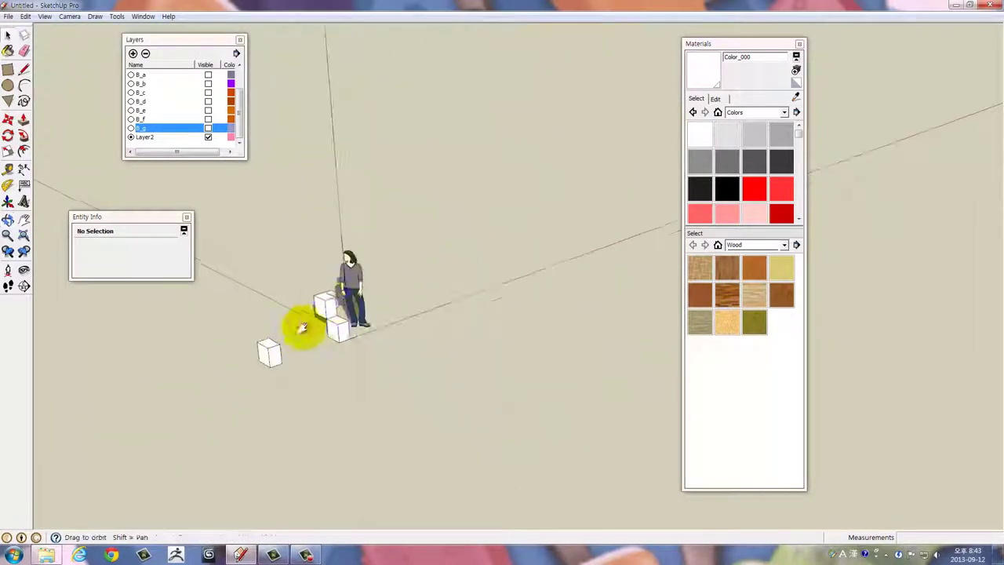
pyautogui.scroll(3)
pyautogui.scroll(3)
# Copy the foreground box by its bottom corner onto the lower stacked box
pyautogui.click(306, 353)
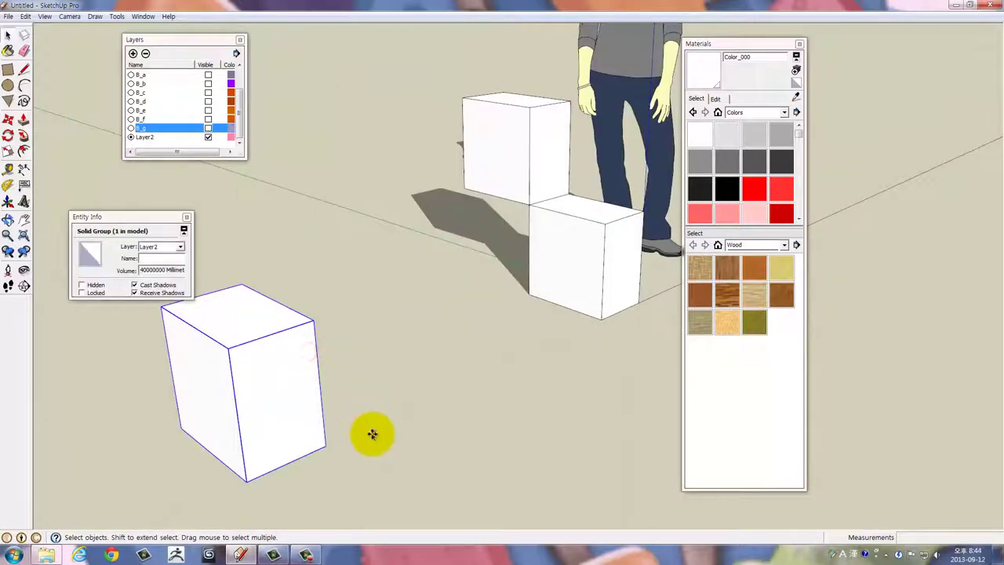
pyautogui.press('m')
pyautogui.press('ctrl')
pyautogui.click(250, 481)
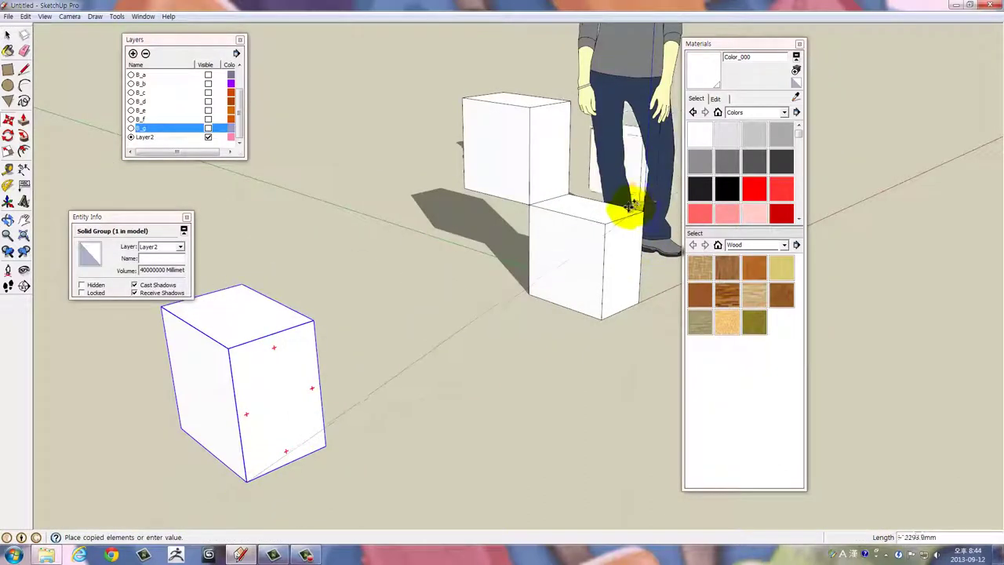
pyautogui.click(604, 212)
pyautogui.moveTo(604, 208); pyautogui.dragTo(451, 231)
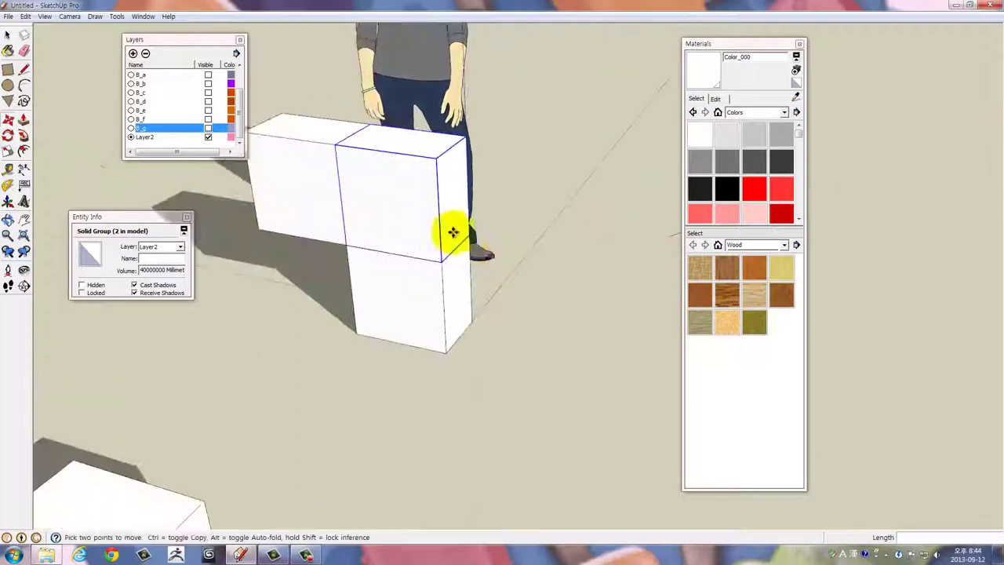
pyautogui.press('space')
# Paint the top box's geometry with the grey Color_003 material
pyautogui.tripleClick(416, 197)
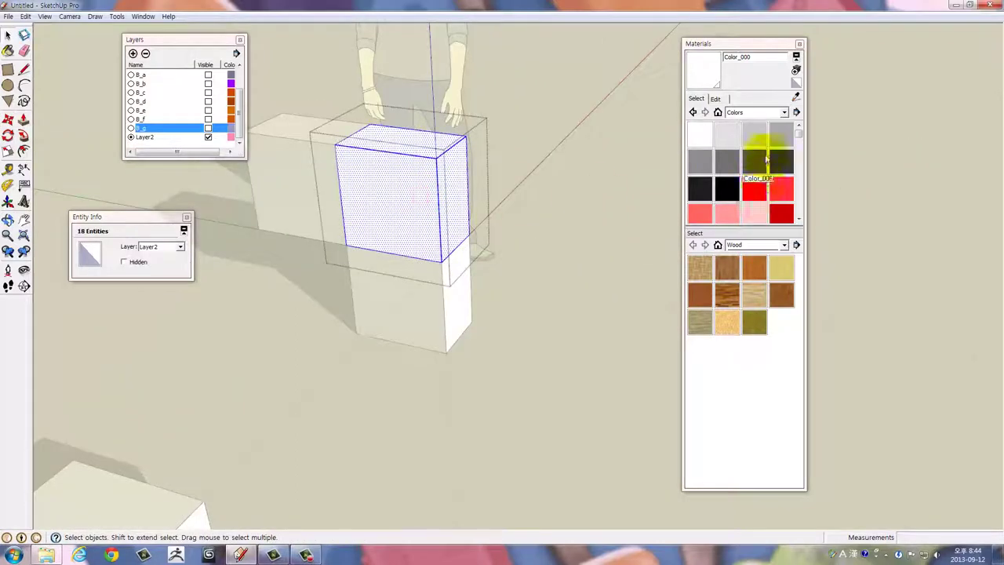
pyautogui.click(773, 145)
pyautogui.click(415, 197)
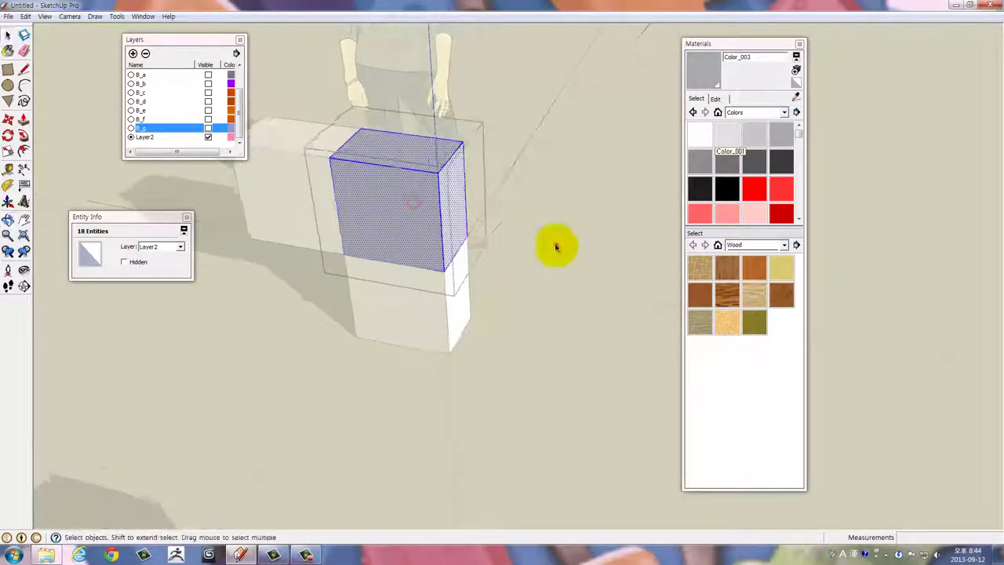
pyautogui.moveTo(586, 241); pyautogui.dragTo(499, 293)
# Exit the grey box and turn it into a component
pyautogui.click(535, 241)
pyautogui.rightClick(415, 216)
pyautogui.click(442, 287)
pyautogui.moveTo(493, 161); pyautogui.dragTo(518, 261)
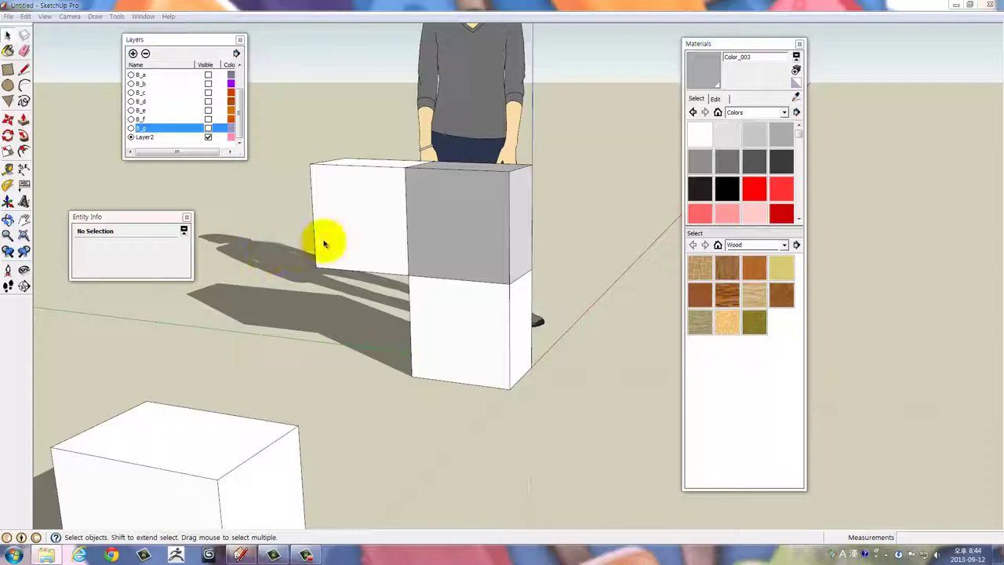
pyautogui.moveTo(416, 264); pyautogui.dragTo(473, 254)
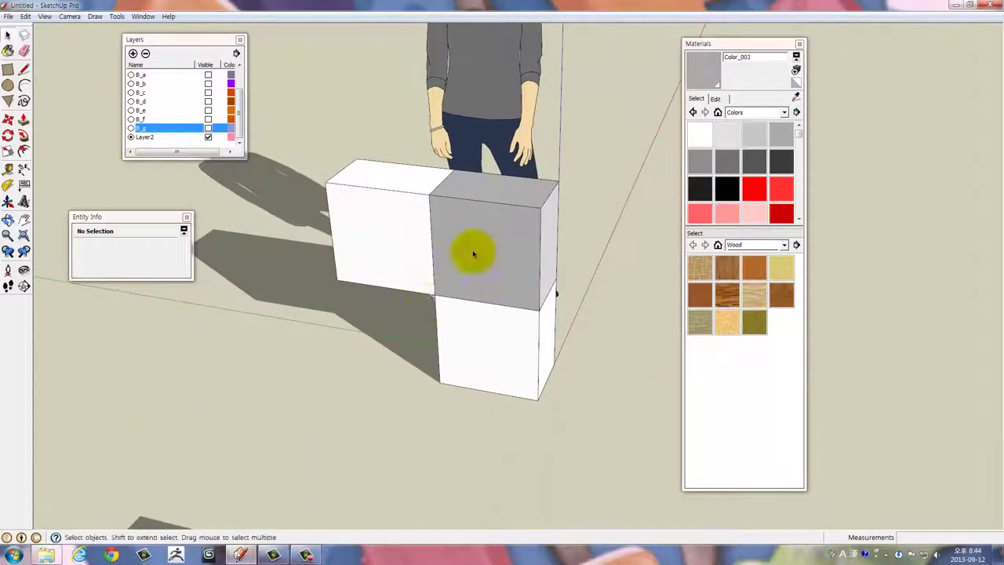
pyautogui.scroll(3)
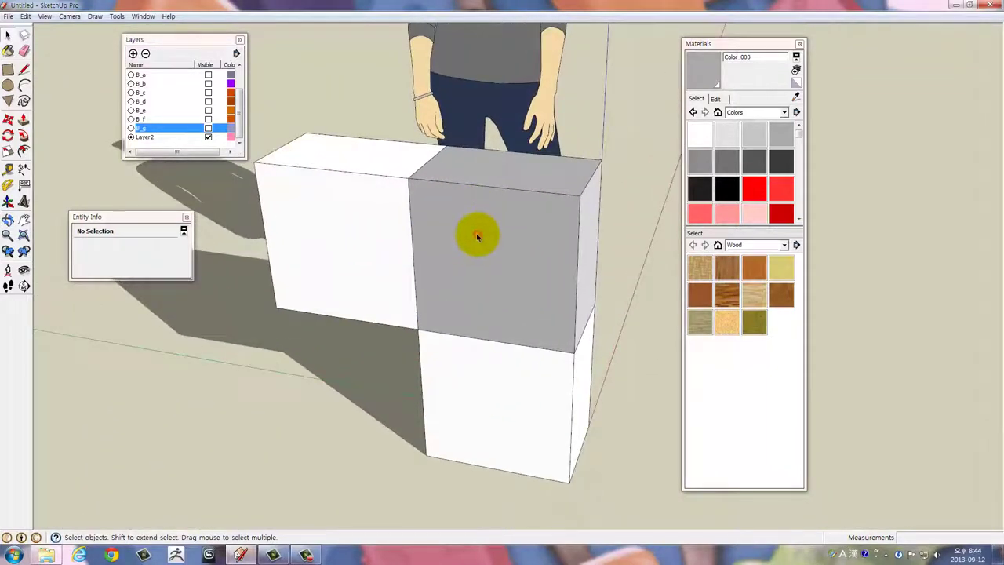
# Select the grey box and view the stacked boxes from higher up
pyautogui.click(477, 233)
pyautogui.moveTo(477, 348); pyautogui.dragTo(447, 217)
pyautogui.scroll(-3)
pyautogui.moveTo(450, 272); pyautogui.dragTo(518, 233)
pyautogui.scroll(3)
# Copy the grey box by its bottom corner onto the loose white box
pyautogui.press('m')
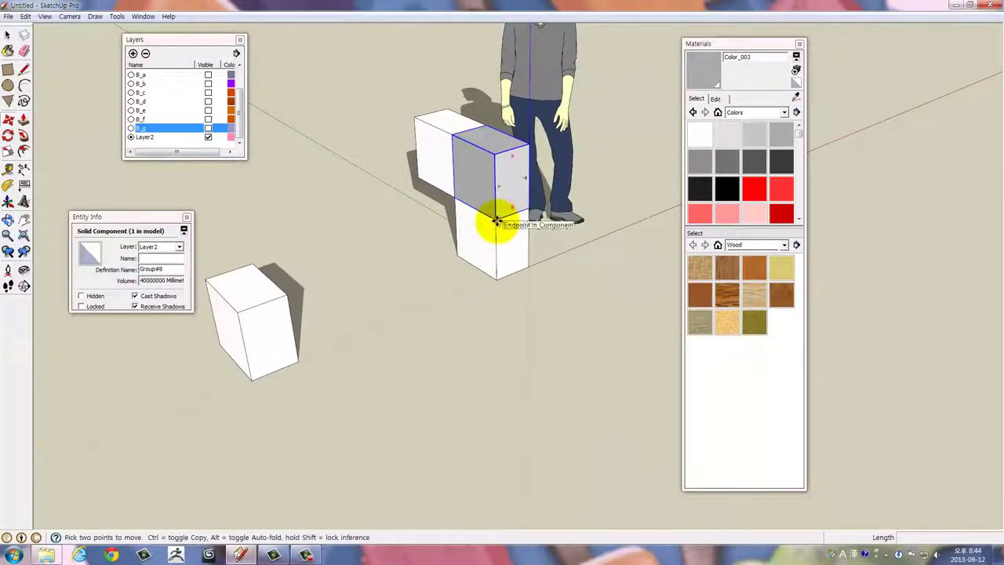
pyautogui.click(497, 222)
pyautogui.press('ctrl')
pyautogui.click(233, 307)
pyautogui.scroll(3)
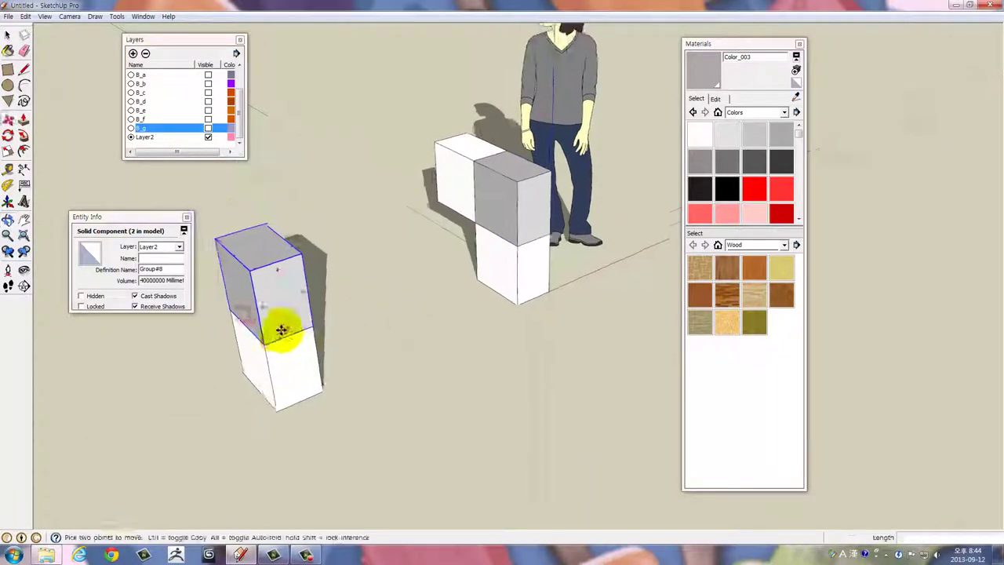
pyautogui.moveTo(281, 329); pyautogui.dragTo(390, 256)
pyautogui.press('space')
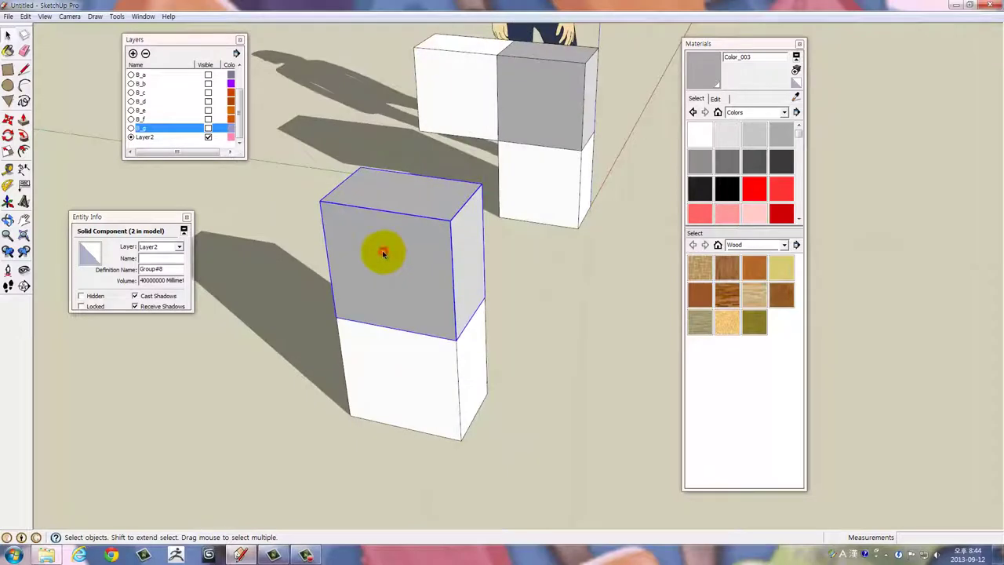
# Open the grey copy for editing and ready the Circle tool facing its front
pyautogui.tripleClick(383, 253)
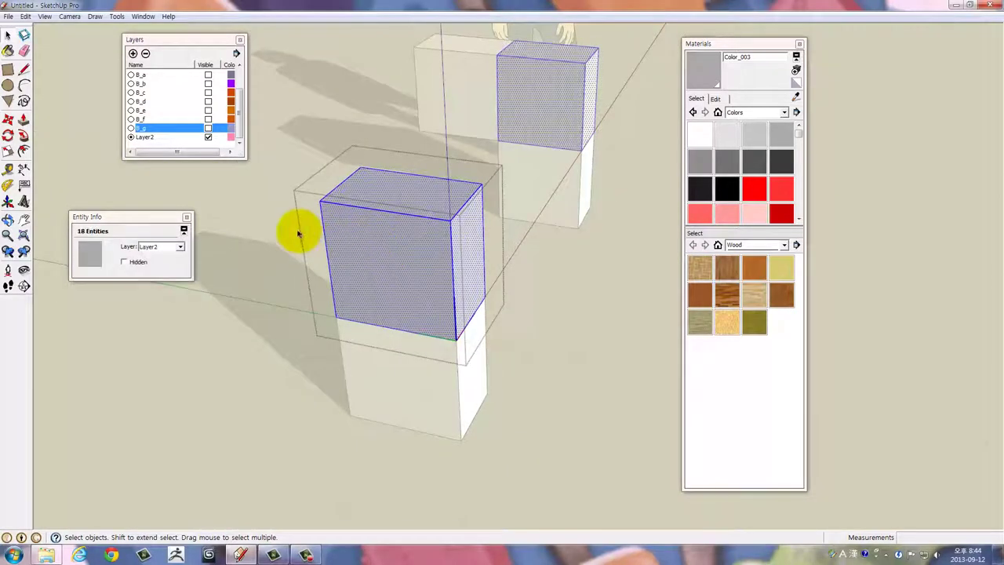
pyautogui.moveTo(300, 233); pyautogui.dragTo(415, 240)
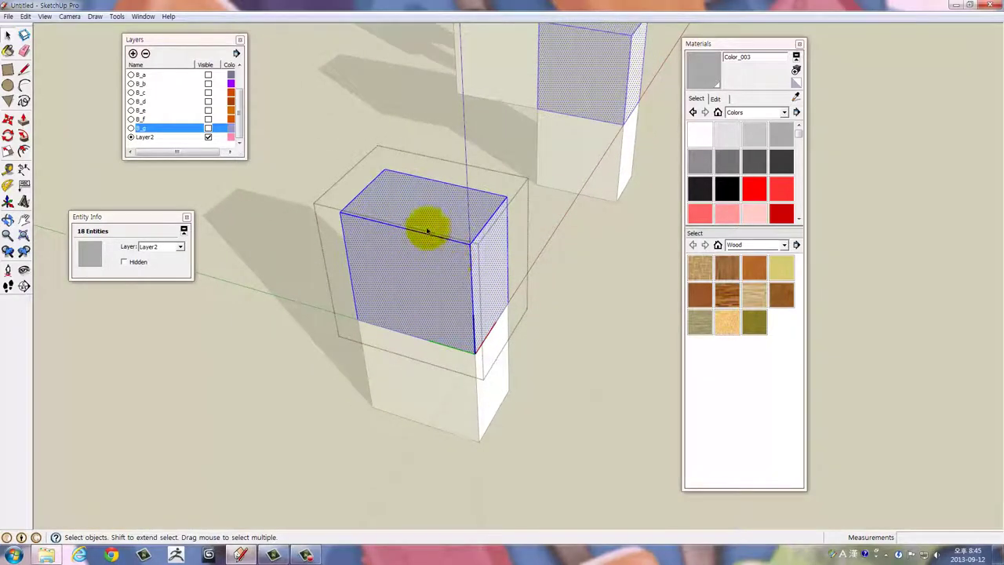
pyautogui.click(8, 84)
pyautogui.moveTo(360, 240); pyautogui.dragTo(455, 213)
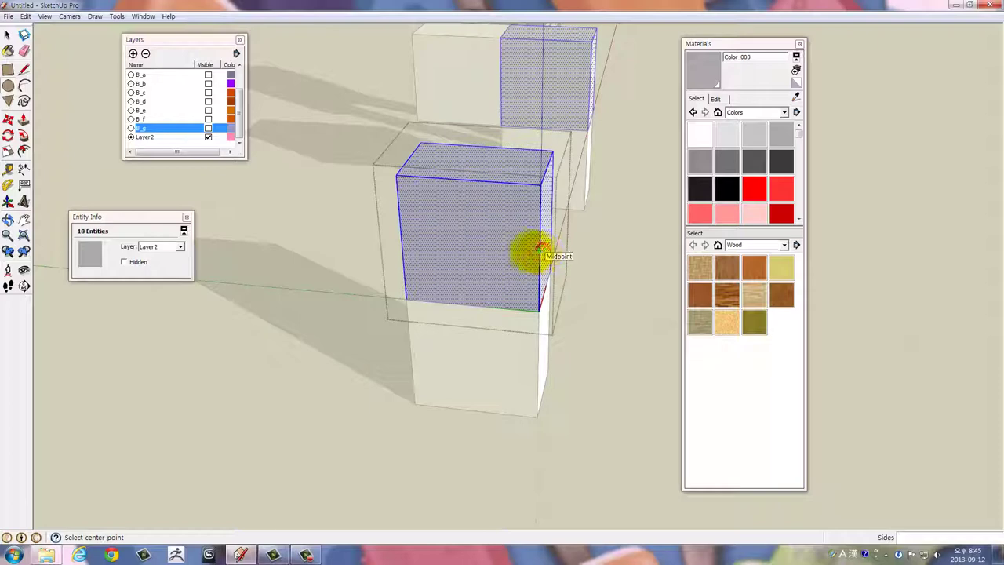
# Draw a 150 mm radius circle centred on the grey box's front face
pyautogui.click(470, 244)
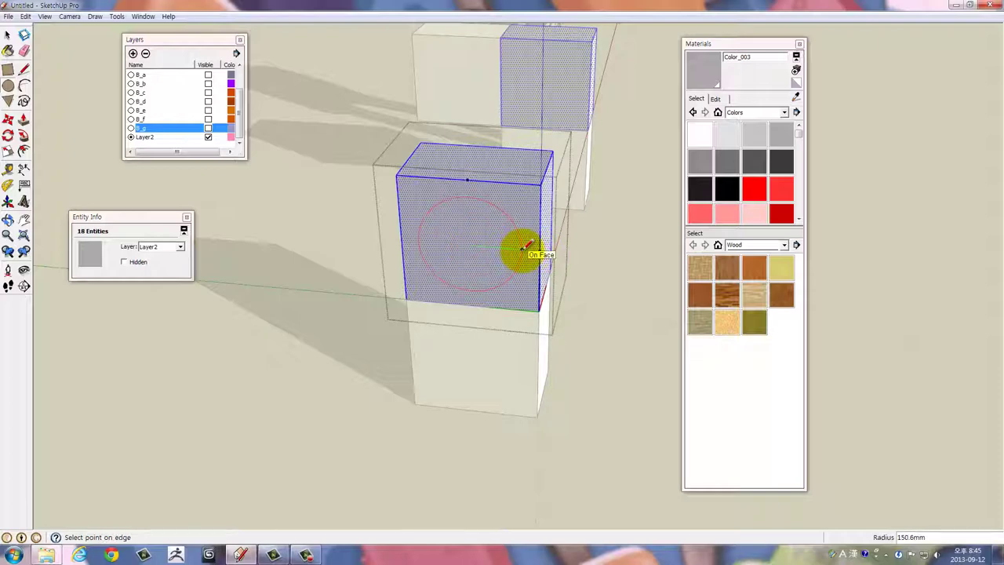
pyautogui.write('150')
pyautogui.press('Return')
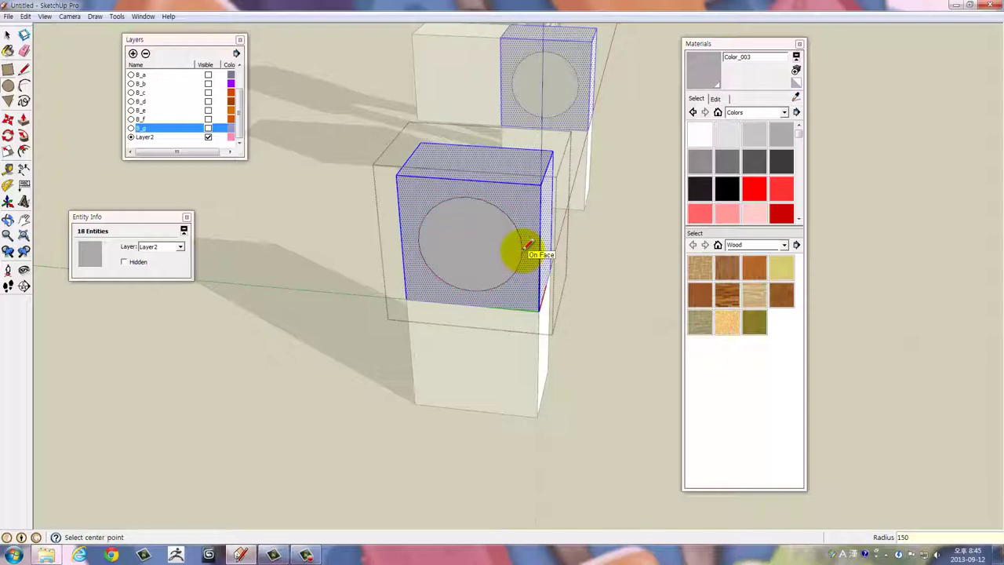
pyautogui.moveTo(533, 246); pyautogui.dragTo(497, 262)
pyautogui.press('space')
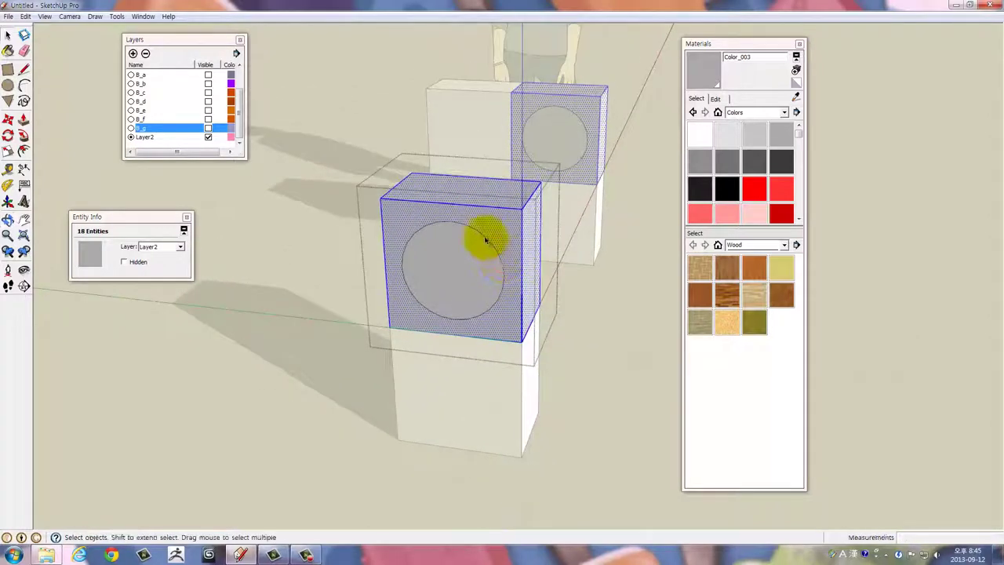
# Set the circle's segment count to 36 in Entity Info
pyautogui.click(485, 240)
pyautogui.rightClick(485, 240)
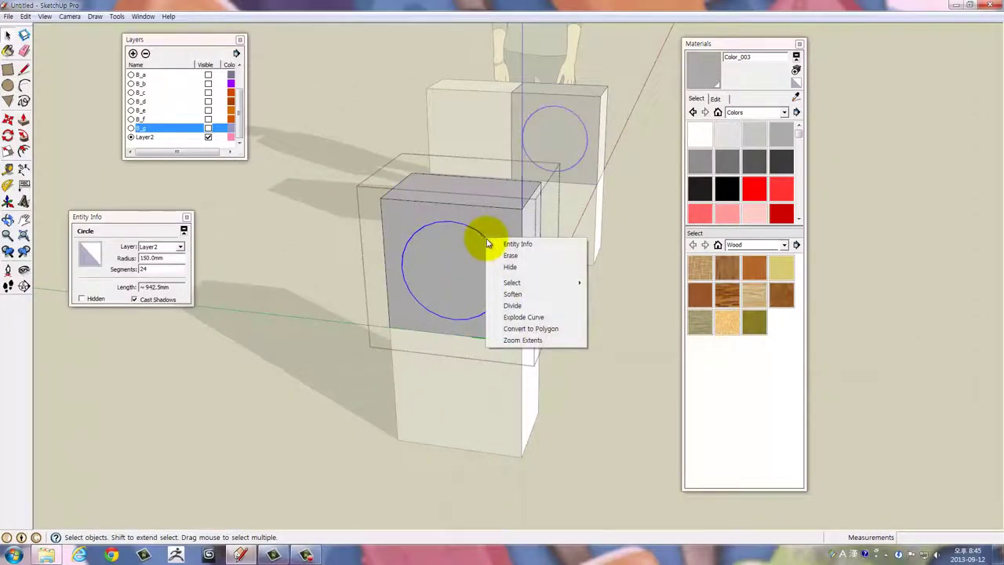
pyautogui.click(496, 244)
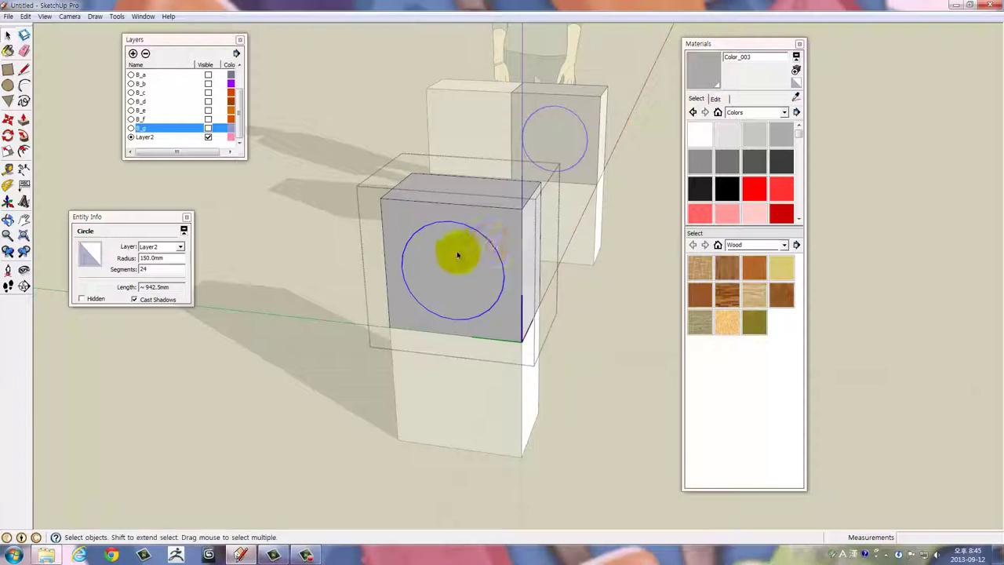
pyautogui.doubleClick(155, 268)
pyautogui.write('36')
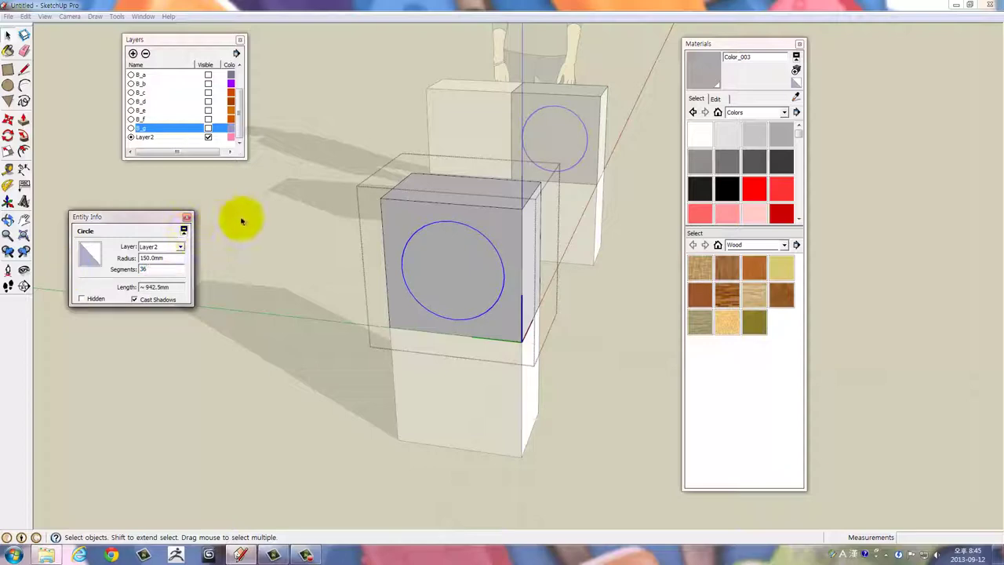
pyautogui.click(275, 219)
pyautogui.moveTo(275, 219); pyautogui.dragTo(432, 291)
# Push the circular face 10 mm into the grey box
pyautogui.tripleClick(434, 195)
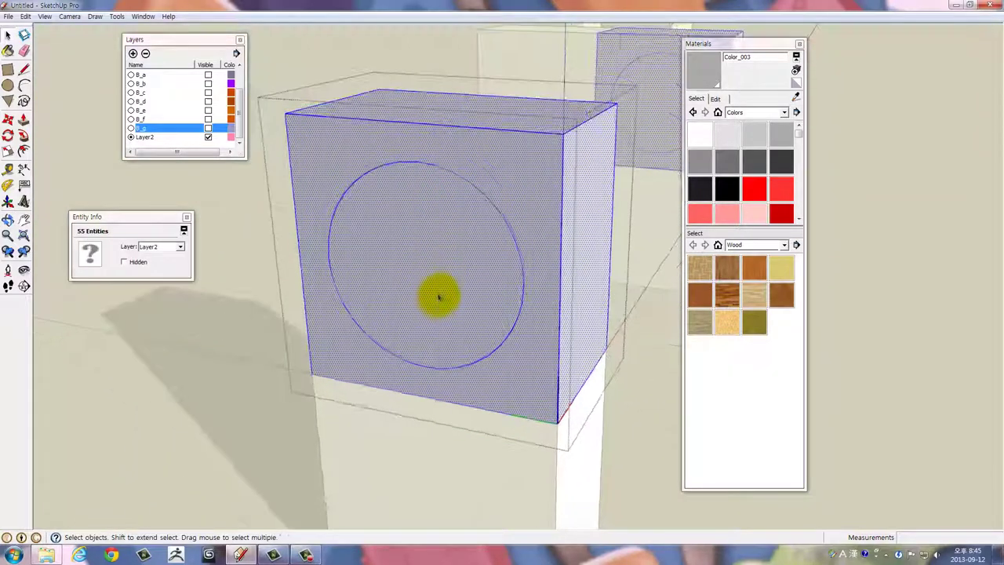
pyautogui.press('p')
pyautogui.moveTo(439, 296); pyautogui.dragTo(444, 295)
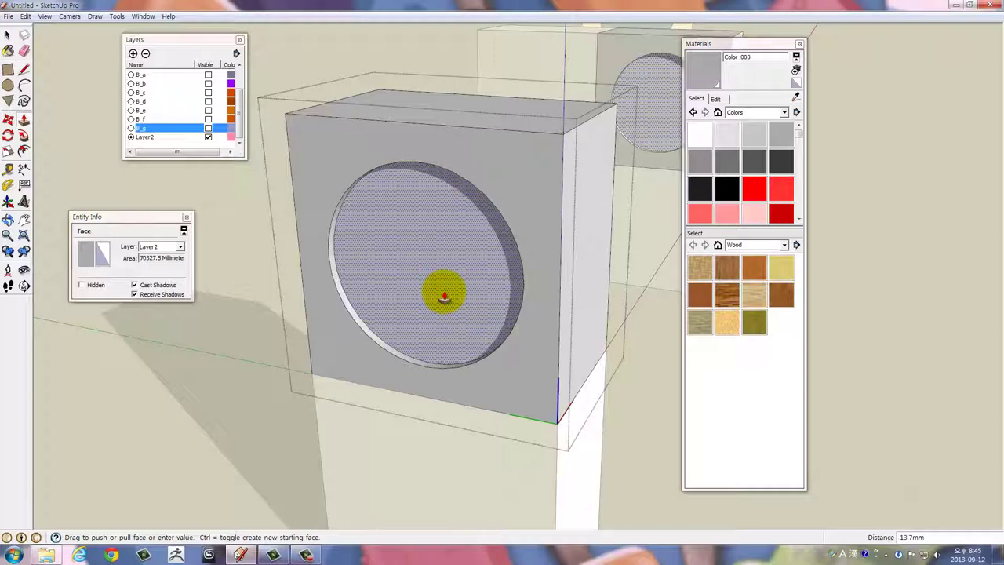
pyautogui.write('10')
pyautogui.press('Return')
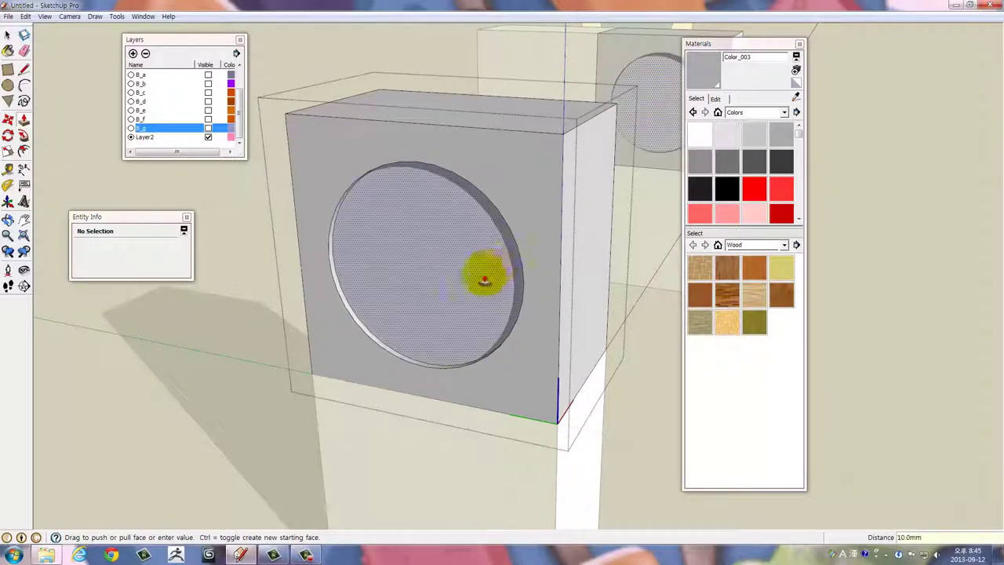
pyautogui.moveTo(461, 243); pyautogui.dragTo(486, 153)
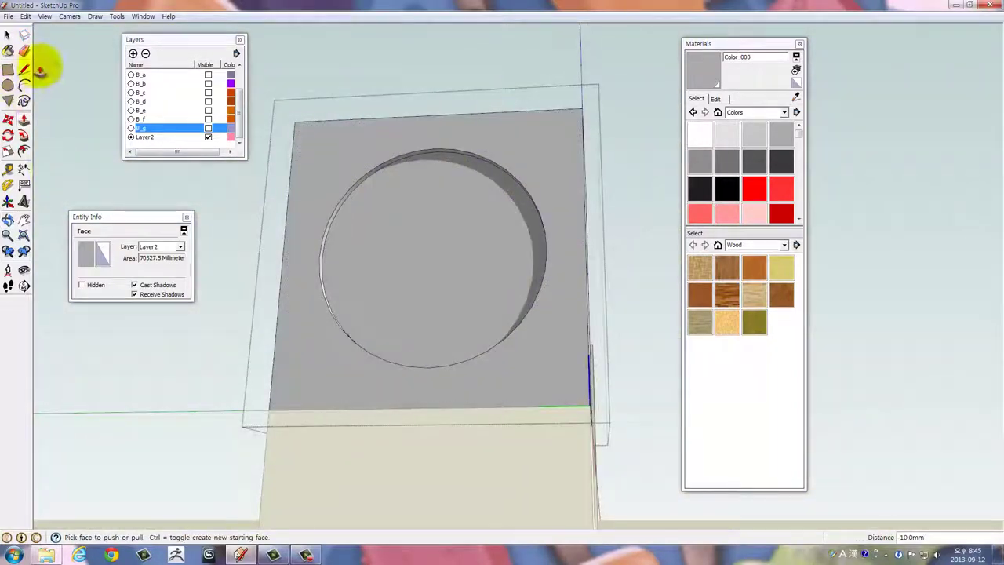
# Draw a vertical line across the circle from its top edge to its bottom
pyautogui.click(24, 69)
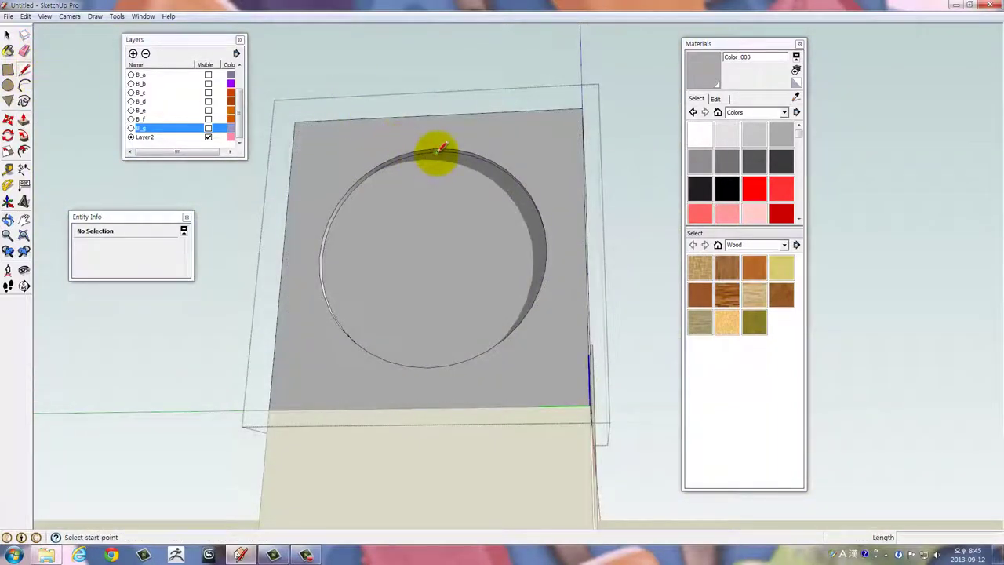
pyautogui.click(440, 149)
pyautogui.moveTo(439, 253); pyautogui.dragTo(440, 463)
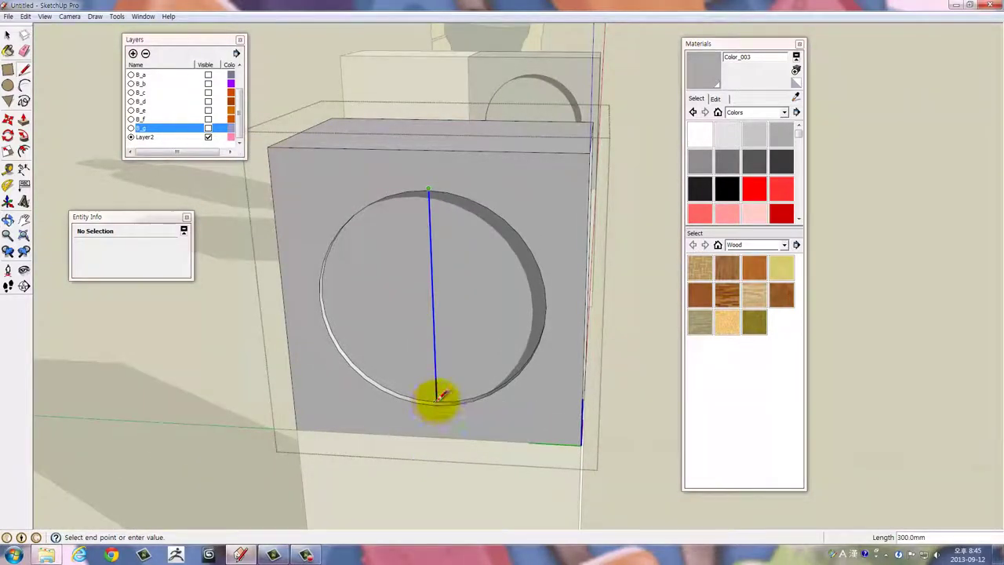
pyautogui.click(439, 396)
pyautogui.moveTo(441, 385); pyautogui.dragTo(440, 372)
pyautogui.press('space')
# Push the right half-circle a further 10 mm into the box
pyautogui.press('p')
pyautogui.click(440, 381)
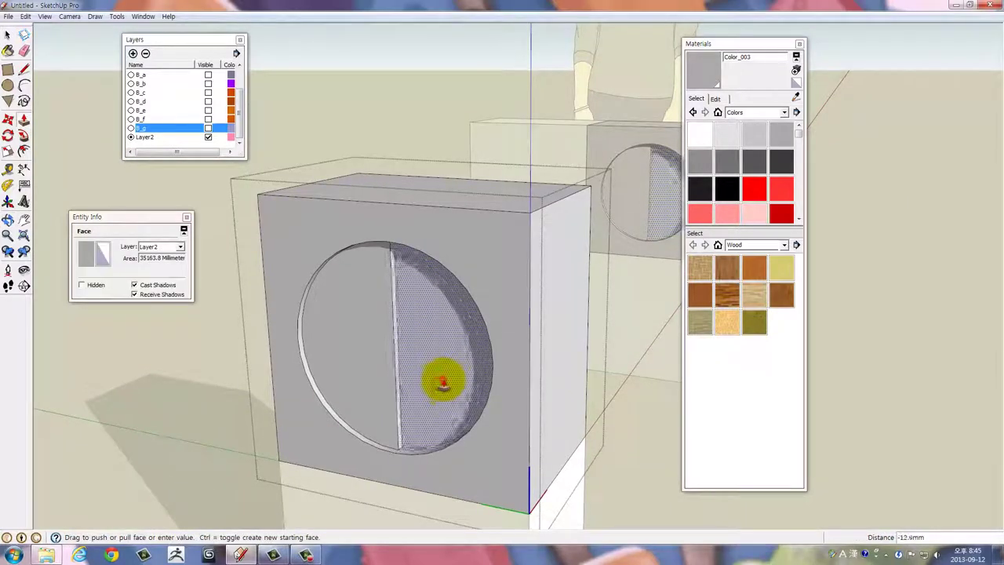
pyautogui.write('10')
pyautogui.press('Return')
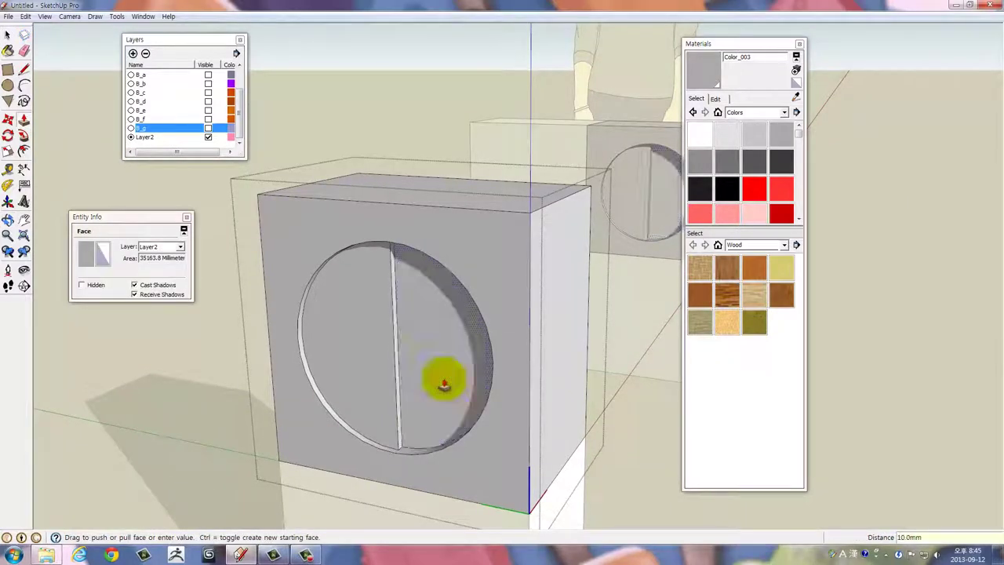
pyautogui.moveTo(448, 382); pyautogui.dragTo(312, 300)
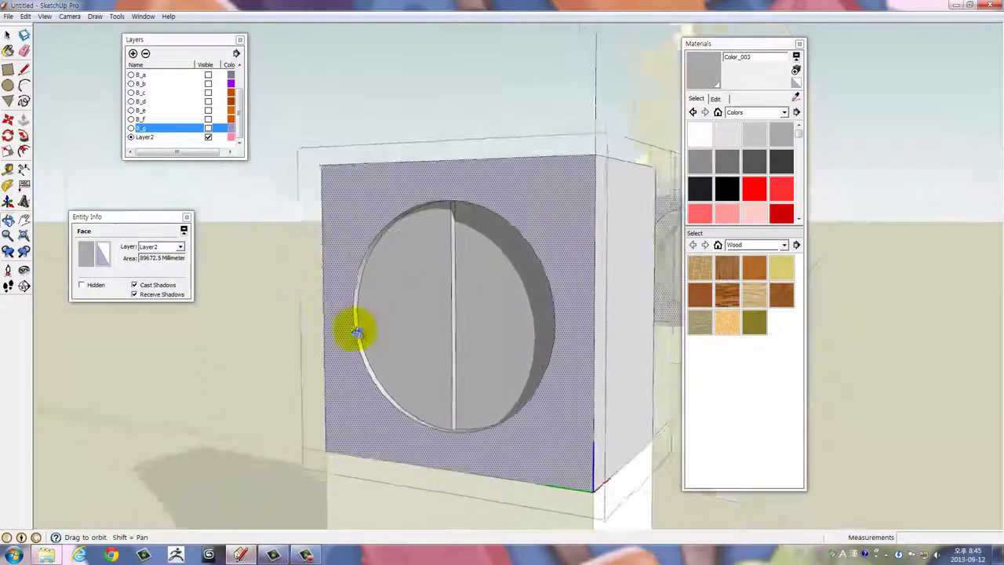
pyautogui.click(390, 113)
pyautogui.moveTo(404, 150); pyautogui.dragTo(497, 339)
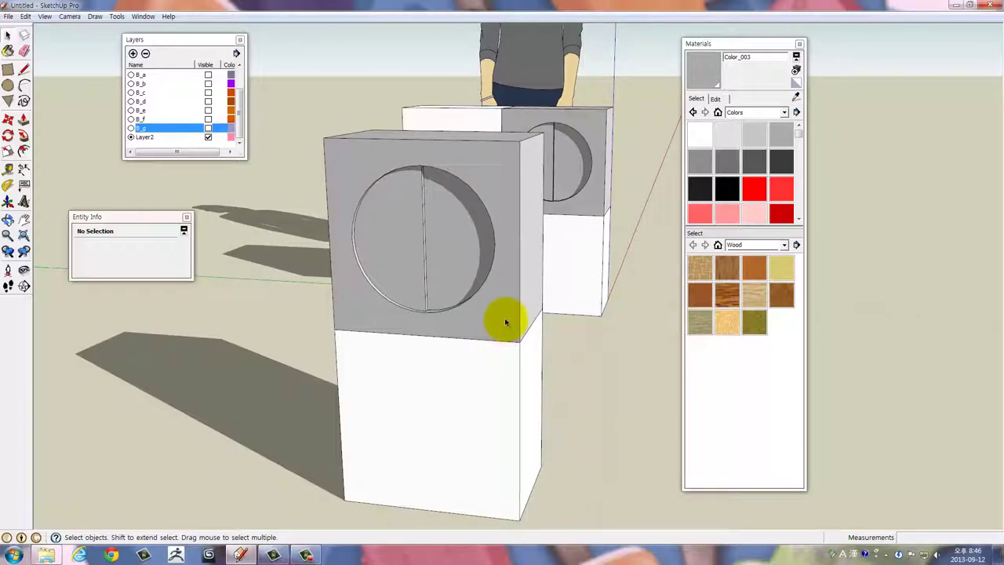
# Copy the white-and-grey pair by its bottom corner onto its own top corner
pyautogui.moveTo(506, 320); pyautogui.dragTo(477, 390)
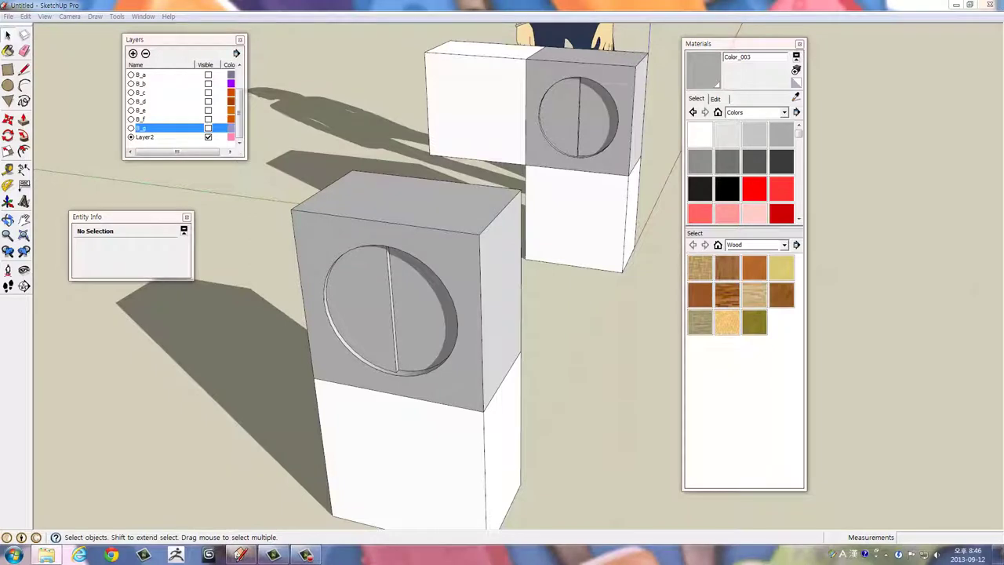
pyautogui.moveTo(367, 394); pyautogui.dragTo(439, 353)
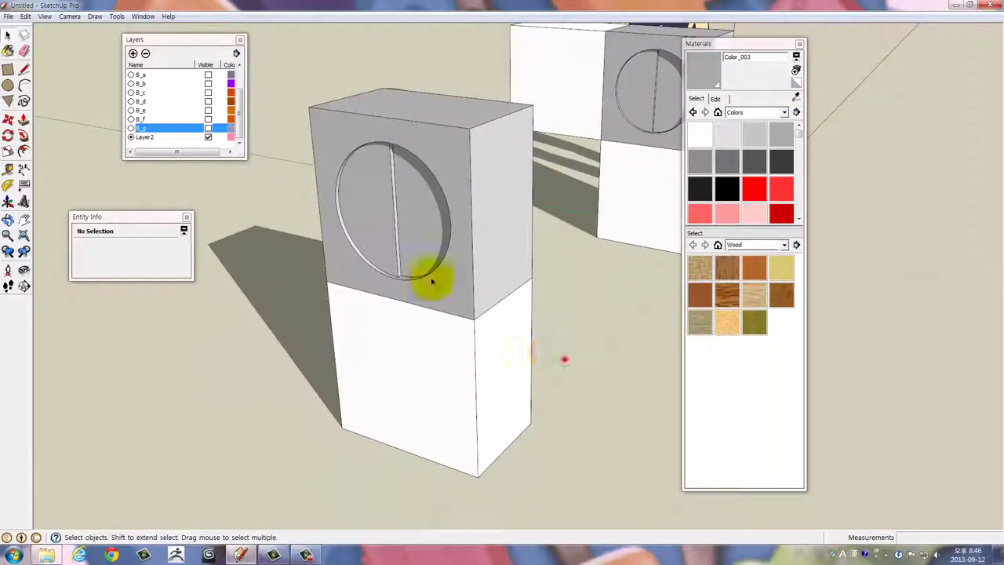
pyautogui.click(431, 282)
pyautogui.moveTo(448, 294); pyautogui.dragTo(462, 332)
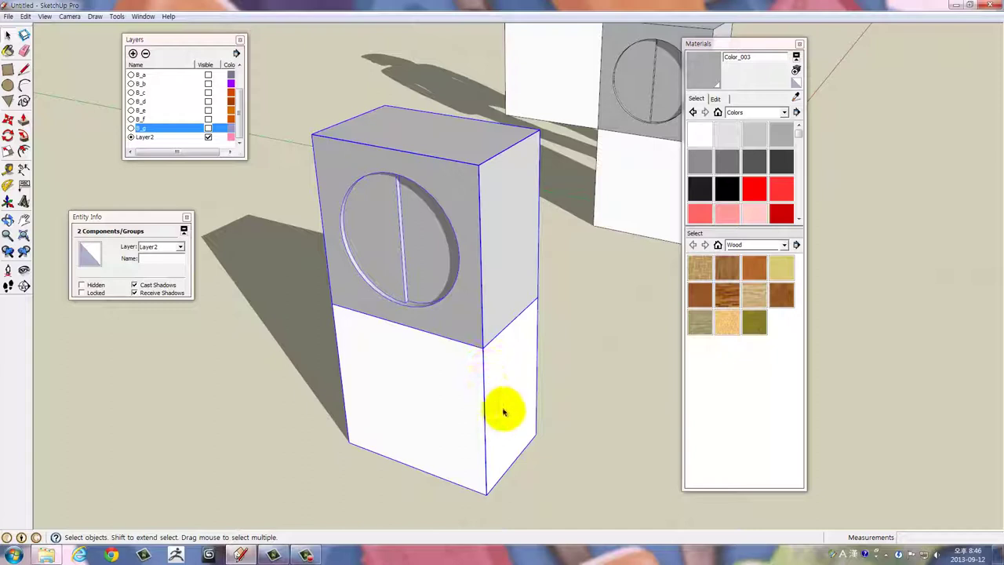
pyautogui.press('m')
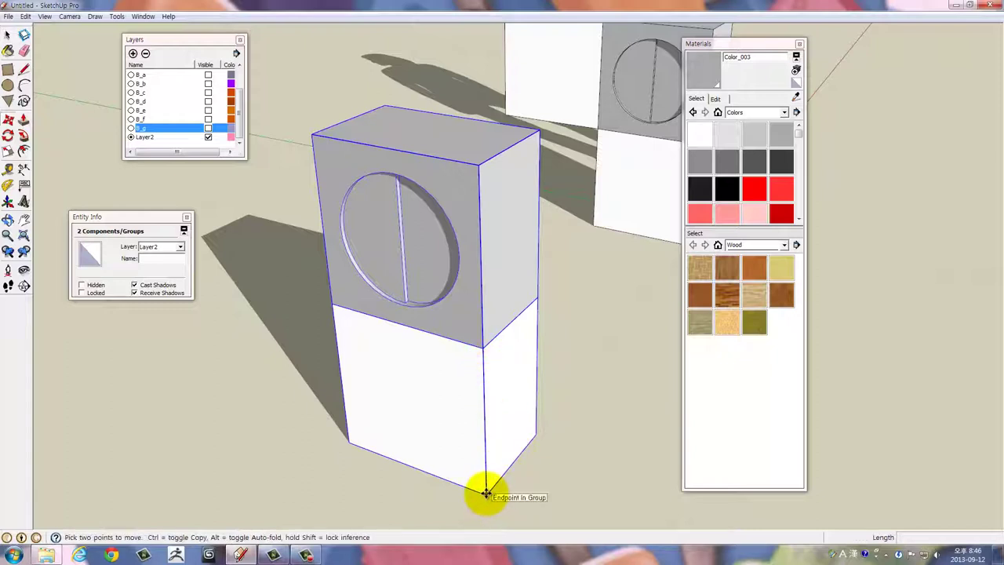
pyautogui.press('ctrl')
pyautogui.click(486, 492)
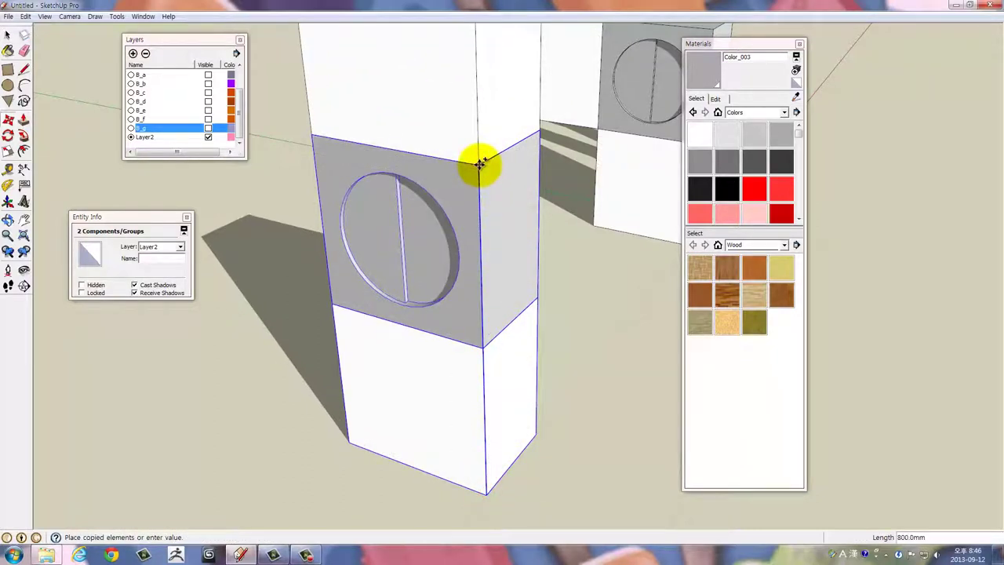
pyautogui.click(480, 163)
pyautogui.write('*3')
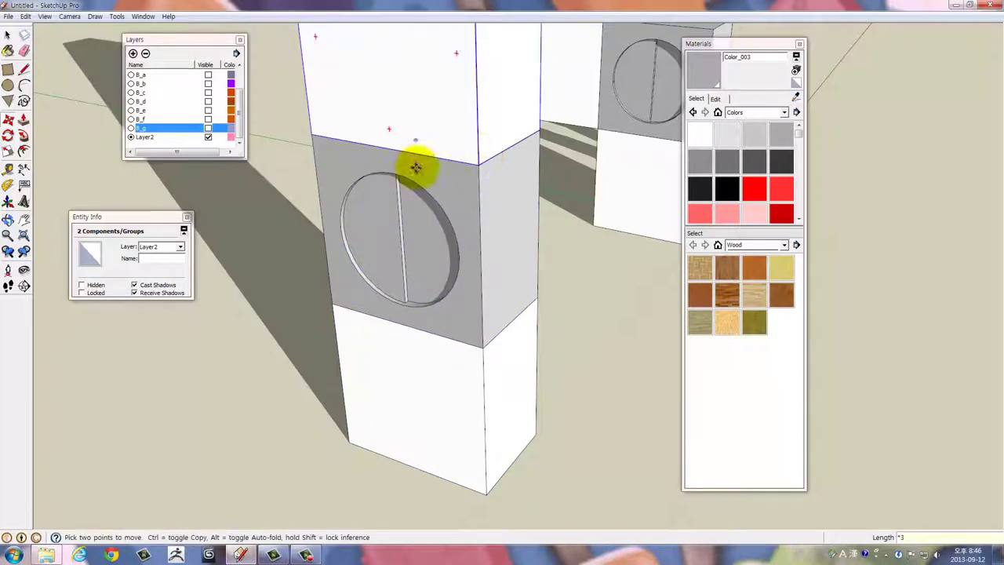
pyautogui.moveTo(414, 161); pyautogui.dragTo(490, 268)
# Zoom around the column and select its lower box, briefly opening it for editing
pyautogui.scroll(-3)
pyautogui.scroll(-3)
pyautogui.scroll(-3)
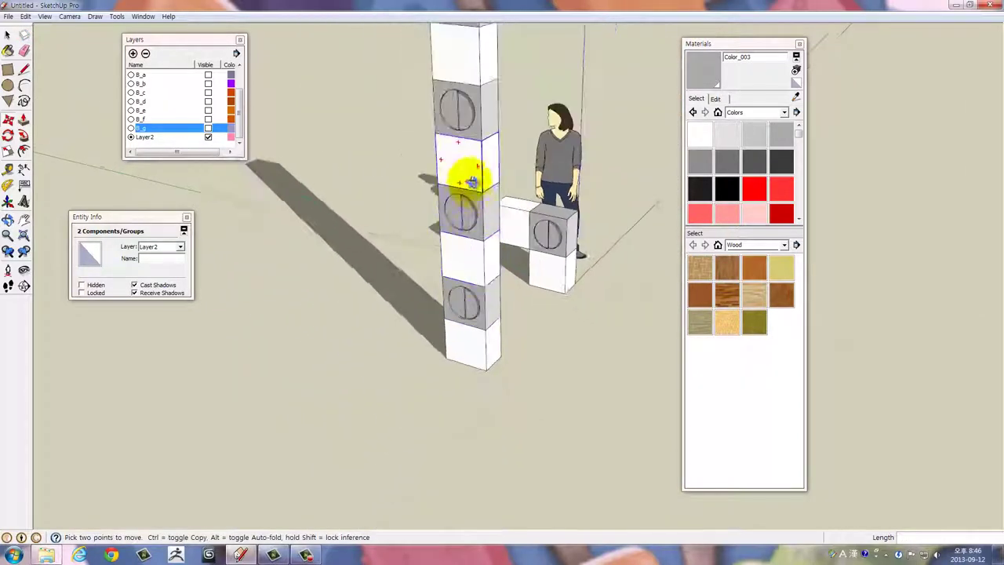
pyautogui.scroll(-3)
pyautogui.scroll(3)
pyautogui.scroll(3)
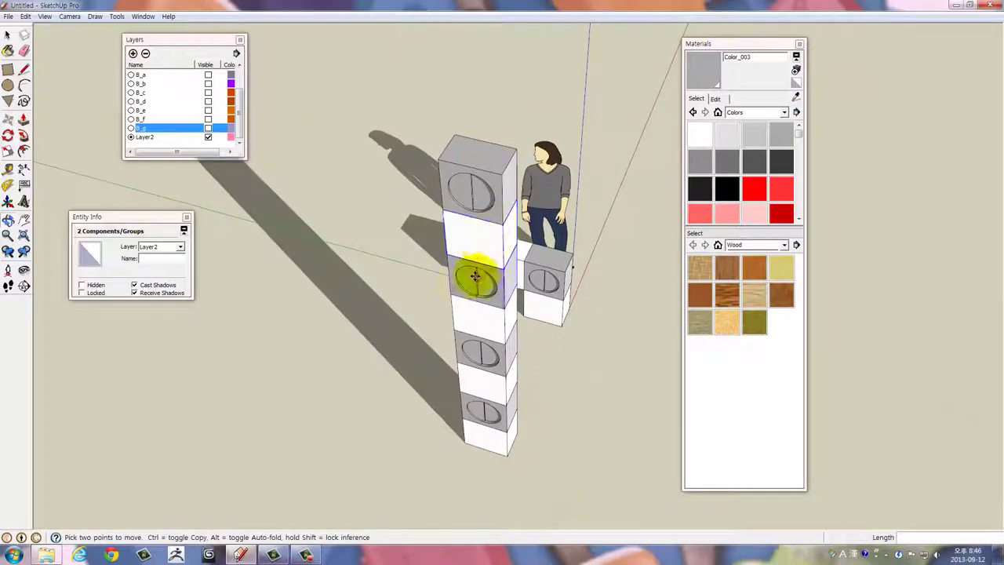
pyautogui.scroll(3)
pyautogui.press('space')
pyautogui.click(474, 276)
pyautogui.moveTo(477, 287); pyautogui.dragTo(484, 183)
pyautogui.click(462, 334)
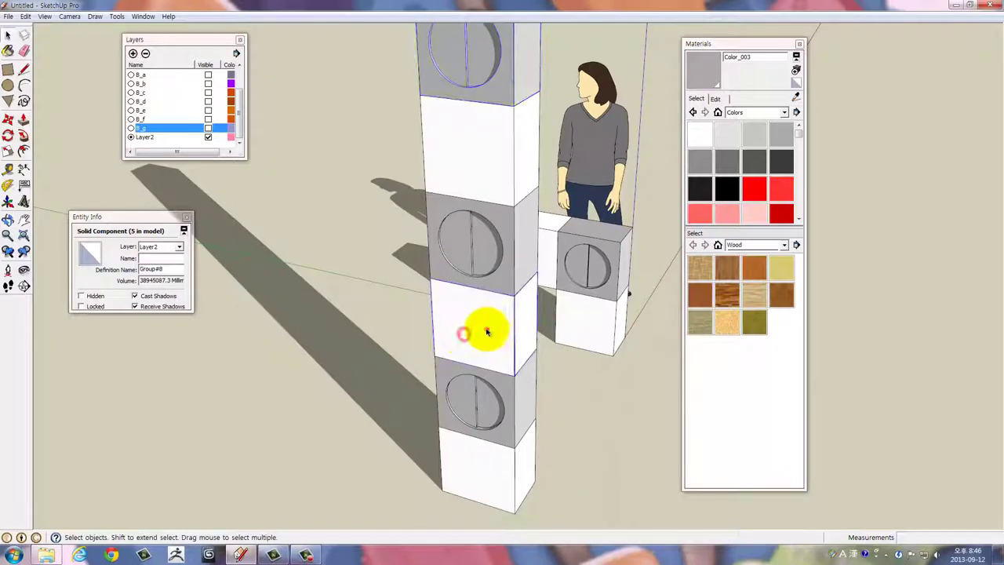
pyautogui.doubleClick(486, 329)
pyautogui.click(599, 416)
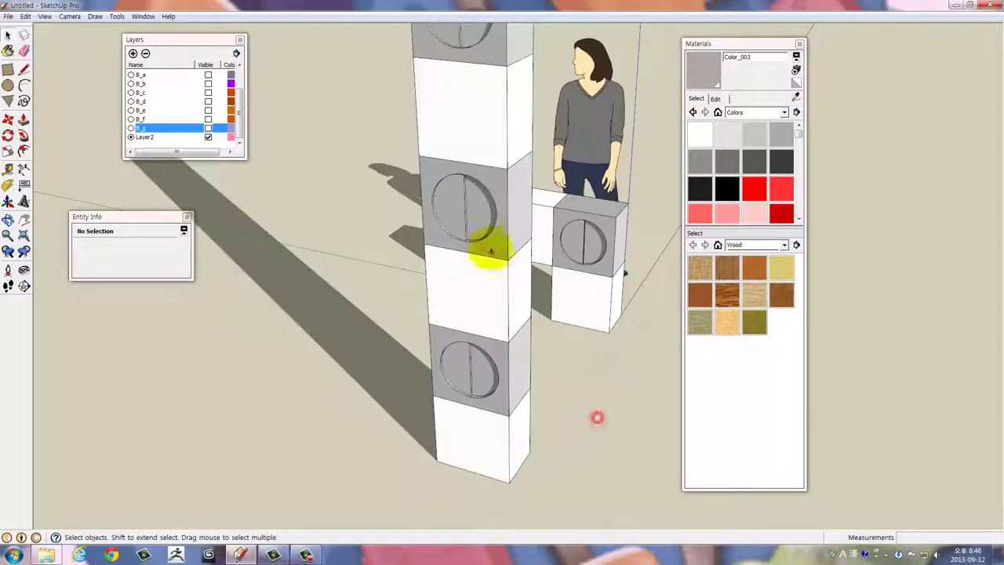
# Open the lower box again, select all its geometry, then exit editing
pyautogui.moveTo(487, 407); pyautogui.dragTo(477, 369)
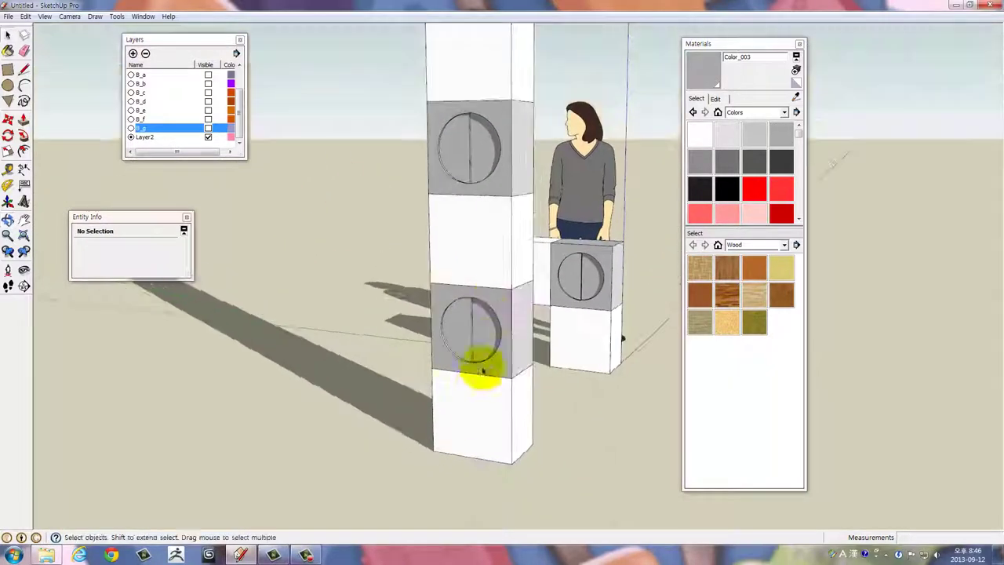
pyautogui.doubleClick(477, 385)
pyautogui.tripleClick(477, 396)
pyautogui.scroll(3)
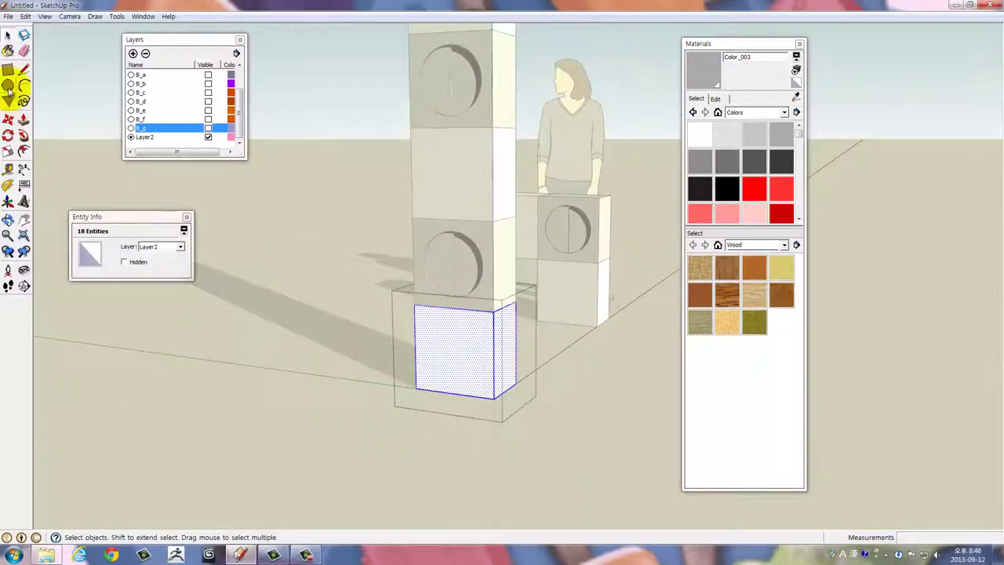
pyautogui.click(360, 399)
pyautogui.moveTo(366, 403); pyautogui.dragTo(336, 415)
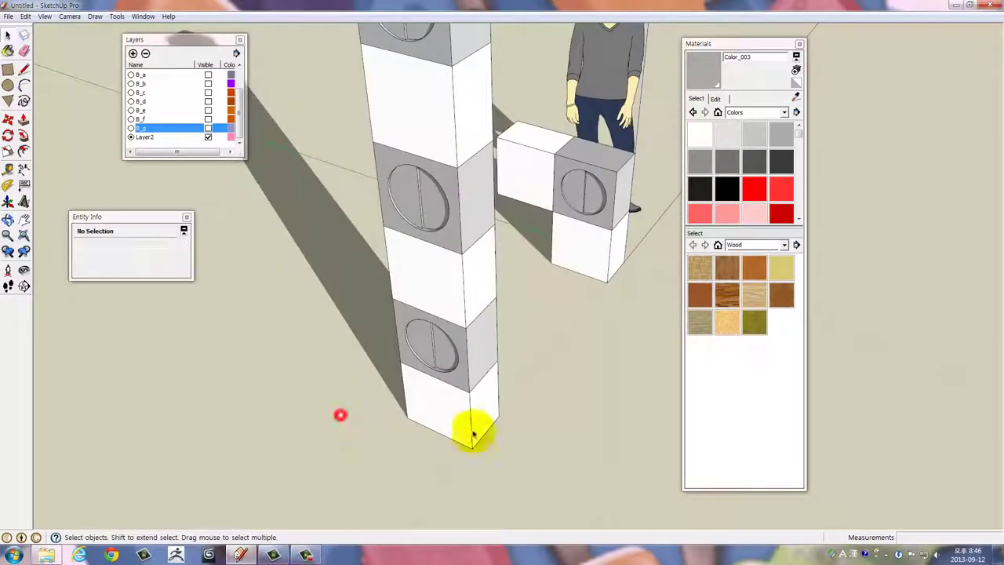
# Select the three white blocks in the column and delete them
pyautogui.click(468, 298)
pyautogui.moveTo(448, 134); pyautogui.dragTo(469, 261)
pyautogui.click(463, 167)
pyautogui.press('Delete')
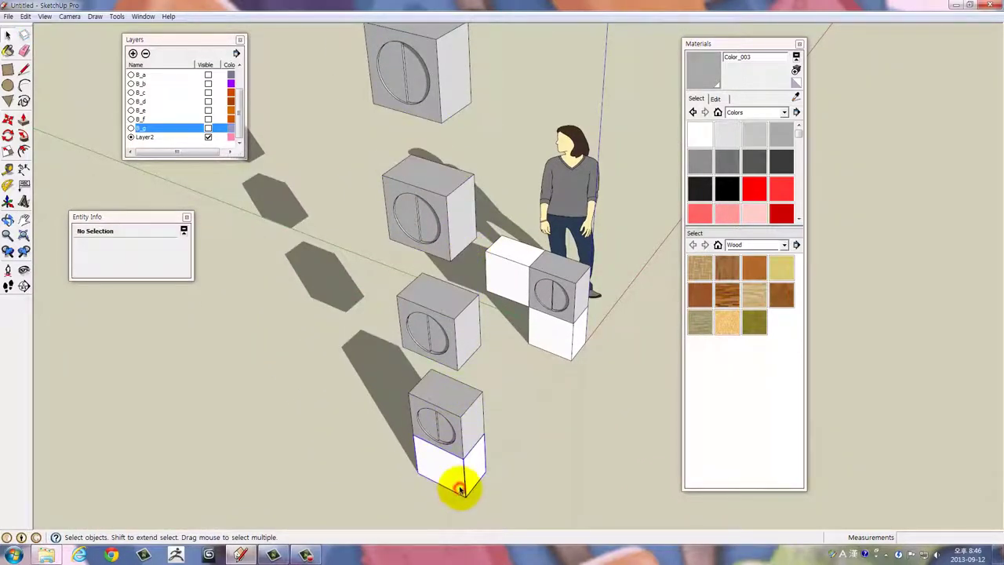
# Copy the bottom white block to the lower left on the ground
pyautogui.click(460, 487)
pyautogui.moveTo(461, 488); pyautogui.dragTo(464, 382)
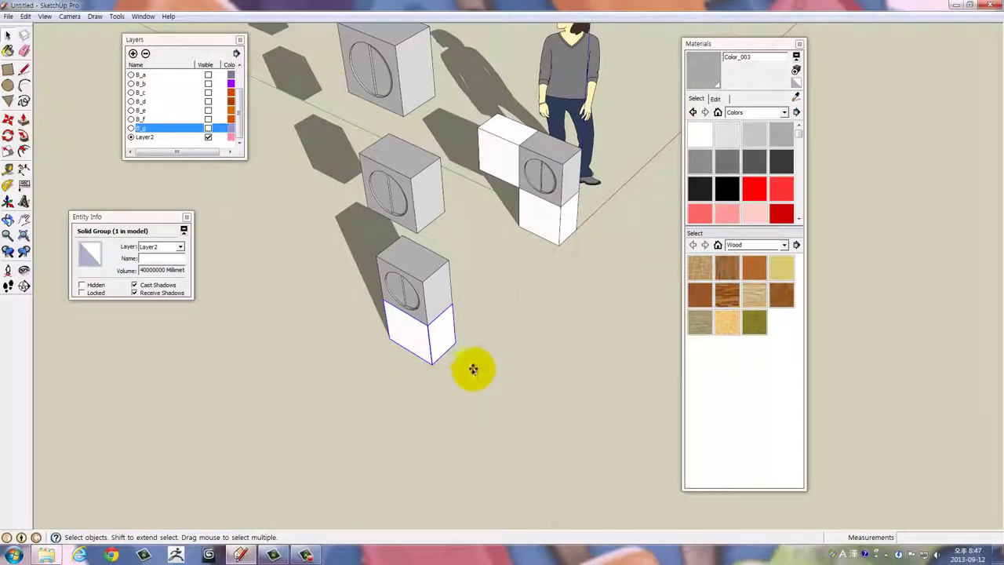
pyautogui.press('m')
pyautogui.click(458, 342)
pyautogui.press('ctrl')
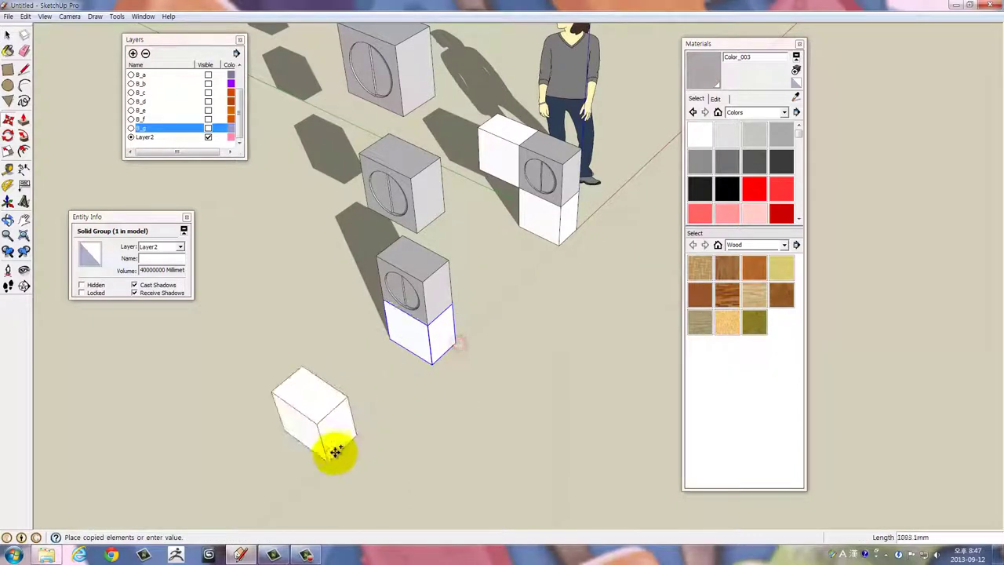
pyautogui.click(395, 394)
pyautogui.press('space')
# Make the white block a component and open it for editing
pyautogui.rightClick(423, 333)
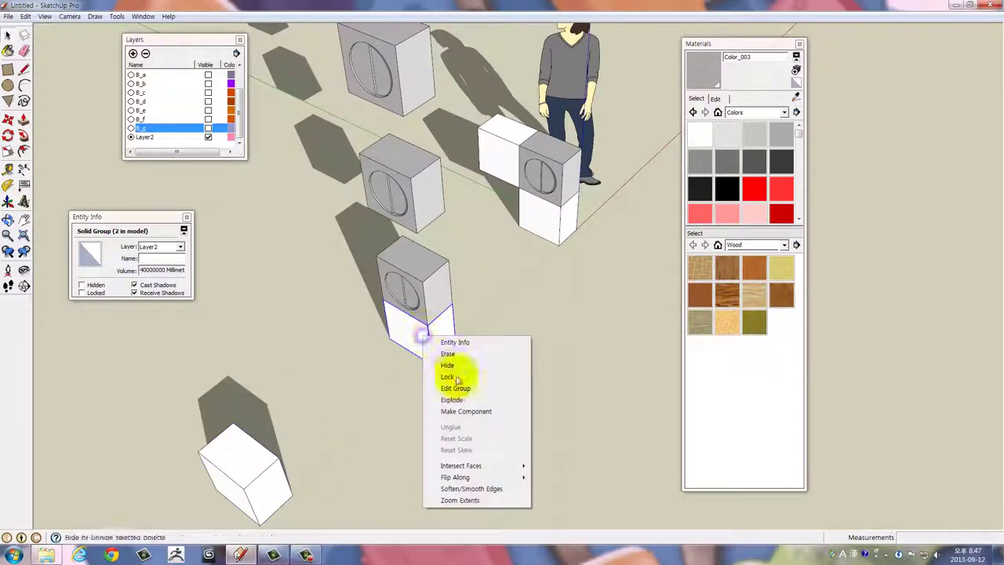
pyautogui.click(464, 408)
pyautogui.scroll(3)
pyautogui.scroll(3)
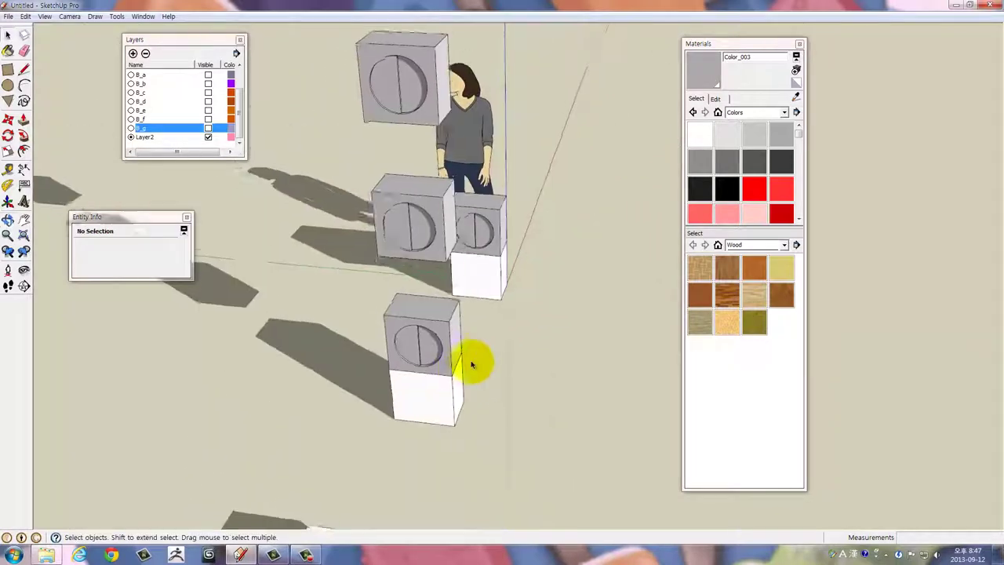
pyautogui.scroll(3)
pyautogui.scroll(3)
pyautogui.scroll(3)
pyautogui.click(455, 359)
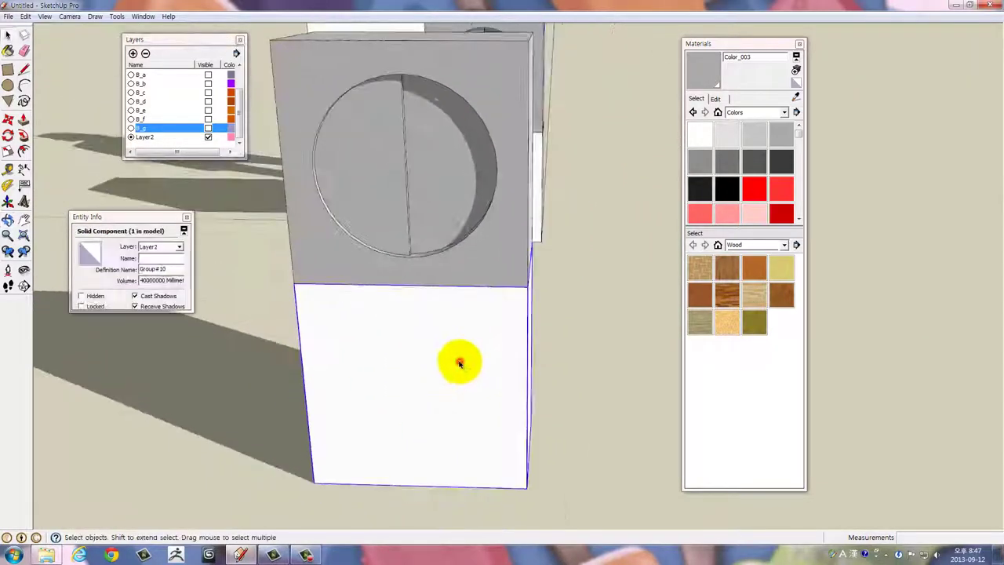
pyautogui.doubleClick(459, 358)
# Draw a 150 mm radius circle on the box face with 36 segments
pyautogui.click(8, 87)
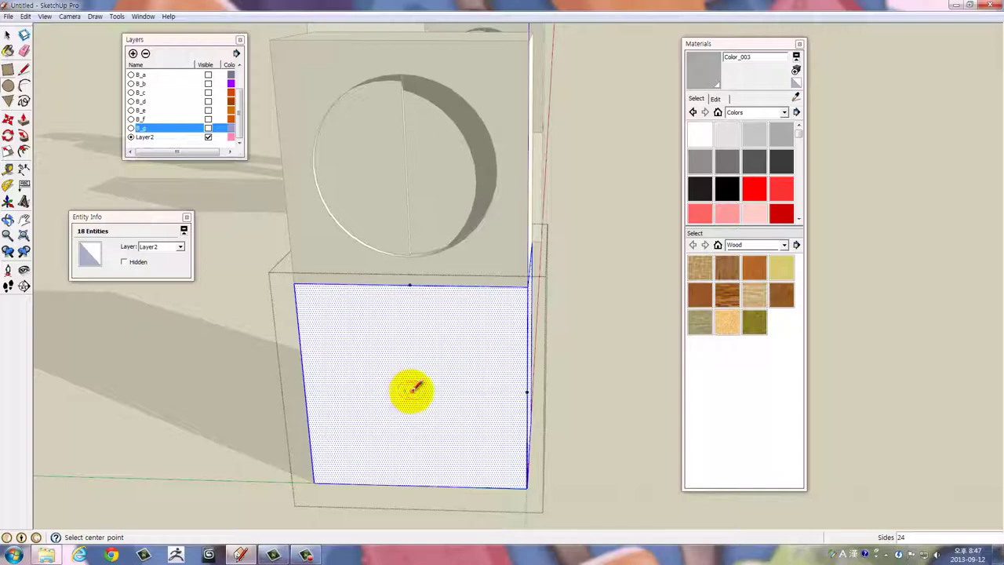
pyautogui.click(412, 389)
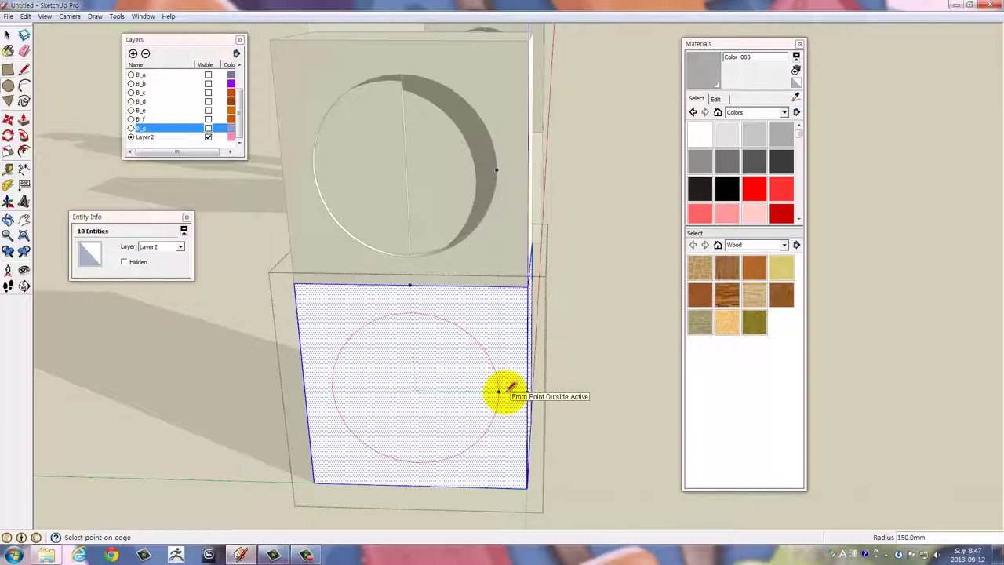
pyautogui.click(499, 390)
pyautogui.moveTo(500, 384); pyautogui.dragTo(476, 305)
pyautogui.press('space')
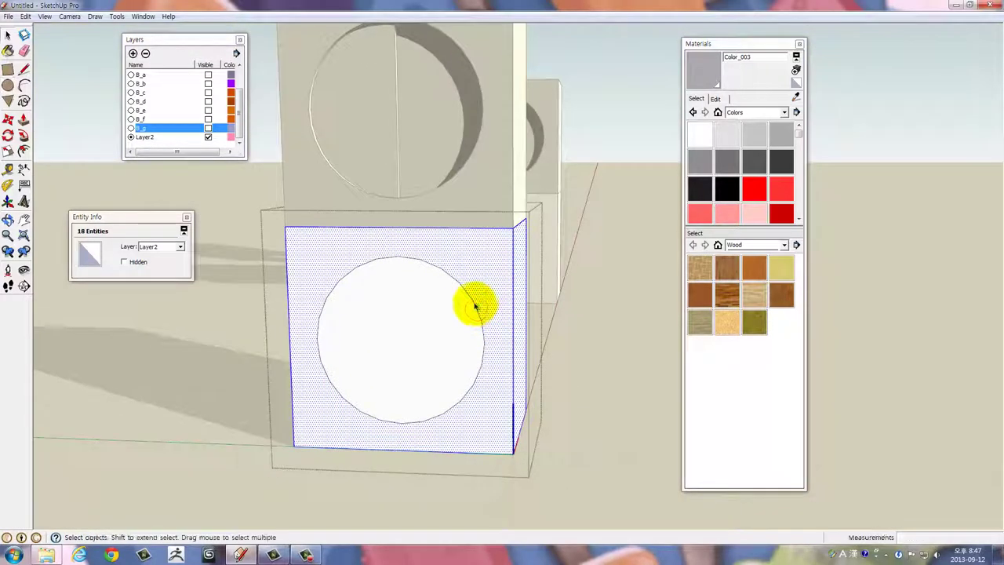
pyautogui.rightClick(475, 304)
pyautogui.click(496, 308)
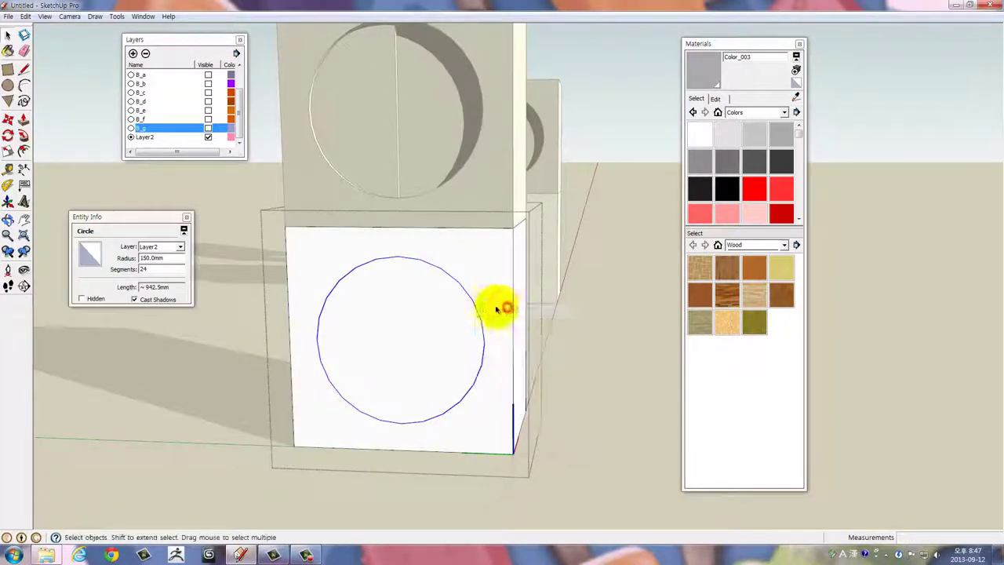
pyautogui.doubleClick(166, 268)
pyautogui.write('36')
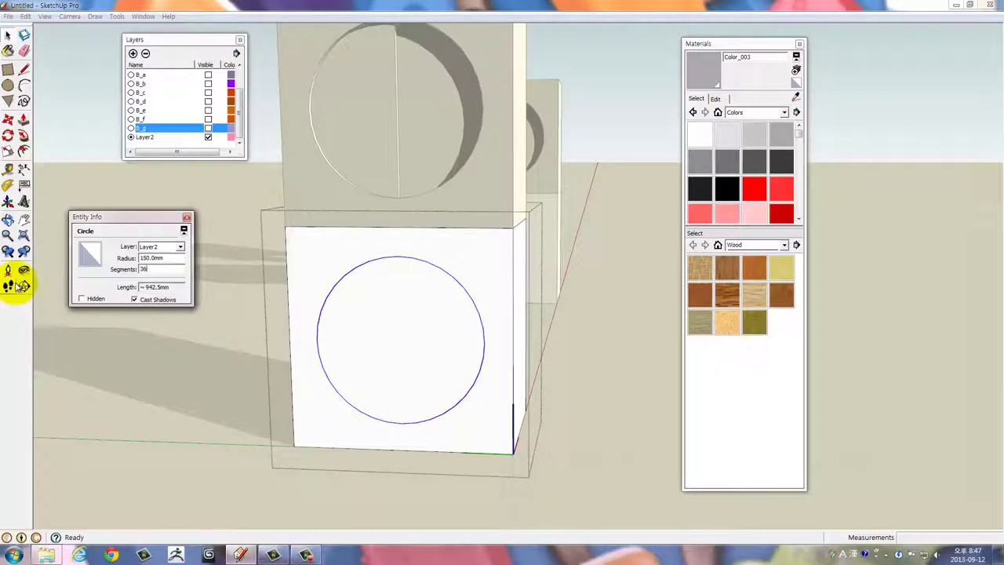
pyautogui.press('Return')
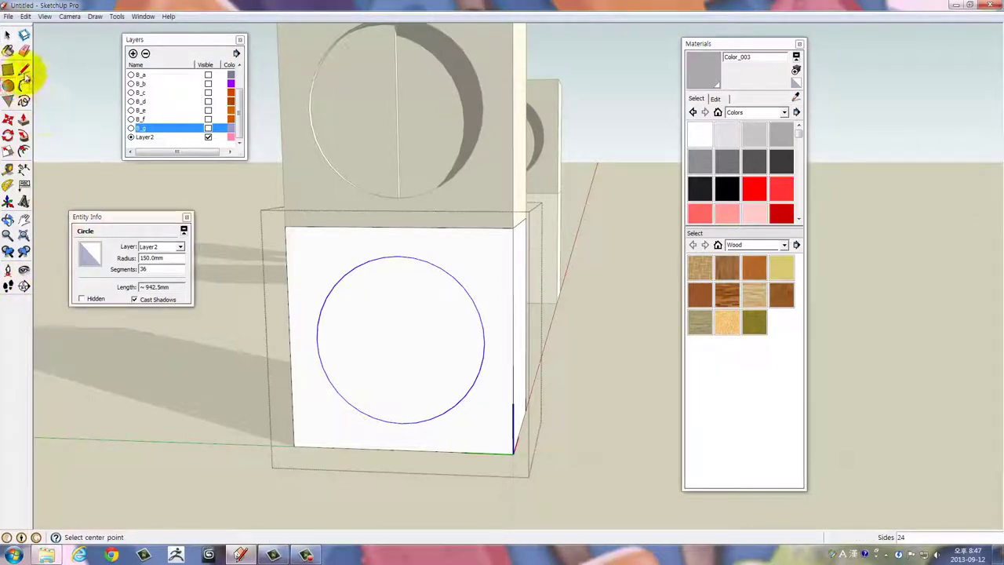
# Split the circle with a line and select both halves with their edges
pyautogui.click(23, 69)
pyautogui.click(399, 257)
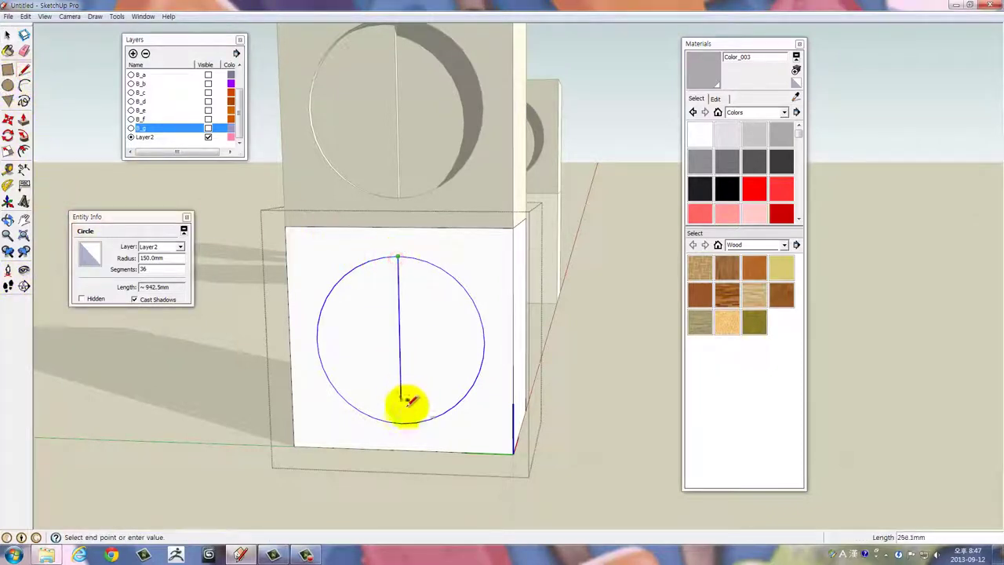
pyautogui.press('space')
pyautogui.click(403, 340)
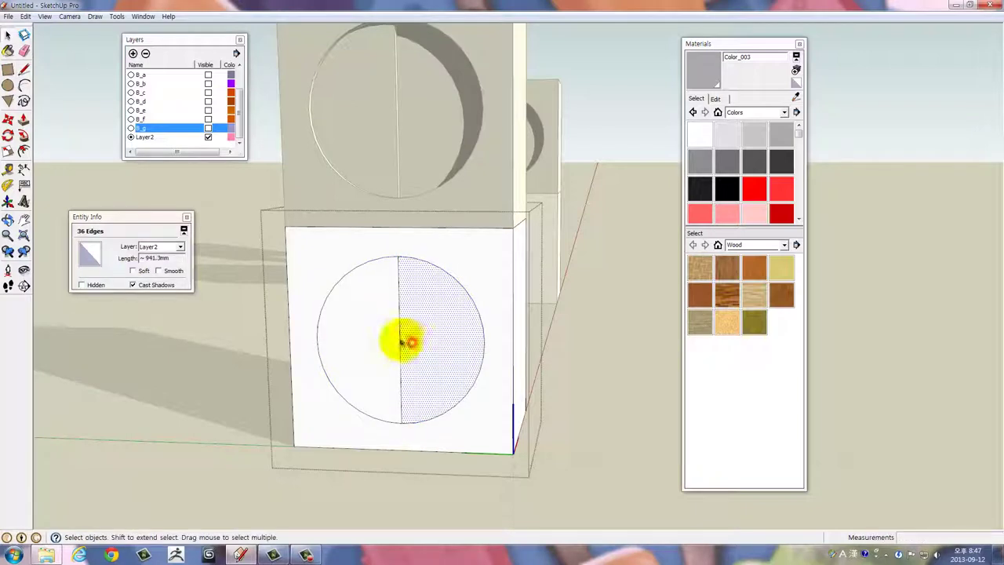
pyautogui.click(383, 337)
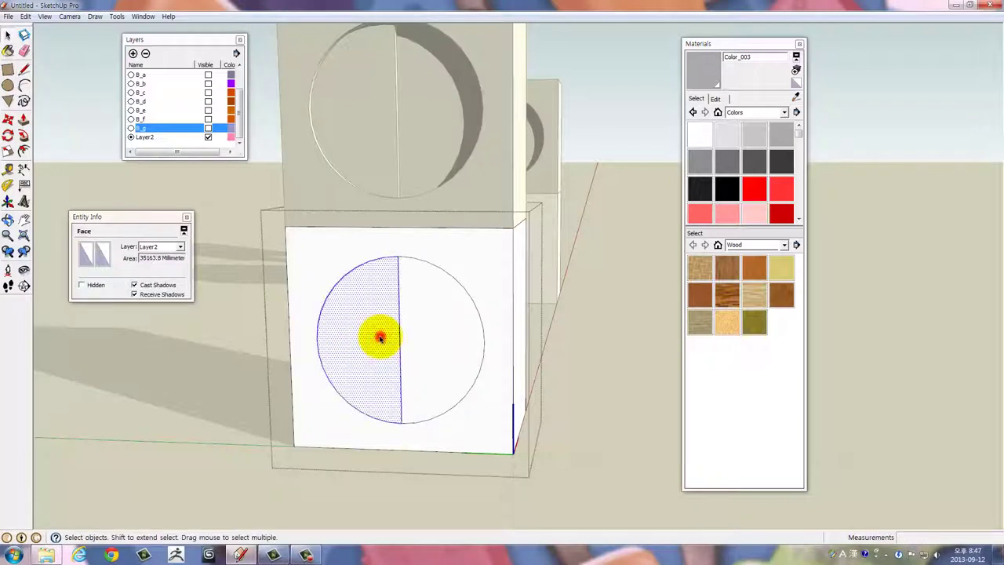
pyautogui.doubleClick(396, 338)
pyautogui.click(421, 335)
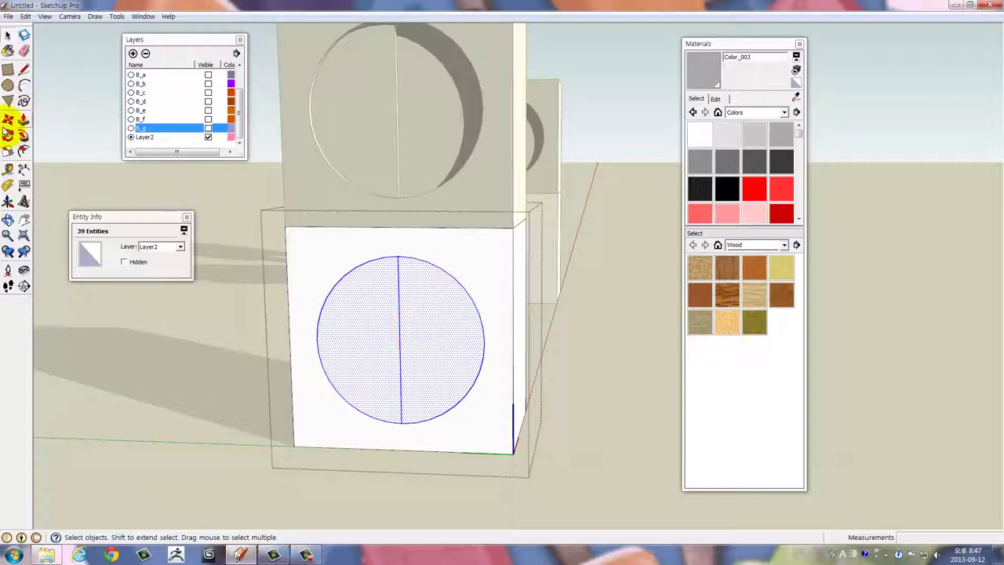
# Rotate the split circle 45 degrees about its centre so the split runs diagonally
pyautogui.click(9, 137)
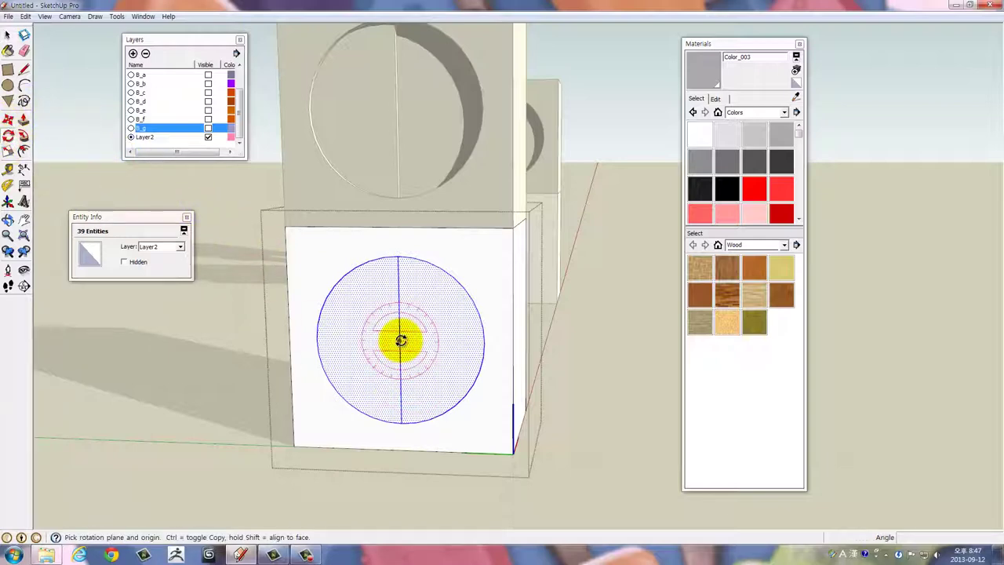
pyautogui.click(400, 340)
pyautogui.click(400, 290)
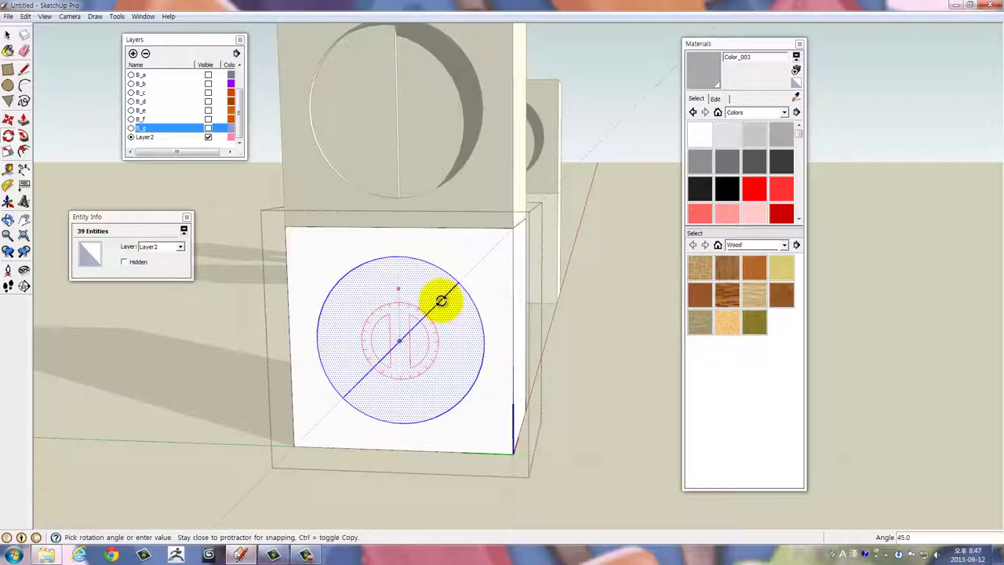
pyautogui.click(442, 301)
pyautogui.moveTo(510, 366); pyautogui.dragTo(353, 379)
pyautogui.moveTo(388, 415); pyautogui.dragTo(435, 375)
# Push the upper half-circle in by 10 mm, matching the grey box's recess
pyautogui.press('p')
pyautogui.click(408, 370)
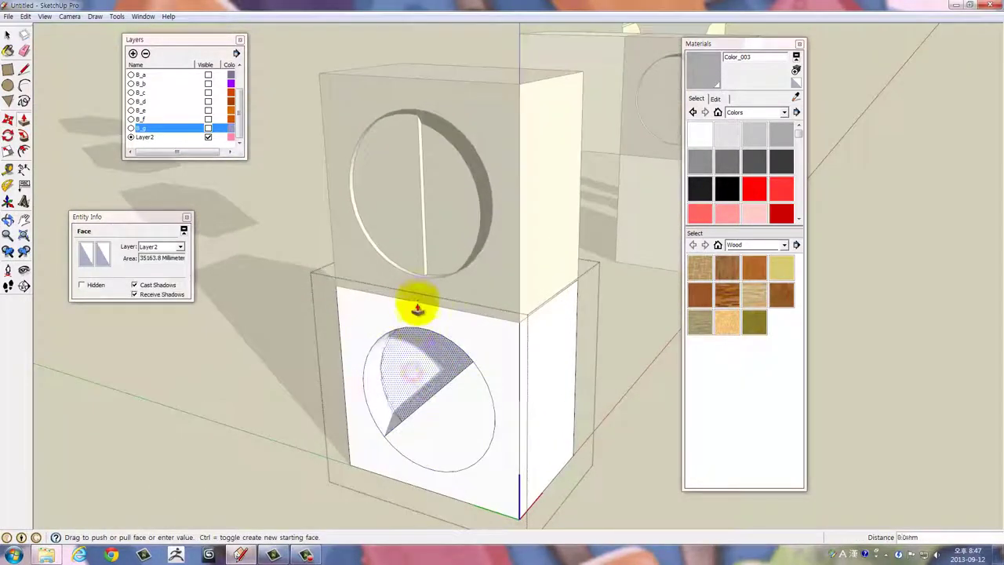
pyautogui.click(450, 400)
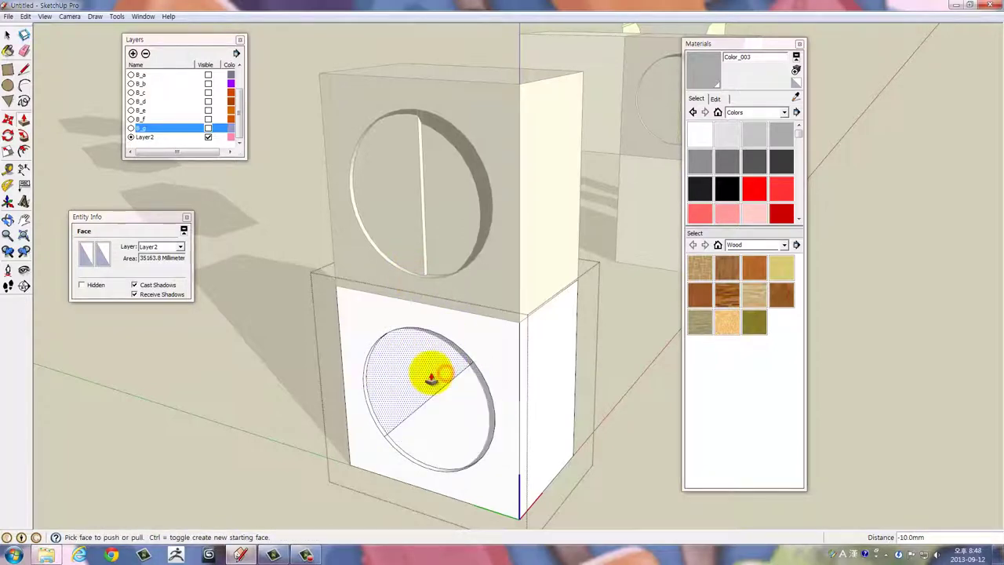
pyautogui.moveTo(431, 353); pyautogui.dragTo(454, 252)
pyautogui.press('space')
pyautogui.scroll(-3)
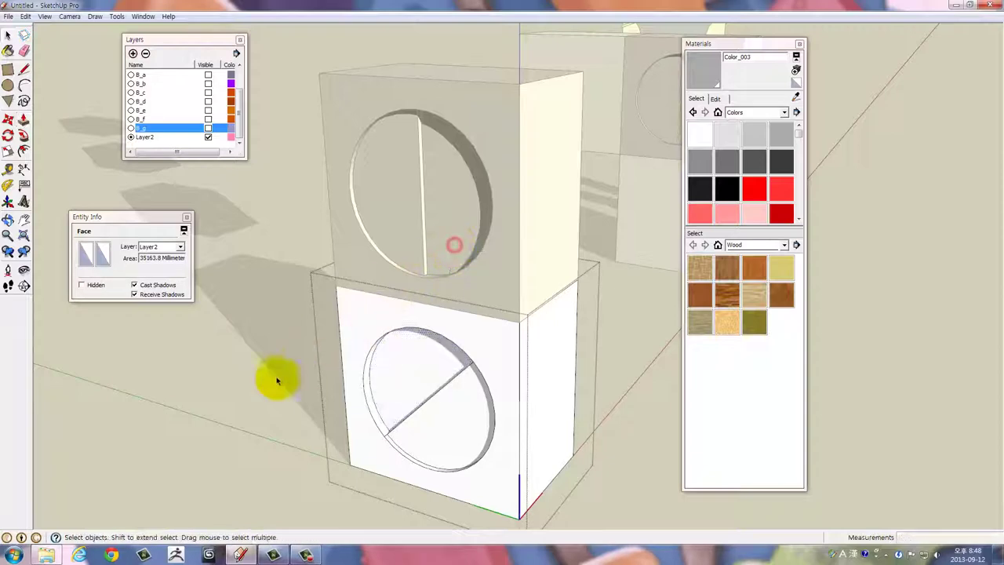
pyautogui.moveTo(276, 377); pyautogui.dragTo(411, 399)
pyautogui.scroll(-3)
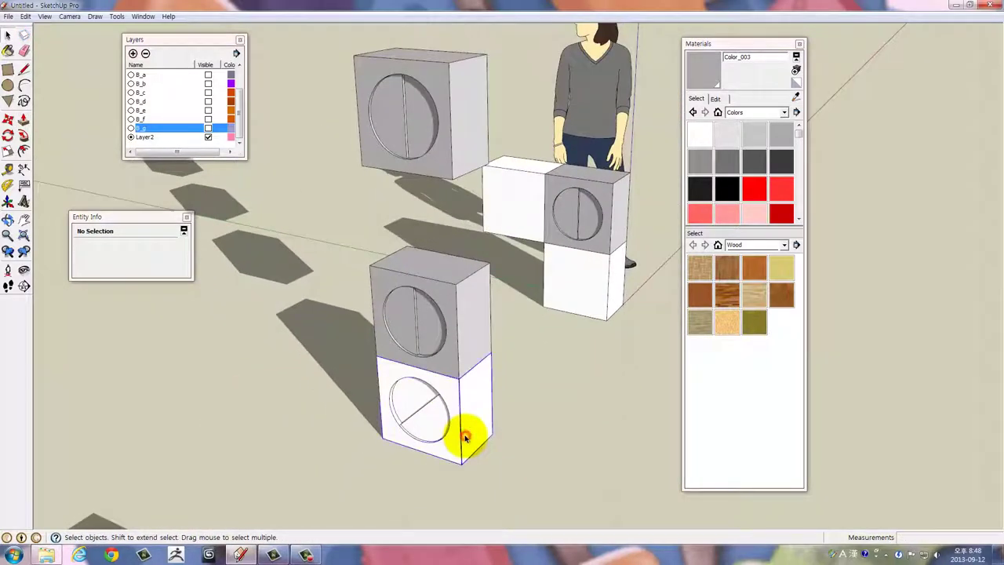
# Copy the white box twice onto the top of the column
pyautogui.click(465, 437)
pyautogui.click(463, 469)
pyautogui.press('ctrl')
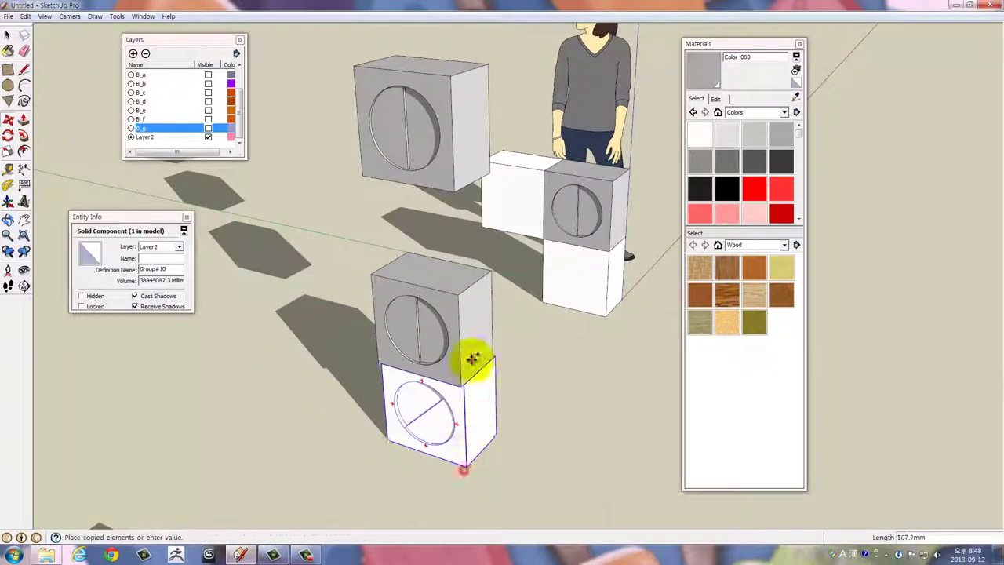
pyautogui.click(454, 294)
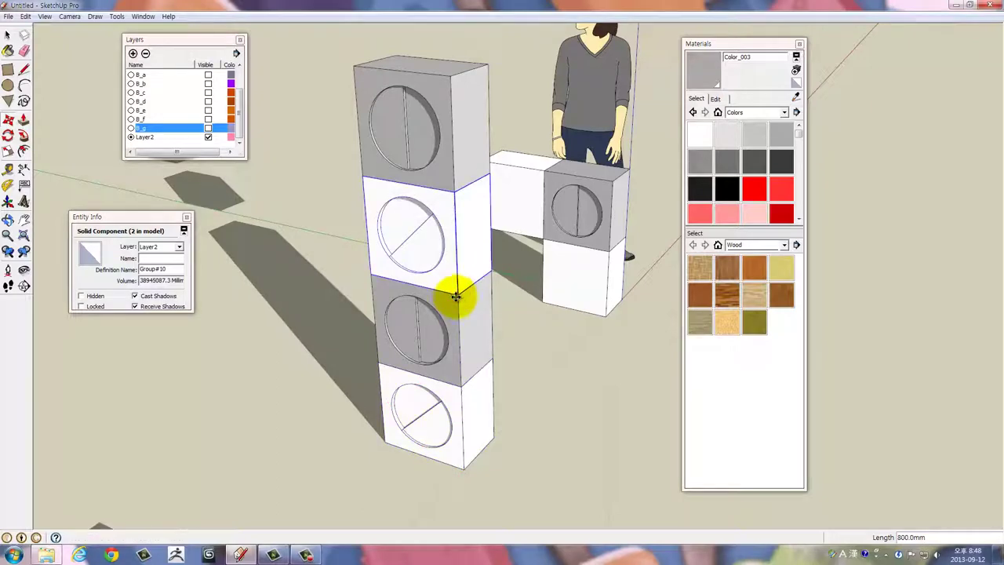
pyautogui.click(458, 278)
pyautogui.press('ctrl')
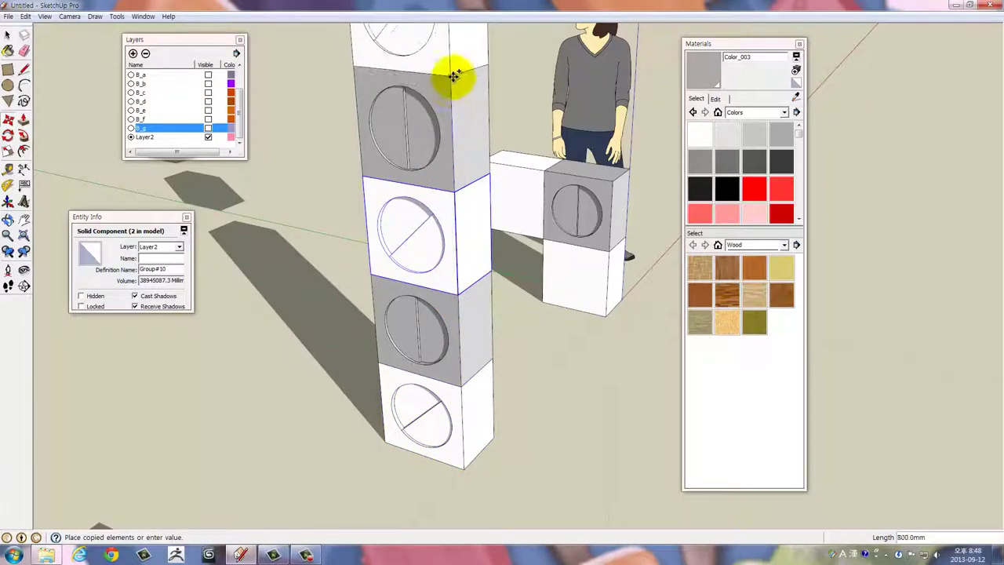
pyautogui.click(452, 76)
pyautogui.moveTo(465, 94); pyautogui.dragTo(513, 301)
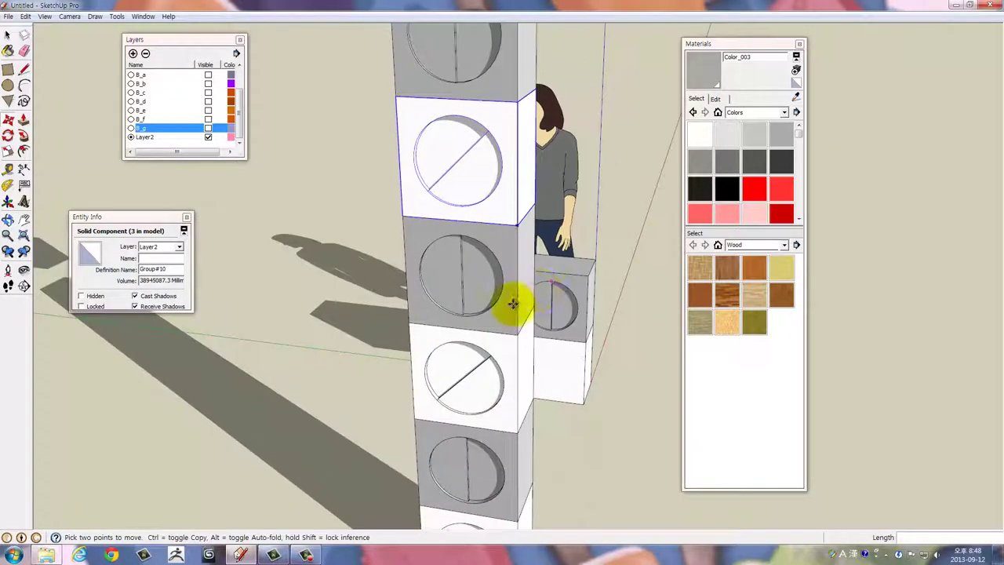
pyautogui.moveTo(520, 384); pyautogui.dragTo(496, 372)
pyautogui.press('space')
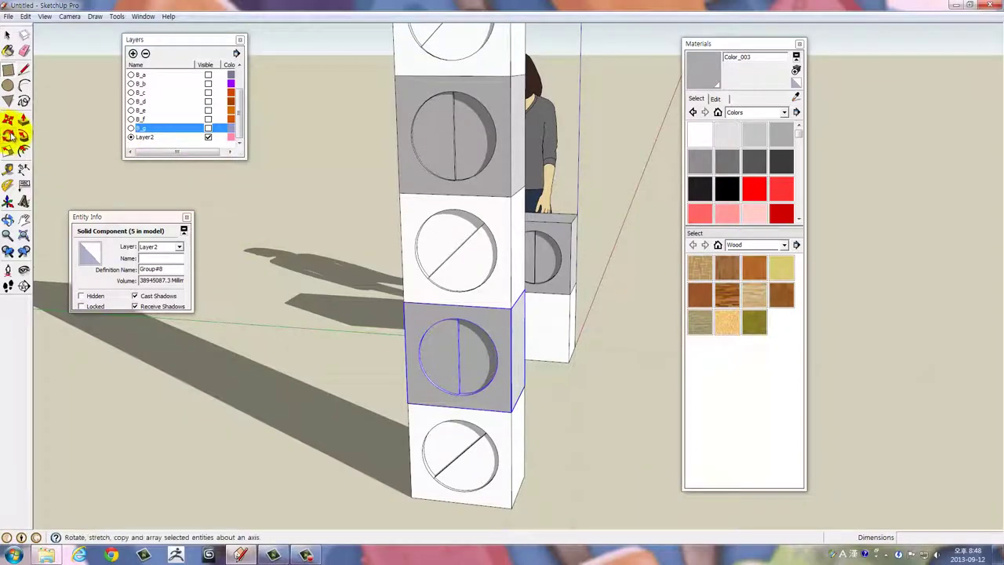
# Turn the grey box's emblem a quarter turn
pyautogui.click(10, 136)
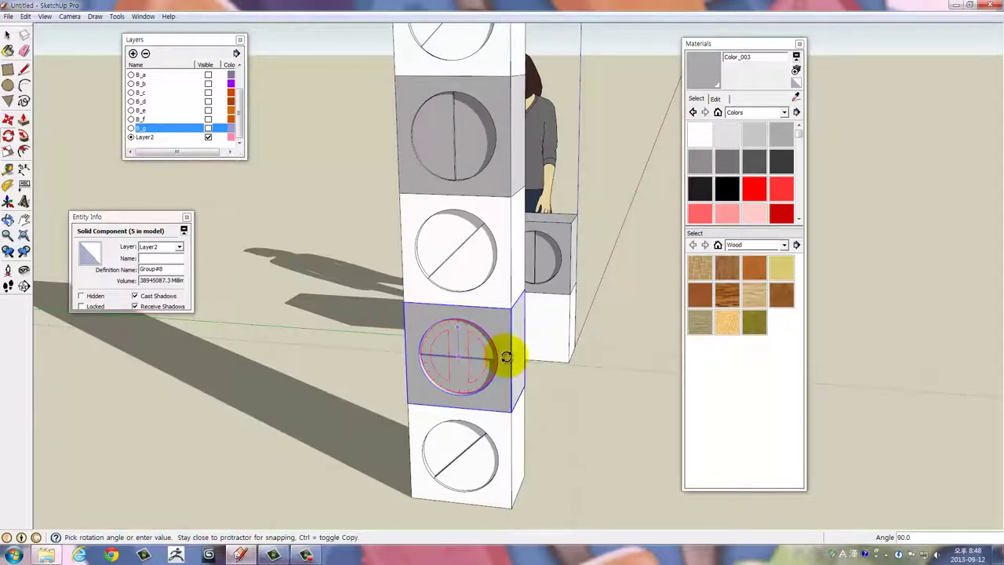
pyautogui.moveTo(496, 318); pyautogui.dragTo(511, 363)
pyautogui.press('space')
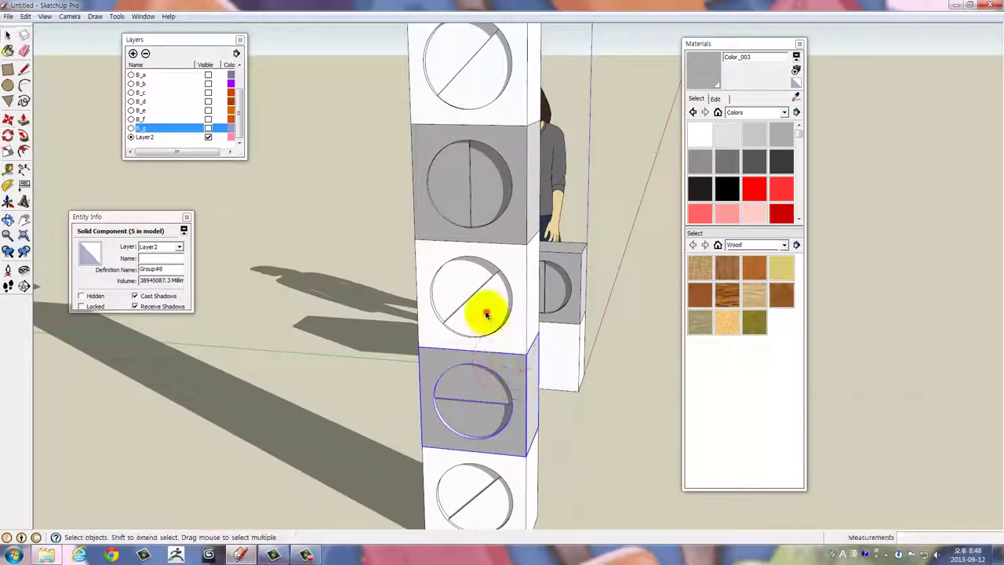
# Rotate the white box above it 90° about the emblem's centre
pyautogui.click(526, 315)
pyautogui.moveTo(497, 321); pyautogui.dragTo(399, 419)
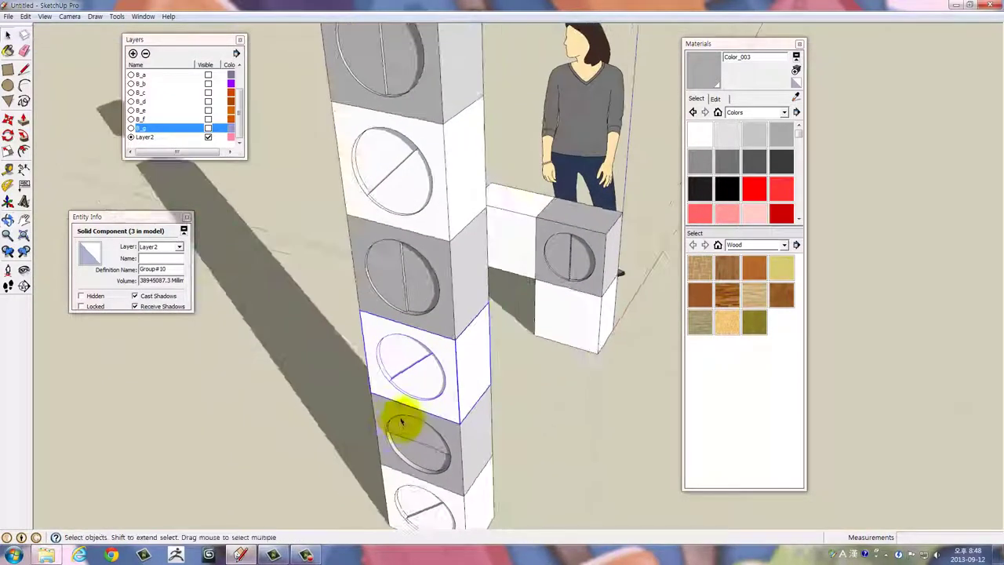
pyautogui.scroll(-3)
pyautogui.scroll(3)
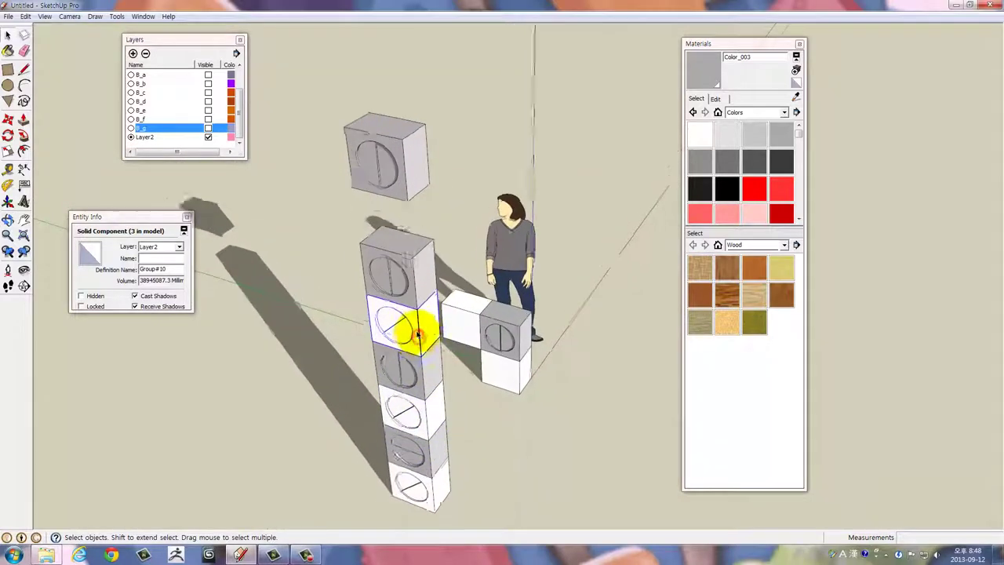
pyautogui.moveTo(410, 331); pyautogui.dragTo(417, 331)
pyautogui.scroll(3)
pyautogui.click(8, 135)
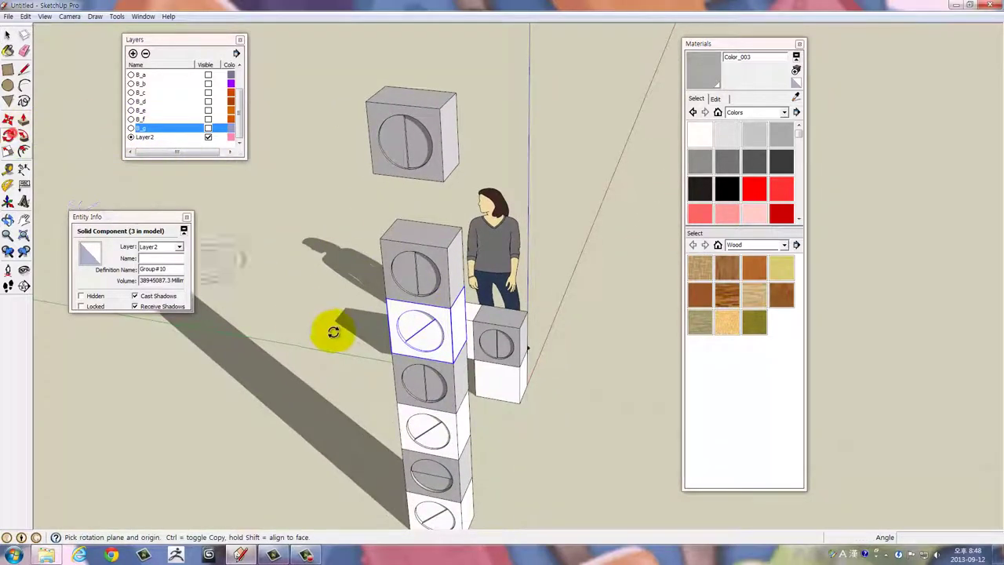
pyautogui.scroll(3)
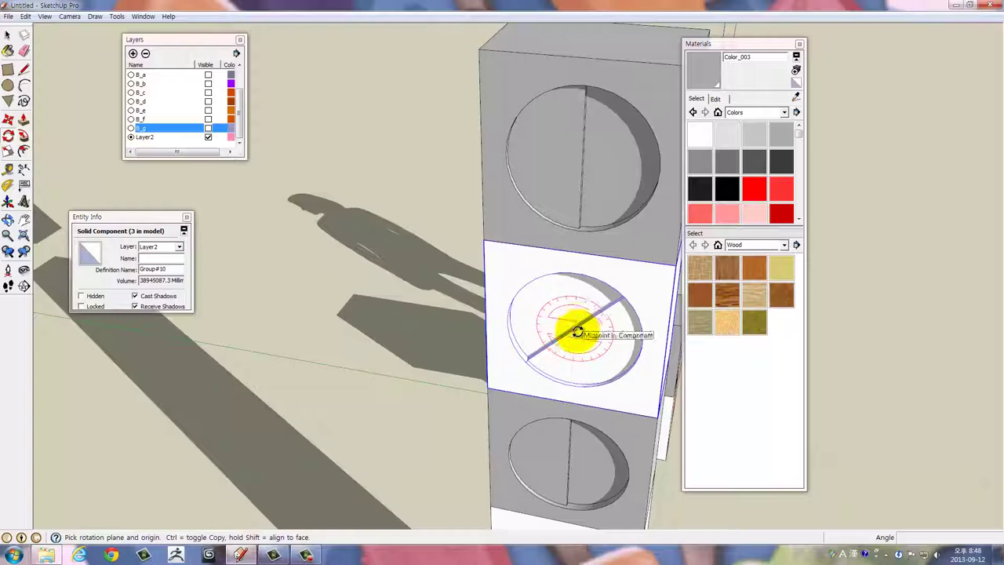
pyautogui.click(577, 334)
pyautogui.click(596, 307)
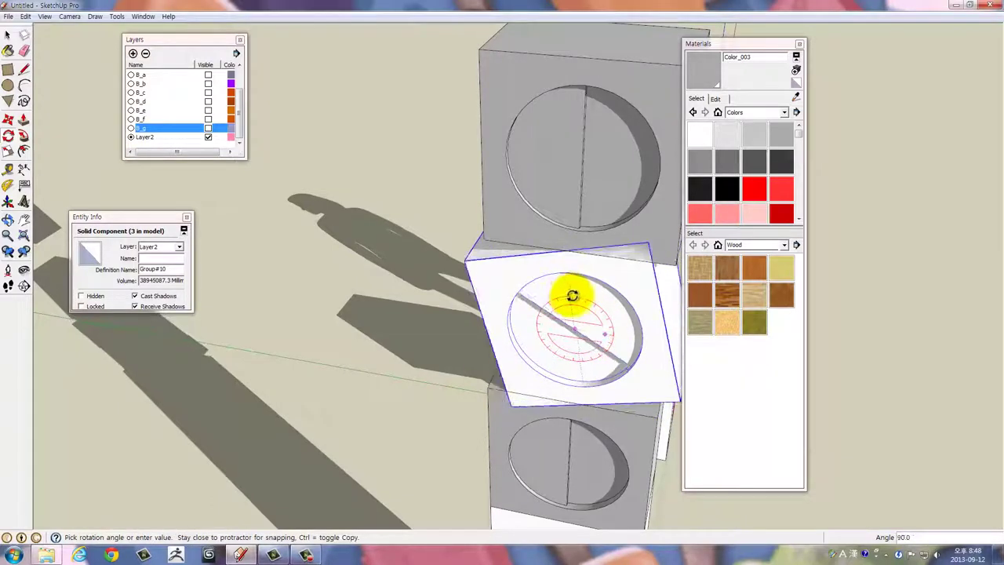
pyautogui.click(572, 295)
pyautogui.scroll(-3)
pyautogui.scroll(3)
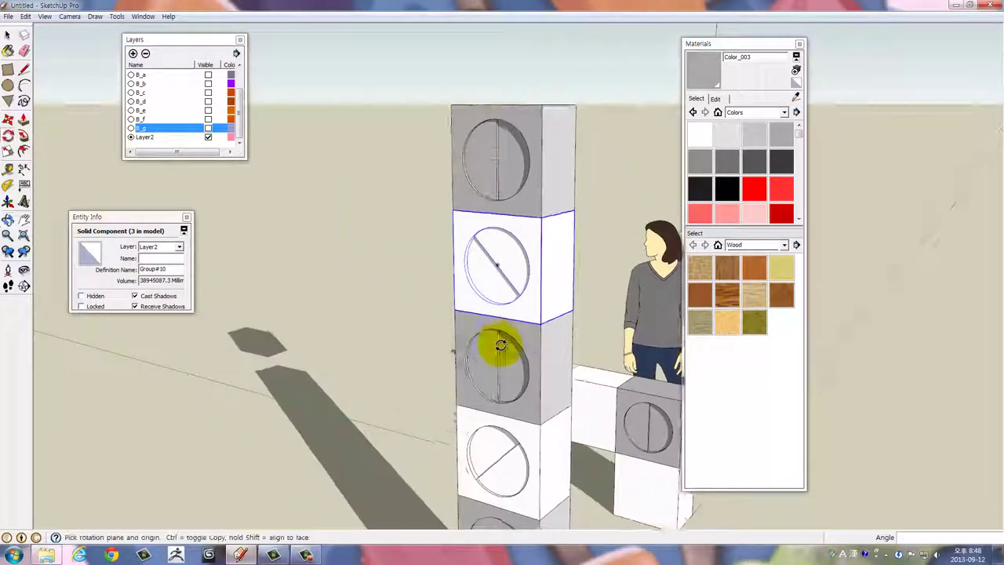
pyautogui.scroll(-3)
pyautogui.moveTo(466, 347); pyautogui.dragTo(445, 333)
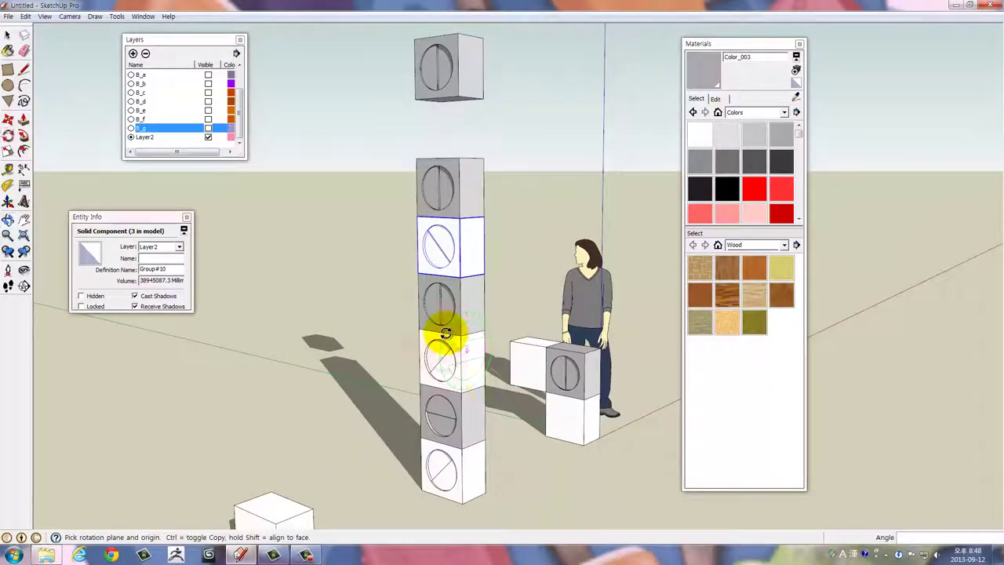
pyautogui.press('space')
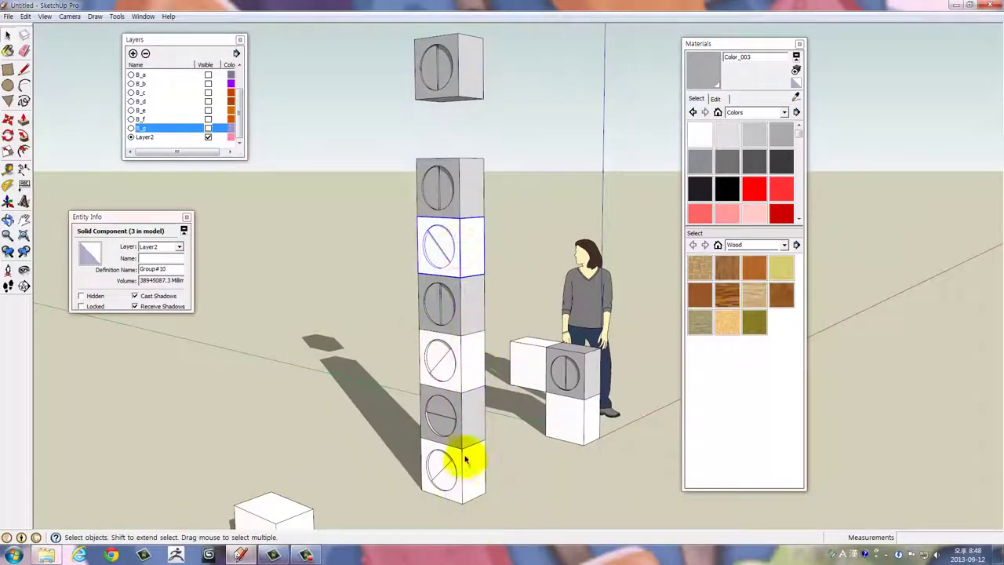
# Copy the bottom cube onto the top of the column and select all its boxes
pyautogui.press('m')
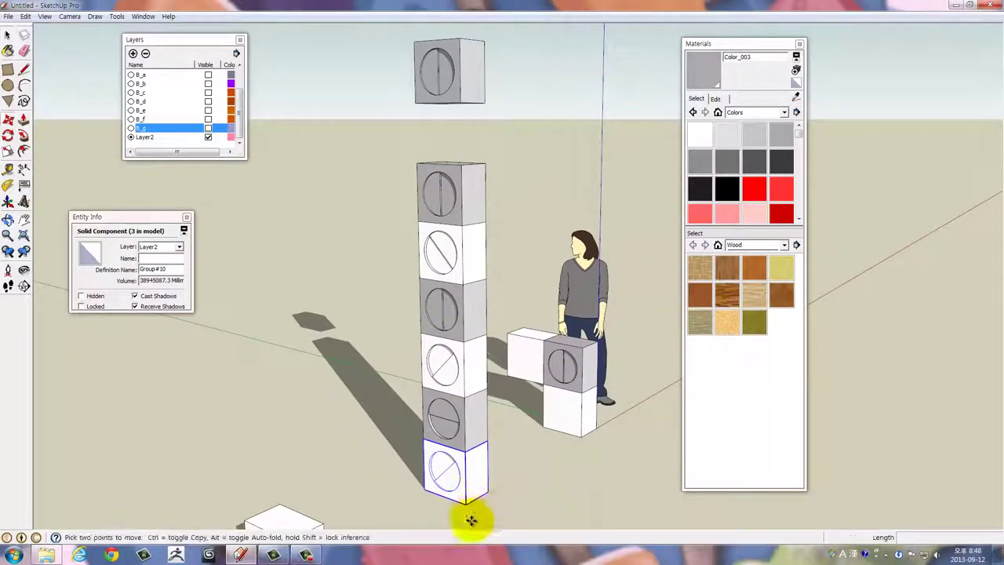
pyautogui.click(466, 499)
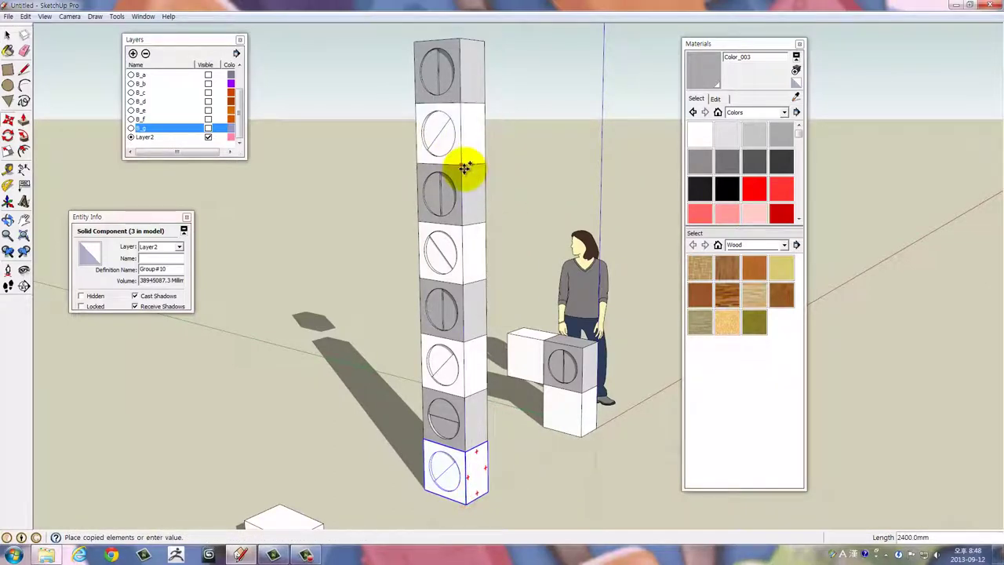
pyautogui.click(466, 168)
pyautogui.moveTo(470, 191); pyautogui.dragTo(455, 359)
pyautogui.press('space')
pyautogui.moveTo(478, 485); pyautogui.dragTo(408, 139)
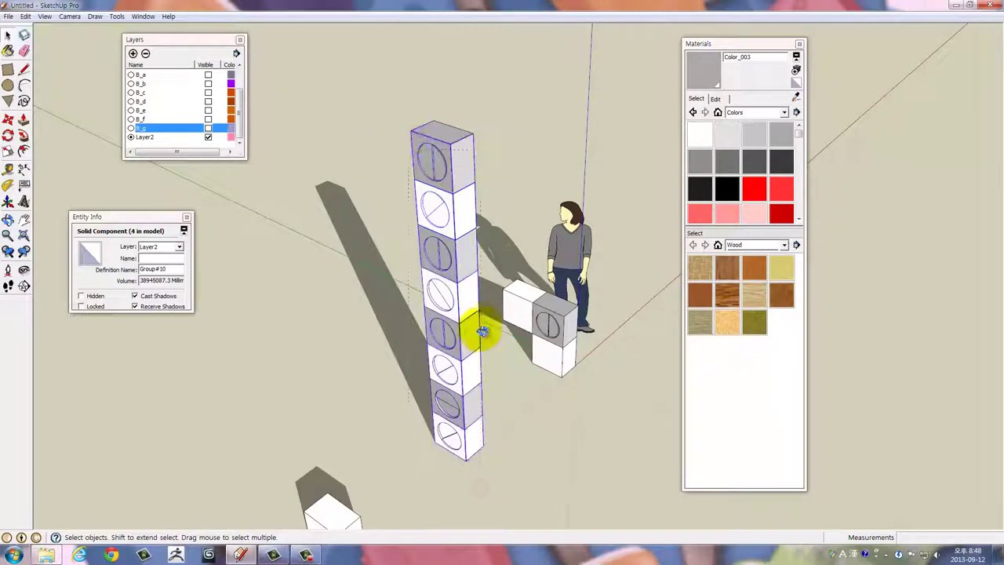
# Copy the selected column and place it beside the original
pyautogui.scroll(3)
pyautogui.scroll(3)
pyautogui.moveTo(482, 463); pyautogui.dragTo(513, 470)
pyautogui.press('m')
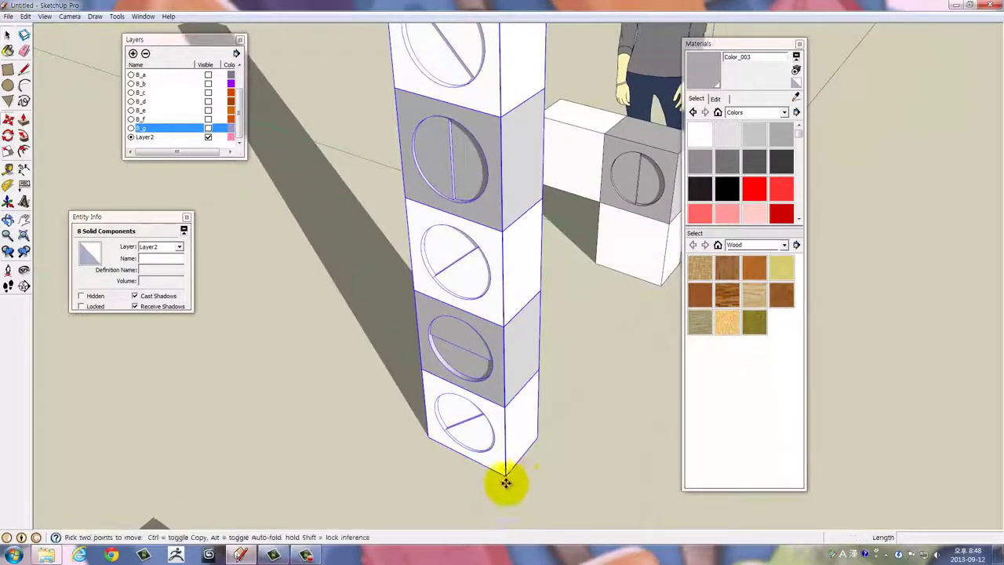
pyautogui.click(505, 477)
pyautogui.press('ctrl')
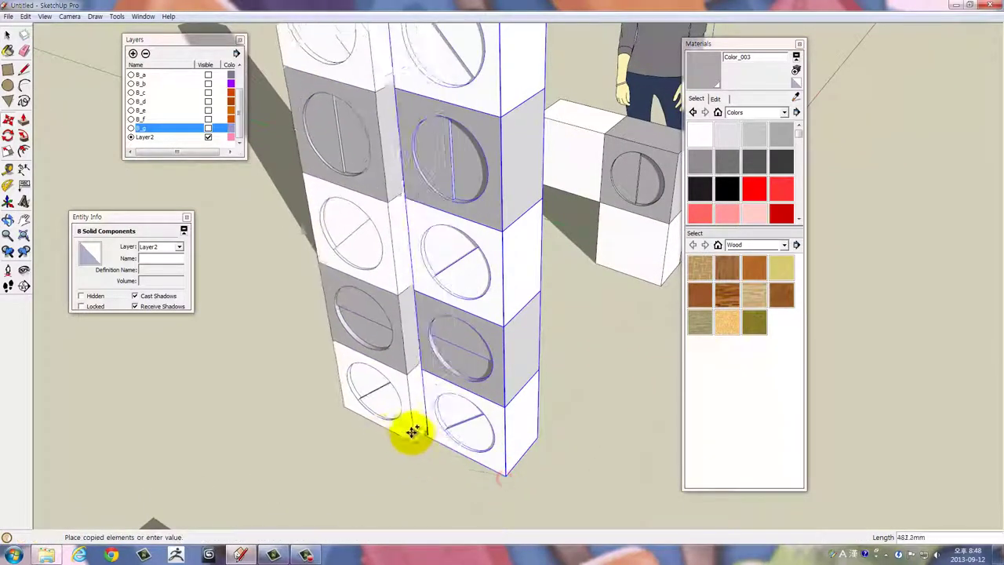
pyautogui.click(428, 441)
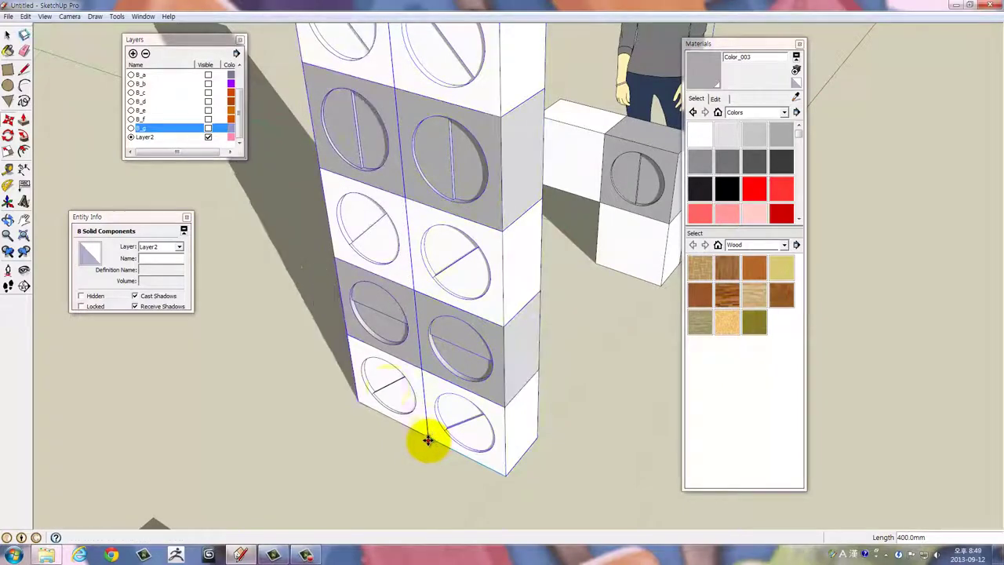
pyautogui.moveTo(426, 439); pyautogui.dragTo(464, 421)
pyautogui.scroll(3)
pyautogui.scroll(-3)
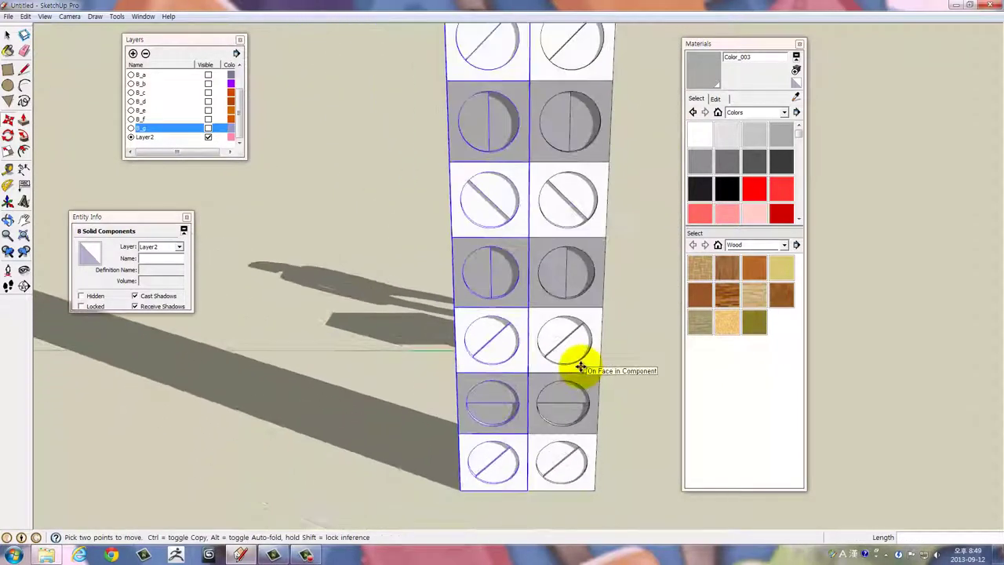
pyautogui.moveTo(539, 303); pyautogui.dragTo(439, 325)
pyautogui.press('space')
# Mirror the boxes of the copied column, then clear the selection
pyautogui.rightClick(439, 296)
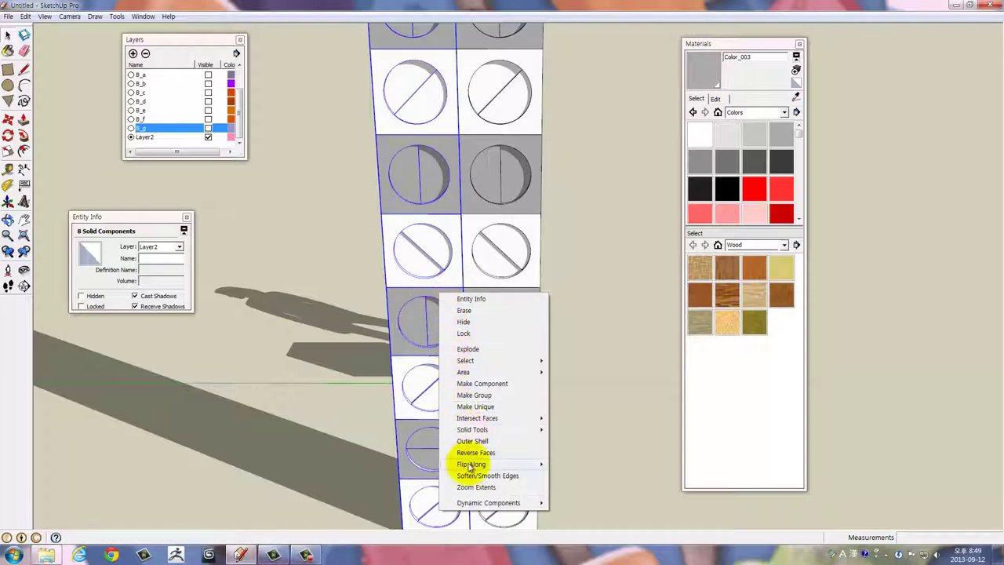
pyautogui.moveTo(471, 464)
pyautogui.click(417, 476)
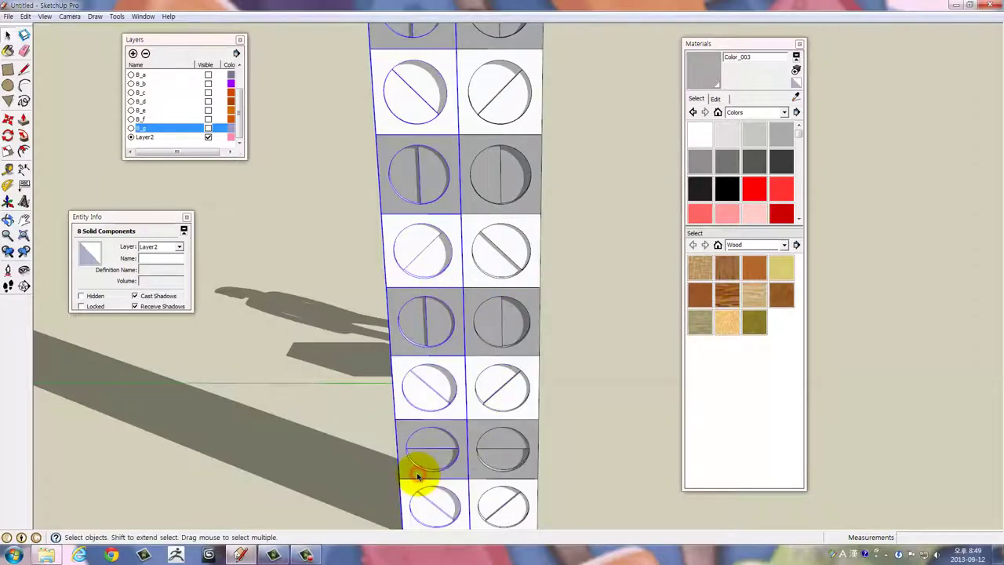
pyautogui.moveTo(433, 438); pyautogui.dragTo(361, 266)
pyautogui.click(549, 148)
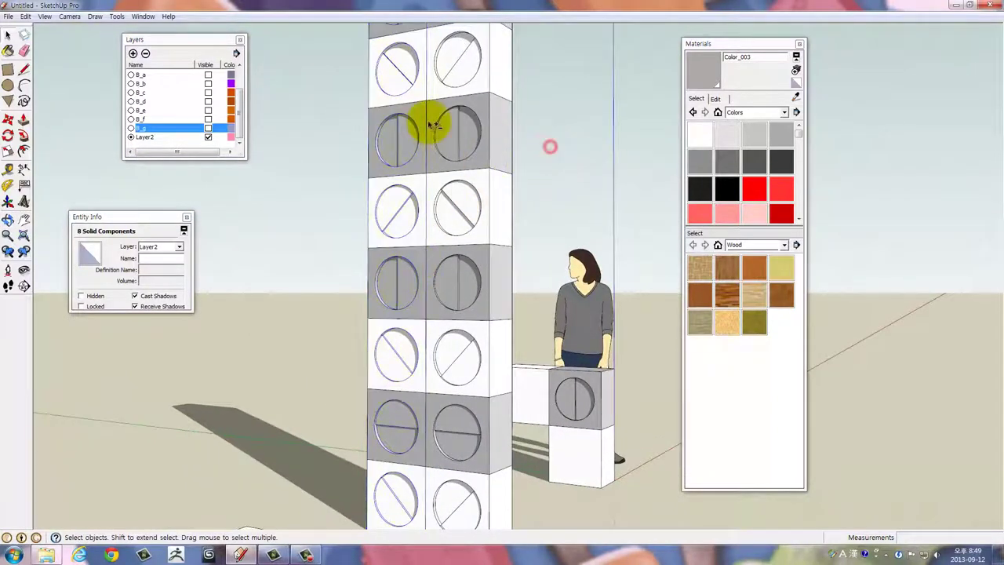
pyautogui.moveTo(426, 123); pyautogui.dragTo(410, 459)
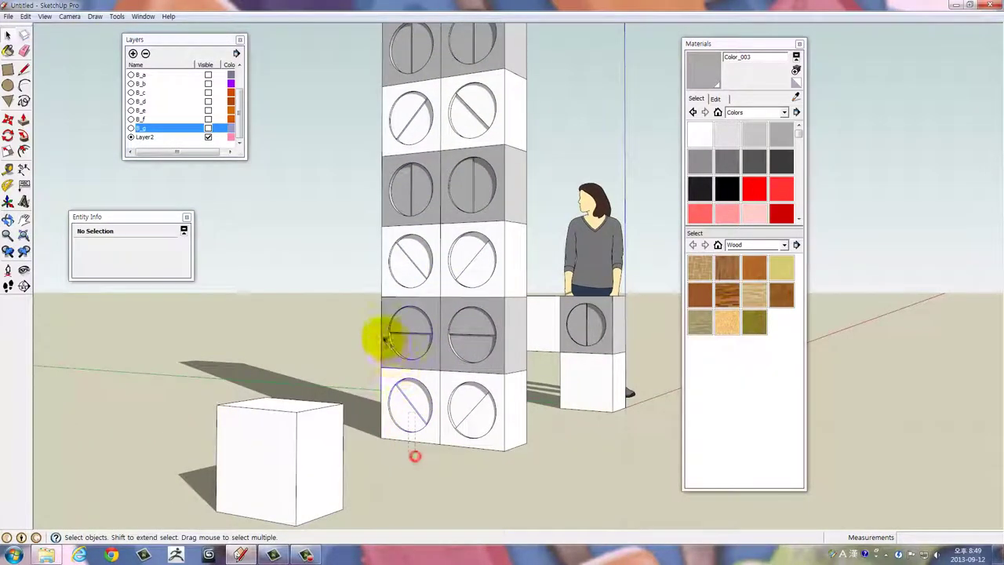
# Rotate the two lower bricks of the left column 180°
pyautogui.moveTo(384, 339); pyautogui.dragTo(403, 370)
pyautogui.moveTo(403, 369); pyautogui.dragTo(369, 345)
pyautogui.click(7, 134)
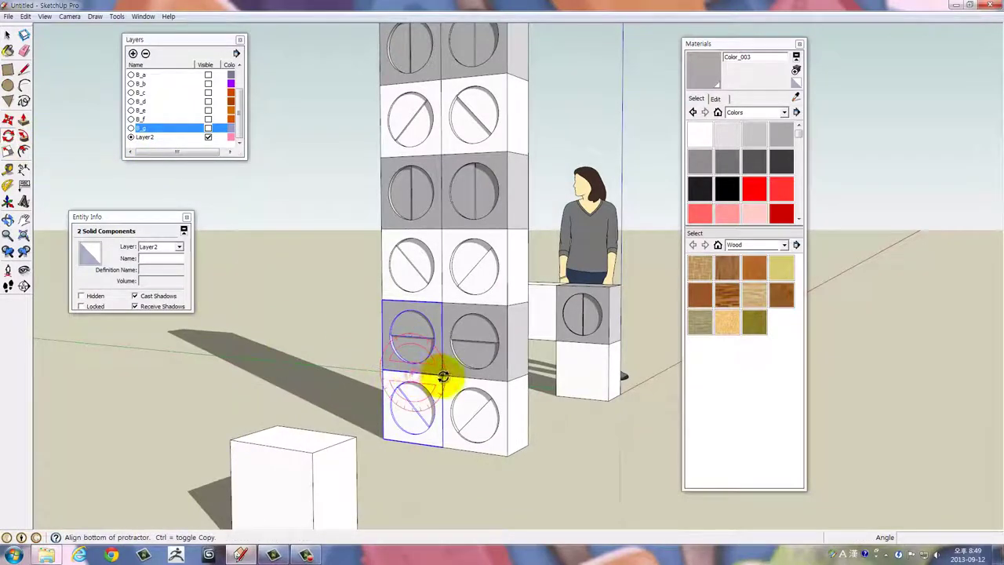
pyautogui.click(443, 376)
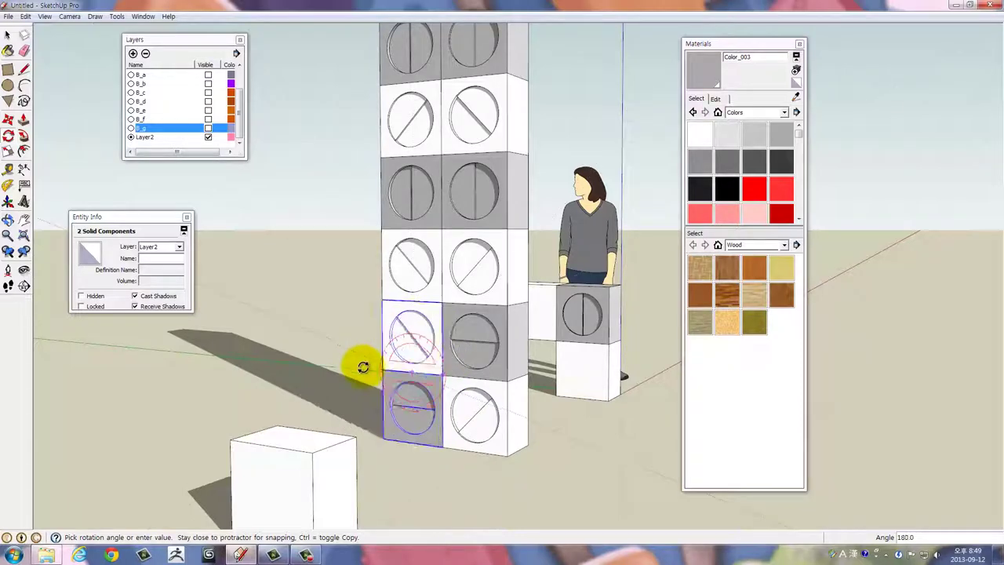
pyautogui.moveTo(416, 305); pyautogui.dragTo(444, 354)
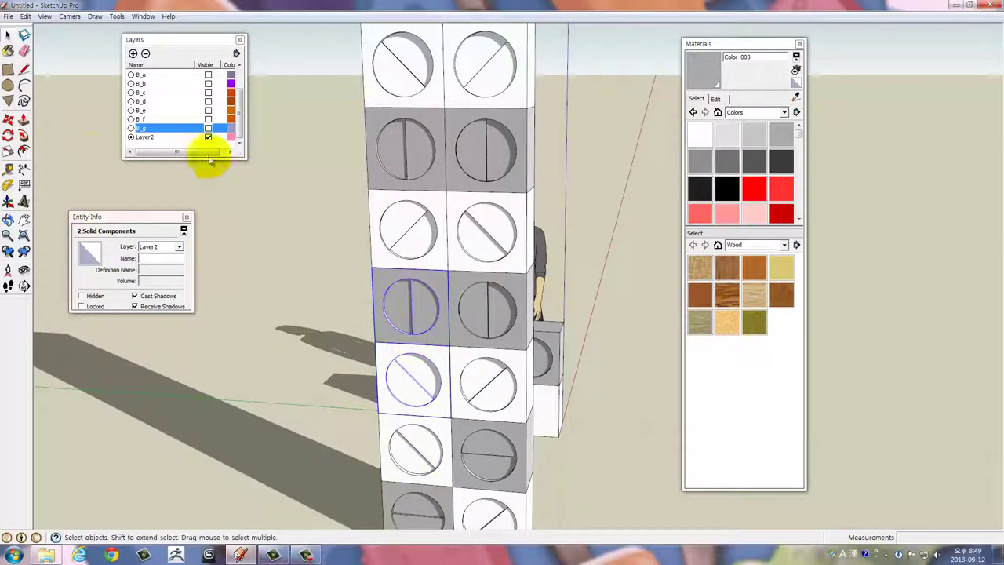
pyautogui.press('q')
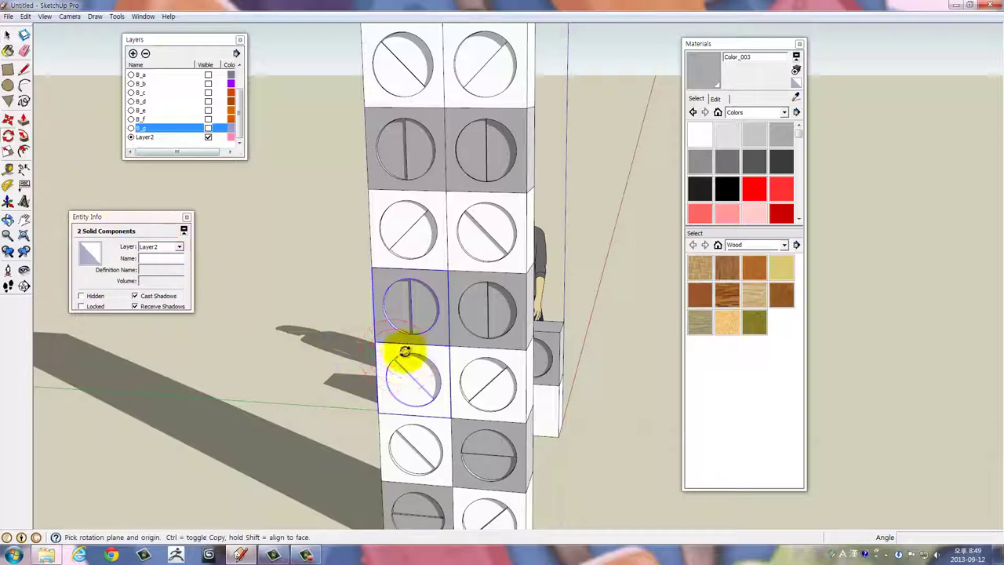
pyautogui.click(452, 349)
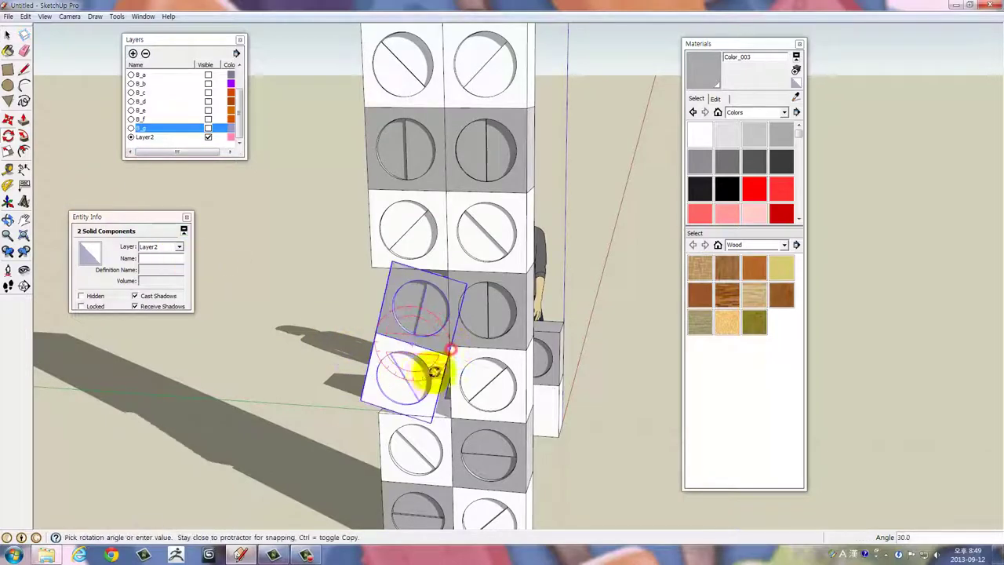
pyautogui.moveTo(411, 316); pyautogui.dragTo(427, 331)
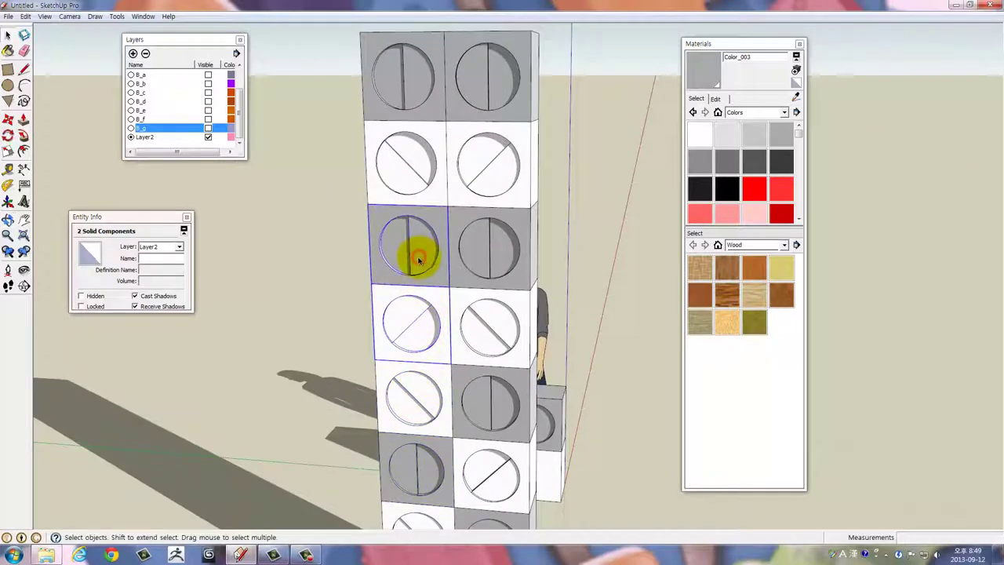
pyautogui.click(445, 288)
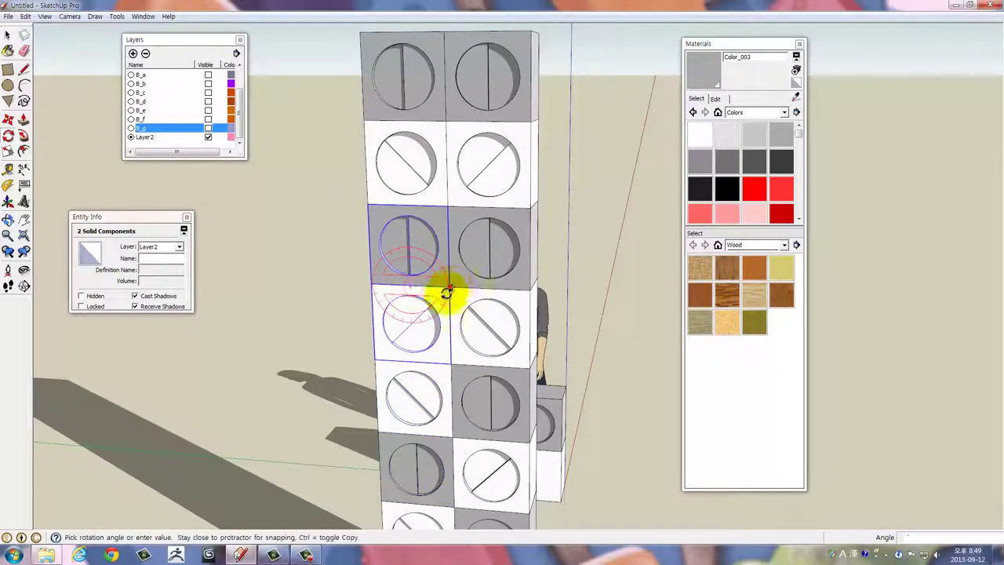
pyautogui.click(396, 279)
pyautogui.moveTo(418, 250); pyautogui.dragTo(415, 386)
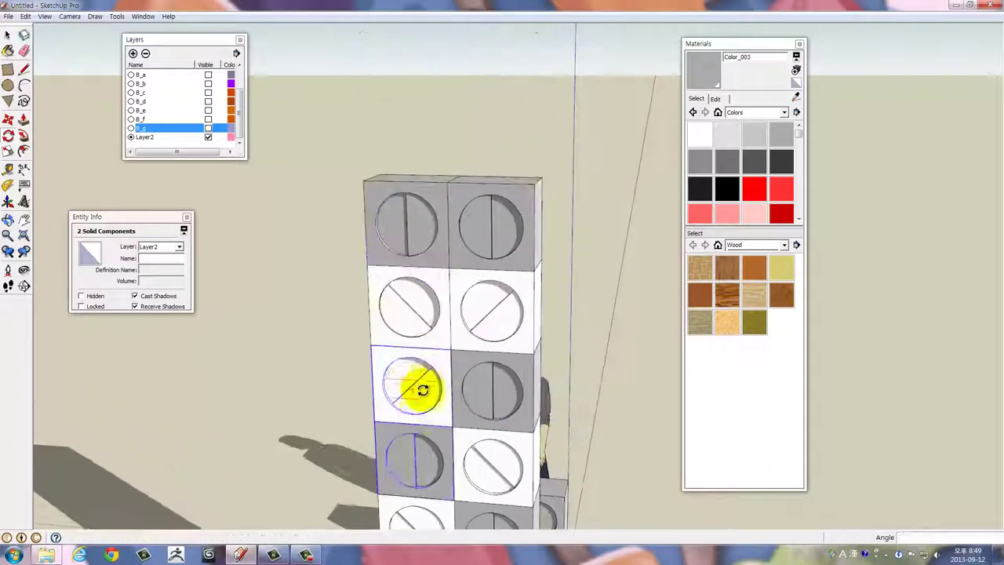
pyautogui.press('space')
# Rotate the top-left brick and the one below it 180°
pyautogui.click(415, 313)
pyautogui.click(414, 225)
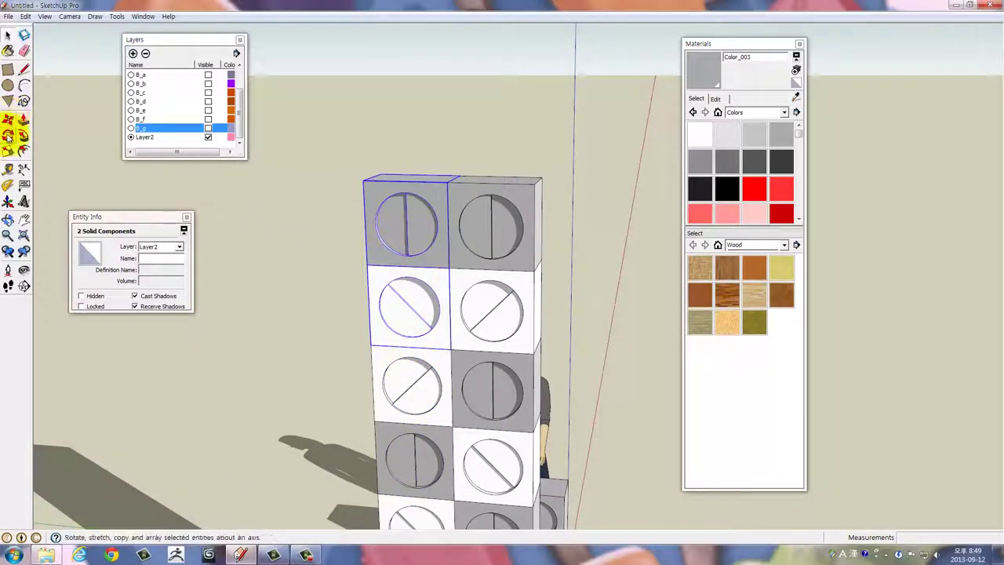
pyautogui.click(8, 136)
pyautogui.click(413, 275)
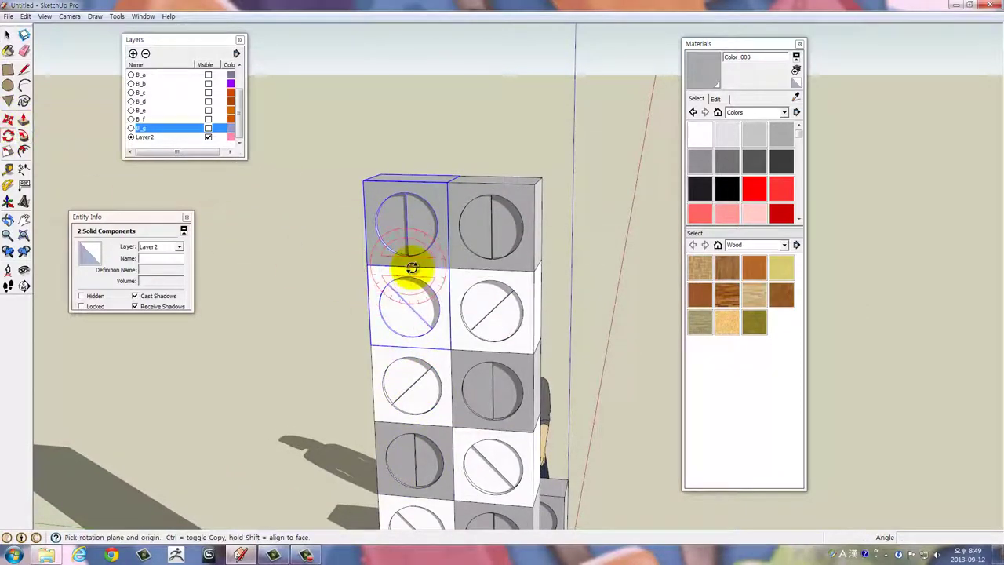
pyautogui.click(447, 271)
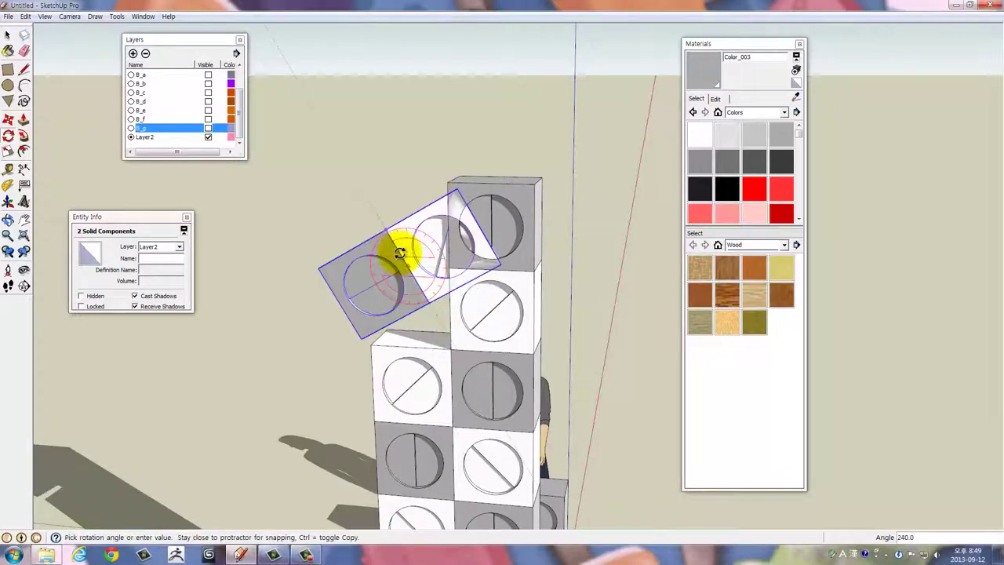
pyautogui.click(413, 284)
pyautogui.moveTo(413, 284); pyautogui.dragTo(403, 313)
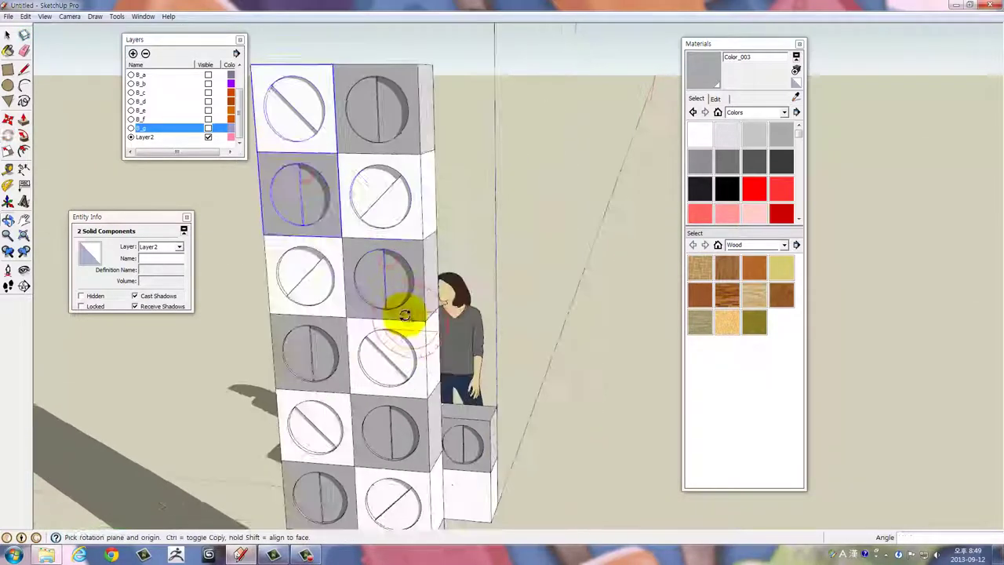
pyautogui.press('space')
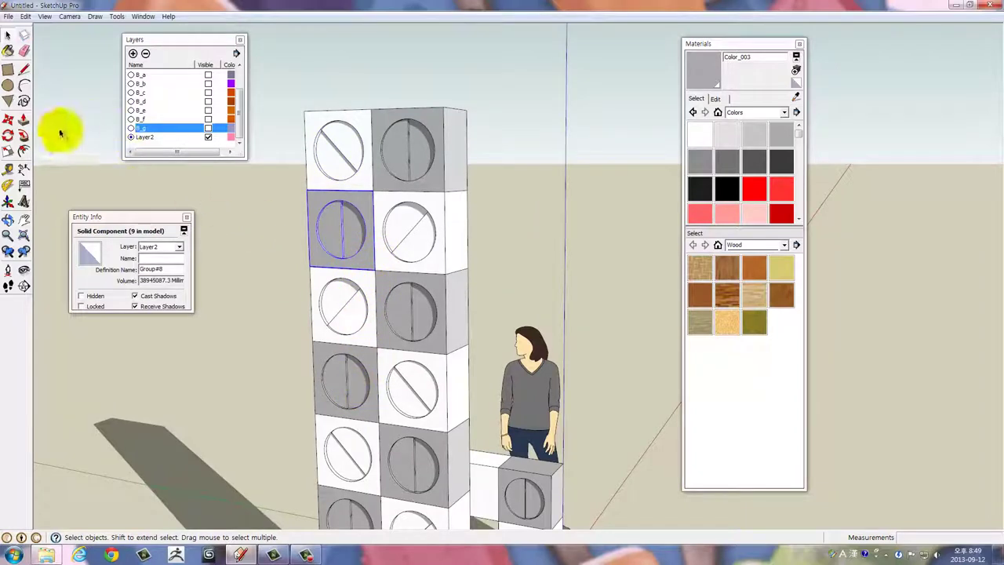
# Turn another brick's emblem 90° so its split line is horizontal
pyautogui.click(7, 134)
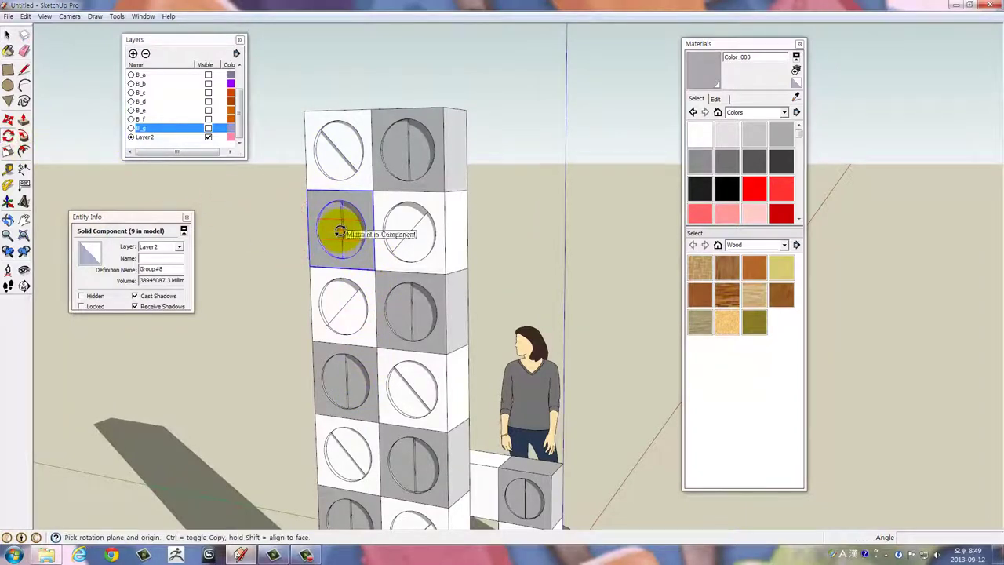
pyautogui.click(340, 231)
pyautogui.click(380, 232)
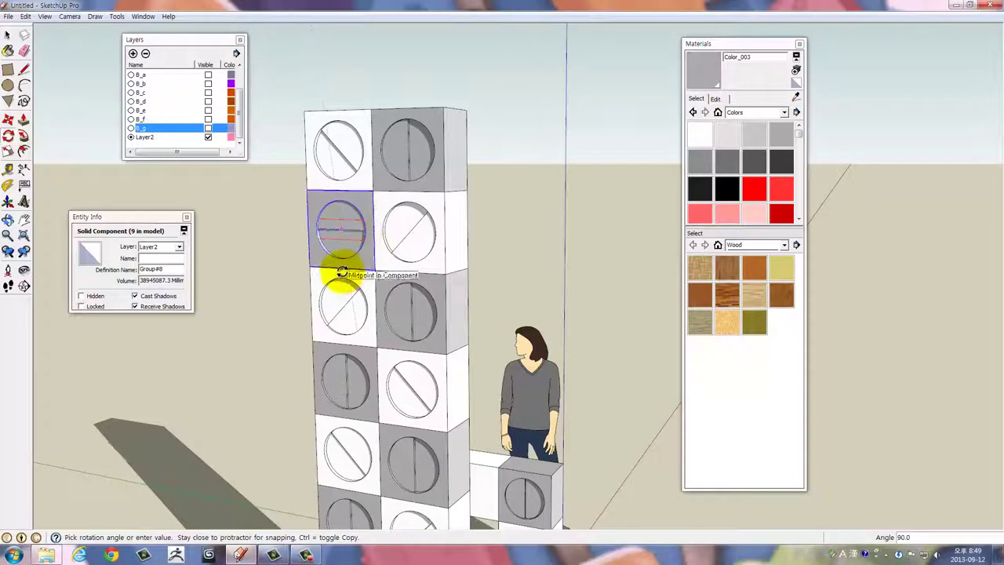
pyautogui.click(342, 273)
pyautogui.moveTo(411, 359); pyautogui.dragTo(353, 312)
pyautogui.press('space')
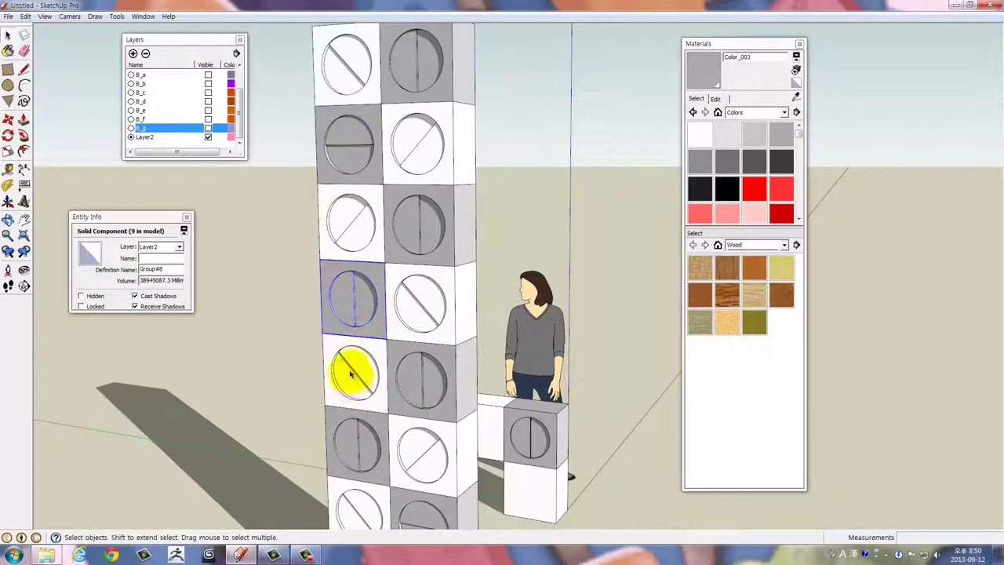
# Turn one more brick 270° to vary its emblem direction
pyautogui.click(7, 135)
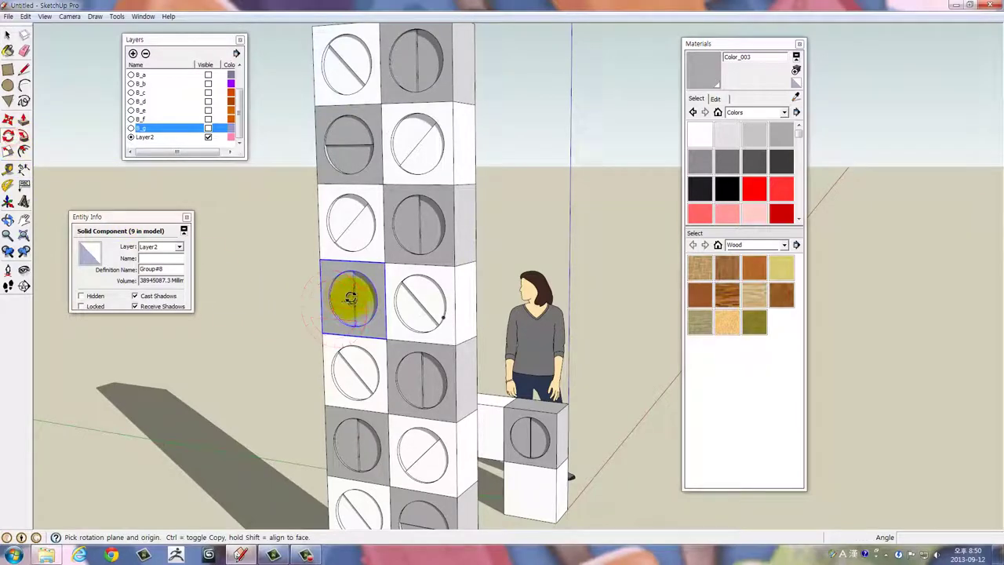
pyautogui.click(382, 304)
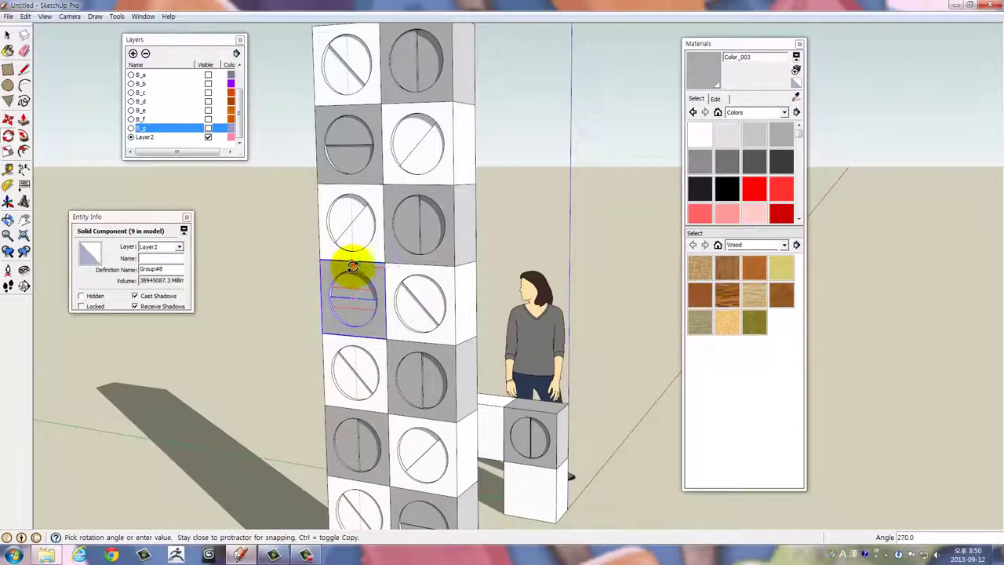
pyautogui.click(350, 269)
pyautogui.moveTo(398, 385); pyautogui.dragTo(395, 359)
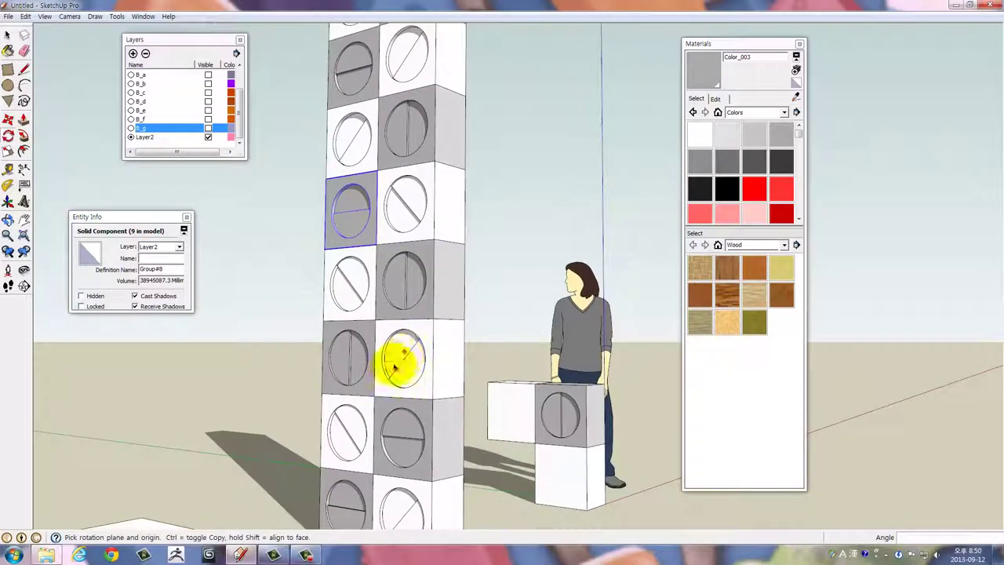
pyautogui.press('space')
pyautogui.moveTo(358, 414); pyautogui.dragTo(362, 445)
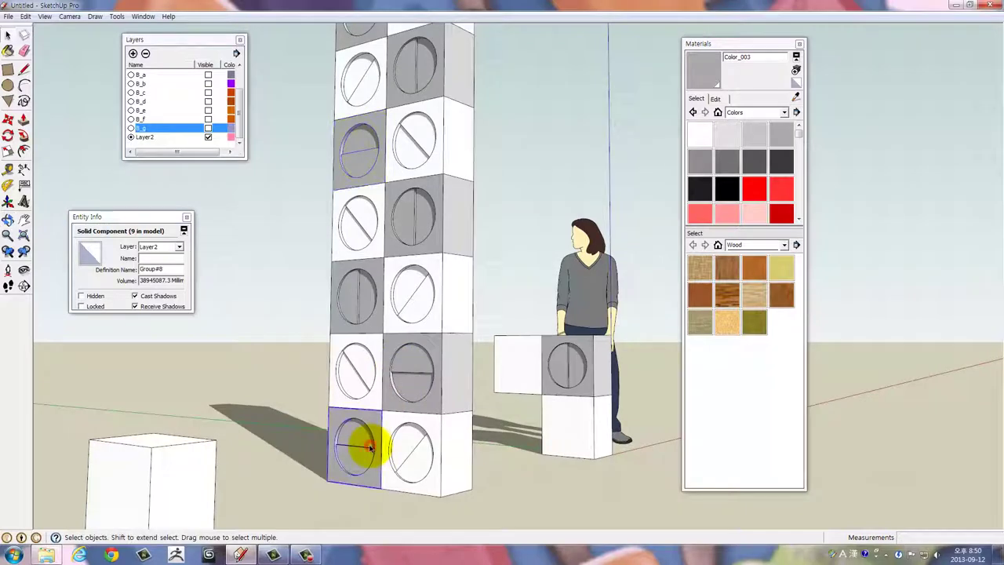
pyautogui.moveTo(410, 376); pyautogui.dragTo(358, 437)
pyautogui.scroll(-3)
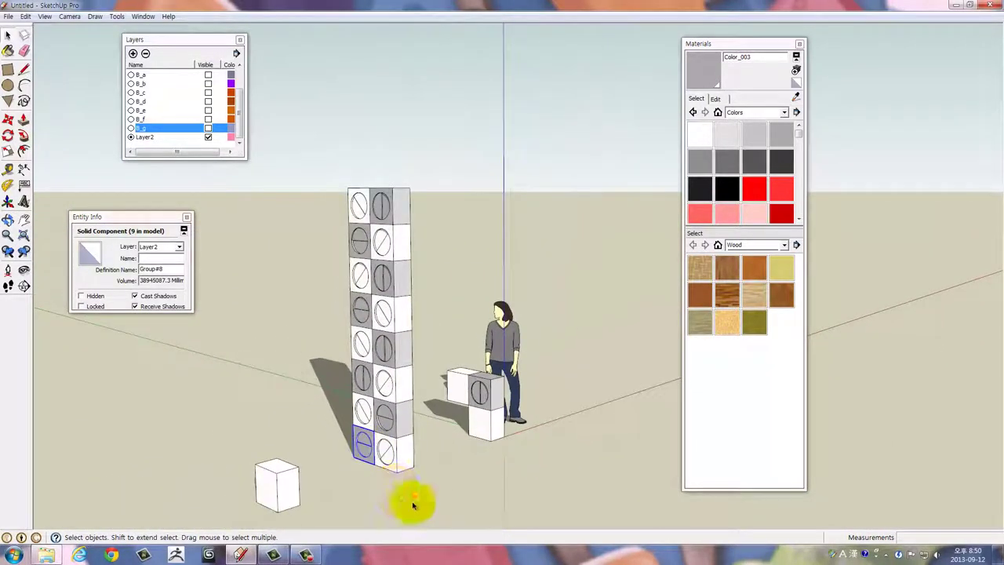
# Copy the 16-brick tower to its left and array it ten times (*10)
pyautogui.moveTo(357, 200); pyautogui.dragTo(370, 298)
pyautogui.moveTo(369, 298); pyautogui.dragTo(426, 523)
pyautogui.press('m')
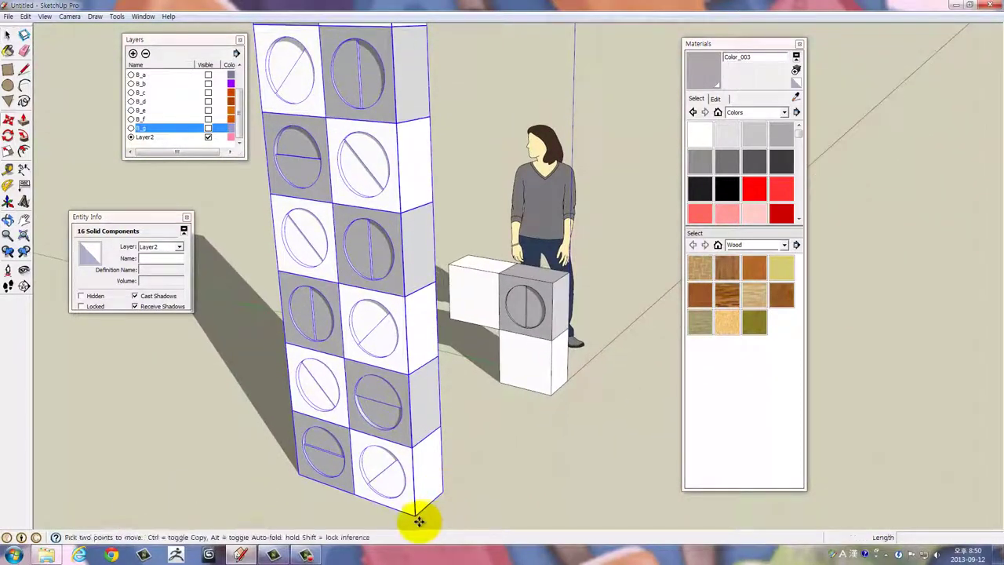
pyautogui.press('ctrl')
pyautogui.click(418, 514)
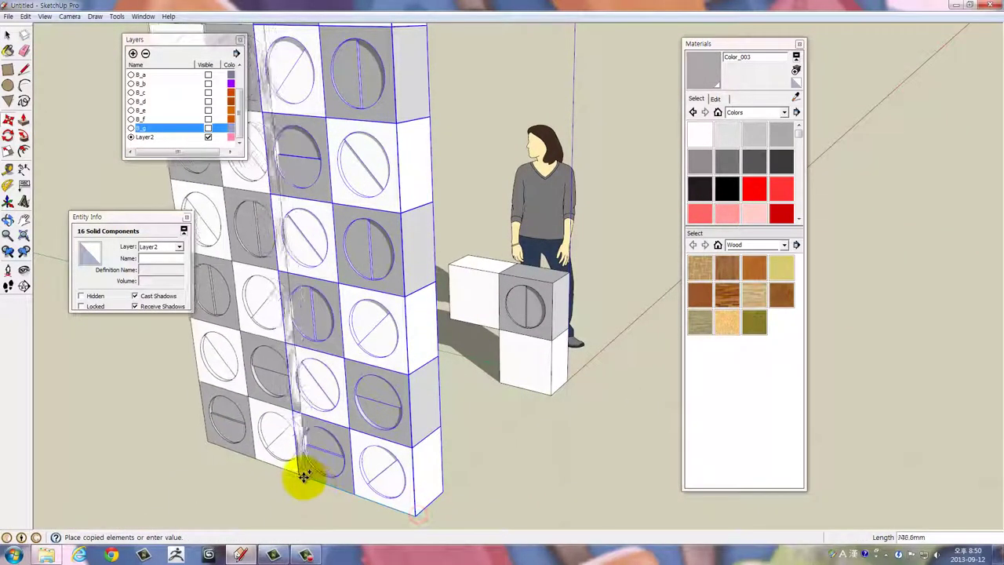
pyautogui.click(296, 471)
pyautogui.moveTo(258, 399); pyautogui.dragTo(445, 486)
pyautogui.write('*10')
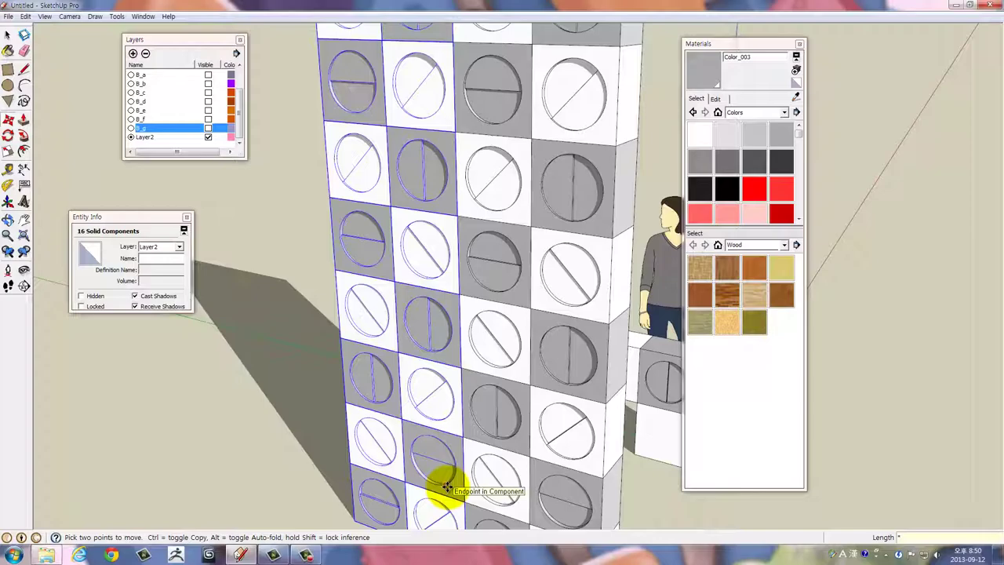
pyautogui.press('Return')
pyautogui.moveTo(411, 317); pyautogui.dragTo(466, 358)
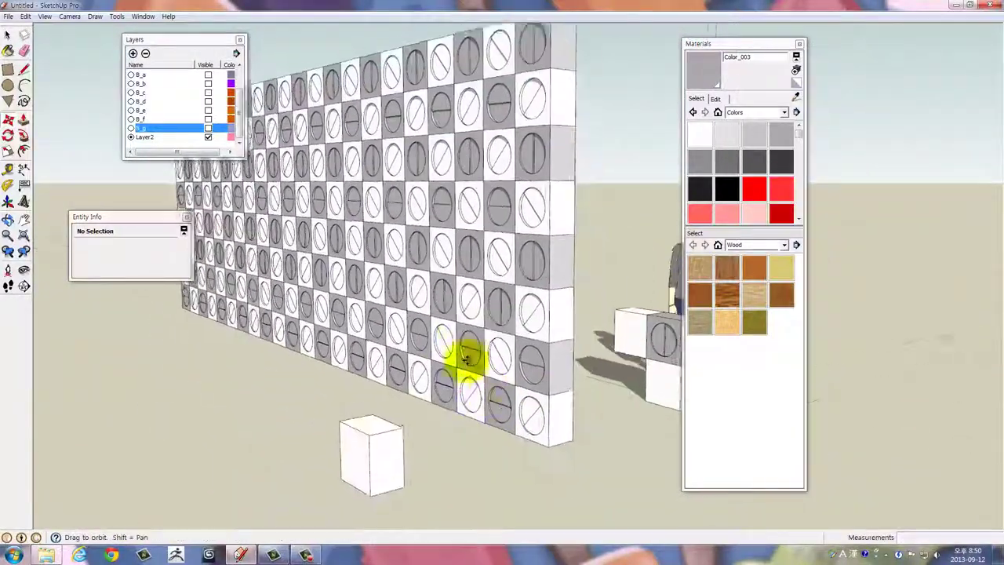
pyautogui.press('space')
# Paint the entire brick wall with the white Color_000 material, then deselect it
pyautogui.tripleClick(505, 395)
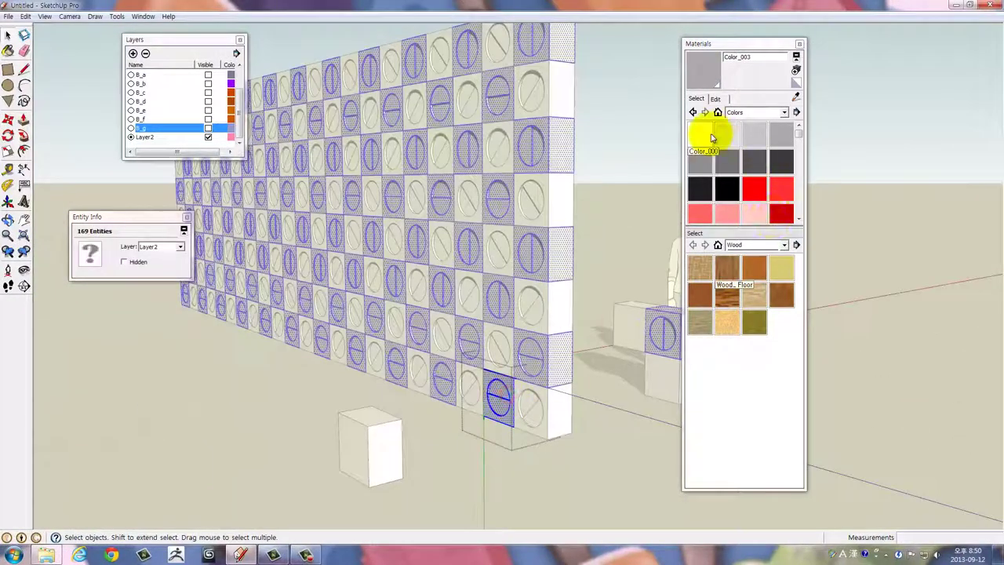
pyautogui.click(700, 135)
pyautogui.click(497, 399)
pyautogui.click(542, 496)
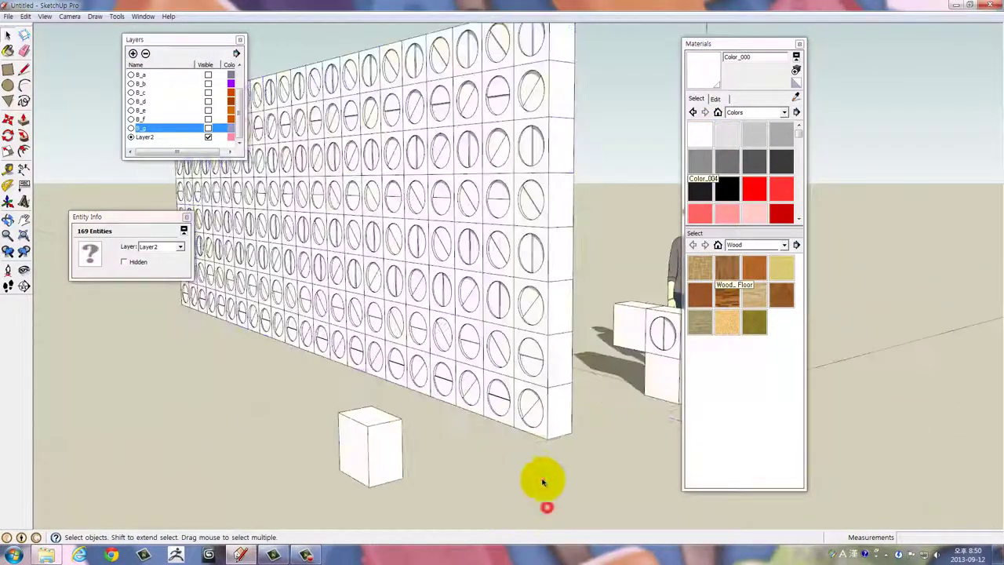
# Orbit around the white wall, move the Materials panel aside, and open the Windows Start menu
pyautogui.moveTo(540, 478); pyautogui.dragTo(464, 408)
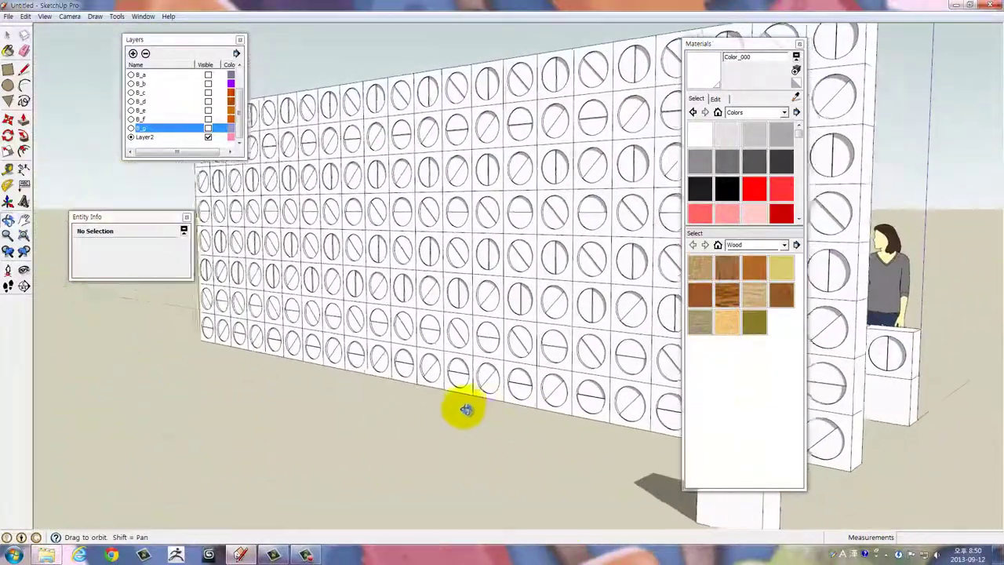
pyautogui.scroll(3)
pyautogui.moveTo(473, 373); pyautogui.dragTo(439, 345)
pyautogui.scroll(3)
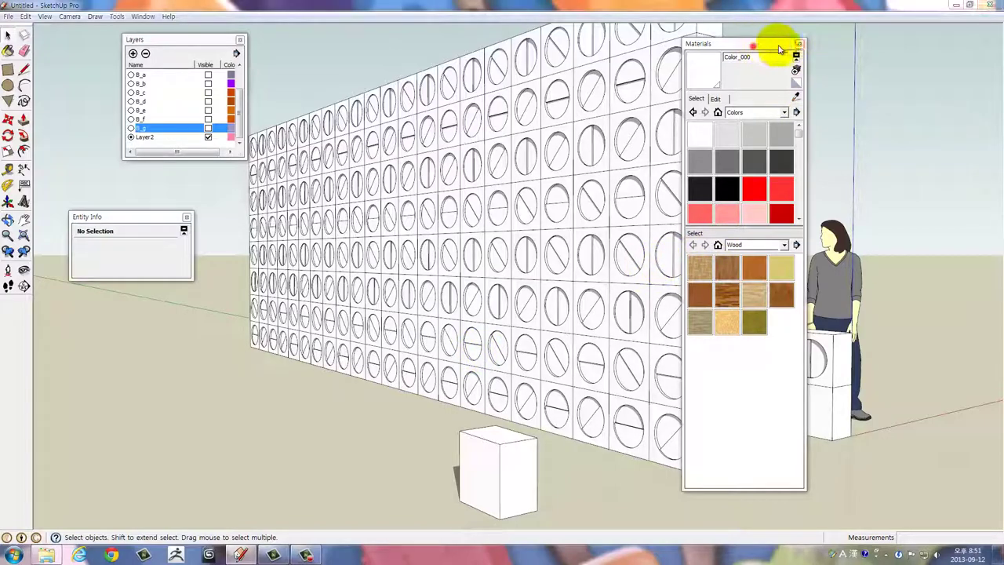
pyautogui.moveTo(774, 45); pyautogui.dragTo(912, 40)
pyautogui.moveTo(466, 285); pyautogui.dragTo(553, 367)
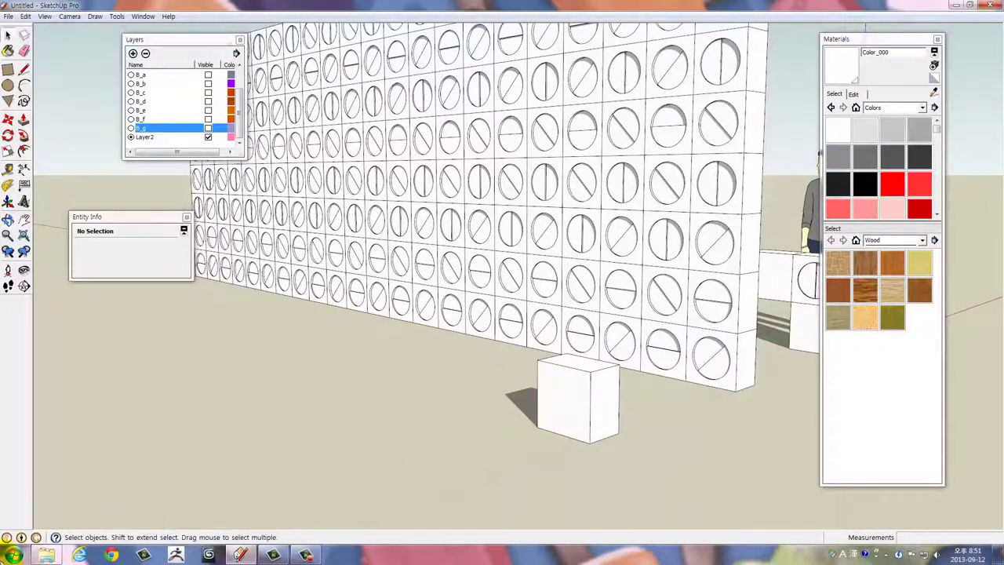
pyautogui.click(10, 557)
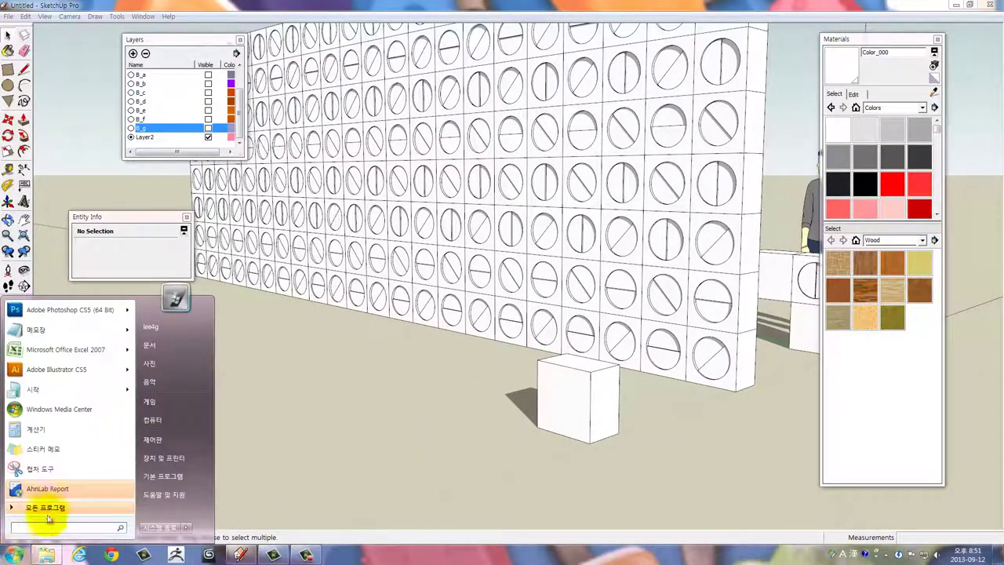
# Launch Photoshop CS5 and open the WoodBlock&BlockA.jpg photo
pyautogui.click(60, 312)
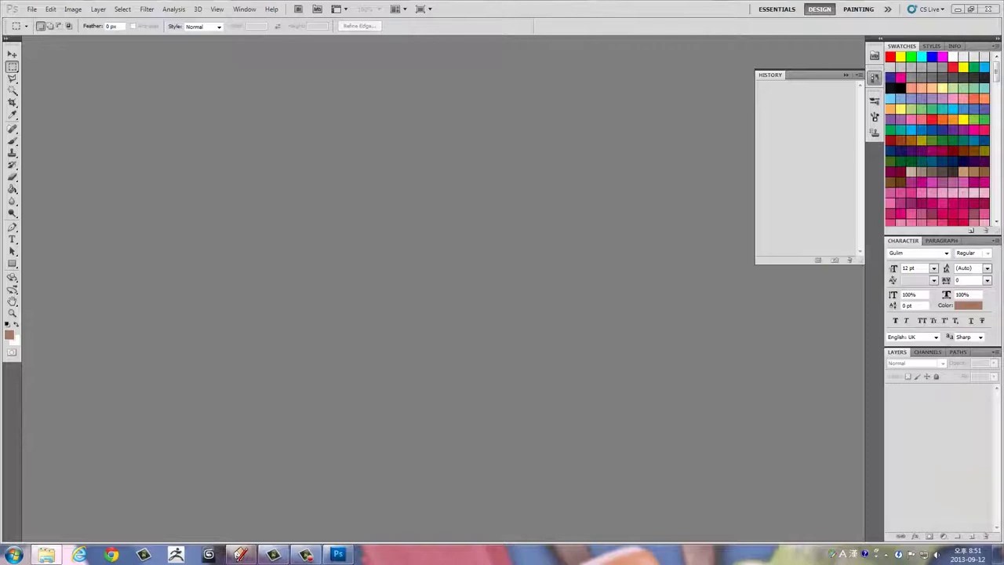
pyautogui.click(32, 9)
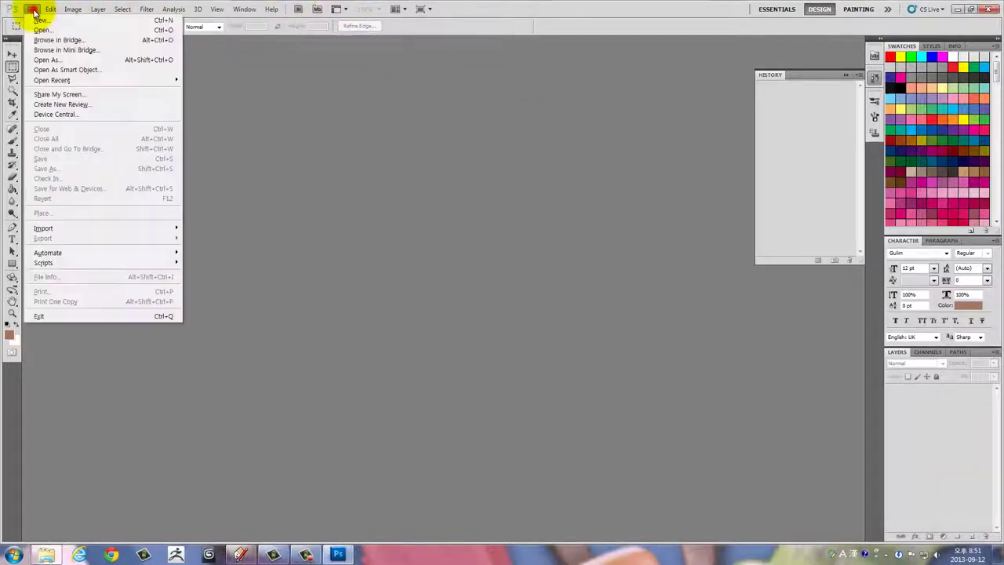
pyautogui.click(489, 235)
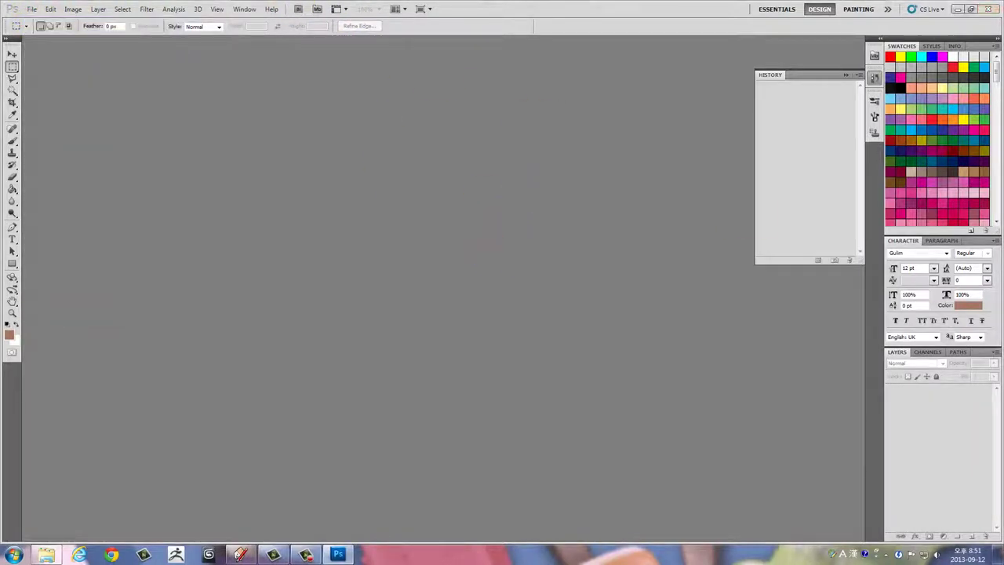
pyautogui.moveTo(857, 404); pyautogui.dragTo(427, 393)
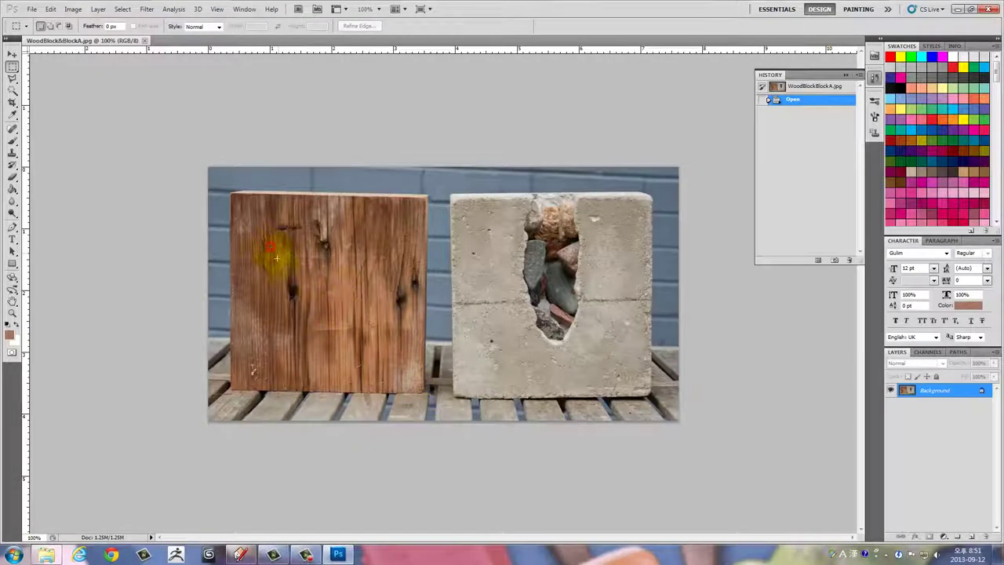
# Zoom to 200% and crop the photo to just the wooden block's face
pyautogui.press('z')
pyautogui.click(305, 270)
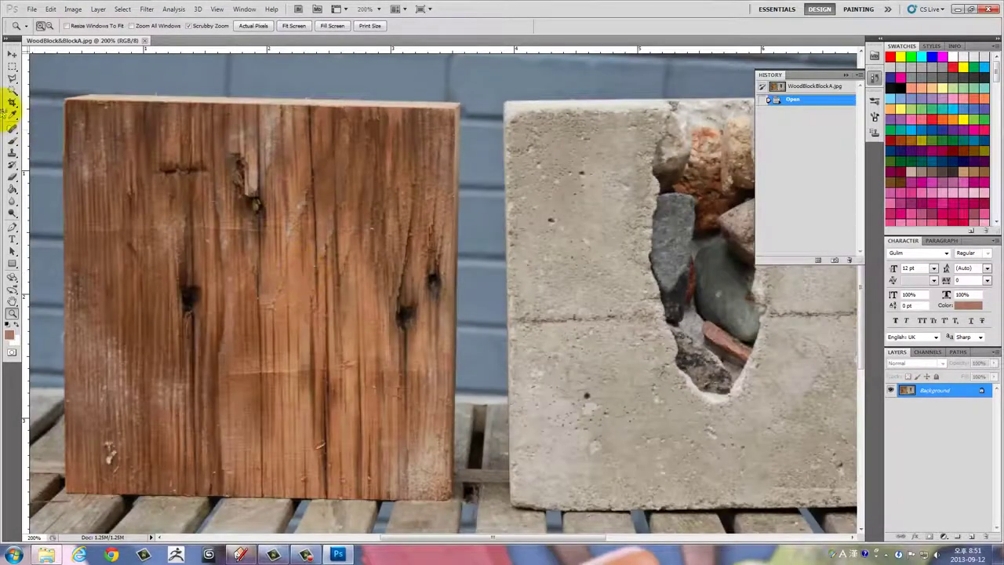
pyautogui.click(12, 102)
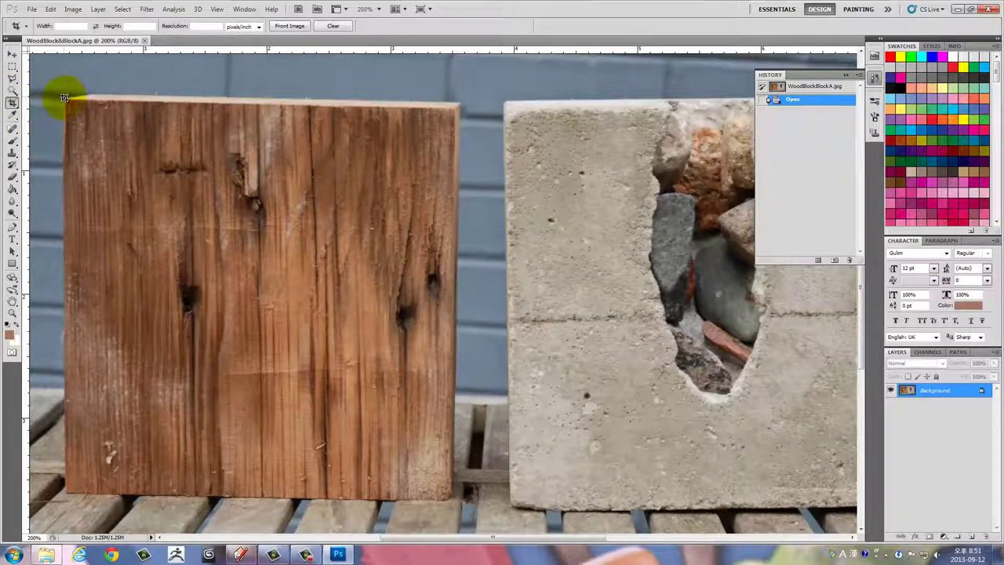
pyautogui.moveTo(388, 396); pyautogui.dragTo(447, 492)
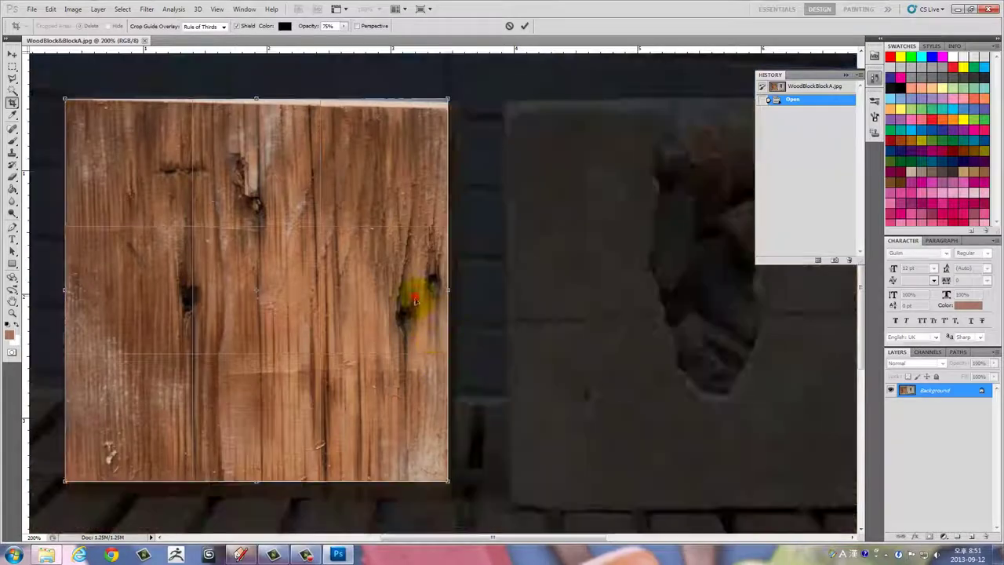
pyautogui.moveTo(414, 291); pyautogui.dragTo(416, 308)
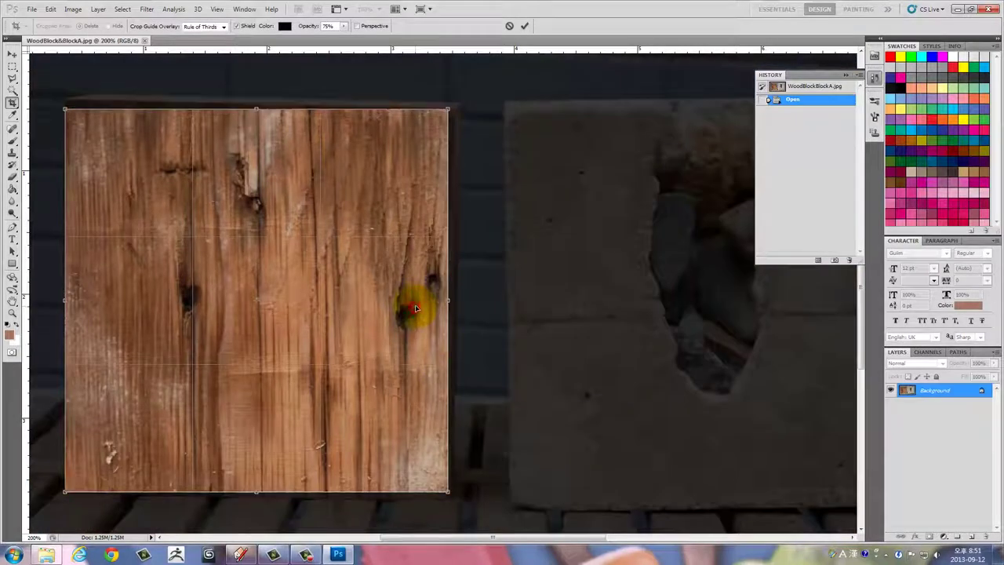
pyautogui.press('Return')
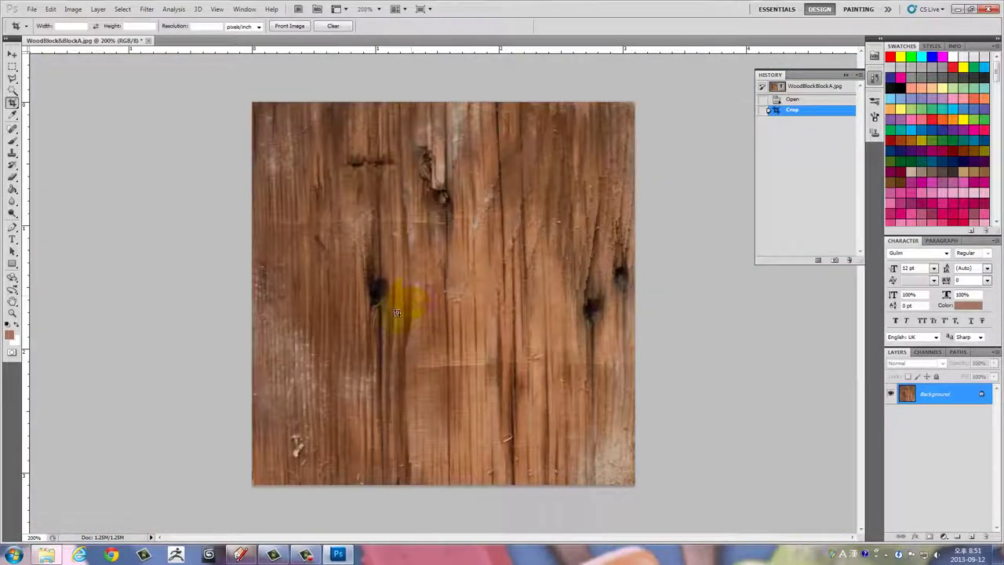
pyautogui.click(32, 9)
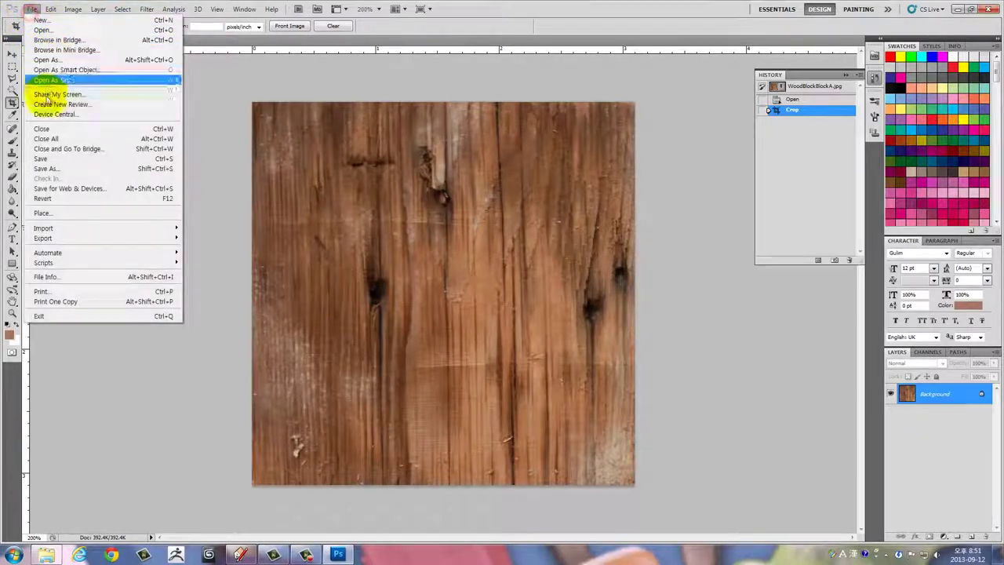
# Start Save As and browse to the C:\3Dstudio\sketchup folder
pyautogui.click(50, 168)
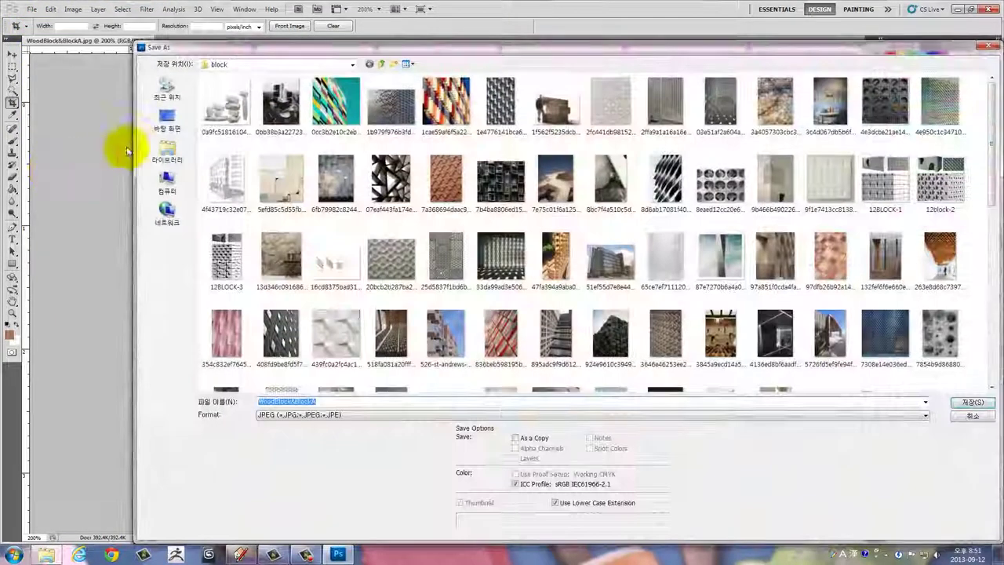
pyautogui.click(161, 126)
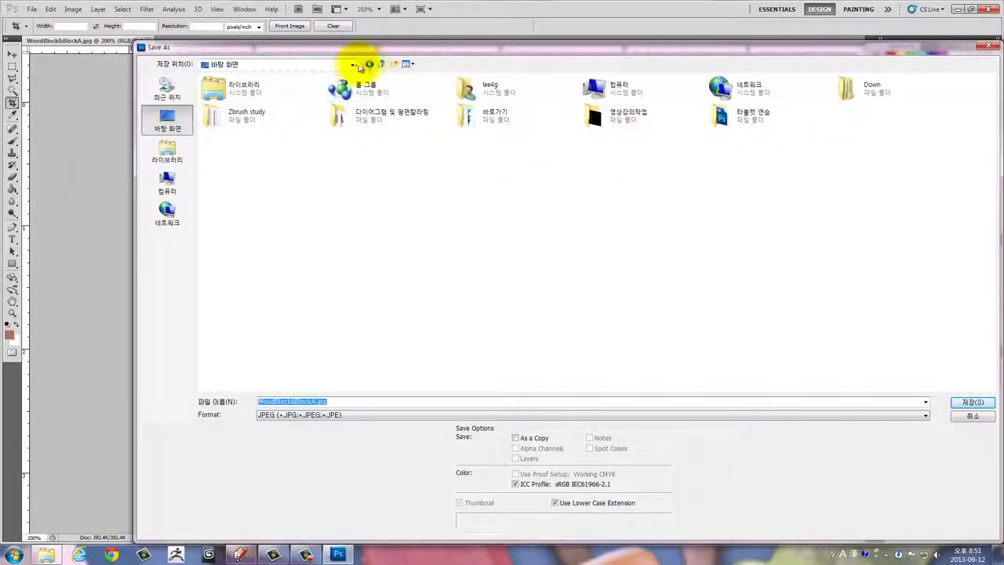
pyautogui.click(353, 65)
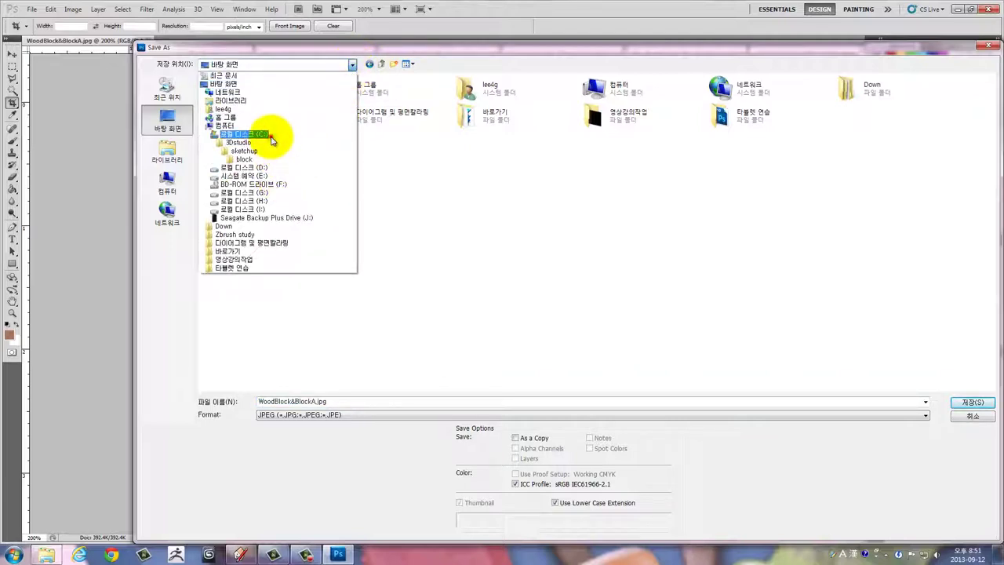
pyautogui.click(271, 138)
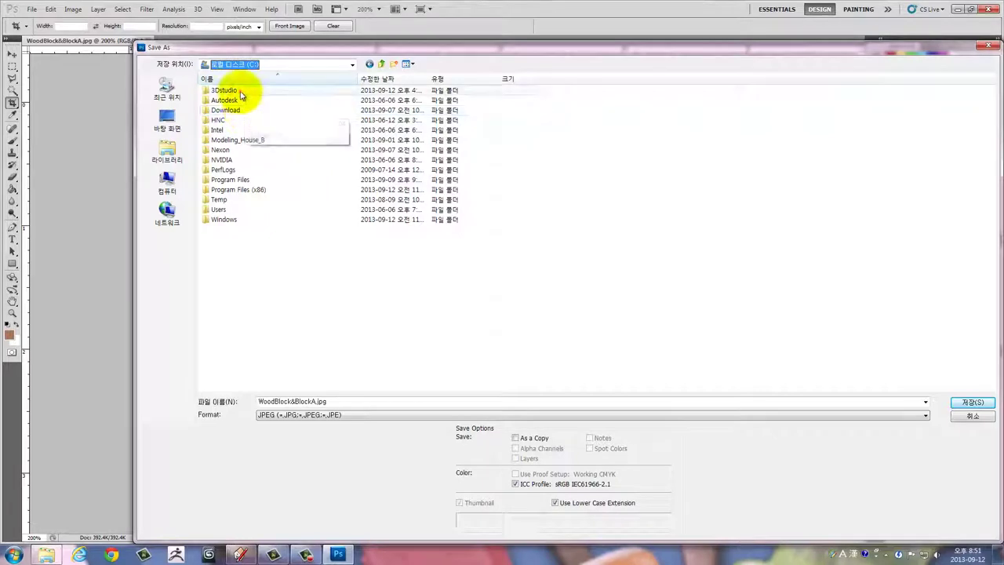
pyautogui.doubleClick(241, 93)
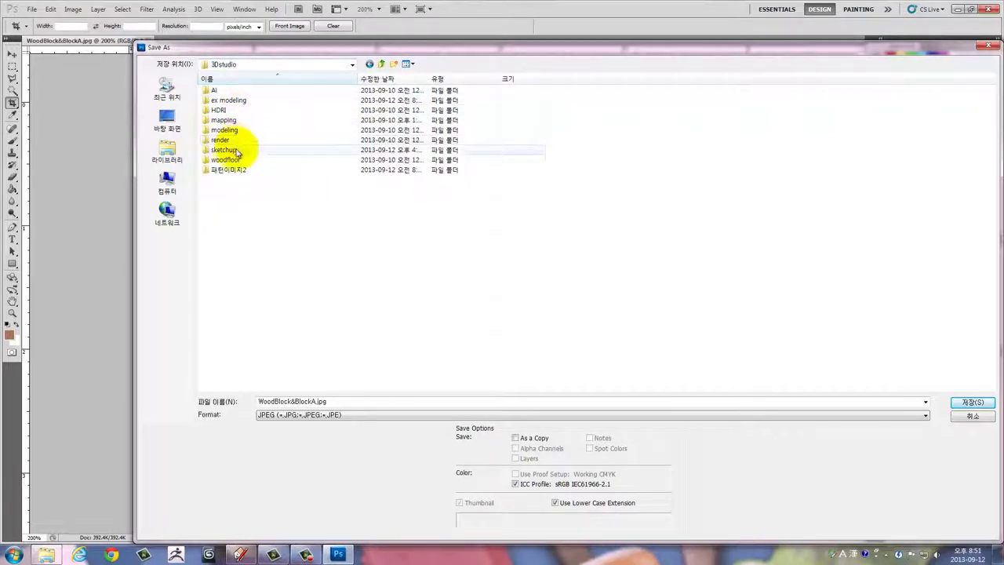
pyautogui.doubleClick(236, 150)
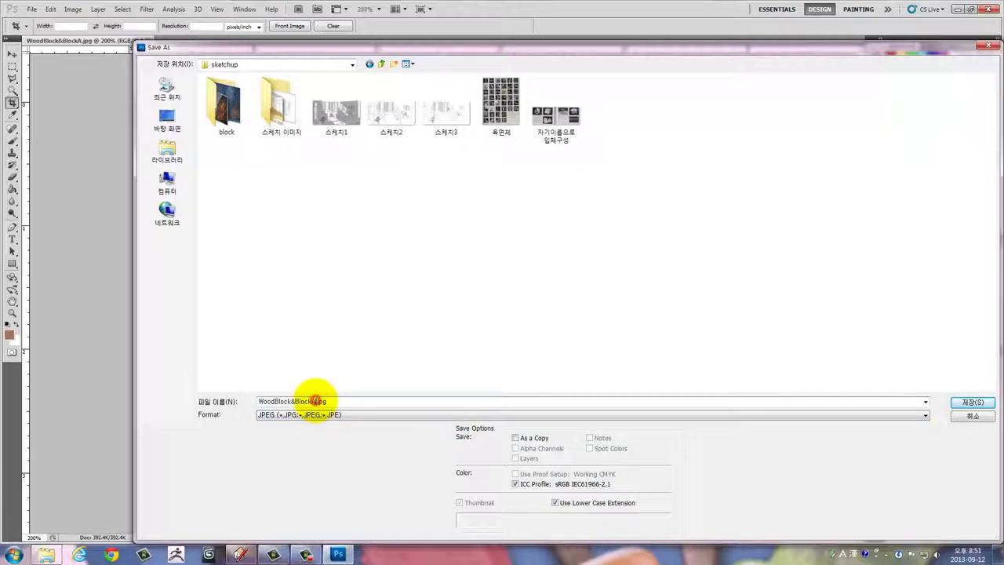
# Save it as WoodBlock01.jpg at Maximum JPEG quality and close the image
pyautogui.moveTo(316, 401); pyautogui.dragTo(221, 384)
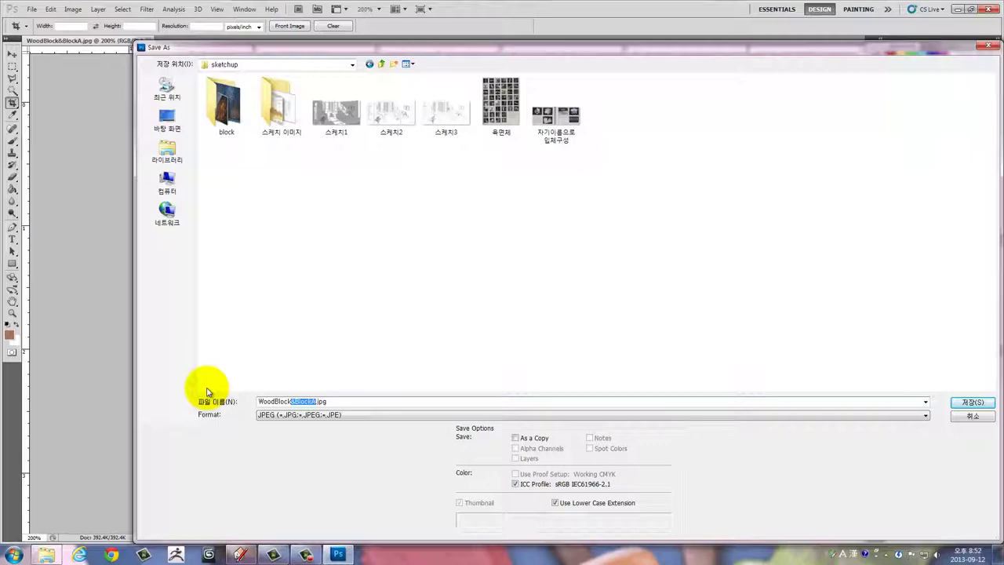
pyautogui.write('01')
pyautogui.press('Return')
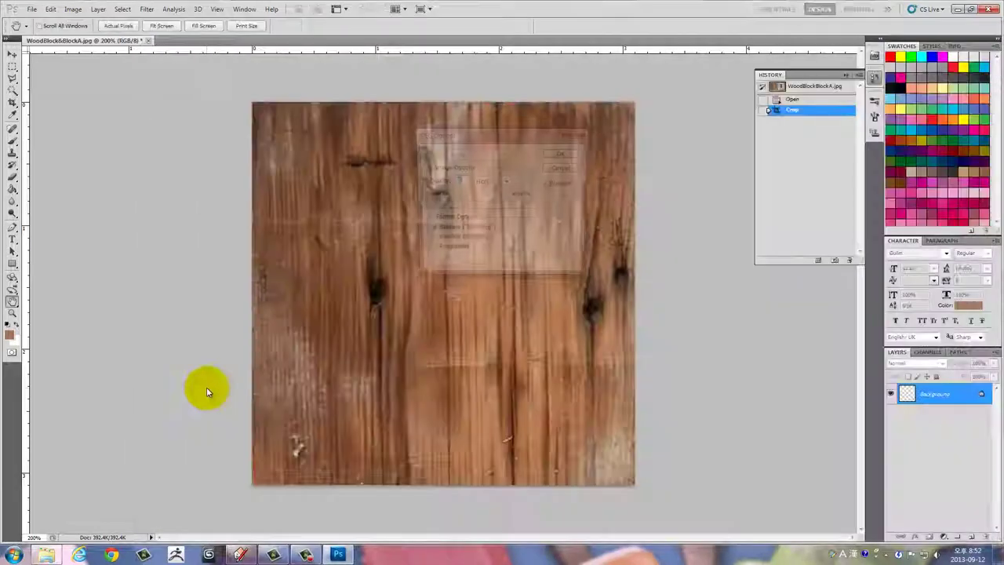
pyautogui.moveTo(500, 204); pyautogui.dragTo(532, 202)
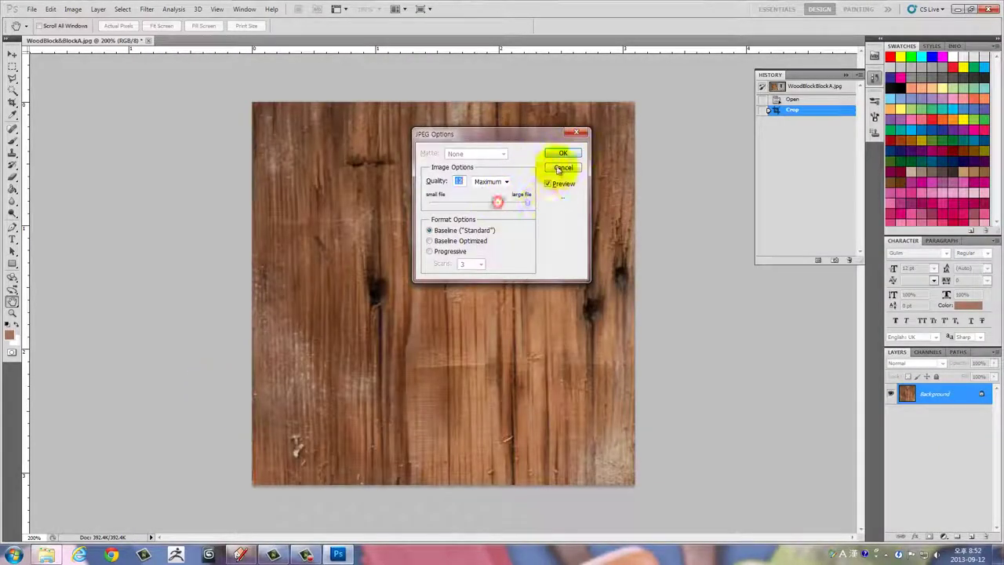
pyautogui.click(563, 153)
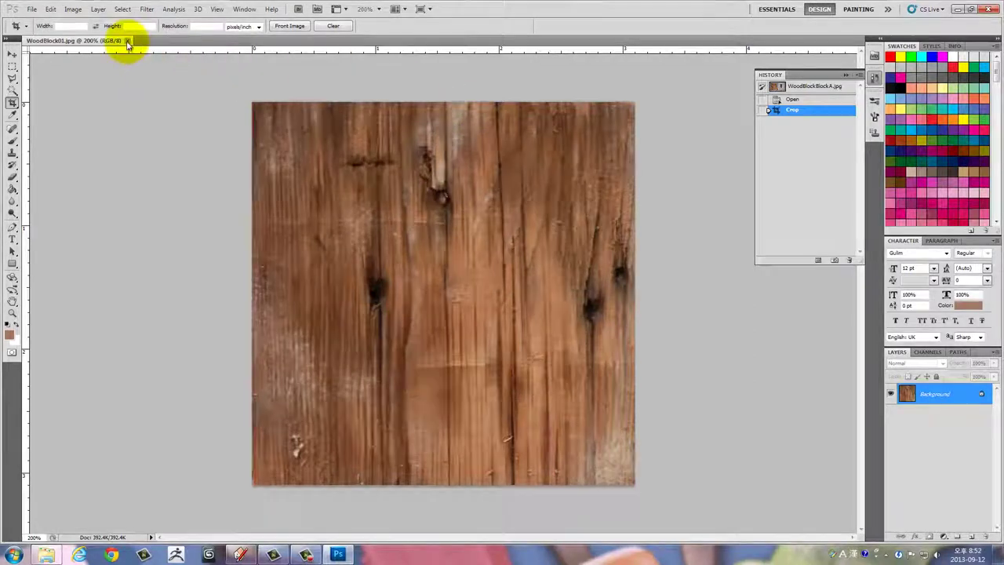
pyautogui.click(128, 41)
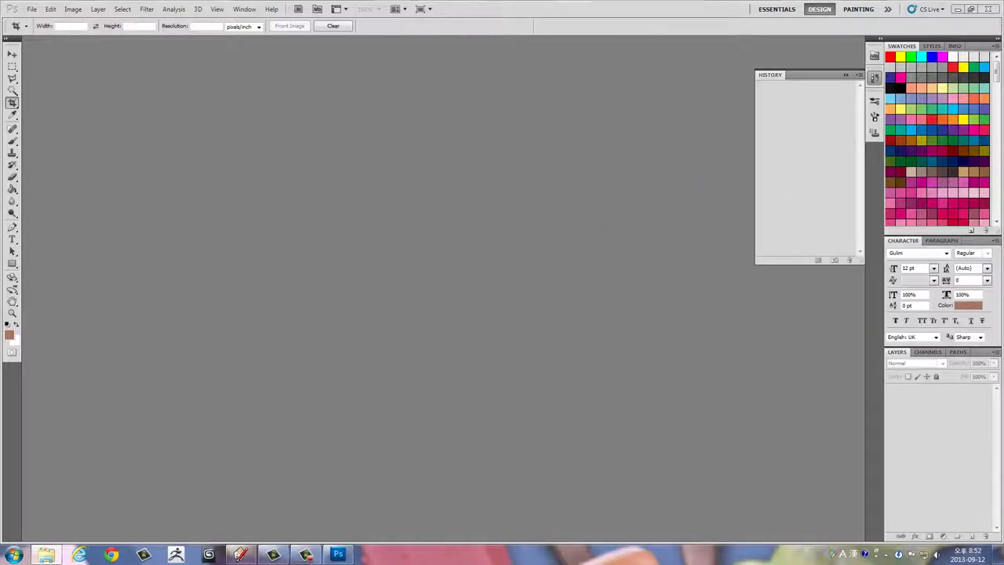
# Reopen WoodBlock&BlockA.jpg and crop it twice, tightly around the concrete block with the stone-filled hole
pyautogui.moveTo(871, 376); pyautogui.dragTo(208, 244)
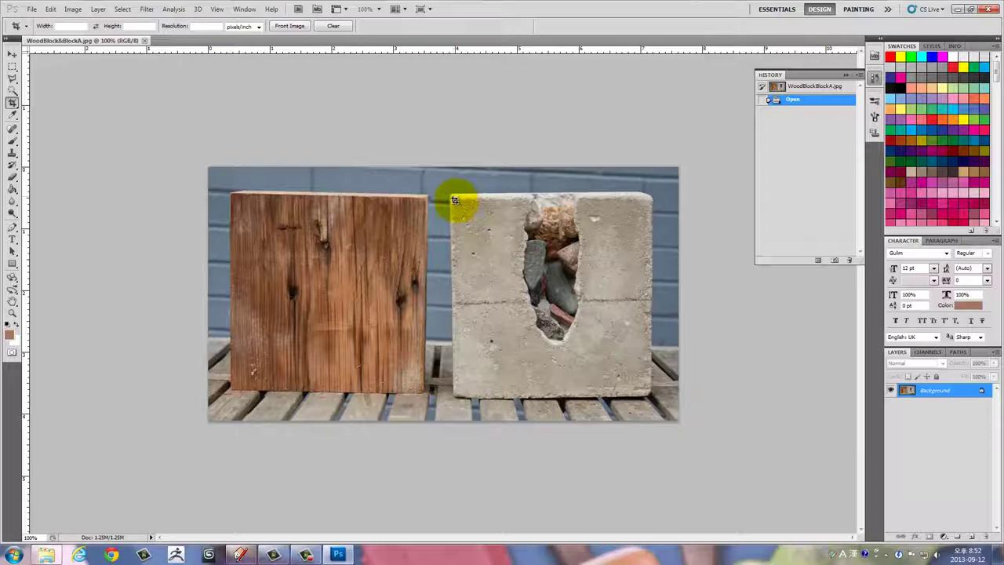
pyautogui.moveTo(454, 198); pyautogui.dragTo(656, 391)
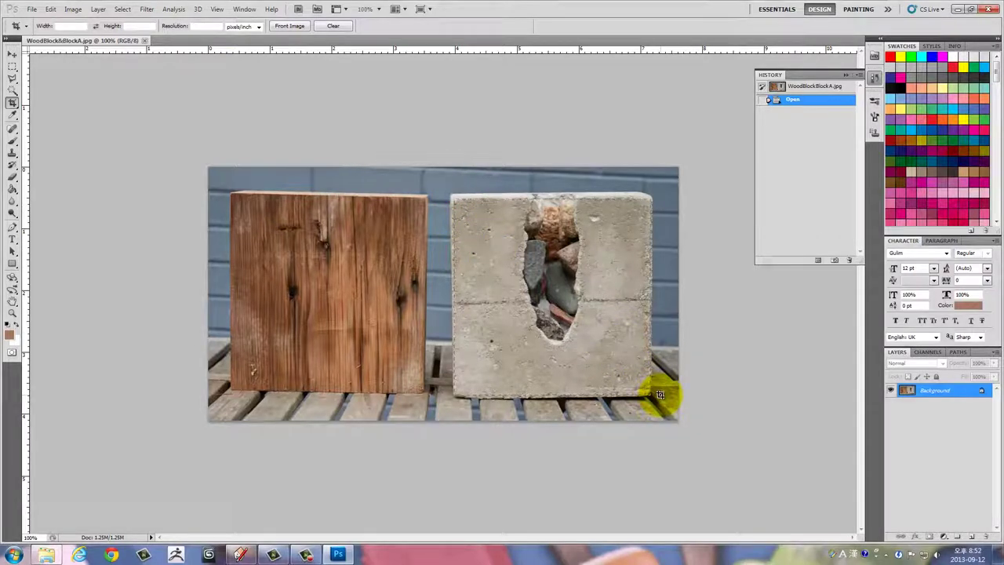
pyautogui.moveTo(660, 395); pyautogui.dragTo(637, 378)
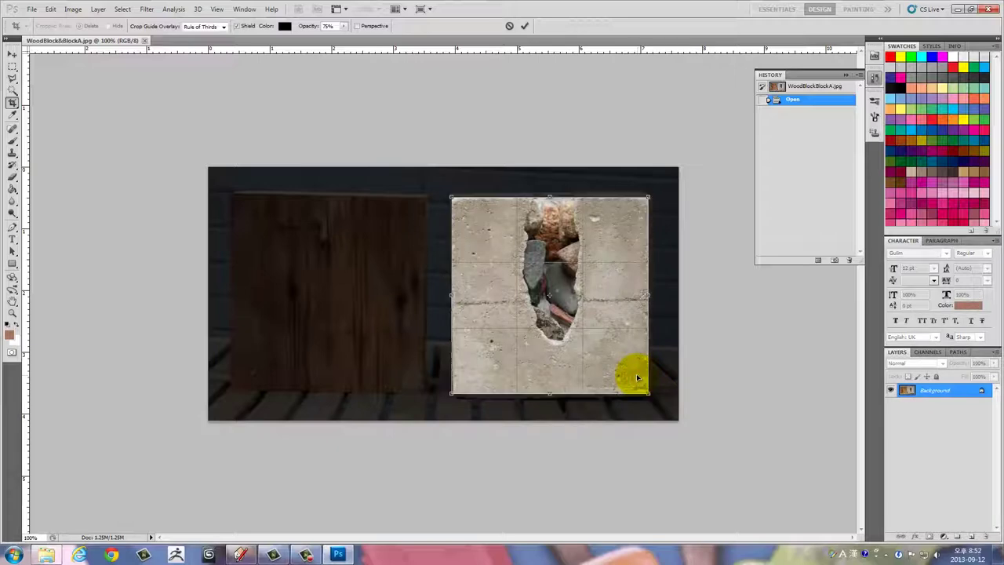
pyautogui.press('Return')
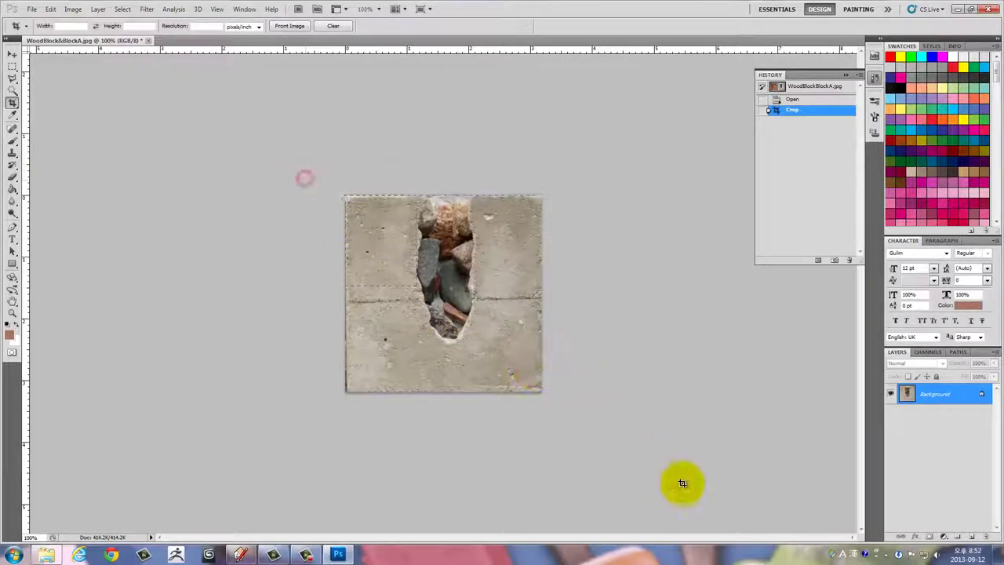
pyautogui.moveTo(672, 468); pyautogui.dragTo(346, 198)
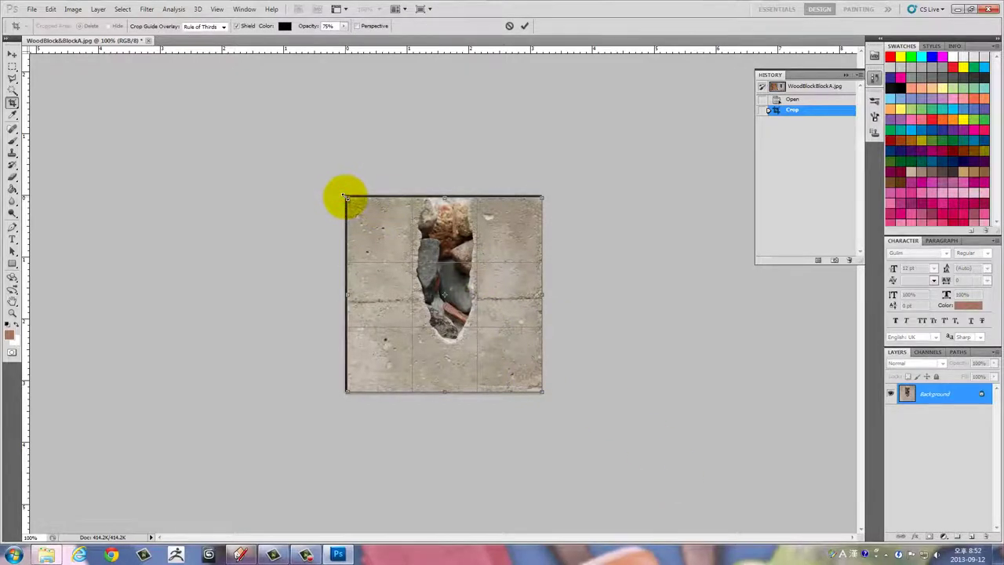
pyautogui.press('Return')
# Open Save As with JPEG format and browse to C:\3Dstudio\sketchup
pyautogui.hotkey('ctrl', 'shift', 's')
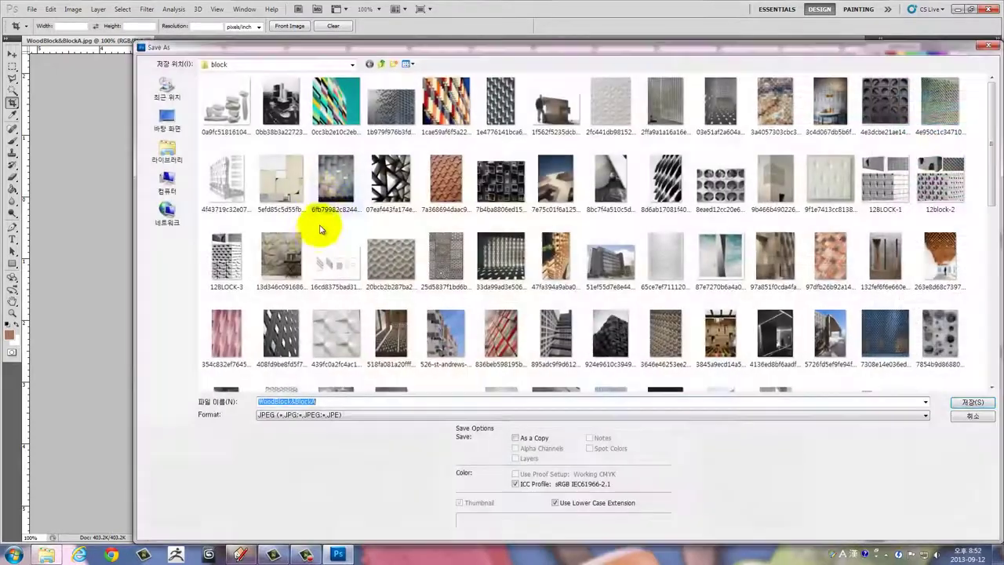
pyautogui.click(294, 415)
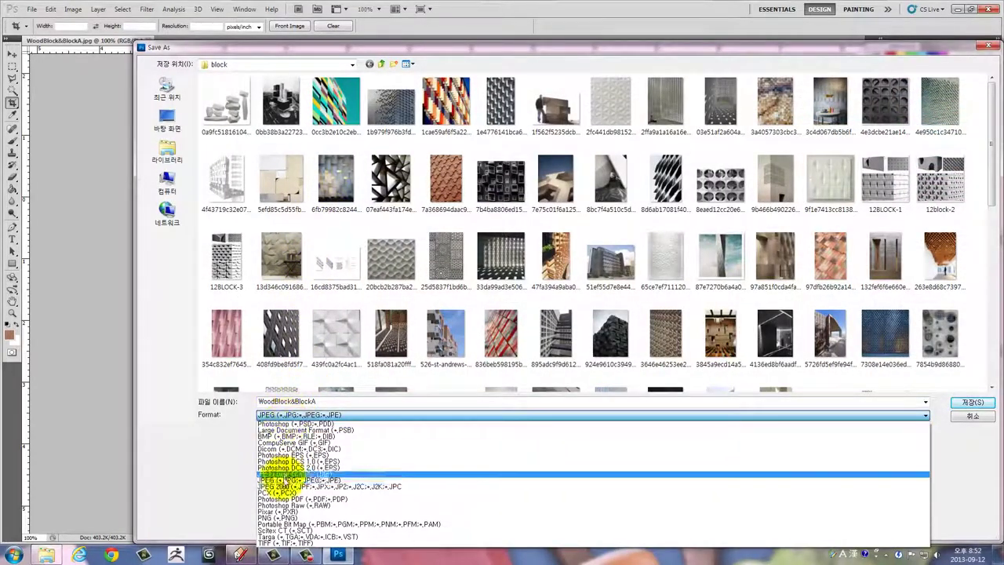
pyautogui.click(284, 479)
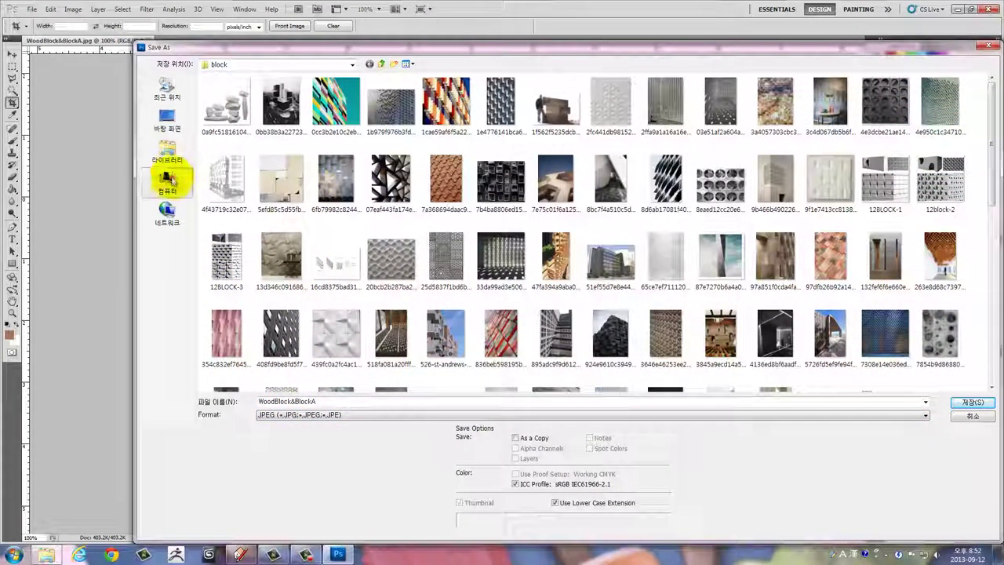
pyautogui.click(167, 182)
pyautogui.doubleClick(225, 100)
pyautogui.doubleClick(228, 93)
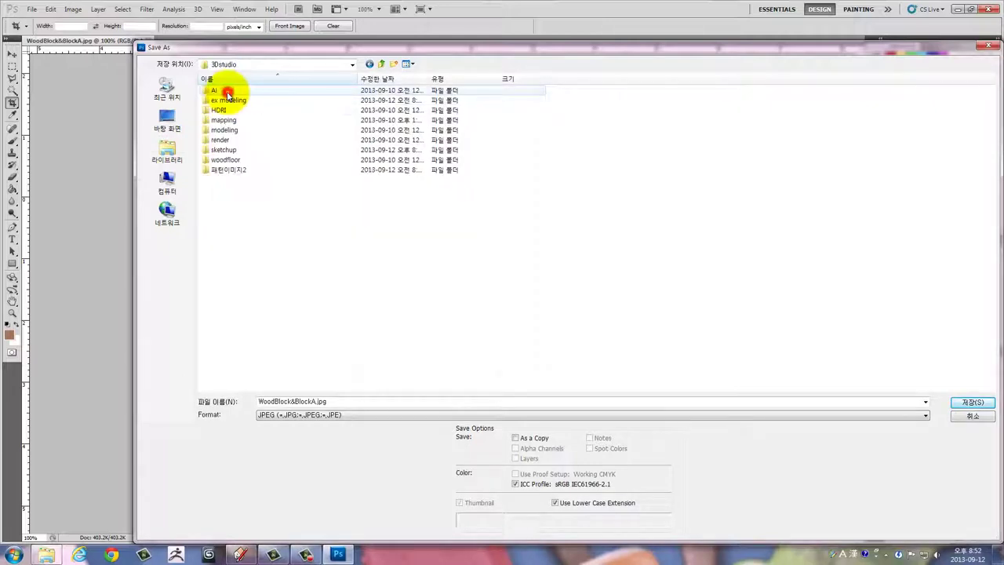
pyautogui.doubleClick(223, 147)
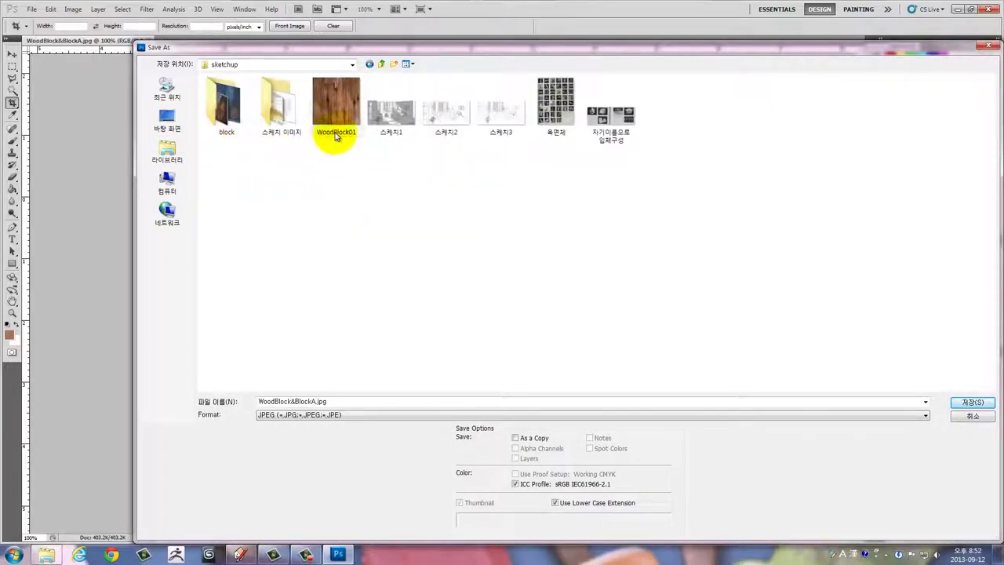
# Name the file StoneBlock01 and save it with the JPEG options accepted
pyautogui.click(336, 135)
pyautogui.doubleClick(281, 400)
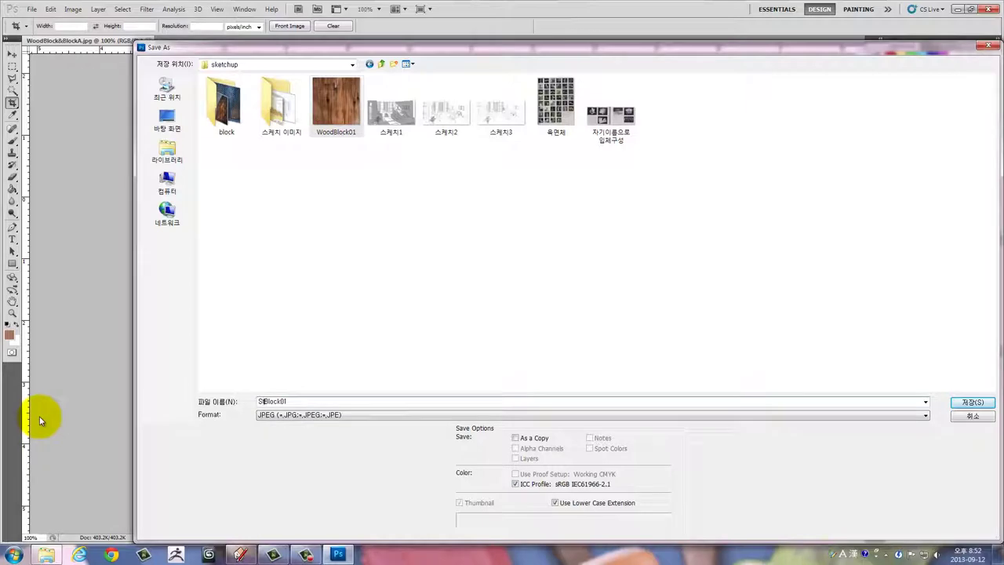
pyautogui.press('Return')
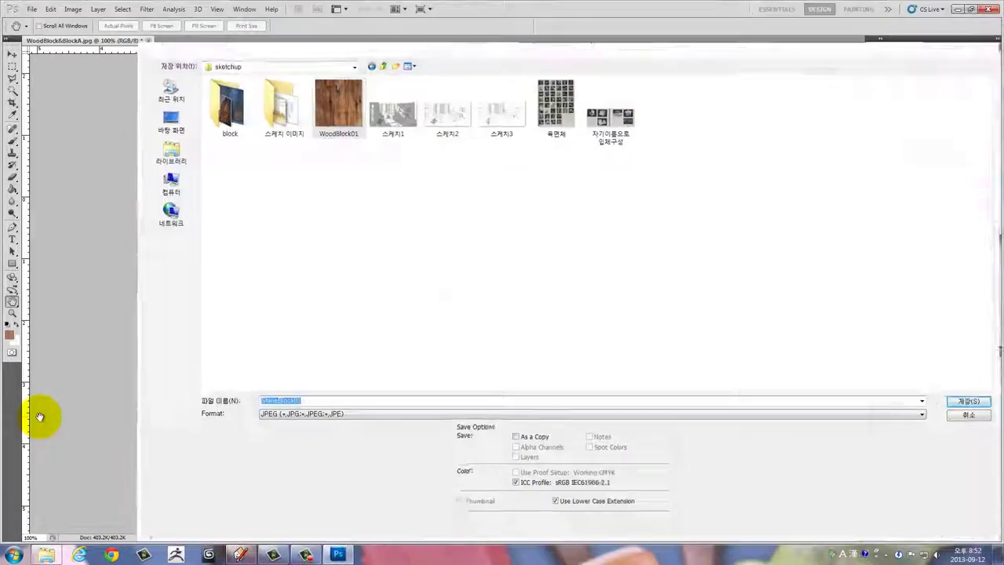
pyautogui.click(562, 154)
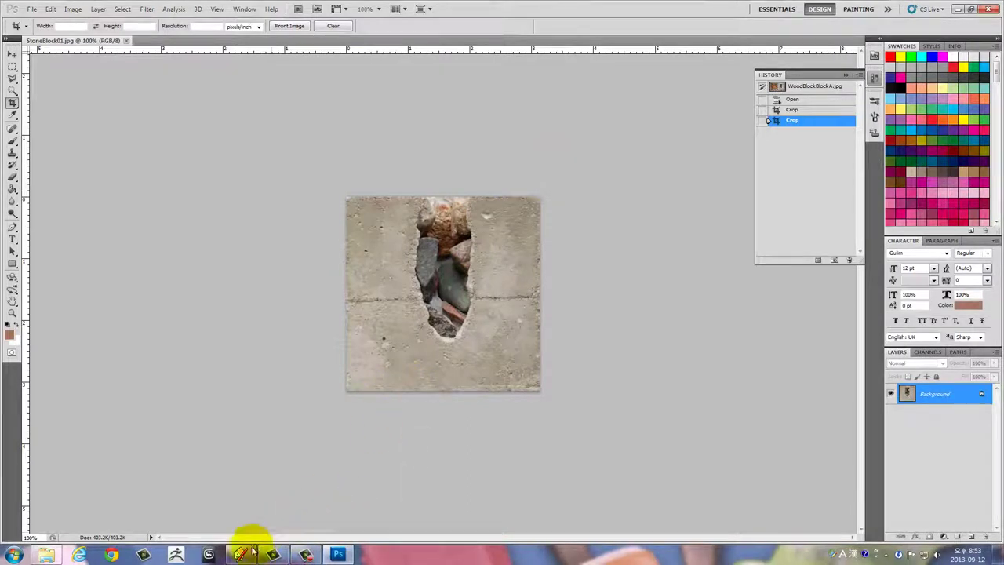
# Return to SketchUp, orbit toward the wall and select the small white cube
pyautogui.click(241, 556)
pyautogui.moveTo(264, 493); pyautogui.dragTo(502, 330)
pyautogui.click(506, 333)
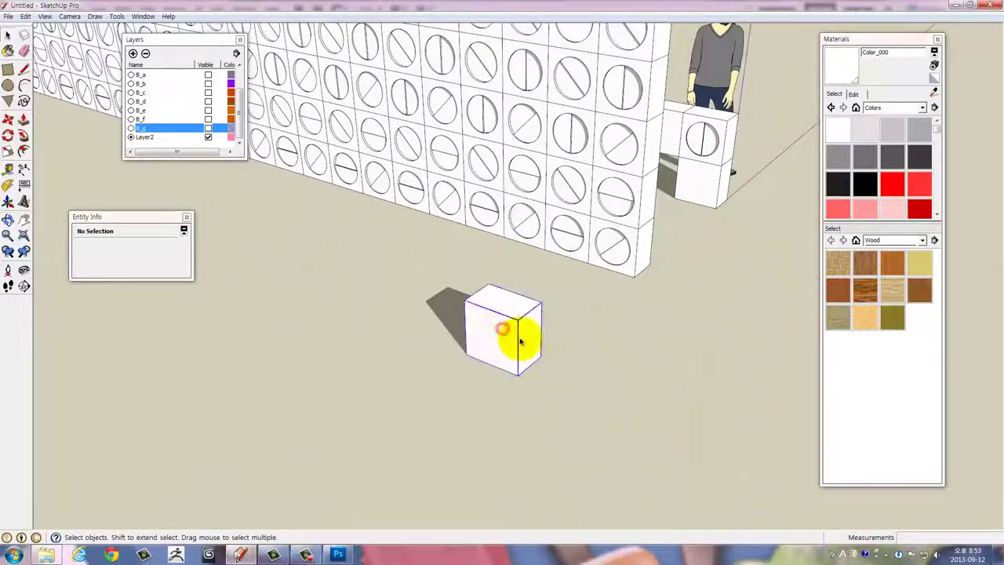
pyautogui.doubleClick(614, 242)
pyautogui.hotkey('ctrl', 'a')
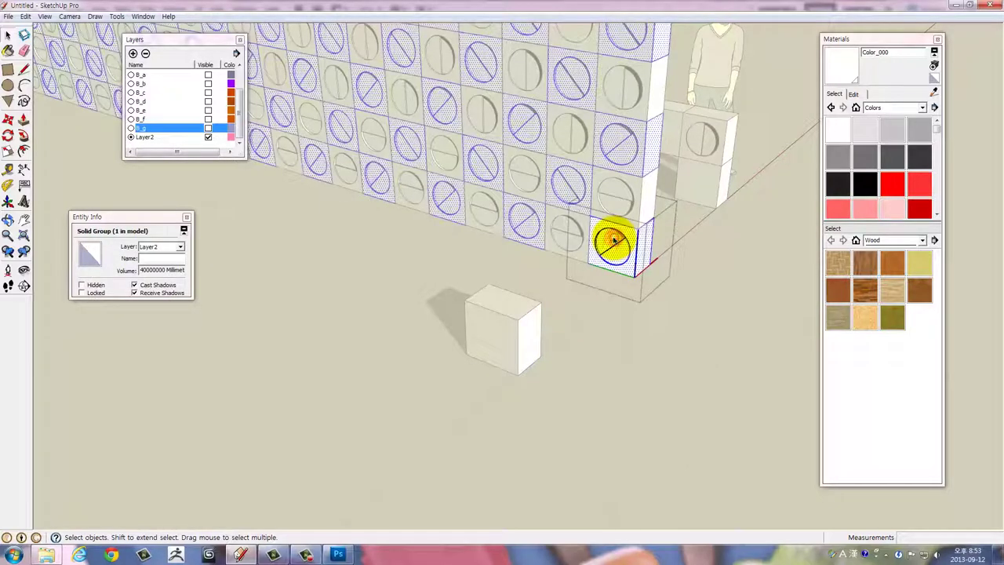
pyautogui.click(628, 333)
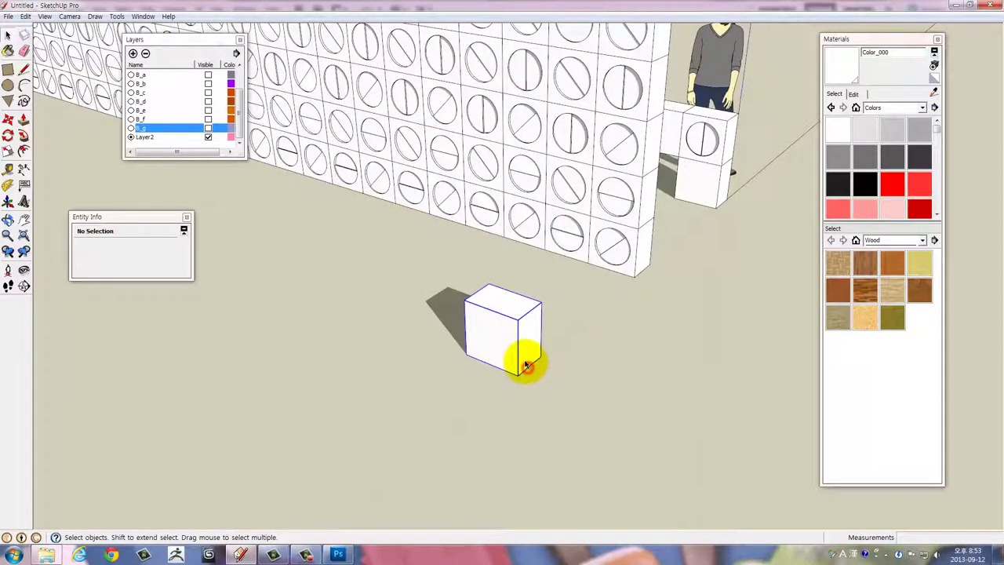
# Copy the cube with Move and Ctrl, placing the duplicate beside the original
pyautogui.press('m')
pyautogui.moveTo(526, 361); pyautogui.dragTo(578, 392)
pyautogui.press('ctrl')
pyautogui.click(589, 406)
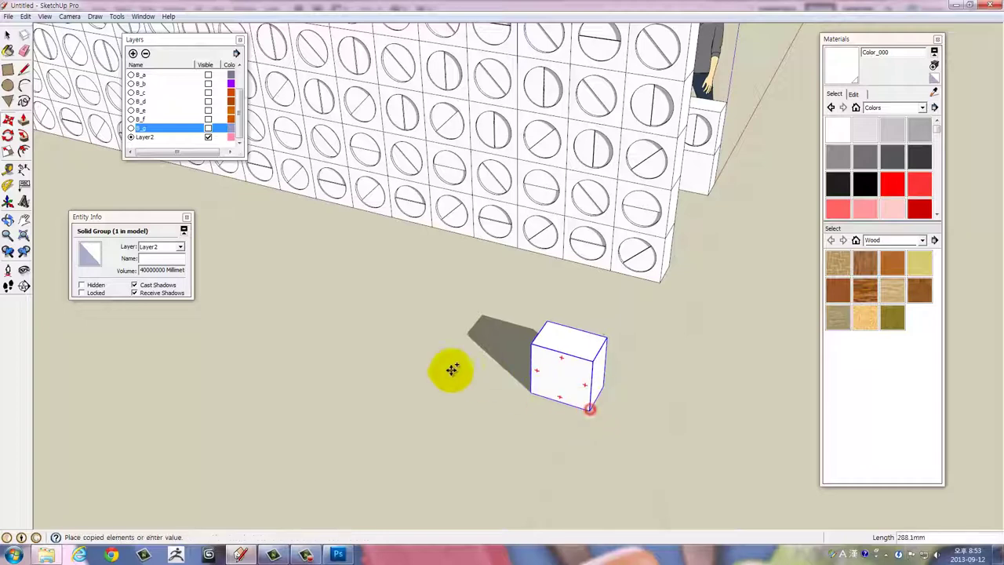
pyautogui.click(400, 355)
pyautogui.moveTo(399, 355); pyautogui.dragTo(502, 348)
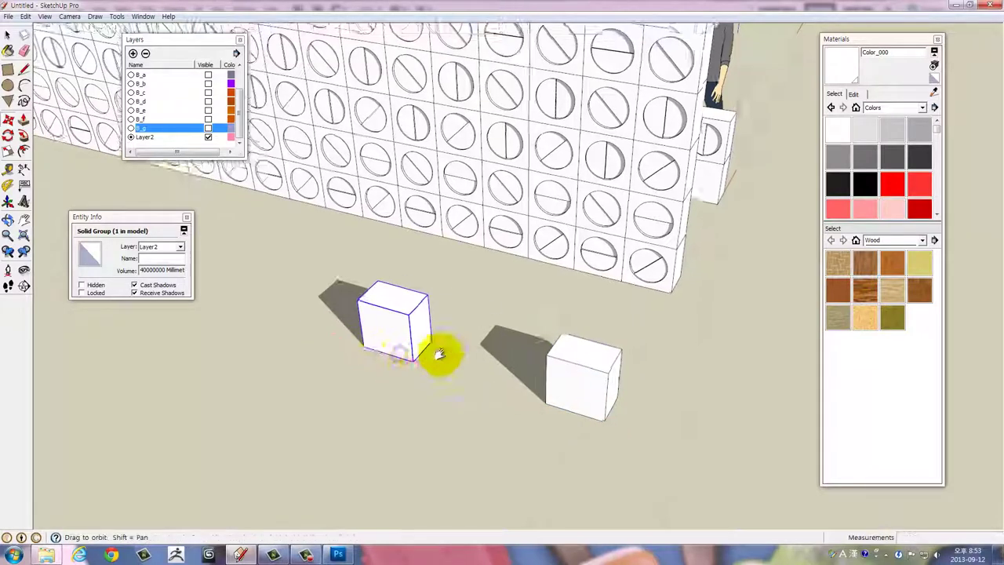
pyautogui.press('space')
# Select the copied cube and explode its group into loose geometry
pyautogui.doubleClick(502, 346)
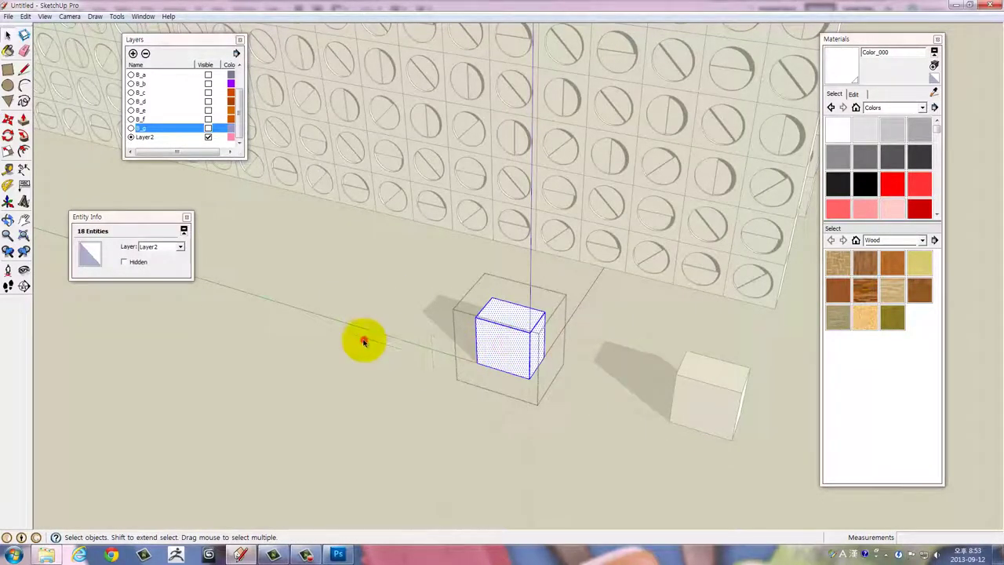
pyautogui.click(358, 341)
pyautogui.tripleClick(502, 348)
pyautogui.click(363, 343)
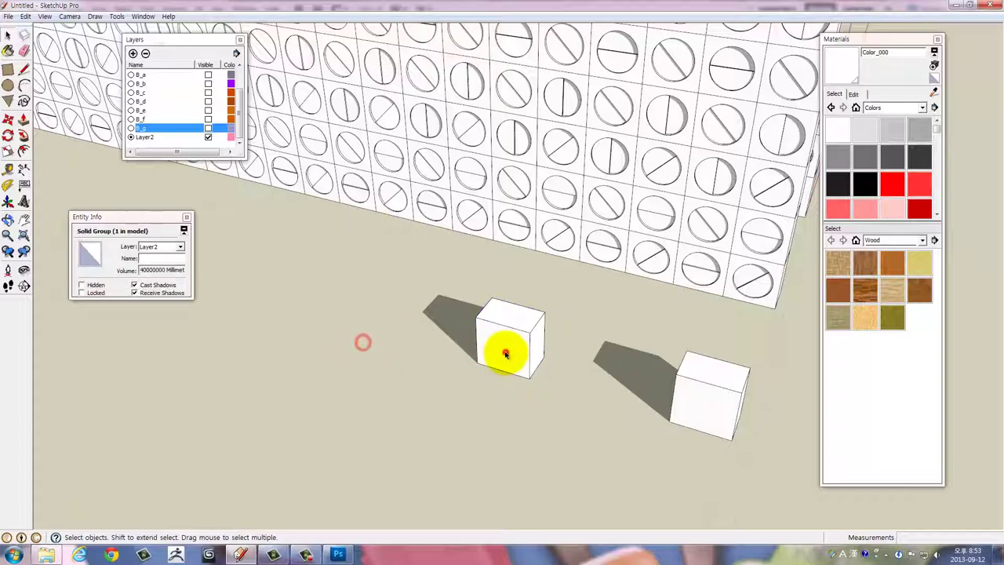
pyautogui.rightClick(506, 352)
pyautogui.click(534, 416)
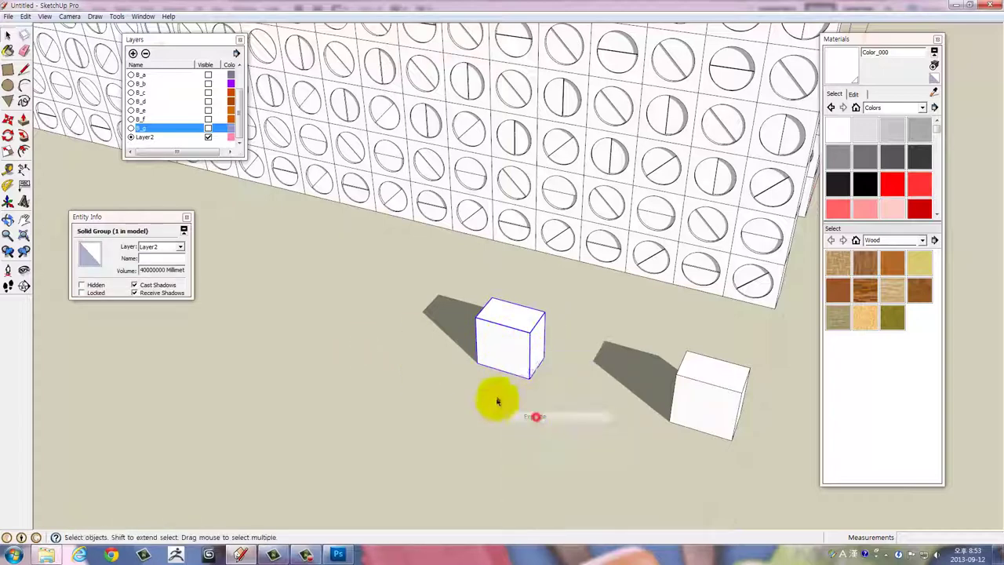
# Make the loose cube geometry into a new component
pyautogui.rightClick(519, 331)
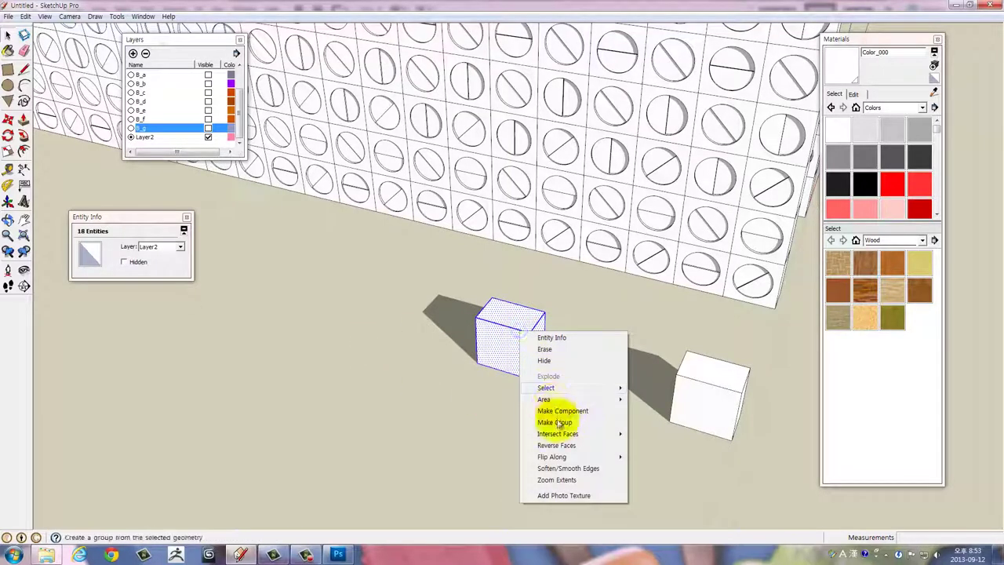
pyautogui.click(561, 410)
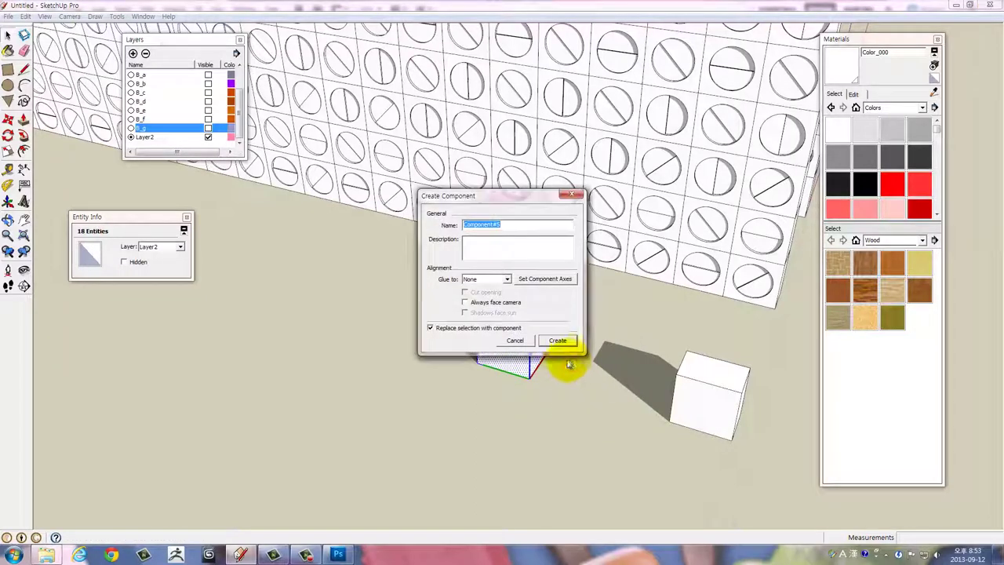
pyautogui.click(559, 341)
pyautogui.click(563, 347)
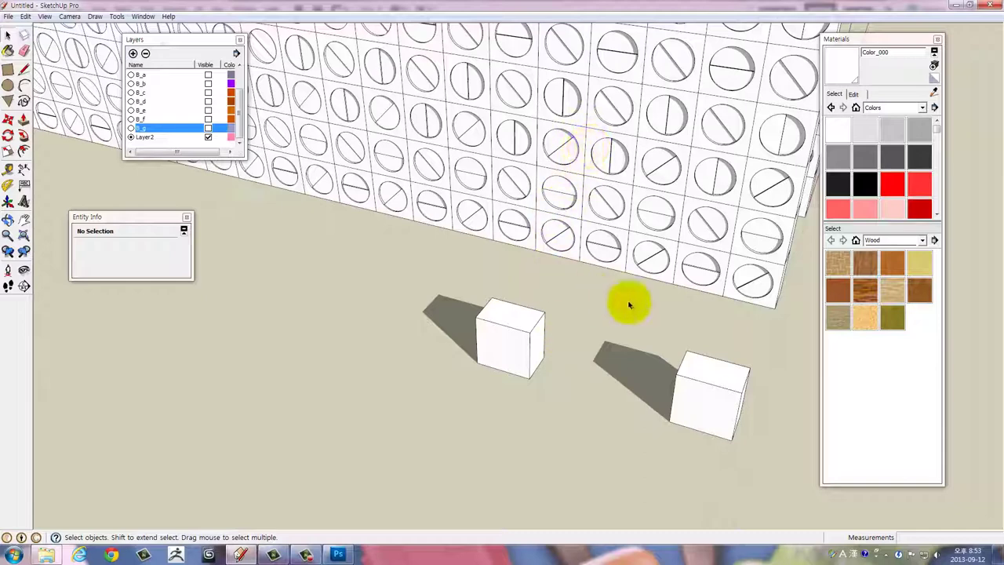
# Open the Color_000 material's Edit settings and enlarge the editing area
pyautogui.scroll(3)
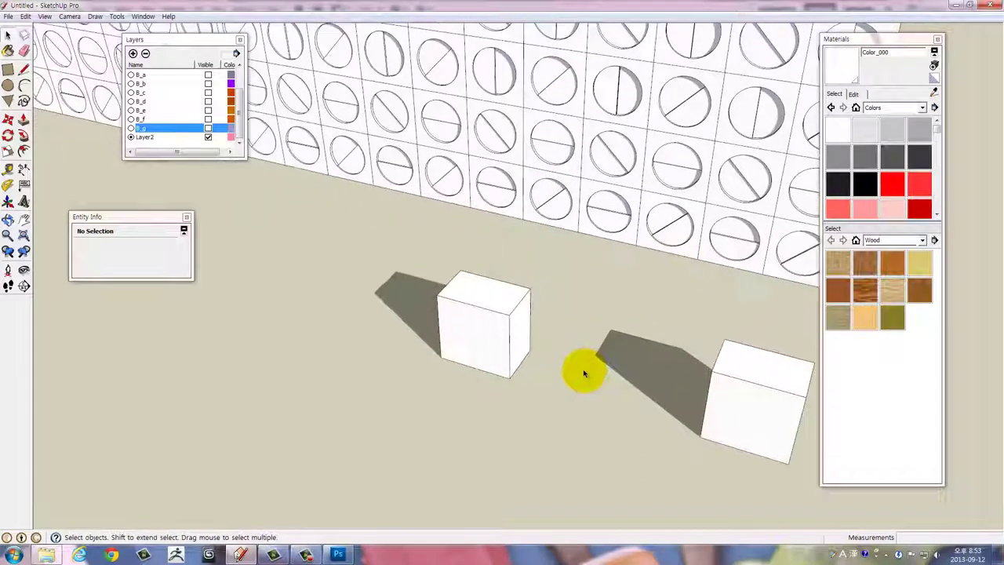
pyautogui.scroll(3)
pyautogui.click(852, 93)
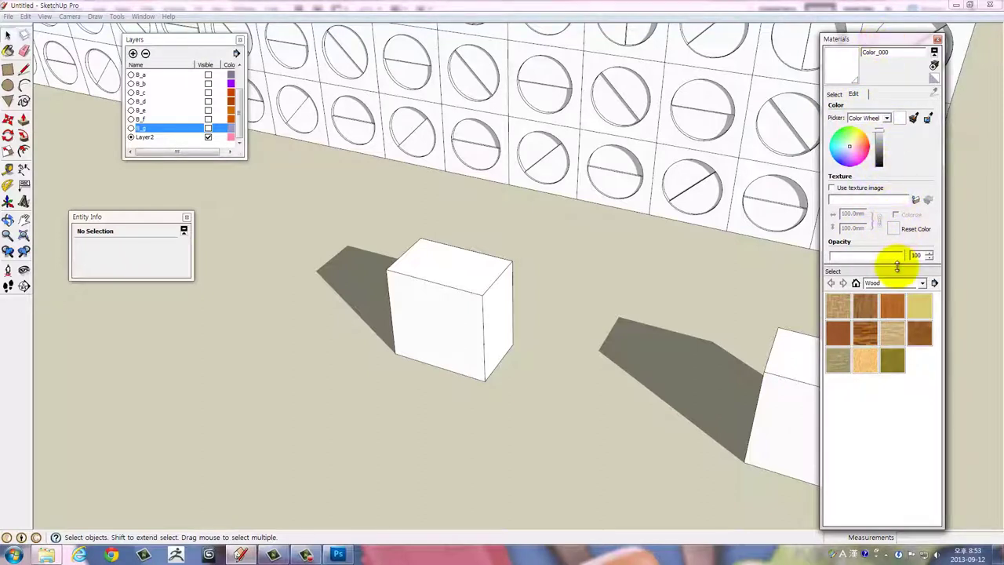
pyautogui.click(897, 267)
pyautogui.moveTo(897, 329); pyautogui.dragTo(897, 328)
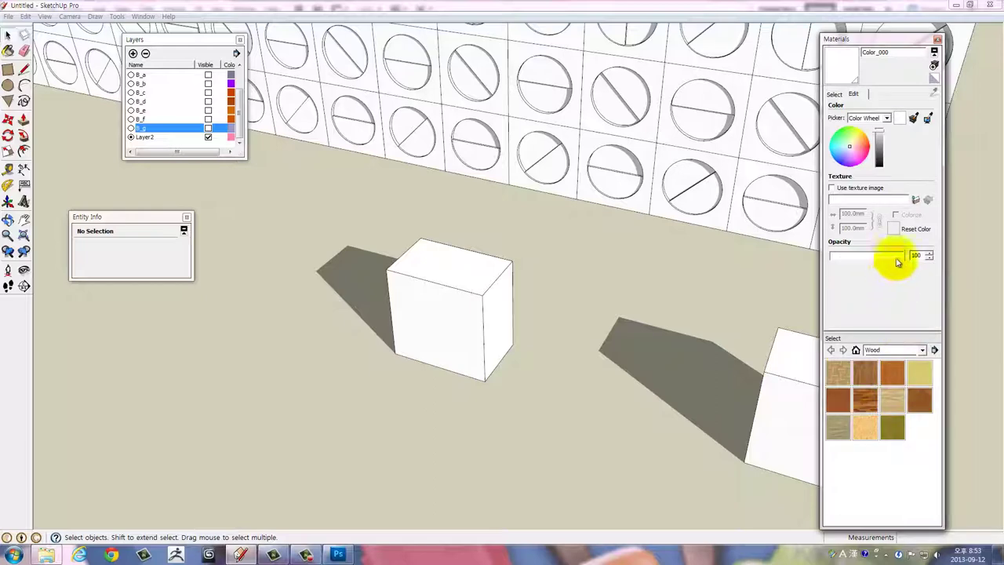
# Load StoneBlock01.jpg from C:\3Dstudio\sketchup as the Color_000 texture
pyautogui.click(914, 202)
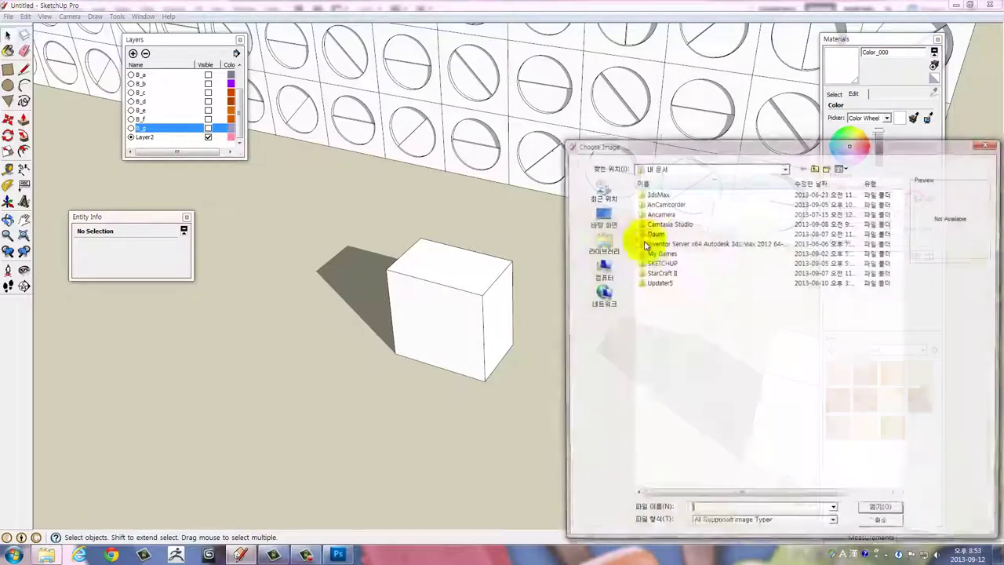
pyautogui.click(601, 269)
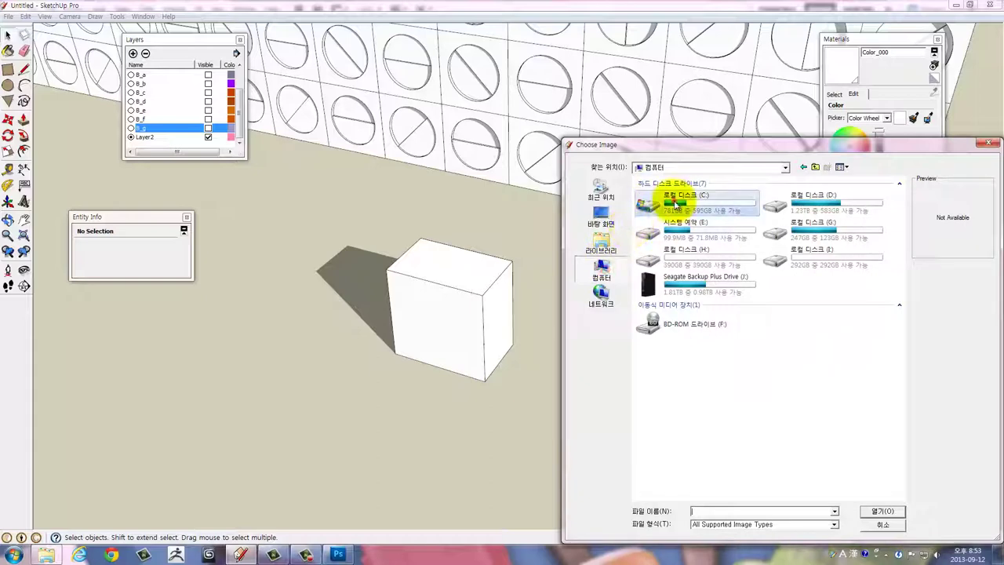
pyautogui.doubleClick(672, 197)
pyautogui.doubleClick(655, 194)
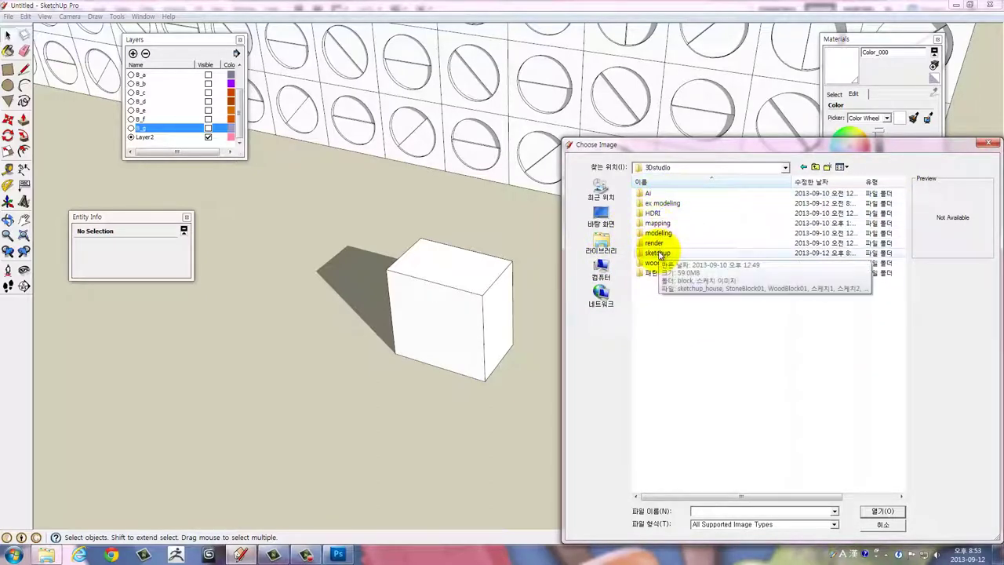
pyautogui.doubleClick(660, 253)
pyautogui.click(779, 217)
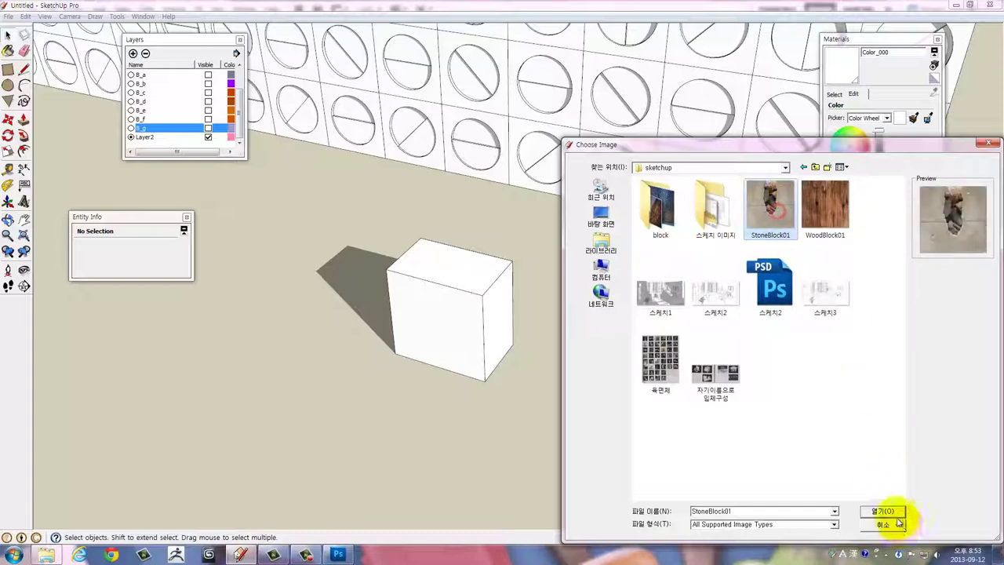
pyautogui.click(883, 511)
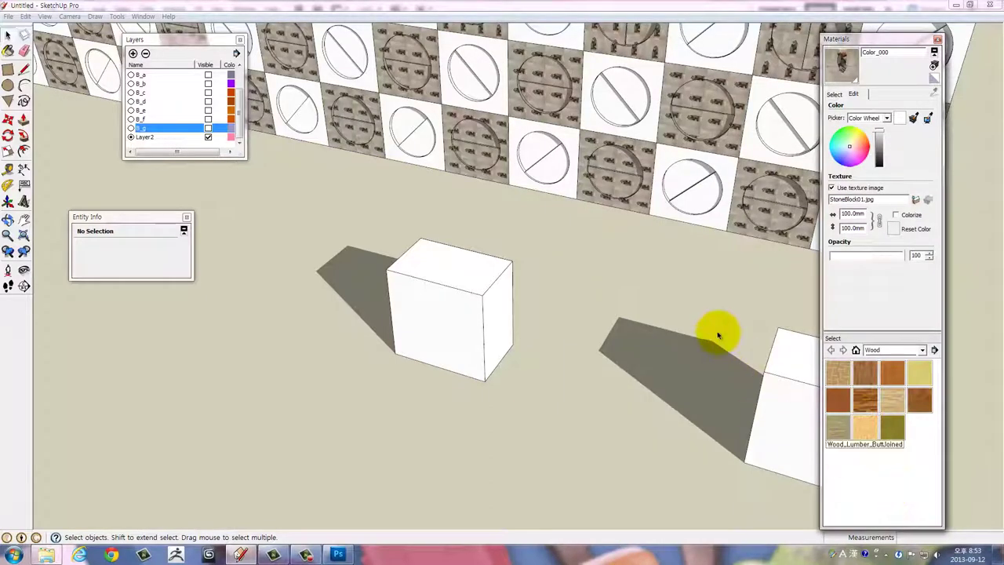
# Undo the stone texture so Color_000 is plain white again, then deselect everything
pyautogui.hotkey('ctrl', 'z')
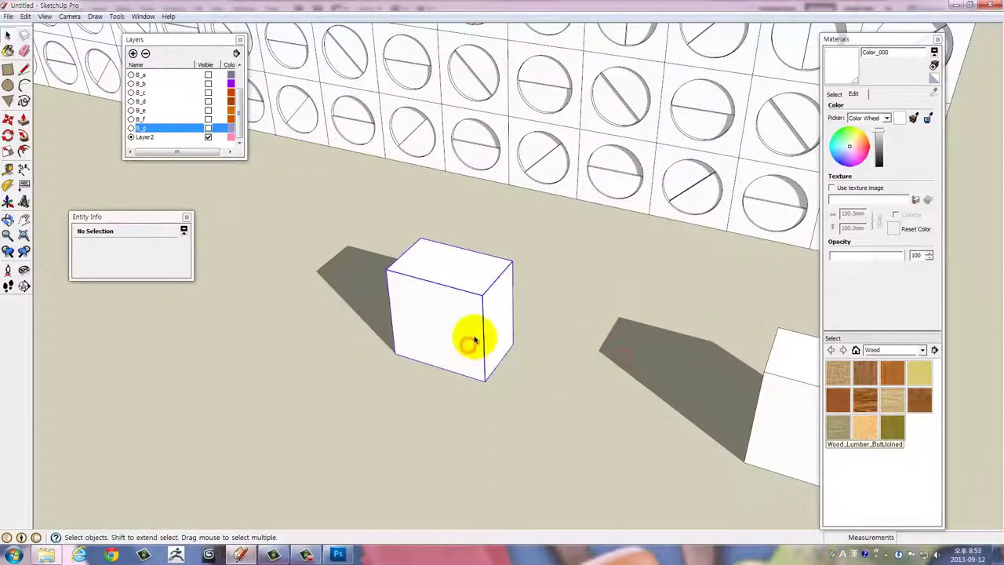
pyautogui.click(474, 338)
pyautogui.doubleClick(481, 329)
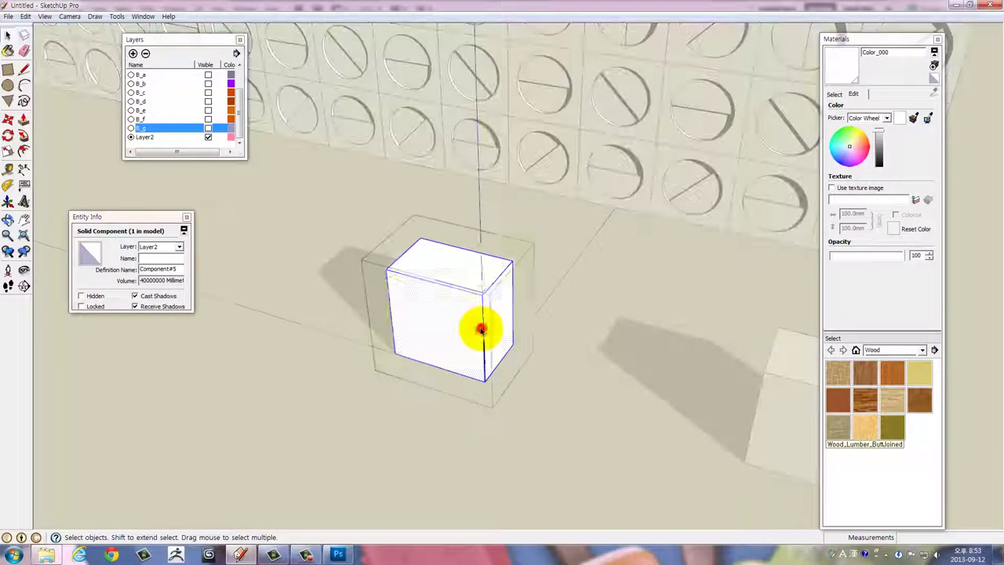
pyautogui.tripleClick(480, 329)
pyautogui.click(556, 343)
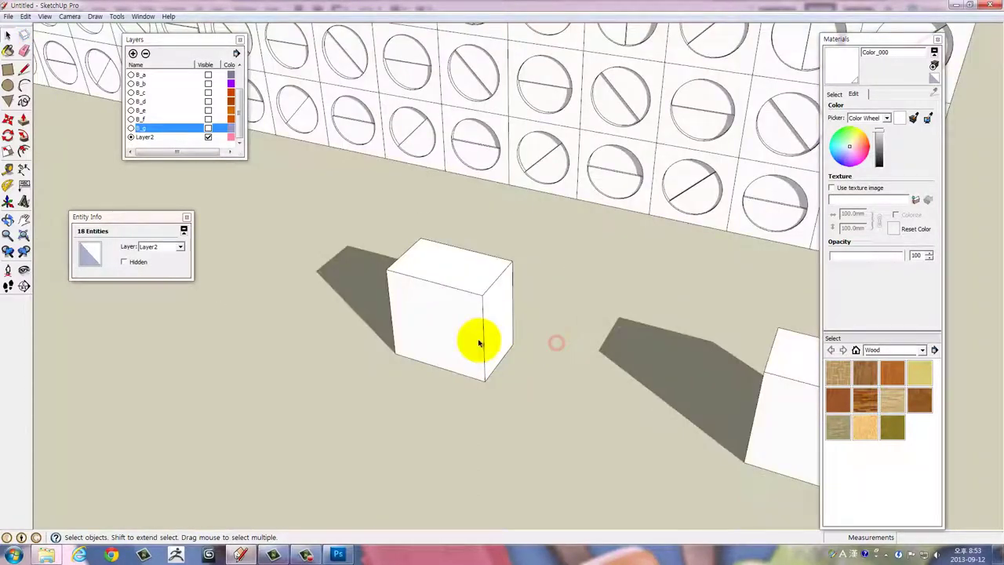
# Switch the Materials browser to the In Model library
pyautogui.click(886, 484)
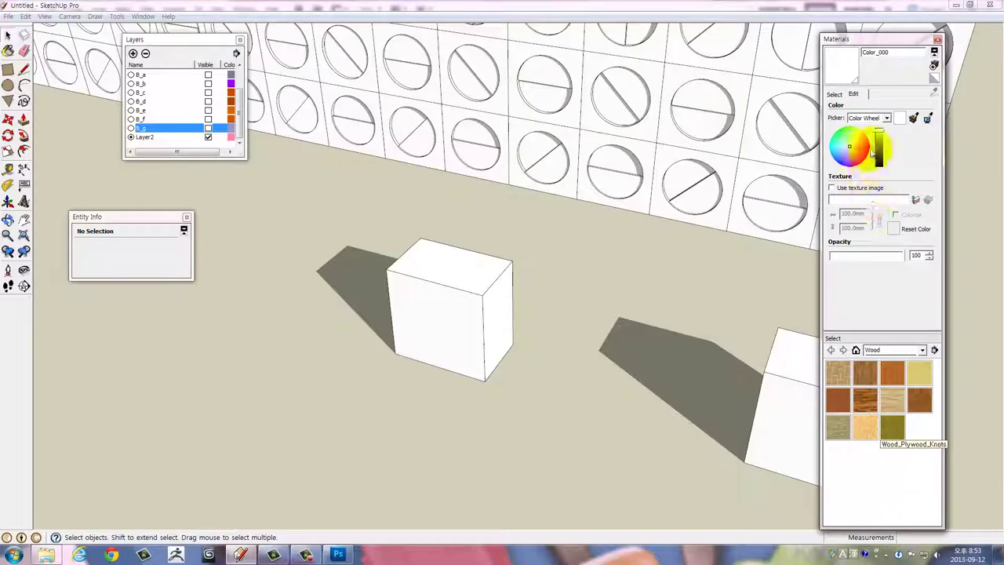
pyautogui.click(834, 95)
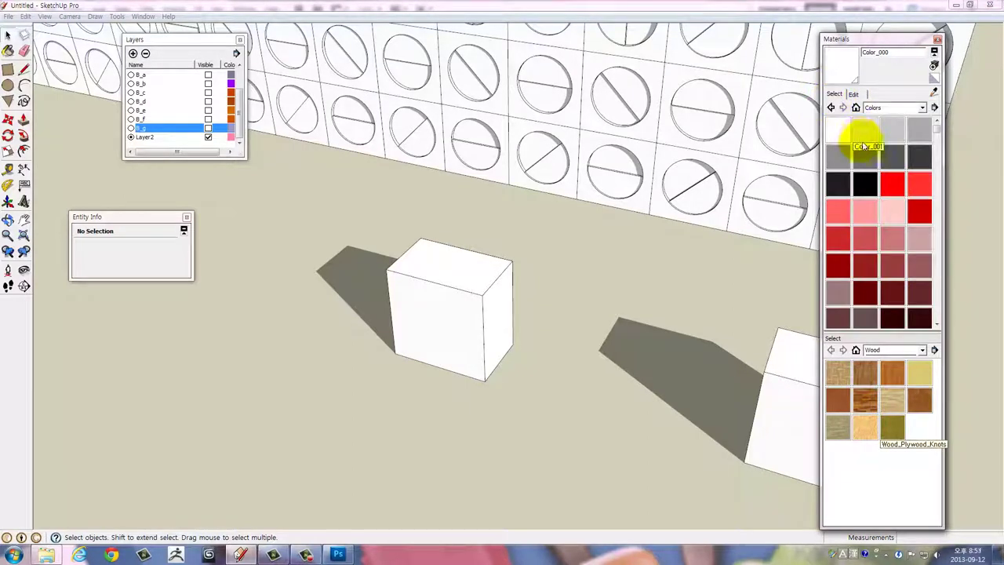
pyautogui.click(893, 109)
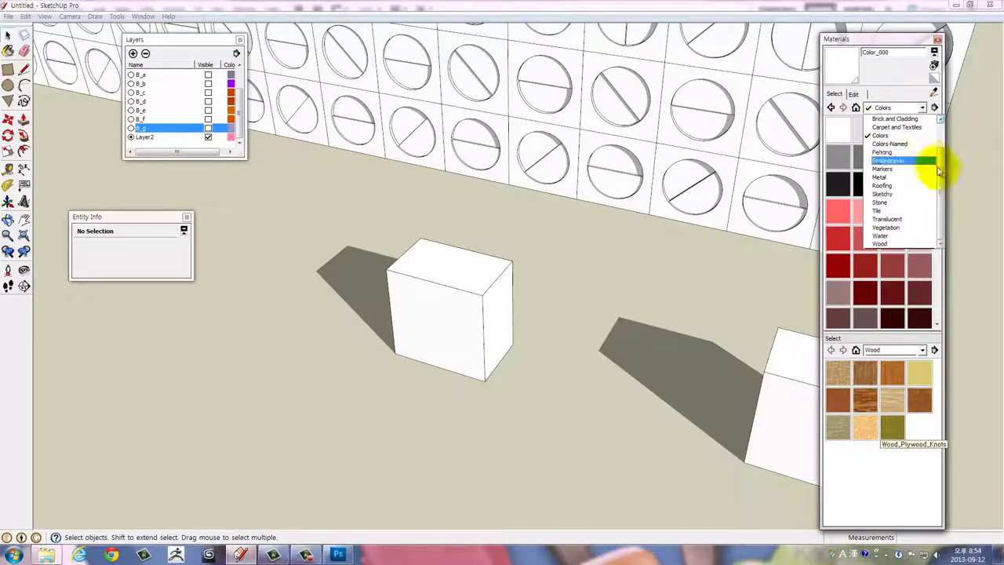
pyautogui.moveTo(939, 171); pyautogui.dragTo(941, 139)
pyautogui.click(882, 118)
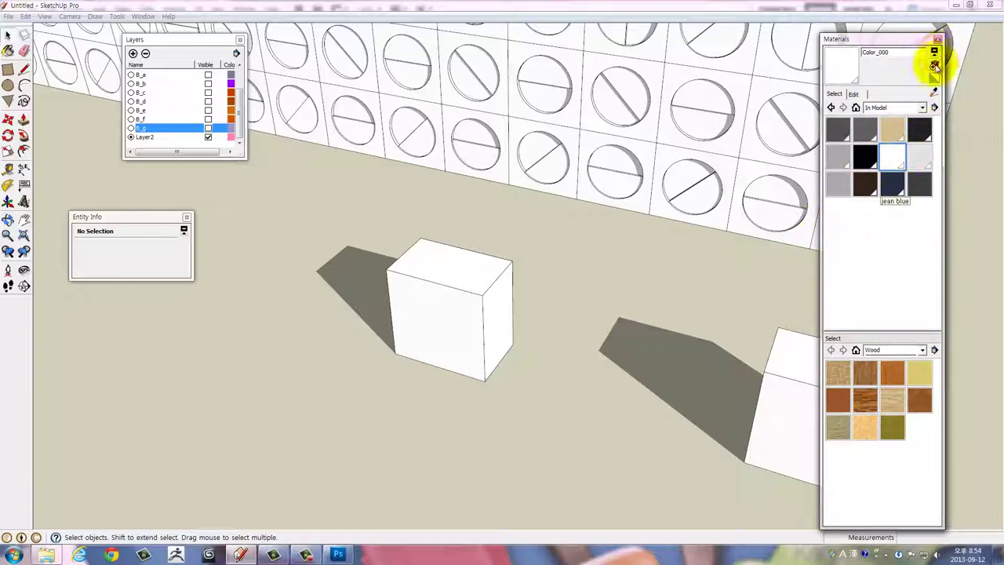
# Create a new Material2 with StoneBlock01.jpg as its texture
pyautogui.click(935, 67)
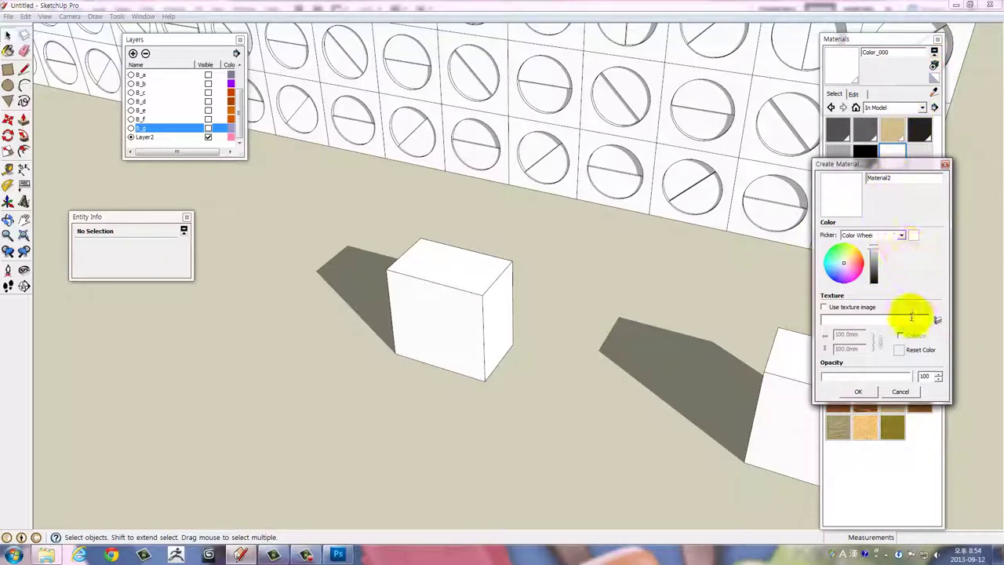
pyautogui.click(938, 320)
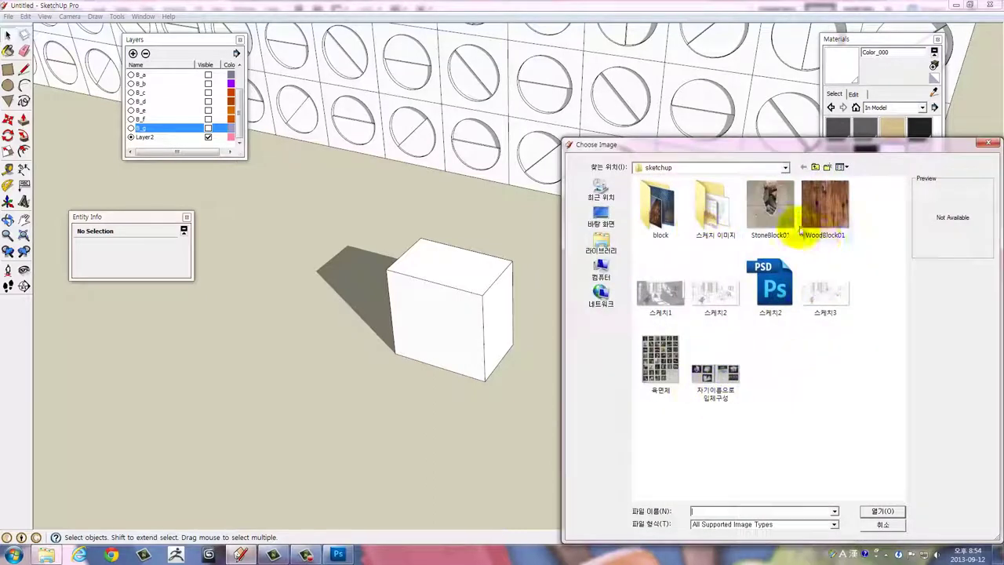
pyautogui.click(770, 210)
pyautogui.click(883, 511)
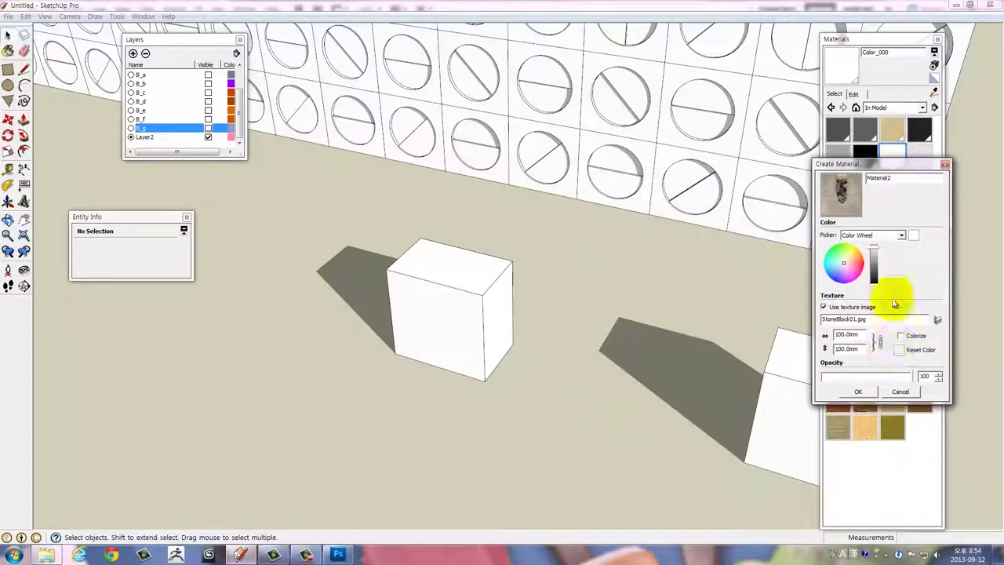
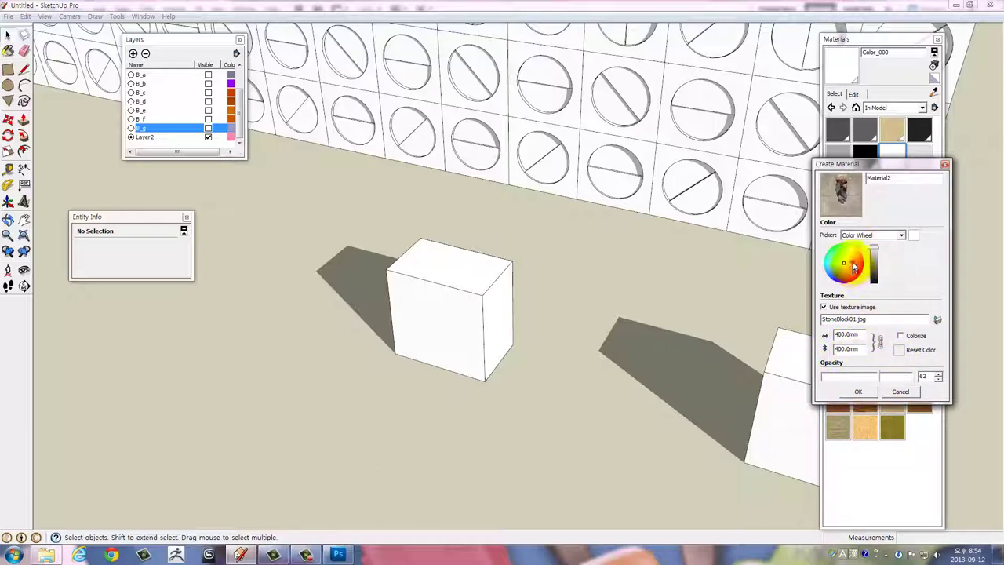
# Create Material2 from the StoneBlock01.jpg texture, with the colour reset and opacity 100
pyautogui.click(853, 266)
pyautogui.moveTo(853, 266); pyautogui.dragTo(845, 267)
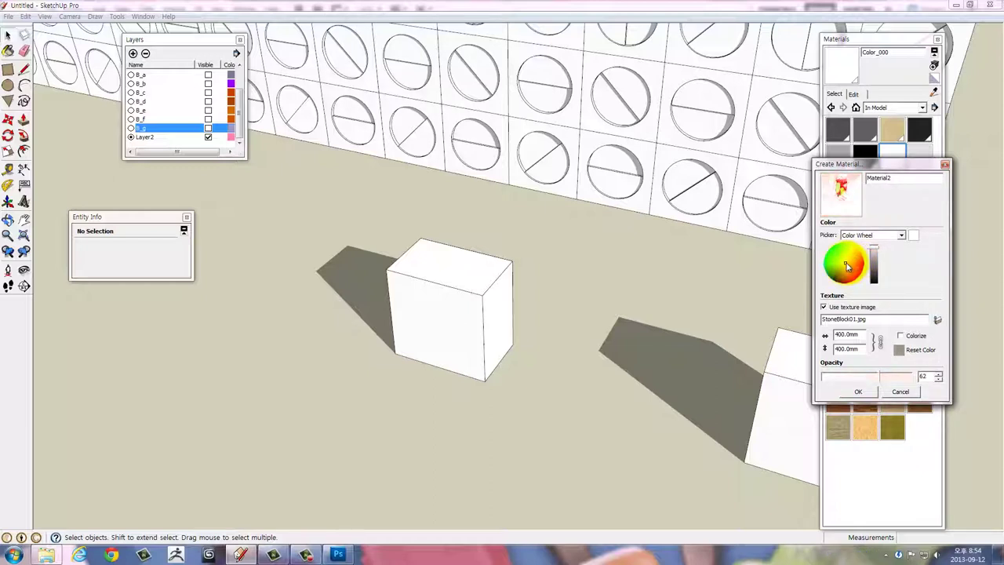
pyautogui.click(891, 367)
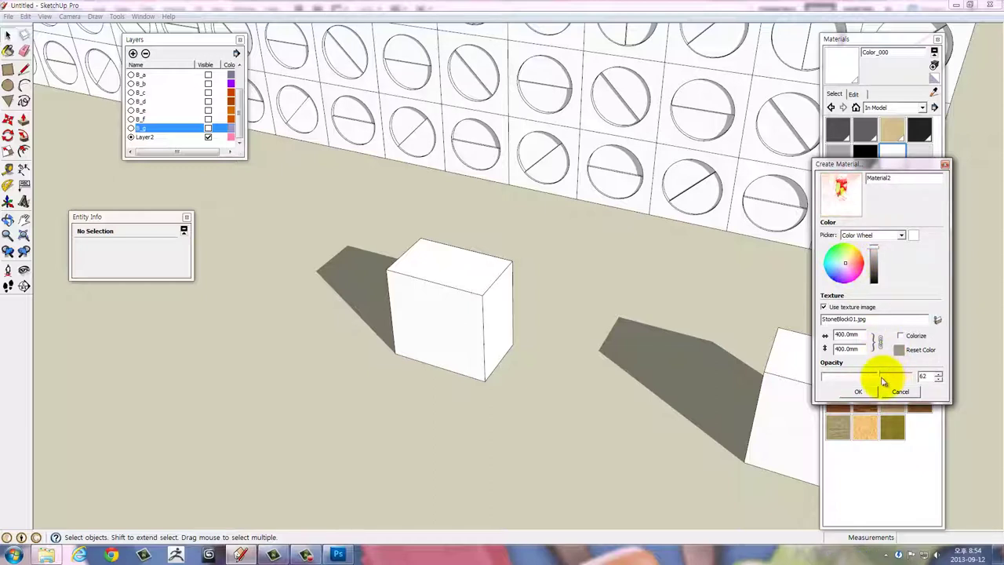
pyautogui.click(938, 375)
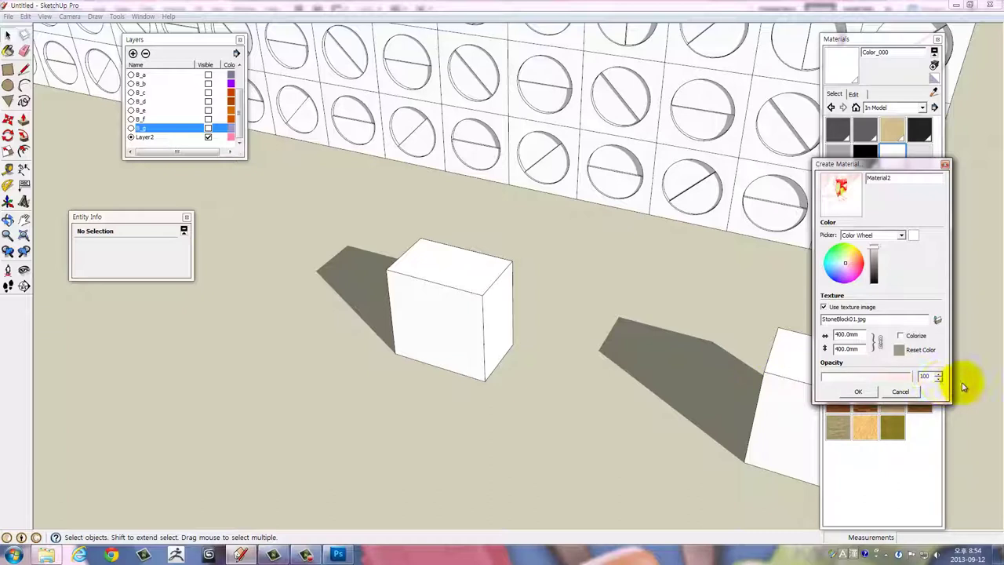
pyautogui.click(914, 377)
pyautogui.click(860, 394)
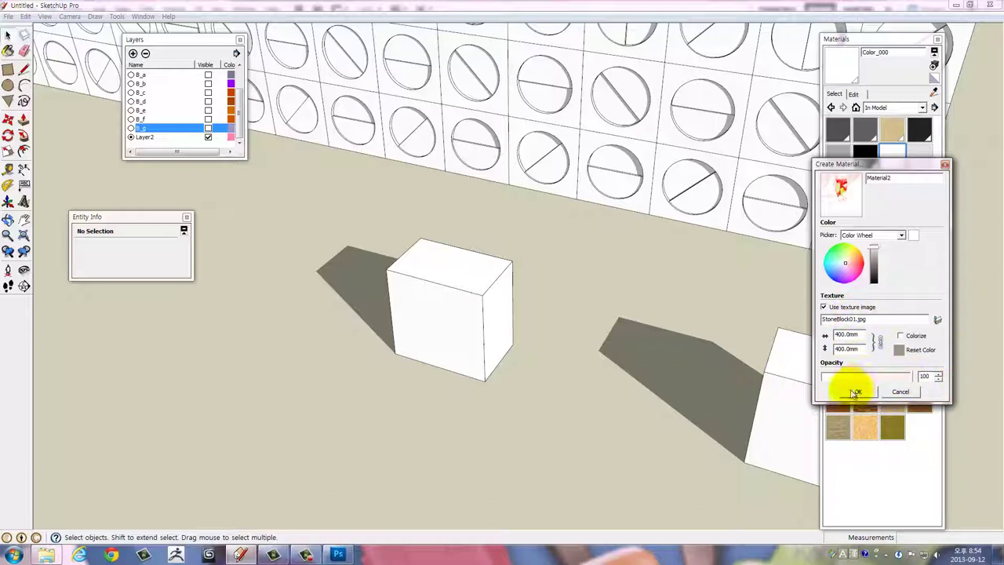
pyautogui.click(858, 392)
# Paint the front cube with Material2
pyautogui.click(839, 210)
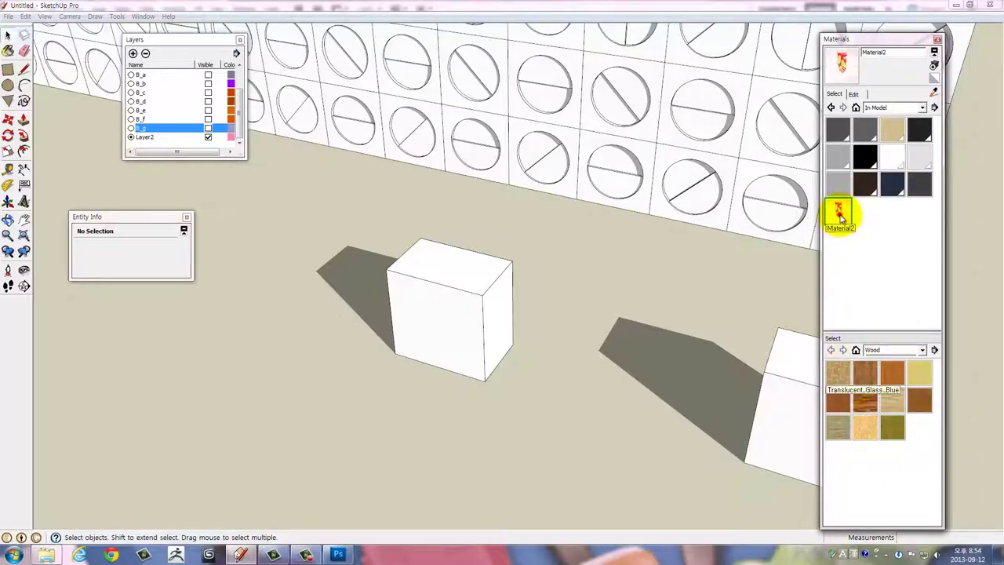
pyautogui.click(464, 308)
pyautogui.moveTo(462, 308); pyautogui.dragTo(540, 308)
pyautogui.scroll(3)
pyautogui.scroll(3)
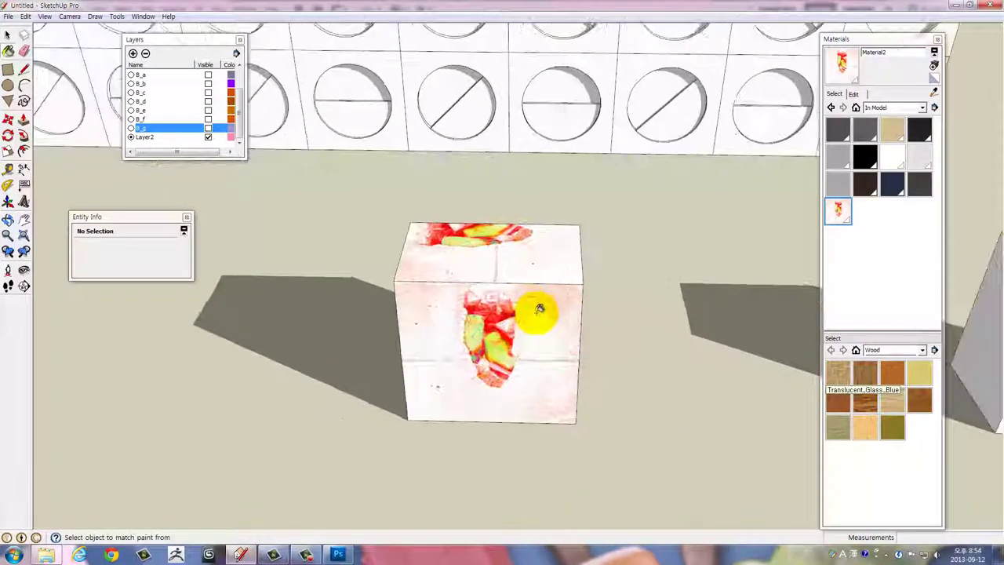
pyautogui.scroll(3)
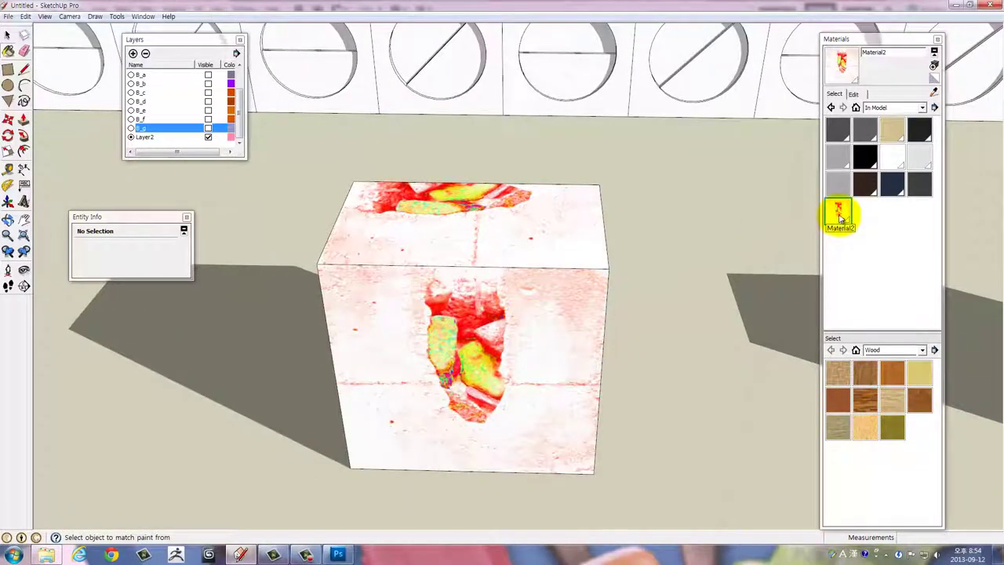
# Edit Material2 back to 100 opacity and reset its reddish colour tint
pyautogui.doubleClick(841, 218)
pyautogui.click(873, 259)
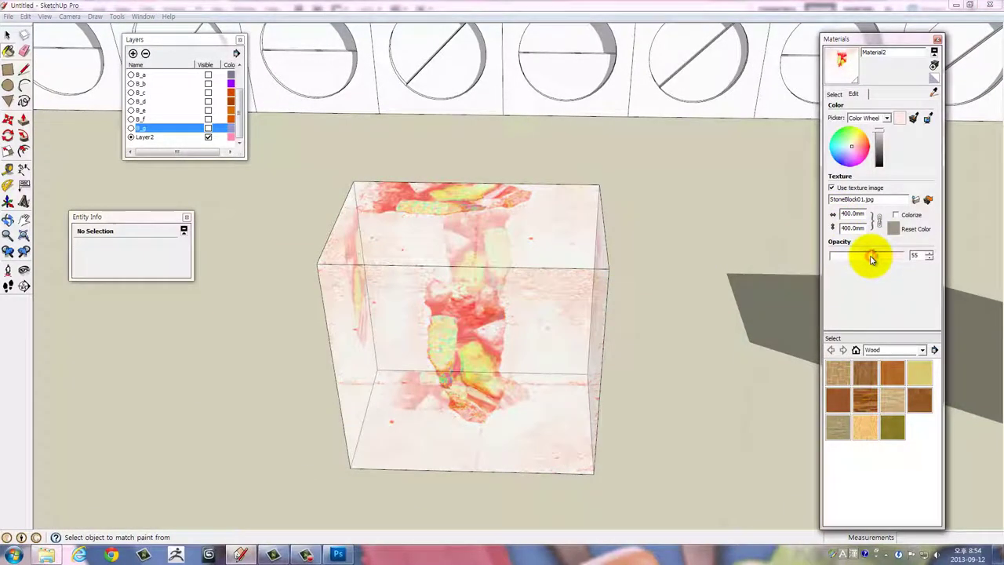
pyautogui.moveTo(873, 259); pyautogui.dragTo(918, 257)
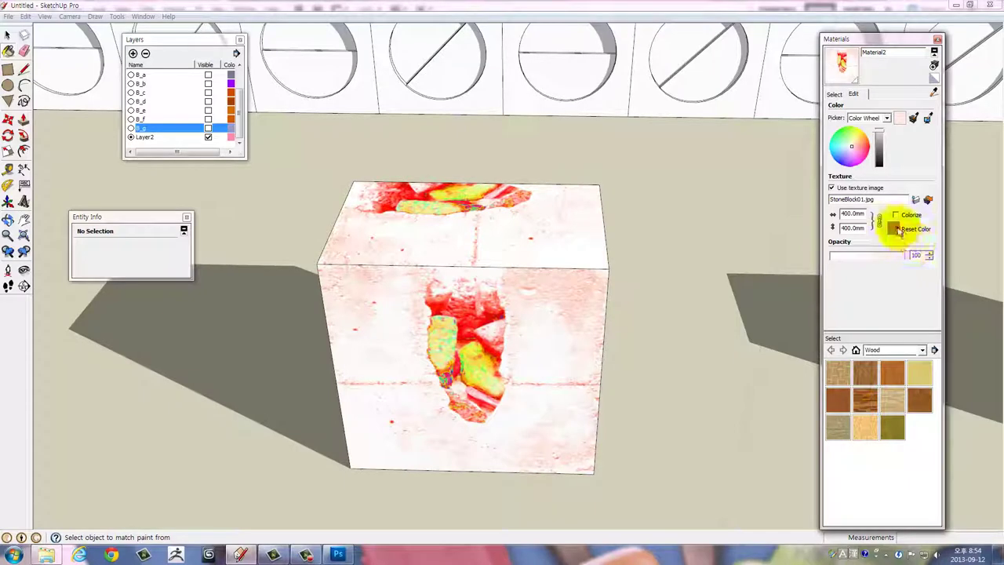
pyautogui.click(895, 229)
# Orbit around the stone cube and select its geometry to inspect the texture
pyautogui.moveTo(717, 332); pyautogui.dragTo(522, 335)
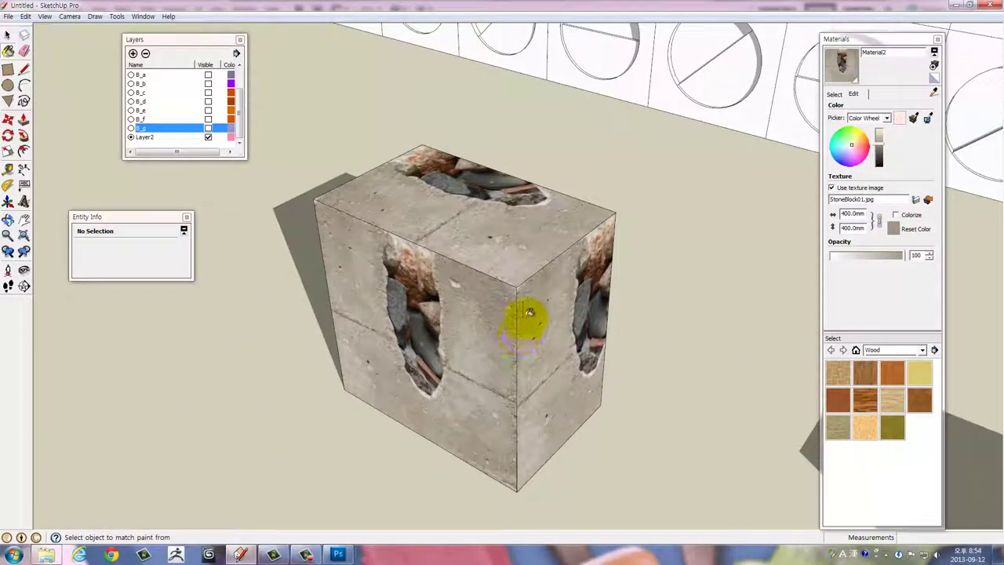
pyautogui.press('space')
pyautogui.tripleClick(512, 228)
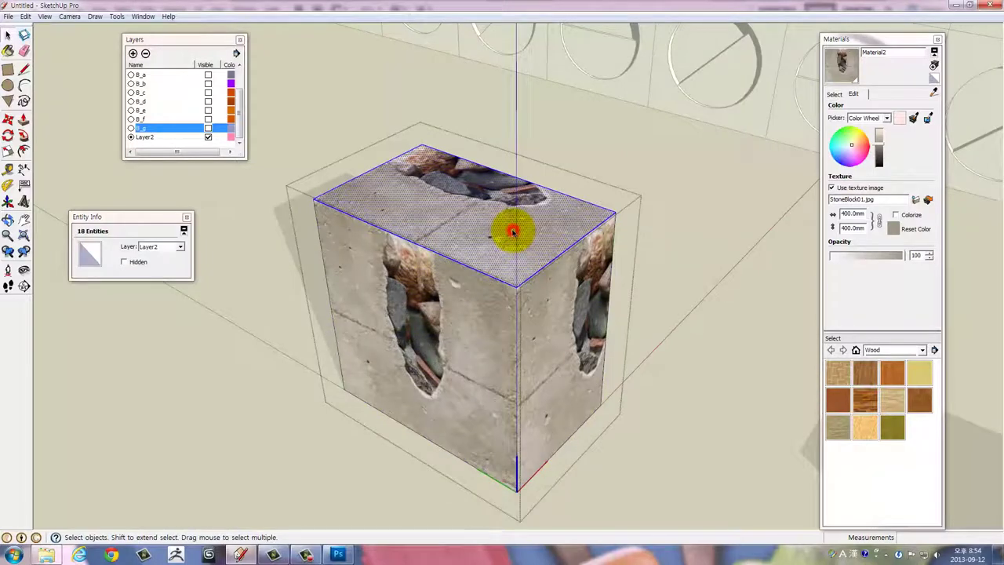
pyautogui.doubleClick(511, 231)
pyautogui.moveTo(511, 231); pyautogui.dragTo(609, 258)
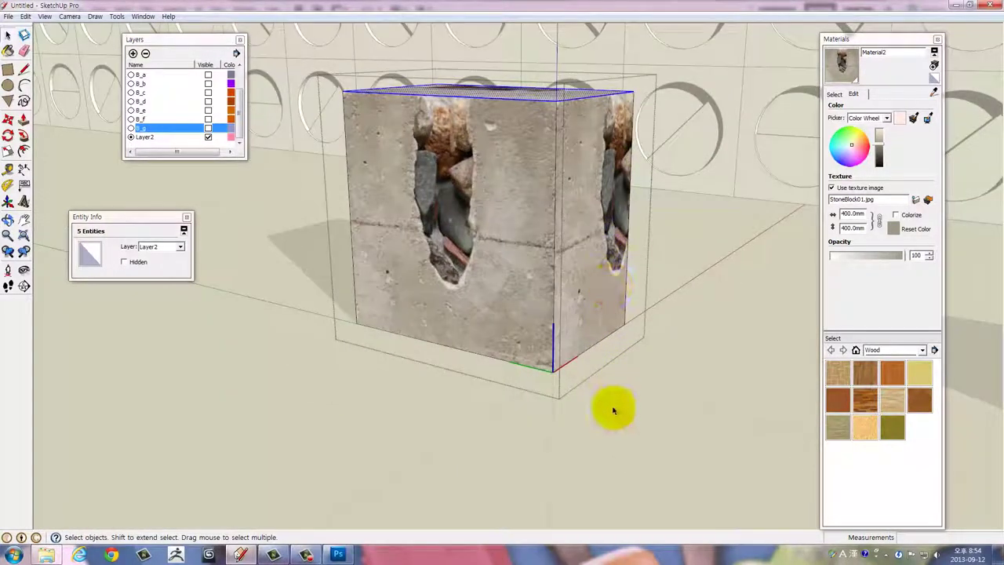
pyautogui.scroll(-3)
# Clear the selection and select the first few scattered wall blocks to remove
pyautogui.click(612, 401)
pyautogui.scroll(-3)
pyautogui.moveTo(605, 392); pyautogui.dragTo(650, 381)
pyautogui.click(531, 162)
pyautogui.moveTo(532, 163); pyautogui.dragTo(493, 228)
pyautogui.click(379, 161)
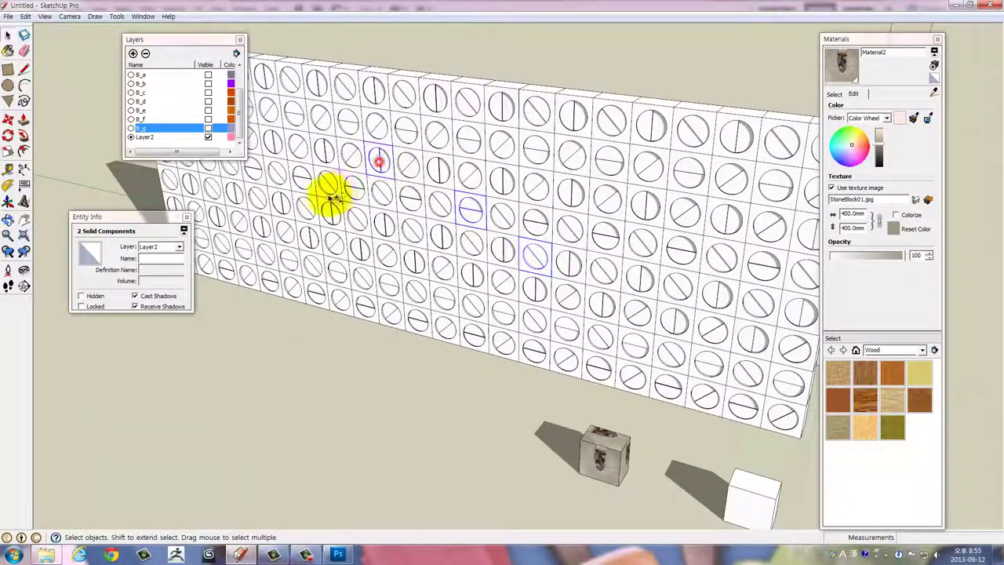
pyautogui.click(330, 196)
# Add more wall blocks to the selection and delete all ten
pyautogui.click(469, 141)
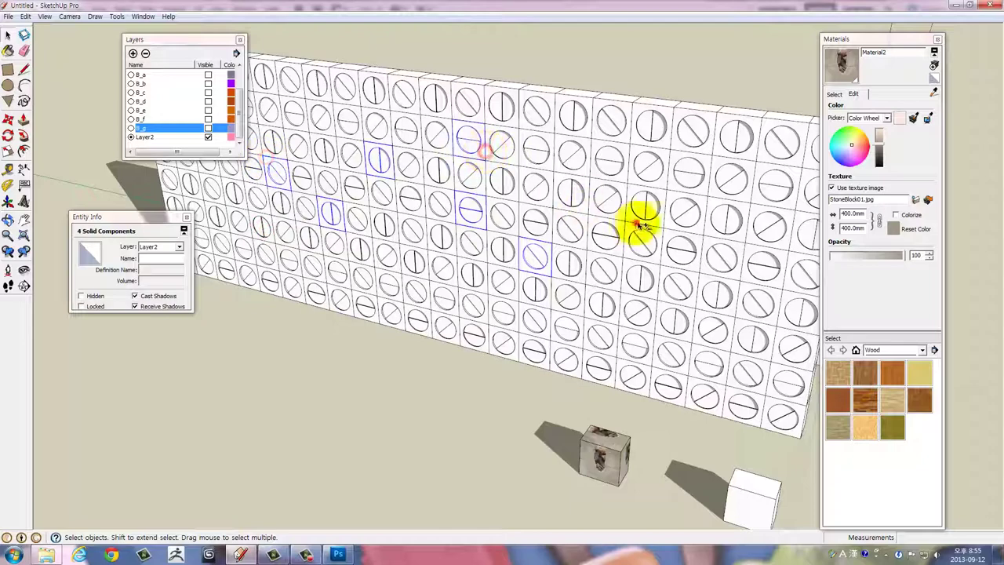
pyautogui.click(643, 208)
pyautogui.click(682, 174)
pyautogui.click(697, 351)
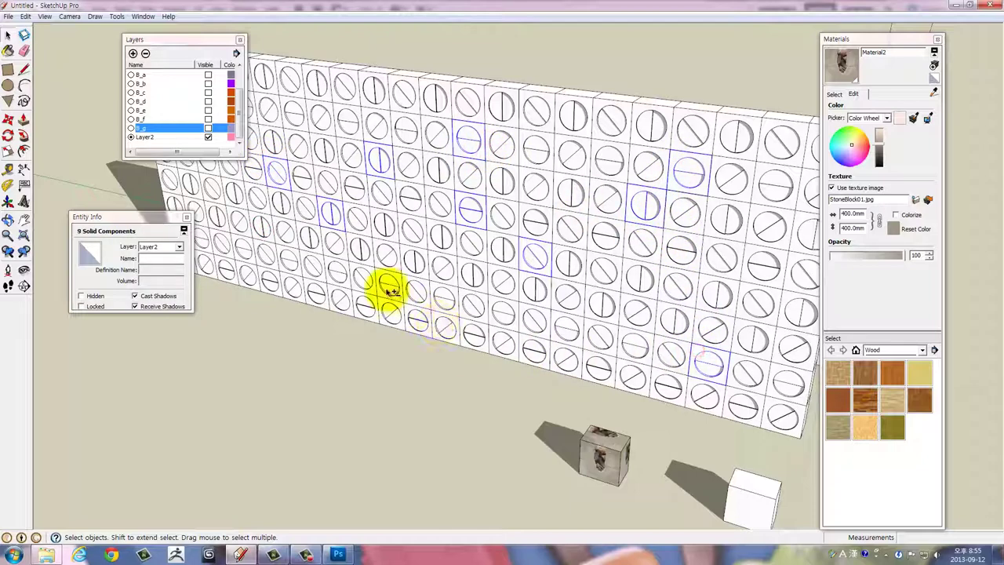
pyautogui.click(390, 292)
pyautogui.moveTo(528, 321); pyautogui.dragTo(559, 334)
pyautogui.press('Delete')
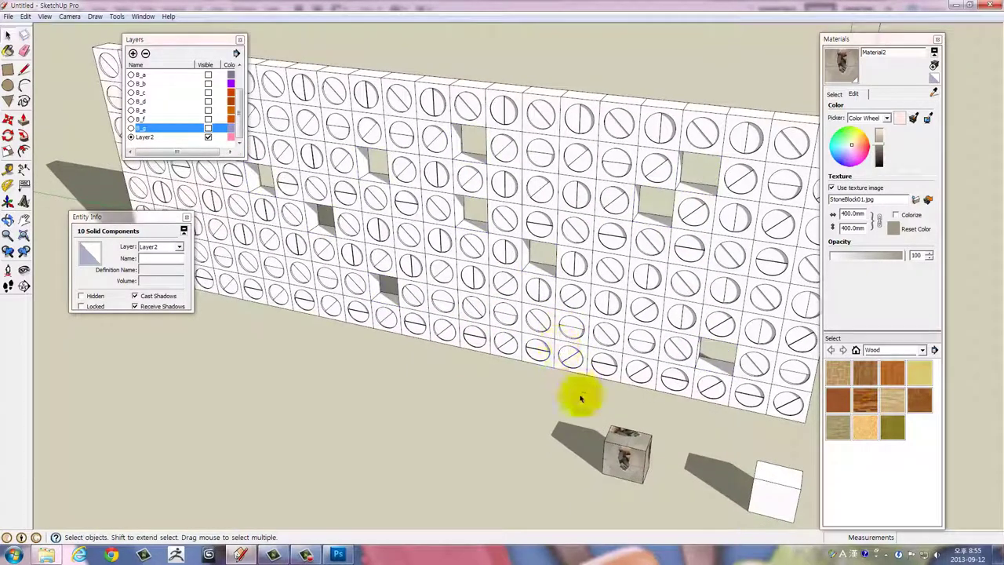
# Copy the stone cube with Move+Ctrl into the lower-right wall hole and another hole
pyautogui.click(637, 456)
pyautogui.moveTo(637, 456); pyautogui.dragTo(643, 448)
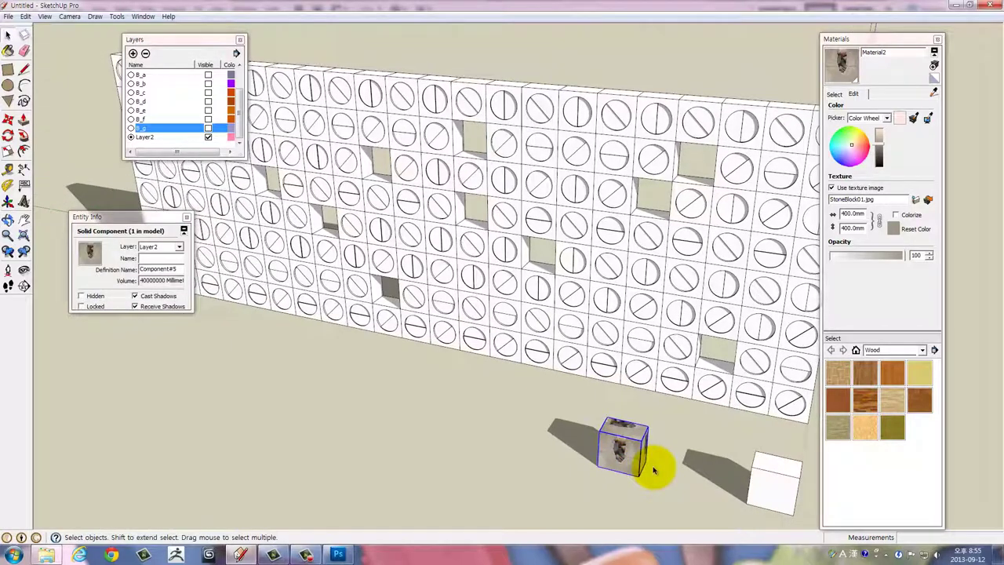
pyautogui.press('m')
pyautogui.moveTo(639, 474); pyautogui.dragTo(733, 379)
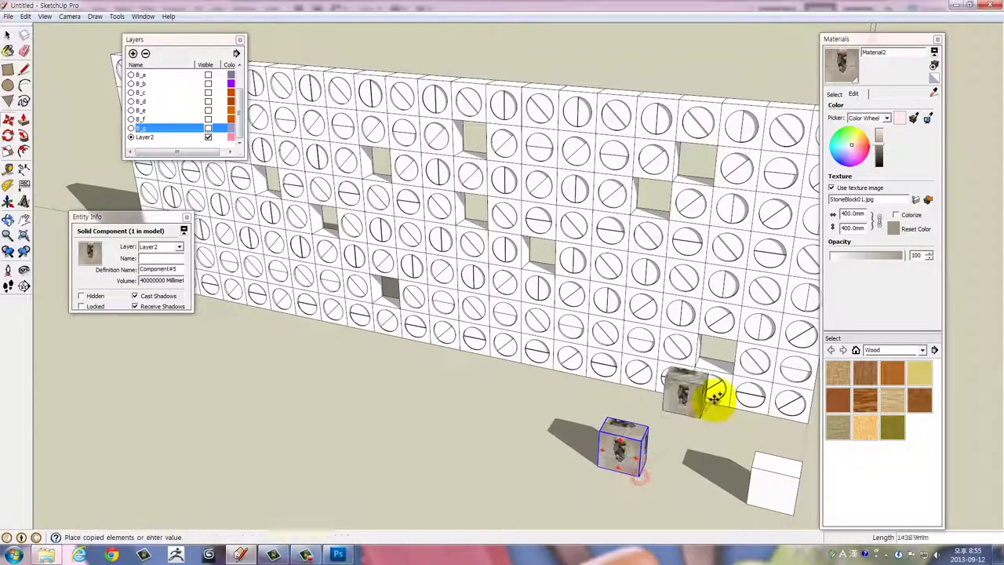
pyautogui.click(734, 378)
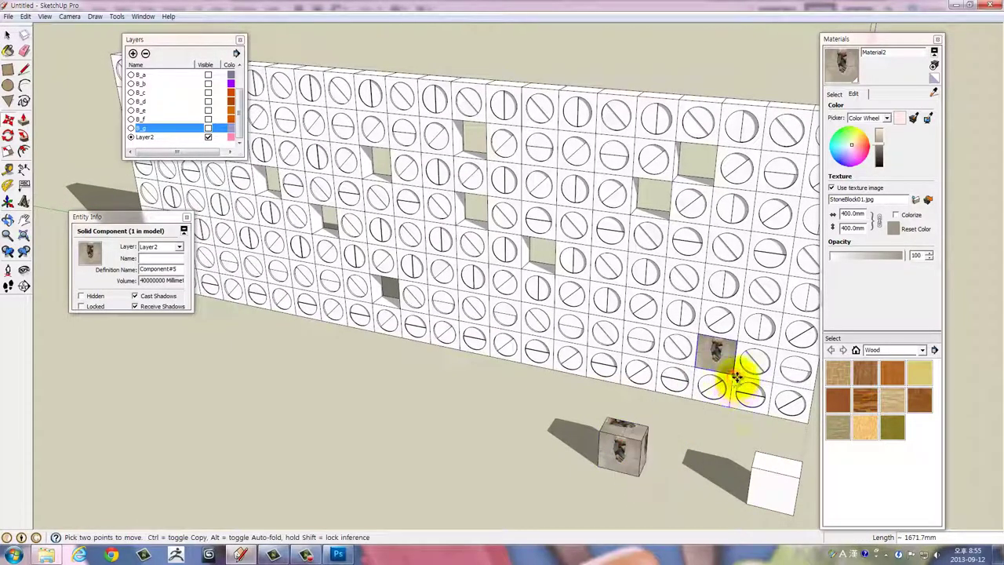
pyautogui.click(736, 378)
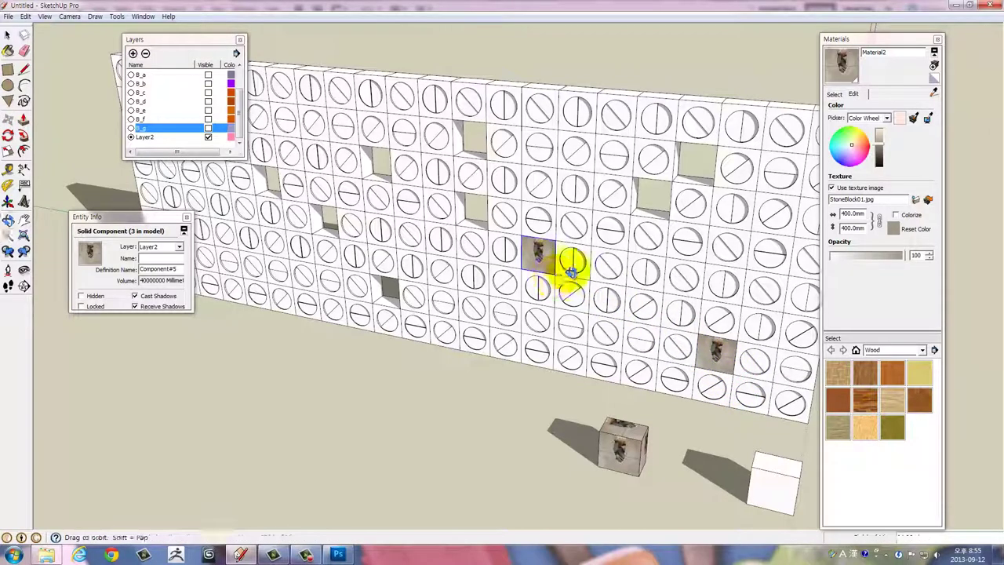
pyautogui.scroll(3)
pyautogui.scroll(3)
pyautogui.scroll(3)
pyautogui.scroll(3)
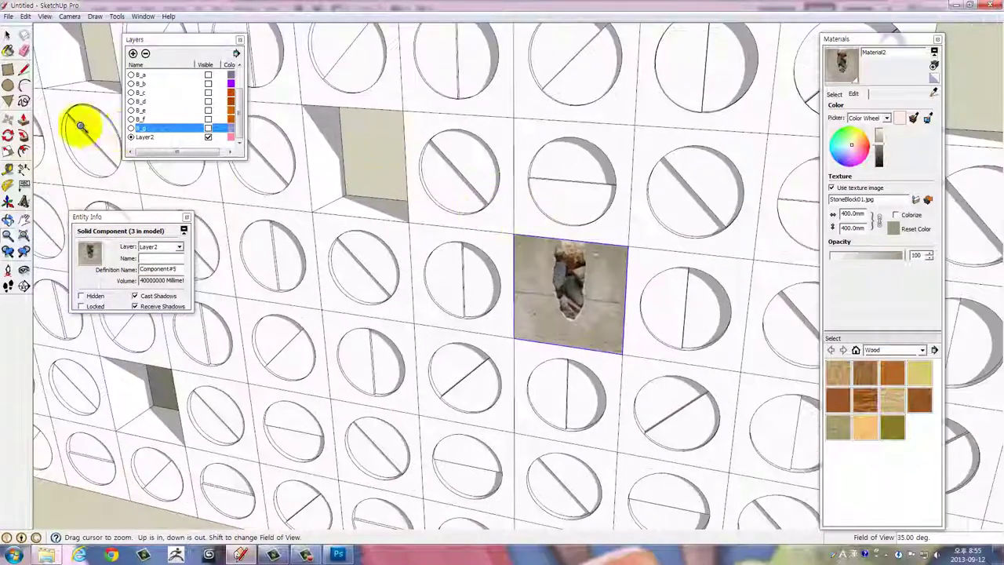
# Rotate one stone cube copy 90 degrees about its centre
pyautogui.click(9, 135)
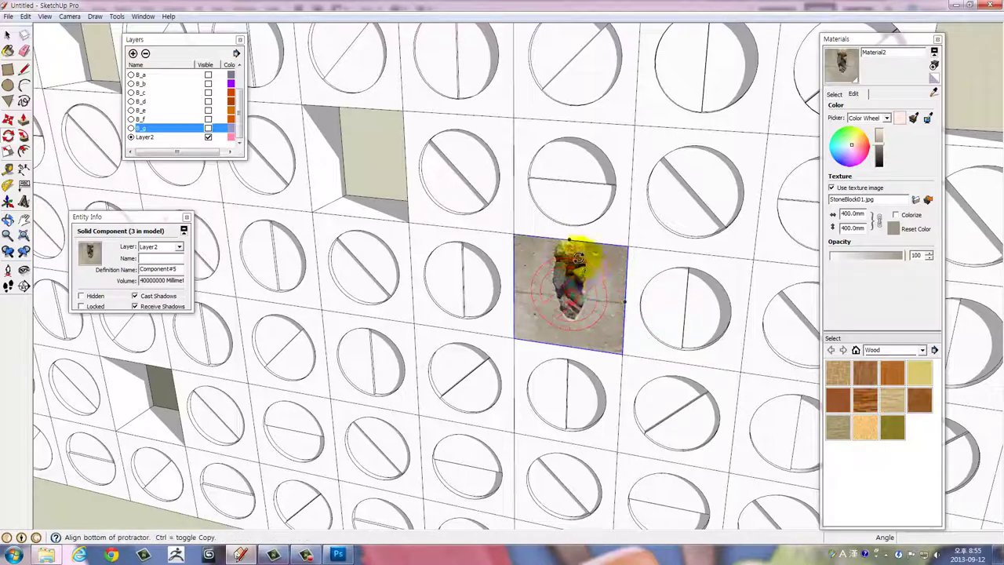
pyautogui.click(571, 242)
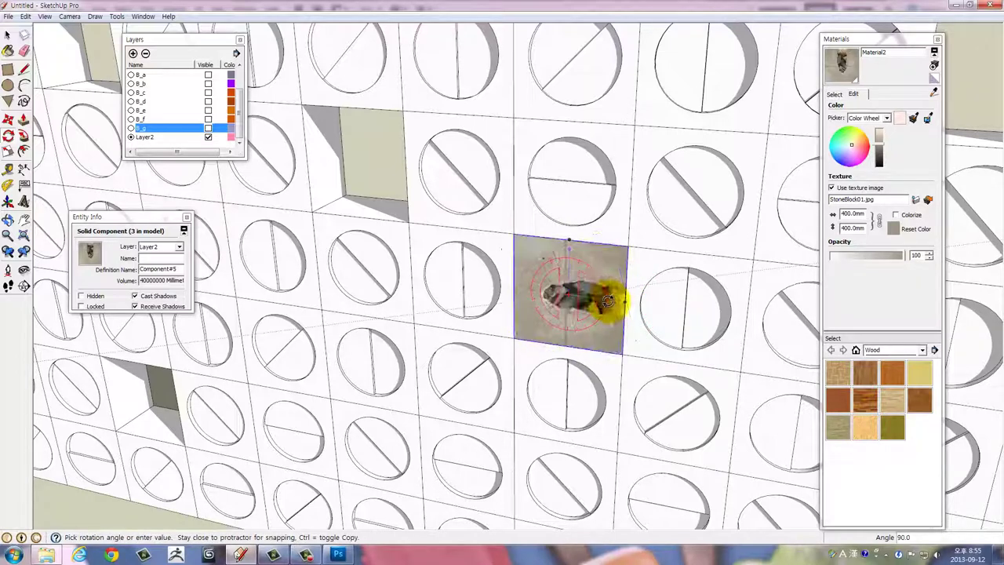
pyautogui.moveTo(609, 300); pyautogui.dragTo(455, 464)
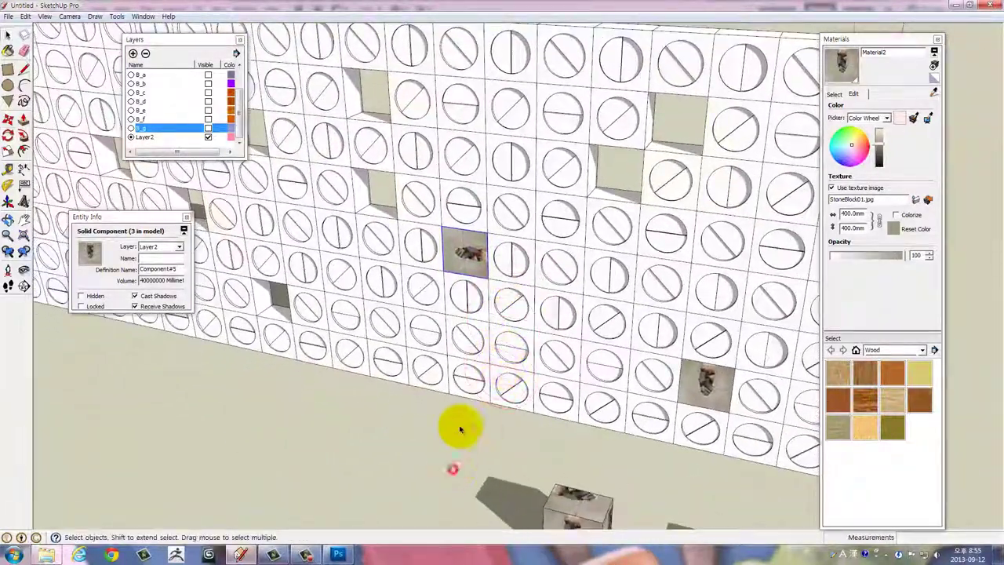
# Copy the wall's stone block with Move+Ctrl into two more wall holes
pyautogui.scroll(3)
pyautogui.moveTo(469, 254); pyautogui.dragTo(488, 263)
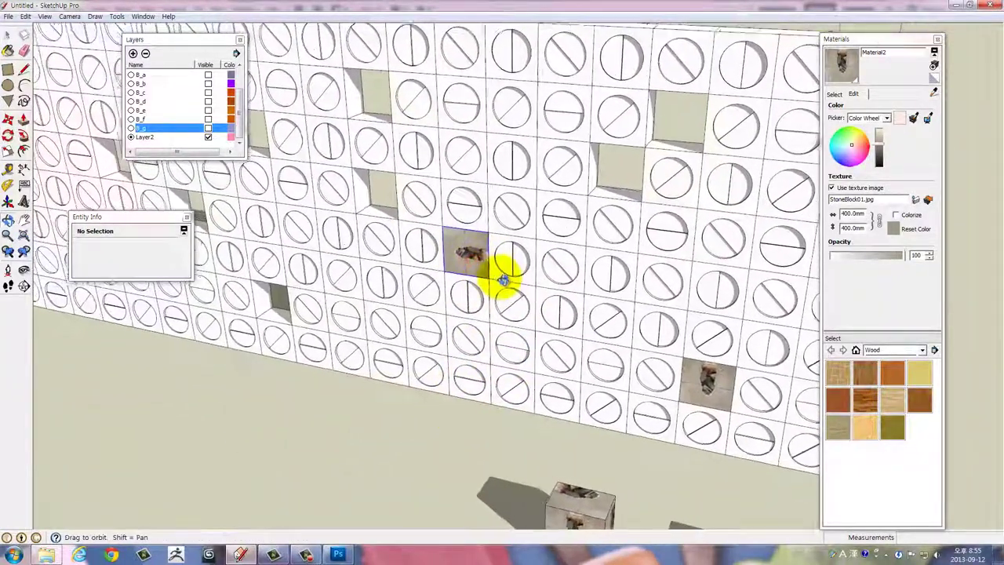
pyautogui.click(479, 259)
pyautogui.press('m')
pyautogui.press('ctrl')
pyautogui.click(490, 283)
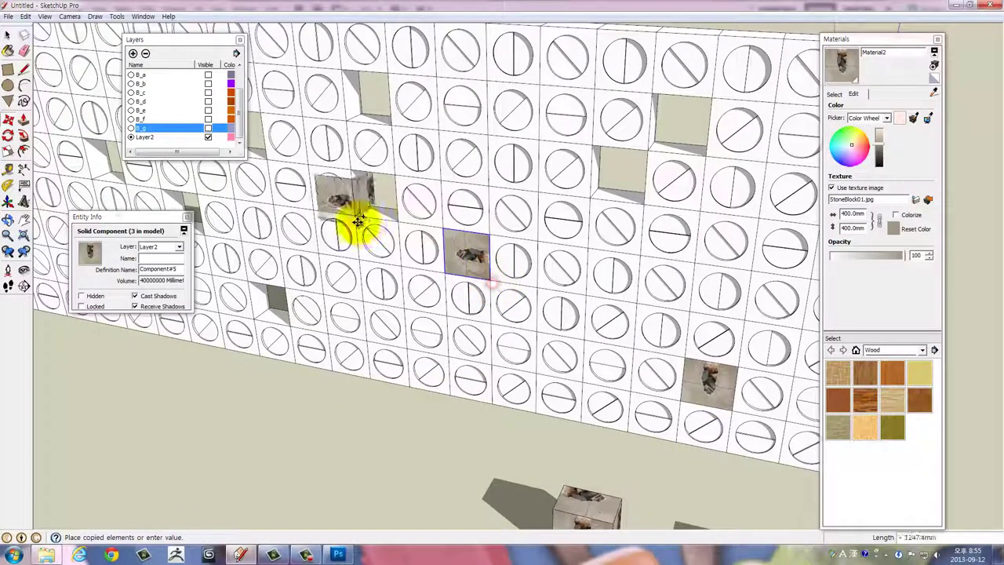
pyautogui.moveTo(359, 217); pyautogui.dragTo(656, 329)
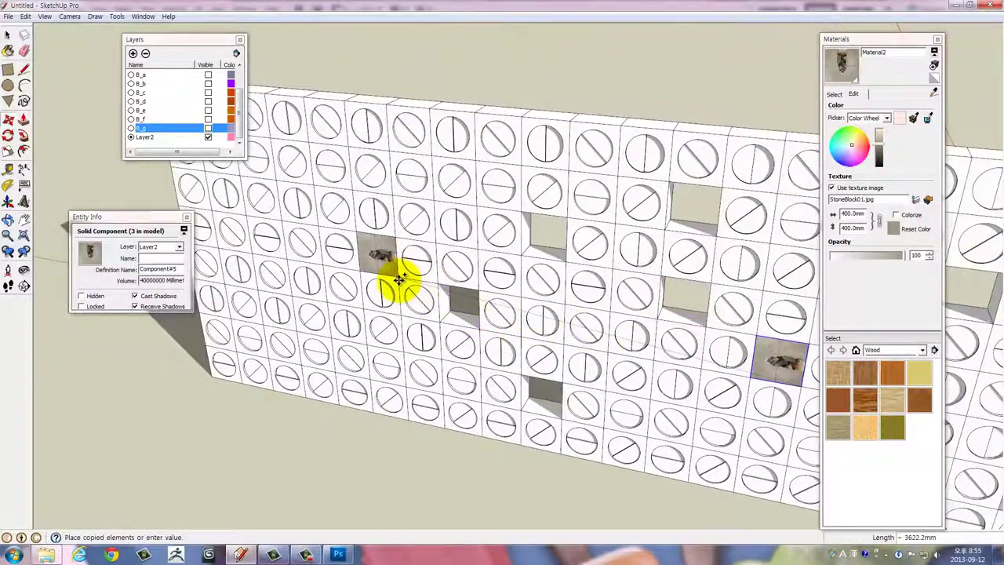
pyautogui.click(399, 281)
pyautogui.click(398, 280)
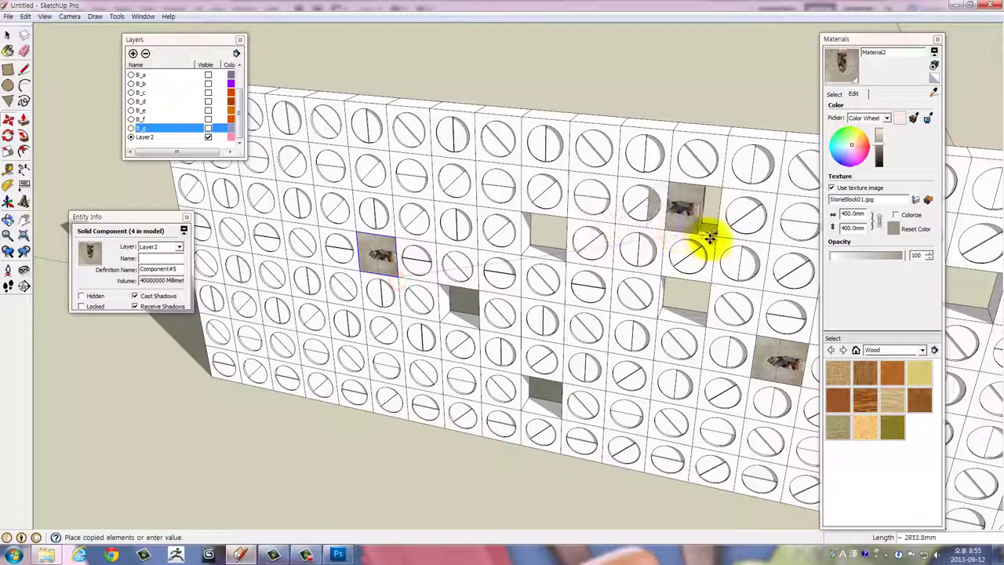
pyautogui.click(713, 240)
pyautogui.moveTo(696, 311); pyautogui.dragTo(448, 291)
# Copy the lower stone block into a lower-left wall hole and clear the selection
pyautogui.press('space')
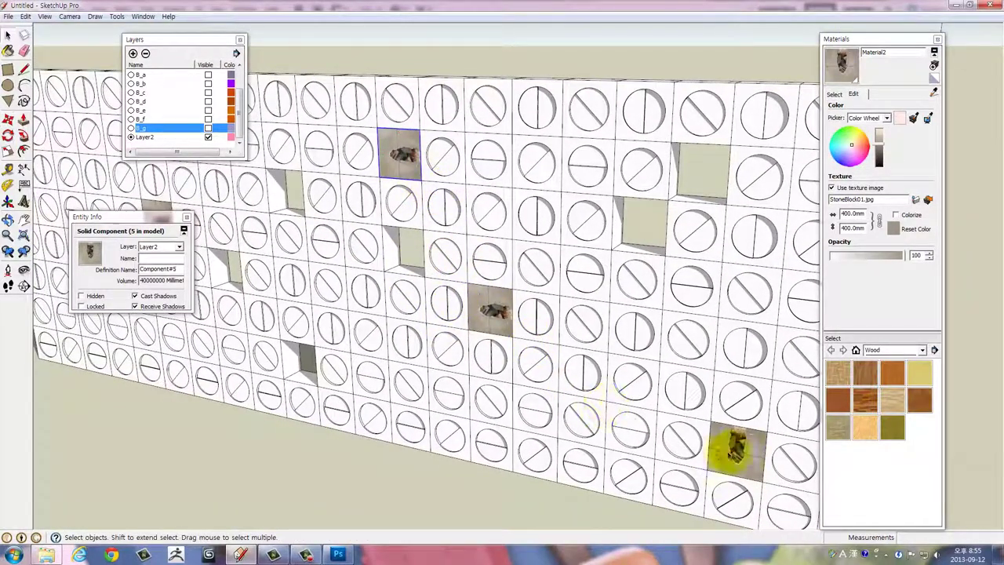
pyautogui.click(735, 448)
pyautogui.press('m')
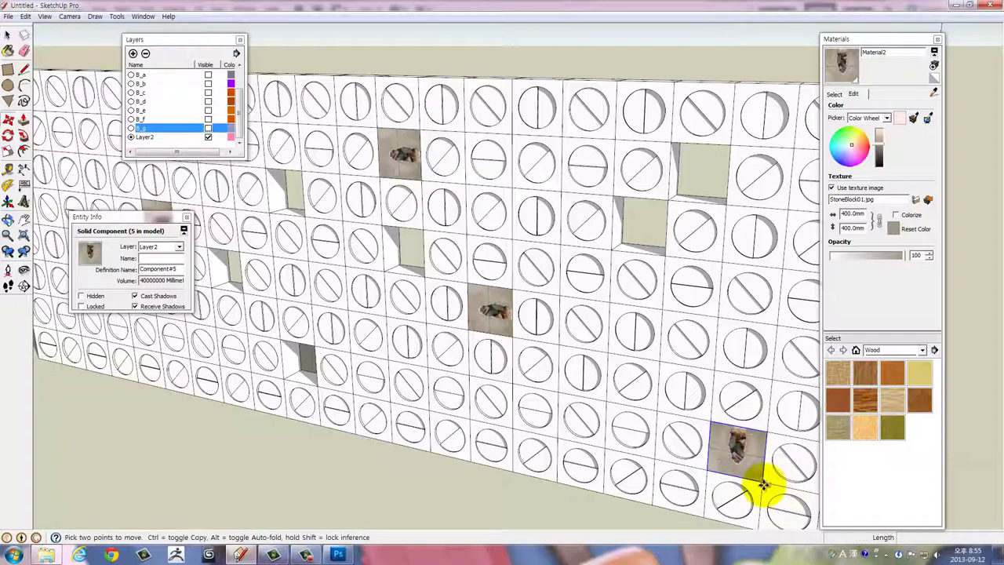
pyautogui.click(763, 485)
pyautogui.press('ctrl')
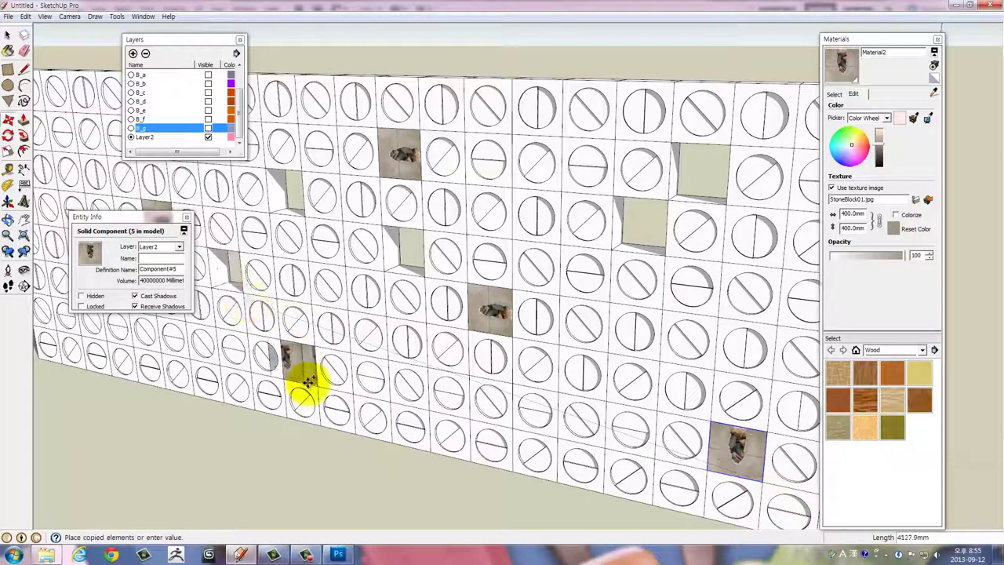
pyautogui.click(314, 385)
pyautogui.moveTo(313, 385); pyautogui.dragTo(507, 337)
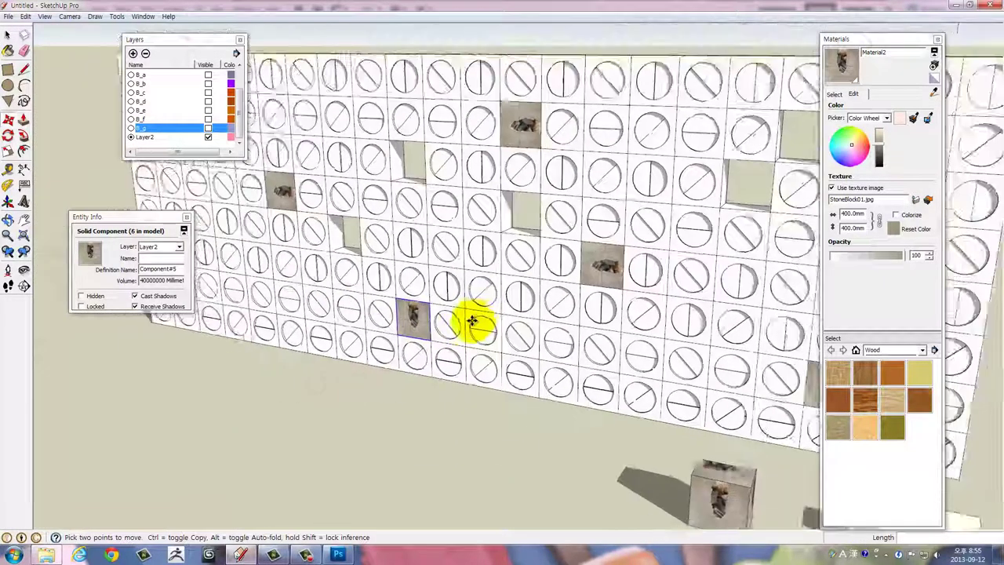
pyautogui.press('space')
pyautogui.click(444, 463)
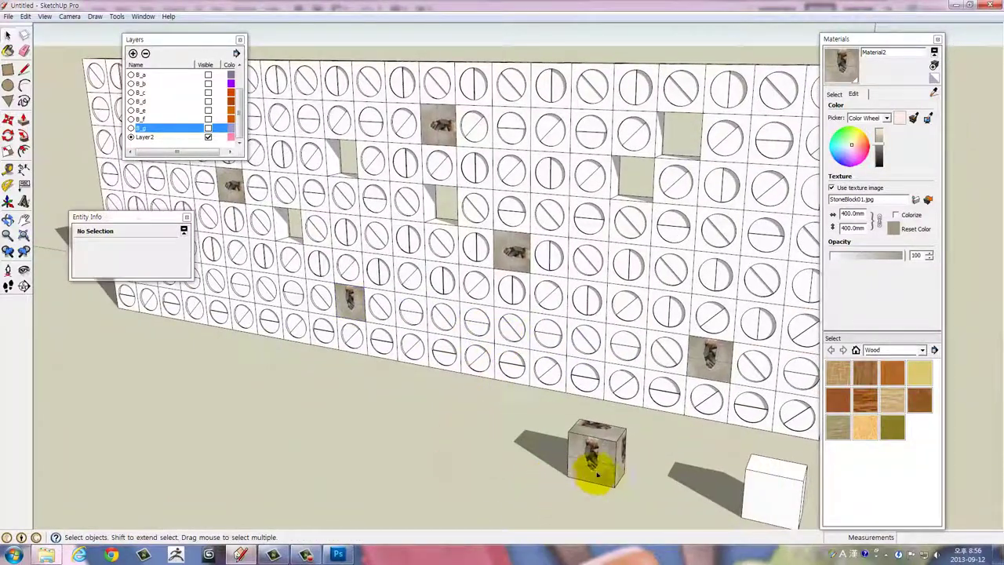
# Copy the ground stone cube with Move+Ctrl to its left
pyautogui.click(608, 476)
pyautogui.press('m')
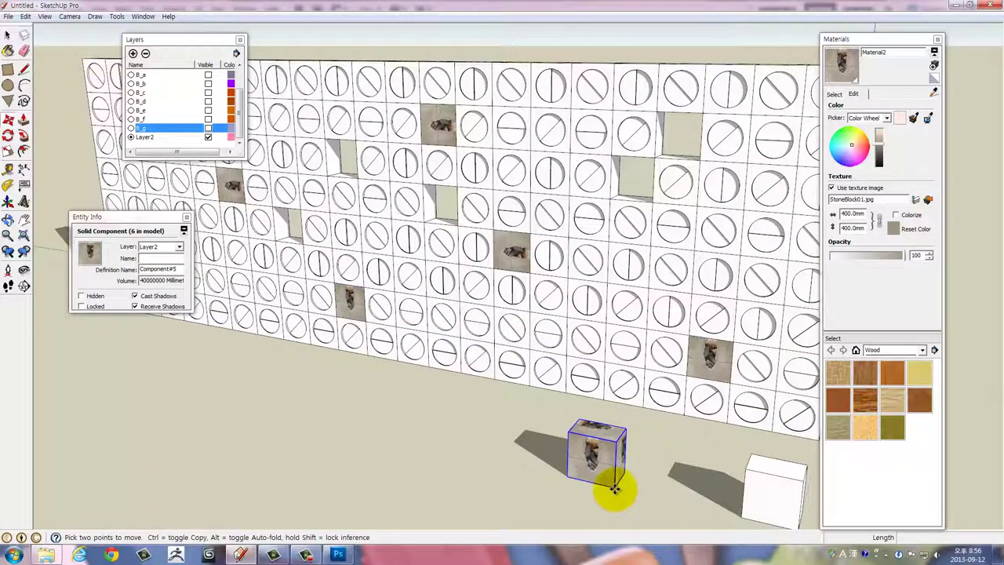
pyautogui.click(614, 489)
pyautogui.press('ctrl')
pyautogui.click(515, 469)
pyautogui.press('space')
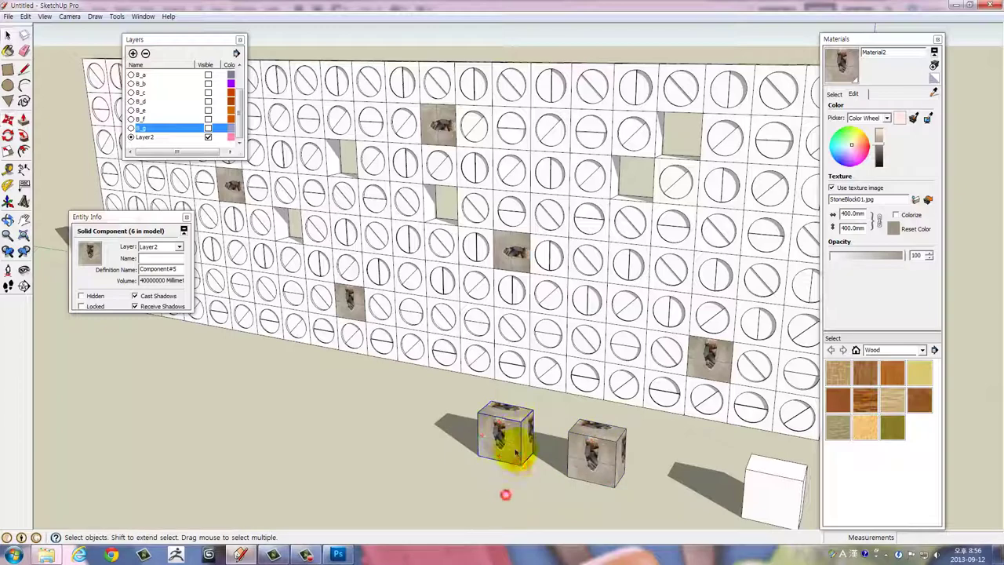
# Explode the left copy and make it a new separate component, Component#6
pyautogui.doubleClick(515, 453)
pyautogui.click(516, 452)
pyautogui.click(510, 502)
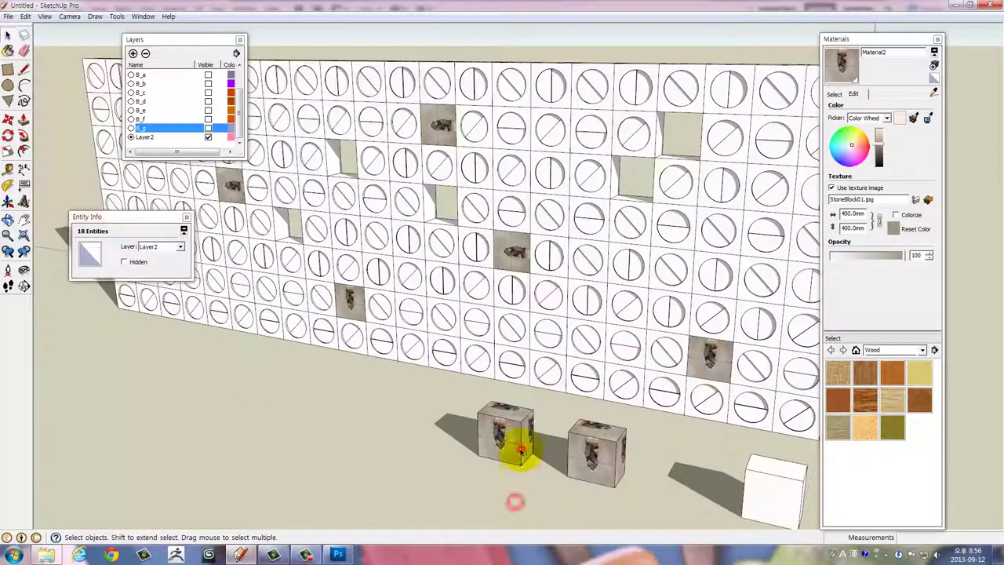
pyautogui.rightClick(520, 449)
pyautogui.click(553, 274)
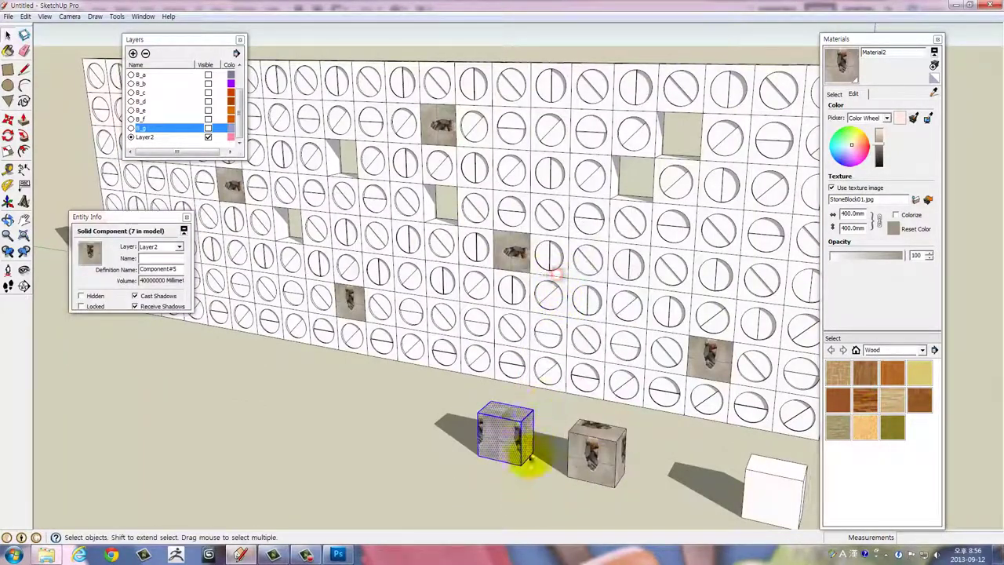
pyautogui.rightClick(499, 433)
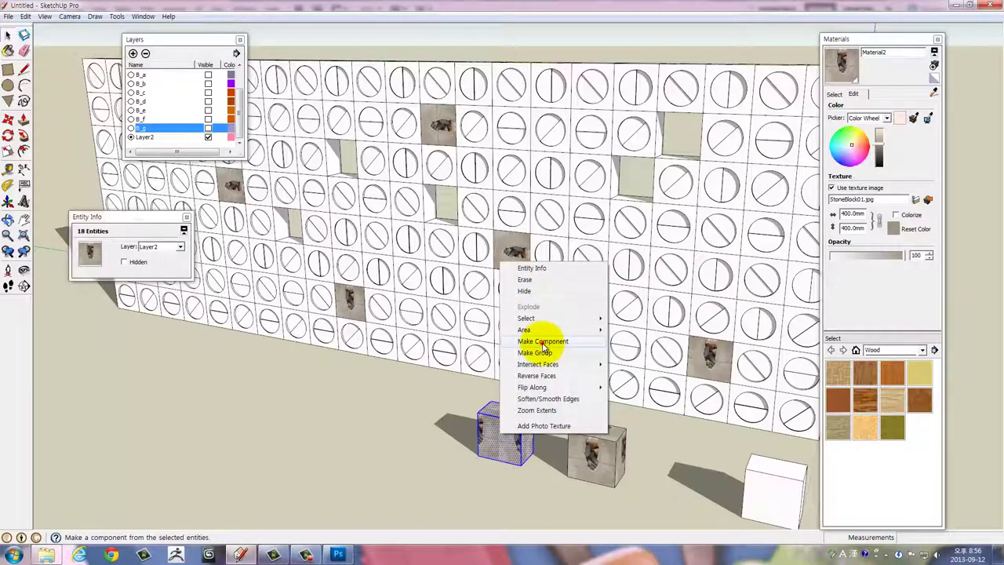
pyautogui.click(543, 343)
pyautogui.click(553, 340)
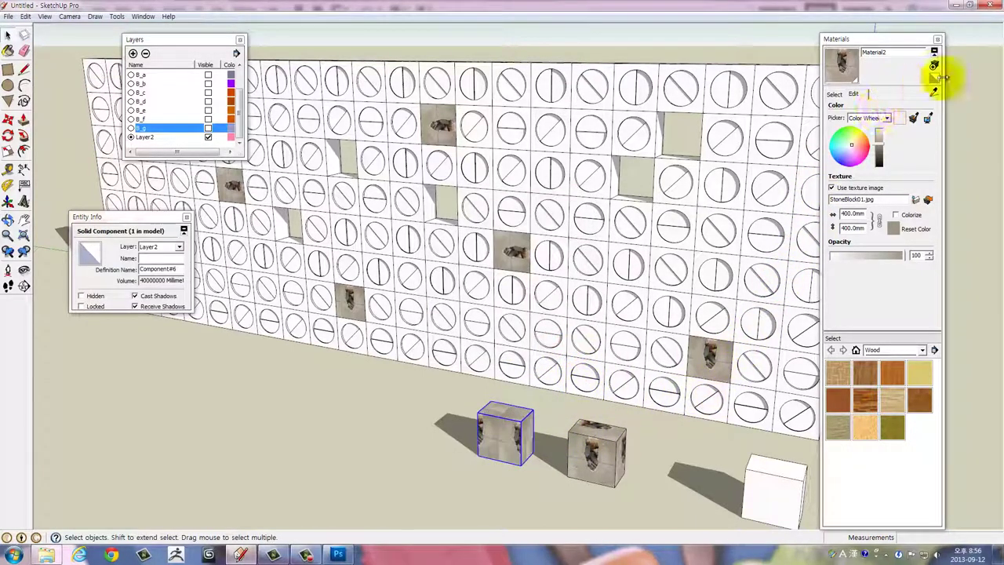
# Create Material3 using the WoodBlock01.jpg image as its texture
pyautogui.click(934, 68)
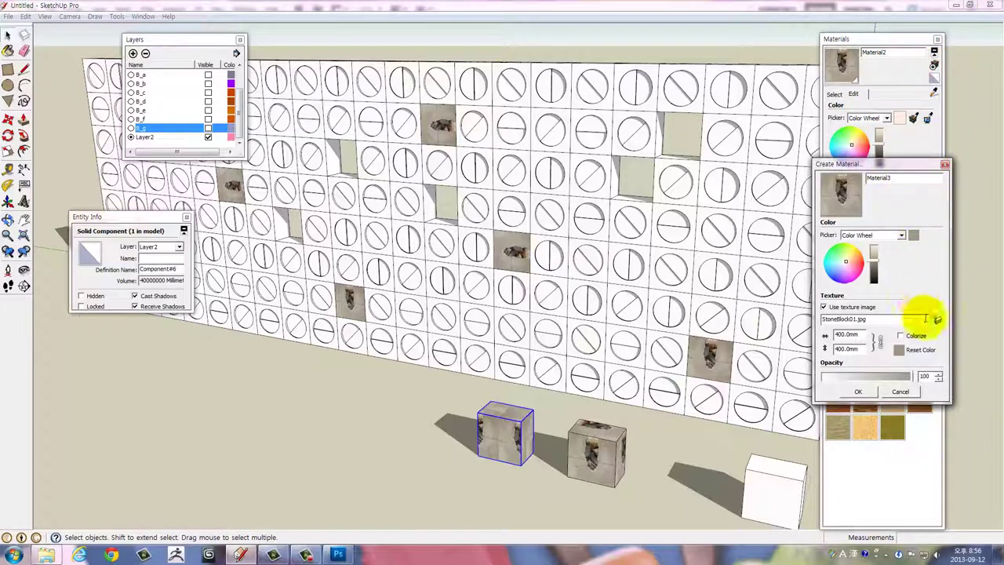
pyautogui.click(938, 321)
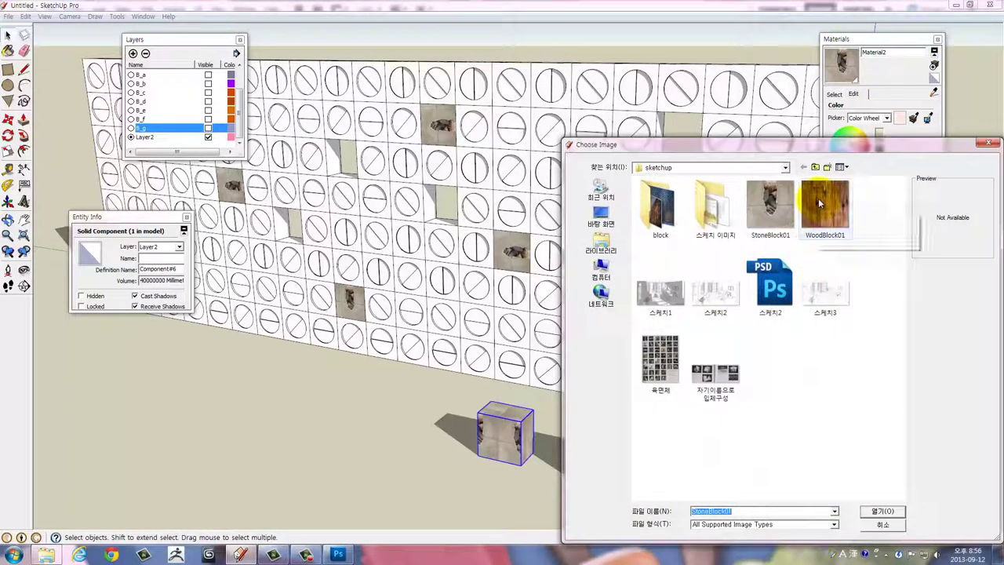
pyautogui.click(818, 202)
pyautogui.click(882, 511)
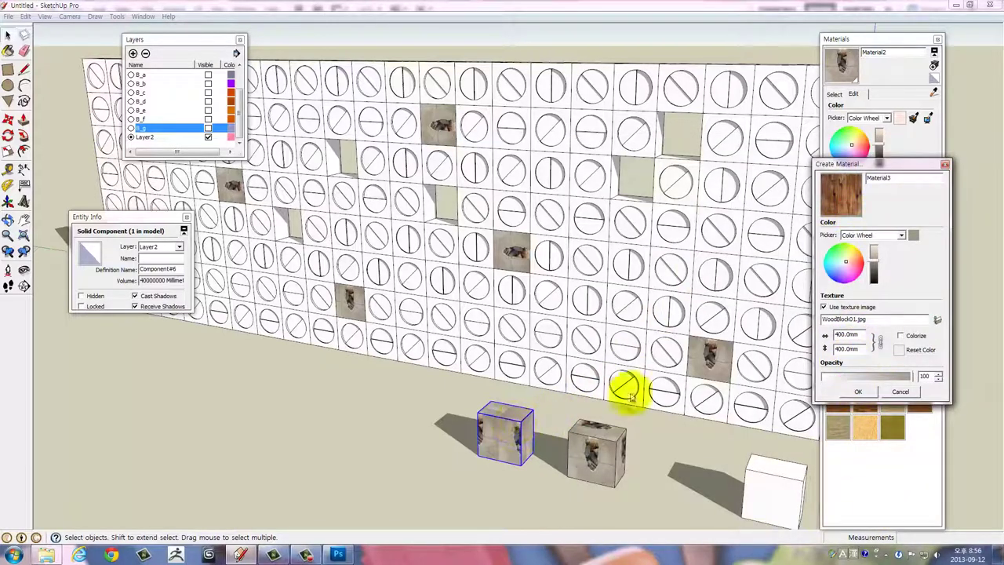
pyautogui.click(858, 391)
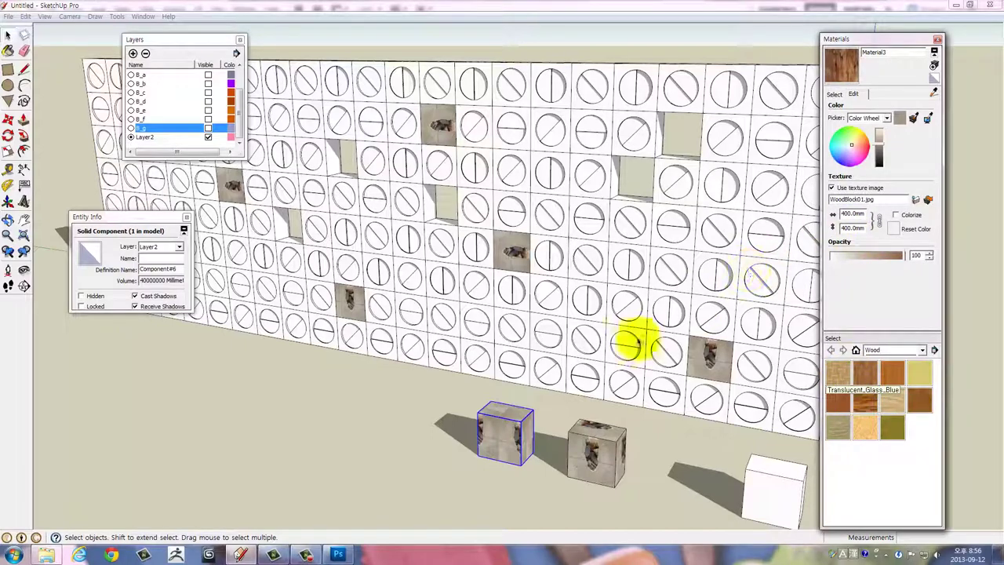
# Sample and paint the left cube, then open it and select all its faces
pyautogui.moveTo(541, 412); pyautogui.dragTo(728, 220)
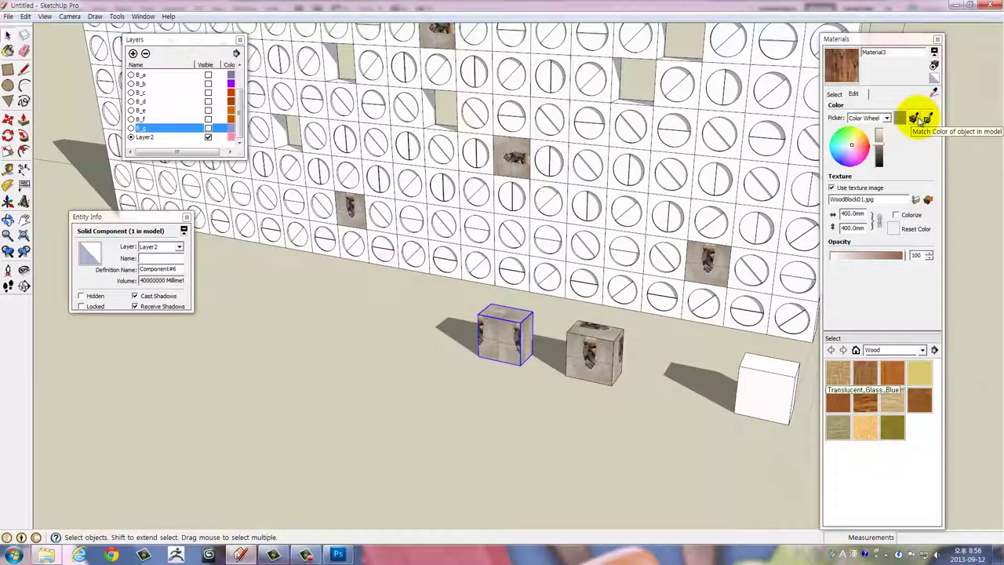
pyautogui.click(920, 117)
pyautogui.click(510, 333)
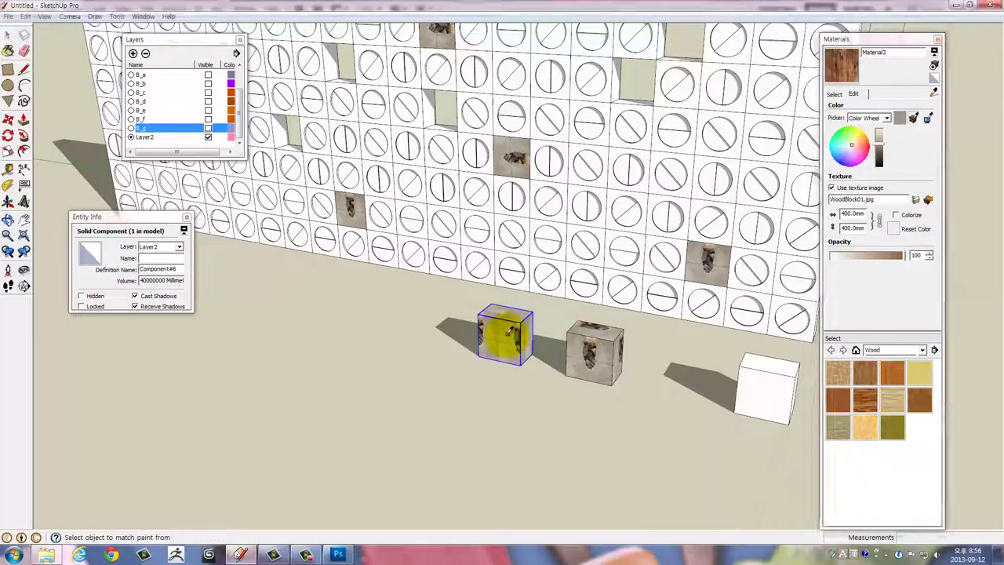
pyautogui.moveTo(509, 337); pyautogui.dragTo(800, 267)
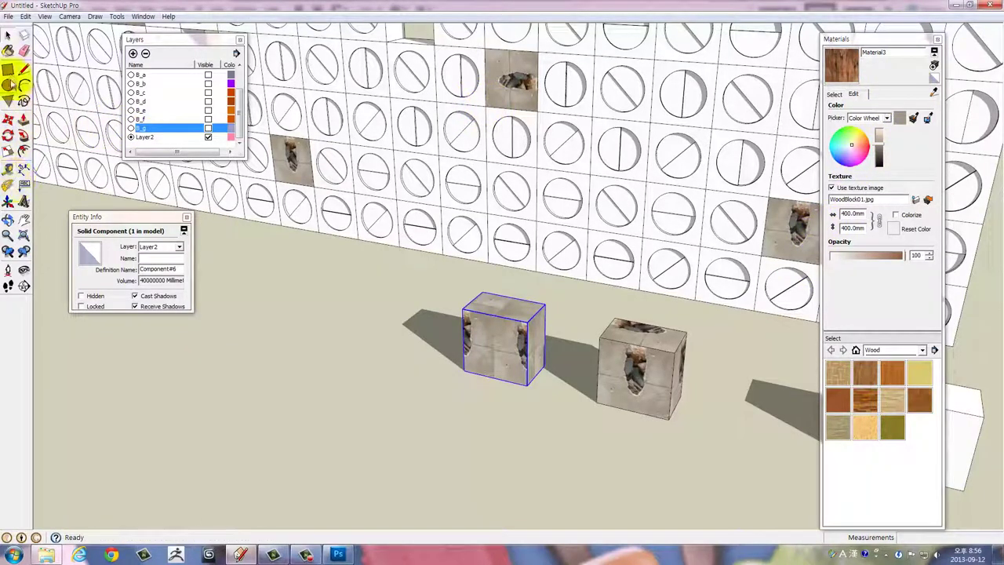
pyautogui.click(9, 52)
pyautogui.click(510, 353)
pyautogui.click(513, 338)
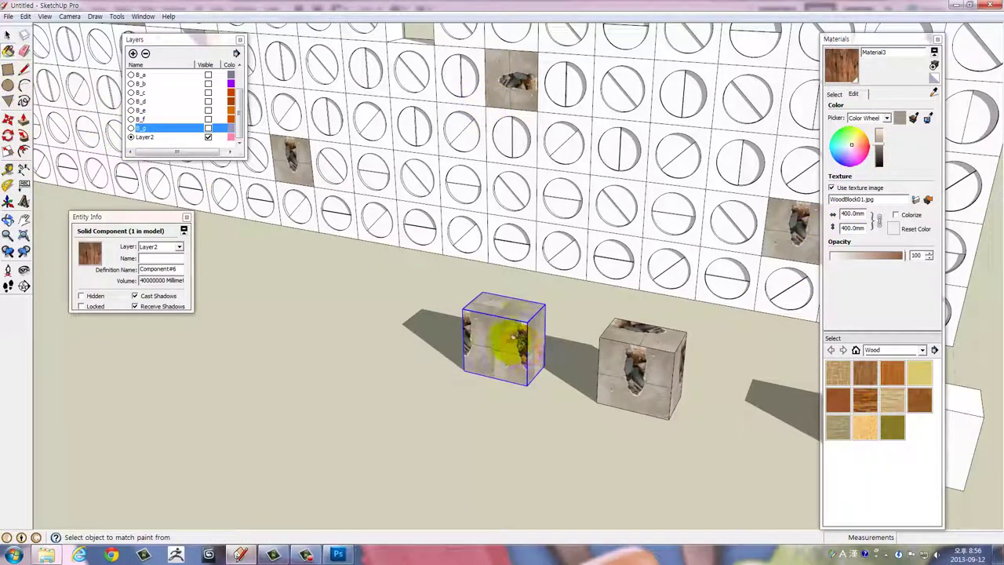
pyautogui.press('space')
pyautogui.tripleClick(510, 343)
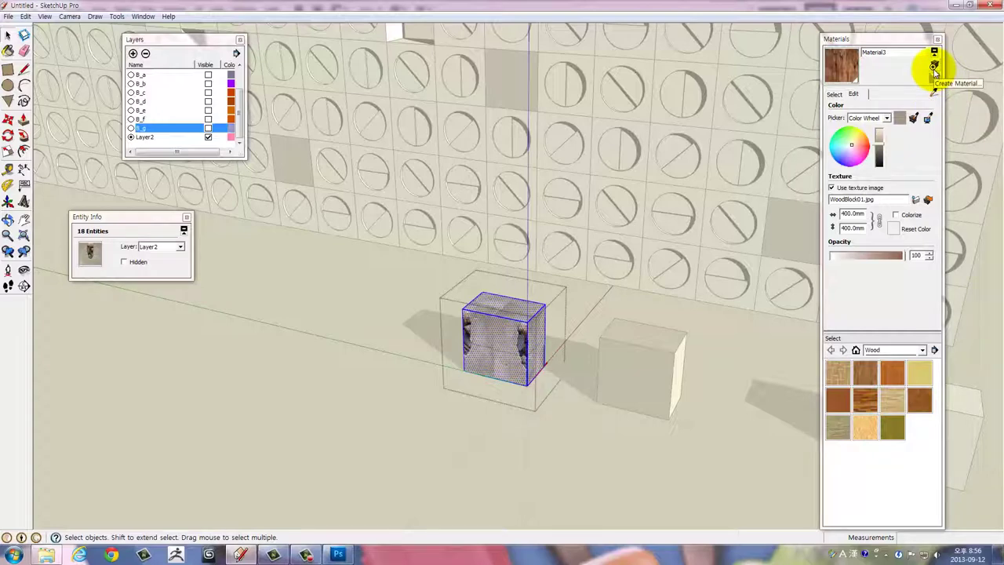
# Create Material4 and paint the left cube's faces with its wood texture
pyautogui.click(935, 70)
pyautogui.click(863, 390)
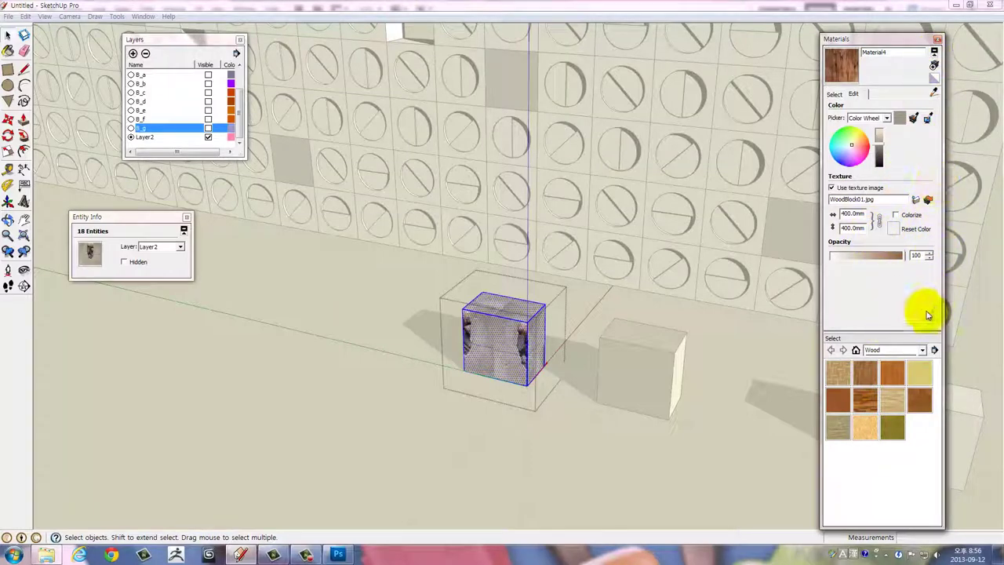
pyautogui.click(834, 95)
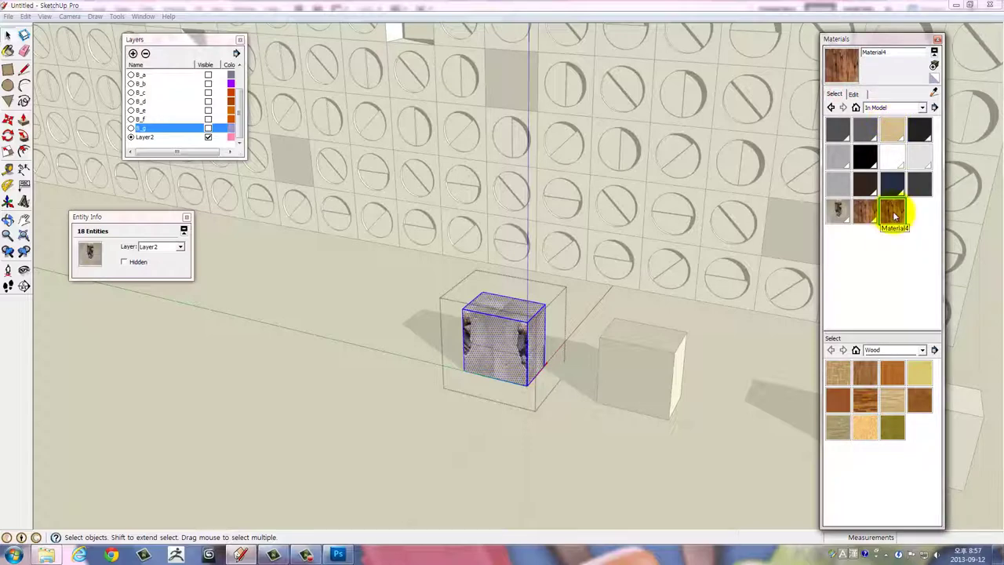
pyautogui.click(895, 214)
pyautogui.click(522, 336)
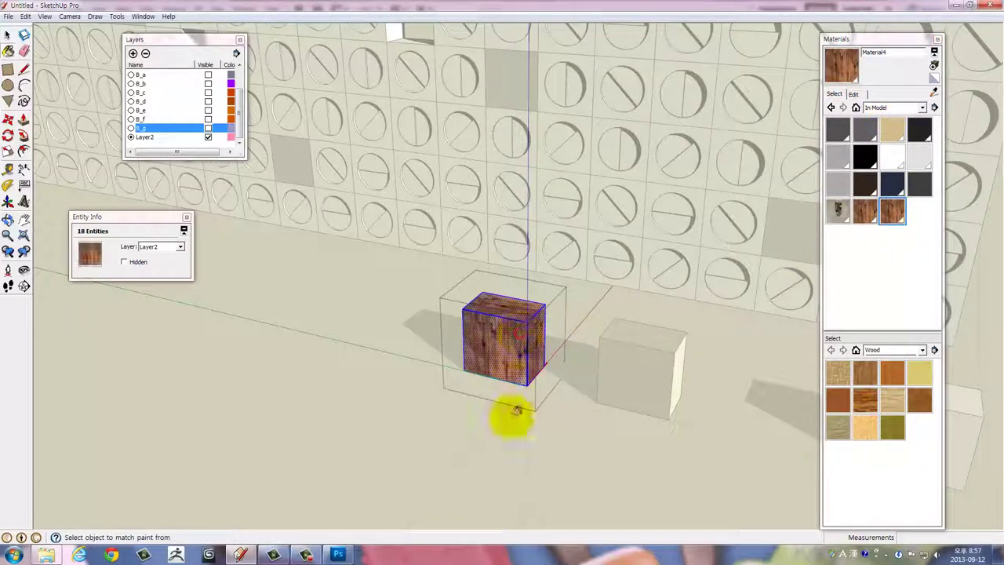
pyautogui.press('space')
pyautogui.click(539, 458)
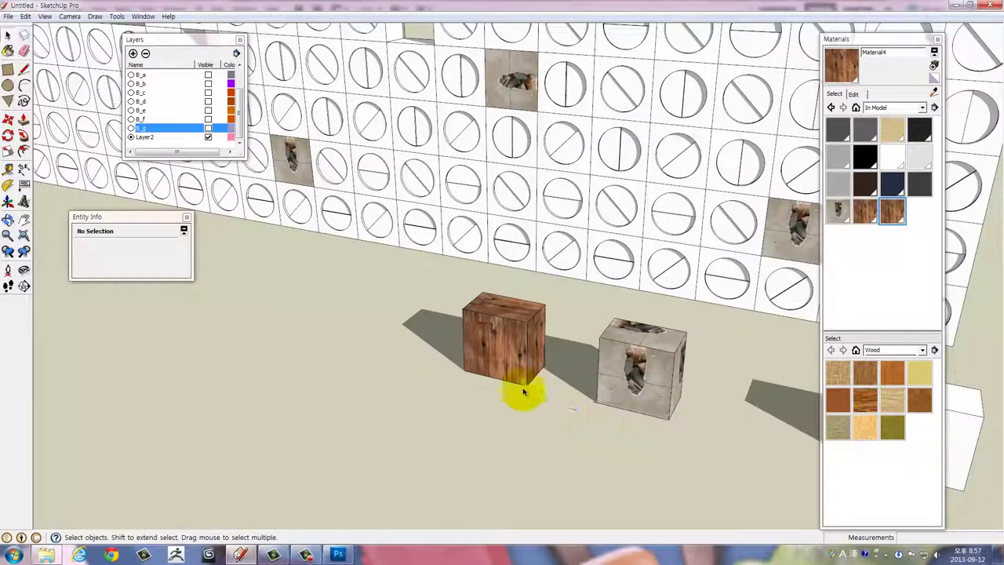
pyautogui.moveTo(523, 392); pyautogui.dragTo(545, 392)
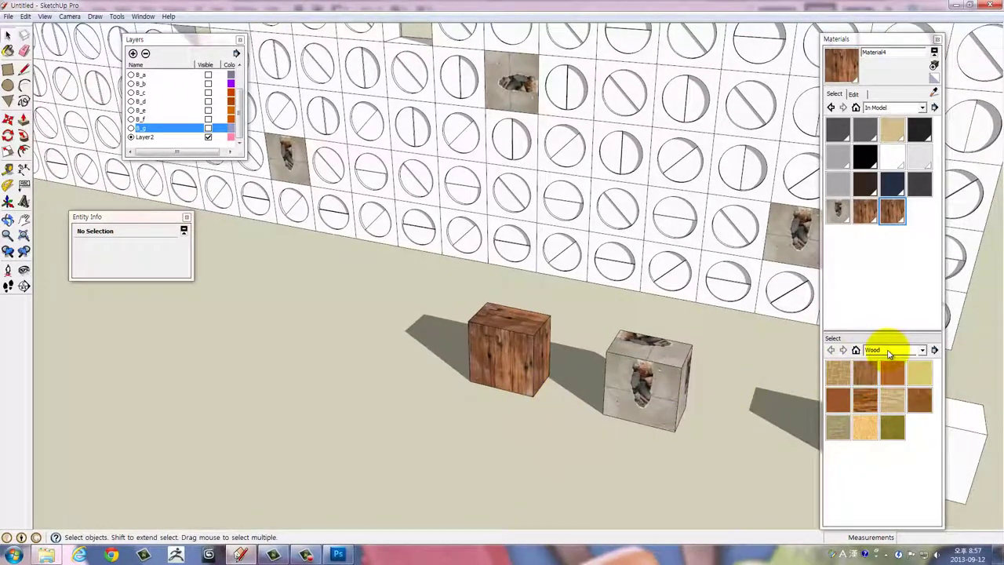
# Show the Stone library in the lower pane and drag the cube's stone material into it
pyautogui.click(897, 222)
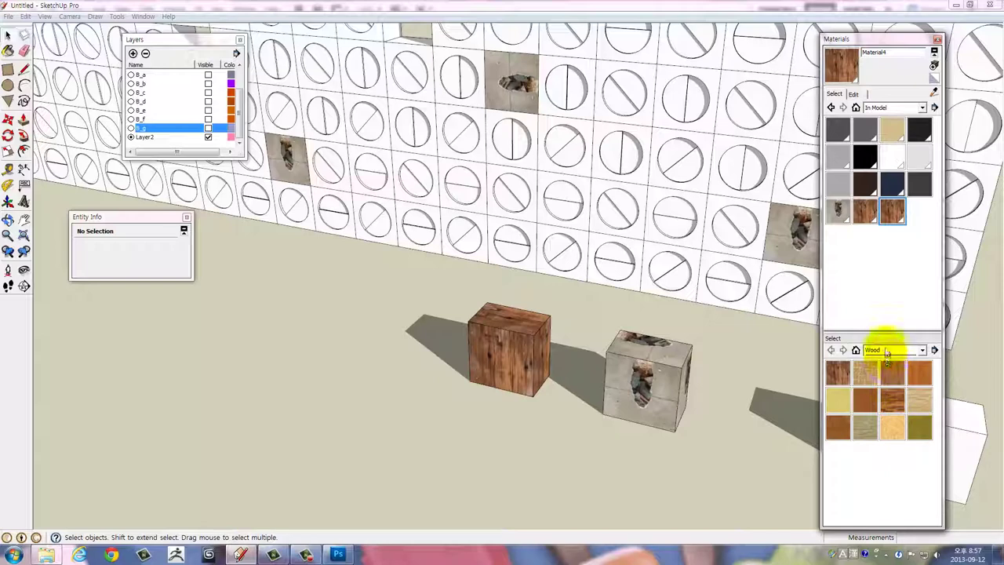
pyautogui.click(887, 351)
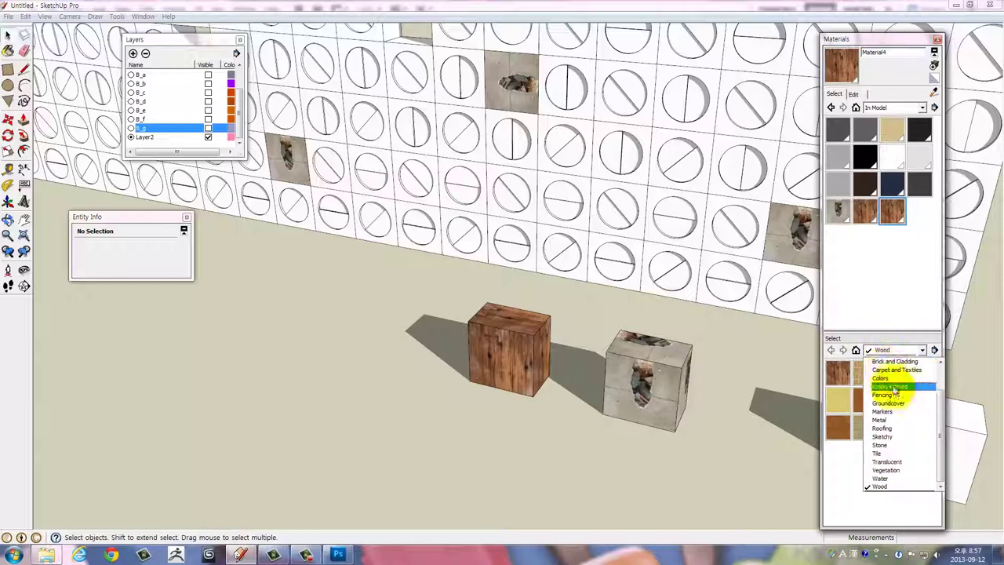
pyautogui.click(890, 445)
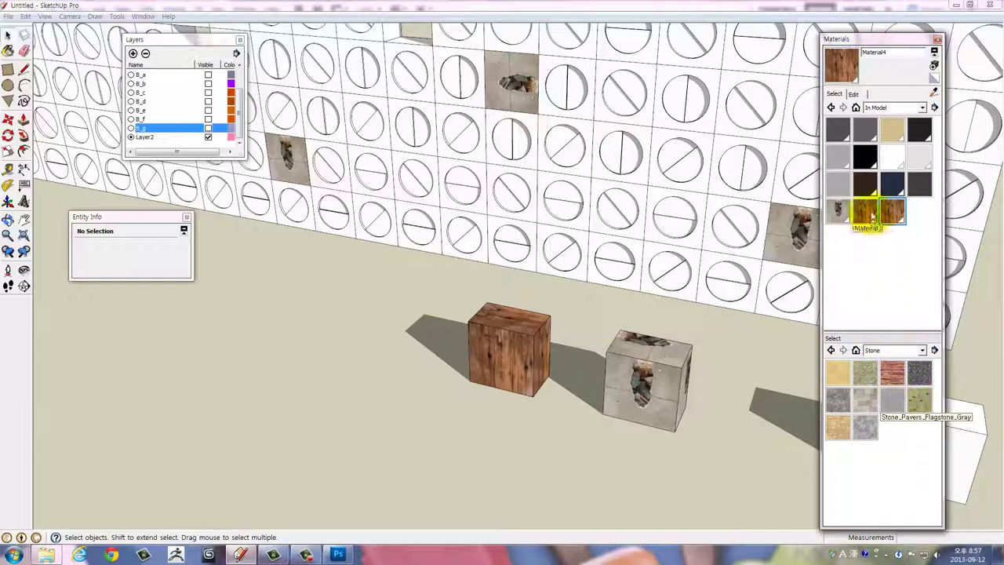
pyautogui.click(643, 385)
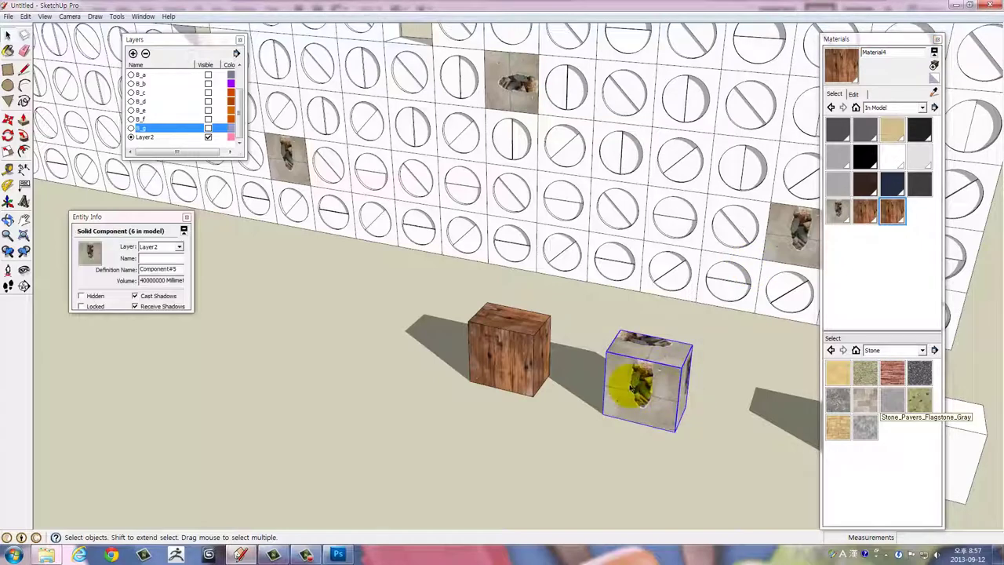
pyautogui.doubleClick(630, 386)
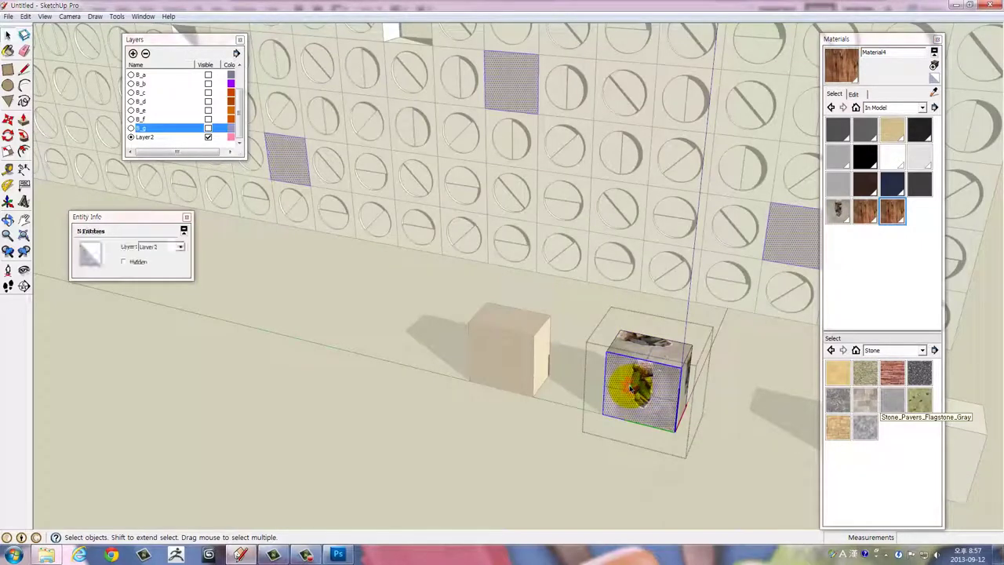
pyautogui.click(712, 444)
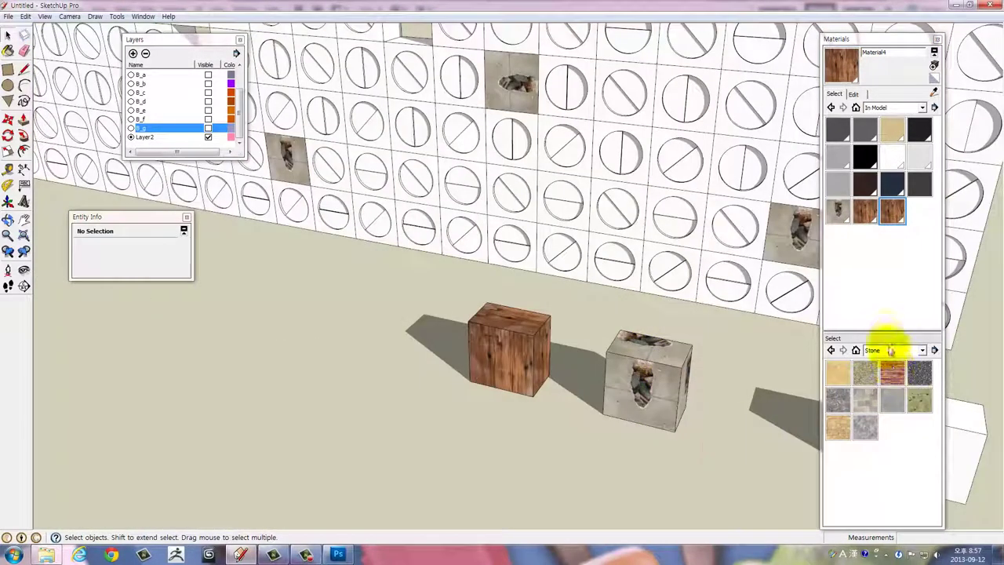
pyautogui.moveTo(838, 211); pyautogui.dragTo(896, 432)
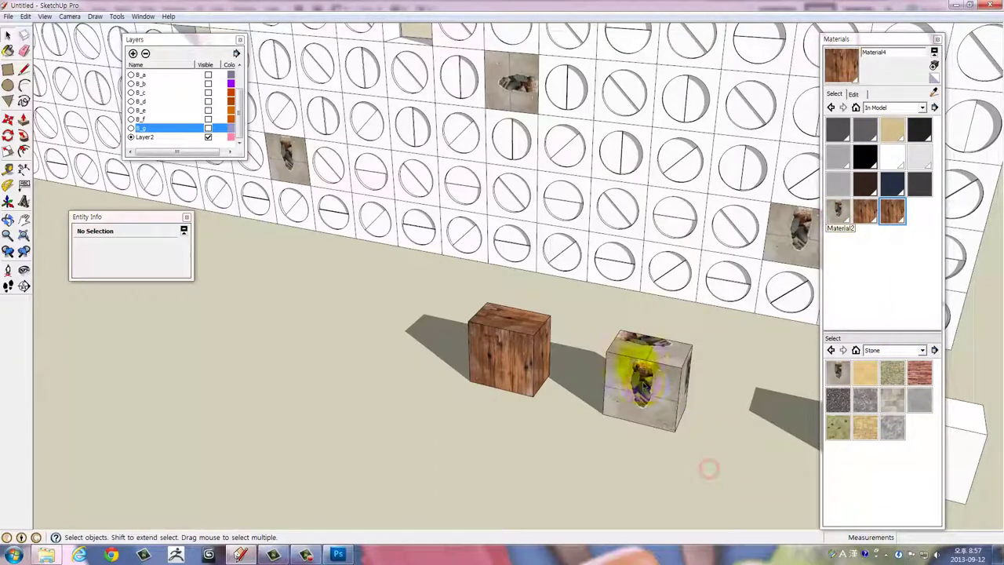
pyautogui.moveTo(620, 320); pyautogui.dragTo(572, 400)
# Copy the wood-textured cube with Move into a first empty wall slot
pyautogui.click(514, 364)
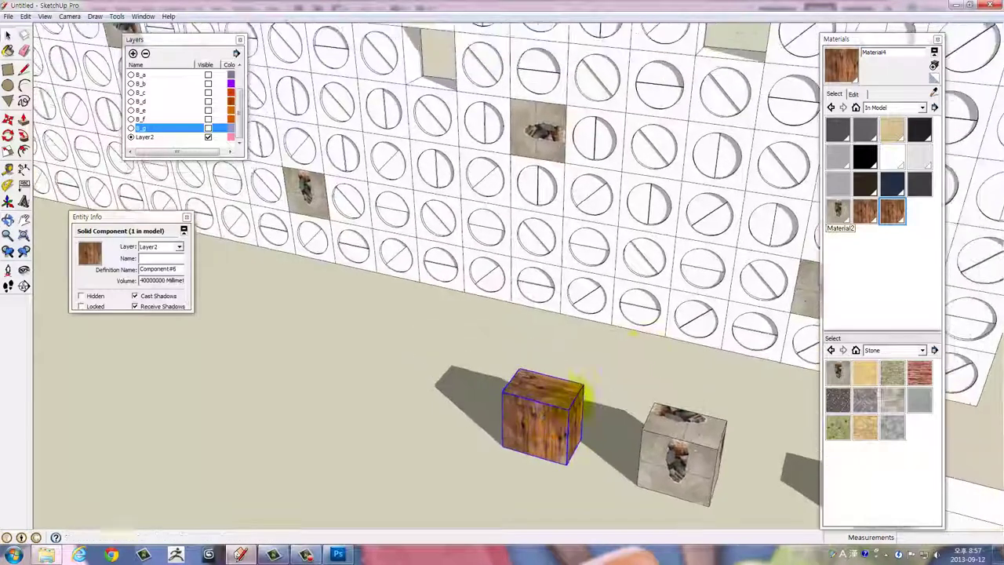
pyautogui.click(937, 38)
pyautogui.moveTo(643, 392); pyautogui.dragTo(605, 392)
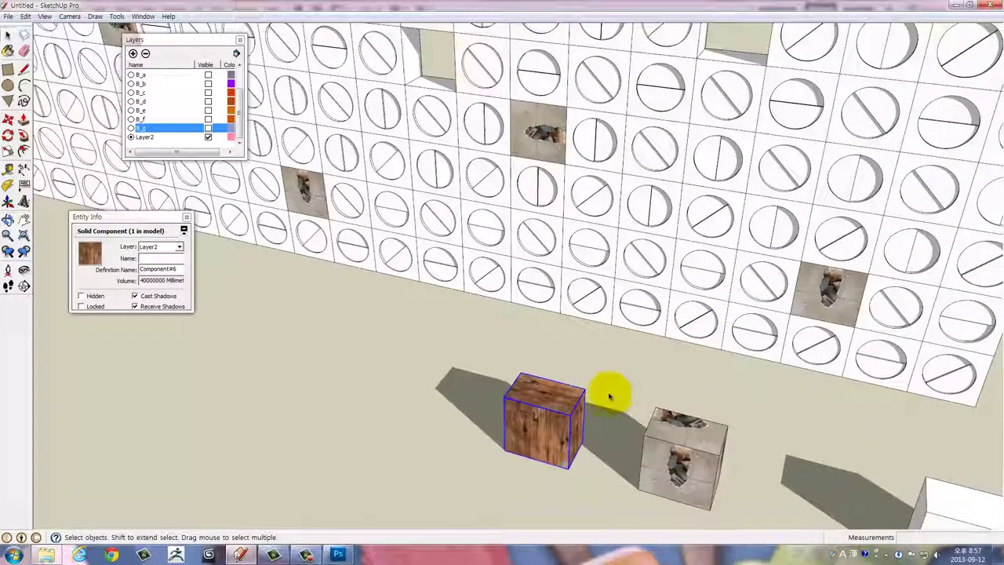
pyautogui.press('m')
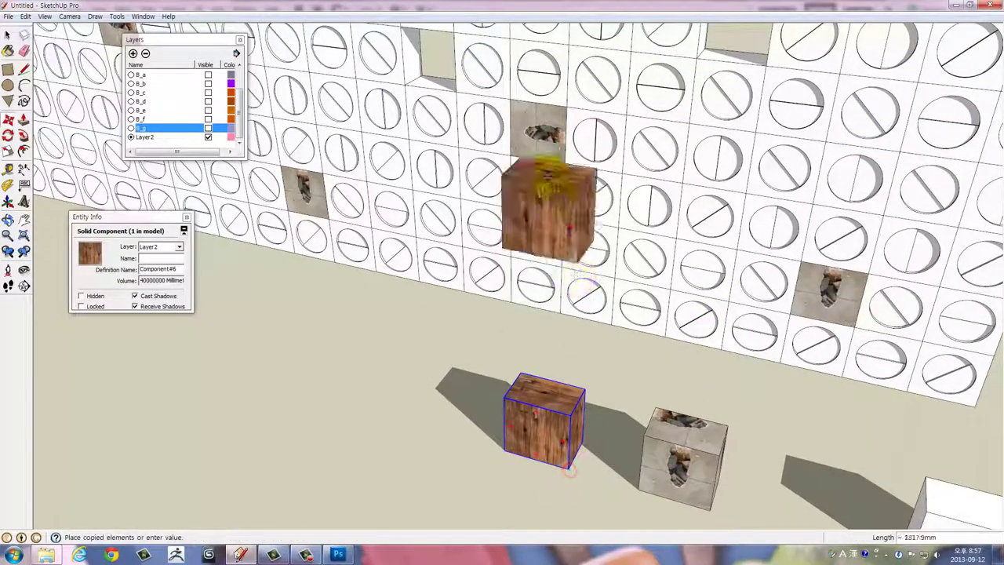
pyautogui.moveTo(569, 469); pyautogui.dragTo(459, 94)
pyautogui.moveTo(459, 94); pyautogui.dragTo(520, 292)
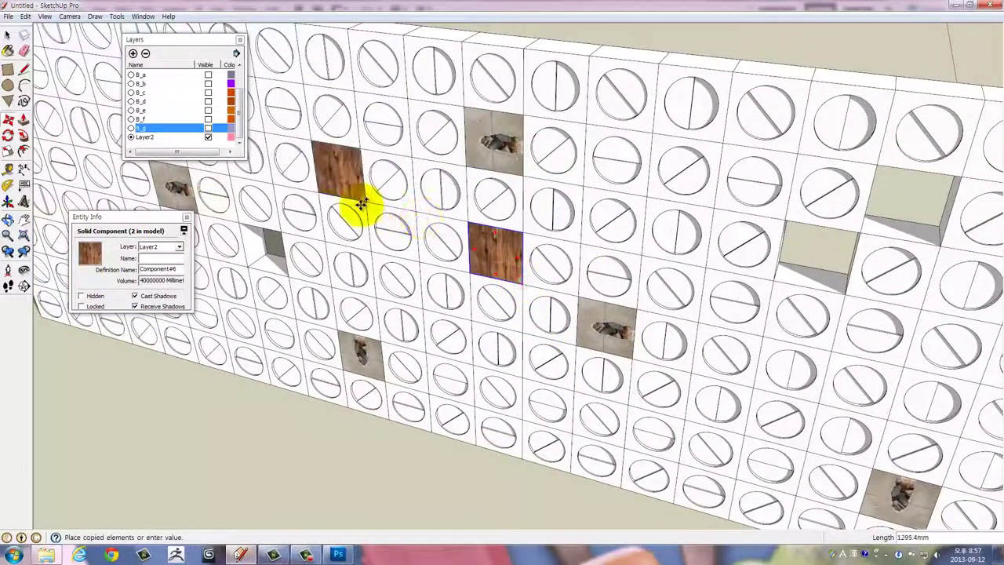
pyautogui.click(364, 202)
pyautogui.moveTo(364, 201); pyautogui.dragTo(482, 208)
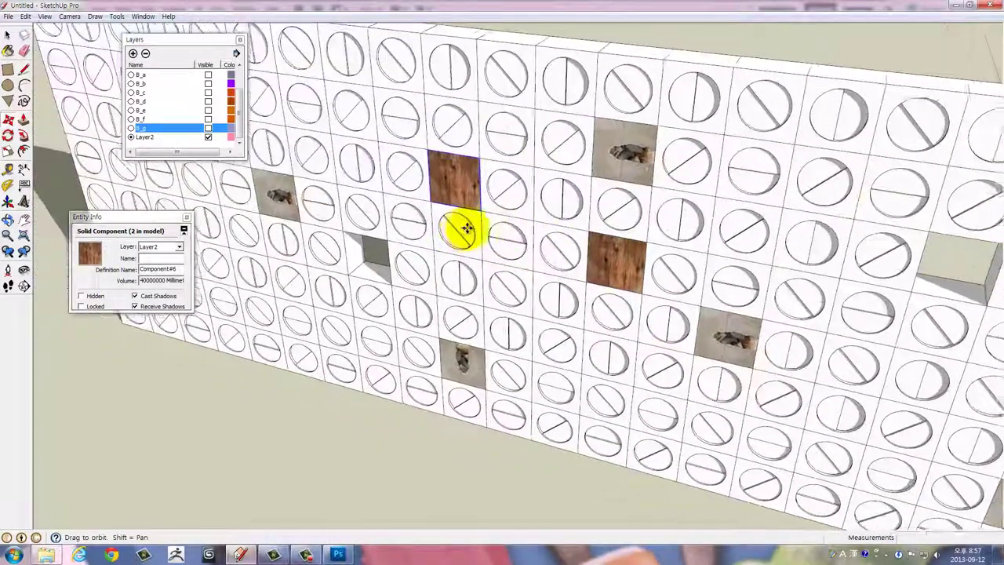
# Copy more wood blocks into the upper-right cell and other empty wall holes
pyautogui.click(485, 206)
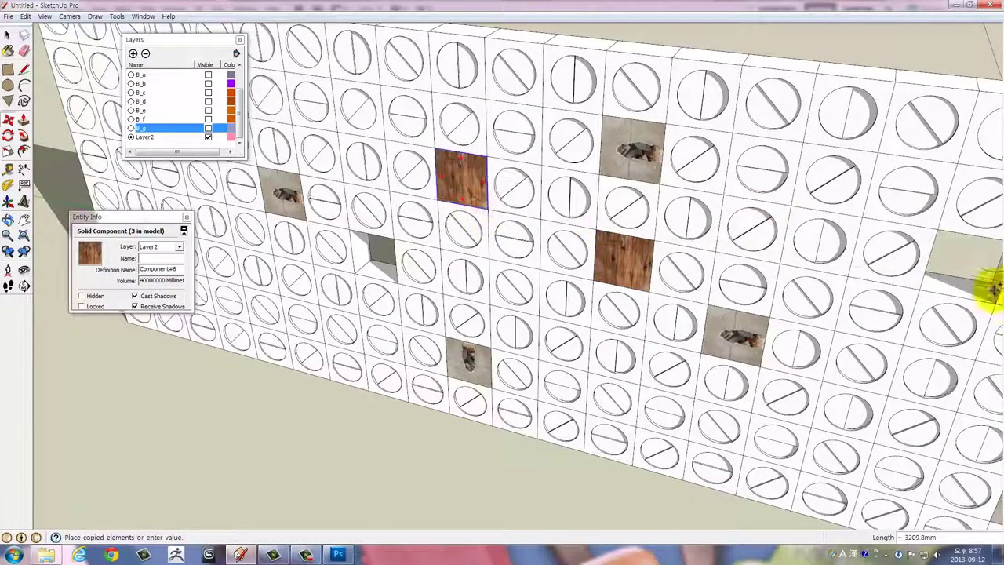
pyautogui.moveTo(986, 280); pyautogui.dragTo(755, 289)
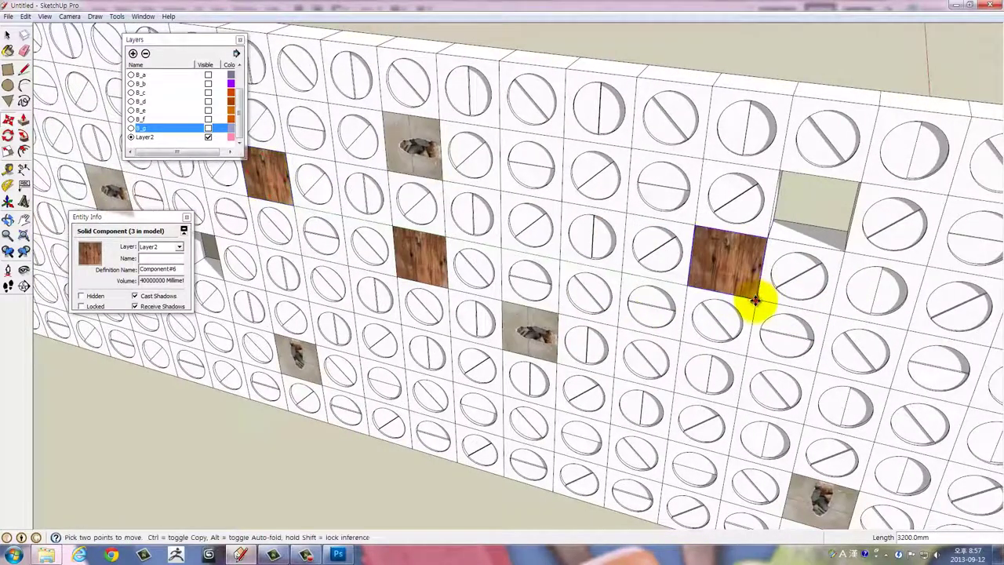
pyautogui.click(754, 300)
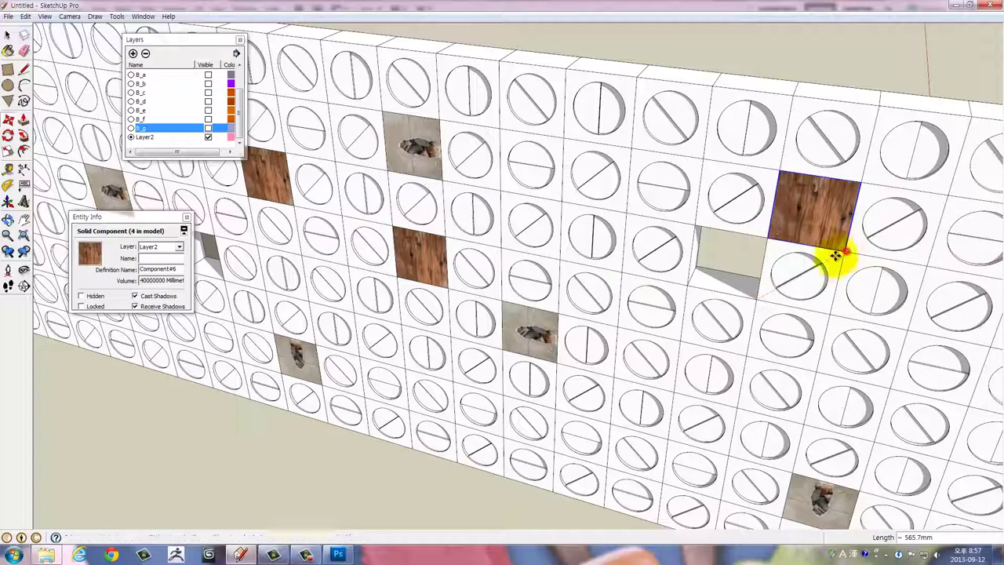
pyautogui.click(836, 255)
pyautogui.press('space')
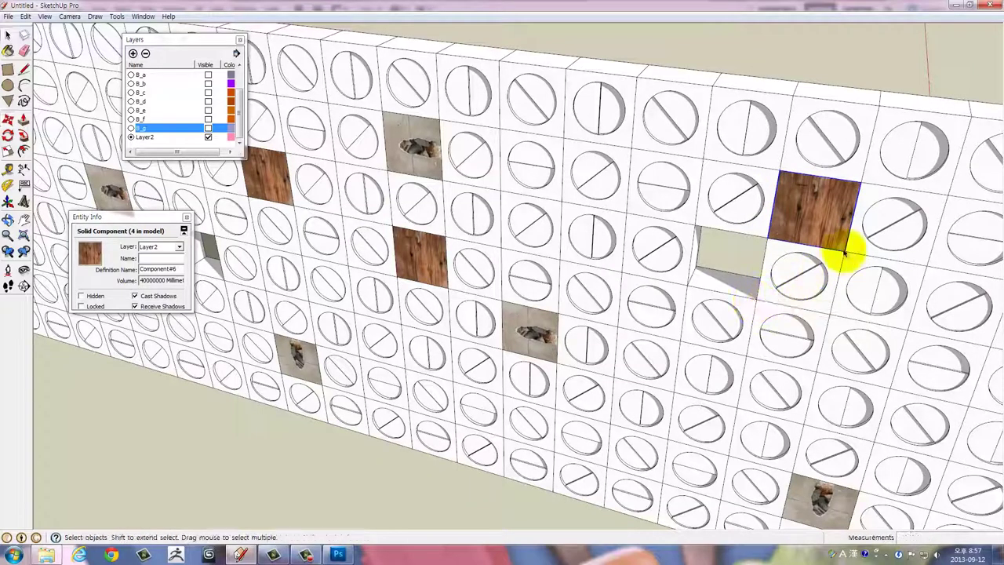
pyautogui.press('m')
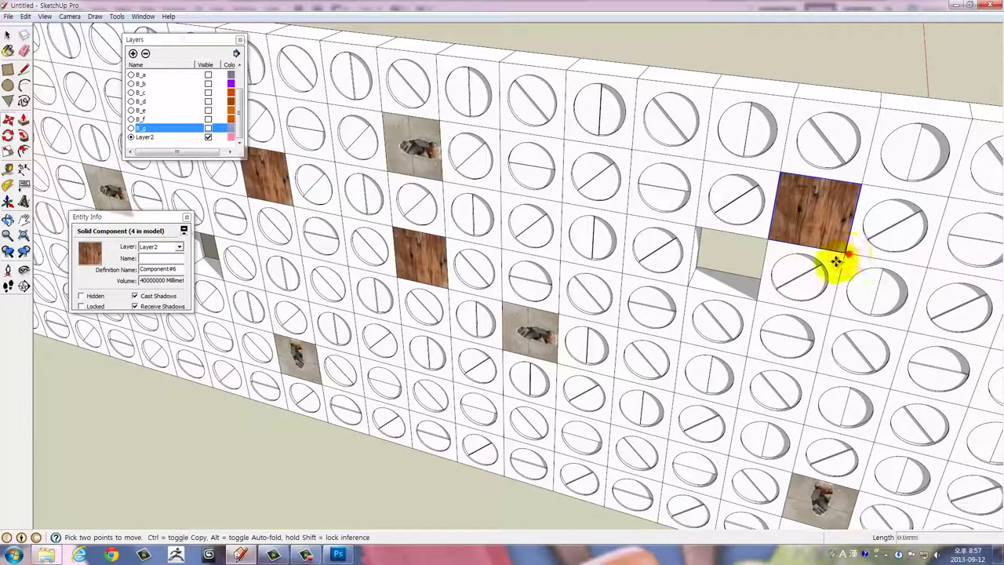
pyautogui.click(836, 261)
pyautogui.click(757, 302)
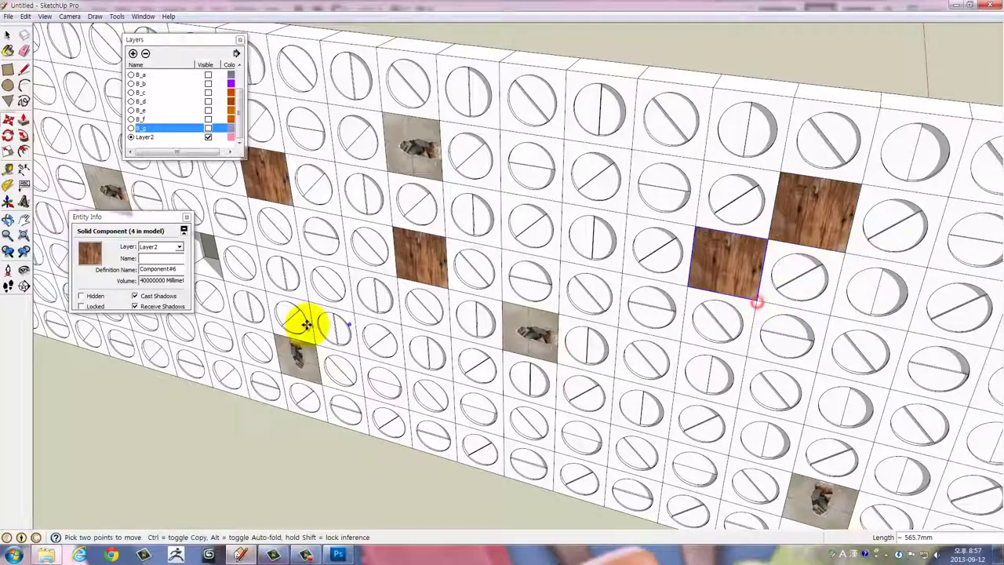
pyautogui.moveTo(305, 324); pyautogui.dragTo(578, 324)
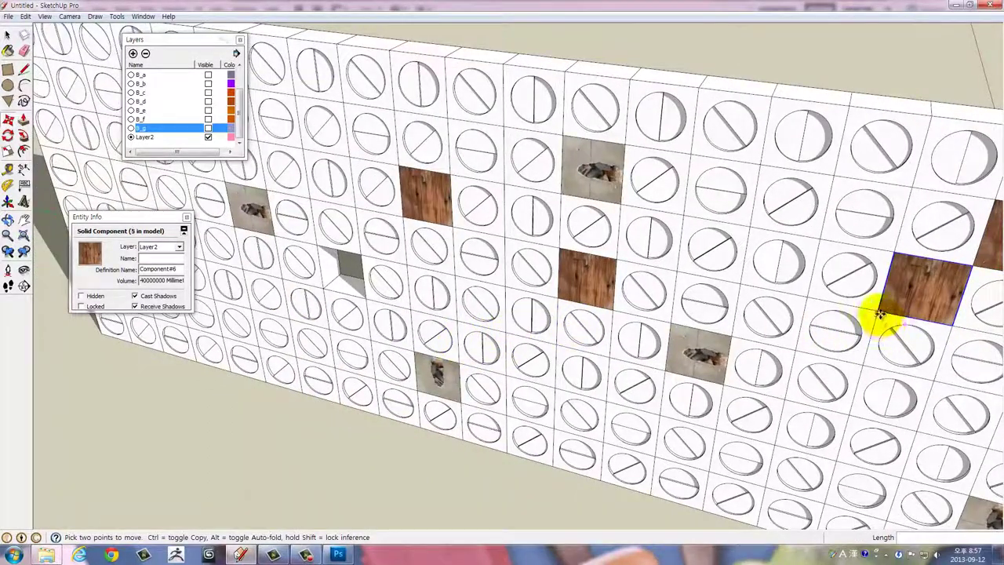
pyautogui.click(880, 314)
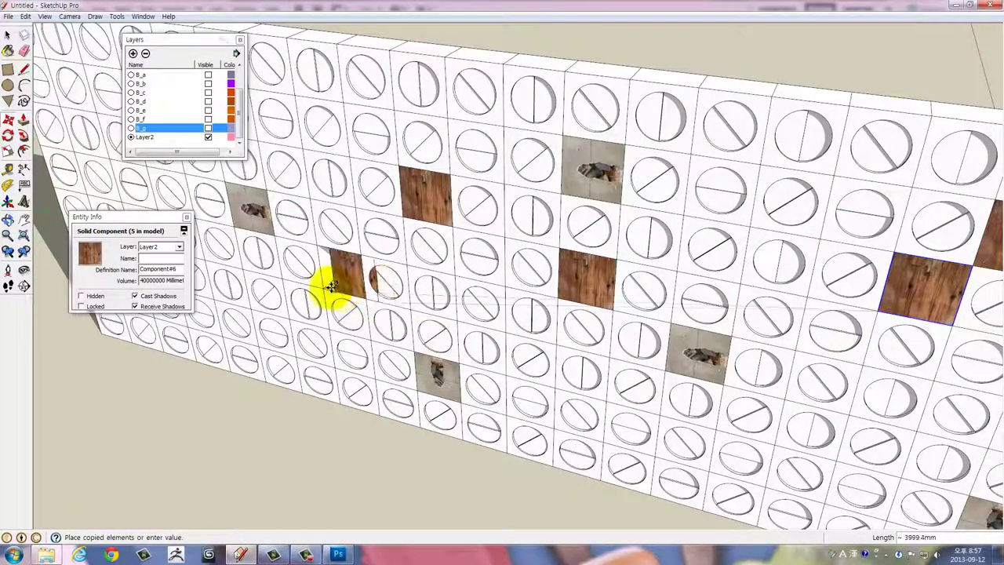
pyautogui.moveTo(331, 283); pyautogui.dragTo(481, 314)
# Rotate a wood block 90° about its face and set it back into its hole
pyautogui.scroll(3)
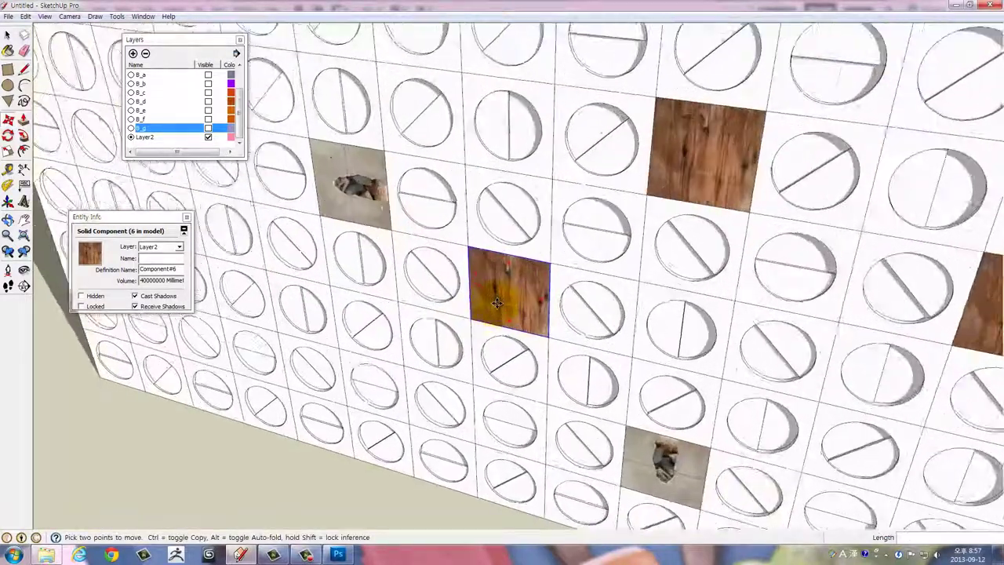
pyautogui.scroll(3)
pyautogui.press('q')
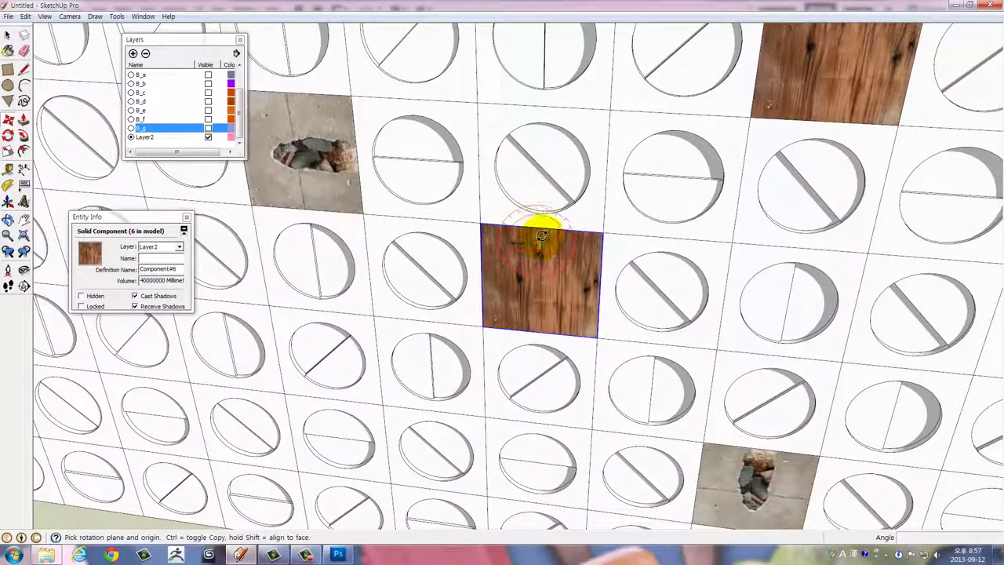
pyautogui.moveTo(541, 229); pyautogui.dragTo(601, 232)
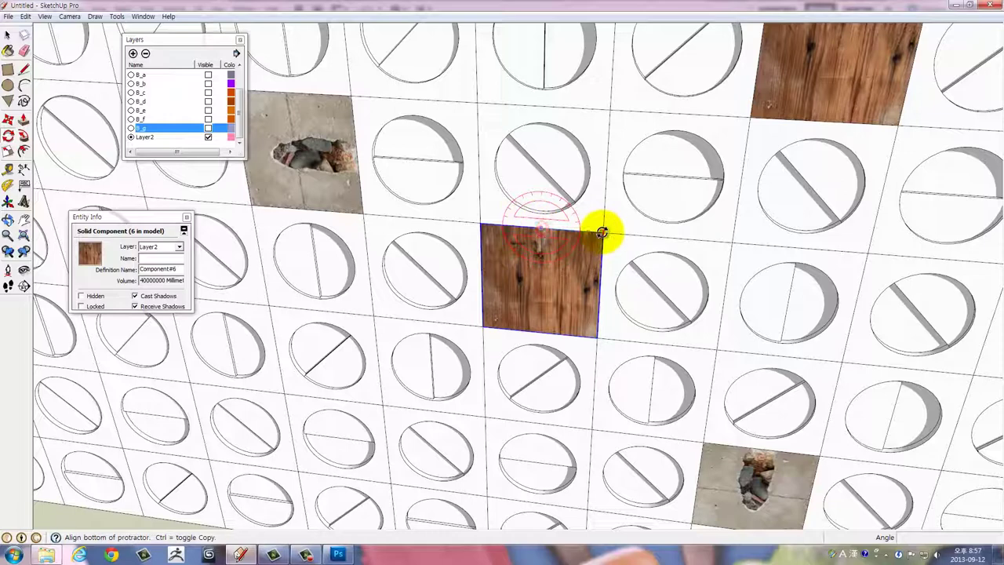
pyautogui.click(543, 305)
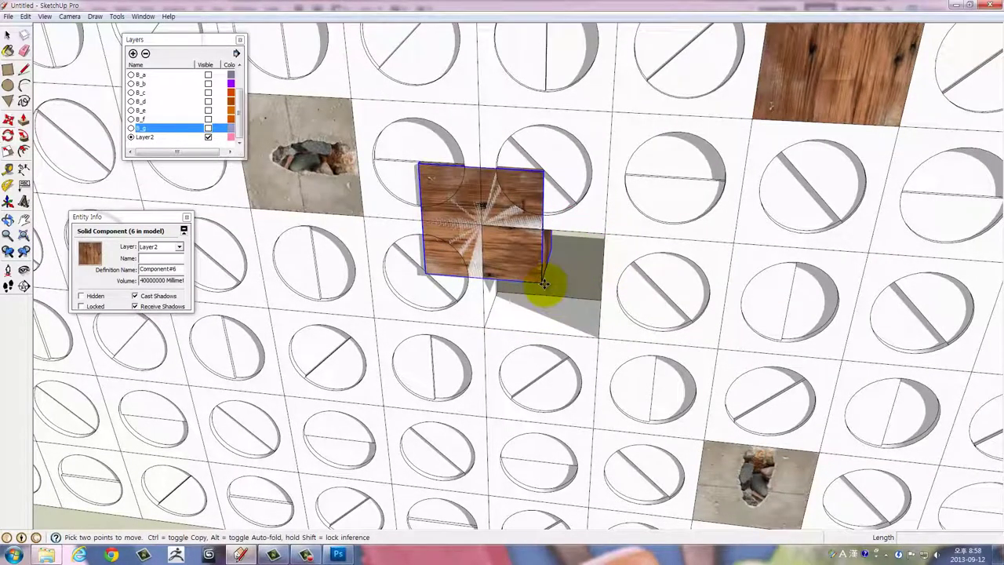
pyautogui.click(544, 284)
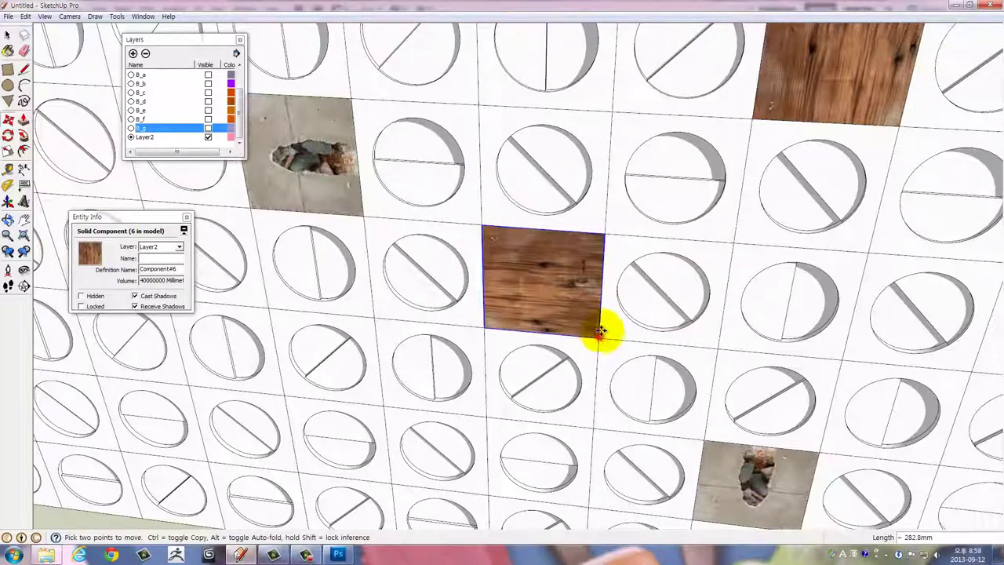
# Complete a further rotation of a wood block in the wall to change its grain direction
pyautogui.scroll(-3)
pyautogui.scroll(-3)
pyautogui.scroll(-3)
pyautogui.moveTo(604, 325); pyautogui.dragTo(728, 298)
pyautogui.scroll(3)
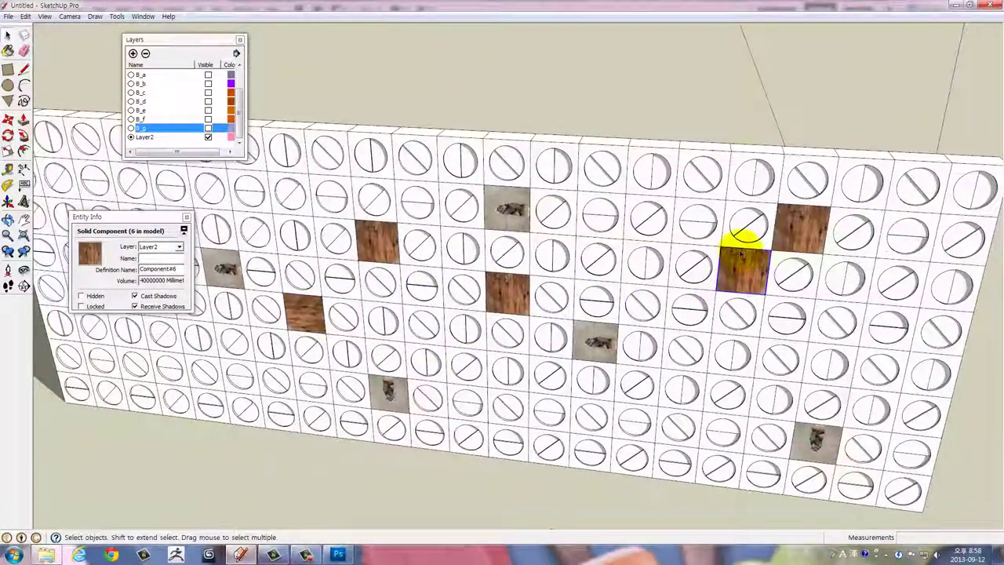
pyautogui.scroll(3)
pyautogui.scroll(3)
pyautogui.scroll(3)
pyautogui.press('q')
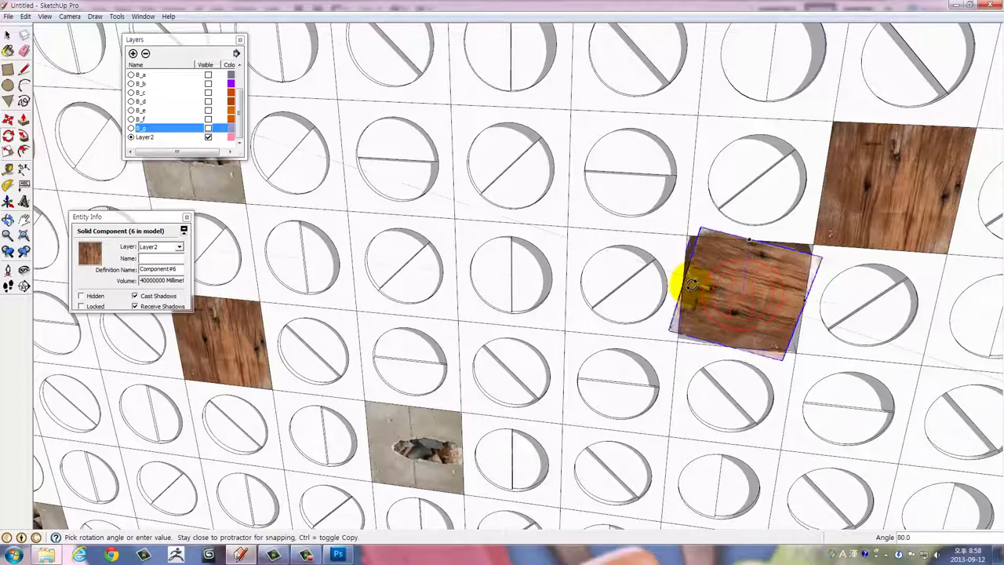
pyautogui.click(685, 291)
# Orbit out to view the whole wall and figure, then clear the selection
pyautogui.scroll(-3)
pyautogui.scroll(-3)
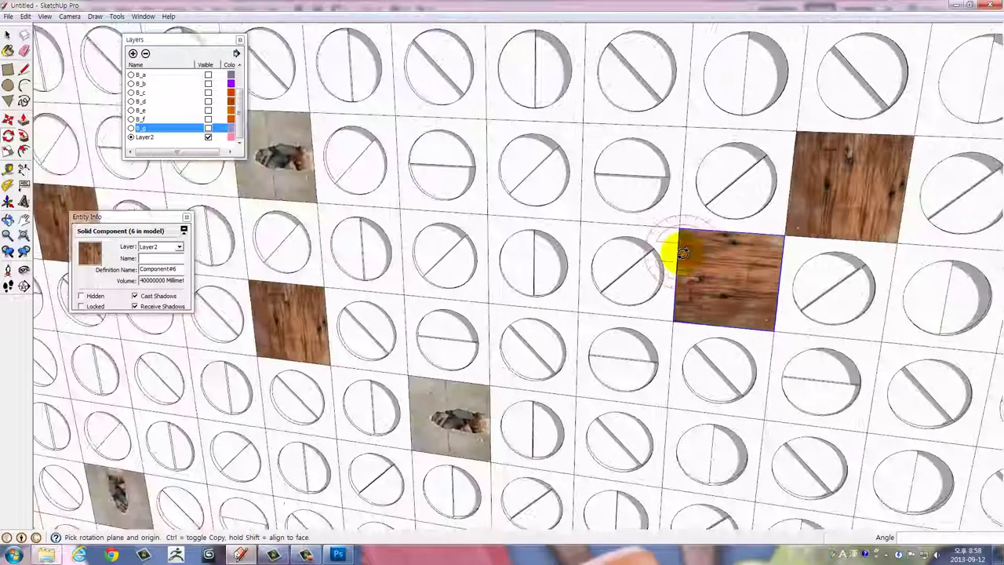
pyautogui.scroll(-3)
pyautogui.scroll(-3)
pyautogui.scroll(-3)
pyautogui.moveTo(709, 340); pyautogui.dragTo(515, 269)
pyautogui.press('space')
pyautogui.click(532, 139)
pyautogui.moveTo(598, 357); pyautogui.dragTo(585, 386)
pyautogui.scroll(3)
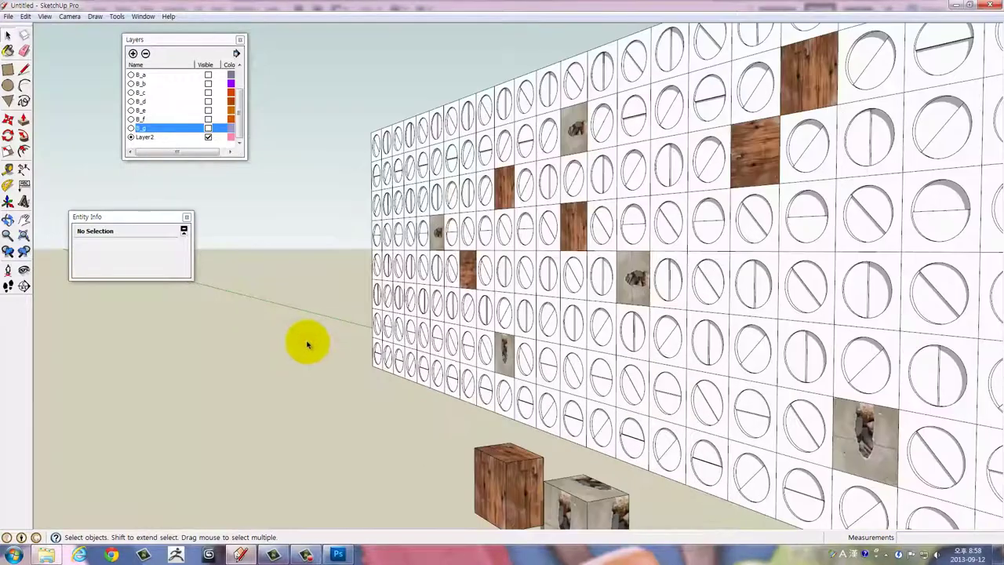
pyautogui.moveTo(556, 321); pyautogui.dragTo(446, 314)
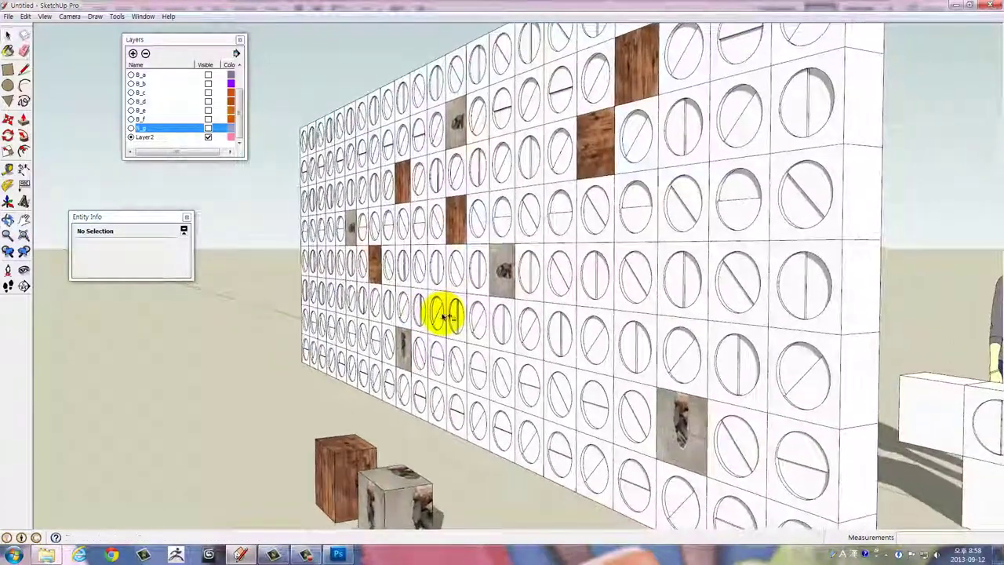